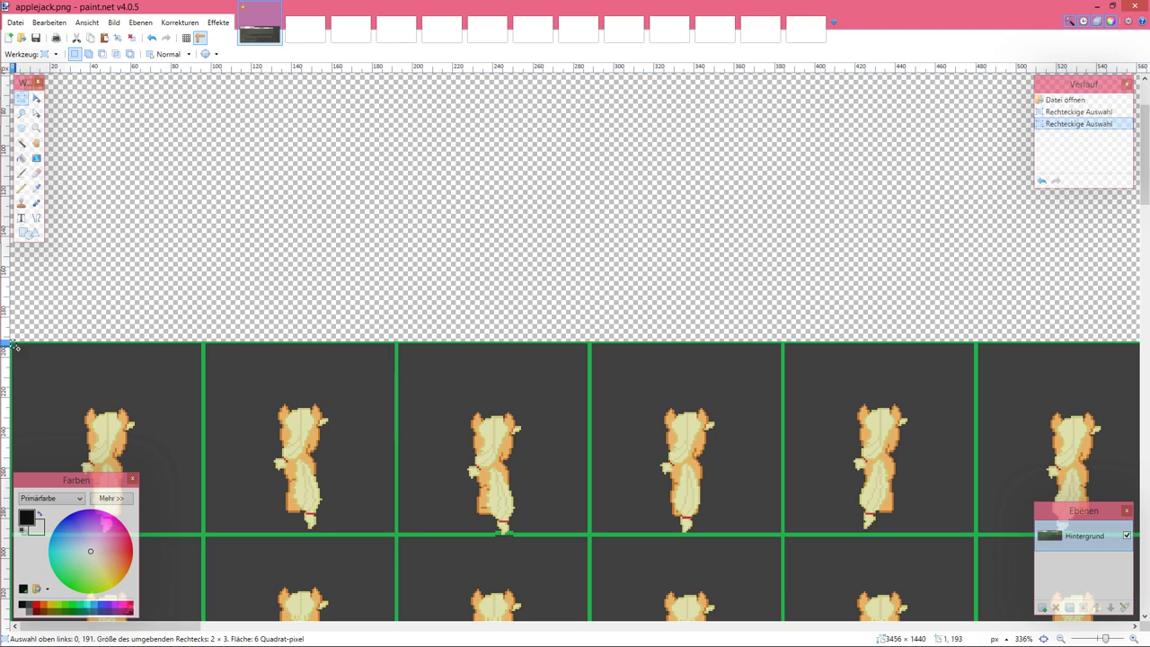
Step: Select the first six rear-view frames from 0, 192 with a 576 × 96 px rectangle and cut them out of applejack.png
scroll(16, 344, "up", 5)
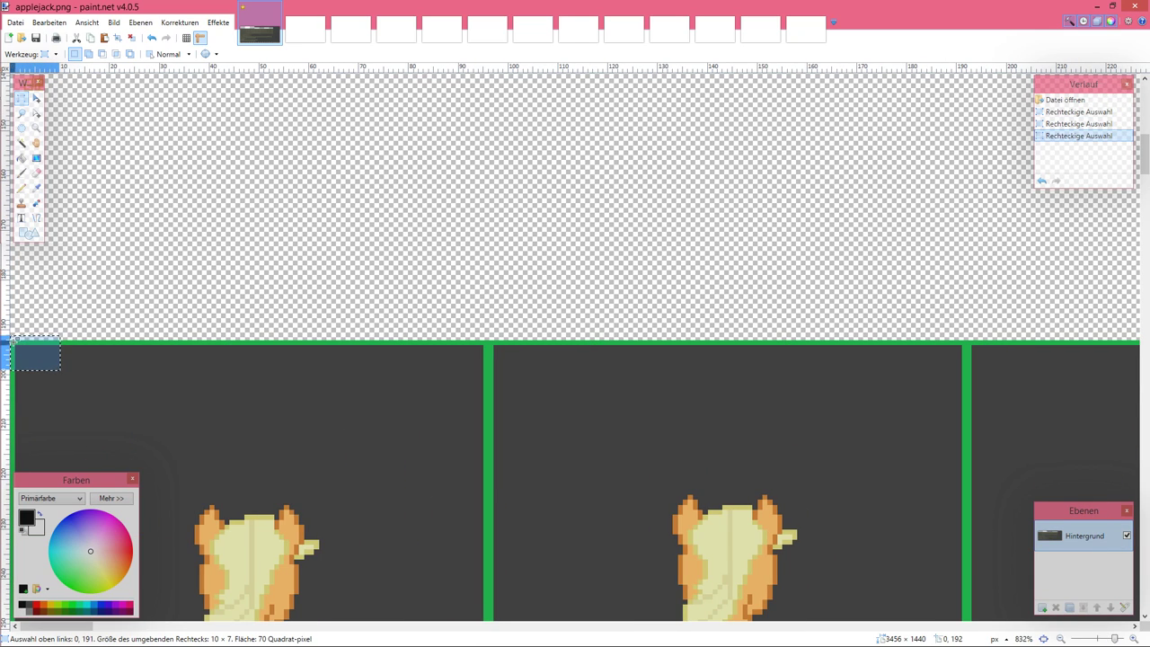
scroll(531, 417, "down", 4)
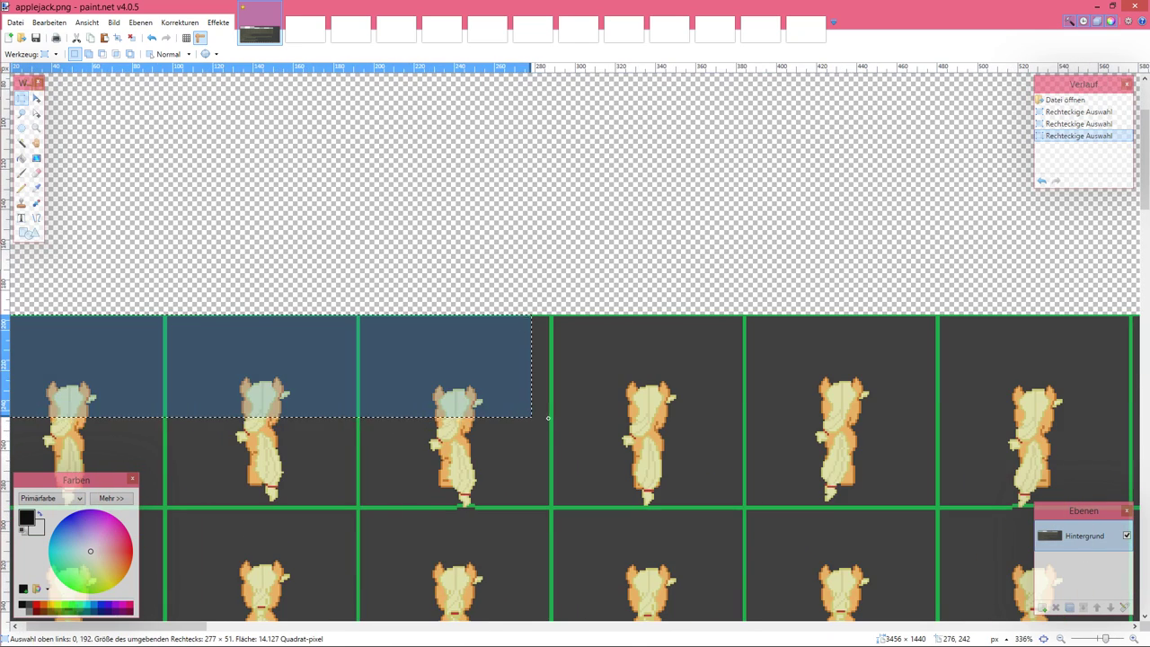
scroll(769, 497, "up", 2)
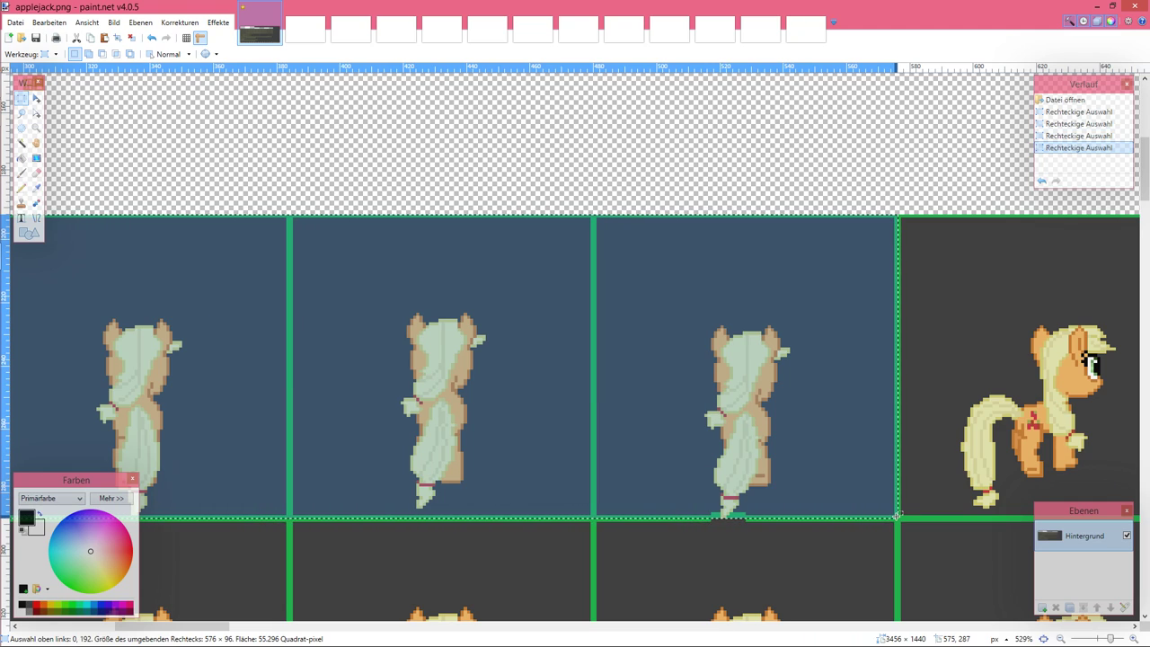
key("ctrl+x")
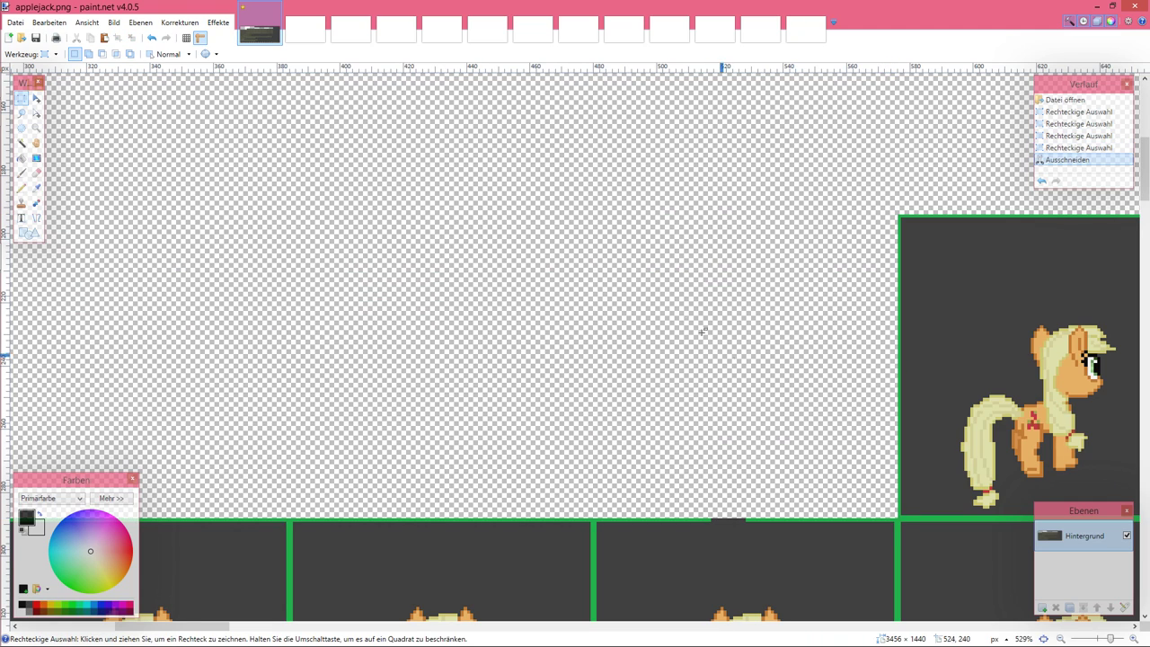
Step: Paste the cut rear-view frames into the blank image $Apple Jack[f6][trb].png
left_click(305, 33)
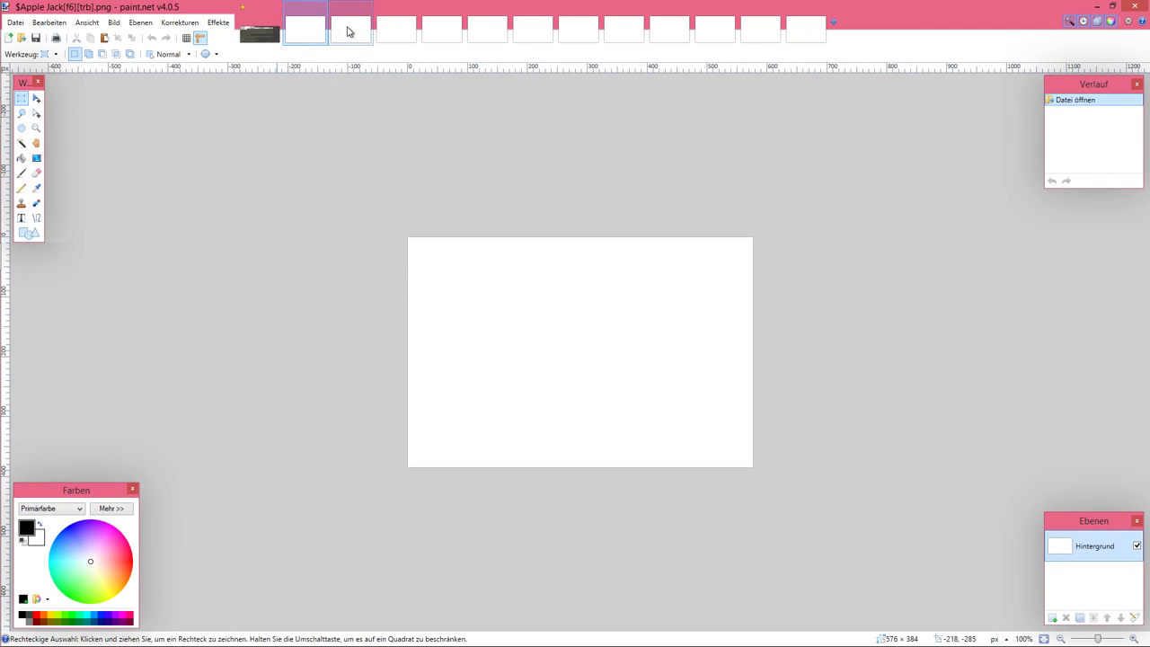
key("ctrl+v")
scroll(610, 389, "up", 10)
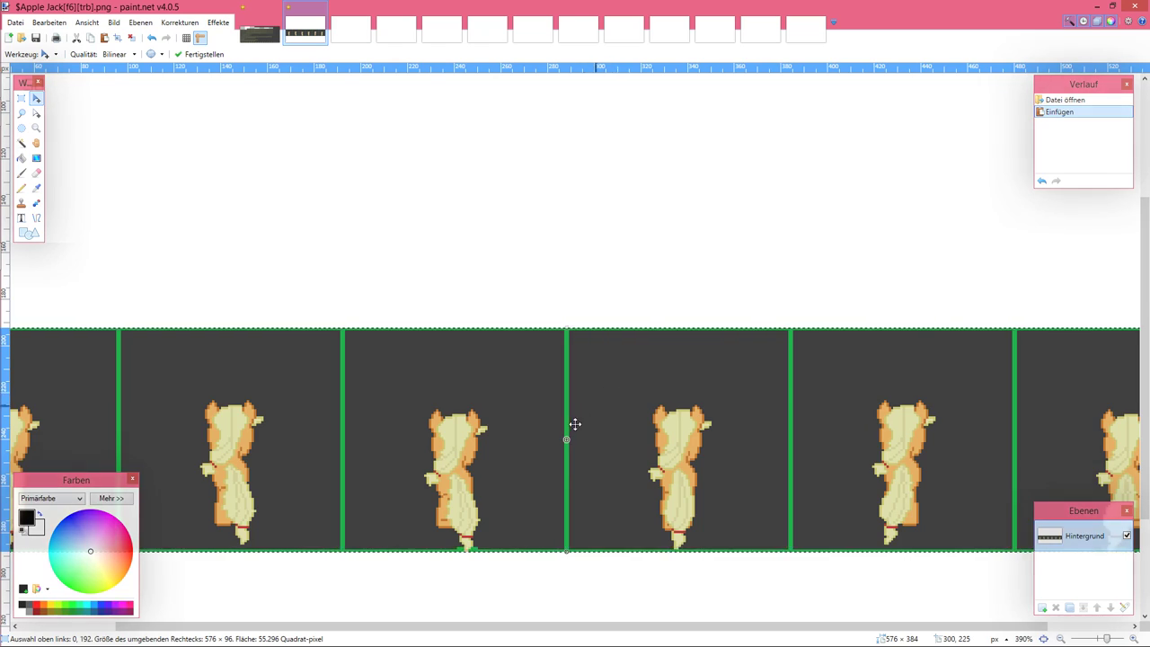
scroll(532, 442, "left", 15)
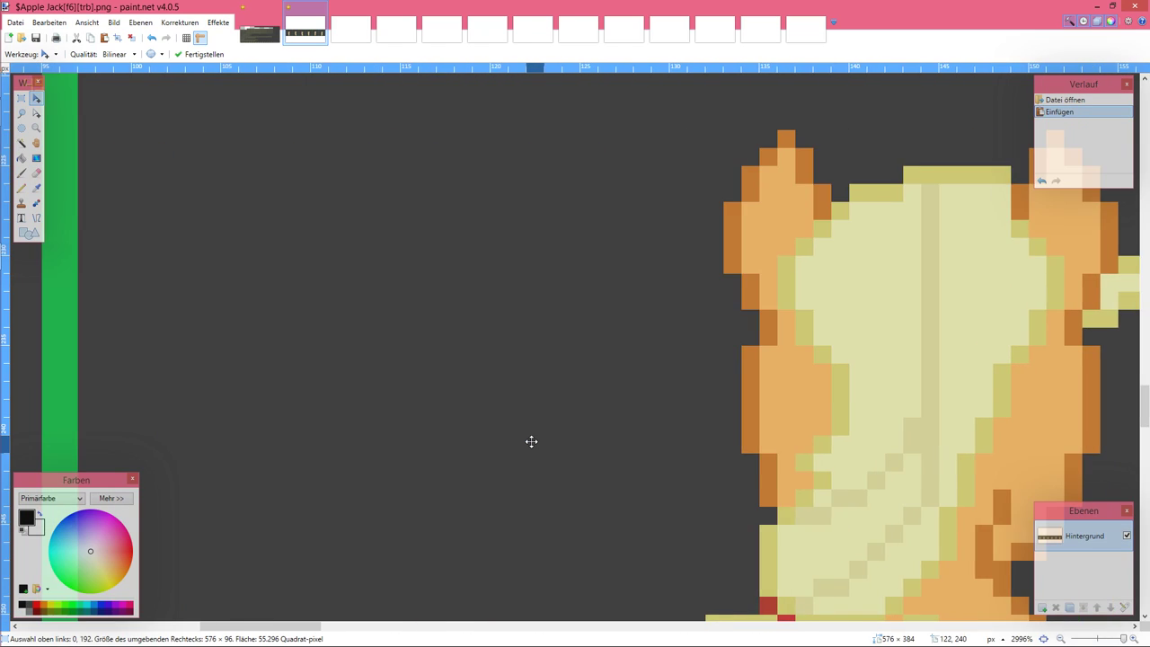
scroll(532, 439, "down", 10)
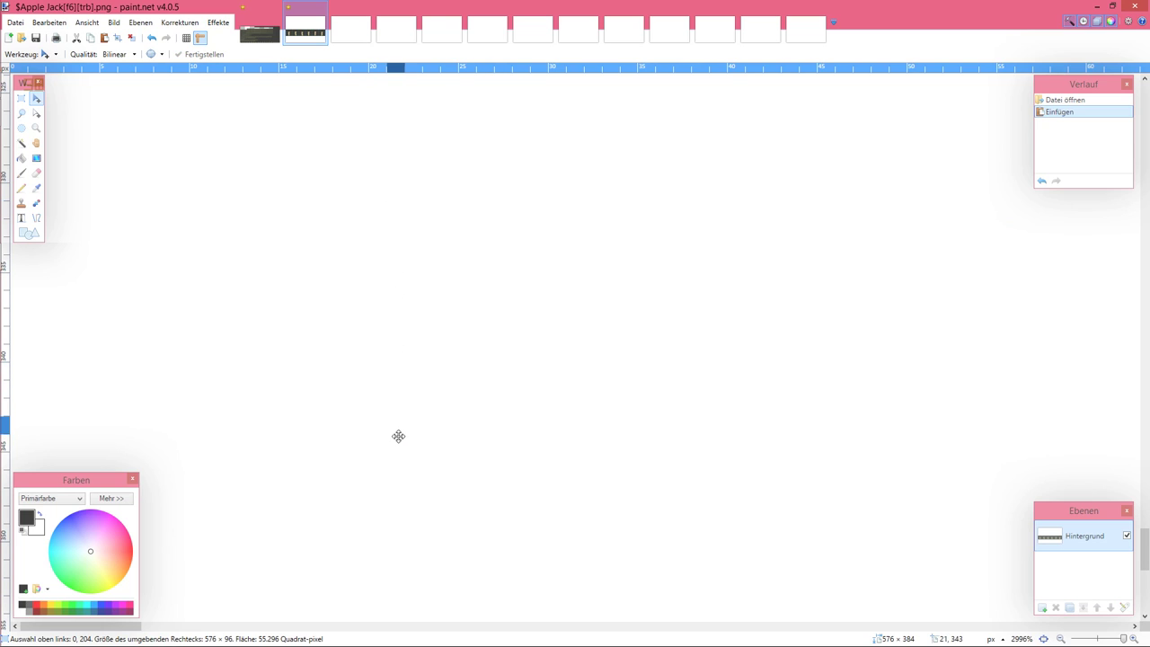
Step: Move the pasted rear-view strip to the lower-left corner of the canvas at 0, 288 and deselect it
left_click_drag(398, 432, 403, 381)
left_click_drag(490, 520, 482, 482)
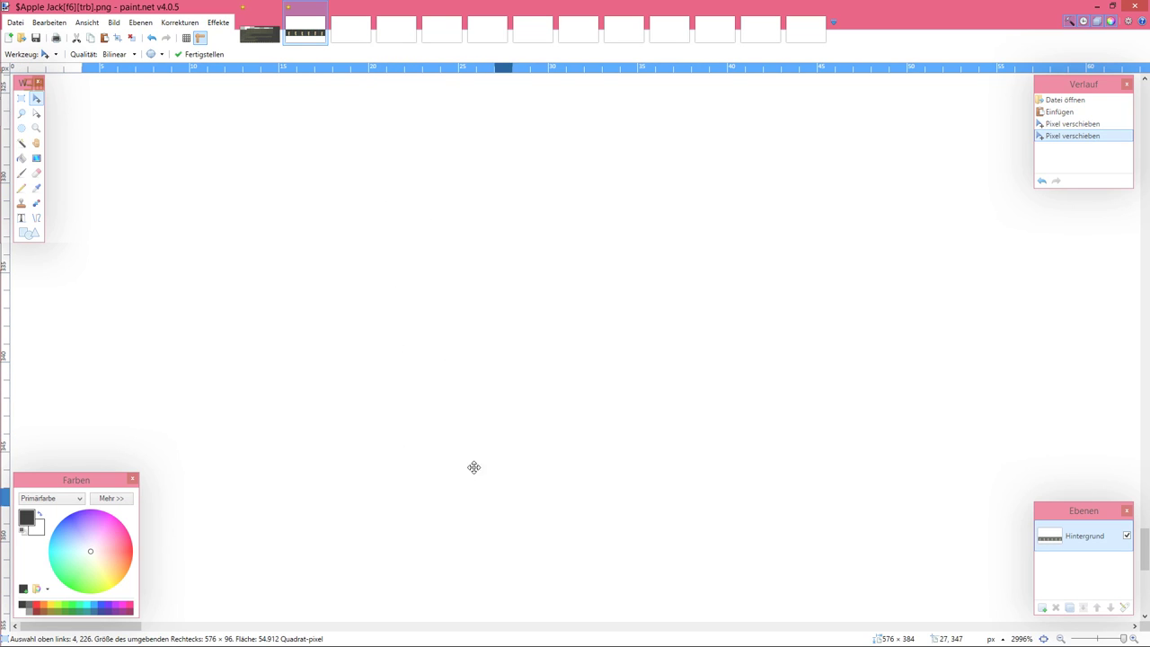
scroll(339, 225, "down", 10)
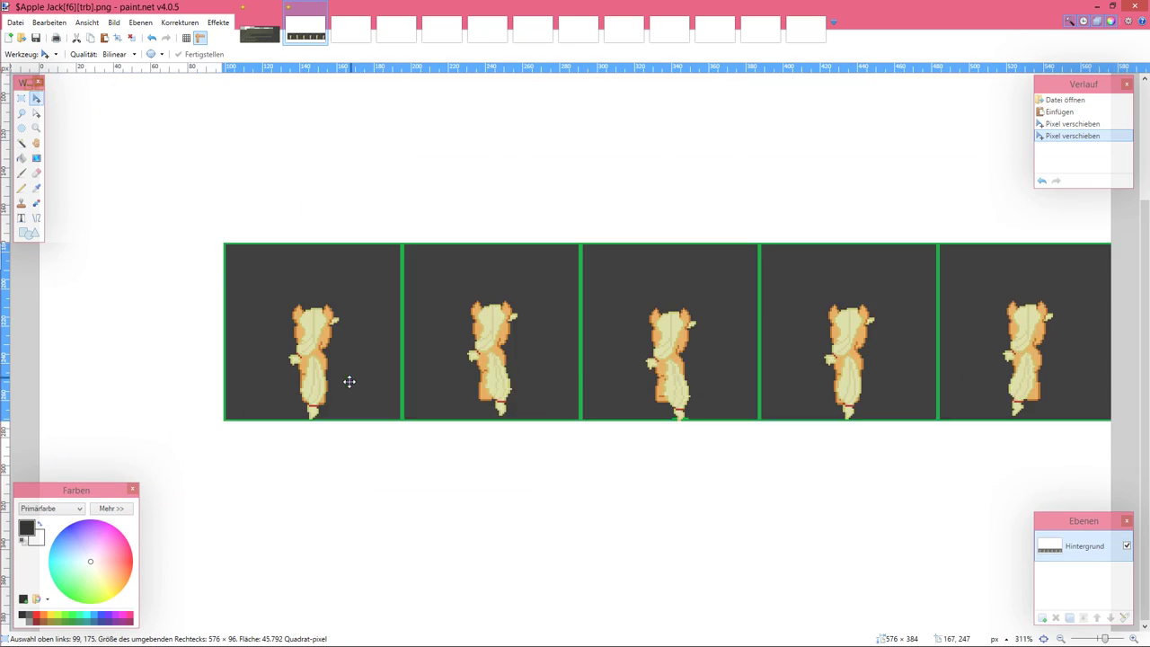
left_click_drag(350, 382, 179, 550)
scroll(179, 550, "up", 5)
scroll(250, 492, "up", 1)
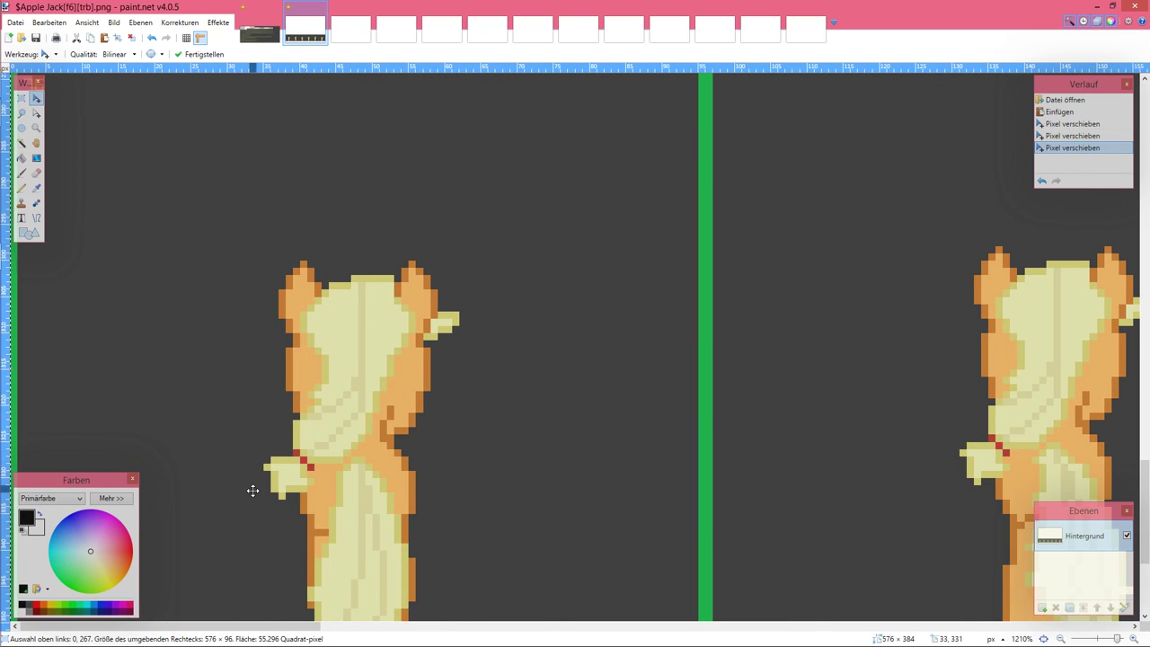
scroll(253, 491, "down", 3)
left_click_drag(257, 390, 264, 547)
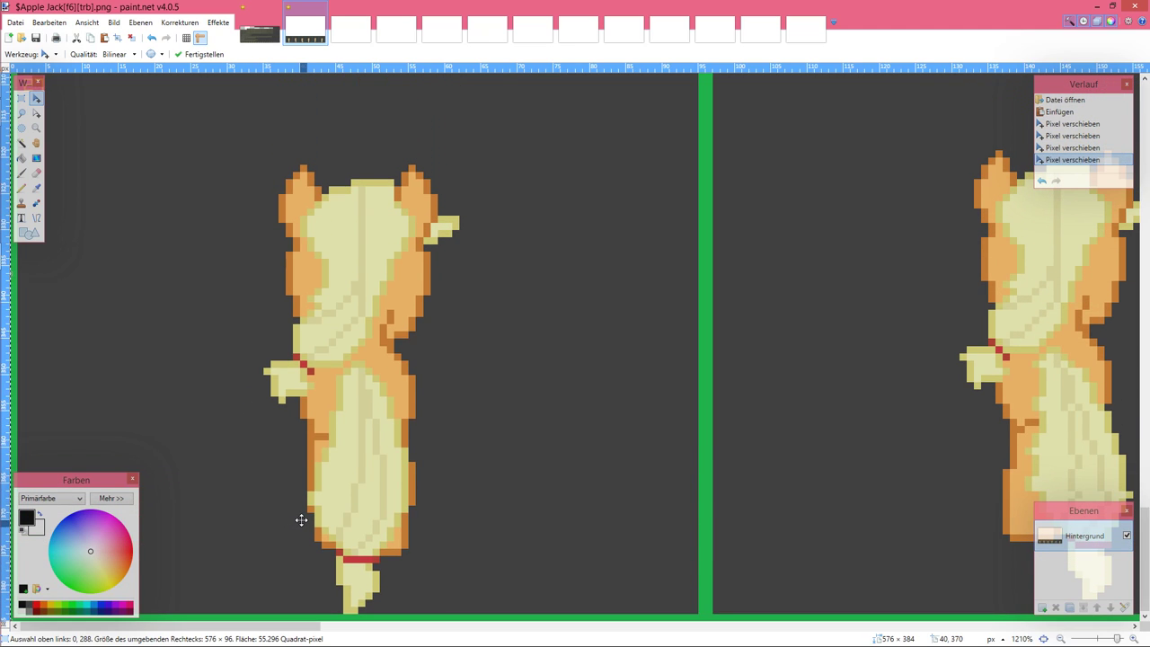
scroll(270, 527, "right", 2)
scroll(270, 527, "left", 2)
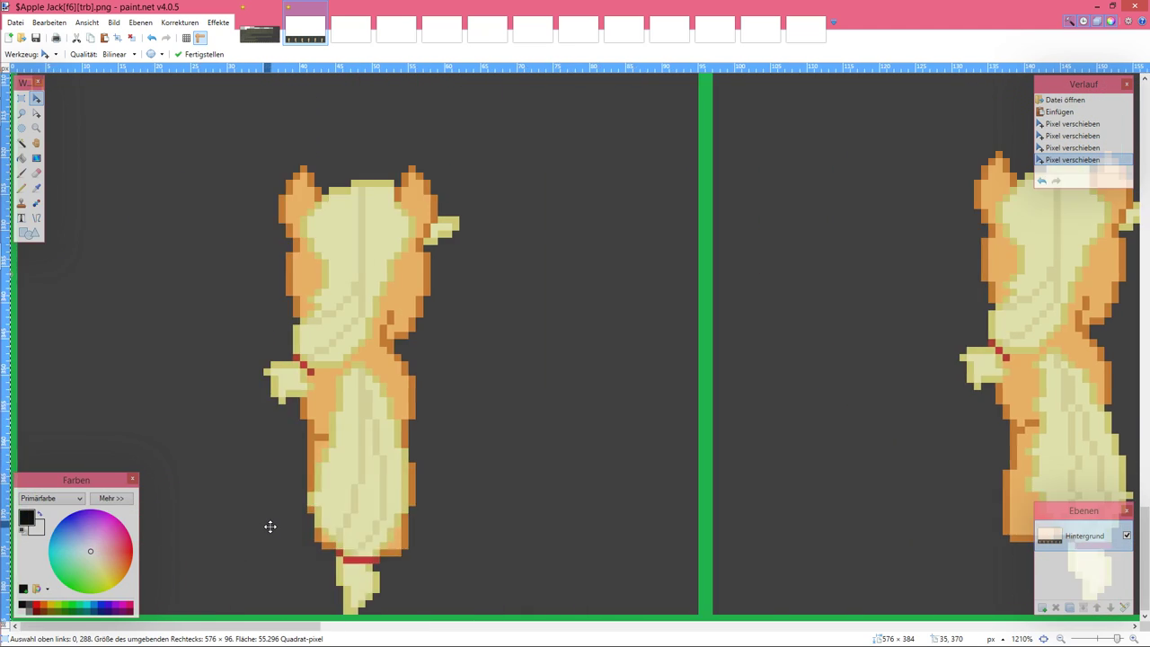
scroll(269, 526, "up", 5)
scroll(270, 527, "down", 5)
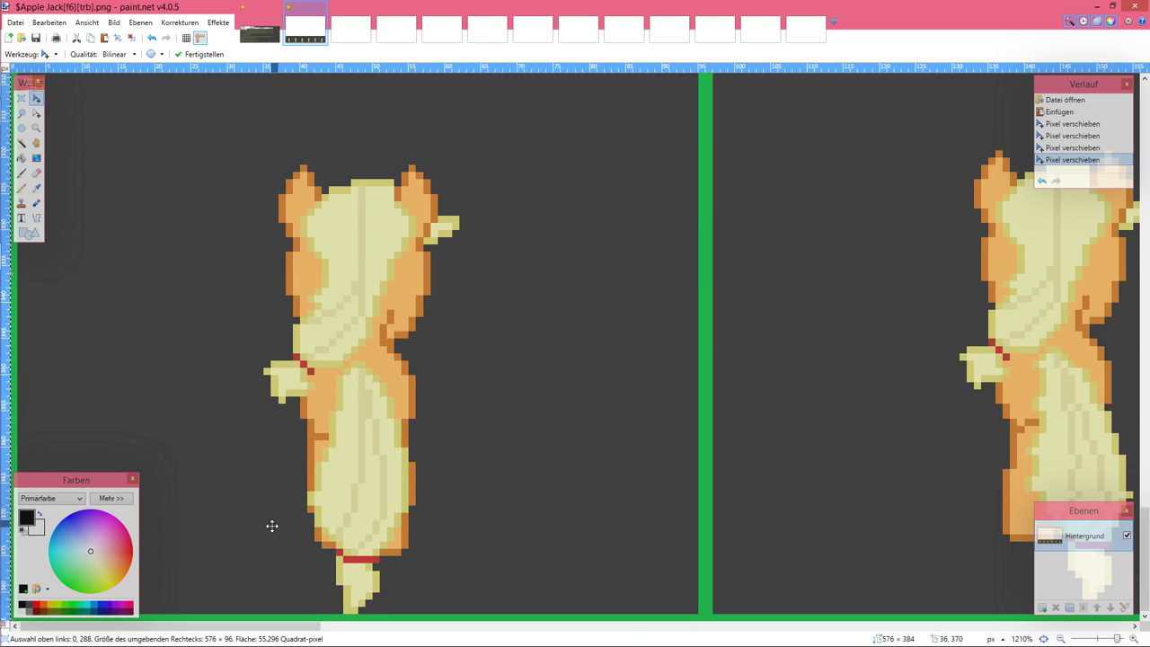
key("ctrl+d")
scroll(271, 526, "down", 7)
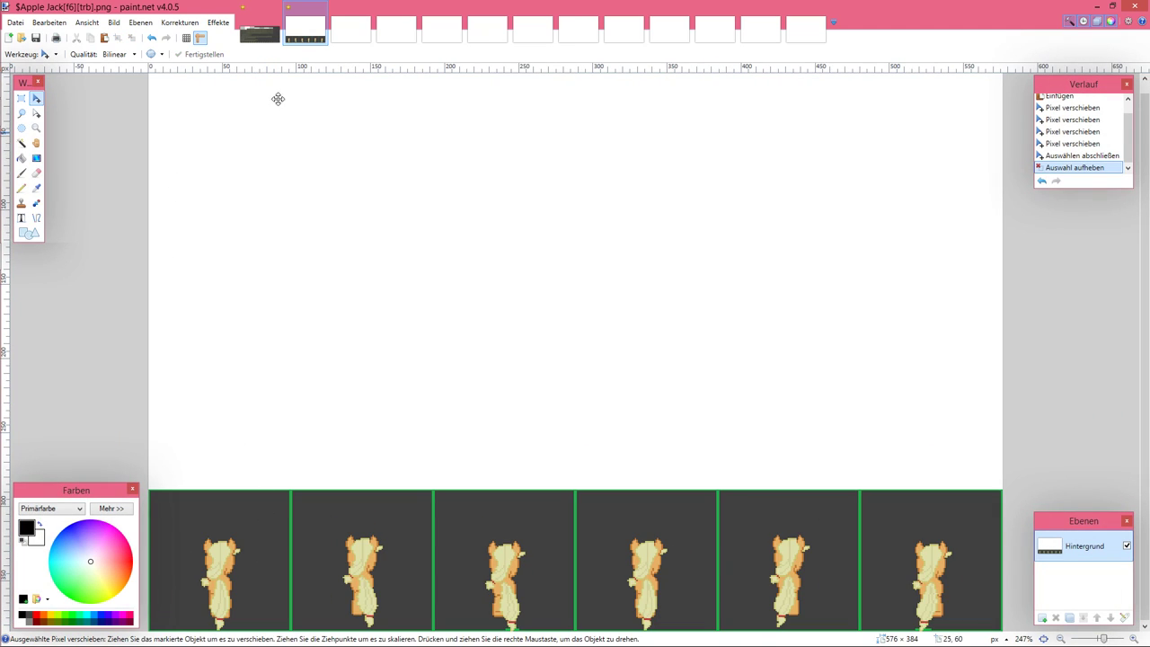
Step: In applejack.png, select the entire sprite sheet, shift it about 125 px to the left, and activate the Rectangle Select tool
left_click(260, 31)
scroll(396, 368, "right", 8)
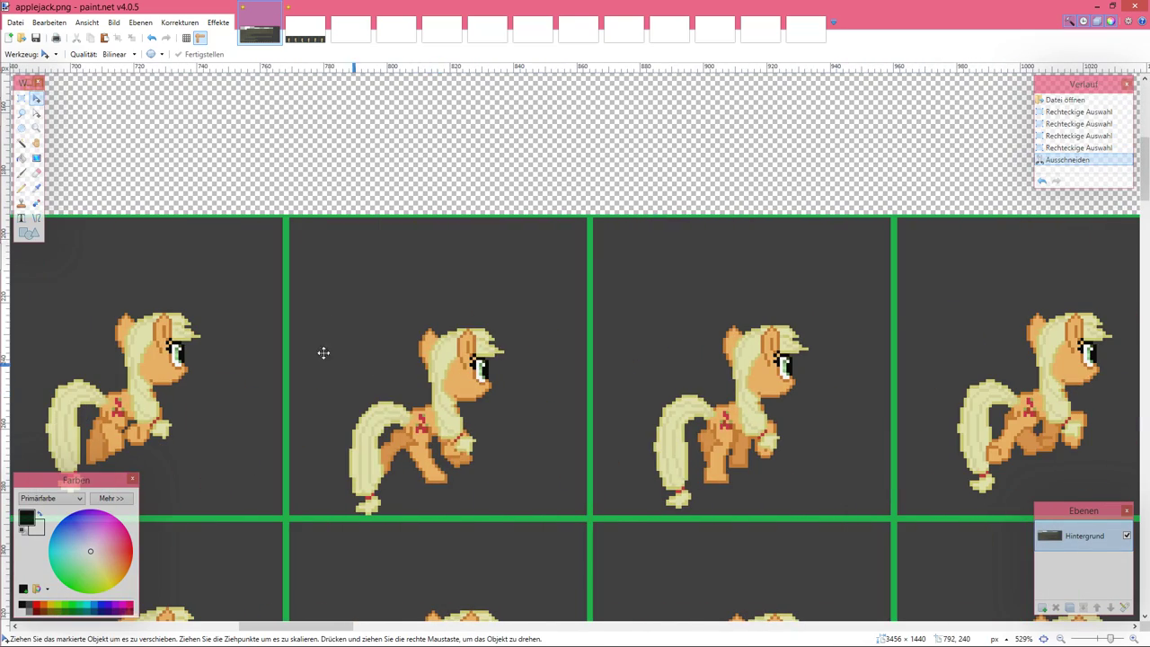
key("ctrl+a")
left_click_drag(988, 359, 416, 359)
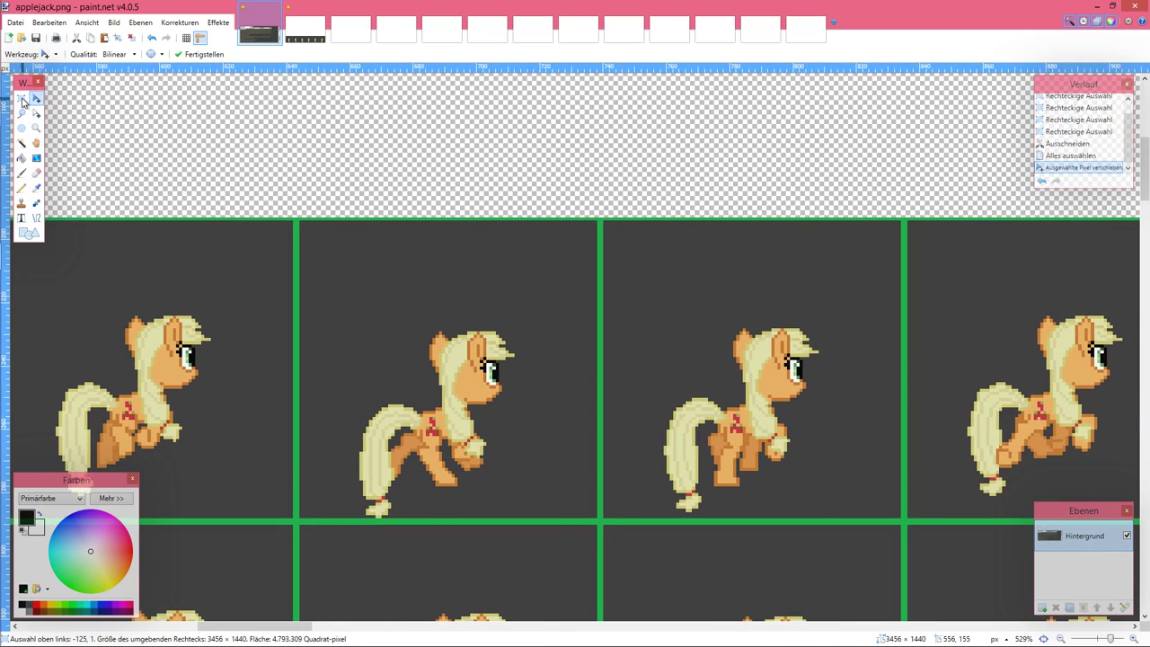
left_click(21, 99)
Step: Select the six full side-view trotting frames starting at 1027, 193 with a 576 × 96 px rectangle and cut them
scroll(503, 282, "right", 15)
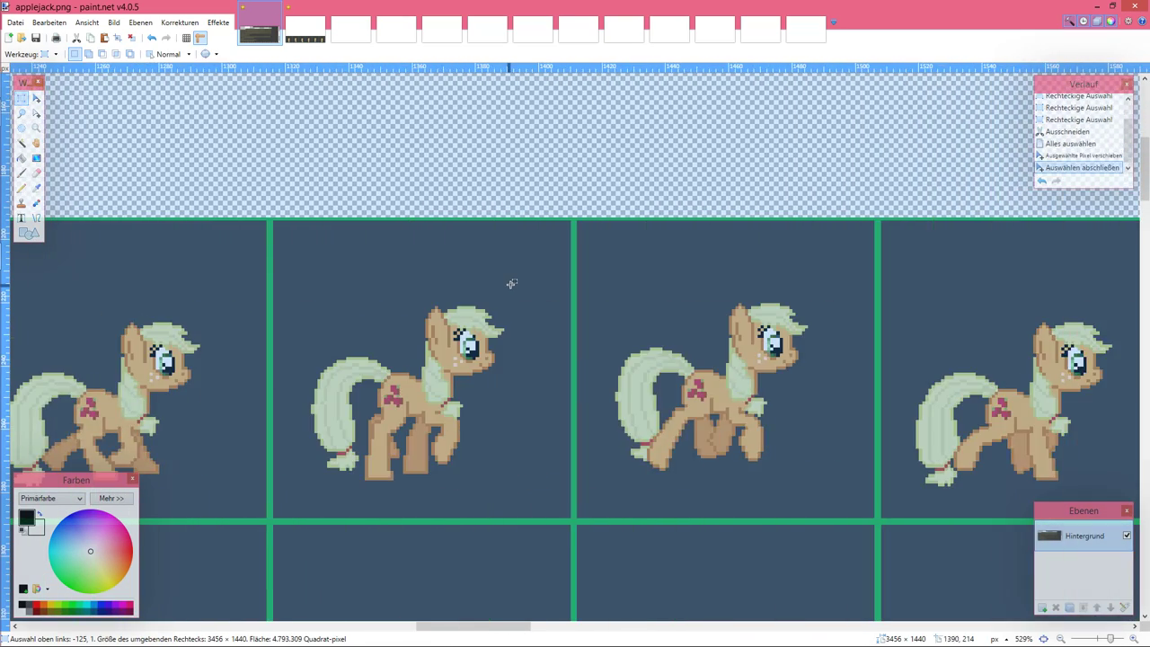
scroll(389, 271, "left", 5)
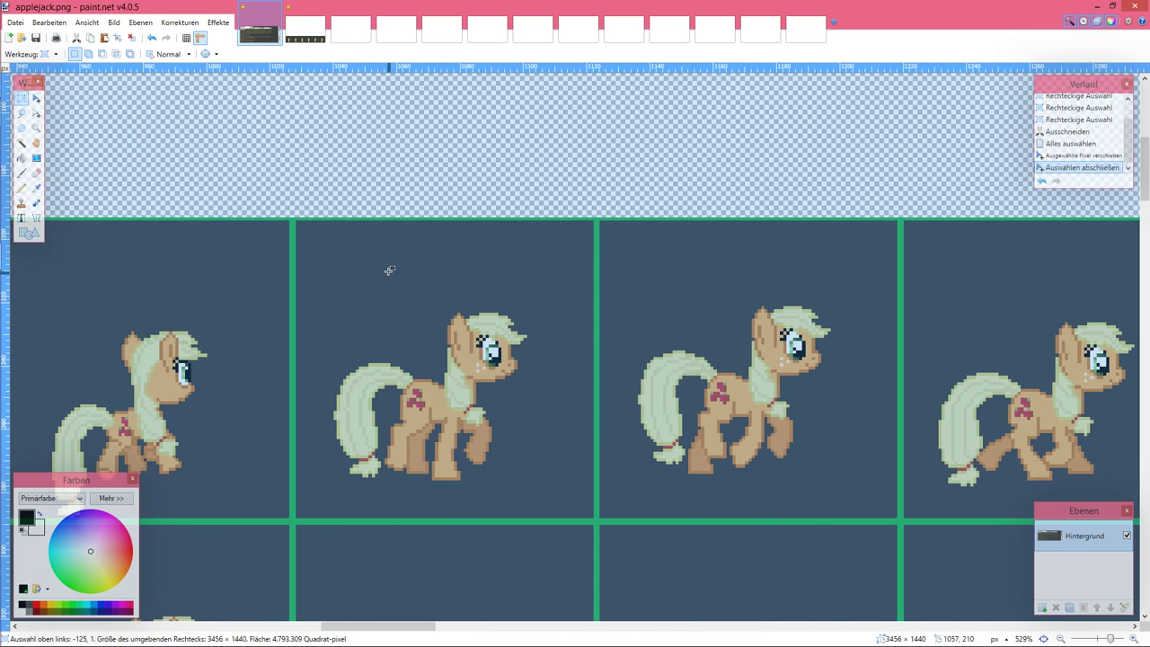
left_click_drag(294, 219, 340, 247)
scroll(340, 248, "down", 10)
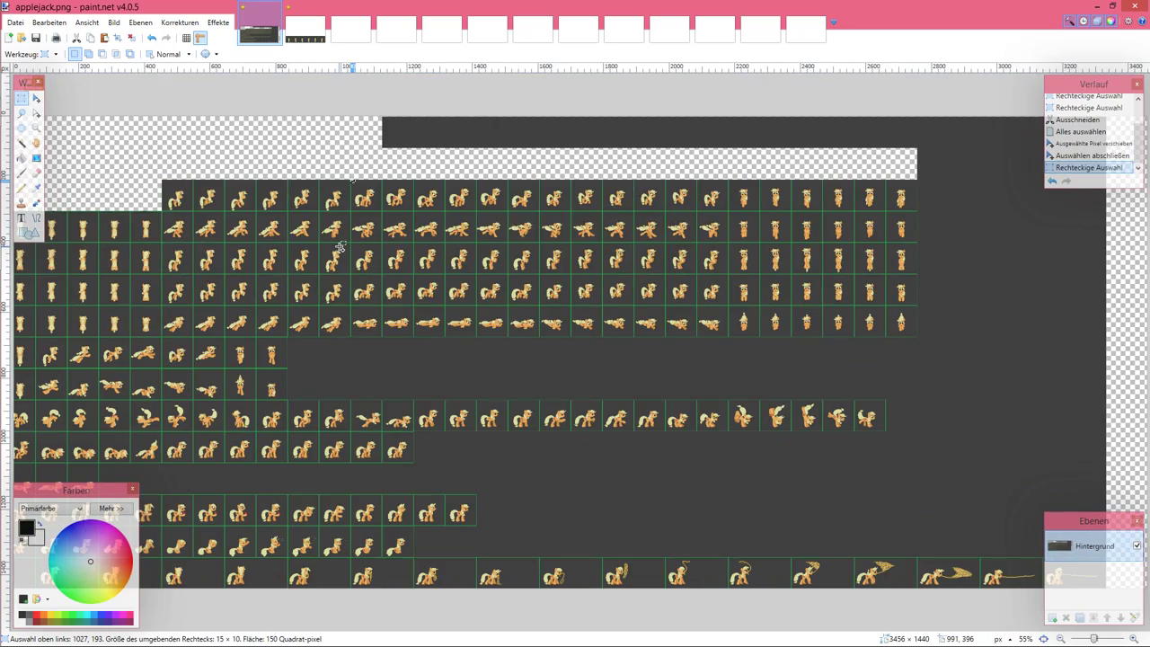
scroll(341, 245, "up", 5)
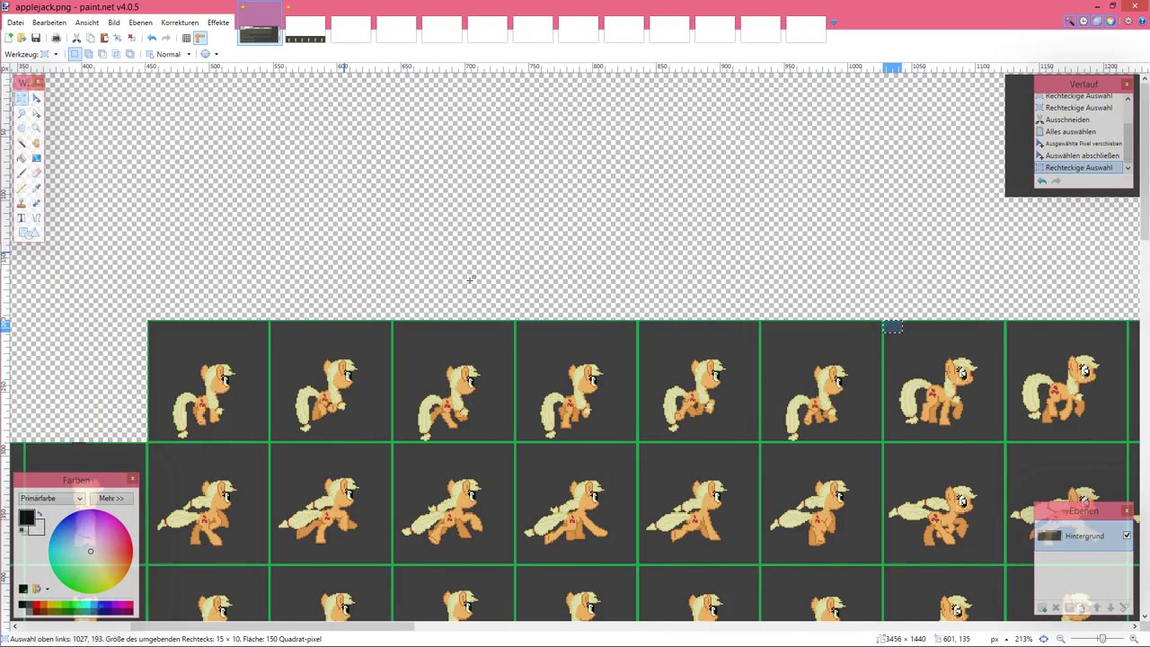
scroll(903, 356, "up", 4)
scroll(903, 356, "right", 3)
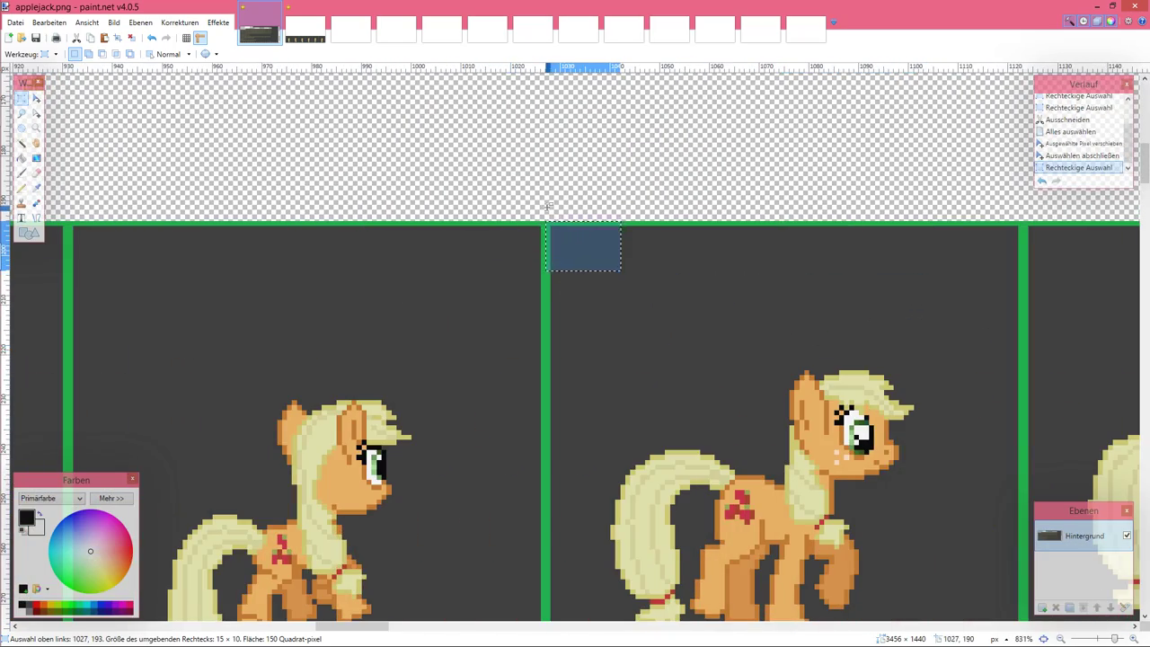
left_click_drag(548, 224, 685, 359)
scroll(819, 354, "right", 10)
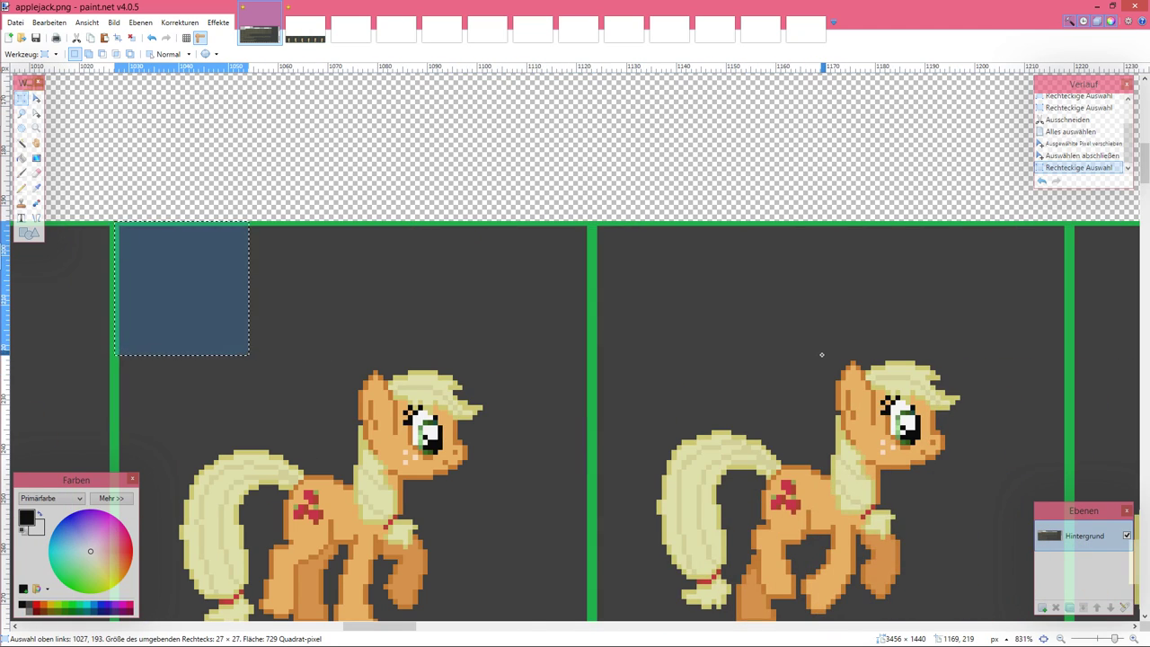
scroll(835, 346, "right", 10)
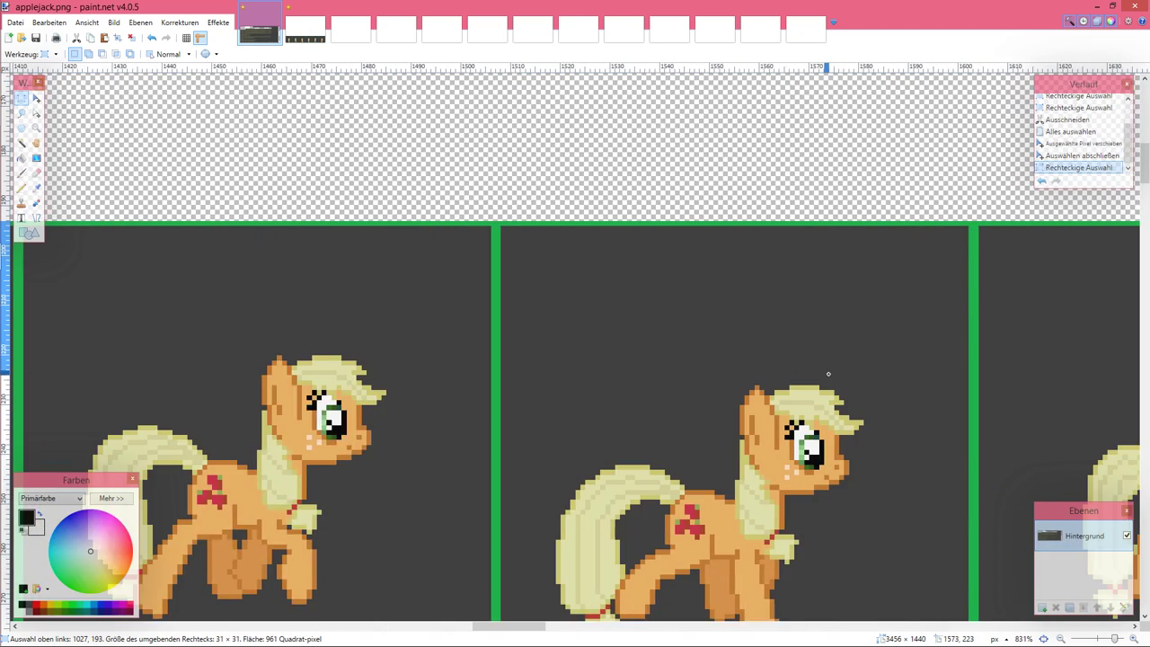
scroll(829, 373, "right", 5)
left_click_drag(764, 401, 469, 482)
scroll(513, 534, "down", 2)
key("ctrl+x")
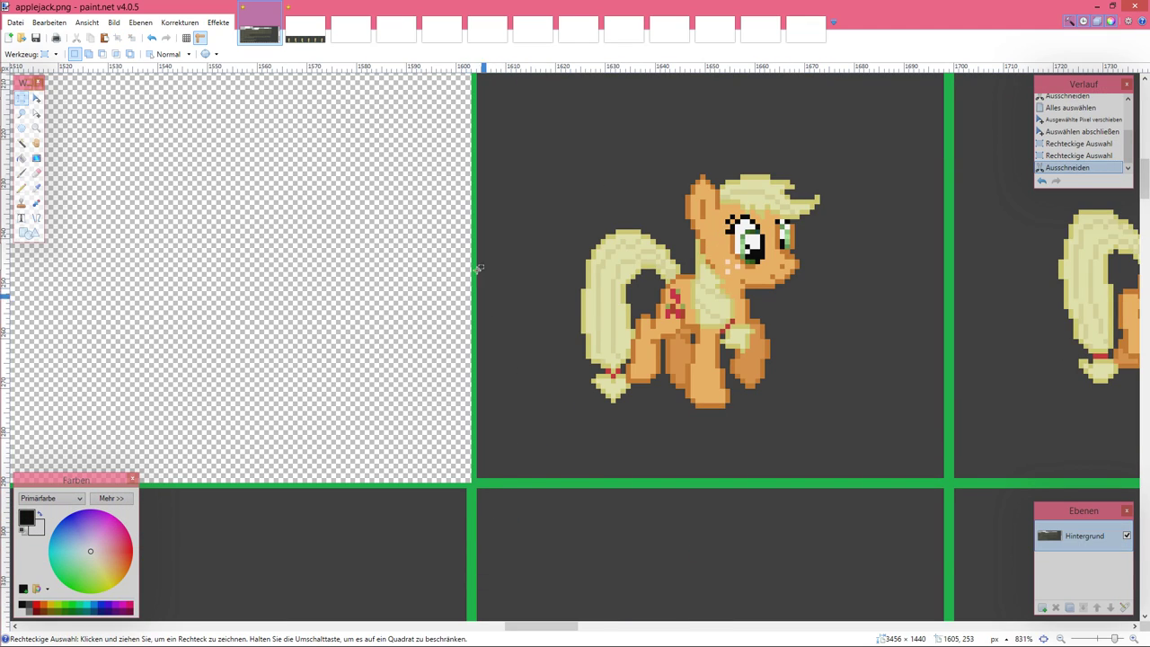
Step: Return to $Apple Jack[f6][trb].png and look over the existing sprite sheets in the Characters folder
left_click(314, 36)
mouse_move(3, 243)
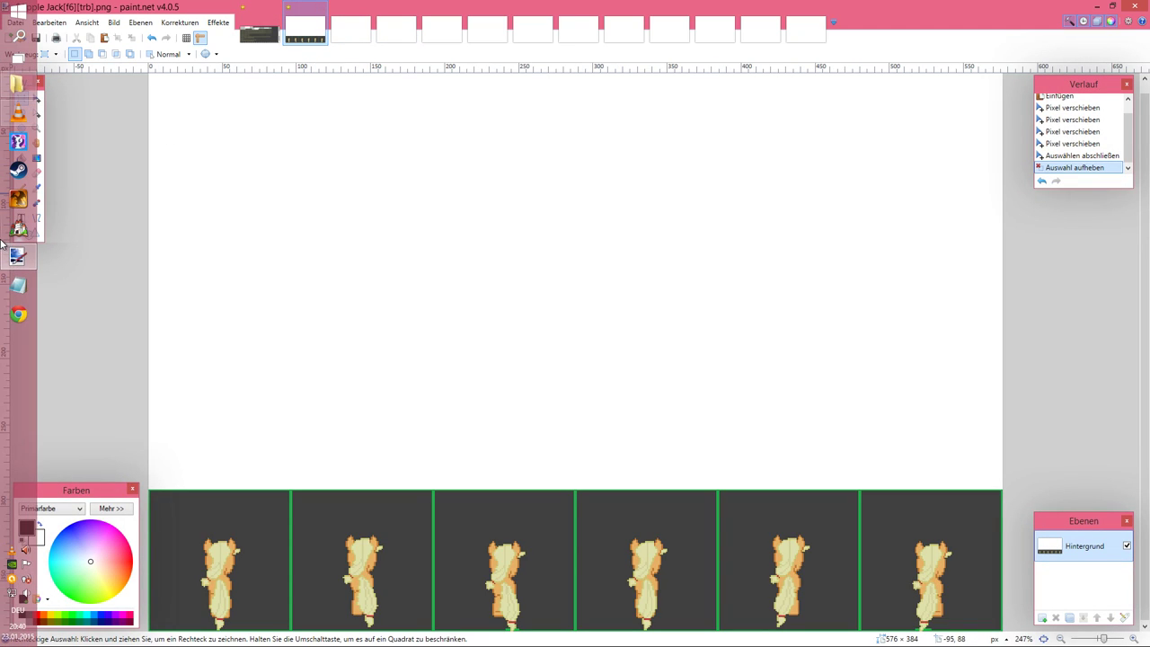
left_click(18, 84)
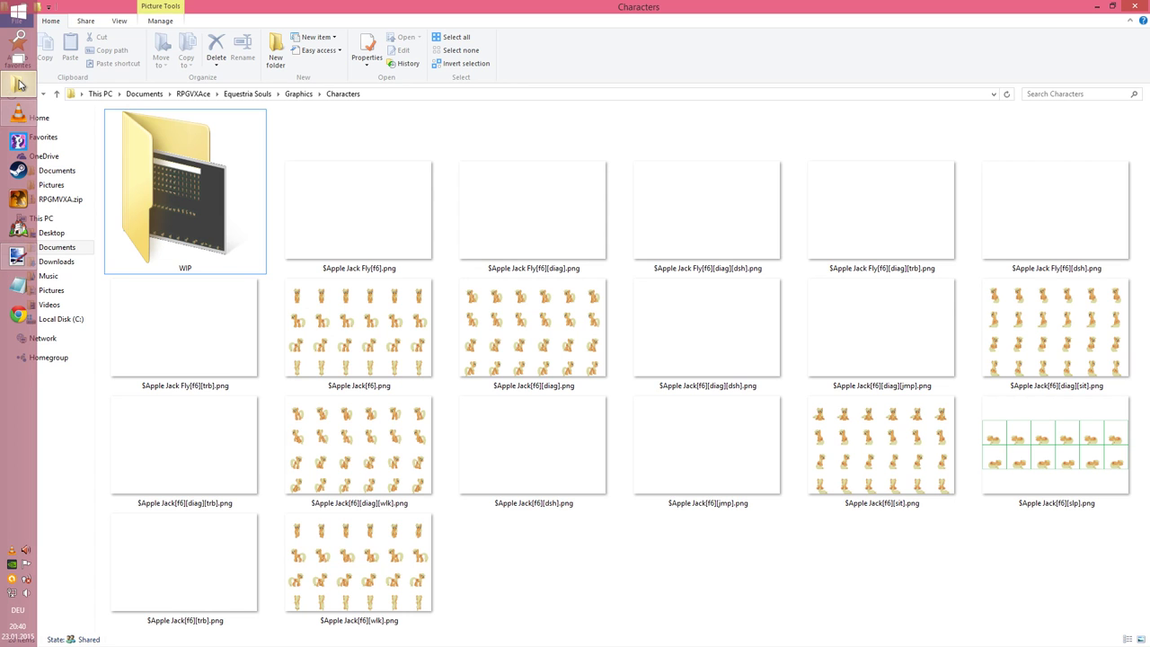
left_click(18, 84)
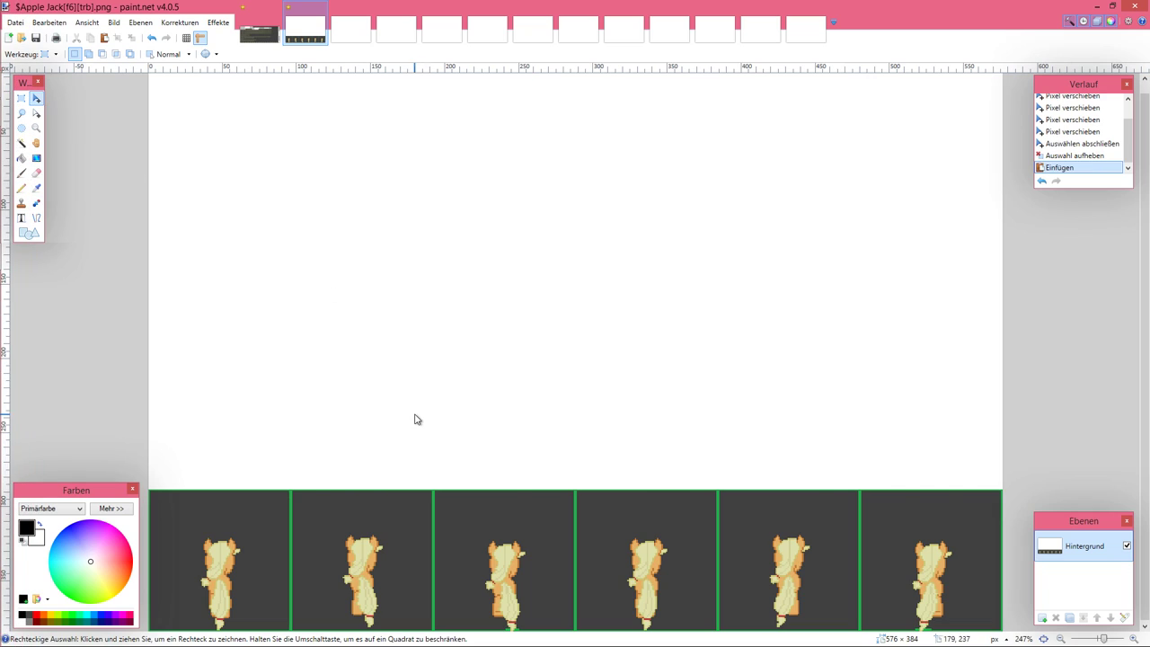
Step: Paste the side-view frames, align them at 0, 192 directly above the rear-view row, and deselect them
key("ctrl+v")
scroll(416, 409, "up", 3)
scroll(416, 409, "down", 6)
scroll(416, 408, "left", 5)
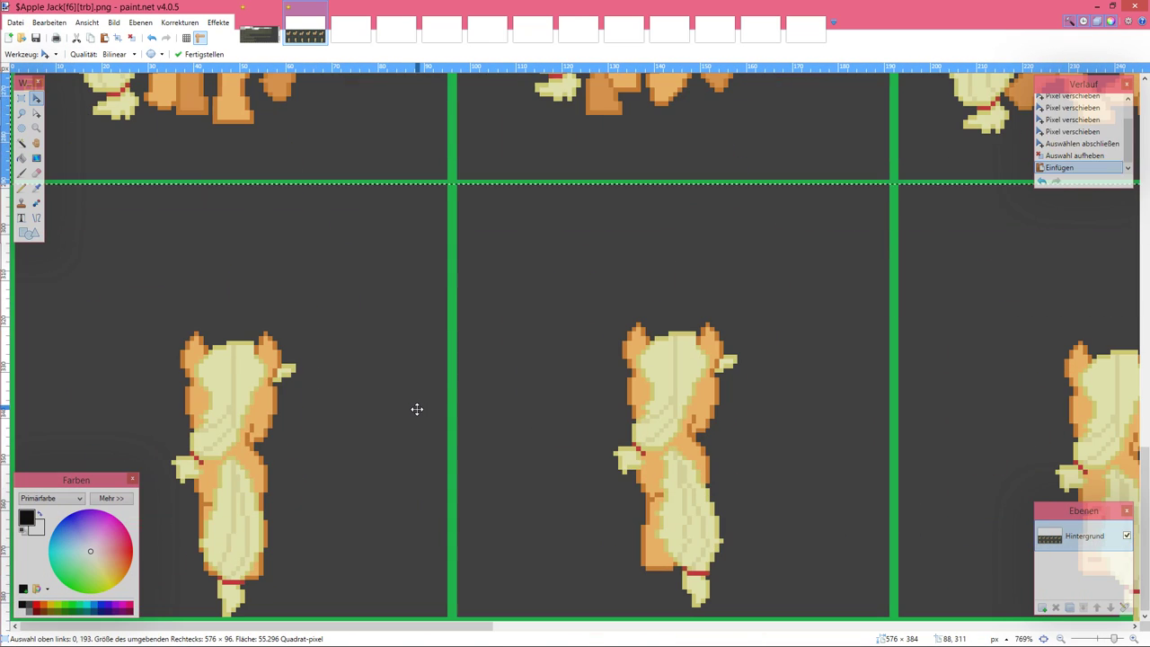
key("Up")
left_click(474, 193)
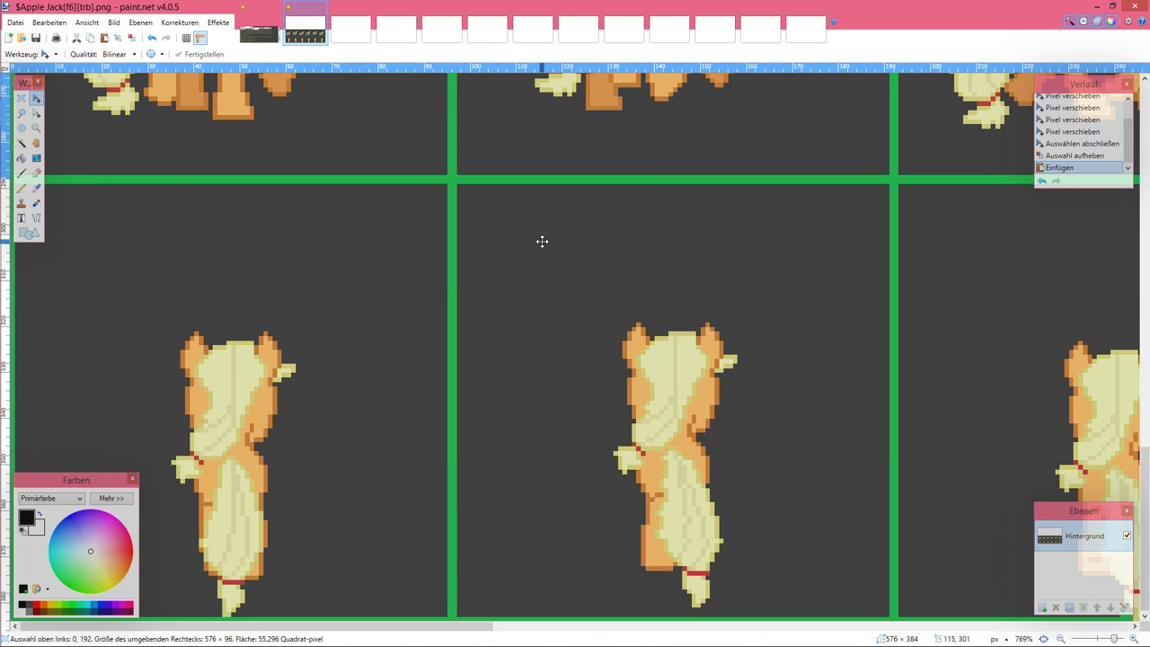
key("ctrl+d")
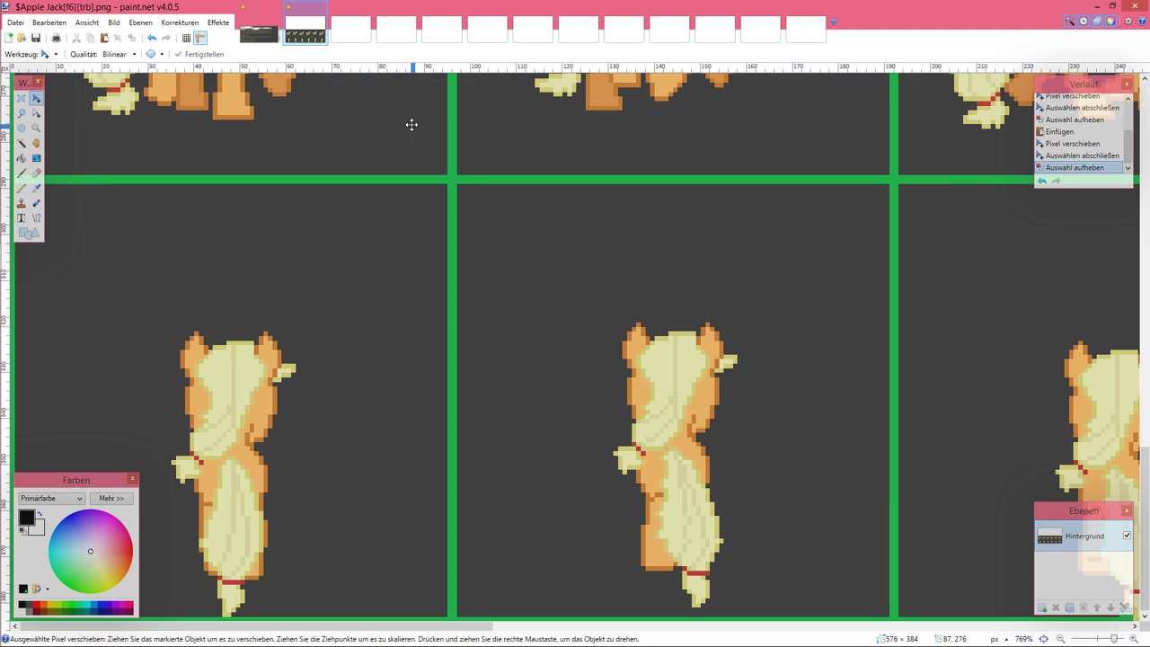
Step: Paste the side-view frames into a new 576 × 96 px image and flip the image horizontally
left_click(9, 38)
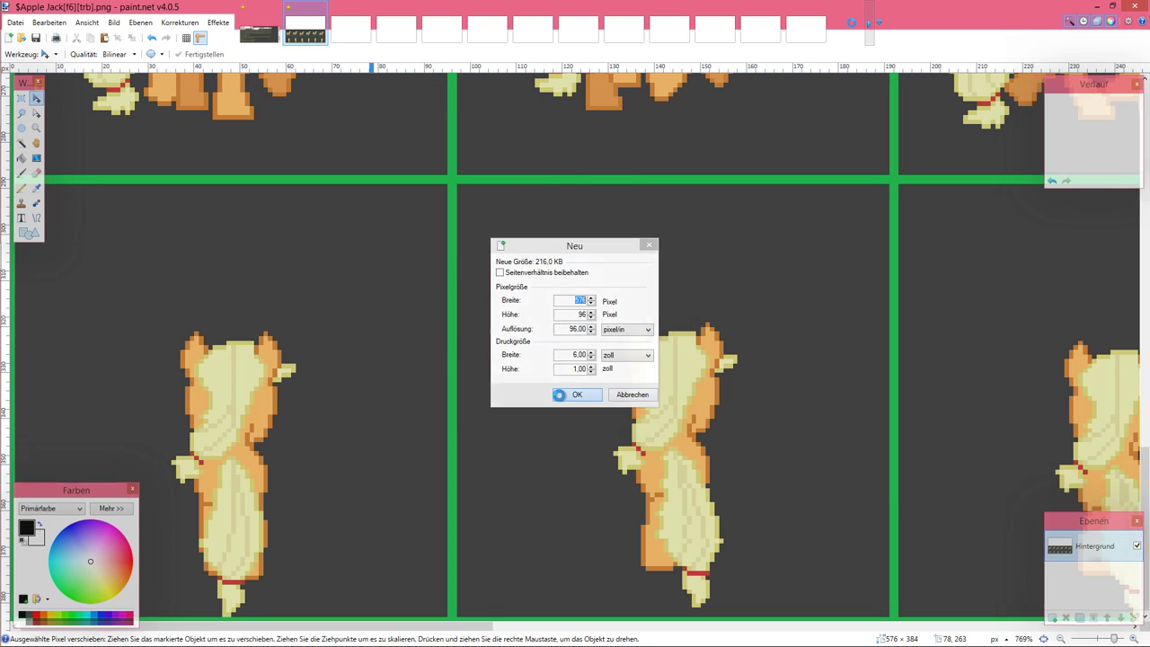
left_click(577, 395)
key("ctrl+v")
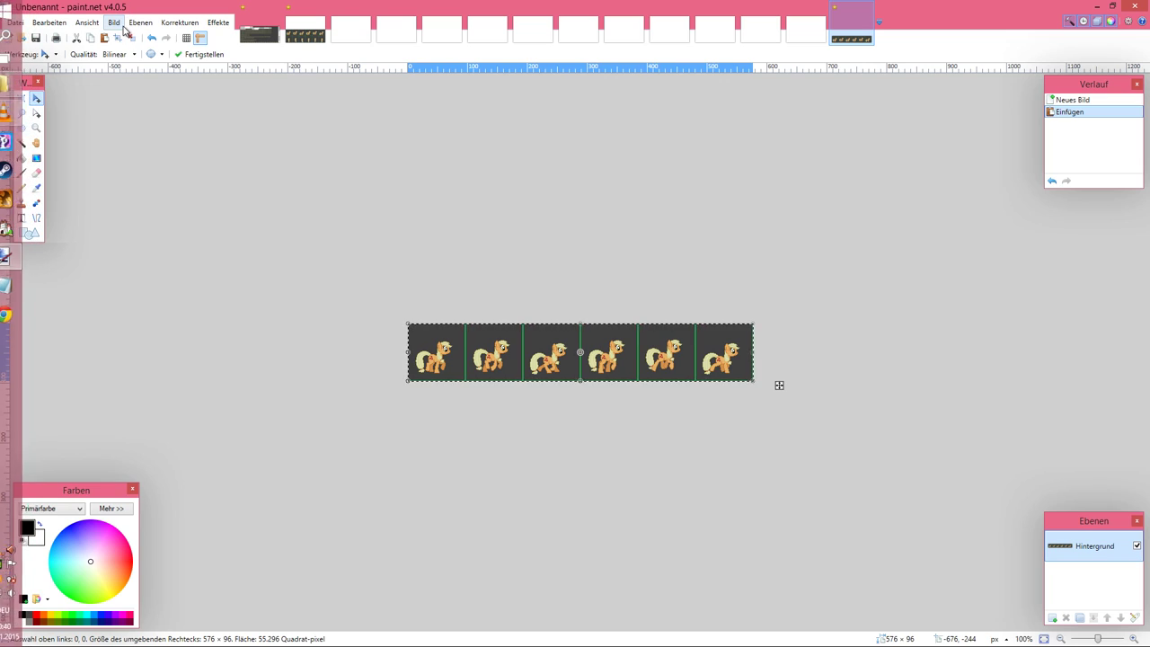
left_click(113, 23)
left_click(135, 79)
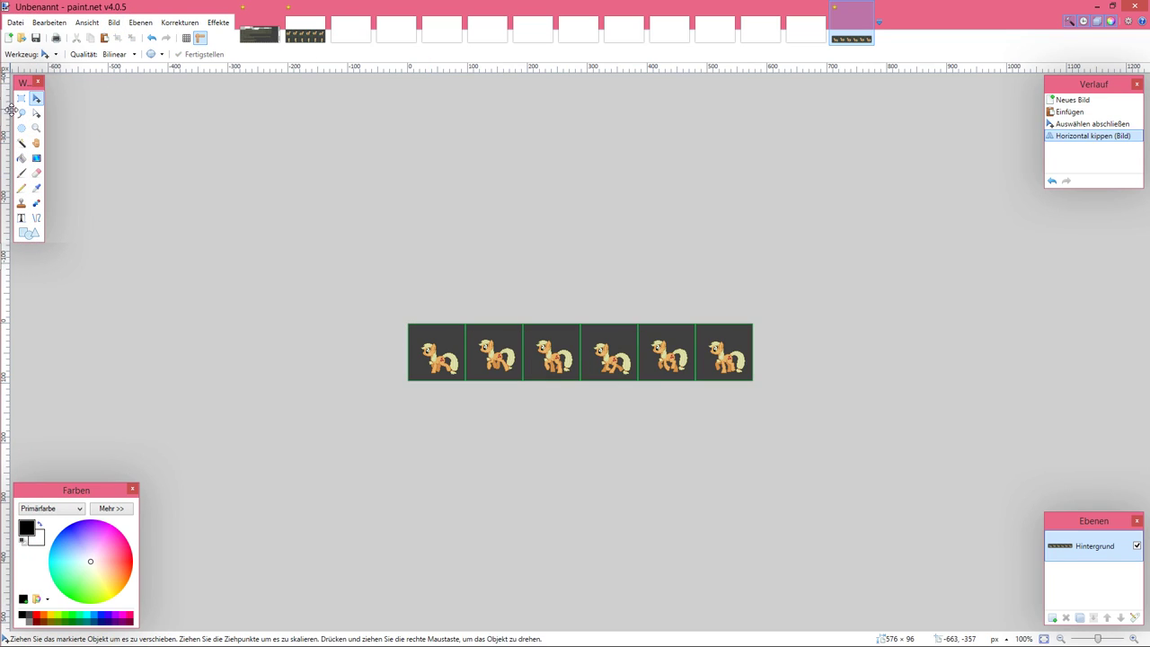
Step: Select the first mirrored frame with a 96 × 96 px rectangle starting at 0, 0 and cut it
left_click(20, 101)
scroll(324, 290, "up", 5)
scroll(306, 288, "left", 3)
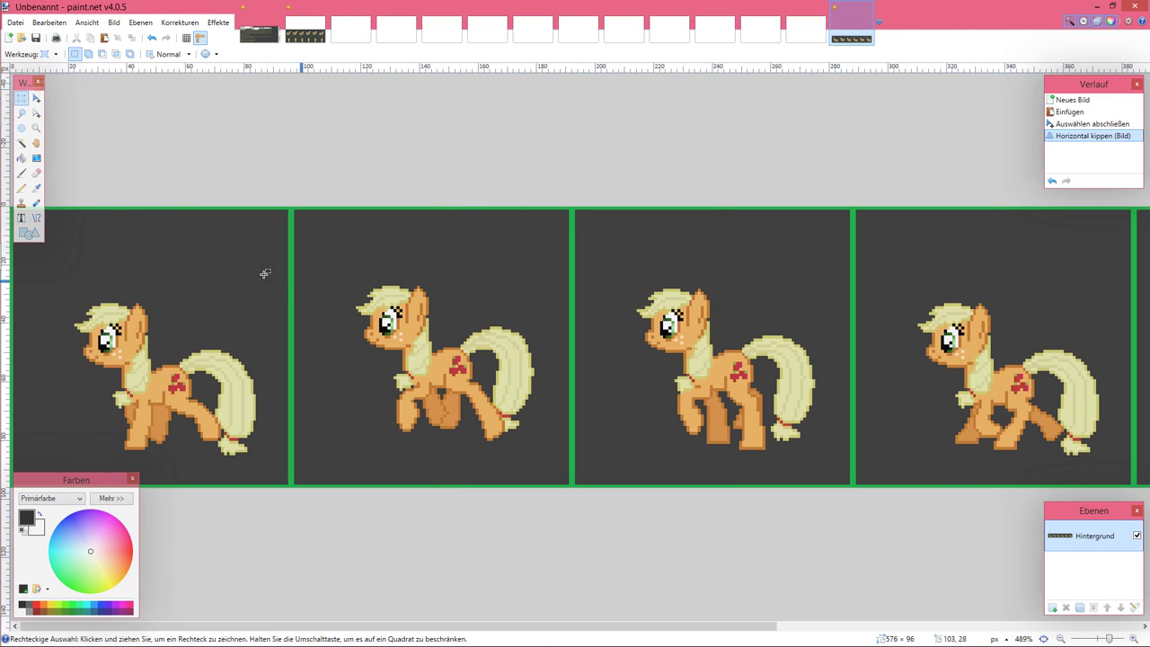
left_click_drag(290, 207, 2, 471)
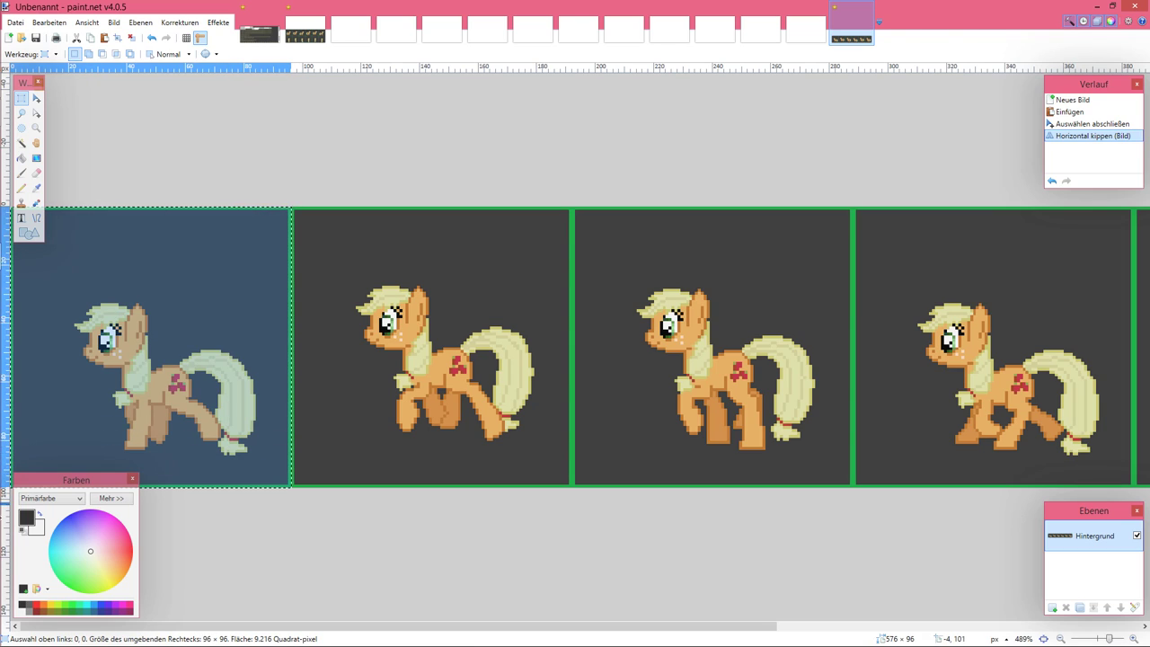
key("ctrl+x")
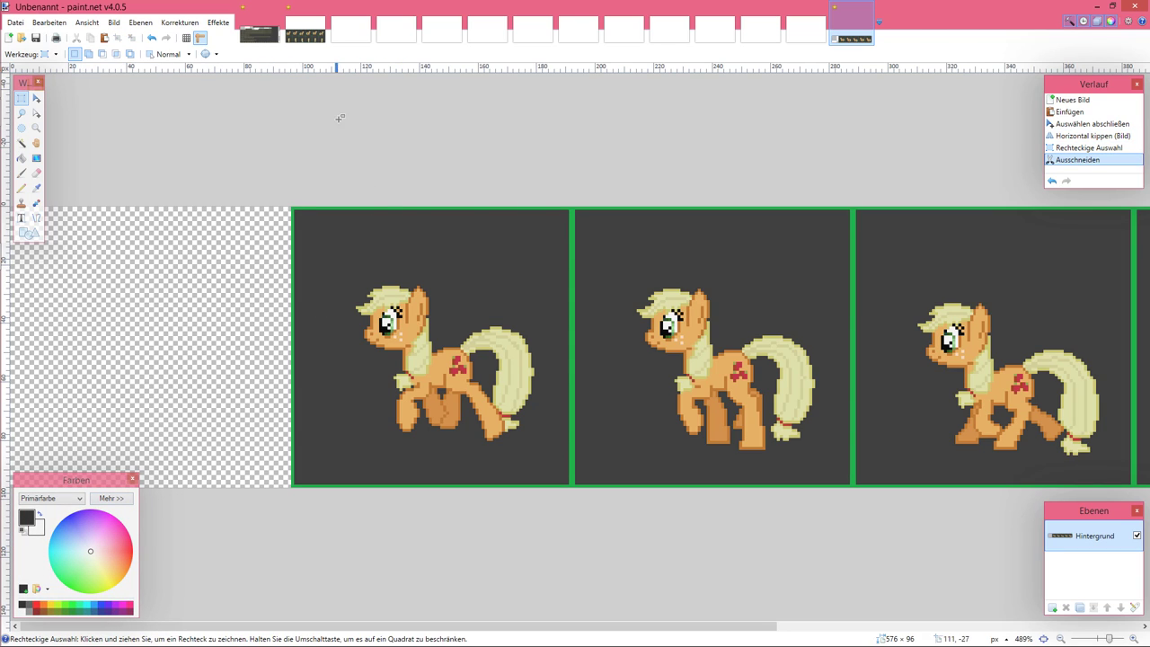
Step: Paste the frame into $Apple Jack[f6][trb].png, align it at 480, 96 above the last side-view frame, and deselect it
left_click(304, 29)
scroll(527, 367, "up", 5)
scroll(526, 366, "right", 3)
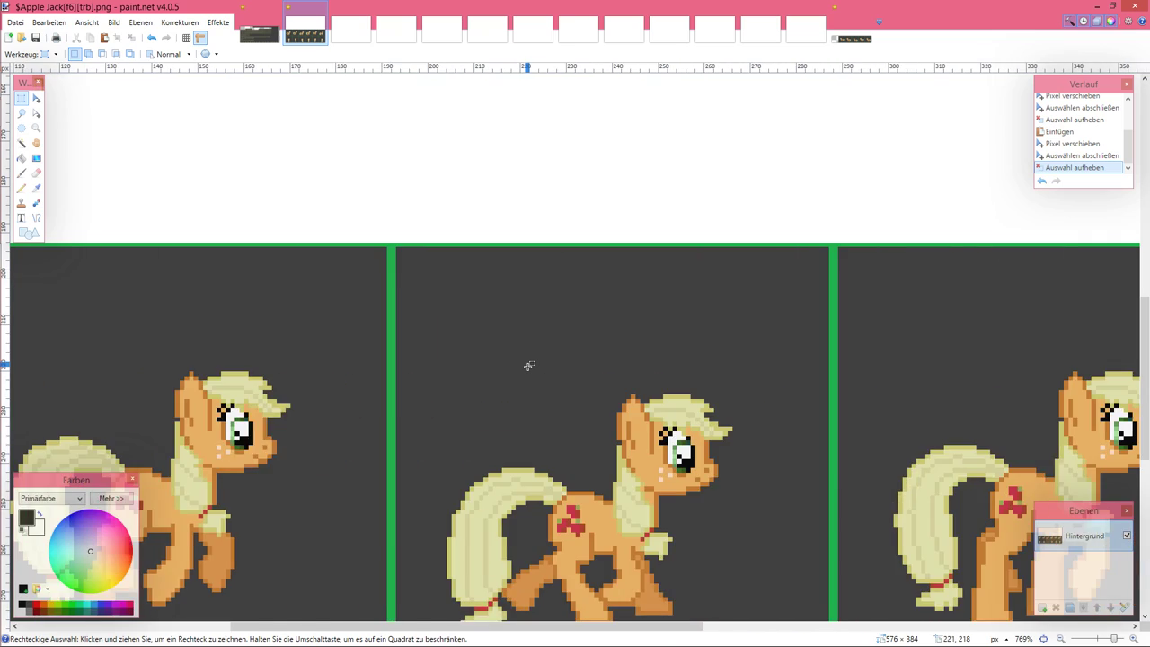
scroll(530, 366, "right", 2)
key("ctrl+v")
left_click_drag(372, 85, 975, 82)
left_click_drag(837, 211, 857, 147)
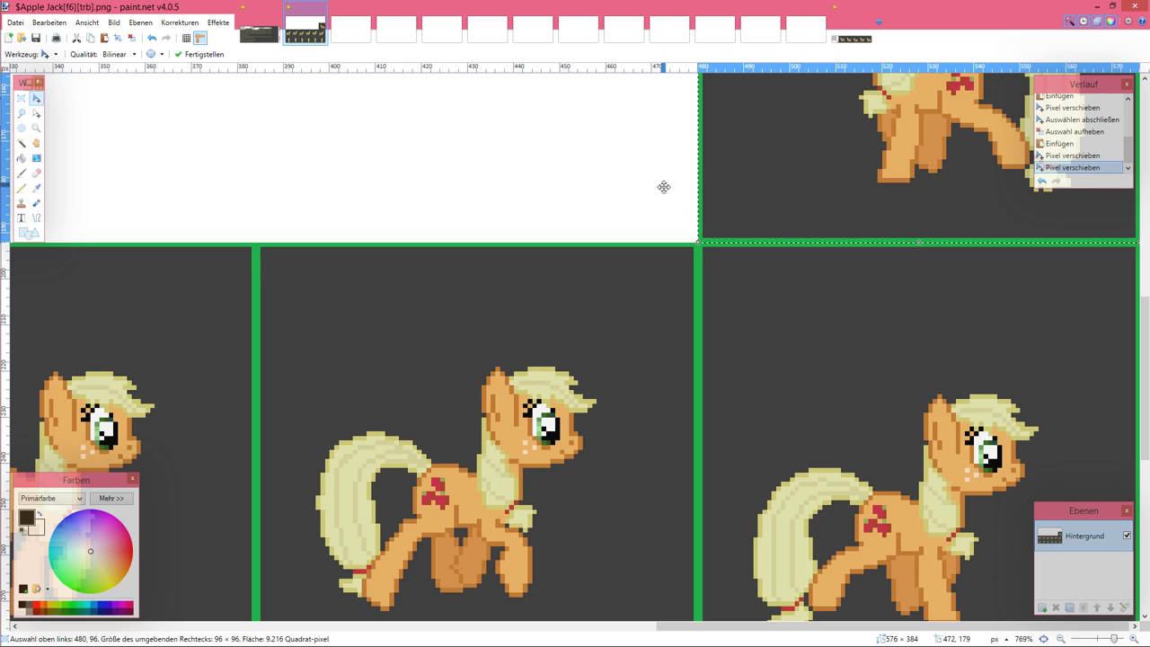
key("ctrl+d")
Step: Reorder the open images so the mirrored strip directly follows applejack.png, and cut the strip's second 96 px wide frame
left_click(244, 34)
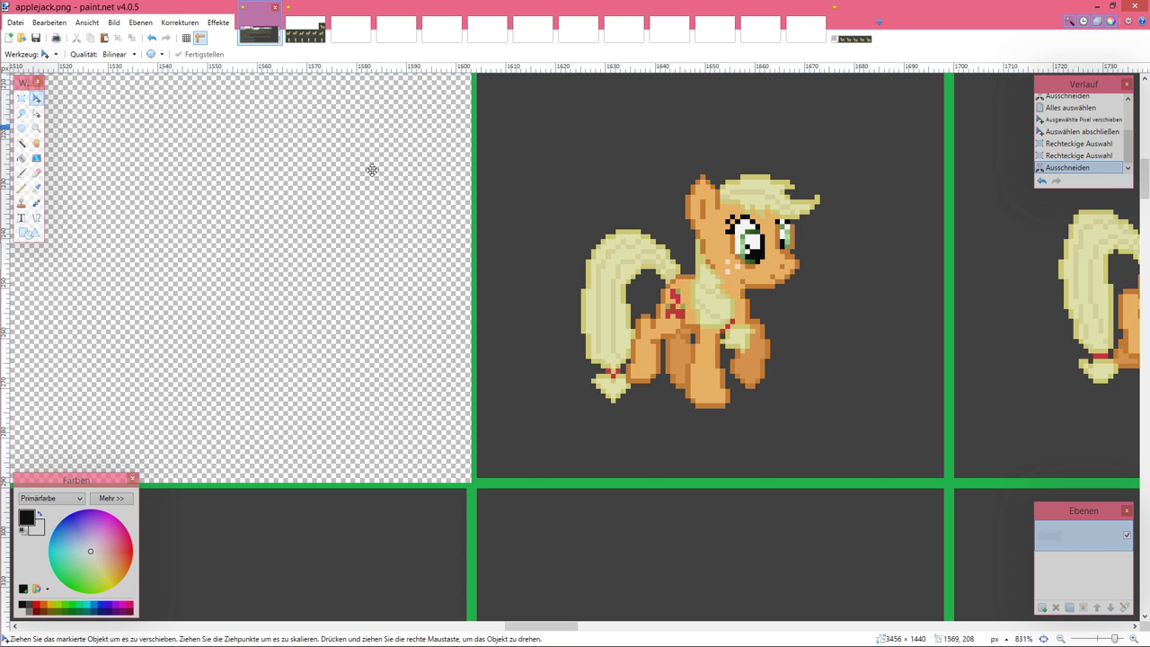
left_click(26, 99)
left_click_drag(852, 36, 302, 52)
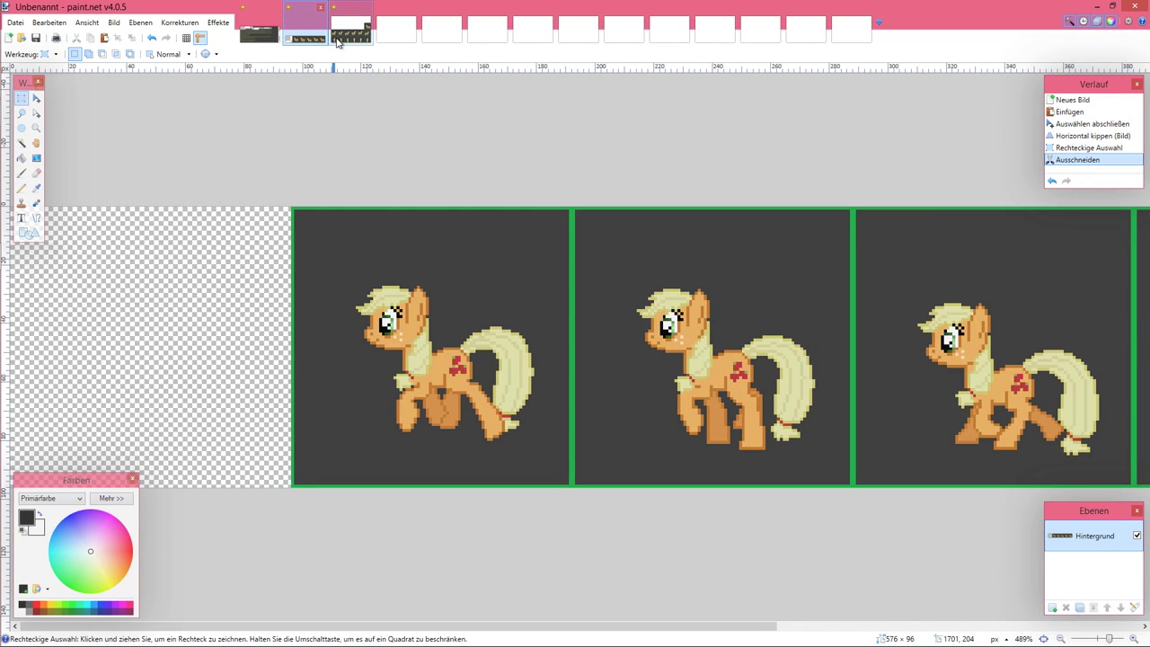
left_click_drag(293, 207, 572, 508)
key("ctrl+x")
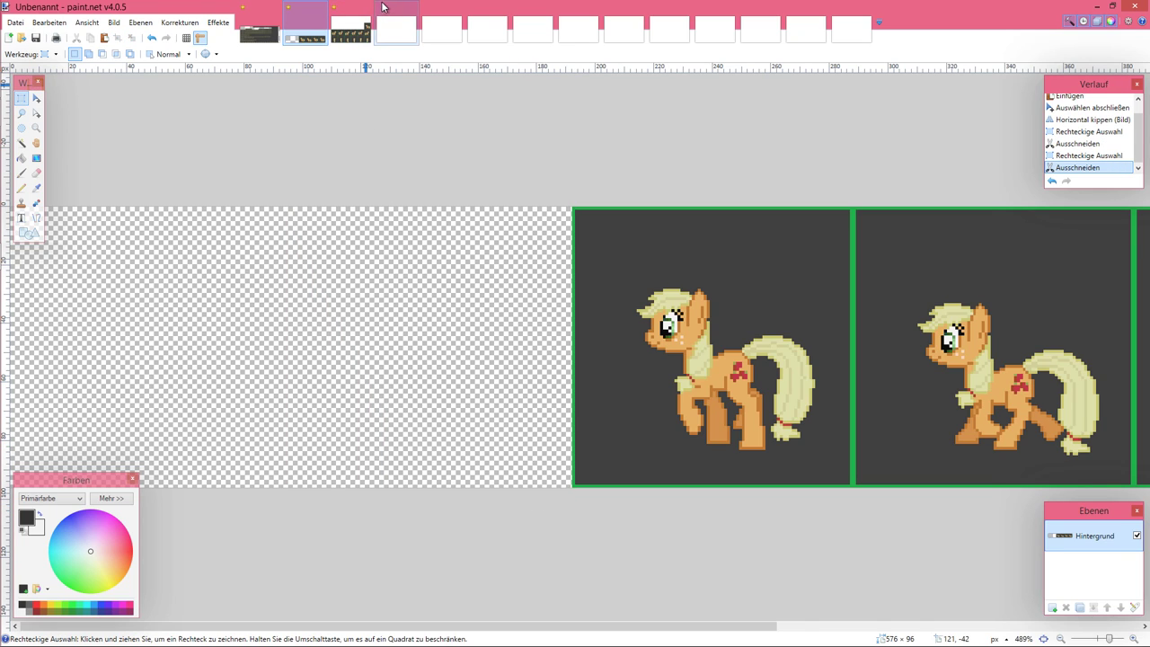
Step: Paste the second mirrored frame into the fifth cell of the second row in $Apple Jack[f6][trb].png
left_click(351, 34)
key("ctrl+v")
left_click_drag(341, 350, 585, 148)
Step: Cut the third mirrored frame (96 × 96 px at 192, 0) and paste it into the sprite sheet at 288, 96
left_click(306, 34)
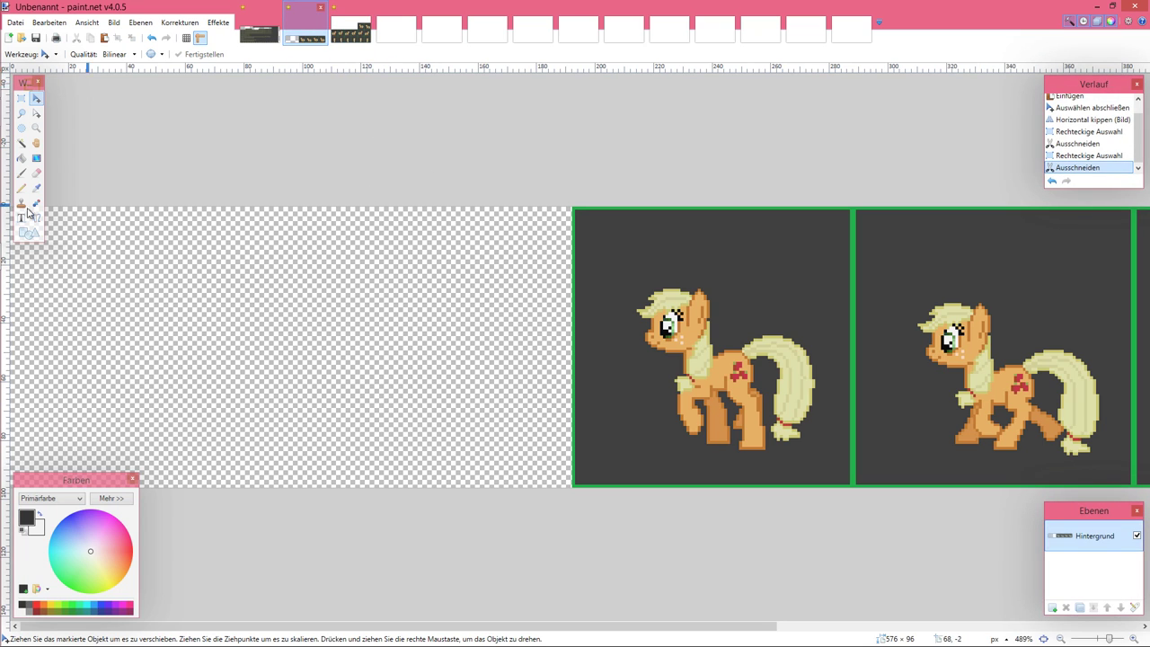
left_click(22, 98)
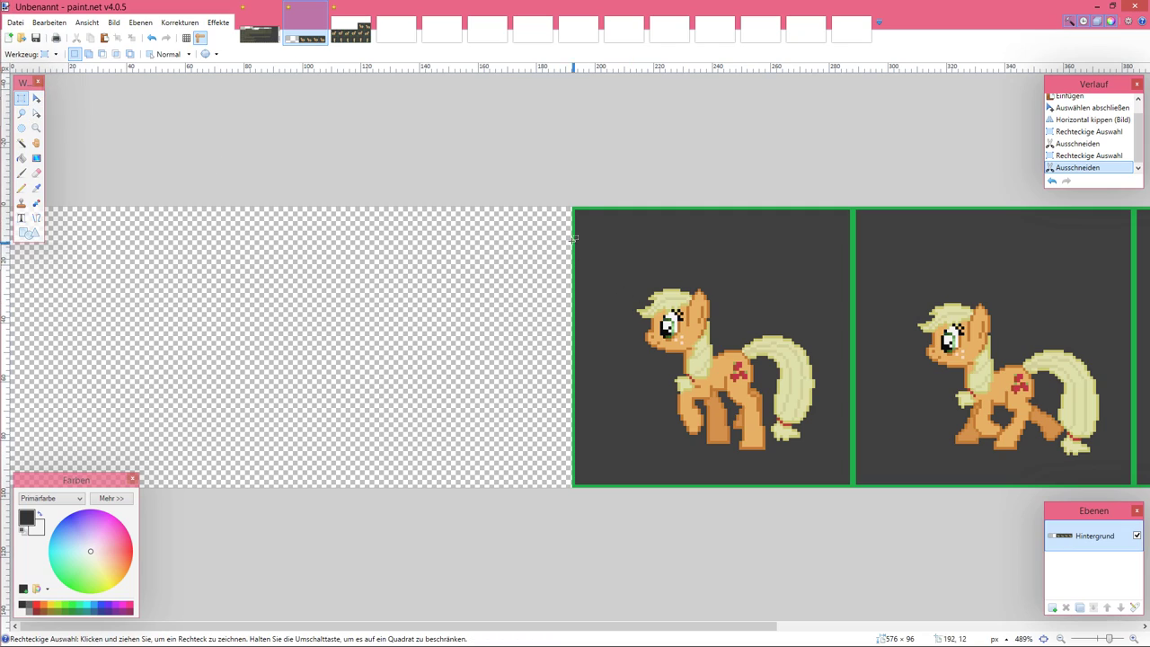
left_click_drag(573, 206, 852, 516)
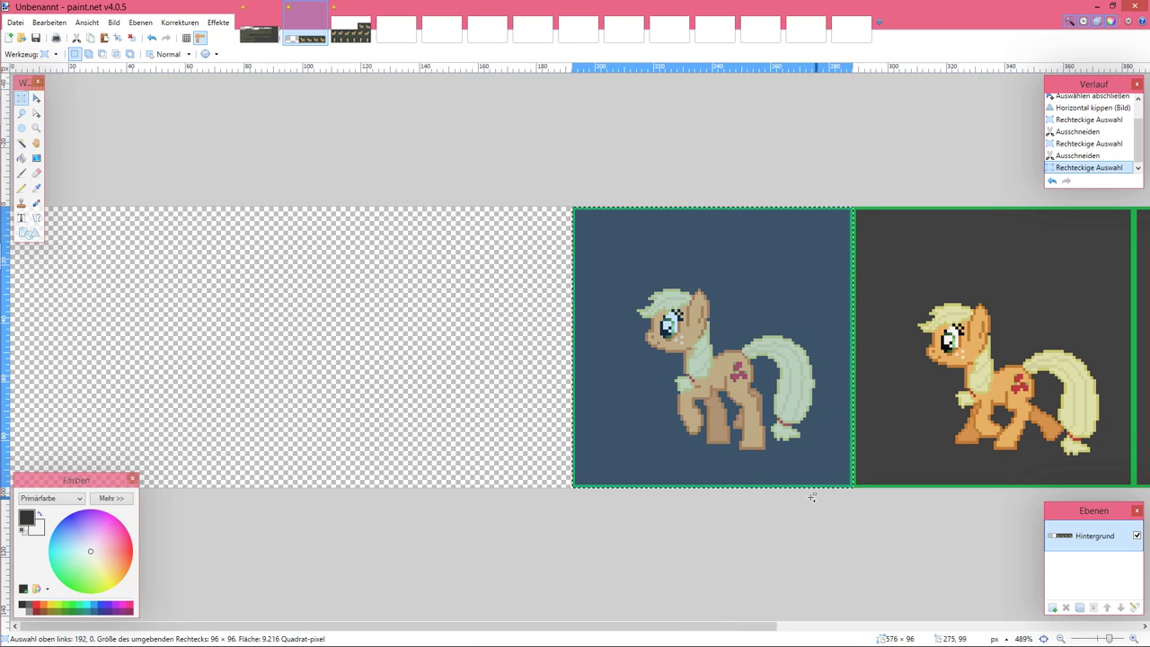
key("ctrl+x")
left_click(349, 20)
key("ctrl+v")
left_click_drag(477, 534, 275, 342)
scroll(277, 146, "left", 2)
key("ctrl+x")
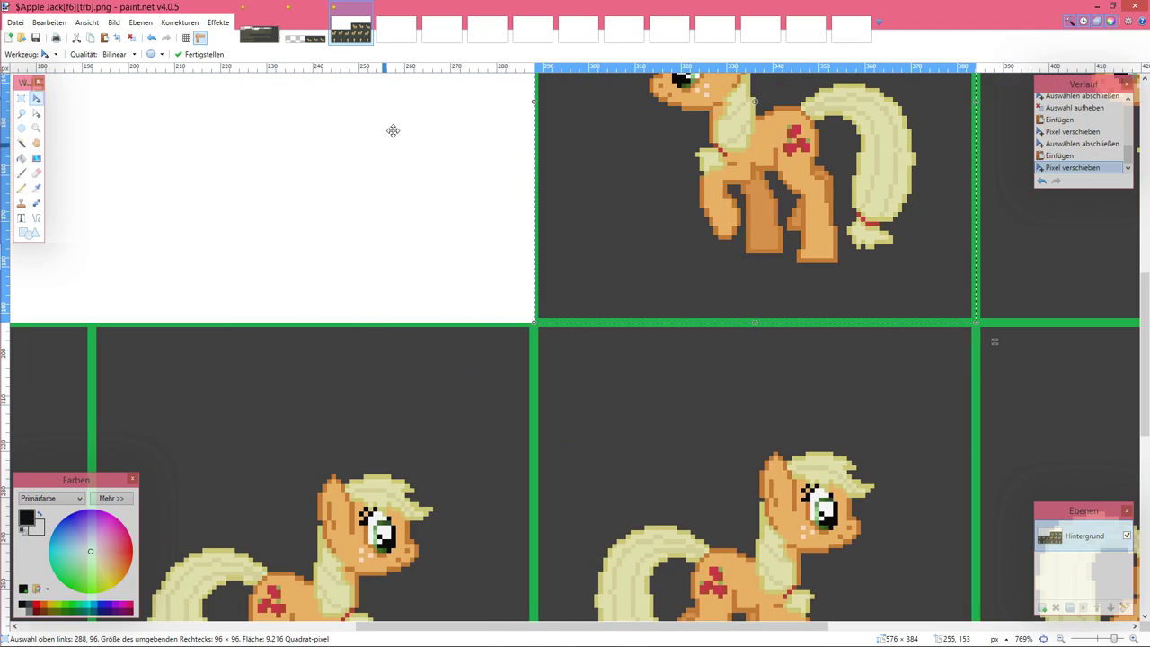
Step: Cut the strip's fourth mirrored frame and paste it into the third cell of the sprite sheet's second row
key("ctrl+shift+Tab")
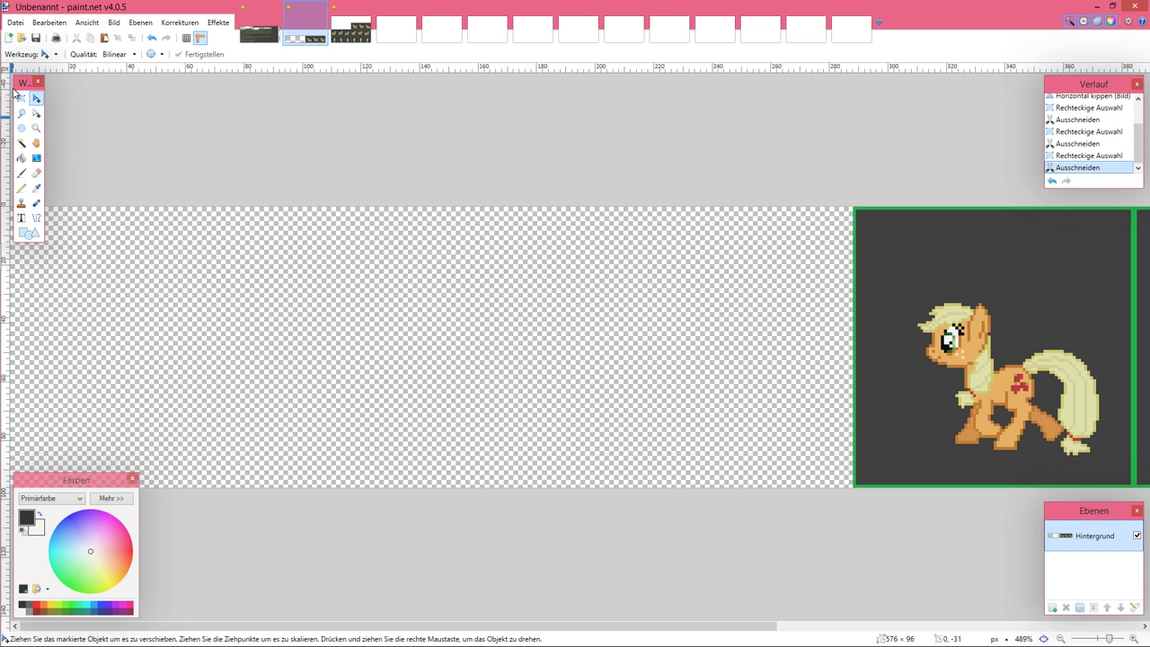
left_click(20, 101)
scroll(226, 292, "right", 5)
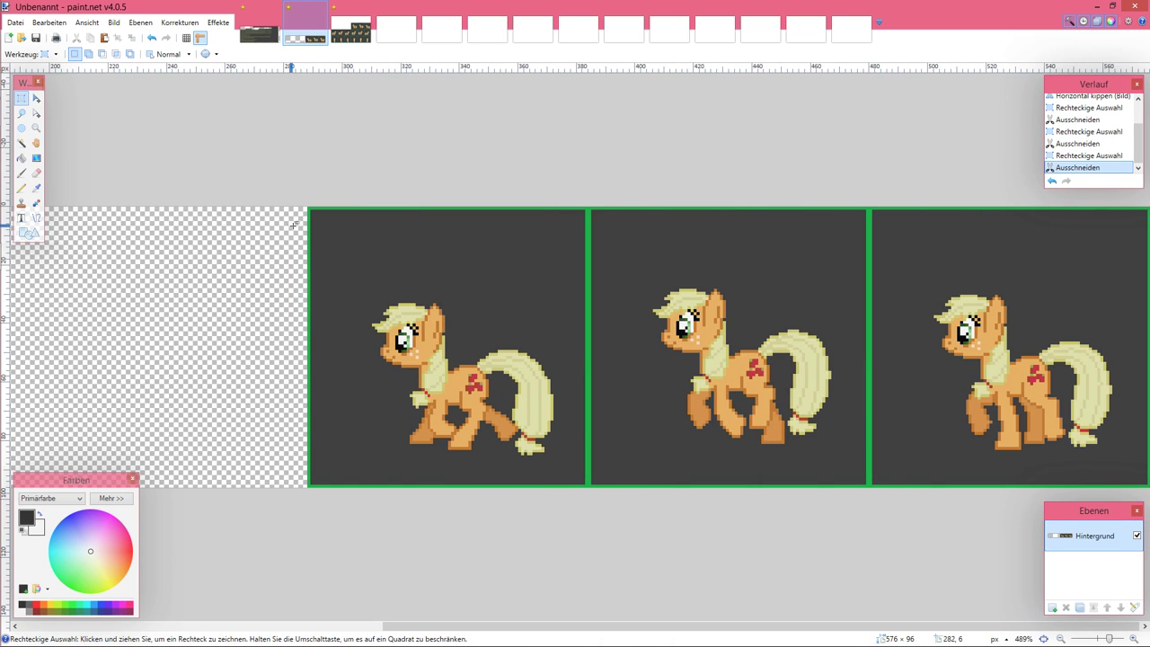
left_click_drag(310, 209, 586, 642)
key("ctrl+x")
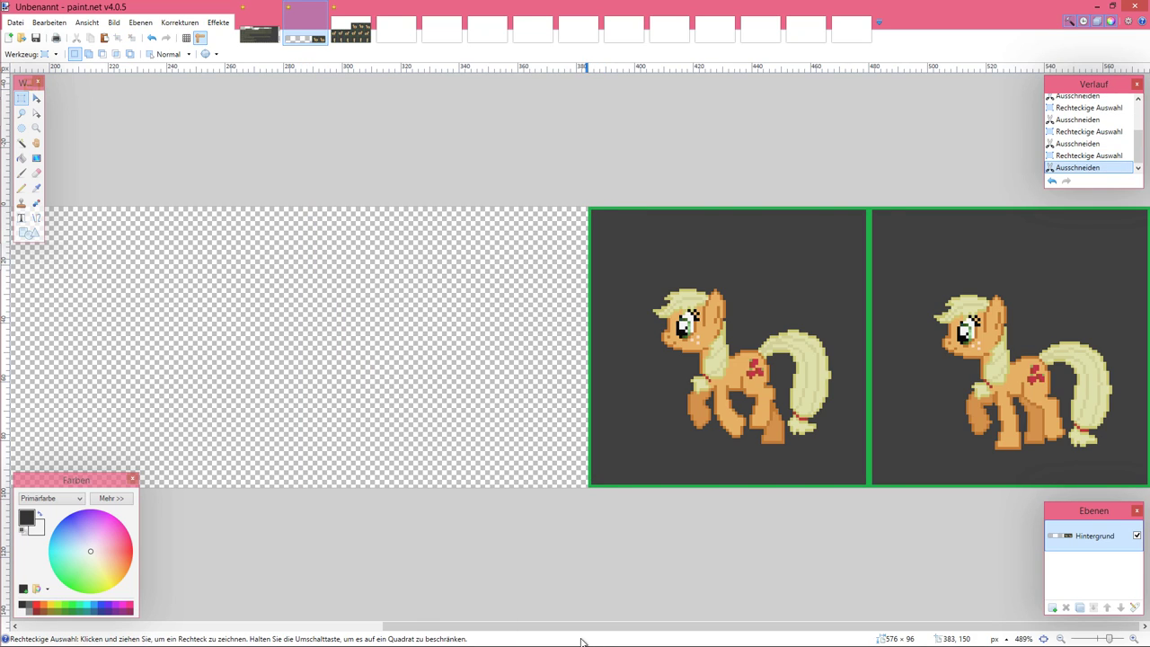
left_click(357, 36)
key("ctrl+v")
left_click_drag(711, 496, 275, 306)
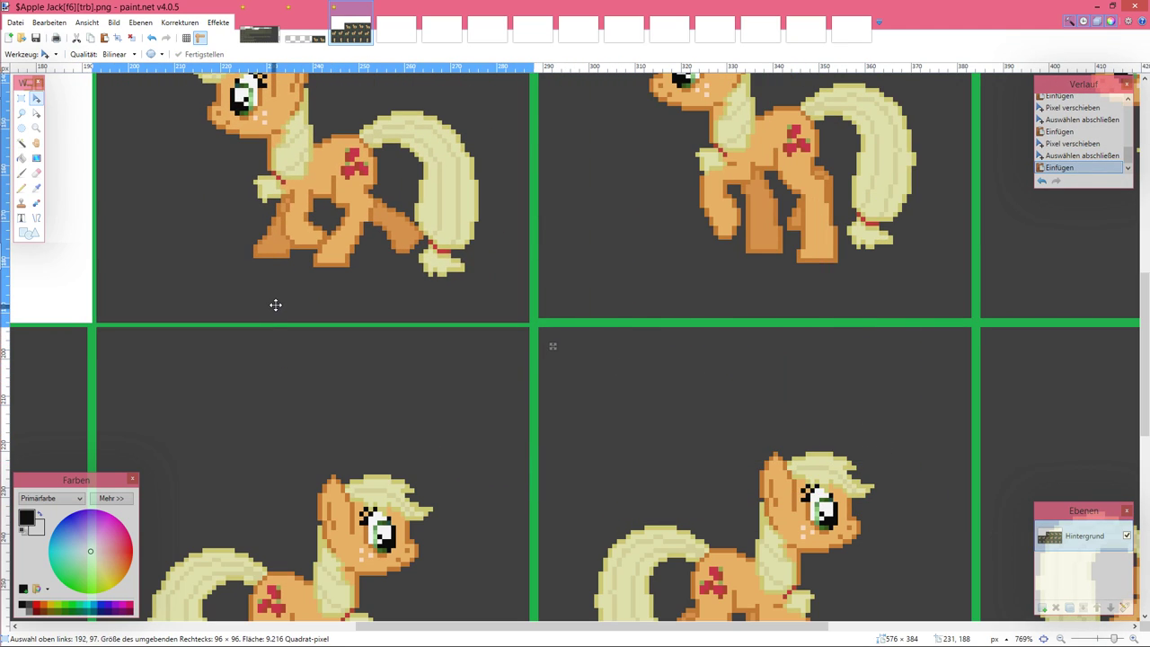
Step: Cut the fifth mirrored frame (96 × 96 px at 384, 0) and paste it into the sprite sheet at 96, 96
left_click(316, 33)
left_click(24, 100)
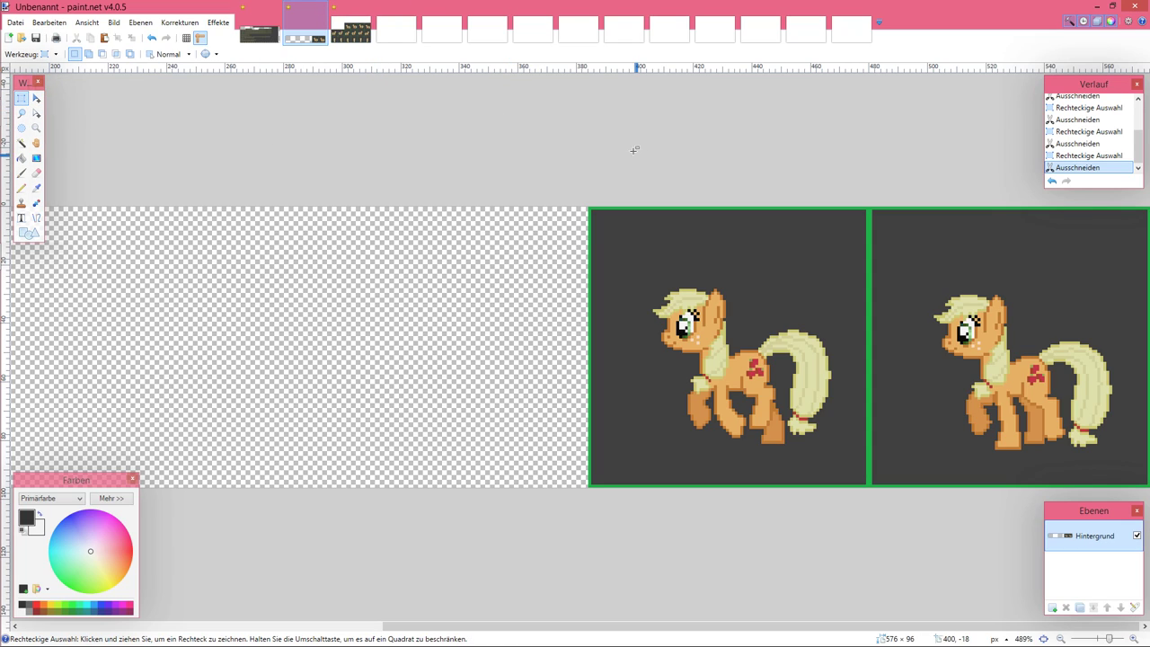
left_click_drag(590, 208, 865, 538)
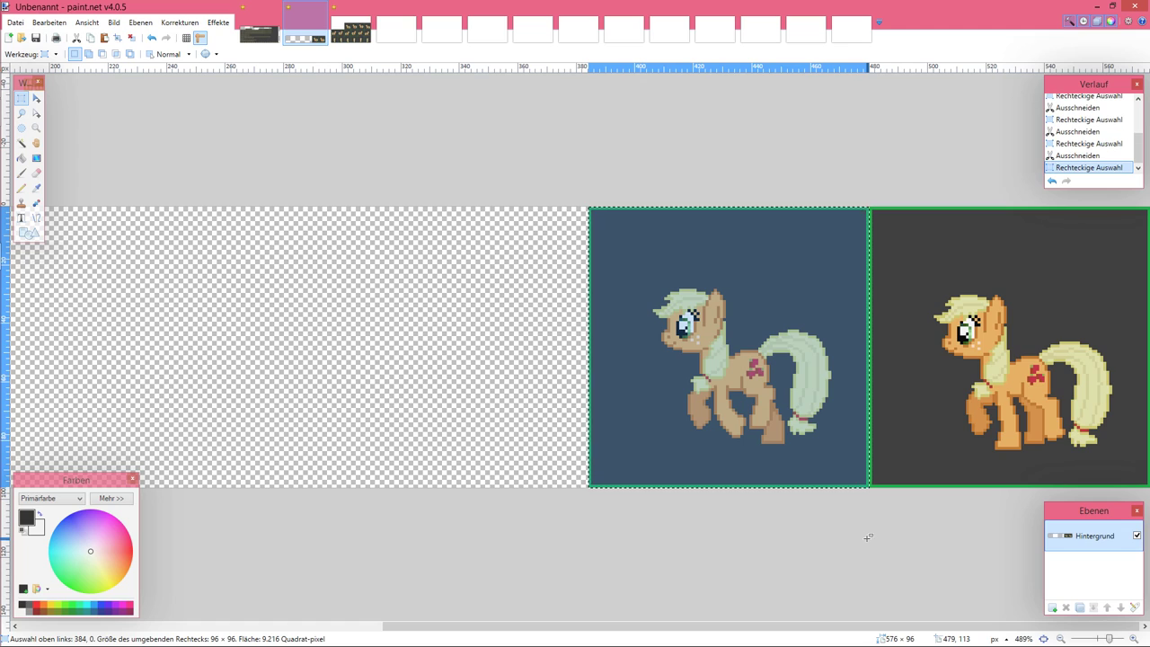
key("ctrl+x")
left_click(341, 6)
key("ctrl+v")
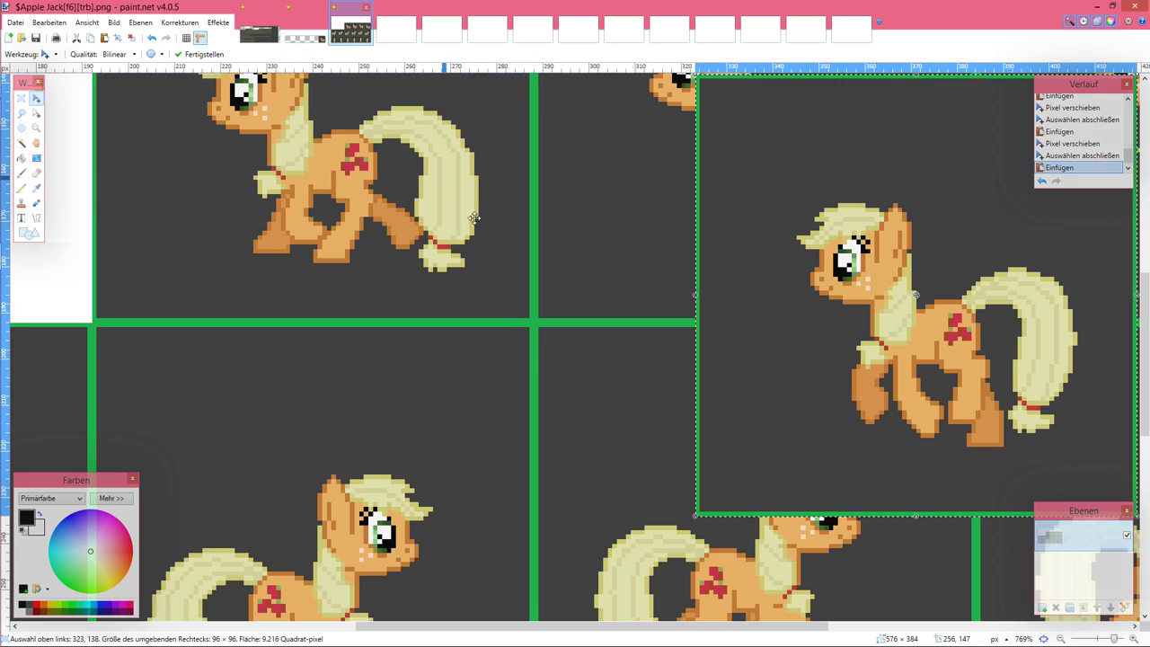
left_click_drag(951, 329, 422, 304)
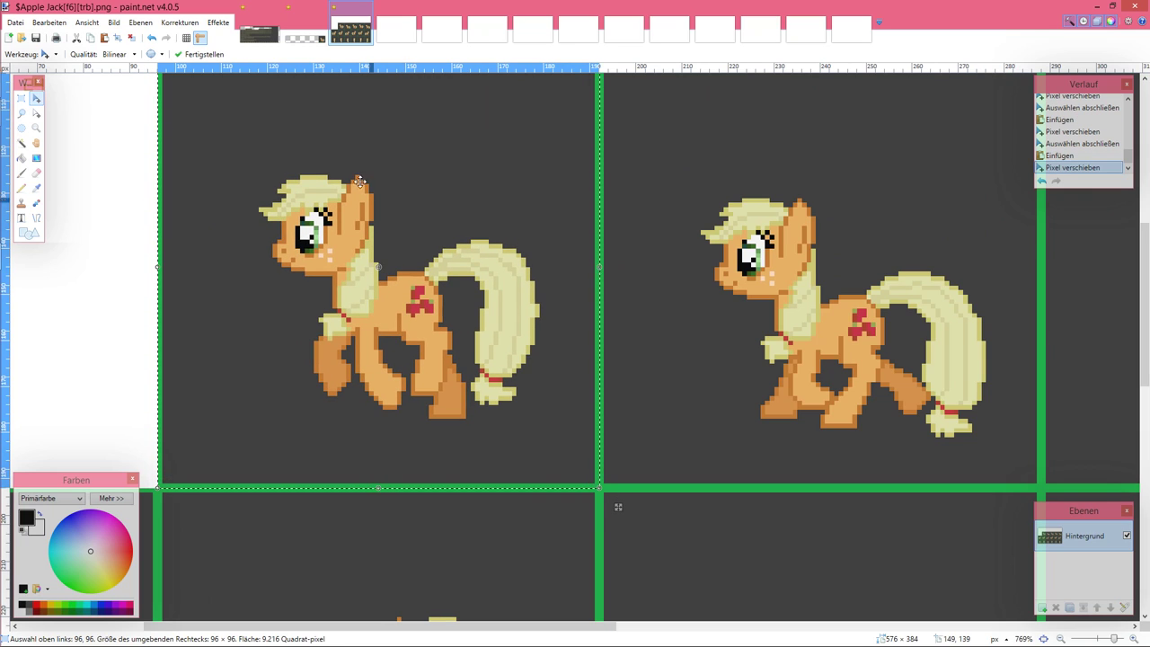
Step: Select the last mirrored frame with a 96 × 96 px rectangle starting at 480, 0 and cut it
left_click(316, 34)
left_click(22, 98)
scroll(851, 359, "up", 3)
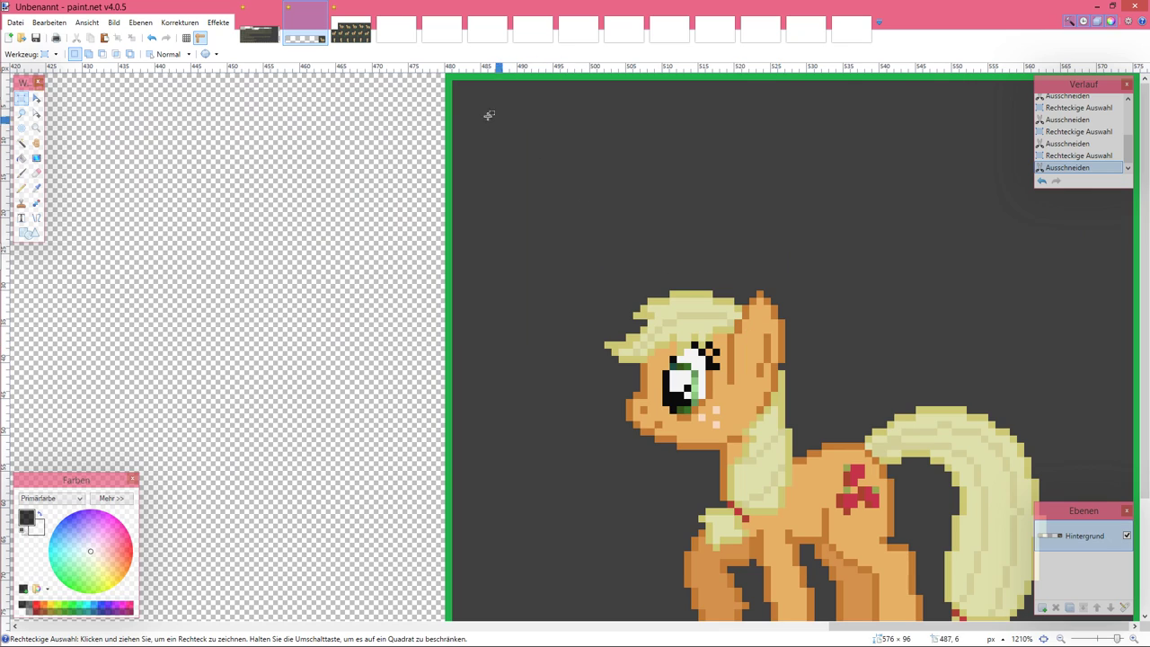
left_click_drag(449, 76, 1060, 629)
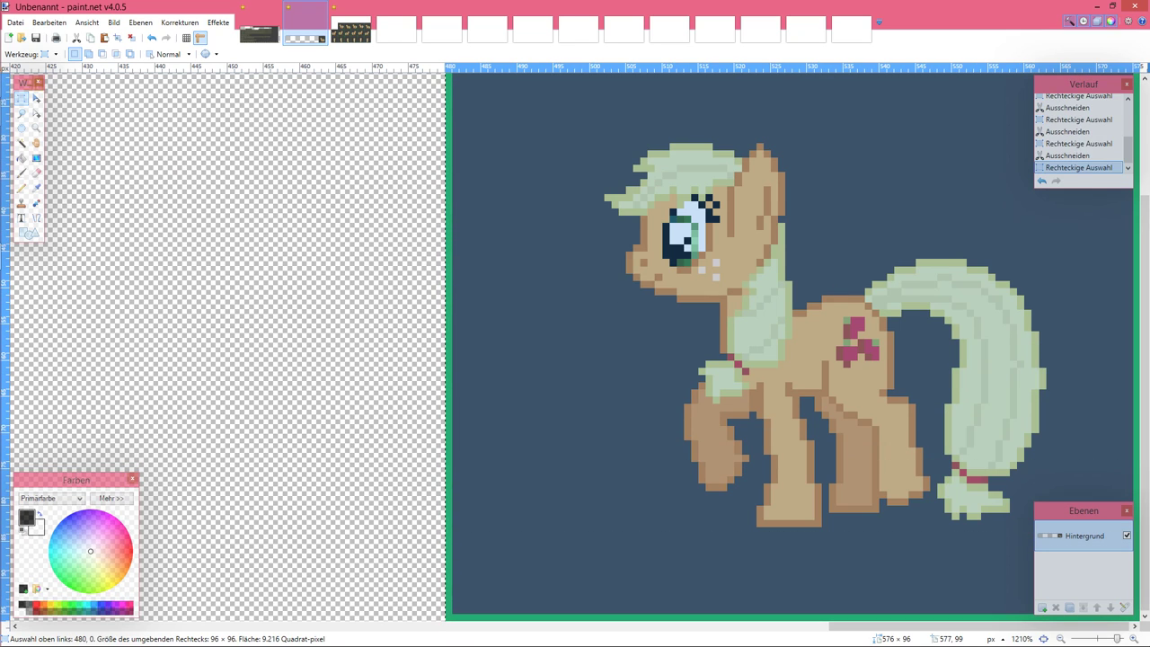
key("ctrl+x")
Step: Paste the last mirrored frame into the sprite sheet, align it at 0, 96, and deselect it
left_click(351, 32)
key("ctrl+v")
left_click_drag(576, 305, 471, 507)
key("ctrl+b")
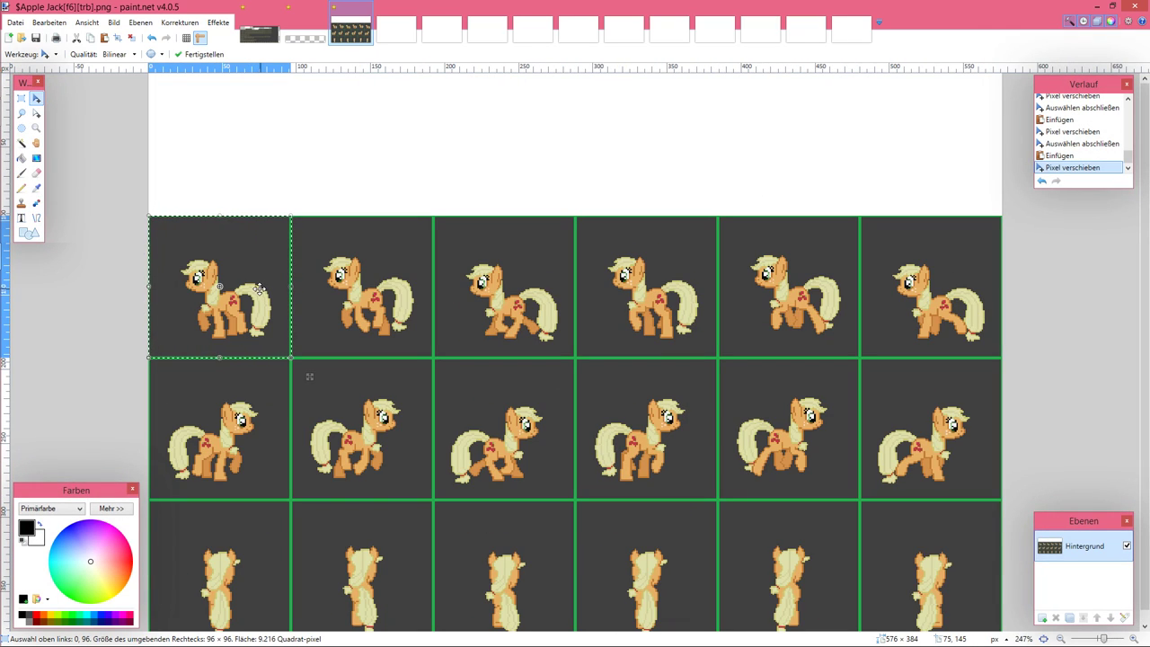
key("ctrl+d")
Step: In applejack.png, select the six front-view trotting frames starting at 2179, 193 with a 576 × 96 px rectangle and cut them
left_click(257, 38)
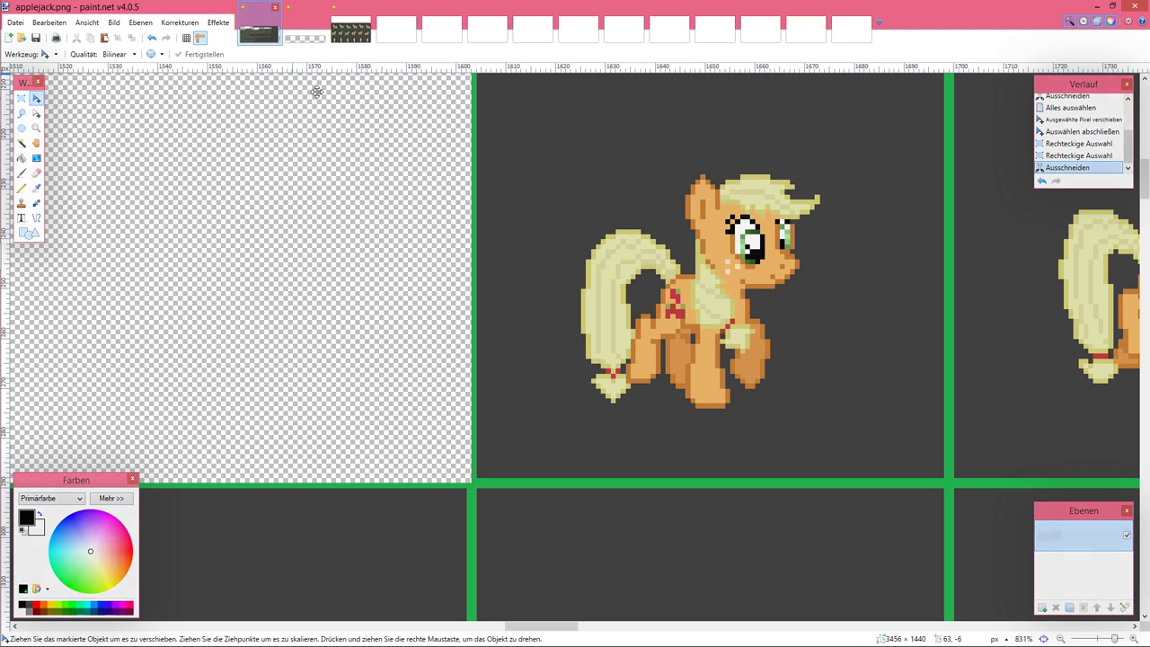
scroll(441, 177, "right", 5)
scroll(442, 177, "right", 10)
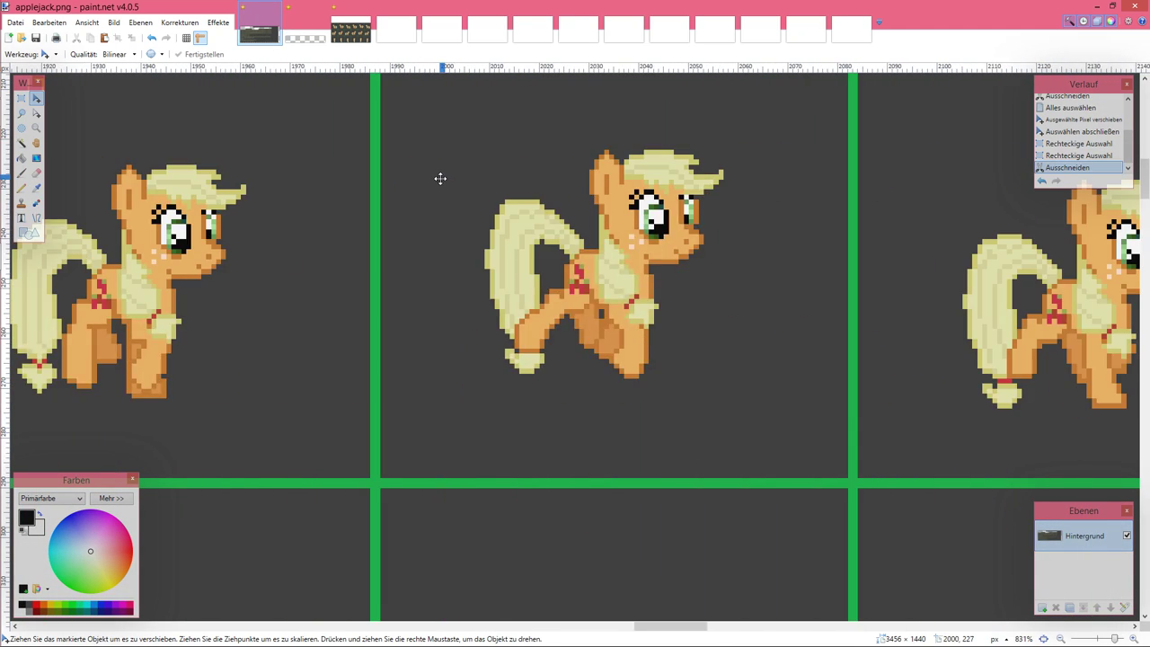
scroll(338, 131, "up", 3)
key("s")
left_click_drag(328, 157, 408, 230)
scroll(431, 215, "right", 6)
scroll(463, 229, "right", 8)
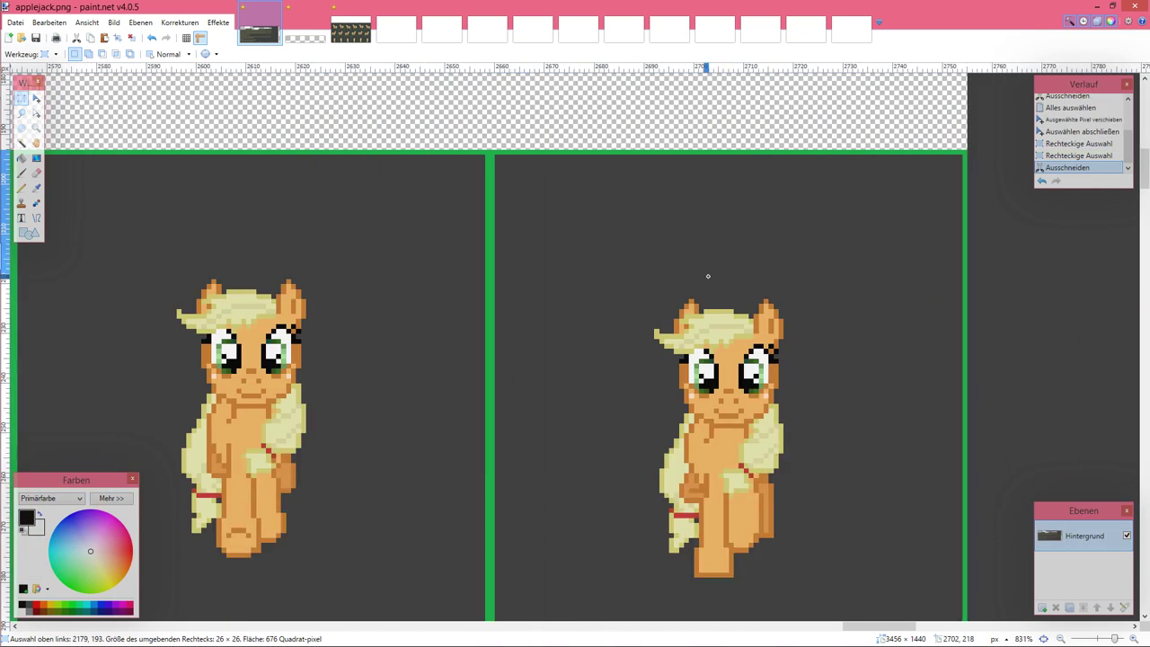
left_click_drag(708, 276, 888, 339)
scroll(763, 297, "down", 3)
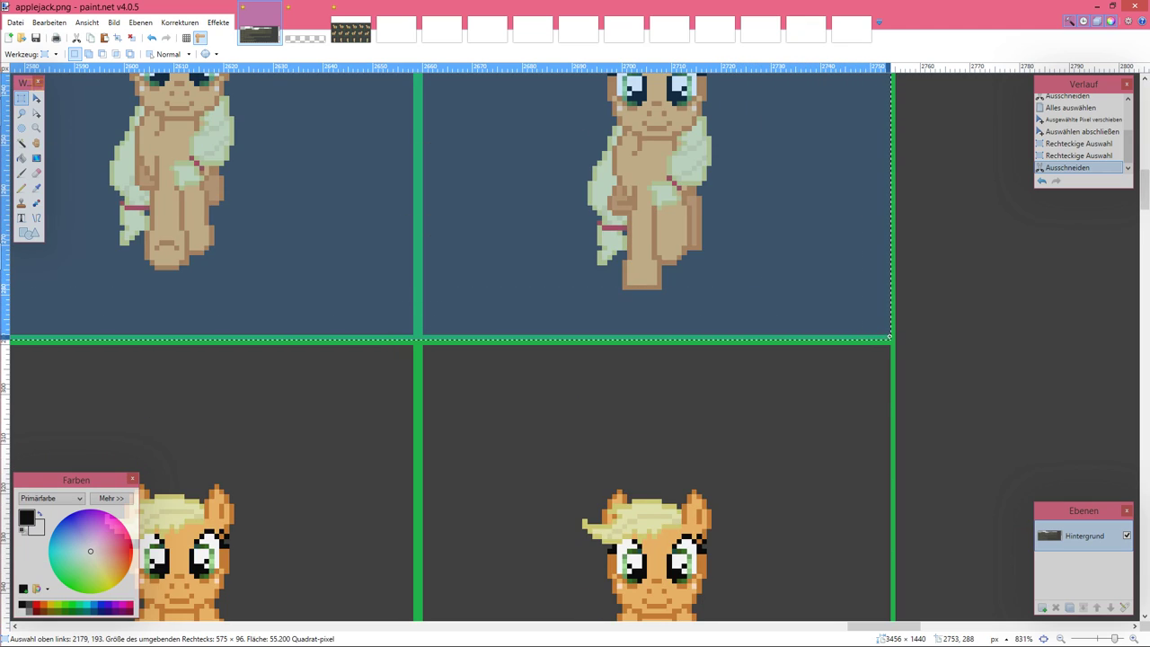
key("ctrl+x")
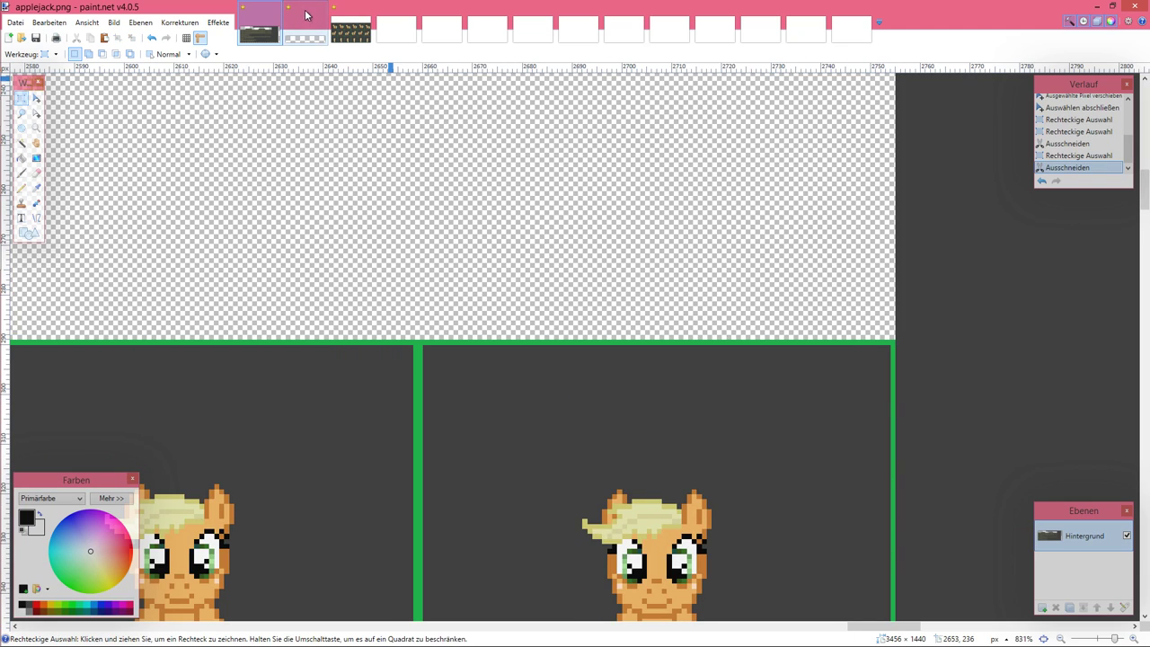
Step: Paste the front-view frames into $Apple Jack[f6][trb].png, align them at 0, 0 as the first row, and deselect them
left_click(363, 18)
key("ctrl+v")
left_click_drag(501, 375, 512, 135)
scroll(512, 135, "up", 3)
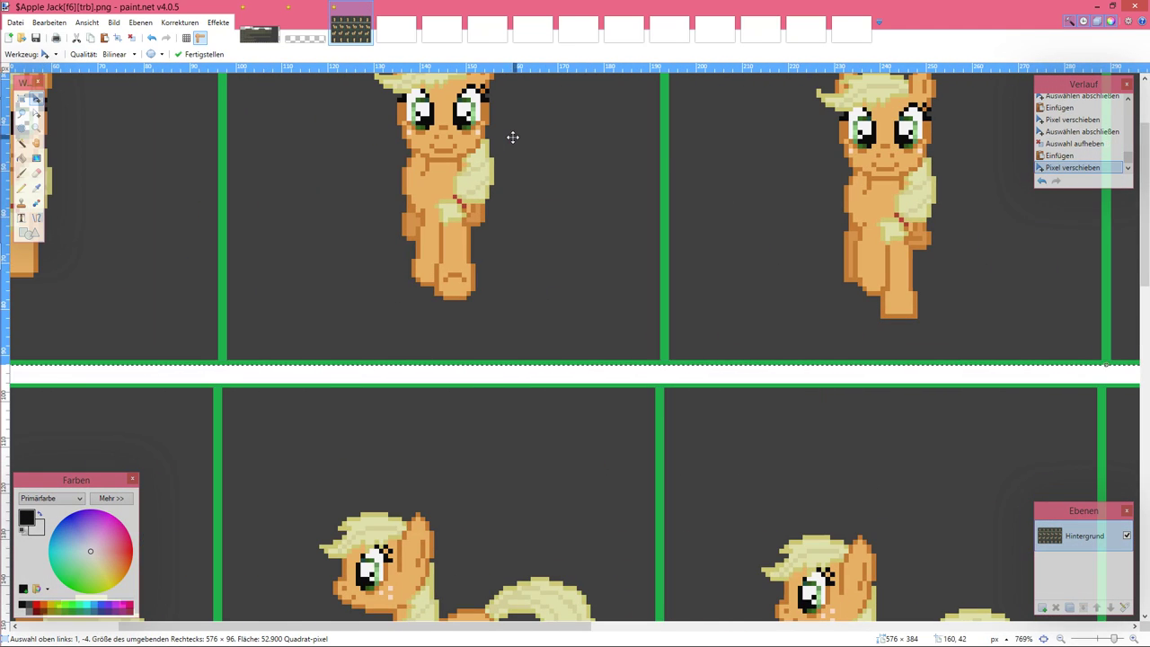
scroll(315, 267, "left", 5)
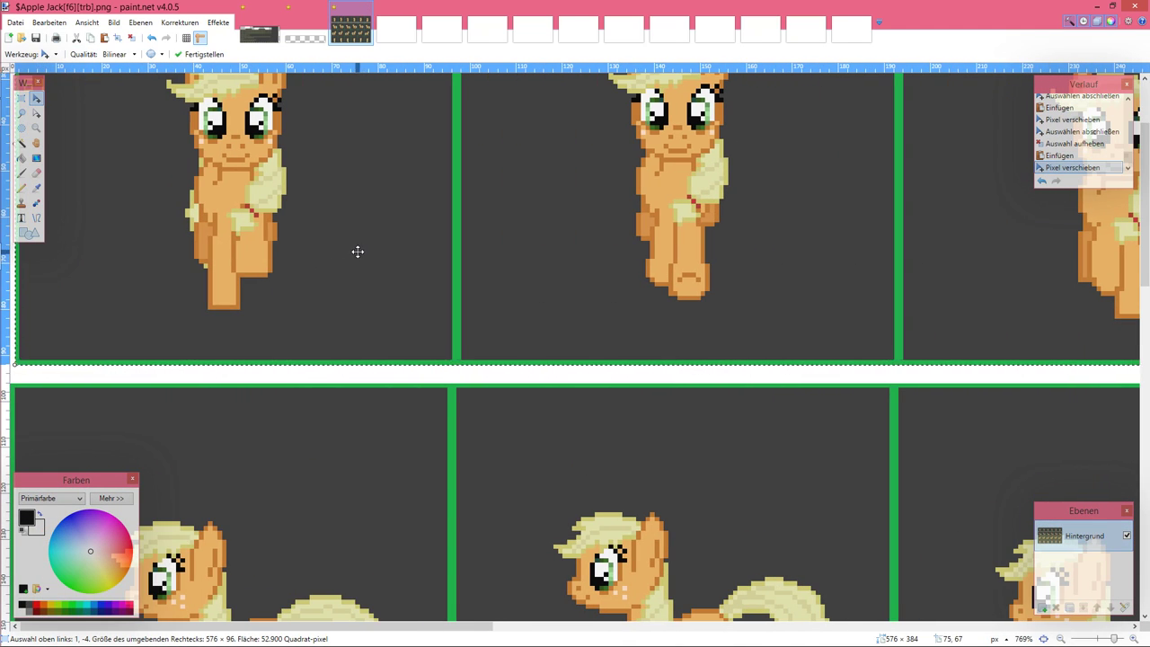
key("Left")
key("Down")
key("Down")
key("Down")
key("Down")
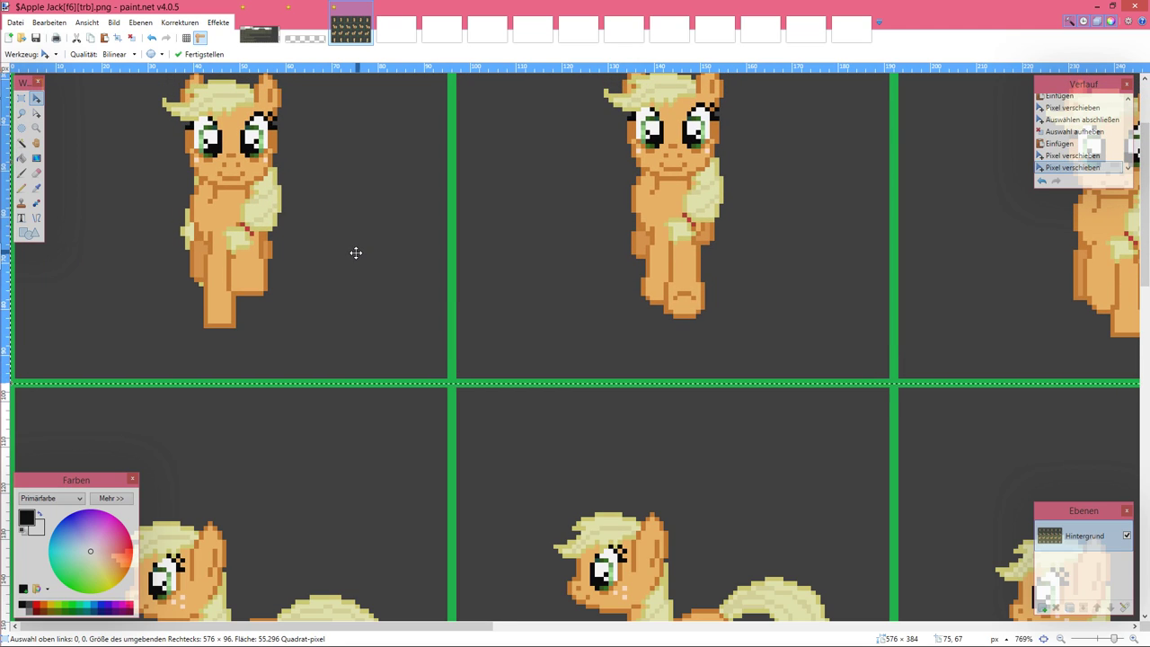
key("ctrl+d")
Step: Select the dark grey background across all frames with the Magic Wand at 0% tolerance
scroll(356, 253, "up", 2)
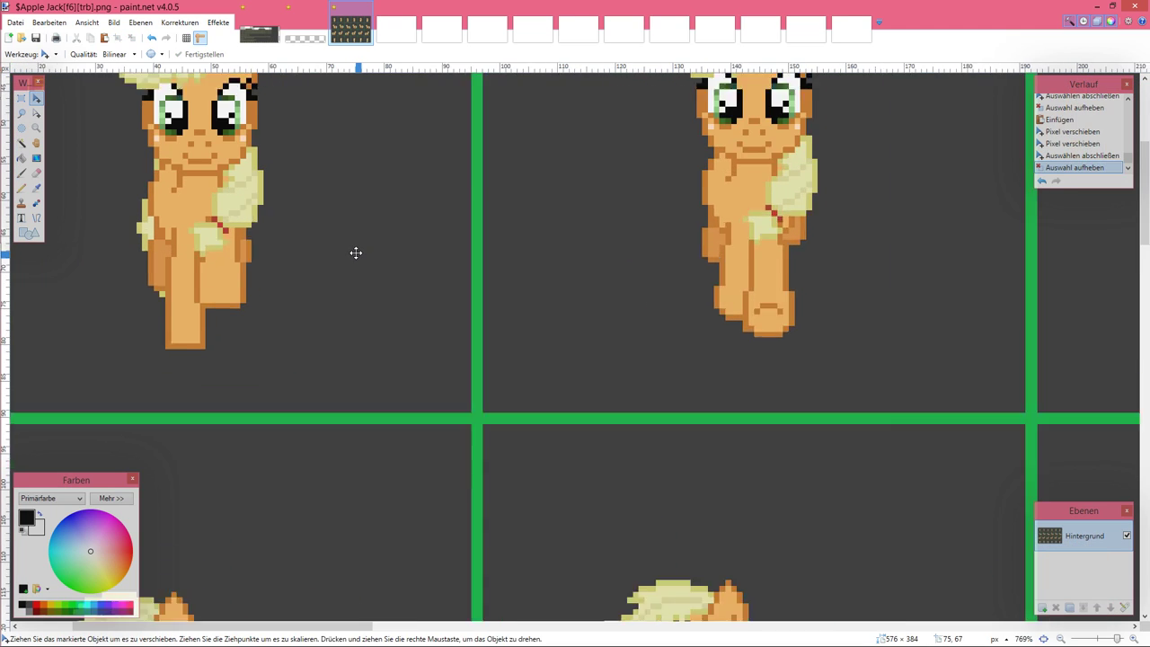
left_click(18, 147)
left_click(17, 149)
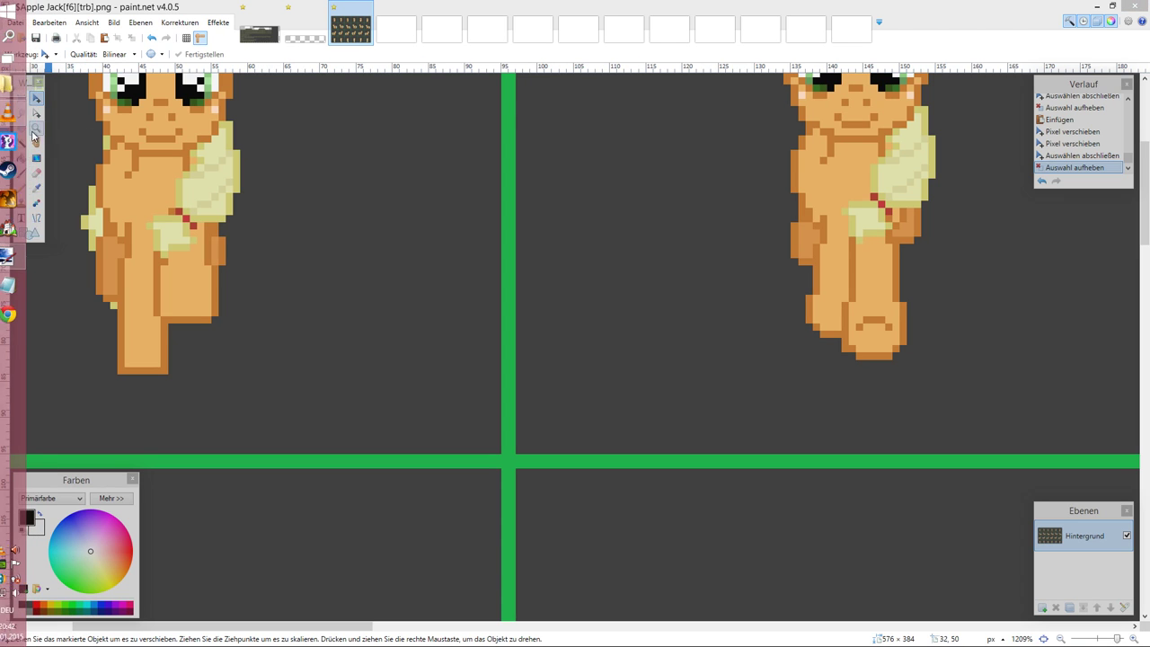
left_click(22, 144)
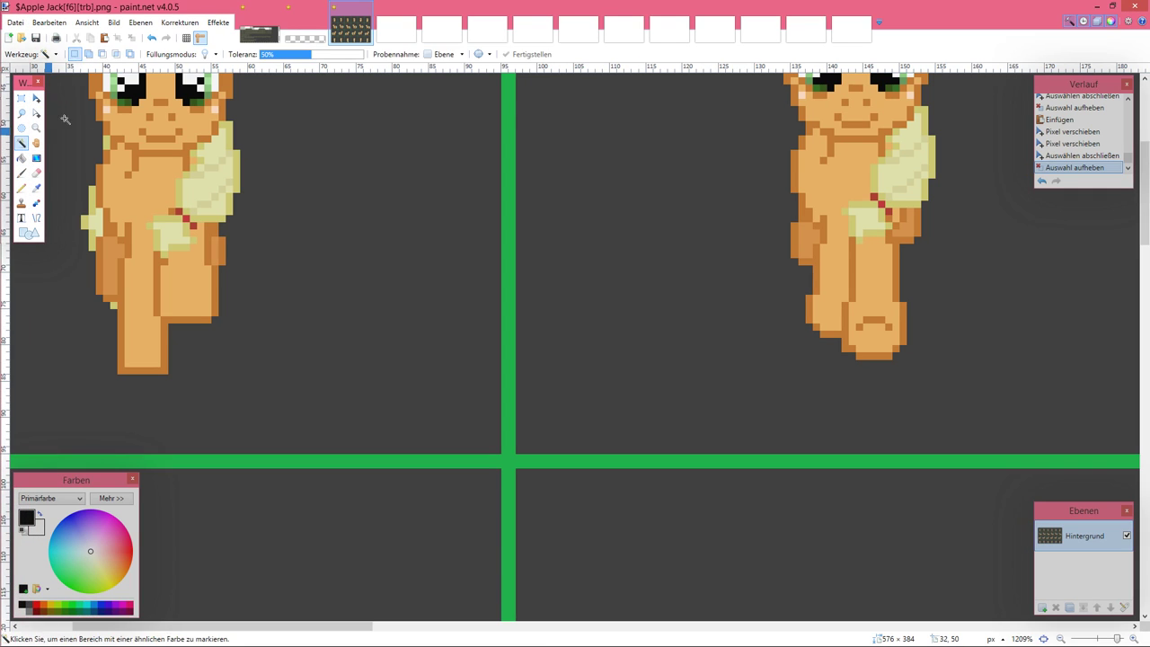
left_click(407, 234)
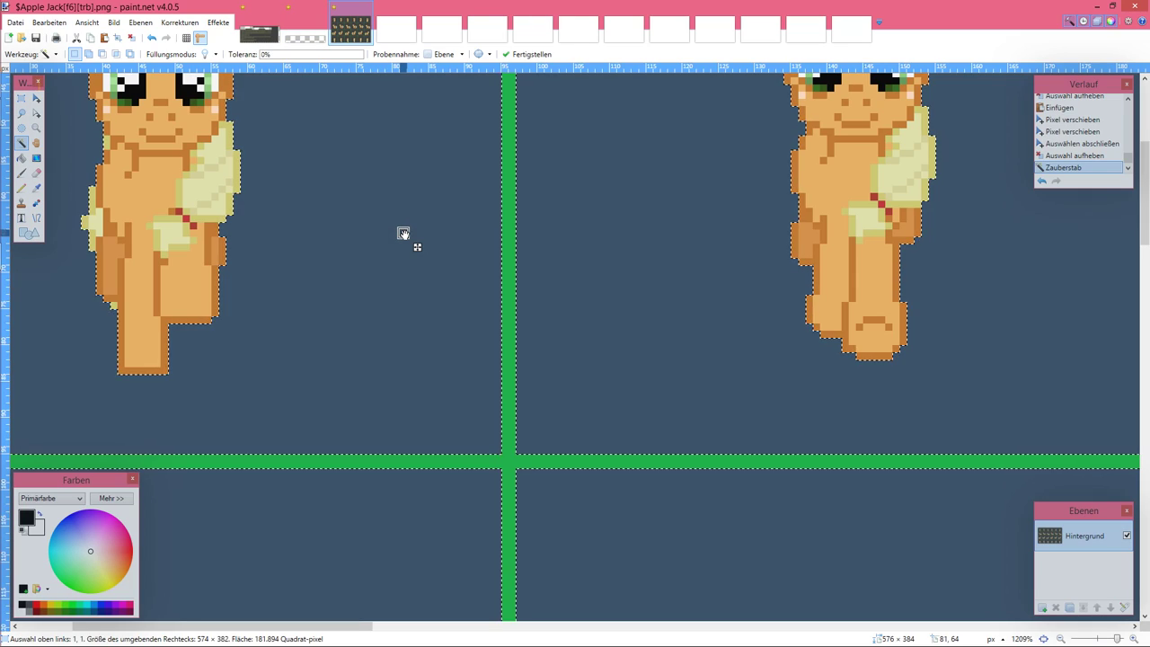
Step: Delete the selected dark grey background from all frames of the sprite sheet
key("Delete")
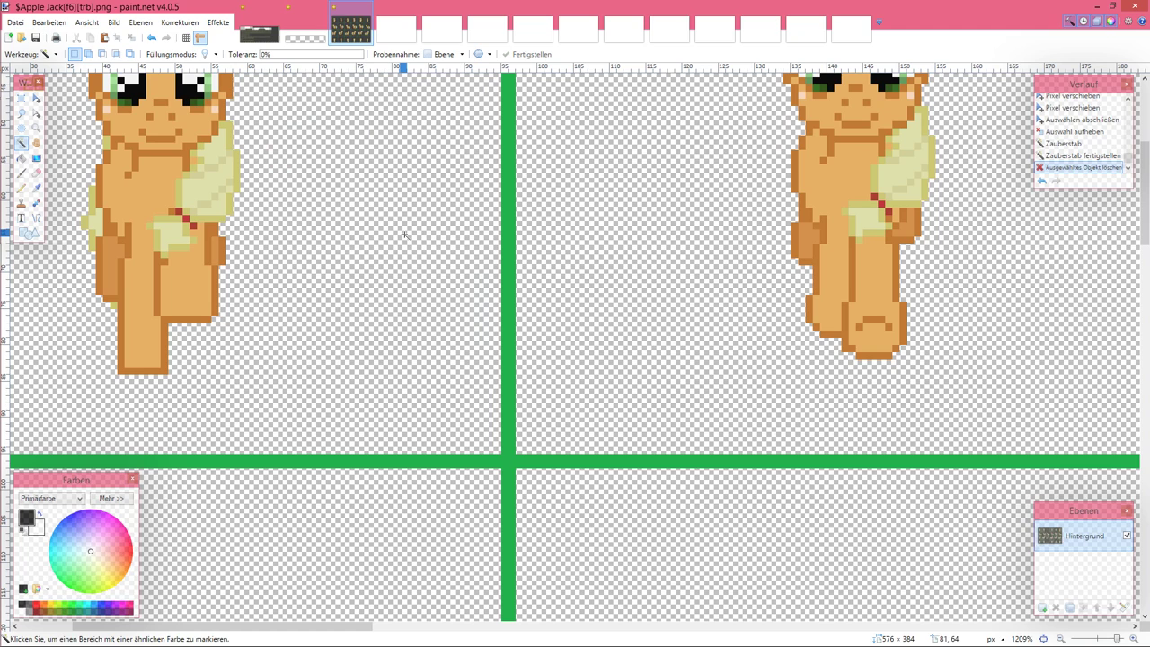
key("ctrl+b")
scroll(404, 233, "up", 4)
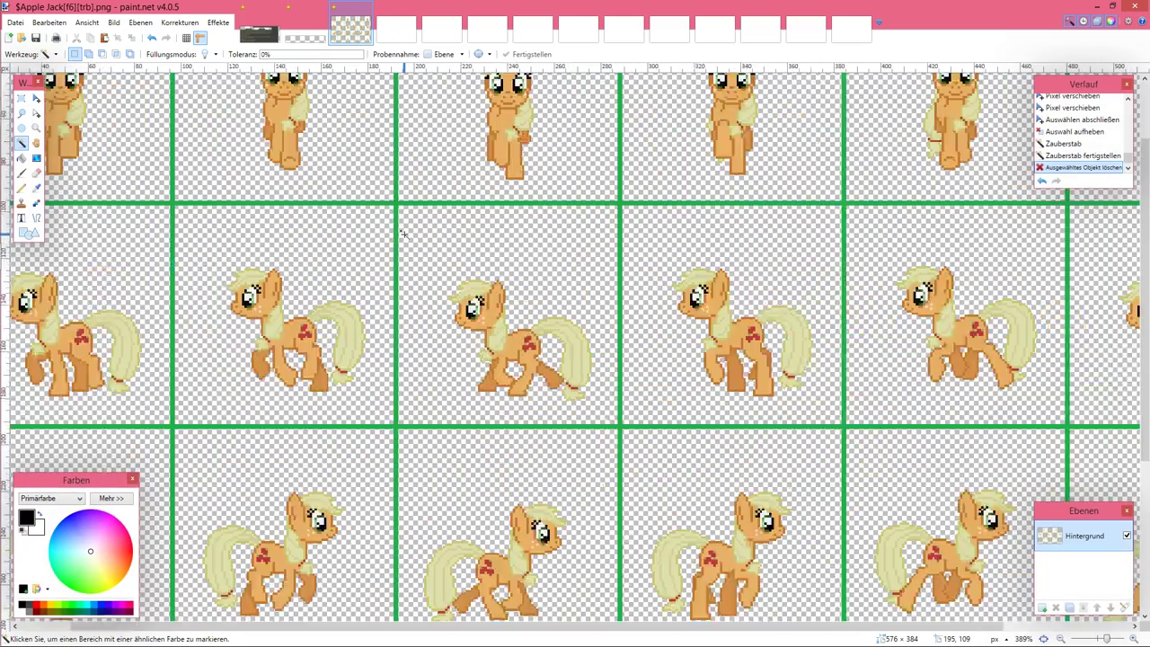
Step: Select all six front-view ponies in the first row with the Magic Wand at 76% tolerance
scroll(159, 212, "up", 2)
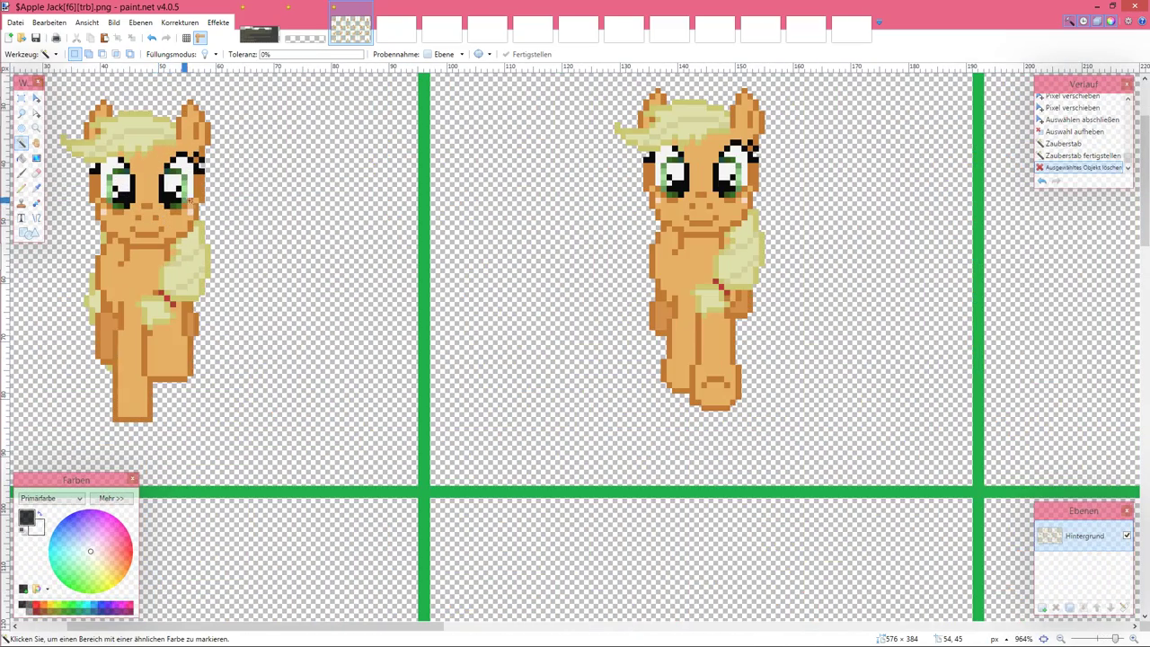
left_click(157, 223)
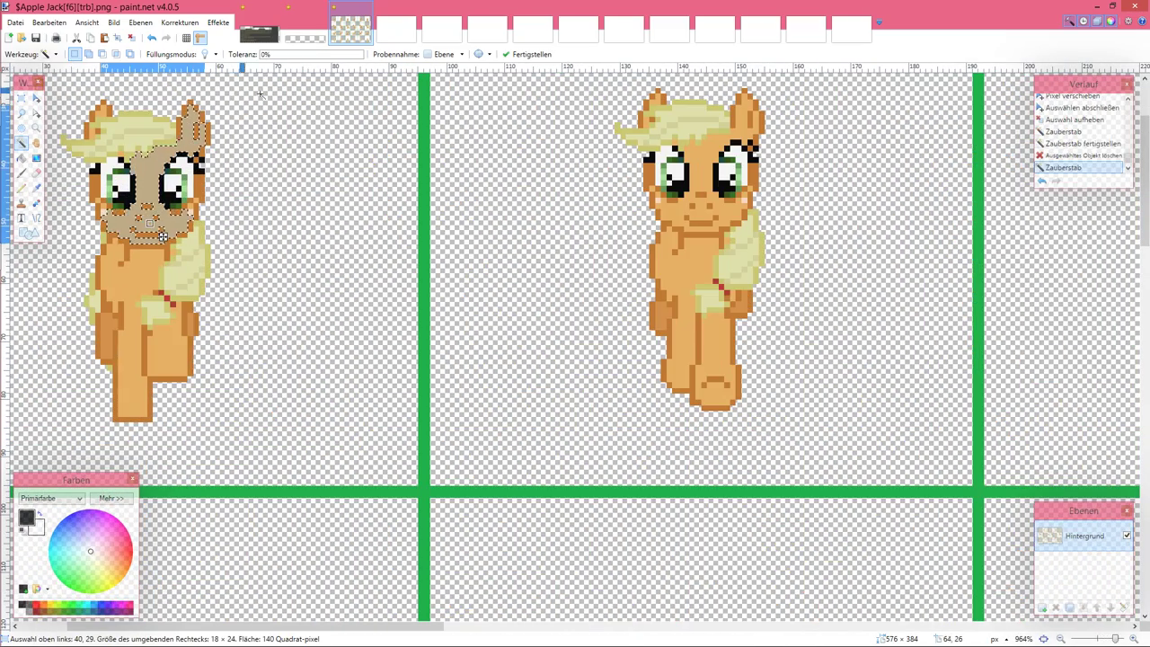
left_click_drag(275, 58, 340, 63)
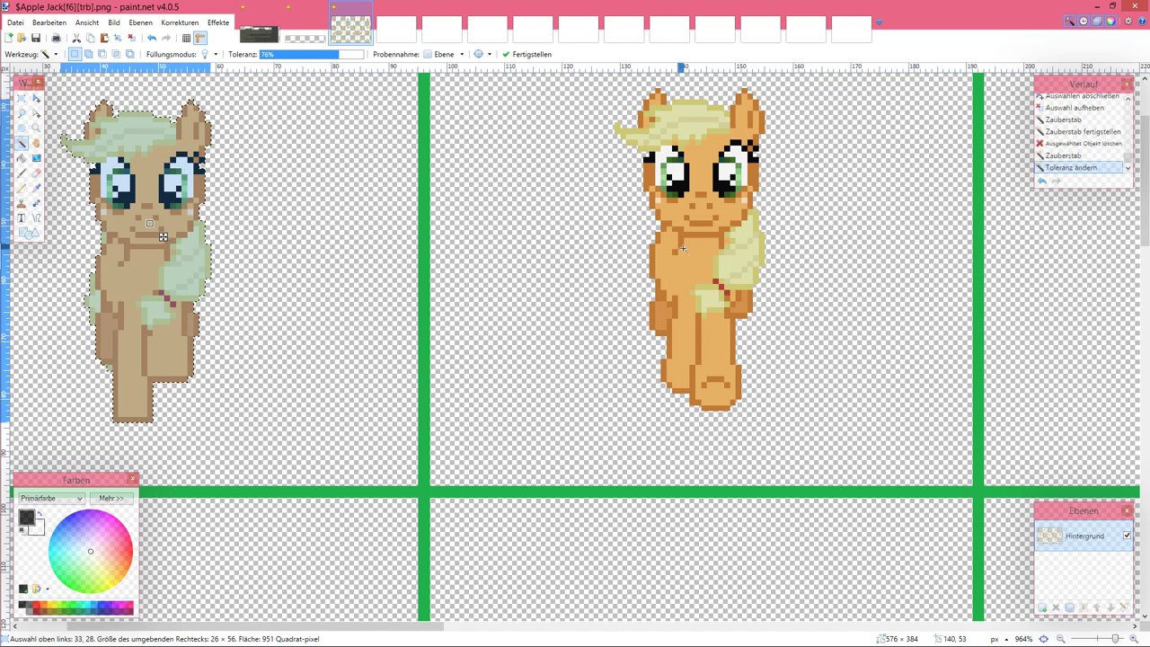
left_click(683, 248, "ctrl")
scroll(687, 252, "right", 4)
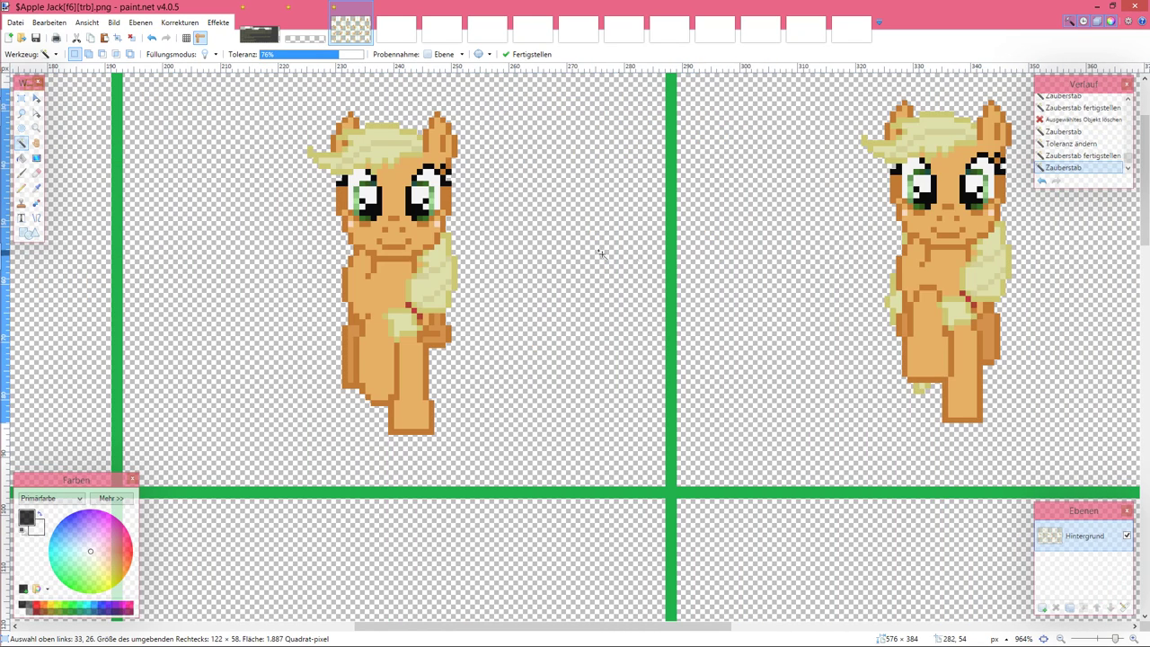
left_click(387, 288, "ctrl")
scroll(831, 274, "right", 4)
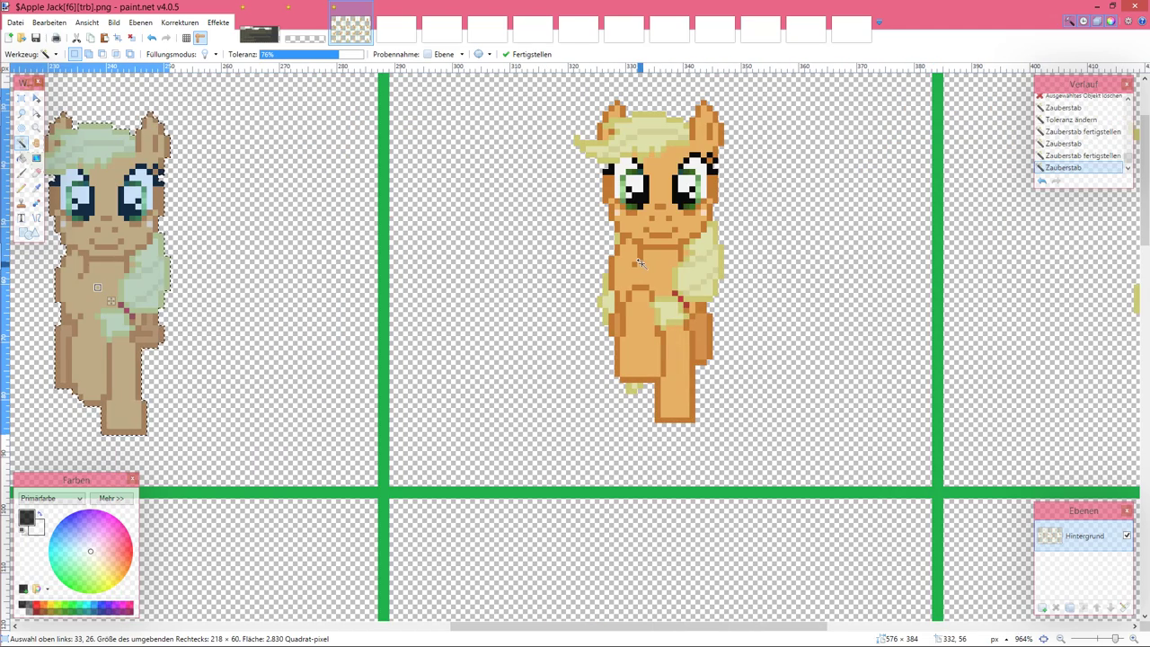
left_click(638, 262, "ctrl")
scroll(644, 265, "right", 5)
left_click(693, 249, "ctrl")
scroll(710, 253, "right", 5)
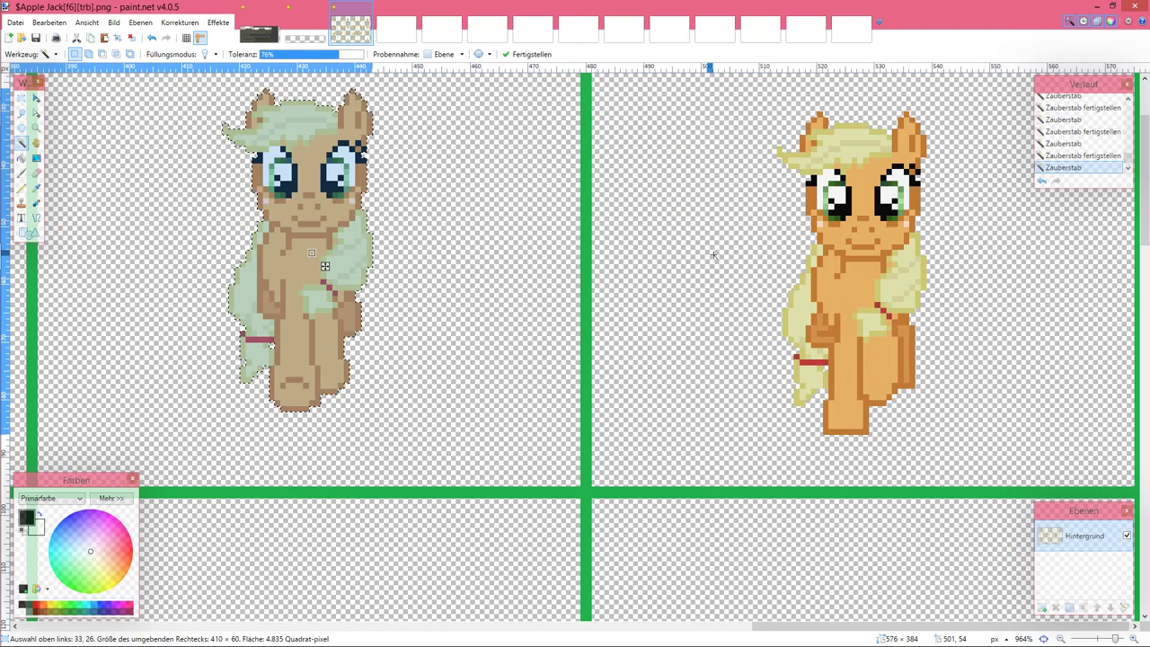
left_click(849, 287, "ctrl")
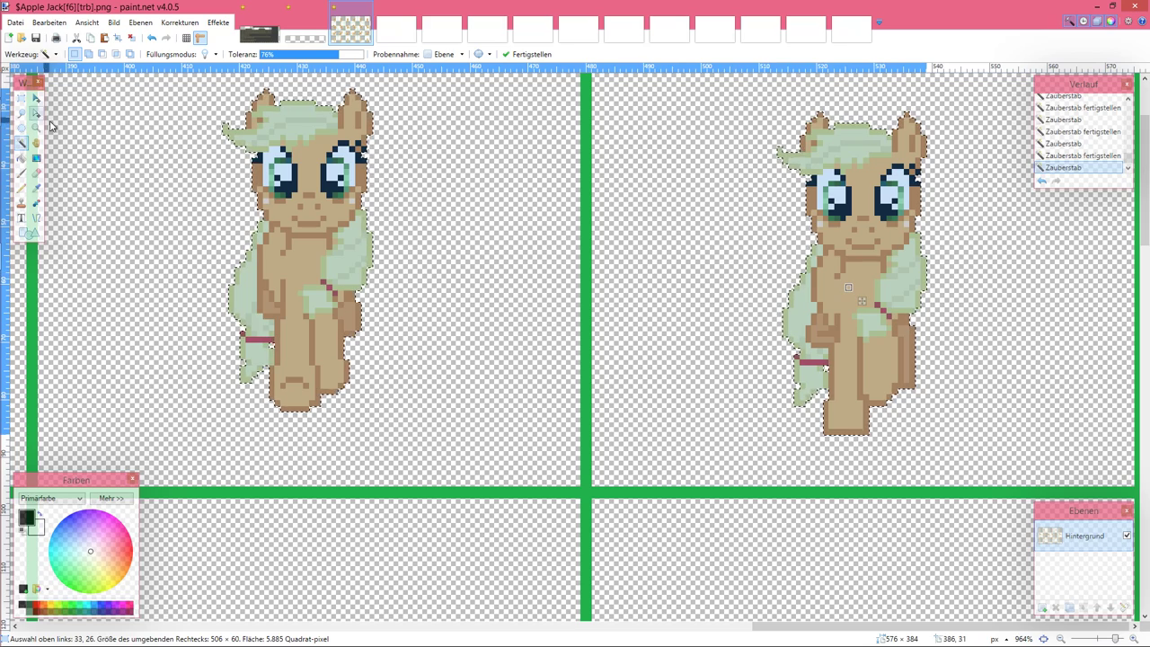
Step: Move the selected front-view ponies 10 px down toward the lower edge of their cells and deselect them
left_click(36, 97)
key("Down")
key("Down")
key("Down")
key("Down")
key("Down")
key("Down")
key("Down")
key("Down")
key("Down")
key("Down")
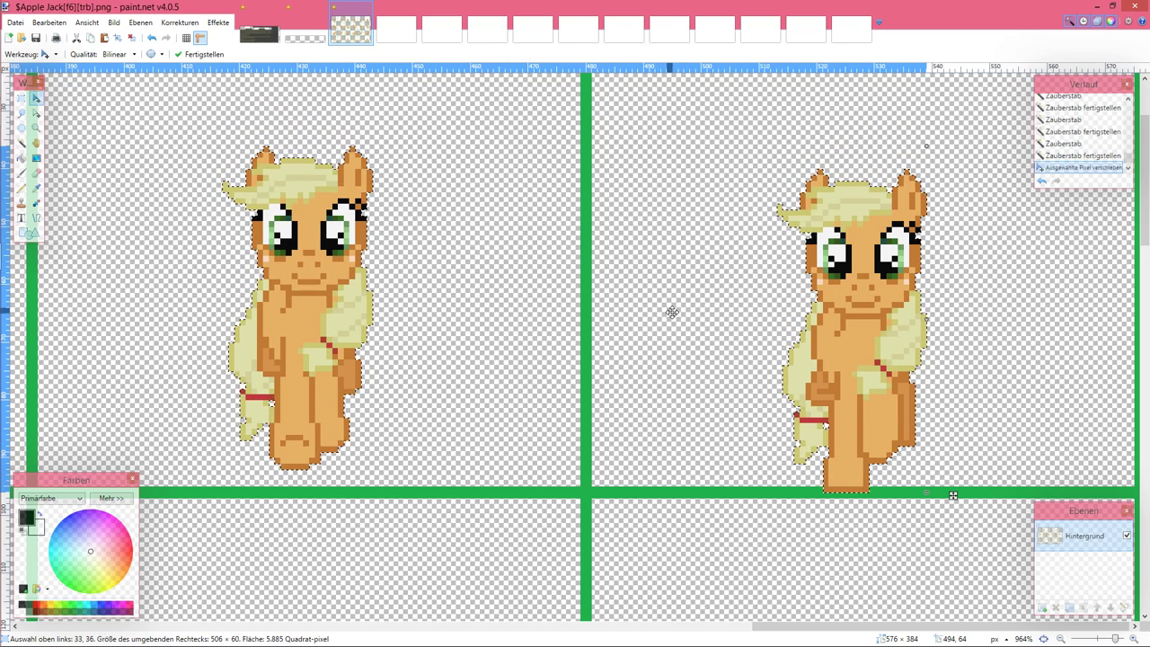
scroll(671, 312, "left", 10)
scroll(671, 312, "left", 20)
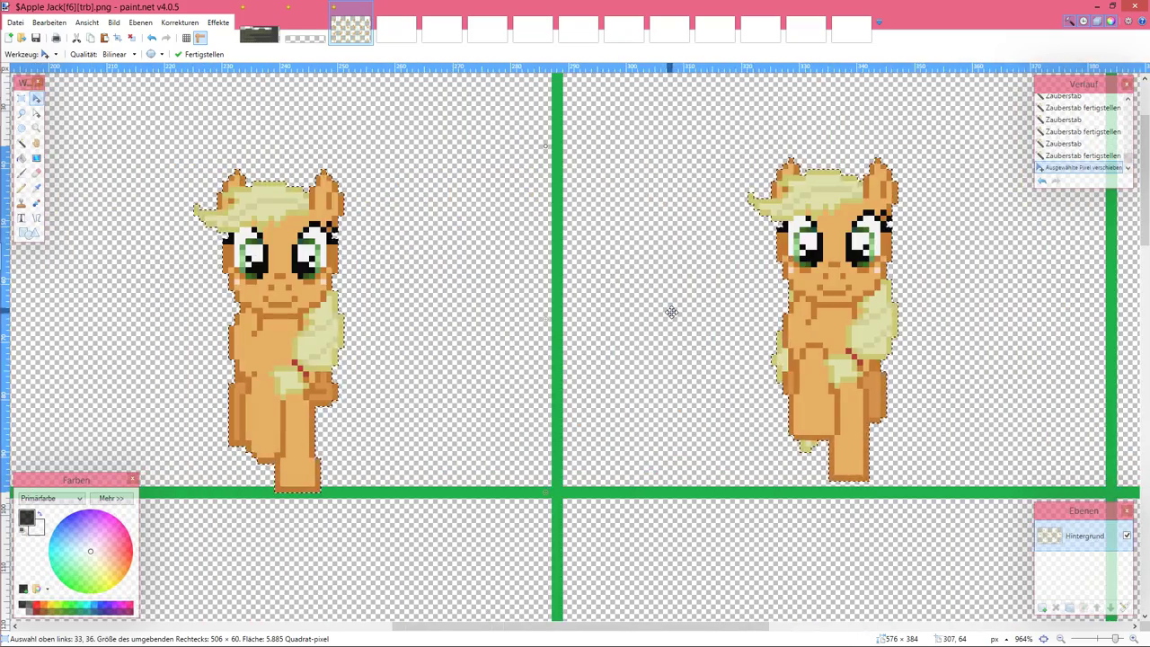
scroll(672, 312, "left", 3)
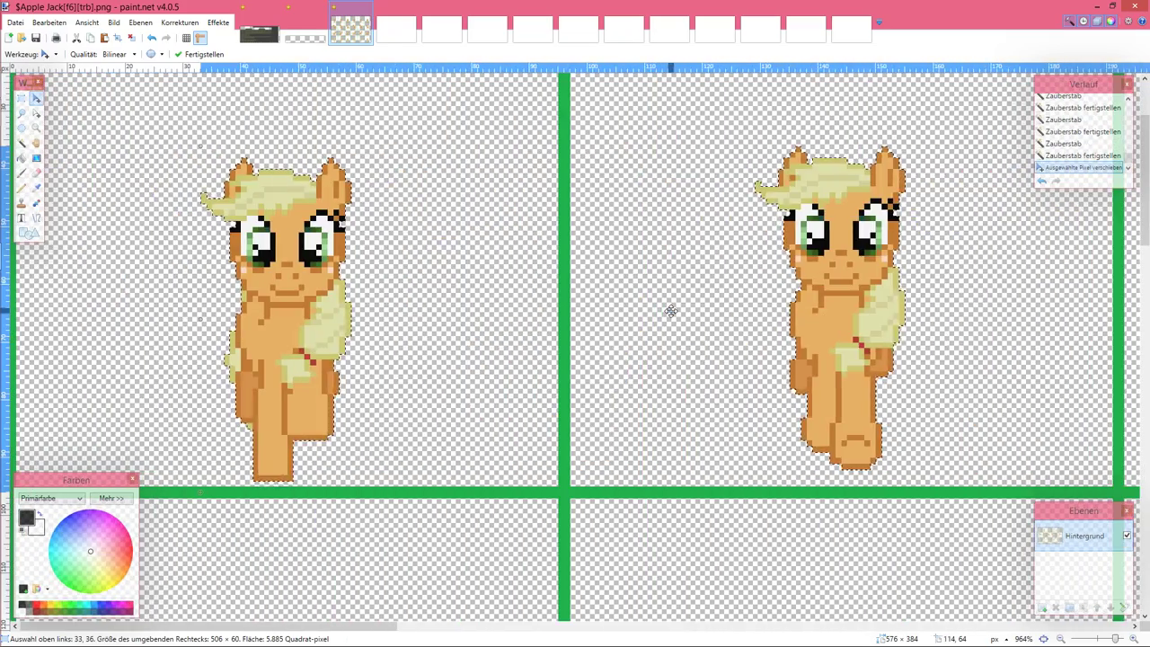
key("ctrl+d")
Step: Select all six left-facing ponies in the second row with the Magic Wand at 76% tolerance
scroll(609, 308, "up", 5)
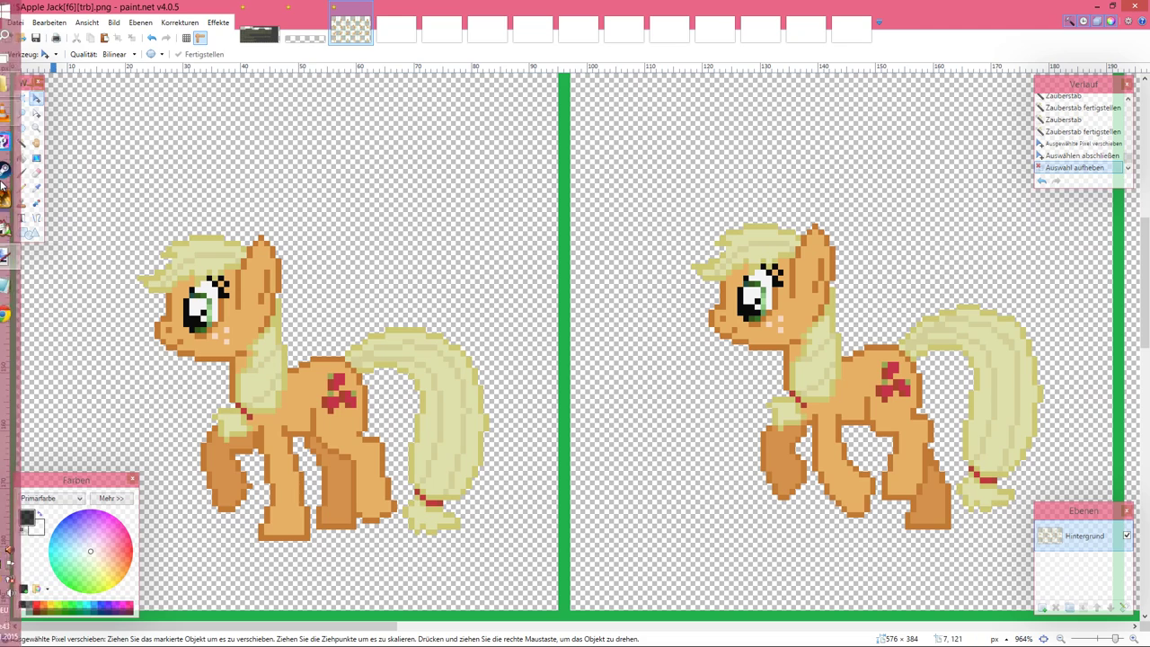
left_click(22, 141)
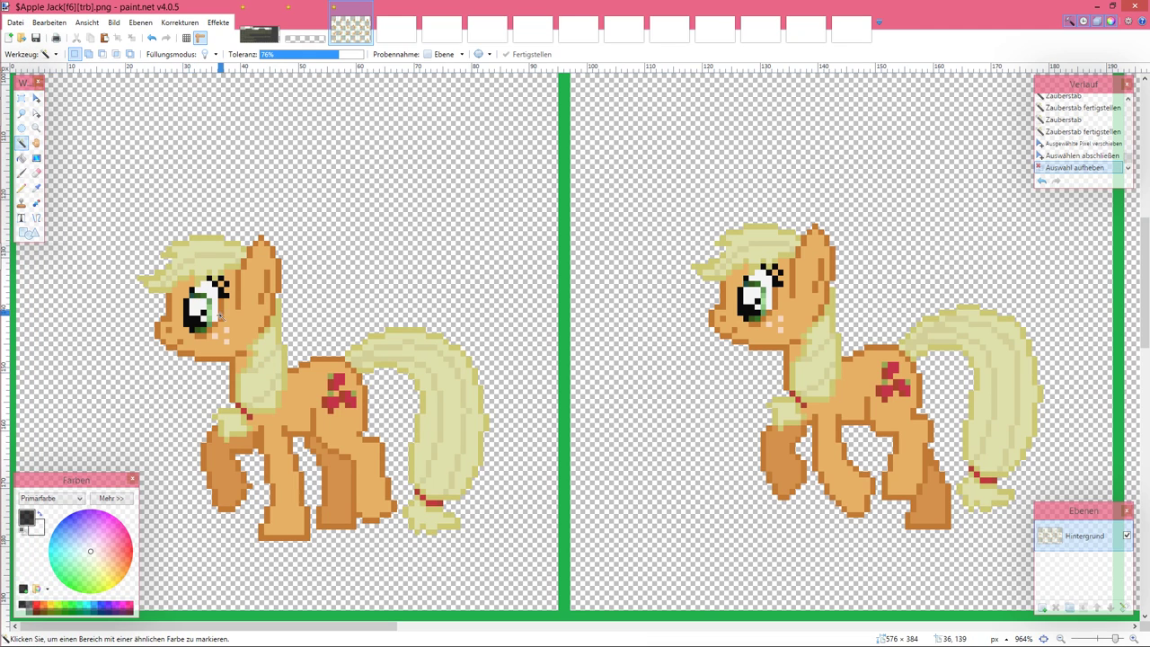
left_click(245, 320)
scroll(292, 317, "right", 6)
left_click(355, 318)
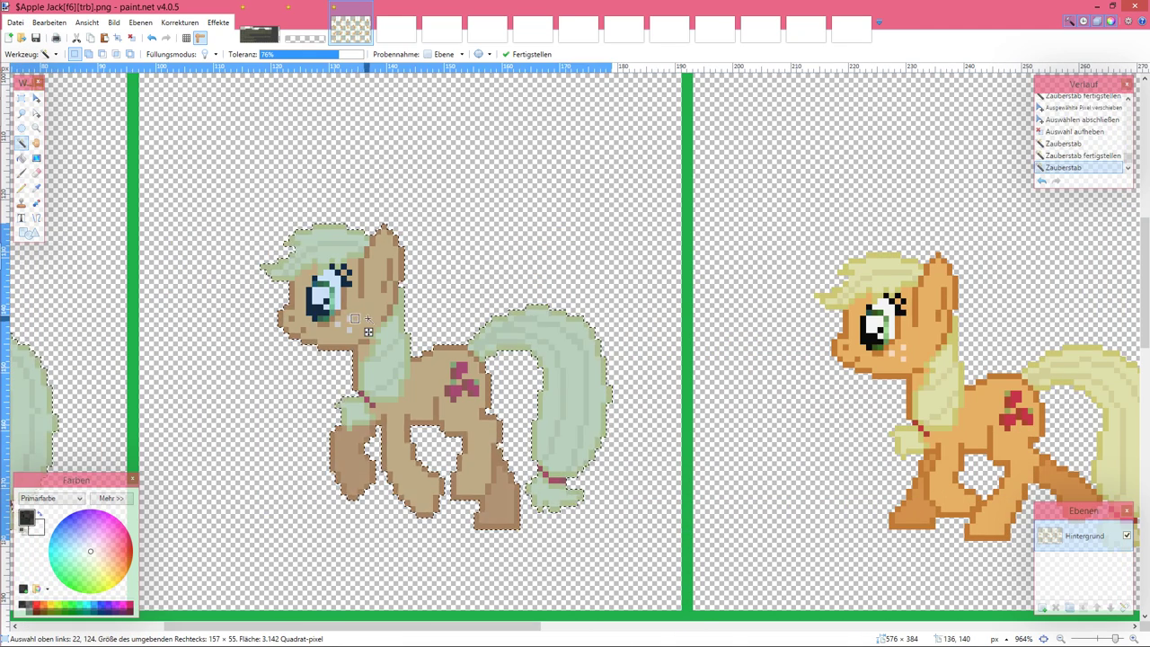
scroll(368, 319, "right", 7)
left_click(392, 319)
scroll(404, 326, "right", 7)
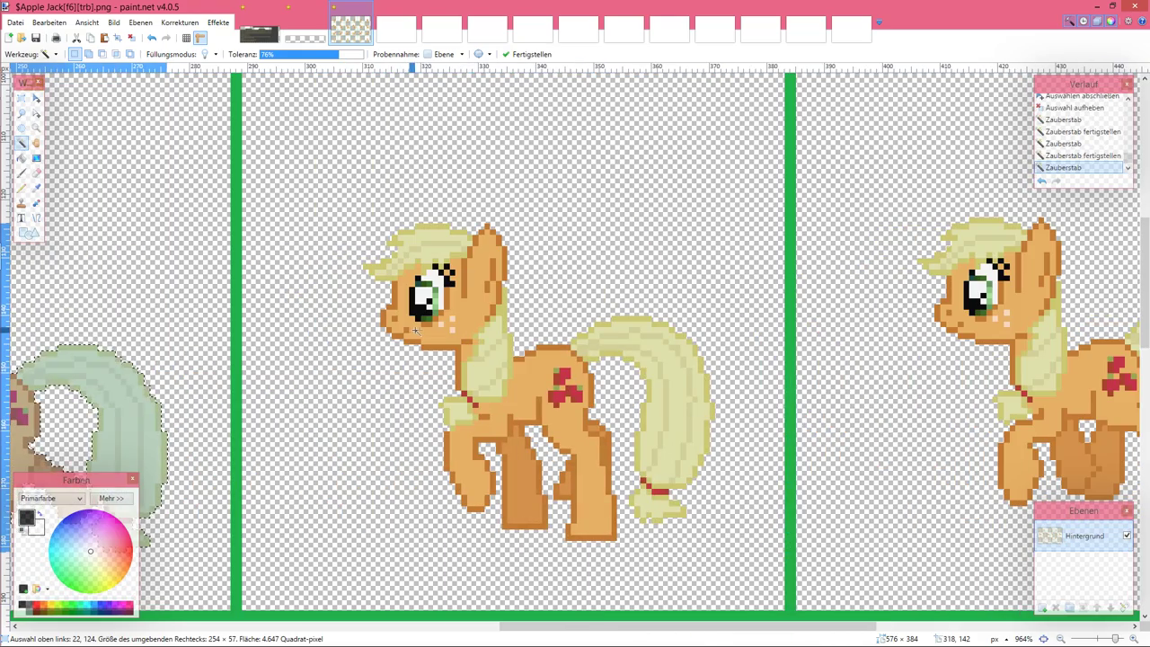
left_click(481, 315)
scroll(440, 316, "right", 3)
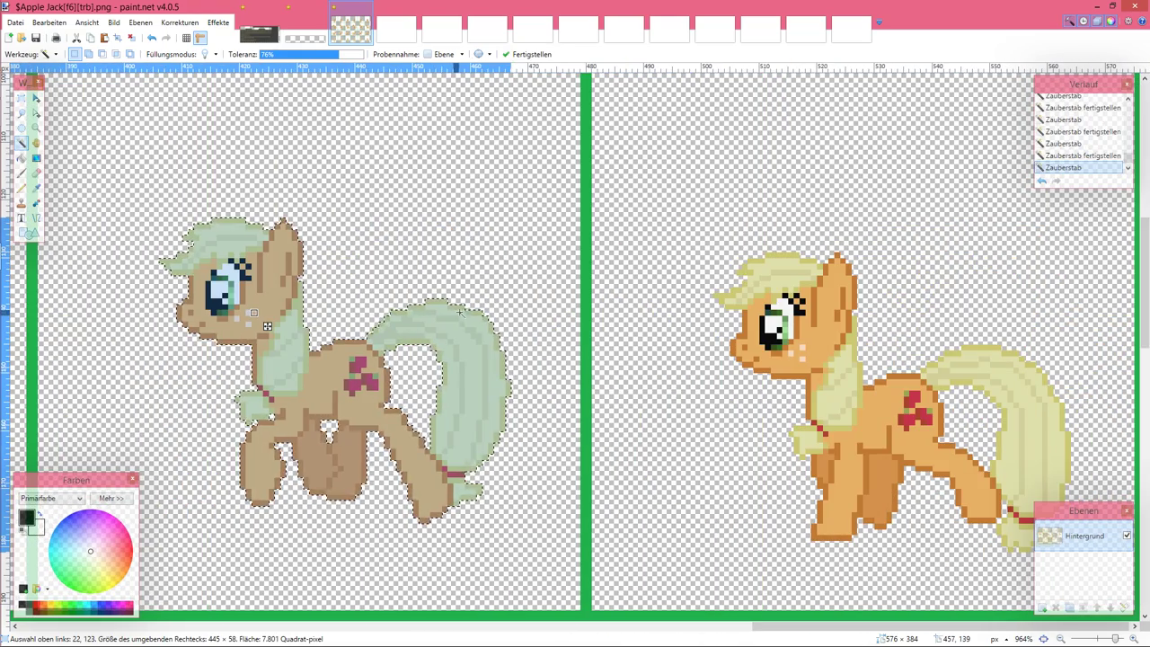
left_click(803, 338)
Step: Add all six right-facing ponies in the third row to the current Magic Wand selection
scroll(807, 338, "down", 10)
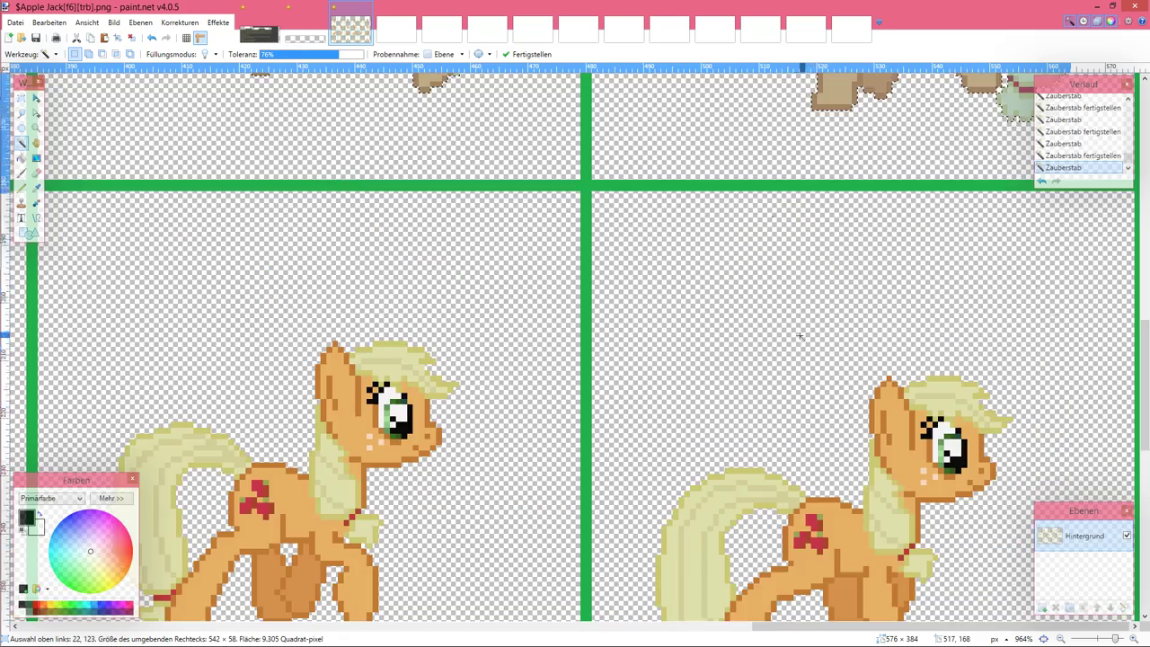
left_click(859, 192)
left_click(859, 191)
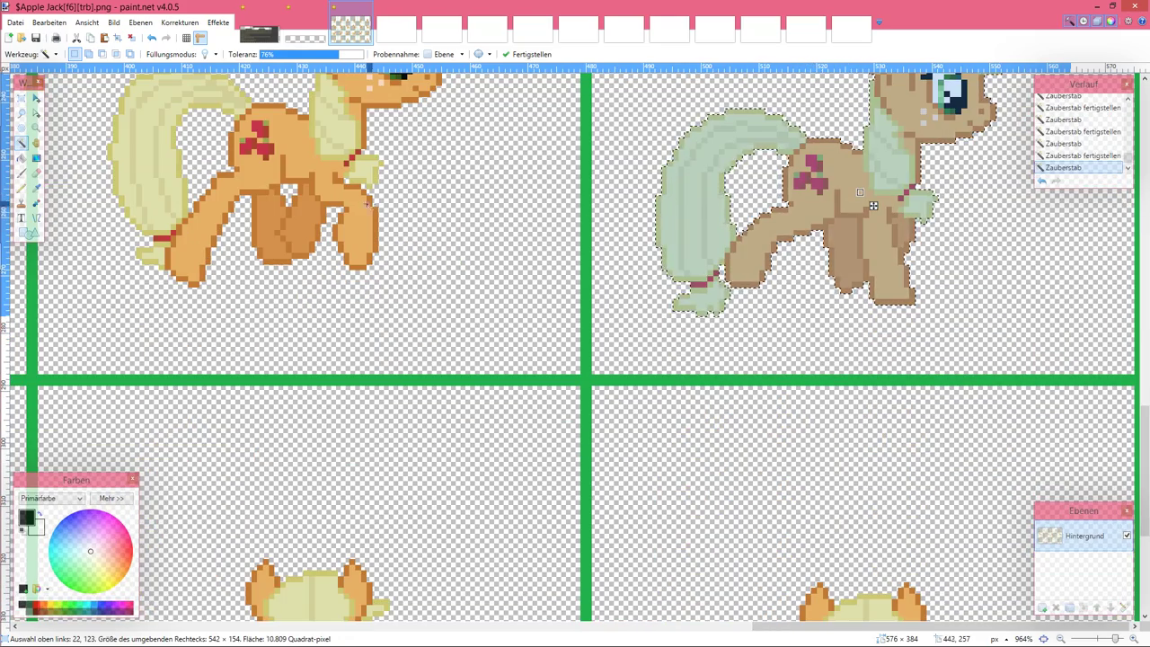
scroll(297, 157, "right", 4)
scroll(297, 157, "left", 5)
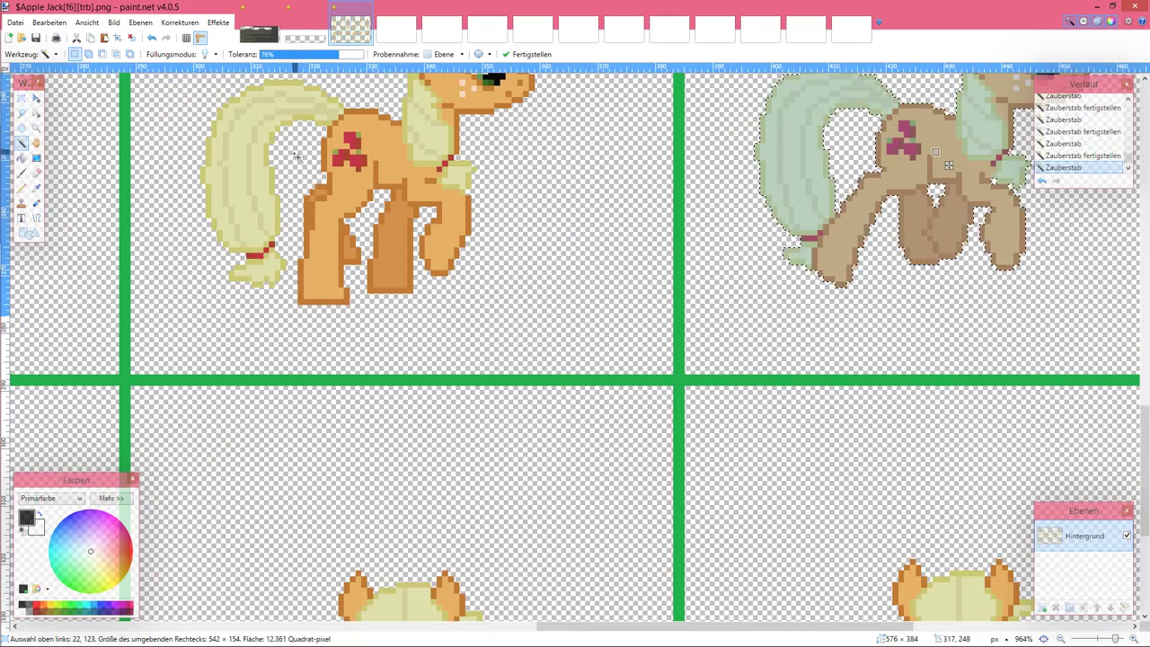
left_click(381, 150)
scroll(431, 153, "left", 10)
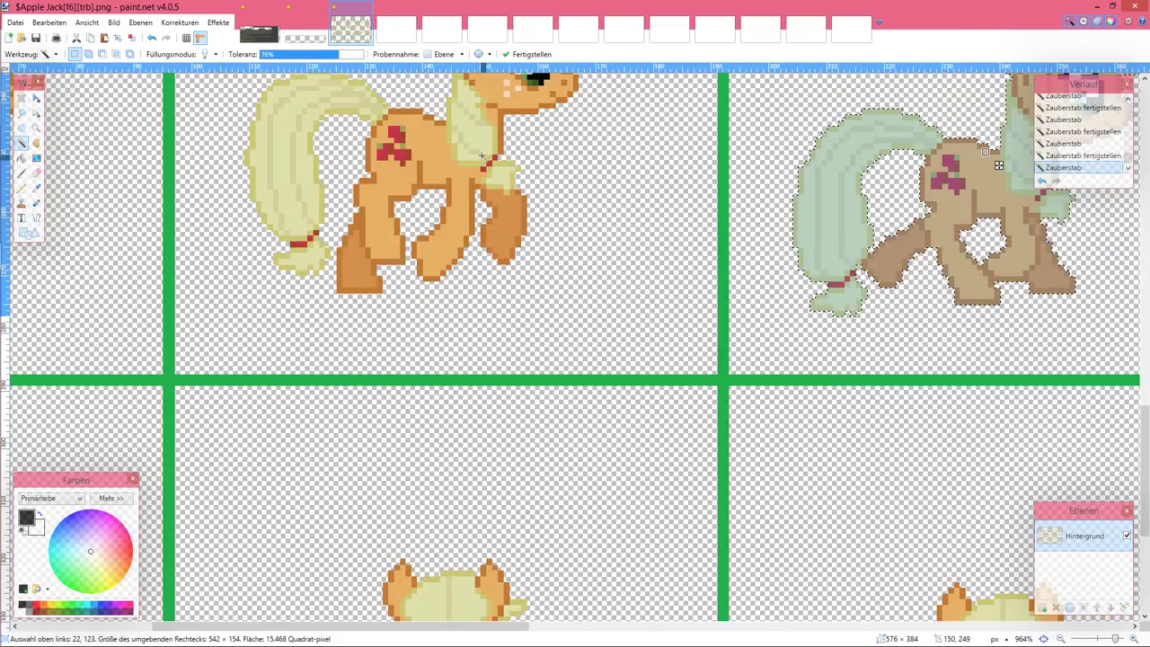
scroll(482, 157, "left", 5)
left_click(641, 146)
scroll(641, 146, "left", 4)
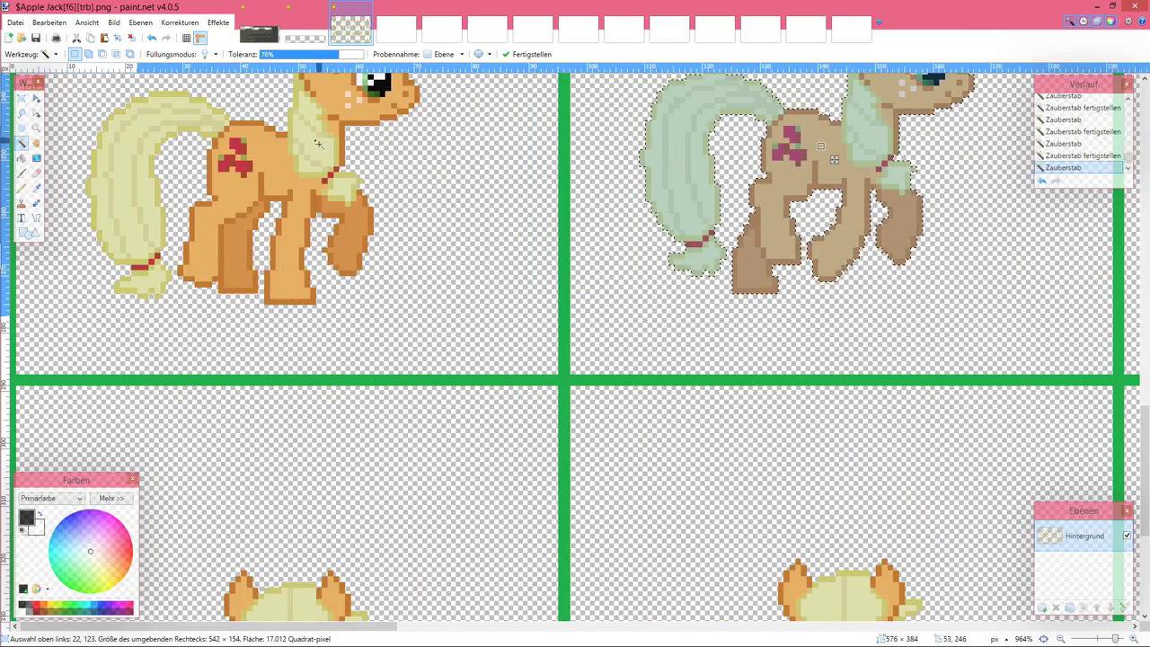
left_click(273, 183)
Step: Move the selected second- and third-row ponies 11 px down, to selection origin 13, 134, and deselect them
key("m")
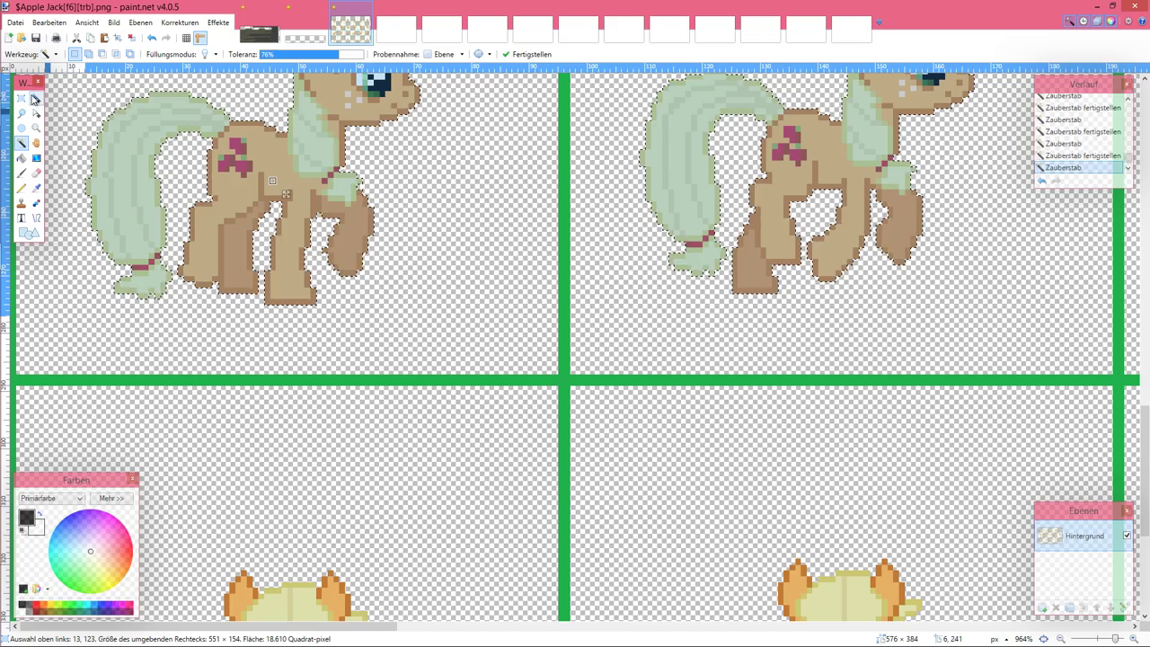
key("Down")
key("Down")
key("Down")
key("Down")
key("Down")
key("Down")
key("Down")
key("Down")
key("Down")
key("Down")
key("Down")
key("Down")
key("Down")
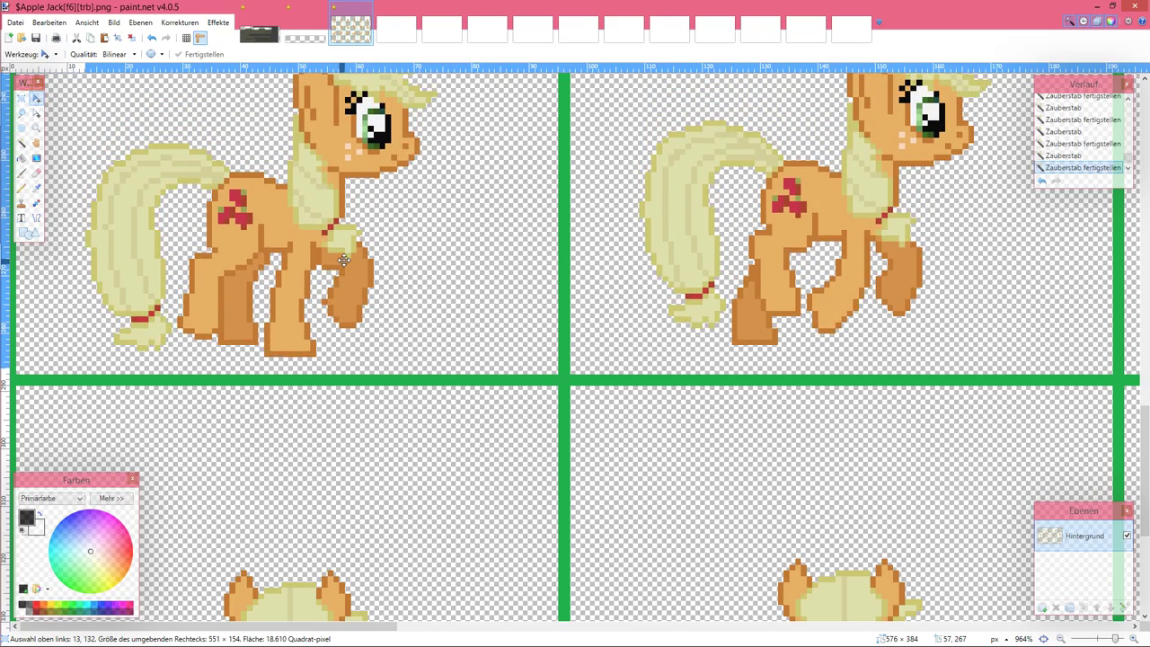
scroll(344, 260, "right", 10)
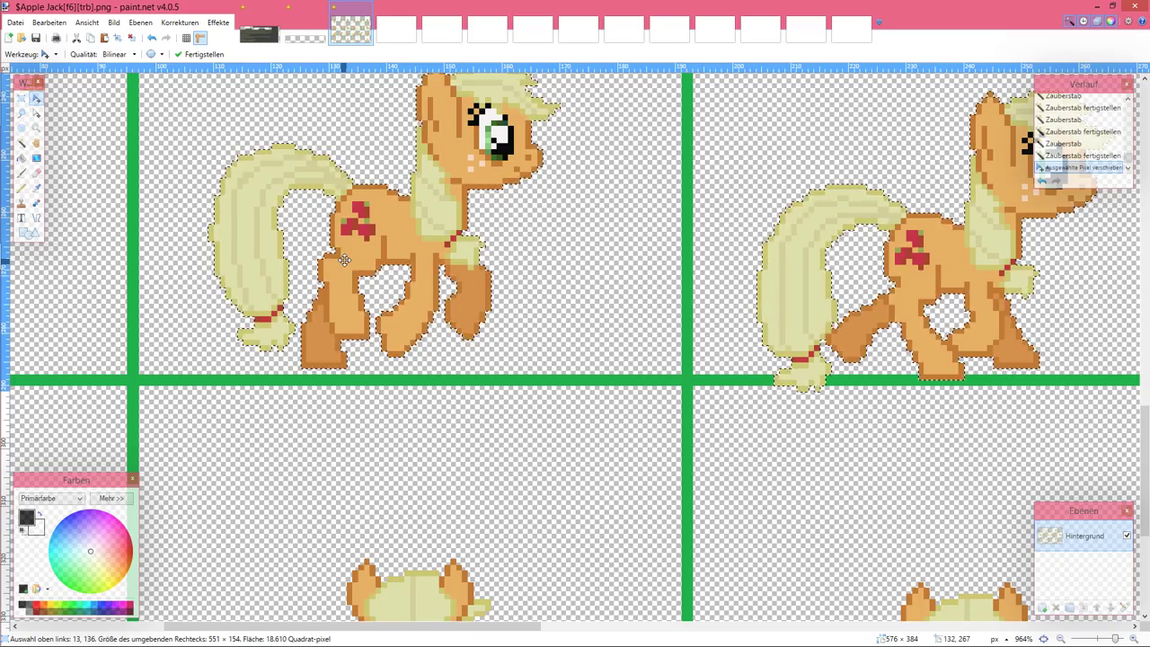
key("Up")
key("Up")
scroll(344, 259, "right", 15)
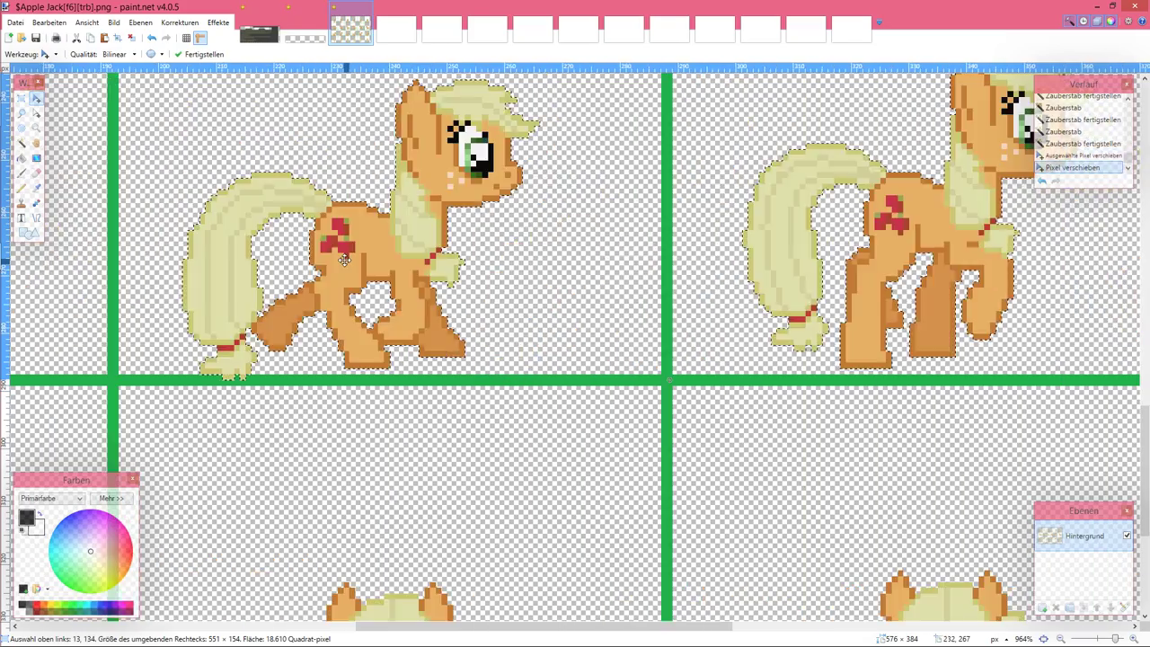
scroll(344, 259, "right", 8)
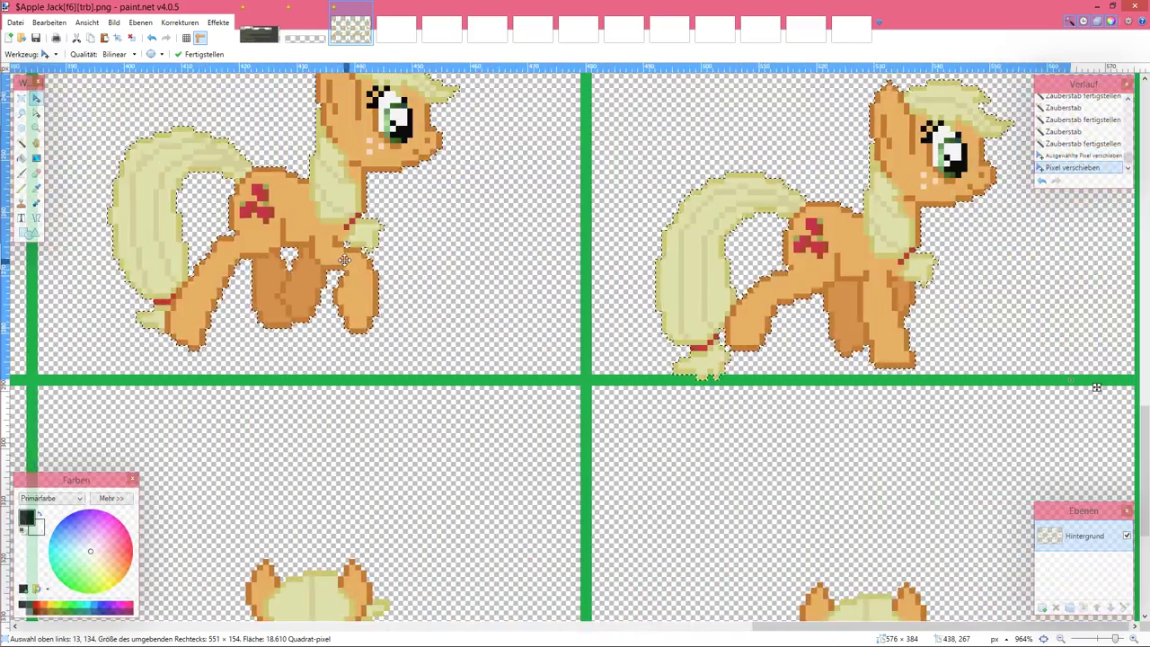
key("ctrl+d")
Step: Select the green grid lines with the Magic Wand at 0% tolerance and delete them from the sheet
scroll(344, 260, "down", 6)
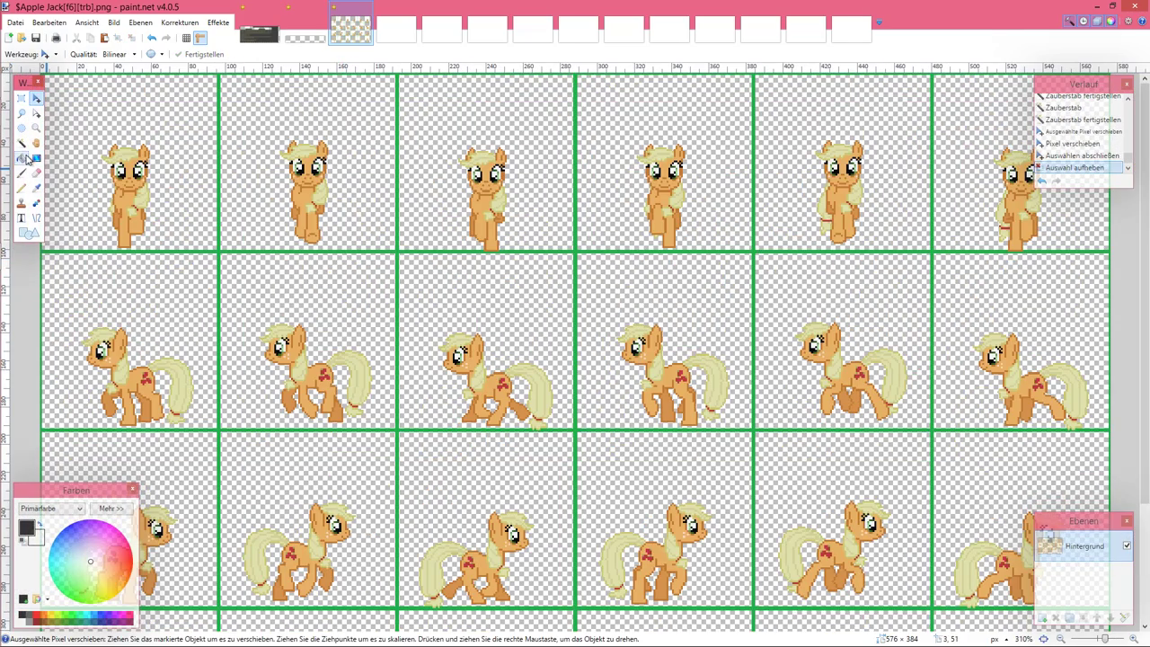
left_click(21, 143)
scroll(139, 281, "down", 3)
scroll(313, 388, "up", 3)
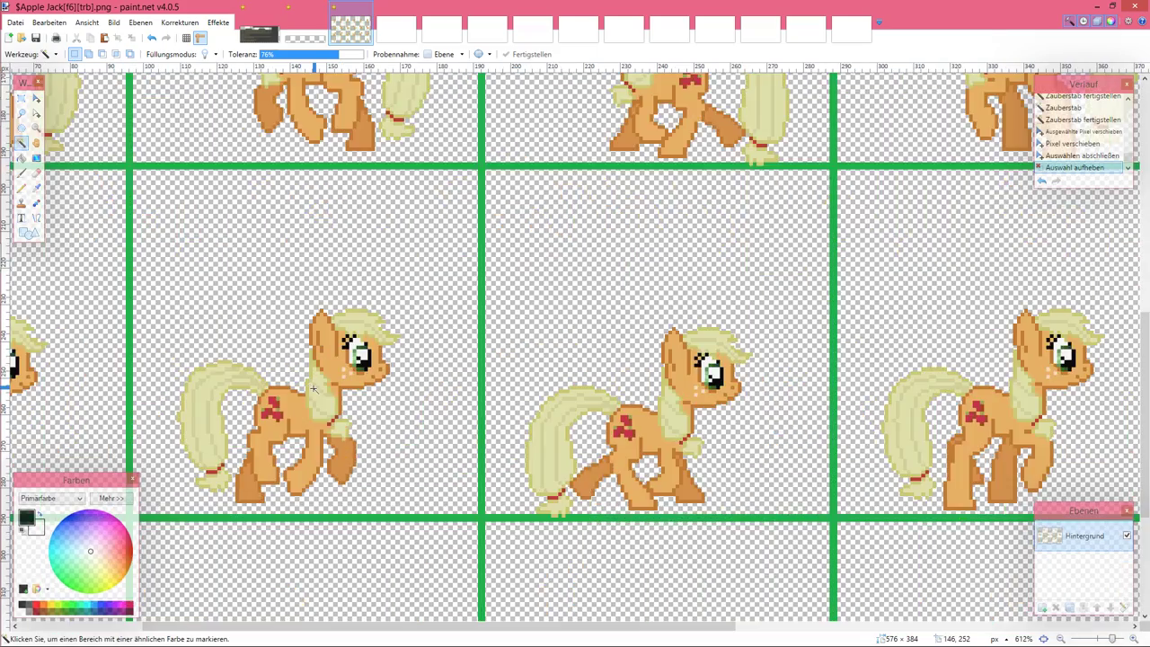
scroll(314, 388, "right", 5)
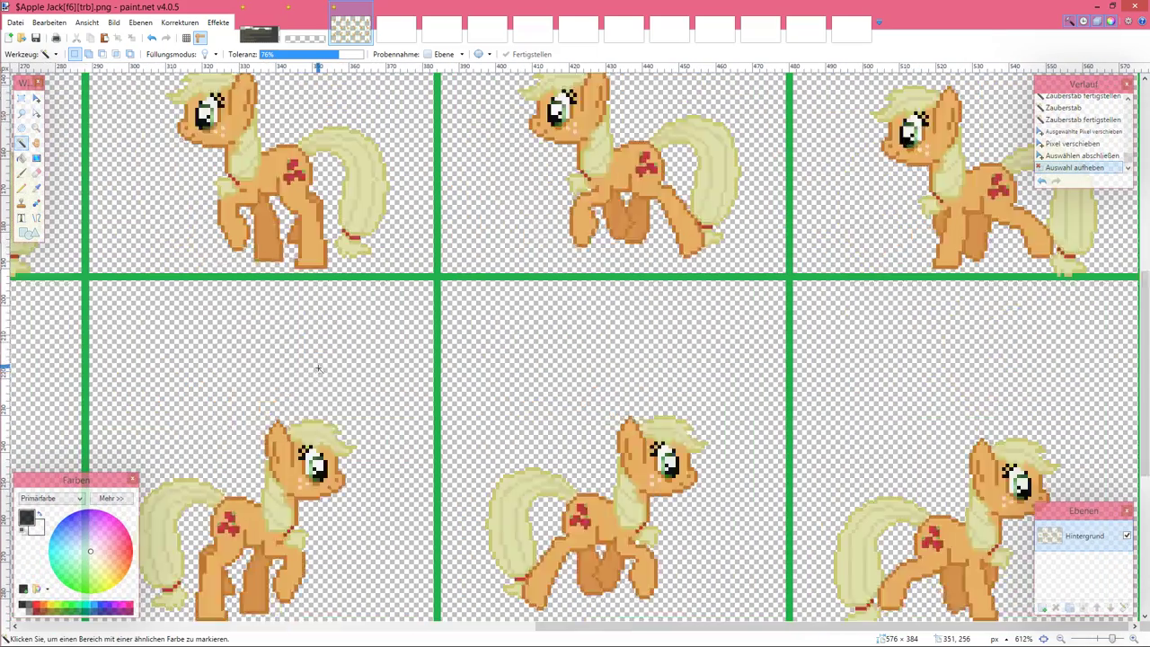
scroll(289, 283, "up", 4)
left_click_drag(321, 54, 259, 54)
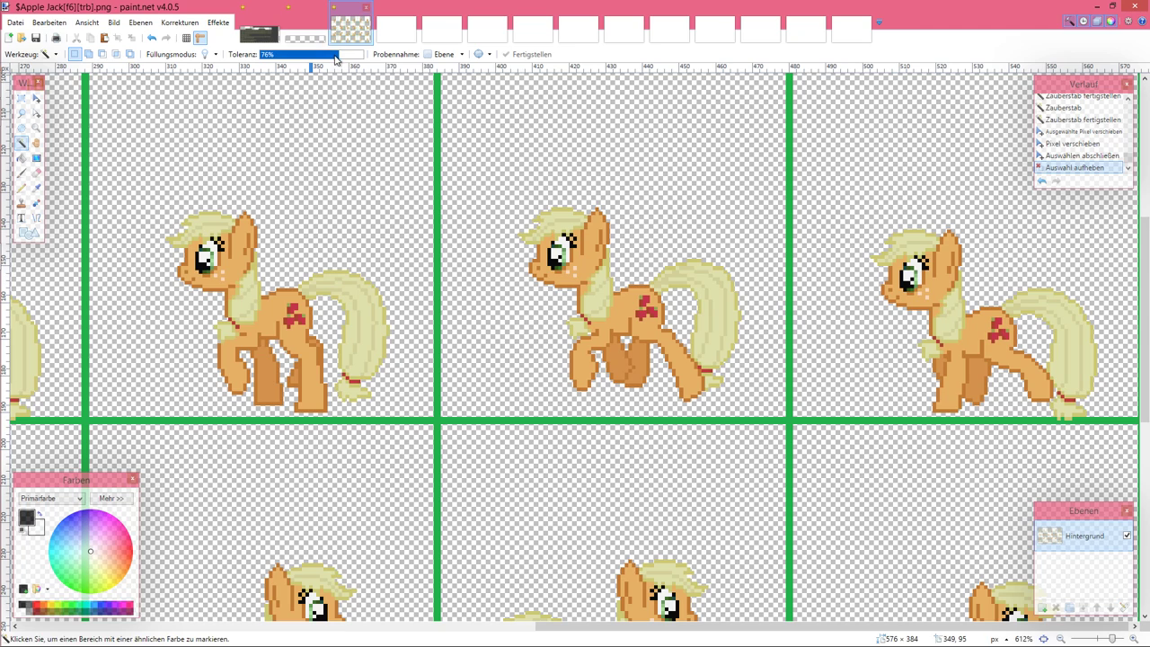
left_click(437, 418)
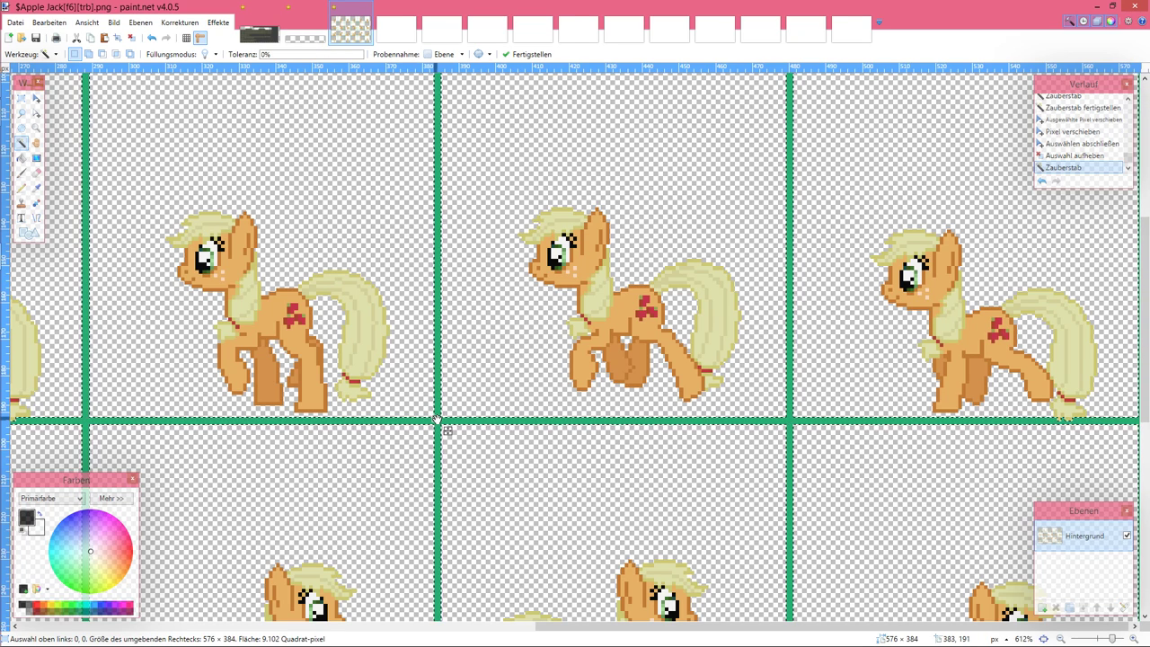
left_click(437, 397)
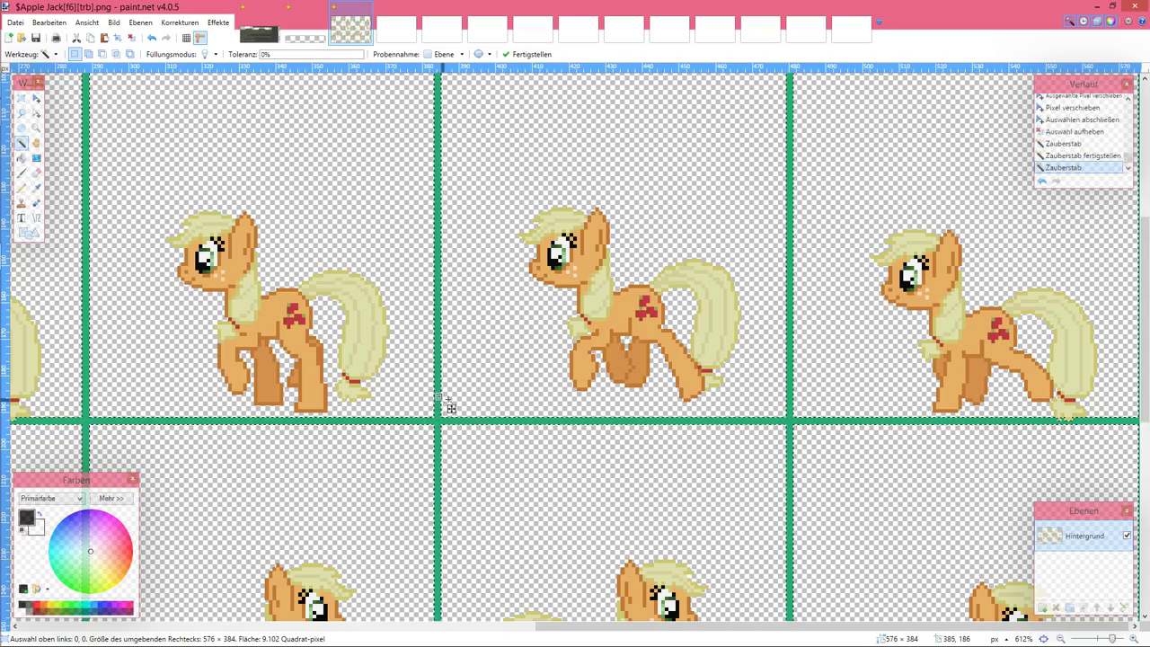
key("Delete")
scroll(460, 405, "down", 5)
scroll(458, 407, "left", 8)
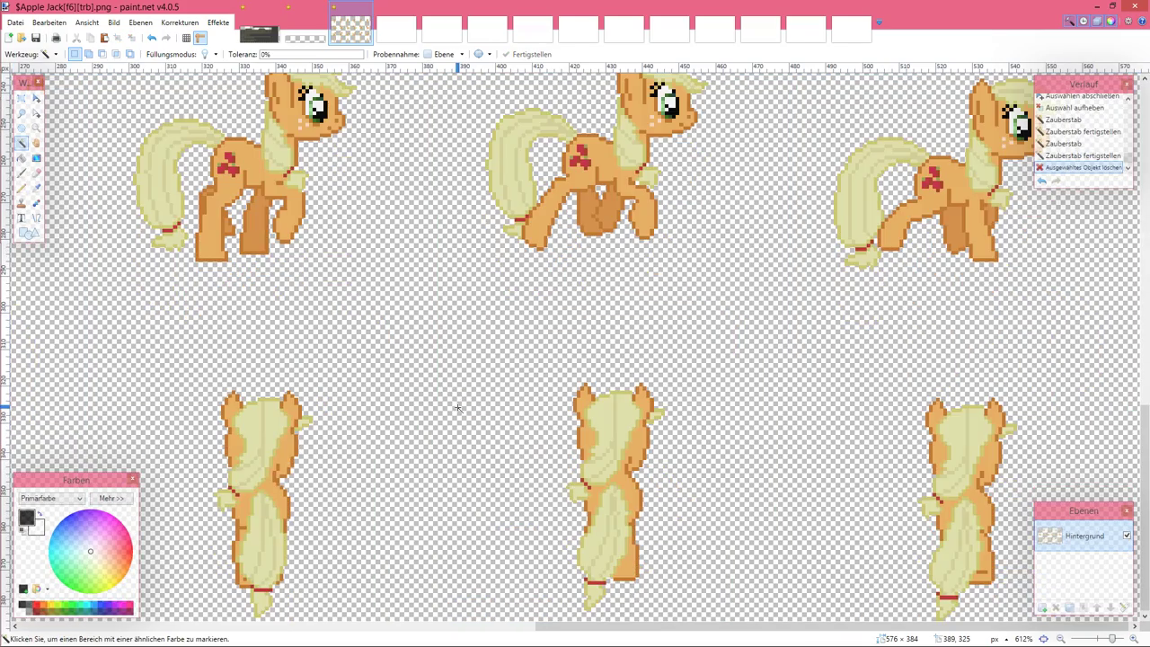
scroll(457, 408, "left", 5)
scroll(458, 408, "up", 10)
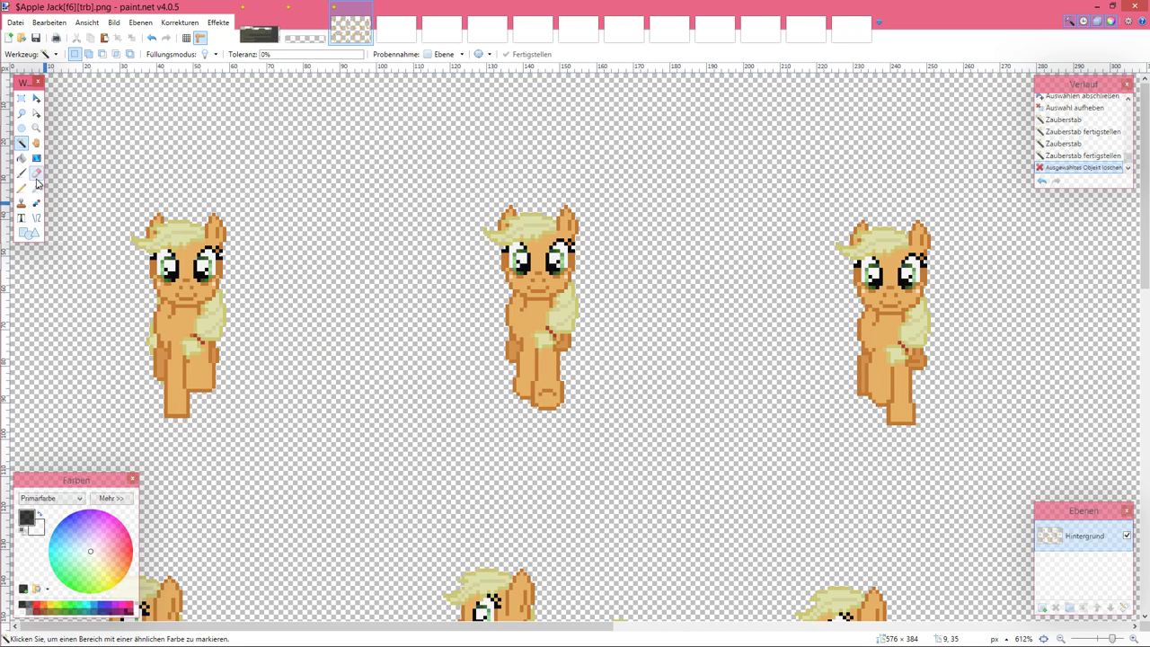
Step: Save the sprite sheet with the bit depth set to automatic detection
left_click(36, 187)
scroll(169, 328, "up", 3)
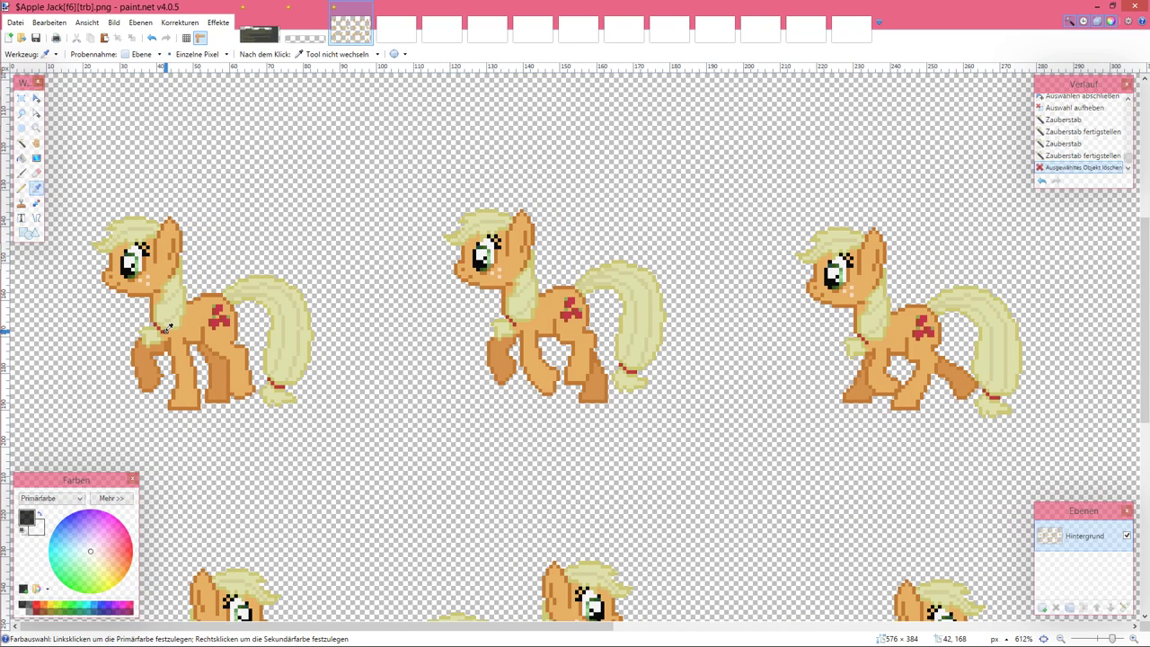
key("ctrl+s")
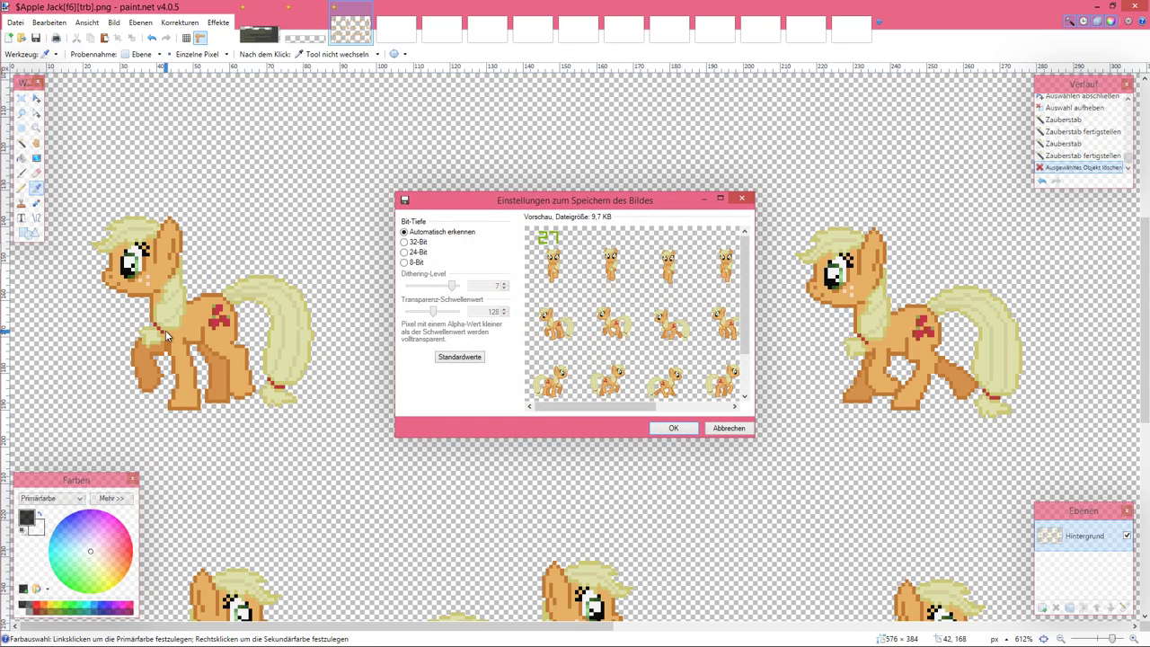
left_click(674, 429)
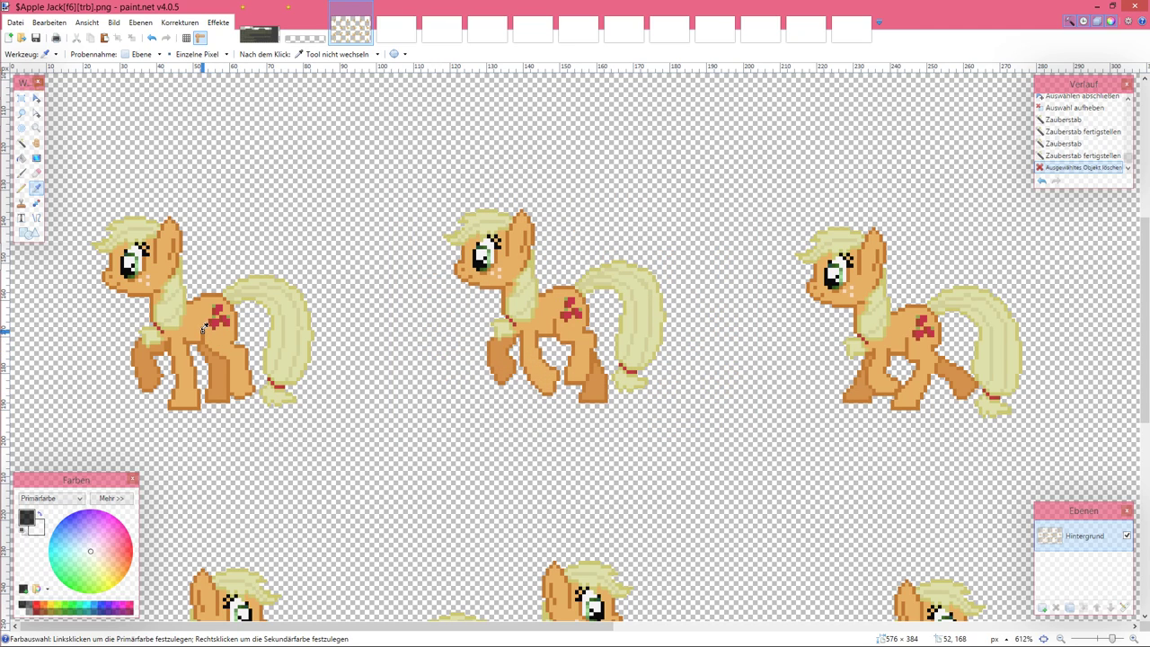
Step: Pick the first second-row pony's dark orange outline as the primary colour and its light orange body as the secondary colour
scroll(197, 337, "up", 5)
scroll(193, 333, "left", 3)
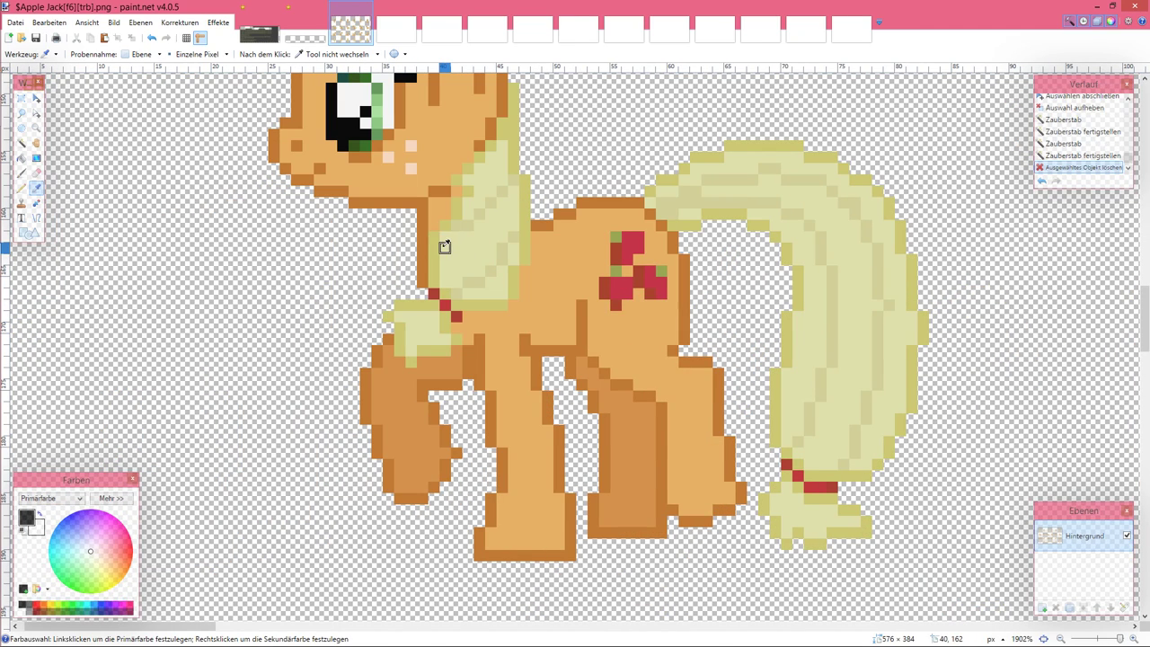
scroll(524, 326, "down", 2)
right_click(523, 326)
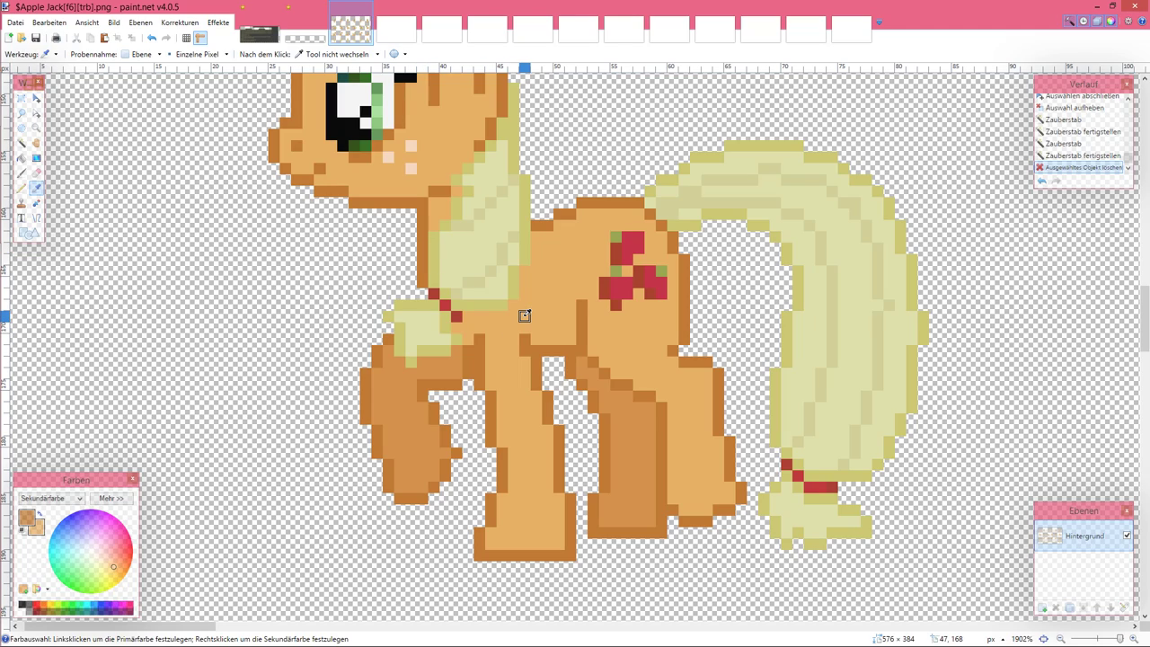
scroll(524, 319, "down", 4)
scroll(526, 314, "down", 2)
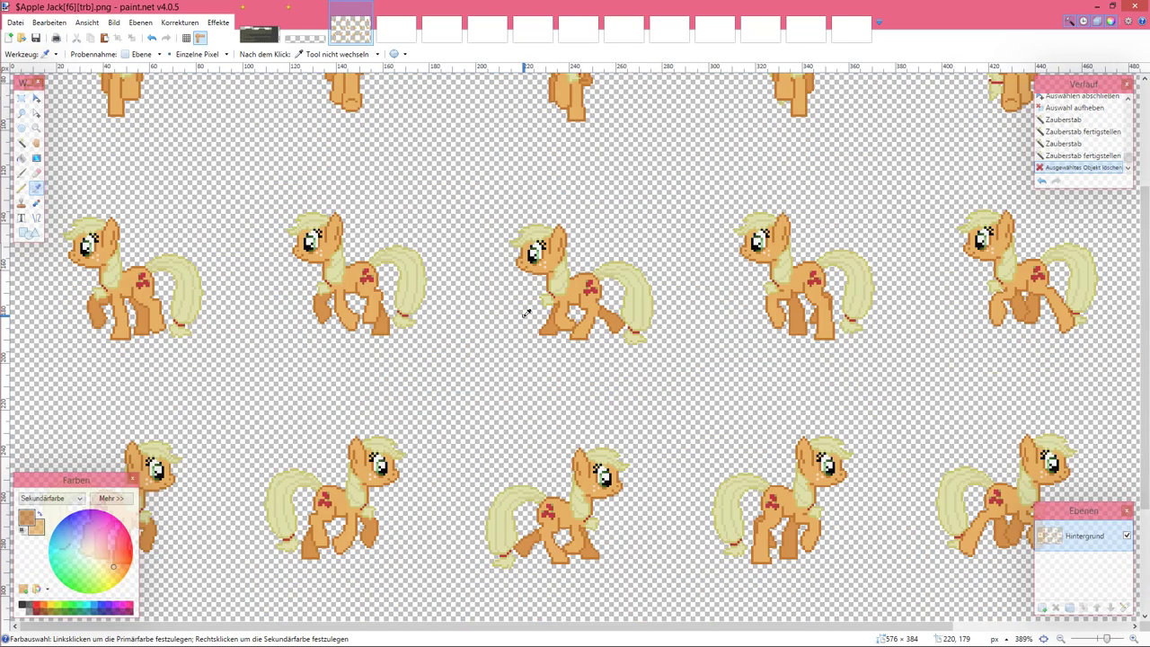
scroll(526, 313, "up", 3)
Step: Draw the first second-row pony's back-of-head and neck outline over its mane with the Pencil, joining it to the back
left_click(23, 188)
scroll(236, 246, "up", 2)
scroll(272, 223, "up", 2)
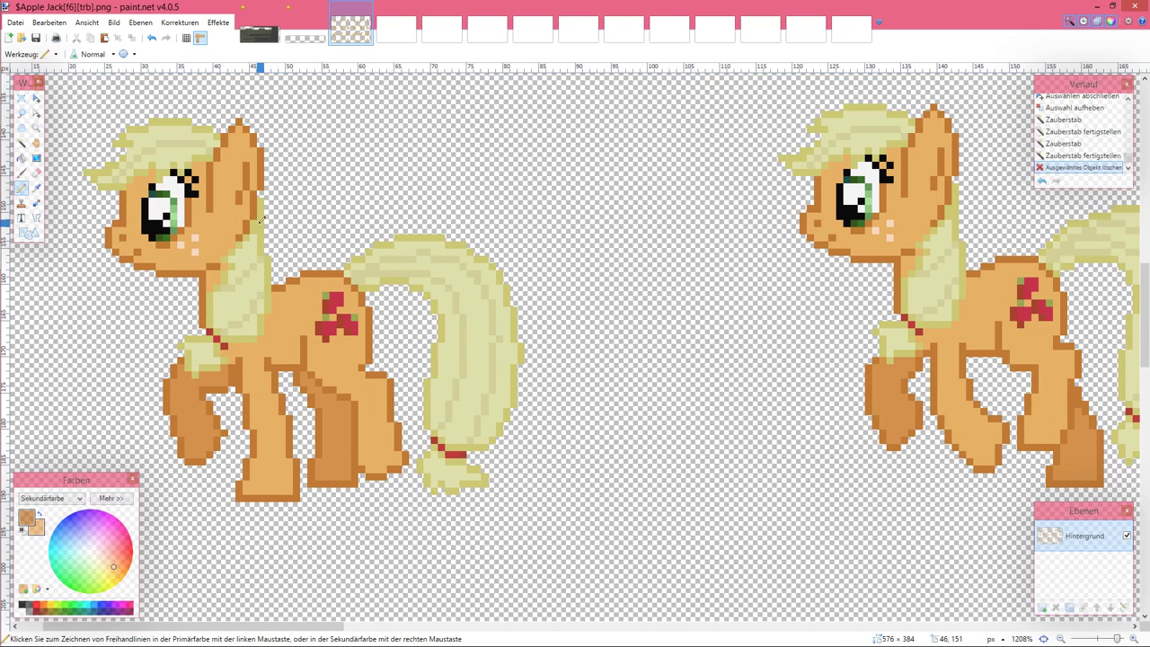
left_click(253, 247)
left_click(257, 262)
left_click(260, 274)
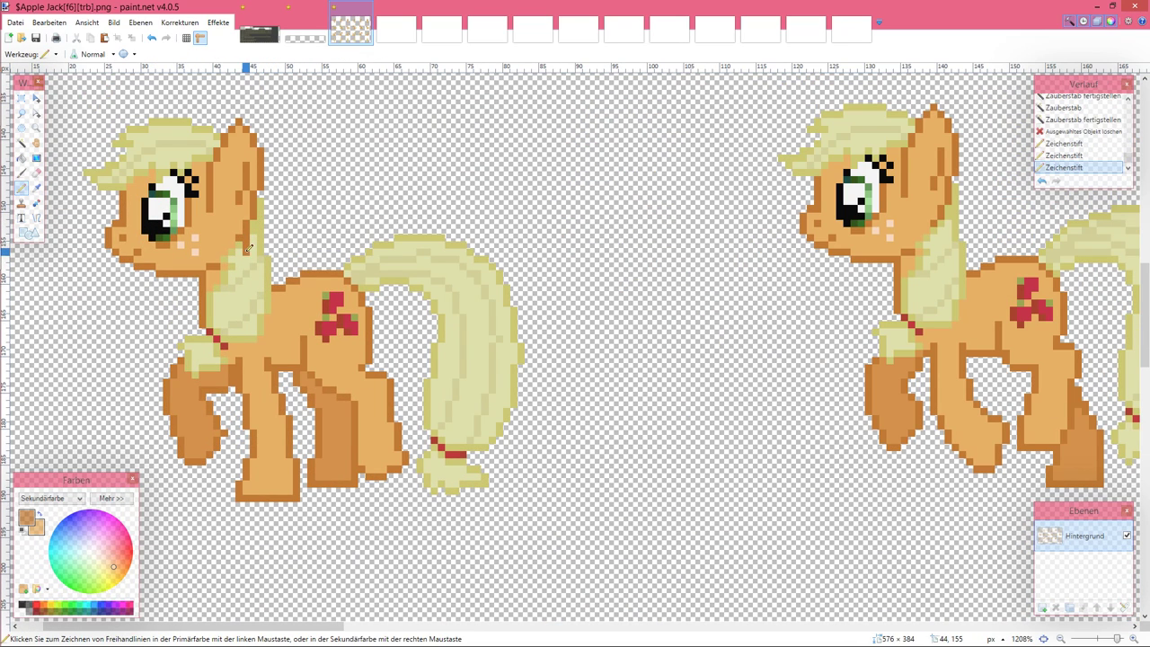
left_click(270, 284)
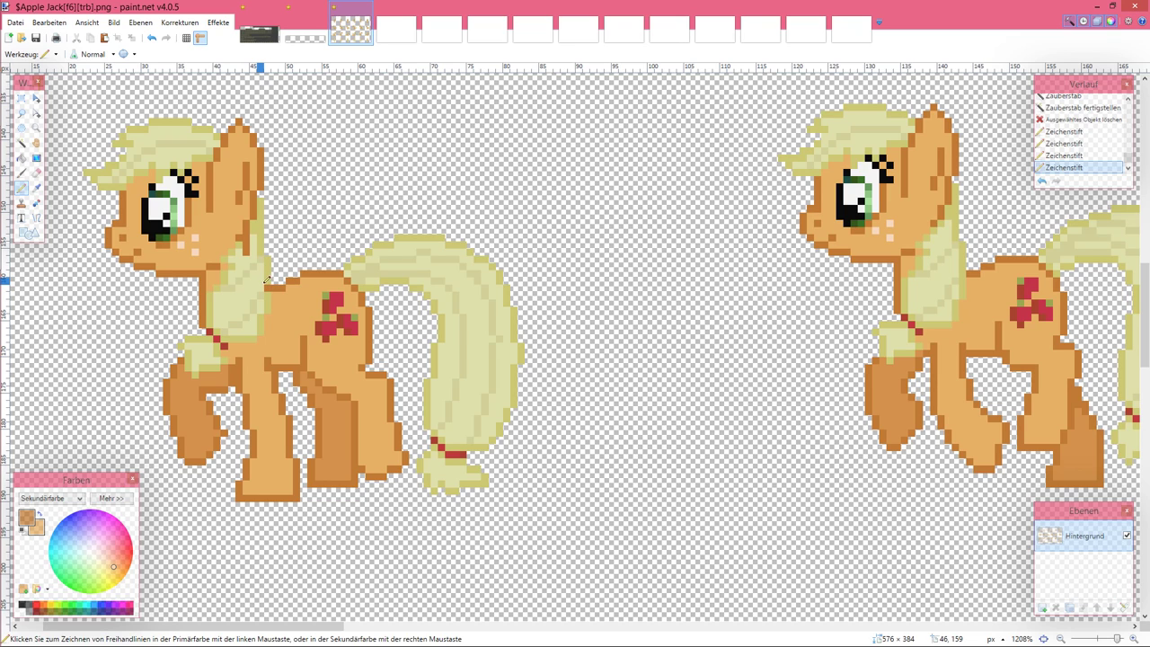
left_click(261, 279)
left_click(255, 272)
left_click(251, 266)
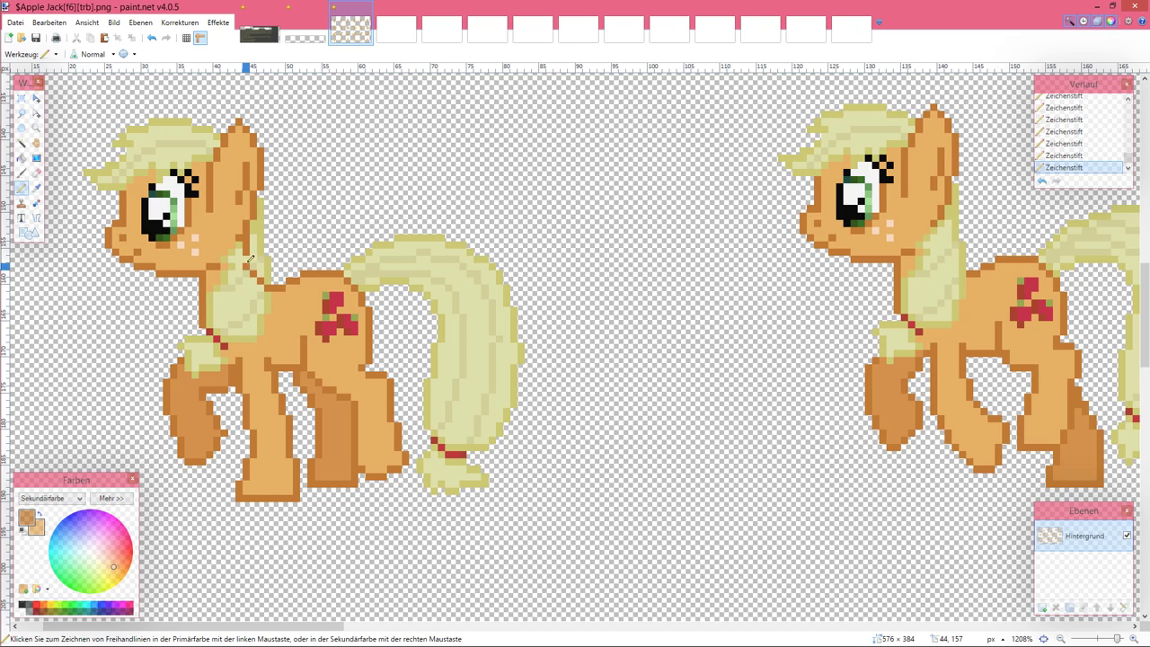
Step: Continue the dark orange outline down the first pony's chest over the red hair tie and across the mane's end tuft
scroll(259, 265, "down", 3)
scroll(464, 360, "up", 5)
scroll(464, 361, "down", 1)
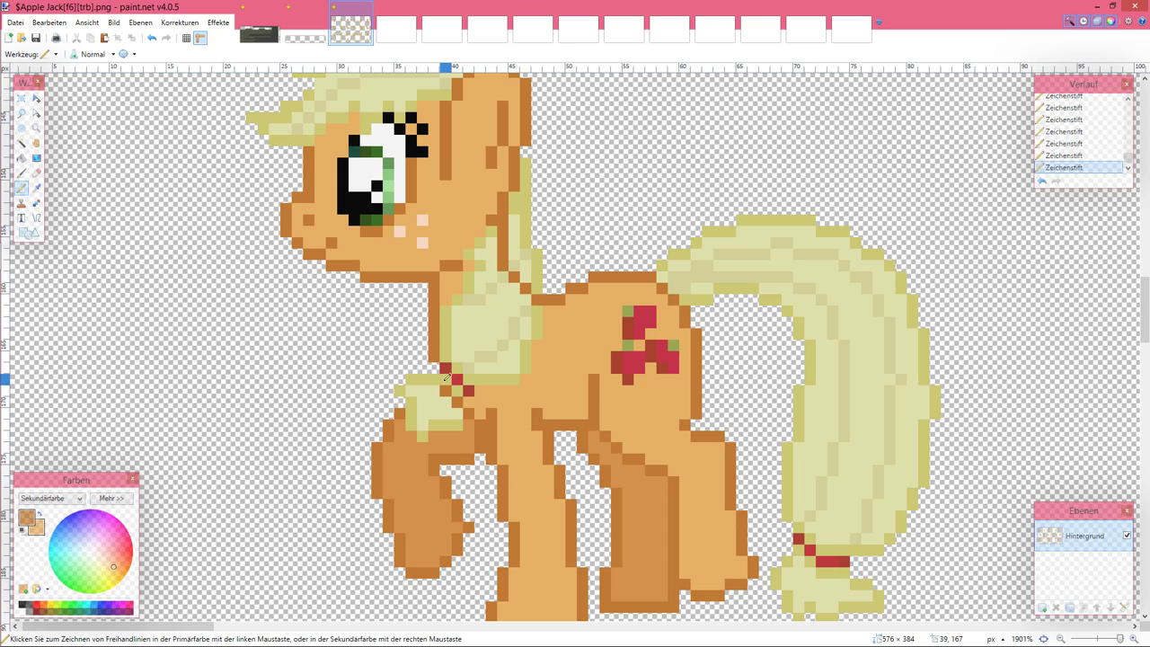
scroll(444, 366, "down", 1)
scroll(303, 393, "up", 1)
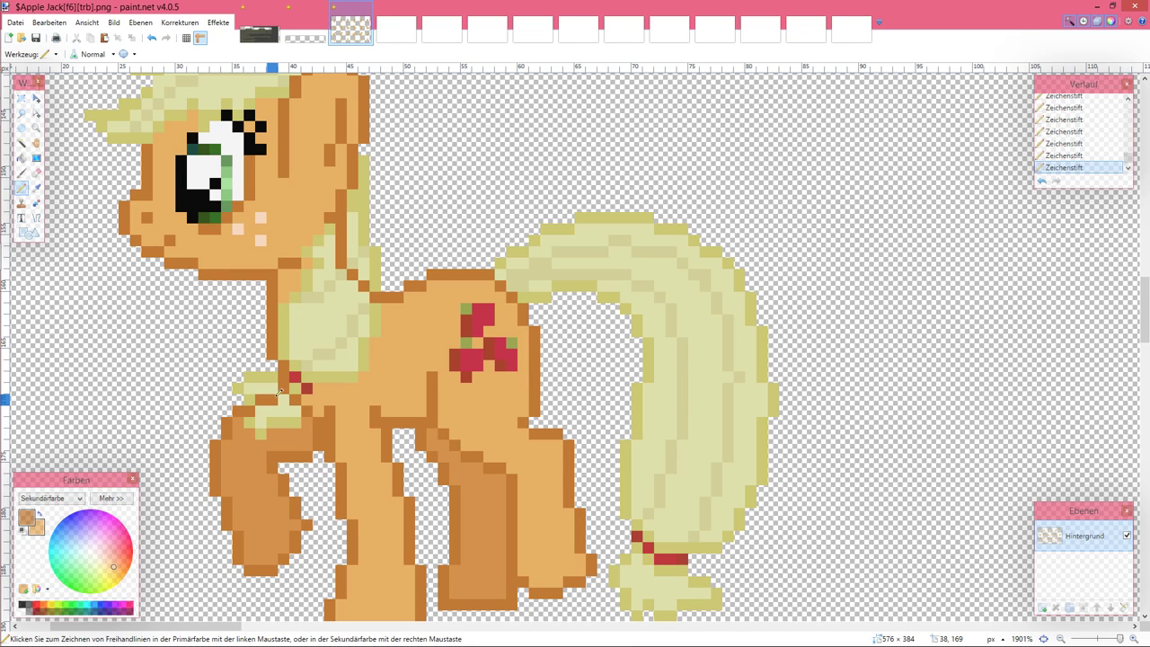
scroll(289, 388, "down", 1)
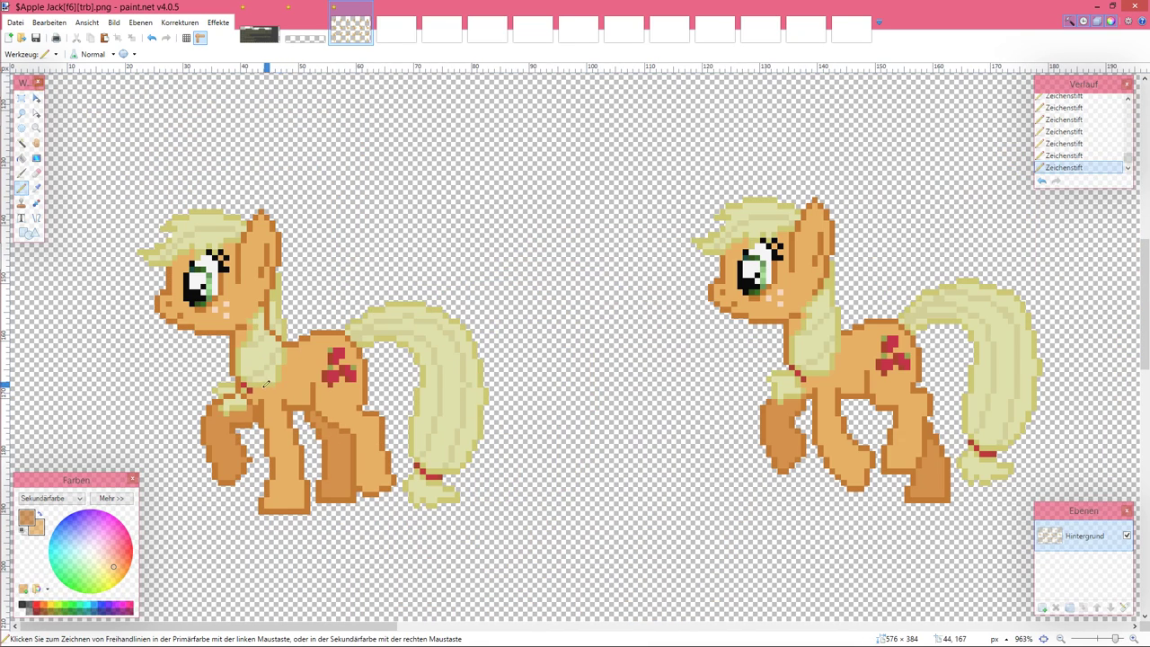
scroll(268, 383, "up", 1)
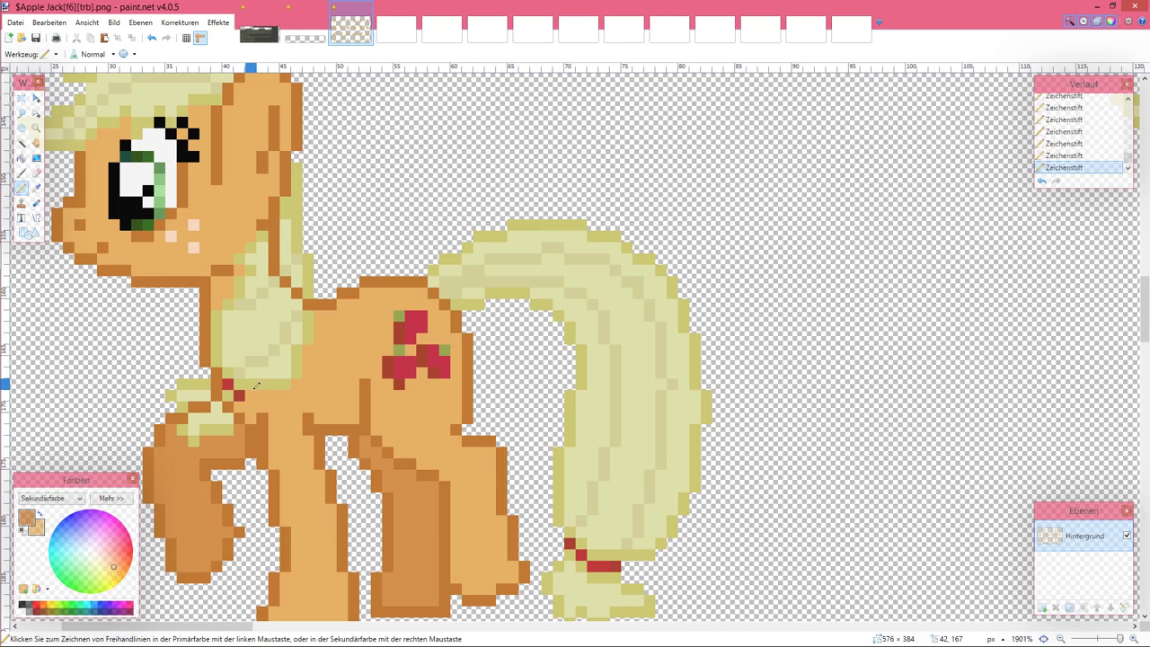
Step: Undo the last outline strokes over the tuft, then paint the mane on the first pony's neck and chest with light body orange
key("ctrl+z")
key("ctrl+z")
key("ctrl+z")
key("ctrl+z")
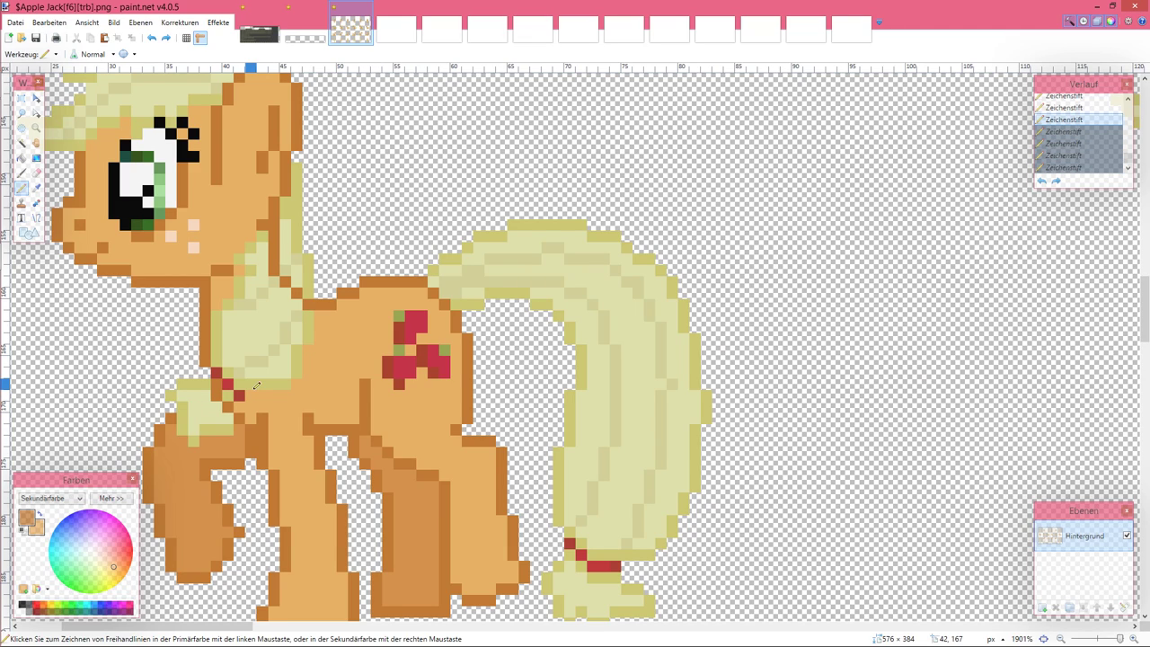
key("ctrl+y")
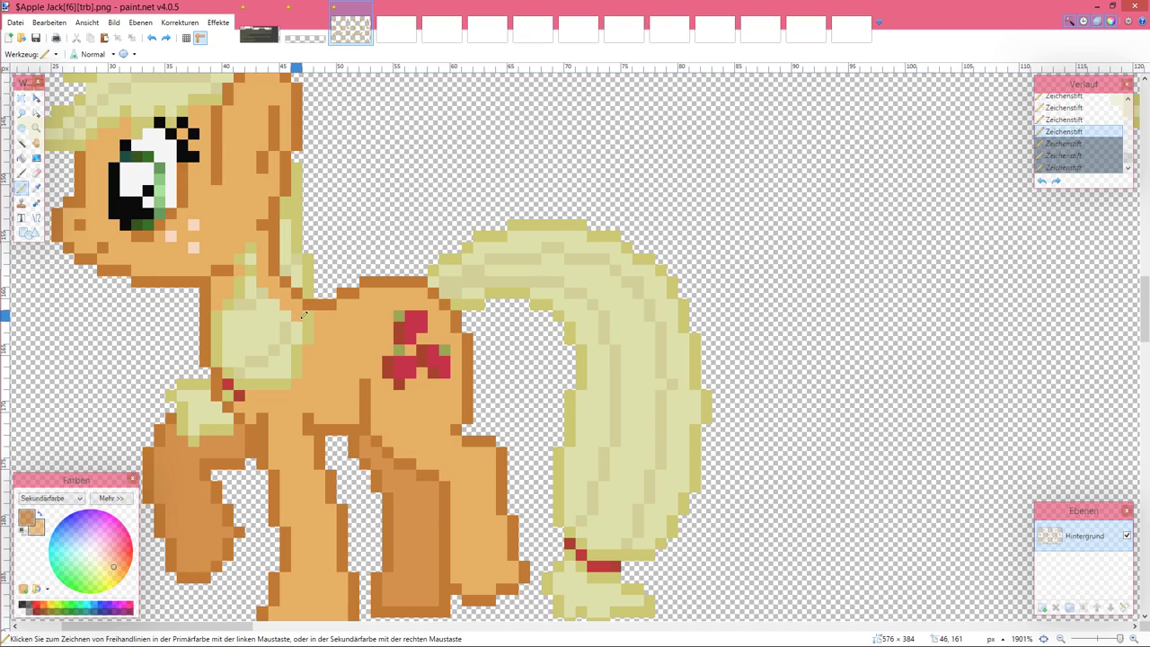
mouse_move(302, 326)
left_mouse_down()
mouse_move(296, 381)
mouse_move(238, 394)
mouse_move(218, 326)
mouse_move(255, 246)
mouse_move(252, 307)
mouse_move(262, 293)
mouse_move(290, 319)
mouse_move(239, 317)
mouse_move(230, 320)
mouse_move(245, 329)
mouse_move(281, 321)
mouse_move(234, 335)
mouse_move(292, 345)
mouse_move(232, 358)
mouse_move(290, 363)
mouse_move(234, 376)
left_mouse_up()
Step: Pick the raised front leg's darker orange as the secondary colour and paint the first pony's upper leg over the mane tuft
left_click(36, 187)
scroll(160, 283, "down", 3)
scroll(160, 283, "up", 1)
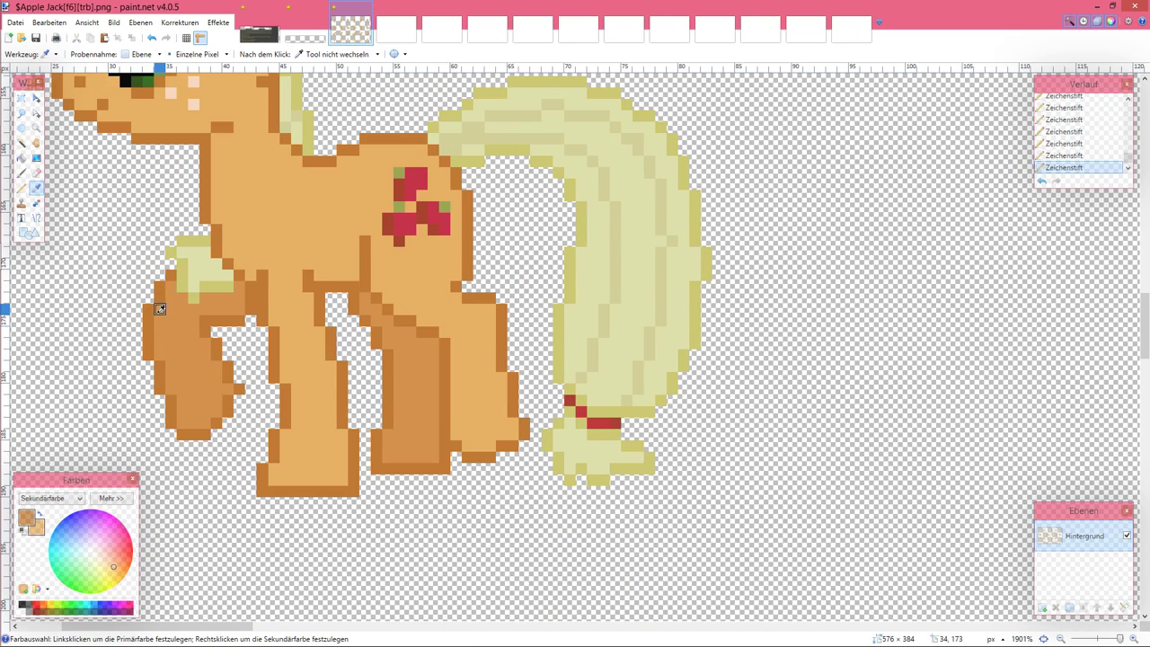
left_click(21, 187)
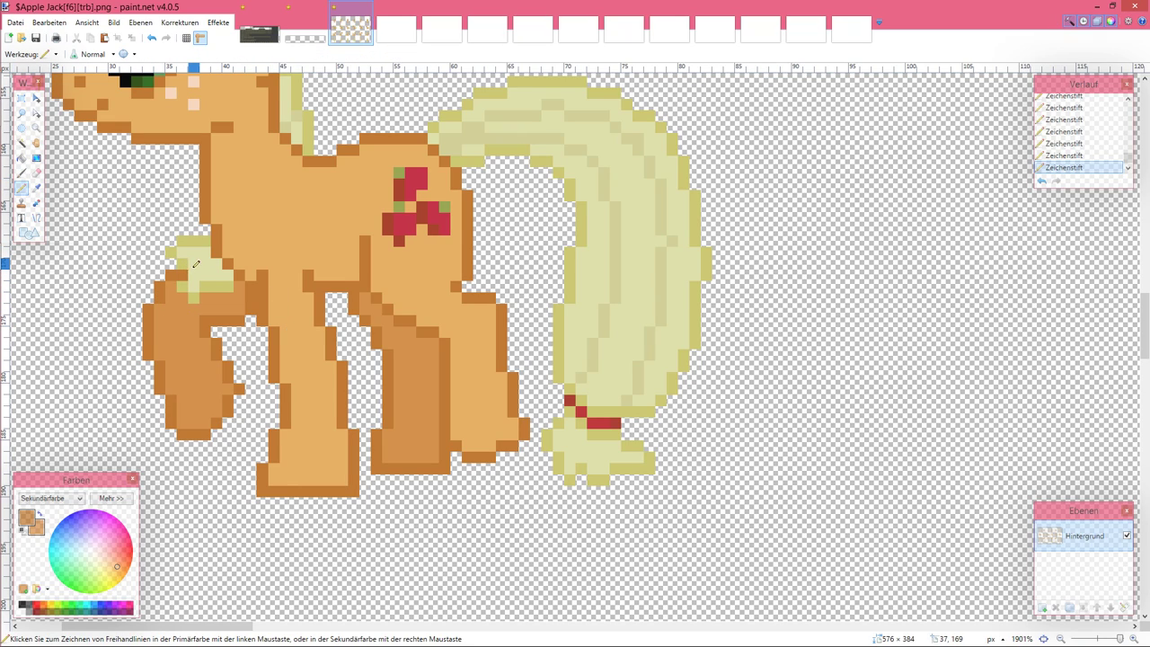
mouse_move(180, 286)
left_mouse_down()
mouse_move(235, 287)
mouse_move(207, 284)
left_mouse_up()
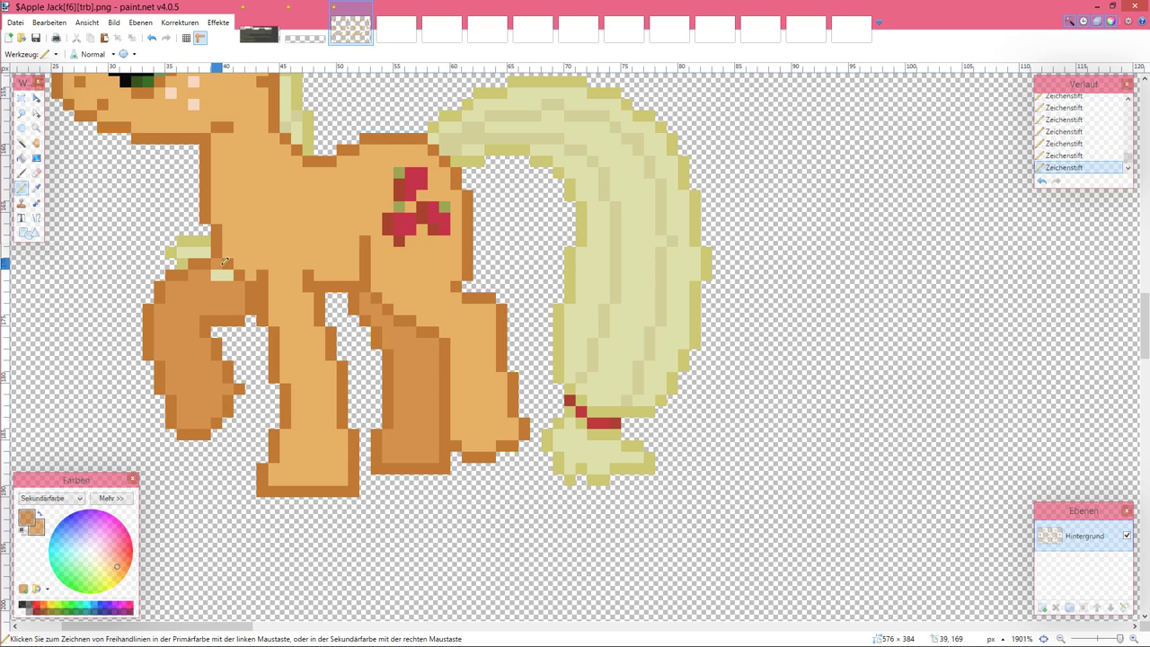
Step: Pick light body orange as the secondary colour and draw the second pony's back-of-head and neck outline over its mane
scroll(220, 274, "down", 3)
scroll(219, 282, "down", 4)
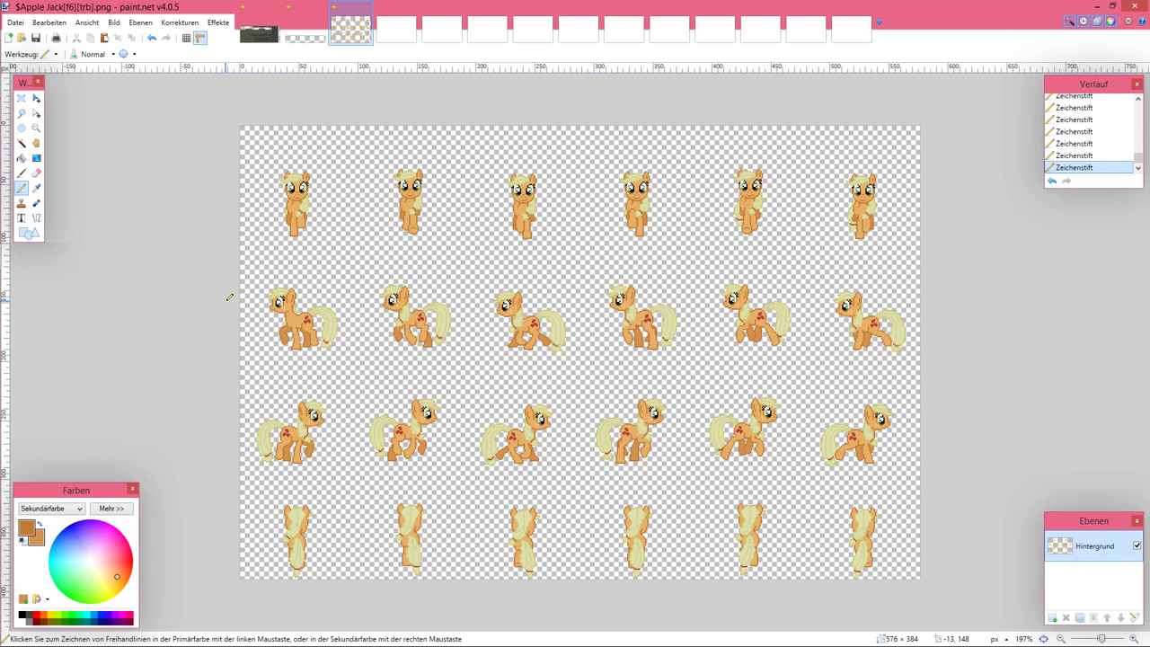
scroll(230, 296, "up", 5)
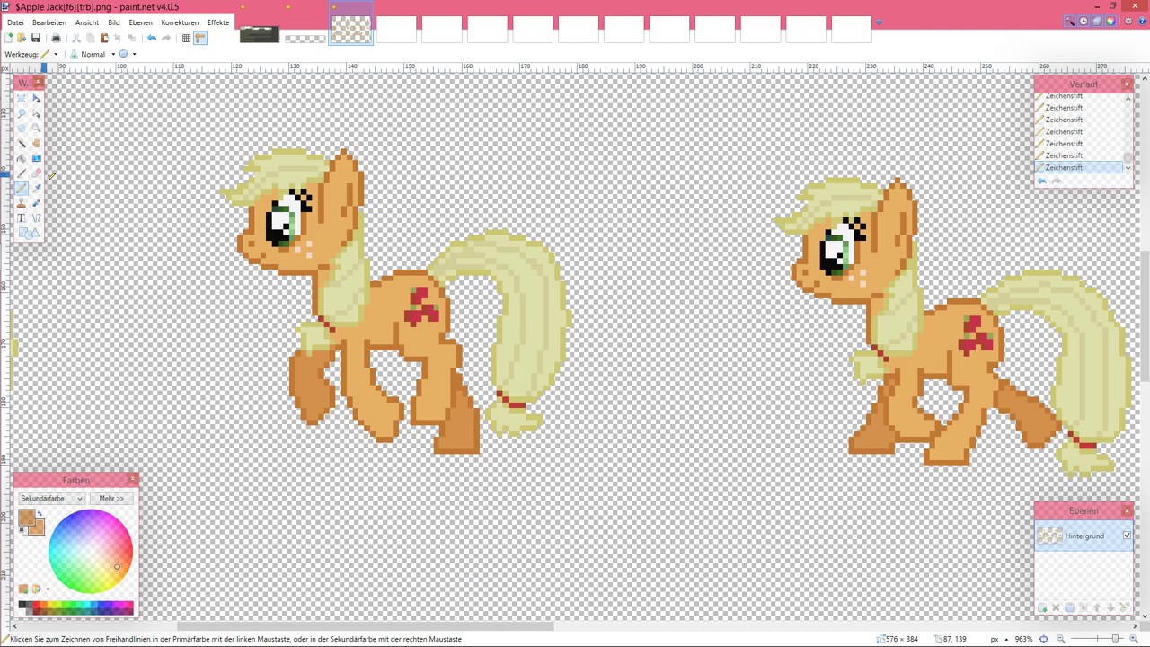
left_click(36, 187)
scroll(346, 350, "up", 3)
scroll(346, 351, "down", 3)
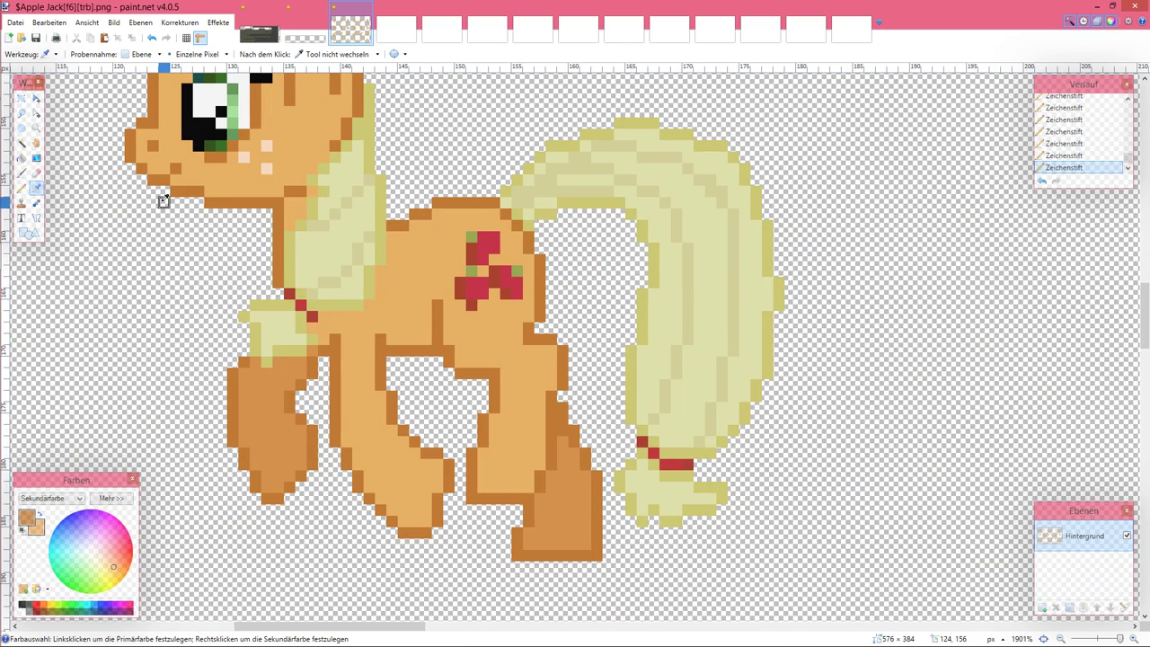
left_click(21, 187)
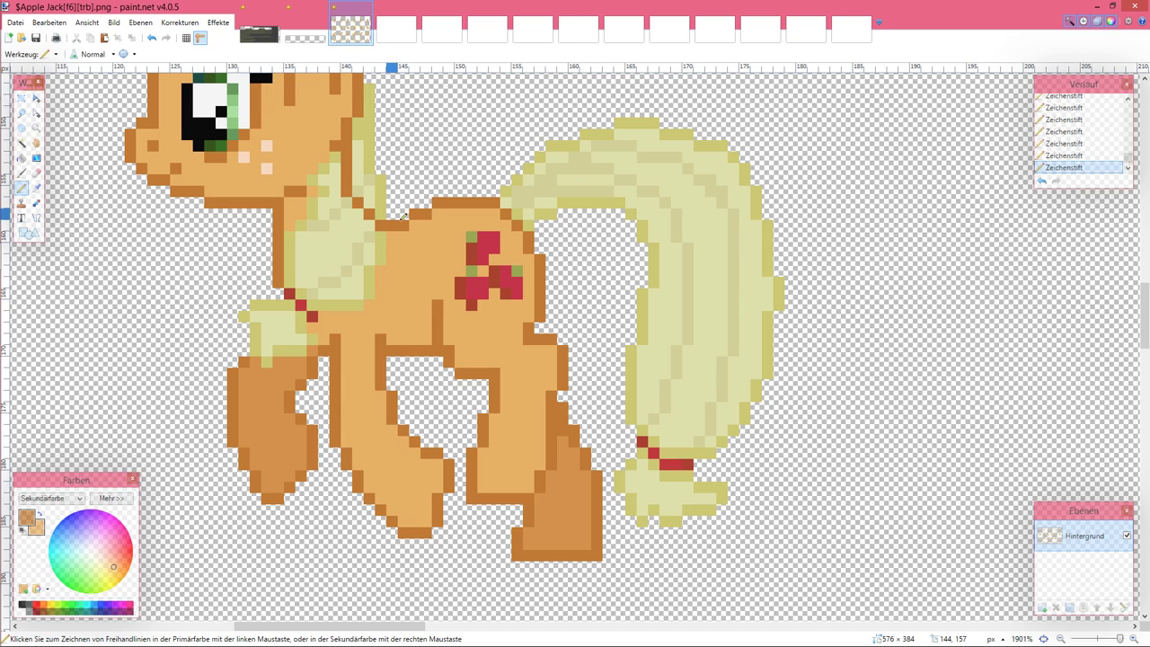
Step: Draw the second pony's chest outline over the red hair tie and the raised leg's upper outline across the mane tuft
scroll(355, 184, "left", 10)
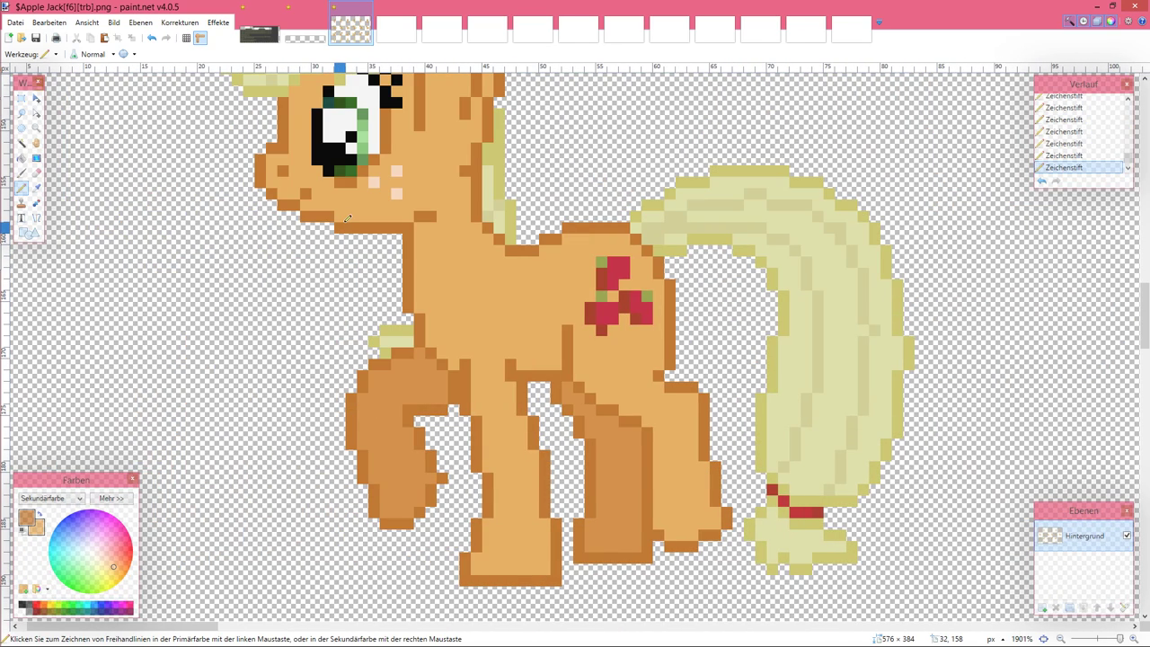
scroll(348, 218, "right", 10)
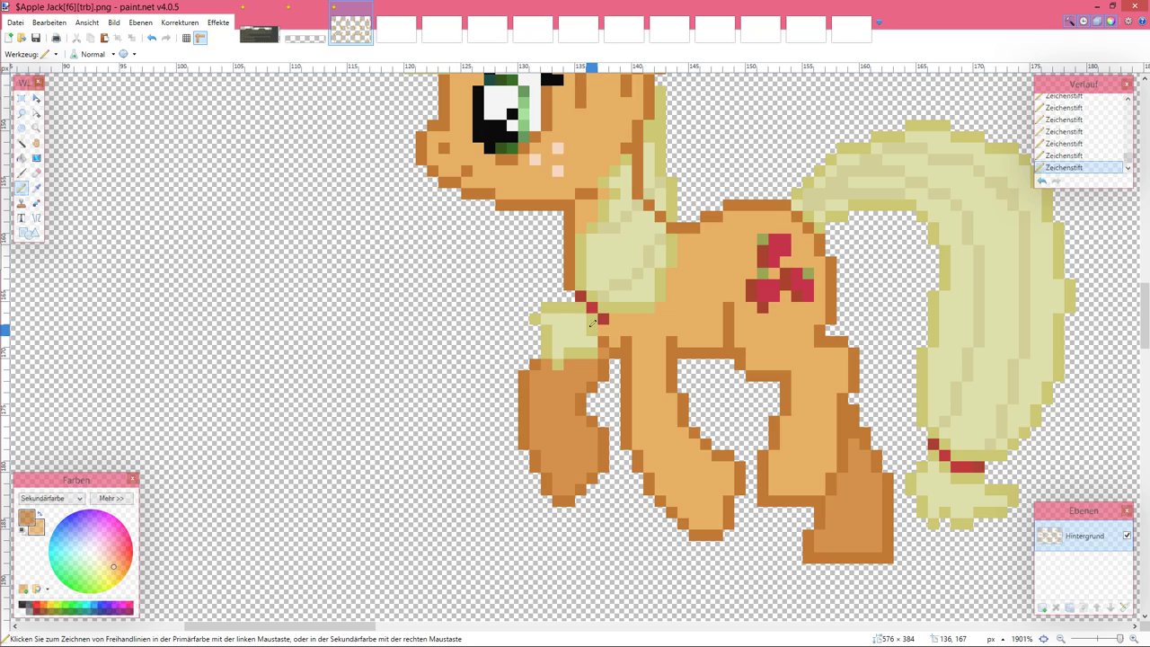
left_click(581, 297)
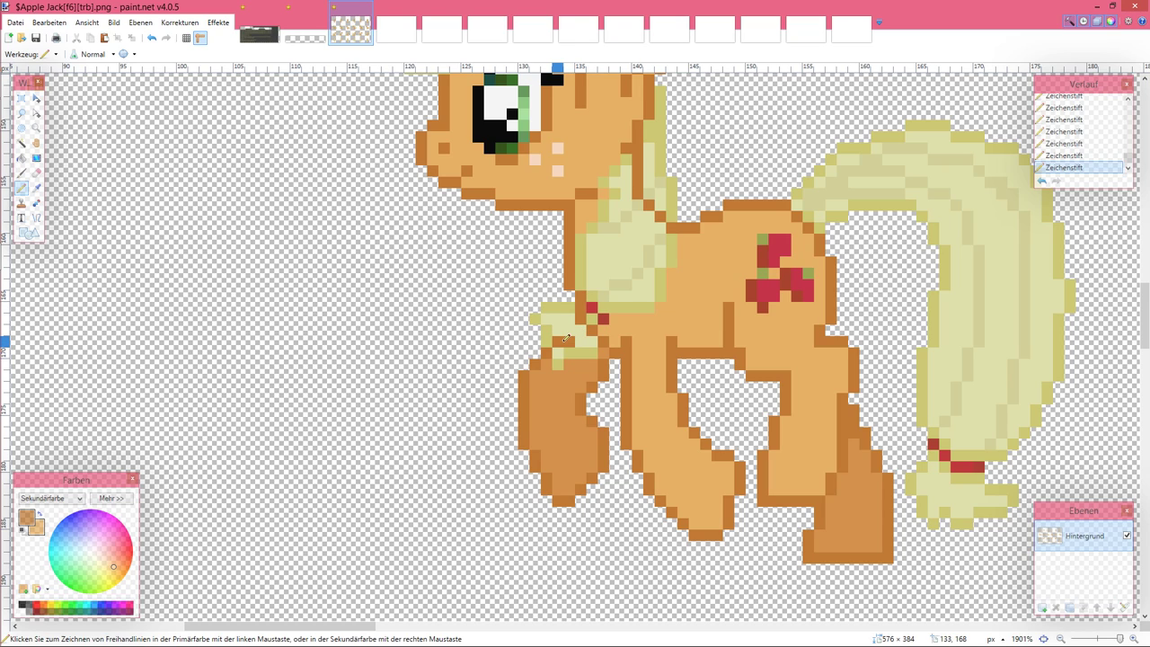
scroll(581, 325, "down", 3)
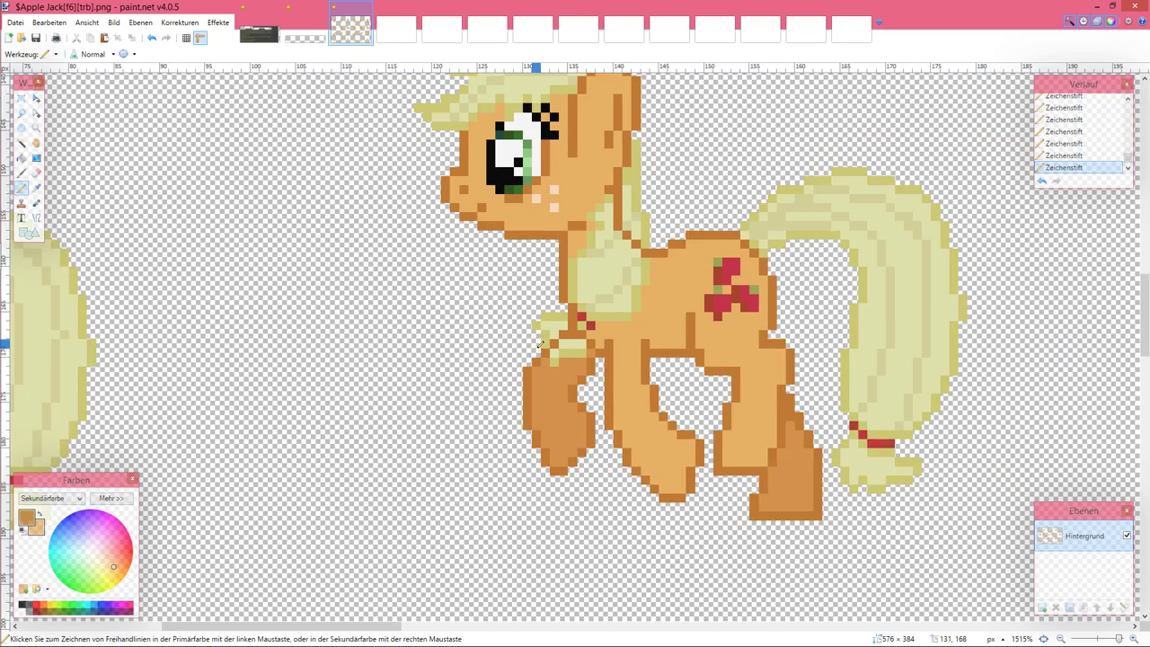
scroll(182, 237, "up", 3)
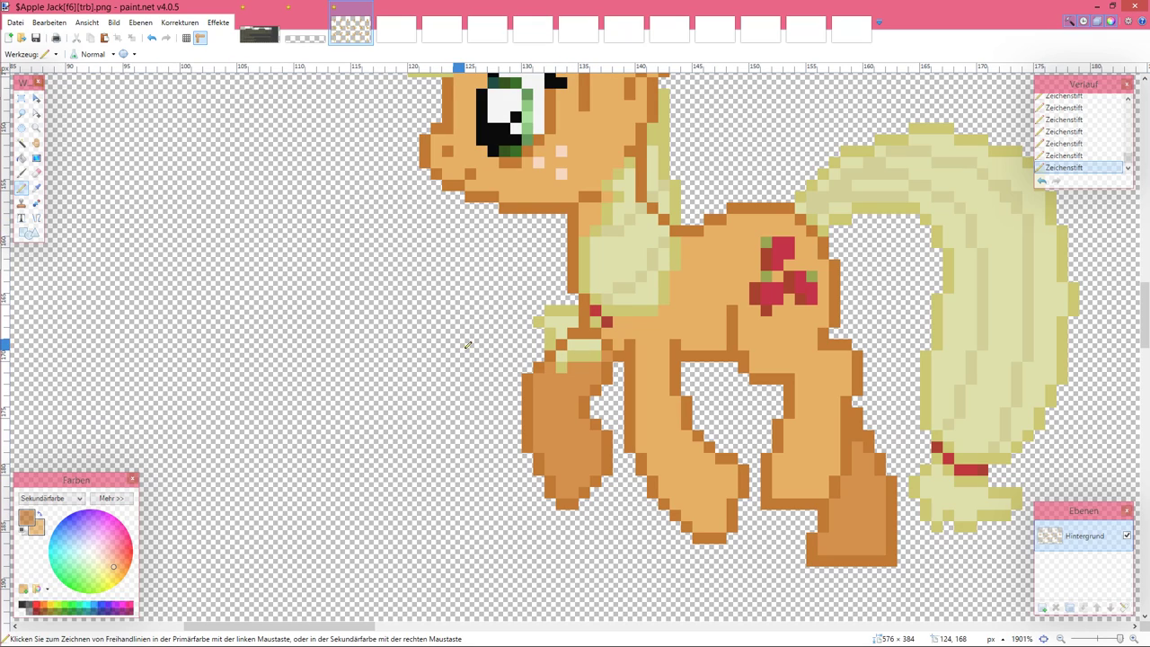
Step: Pick the second pony's raised-leg orange as the secondary colour and undo the last outline strokes over the mane tuft
key("k")
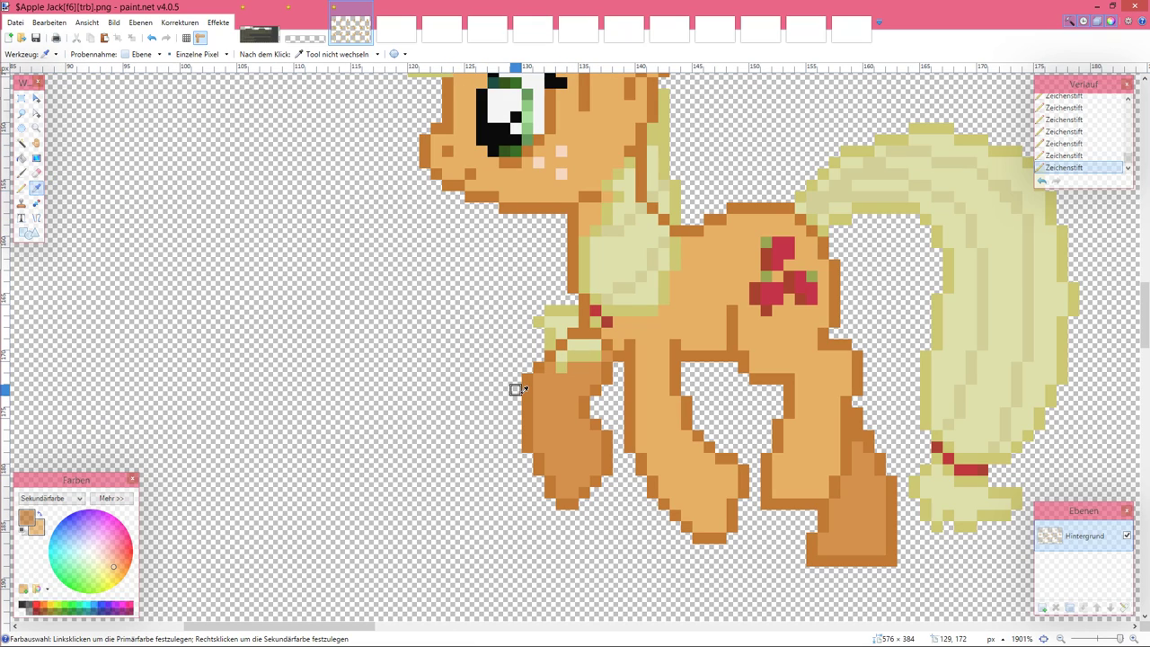
right_click(570, 392)
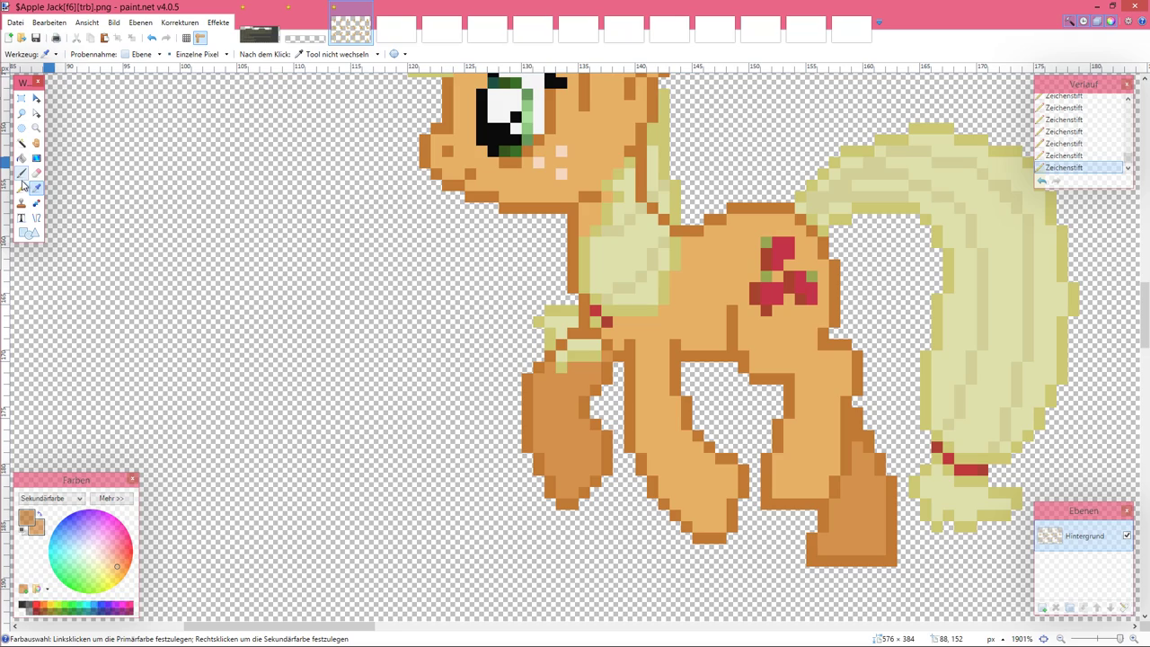
left_click(24, 188)
key("ctrl+z")
key("ctrl+z")
key("ctrl+z")
key("ctrl+z")
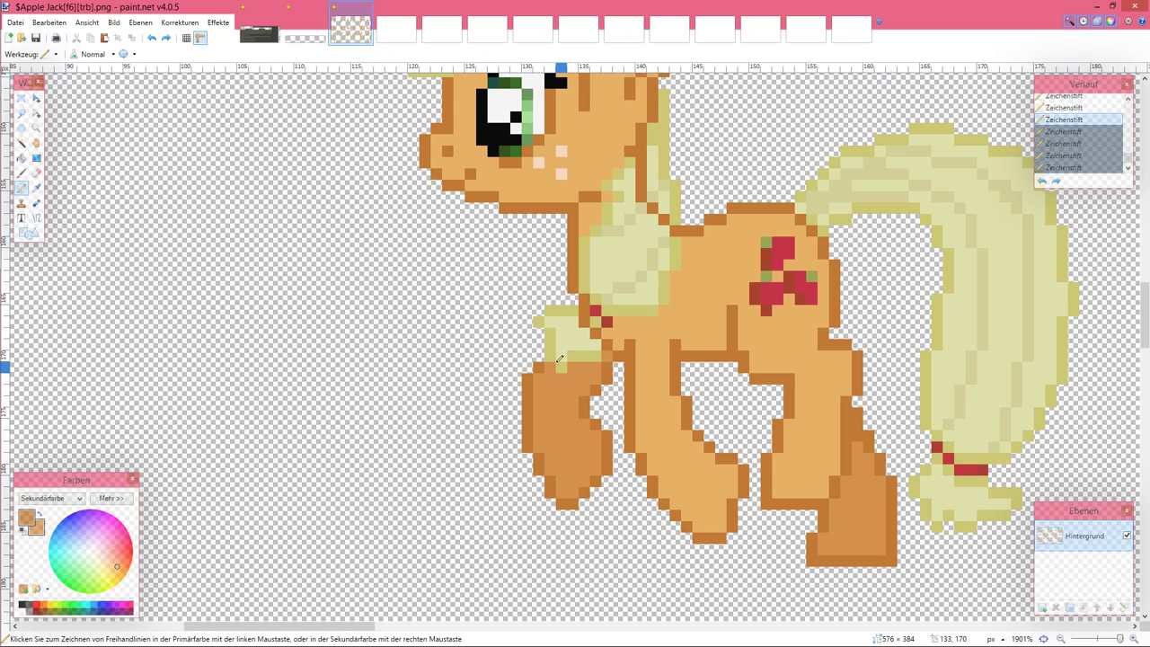
Step: Redraw the second pony's raised-leg outline over the mane tuft and fill the upper leg beneath it with the darker orange
key("ctrl+z")
key("ctrl+y")
left_click(553, 355)
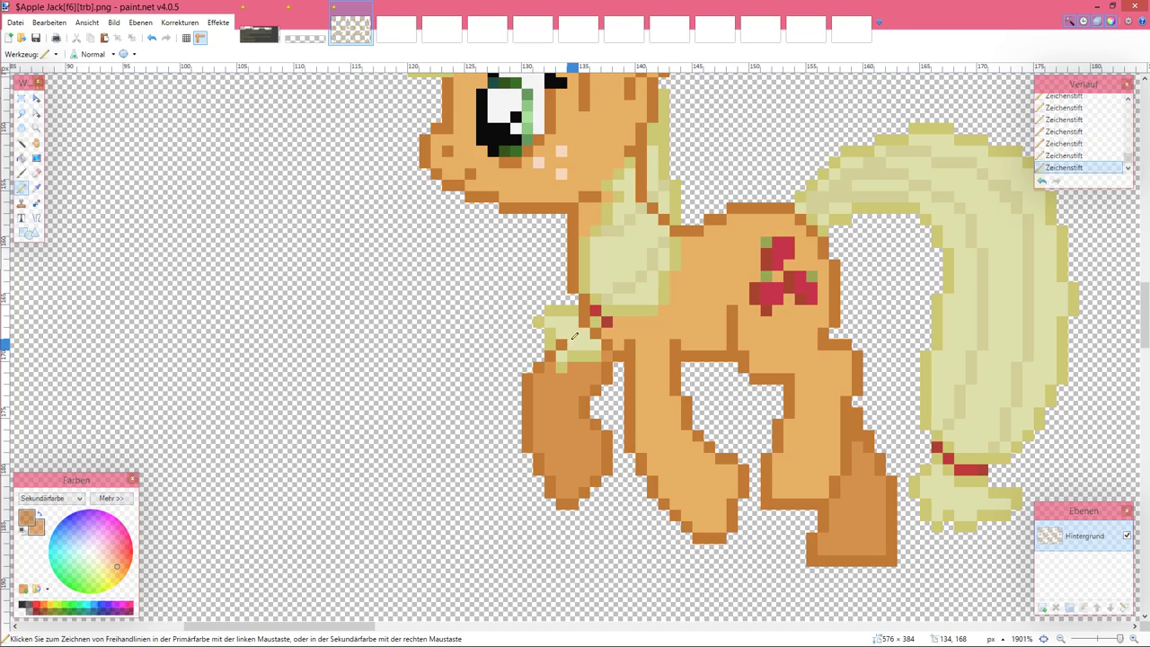
key("ctrl+z")
key("ctrl+y")
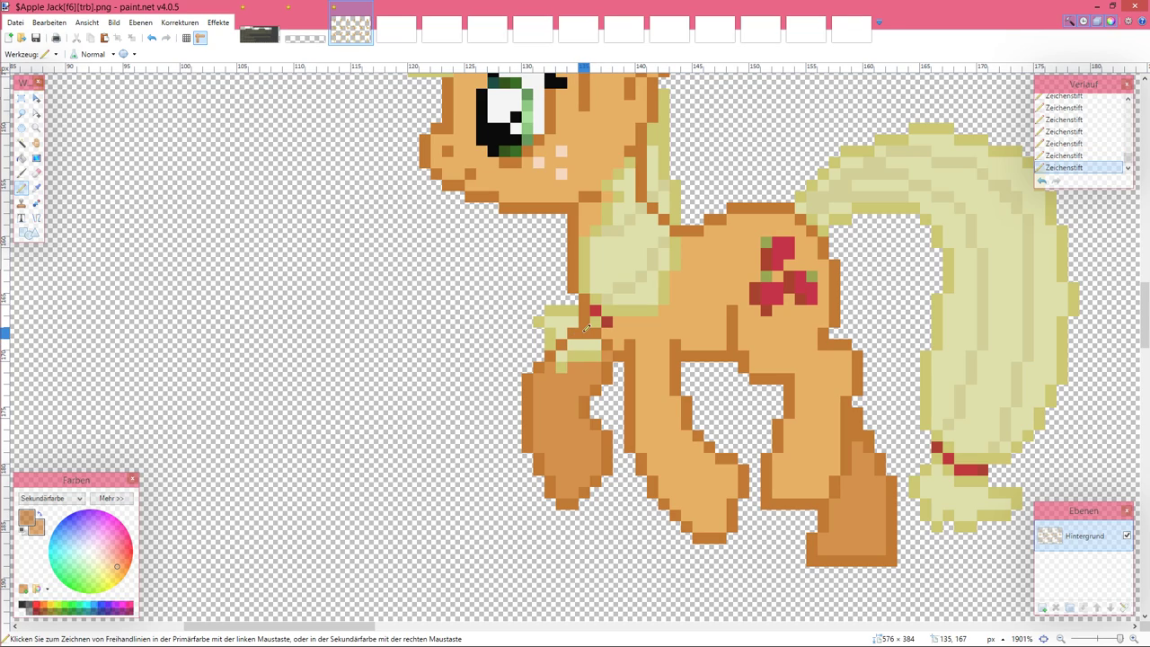
mouse_move(563, 365)
left_mouse_down()
mouse_move(595, 342)
mouse_move(581, 344)
left_mouse_up()
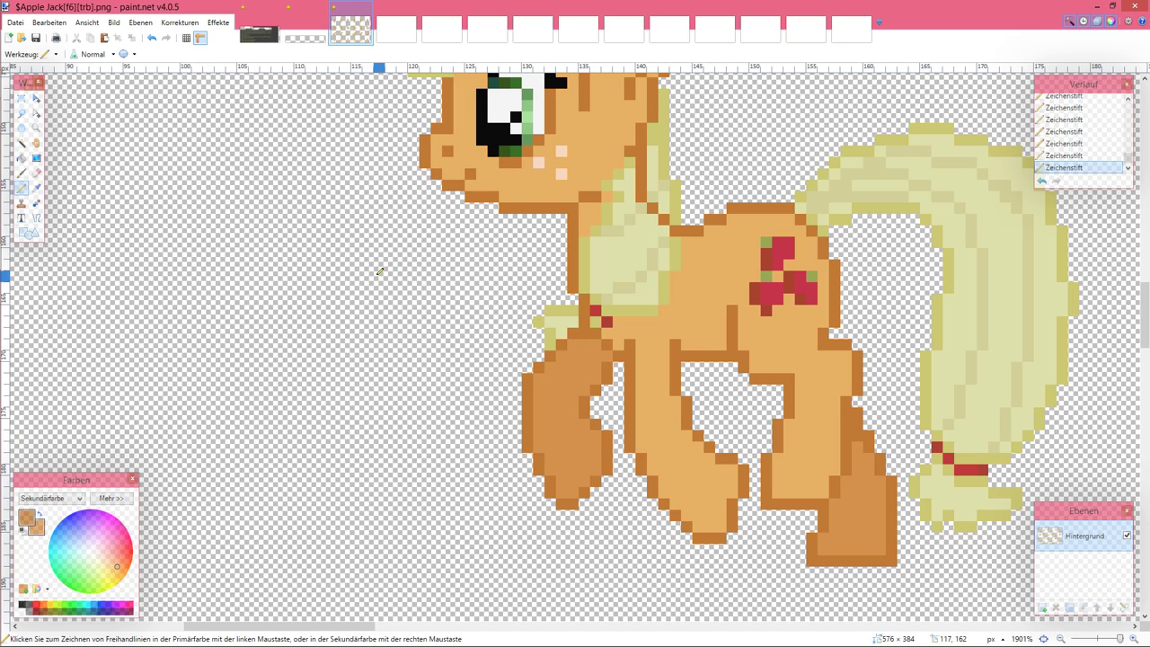
scroll(380, 271, "left", 10)
scroll(382, 274, "right", 10)
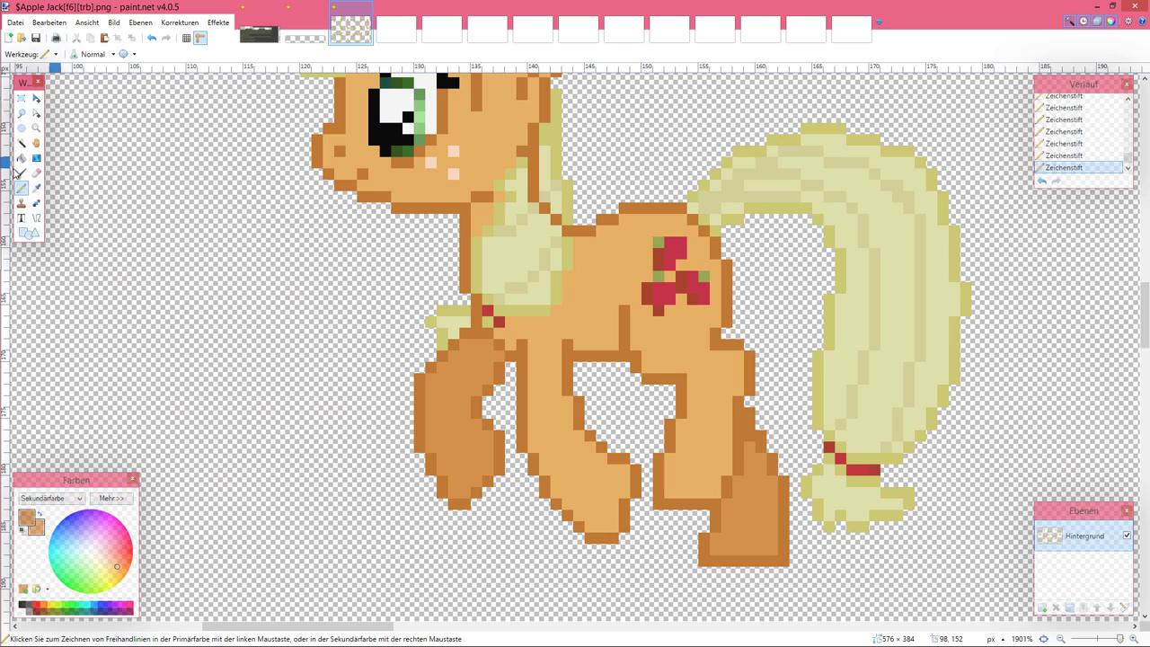
Step: Pick the light body orange as the secondary colour and paint over the second pony's remaining neck mane and red hair tie
left_click(33, 187)
right_click(476, 221)
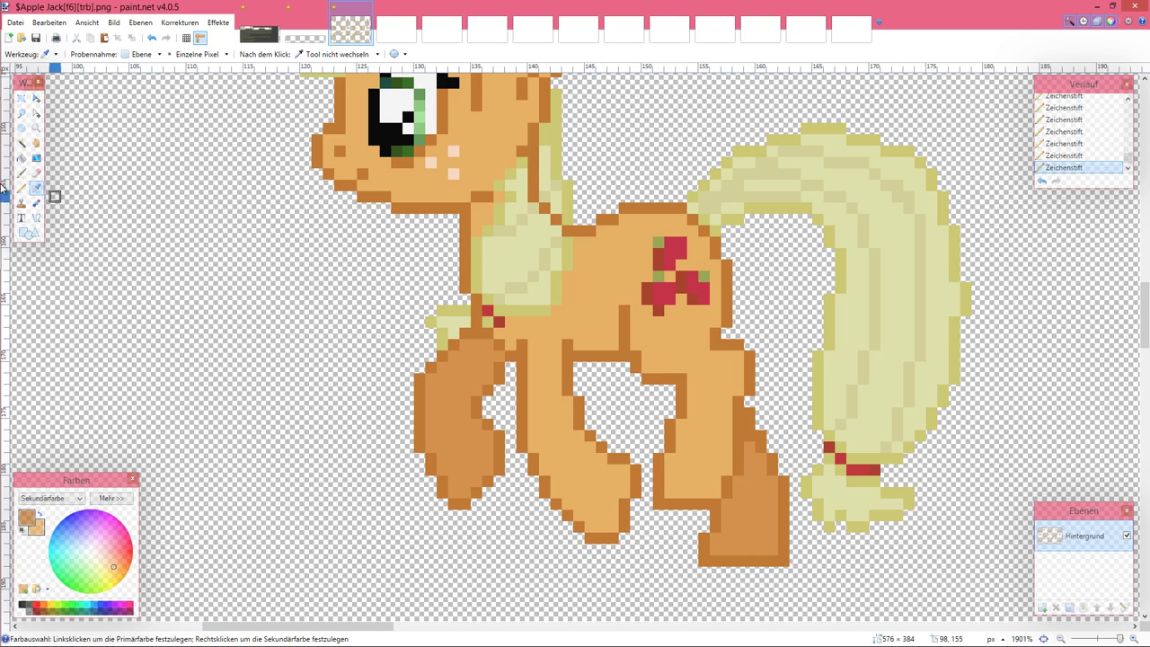
mouse_move(39, 180)
key("p")
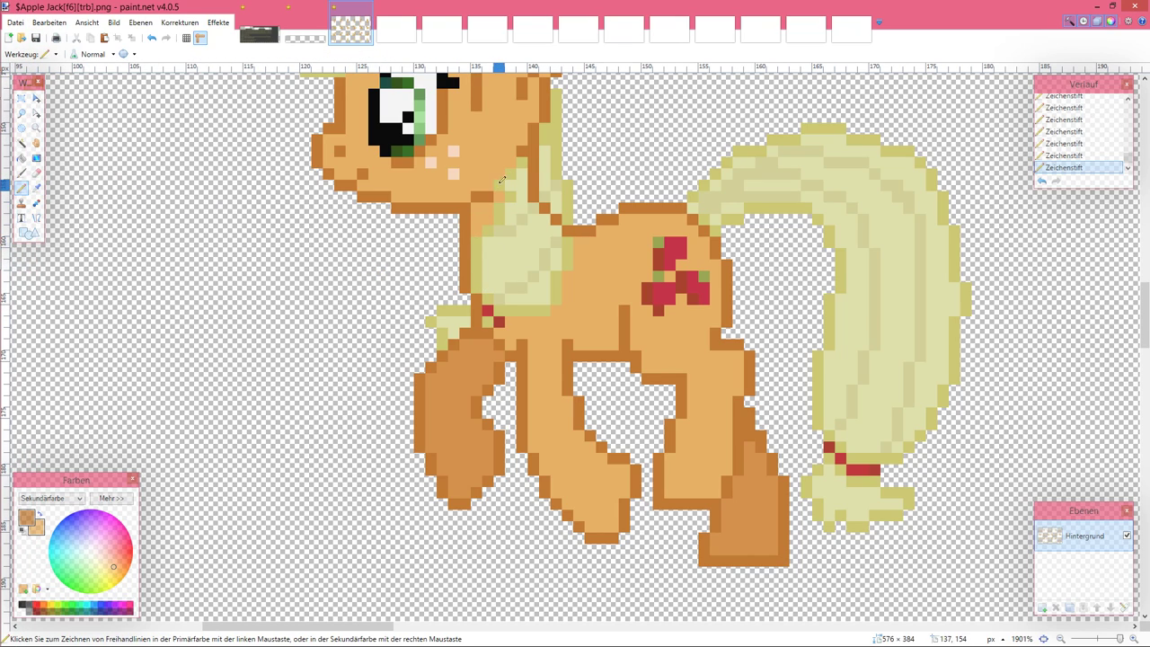
mouse_move(528, 159)
left_mouse_down()
mouse_move(525, 207)
mouse_move(557, 236)
left_mouse_up()
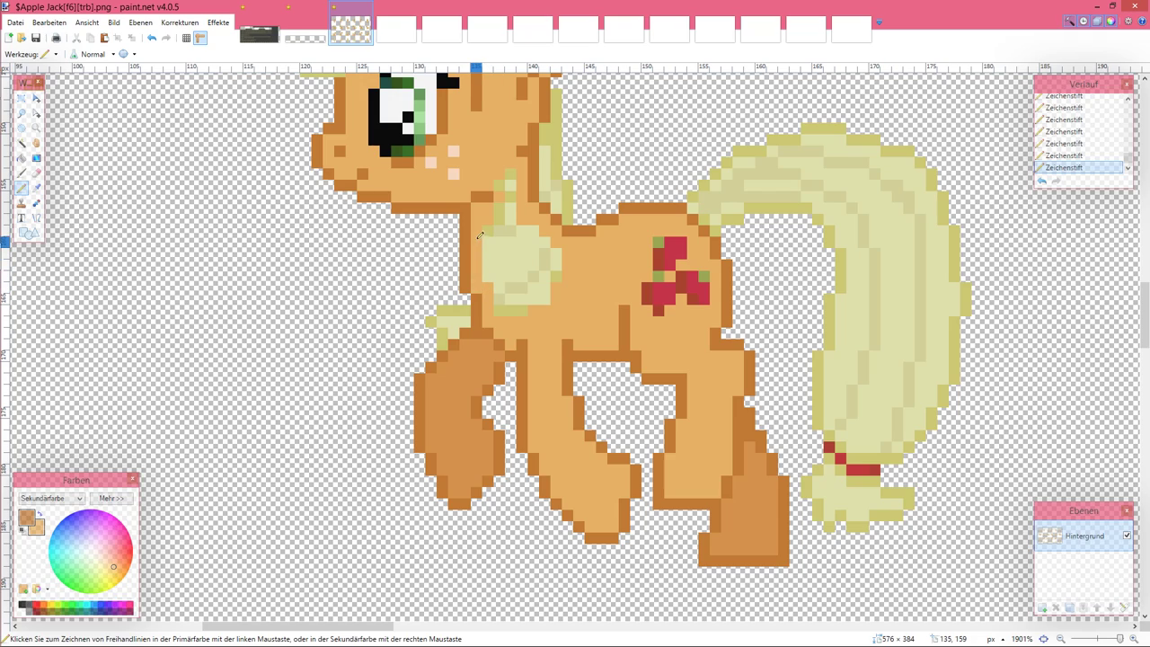
mouse_move(504, 184)
left_mouse_down()
mouse_move(518, 232)
mouse_move(536, 244)
mouse_move(490, 246)
mouse_move(556, 251)
mouse_move(552, 263)
mouse_move(498, 262)
mouse_move(501, 274)
mouse_move(556, 272)
mouse_move(501, 284)
mouse_move(541, 294)
mouse_move(506, 305)
mouse_move(537, 310)
left_mouse_up()
Step: Draw the third pony's chest outline over the red hair tie and its neck outline across the mane in dark orange
scroll(537, 310, "down", 4)
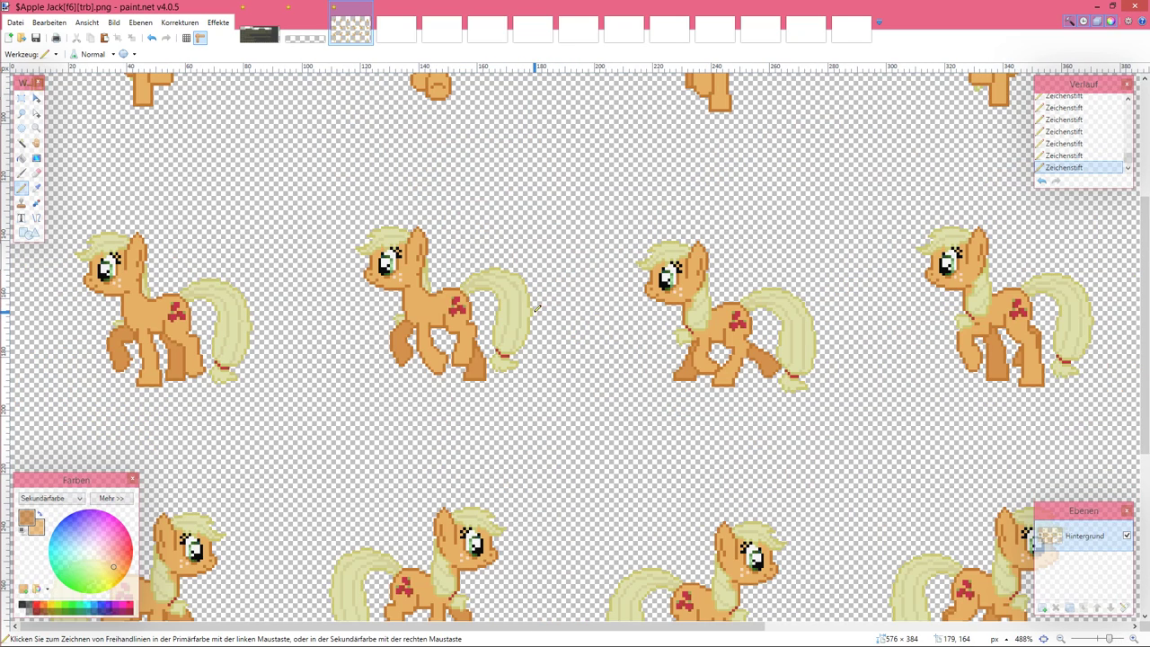
scroll(541, 308, "down", 1)
scroll(575, 328, "up", 5)
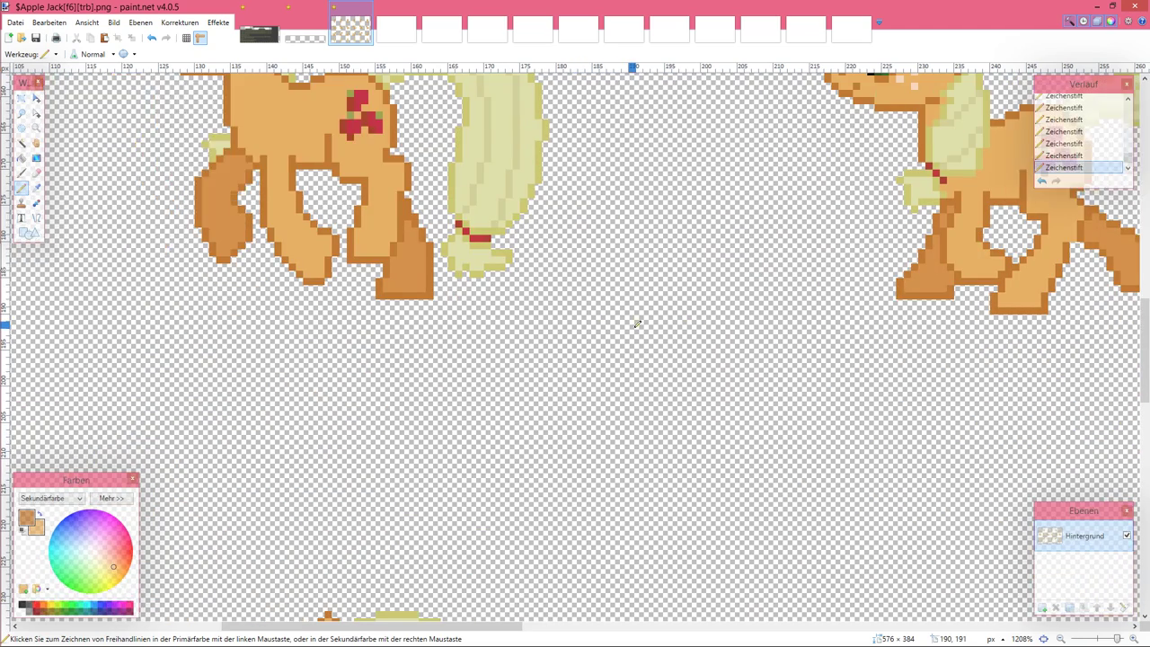
scroll(634, 320, "up", 1)
scroll(518, 266, "up", 2)
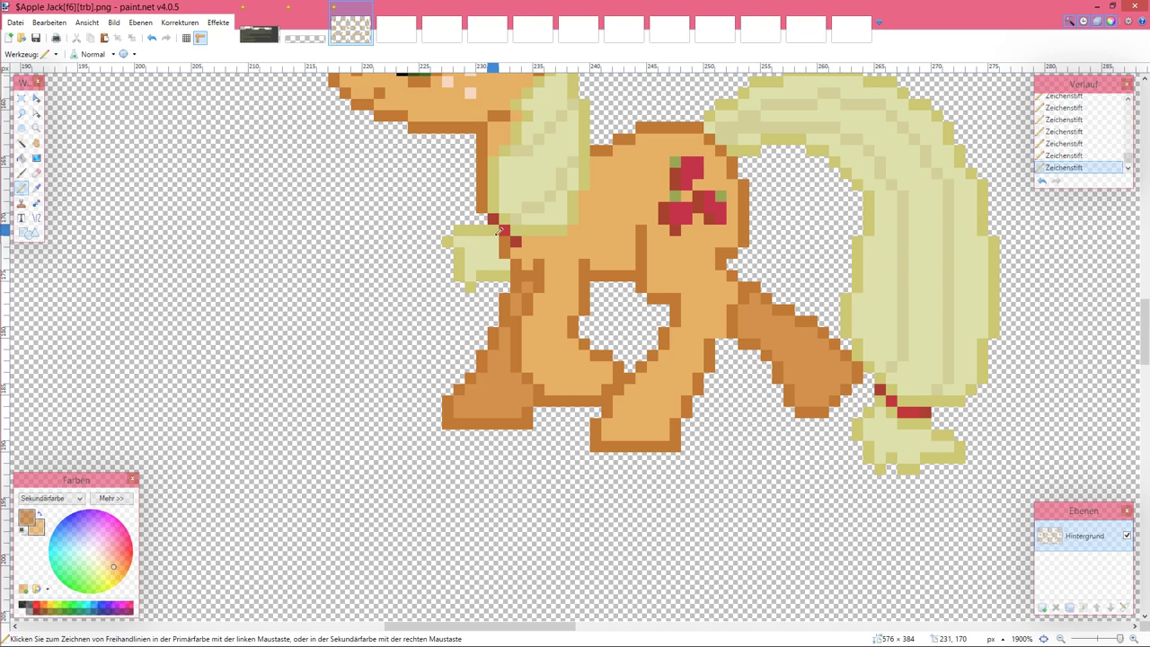
scroll(521, 216, "up", 2)
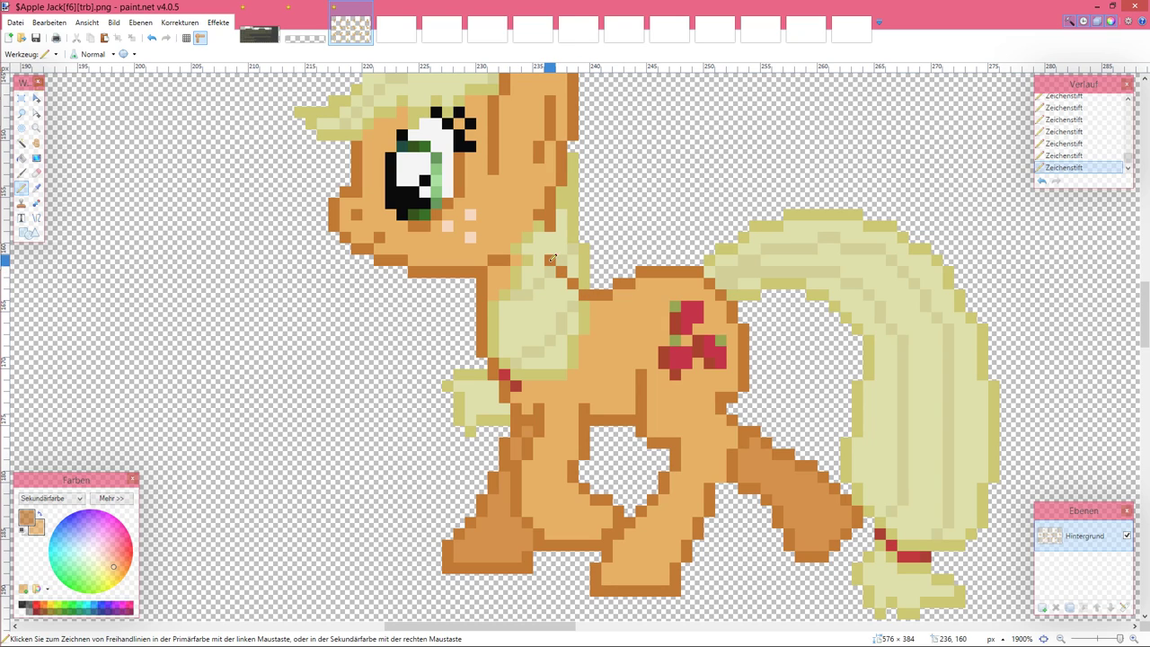
Step: Finish the third pony's back-of-head outline and fill the mane and hair tie inside the neck with light body orange
scroll(550, 242, "down", 1)
scroll(550, 243, "up", 2)
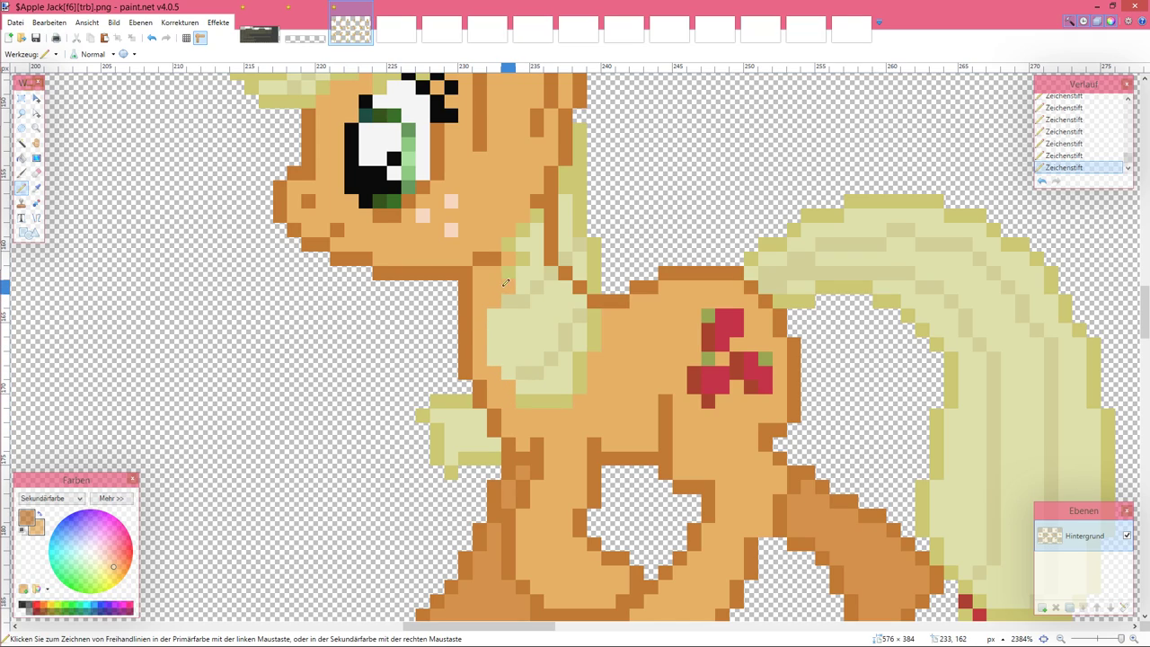
mouse_move(539, 247)
left_mouse_down()
mouse_move(601, 325)
mouse_move(589, 334)
mouse_move(549, 300)
mouse_move(525, 244)
mouse_move(525, 286)
mouse_move(563, 304)
mouse_move(509, 300)
mouse_move(499, 320)
mouse_move(588, 328)
mouse_move(498, 341)
mouse_move(624, 348)
mouse_move(505, 354)
mouse_move(584, 364)
mouse_move(516, 390)
mouse_move(532, 398)
mouse_move(564, 389)
left_mouse_up()
Step: Draw the fourth pony's chest outline over the red hair tie and the raised leg's upper outline over the mane tuft
scroll(558, 388, "down", 3)
scroll(556, 388, "up", 3)
scroll(556, 389, "right", 6)
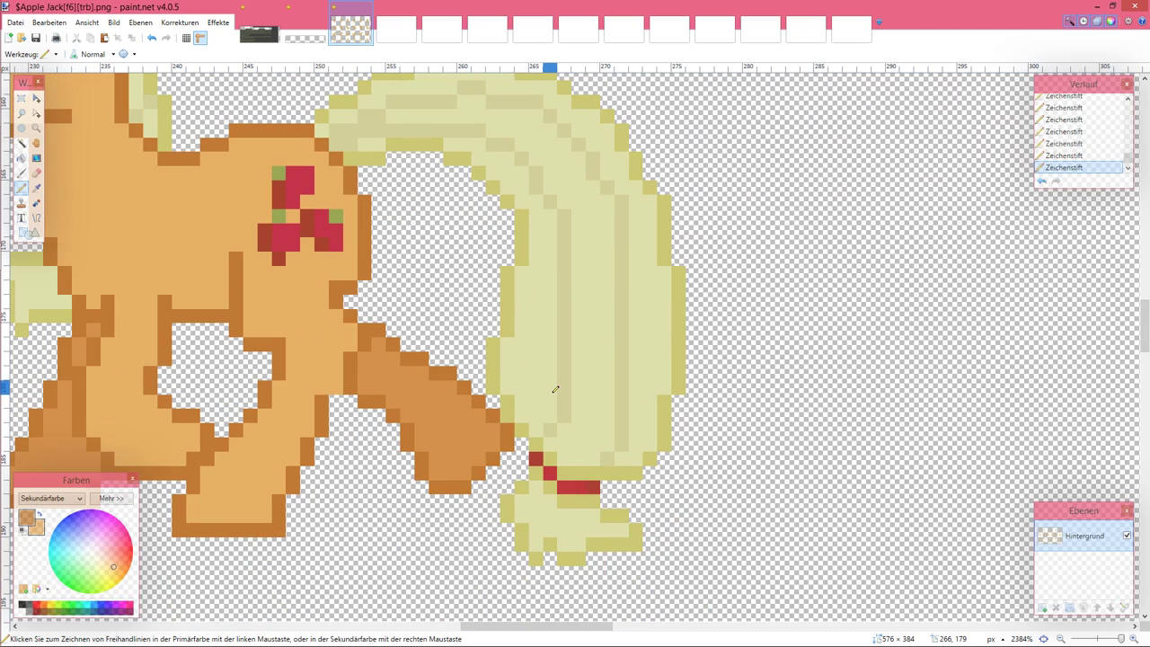
scroll(555, 388, "right", 18)
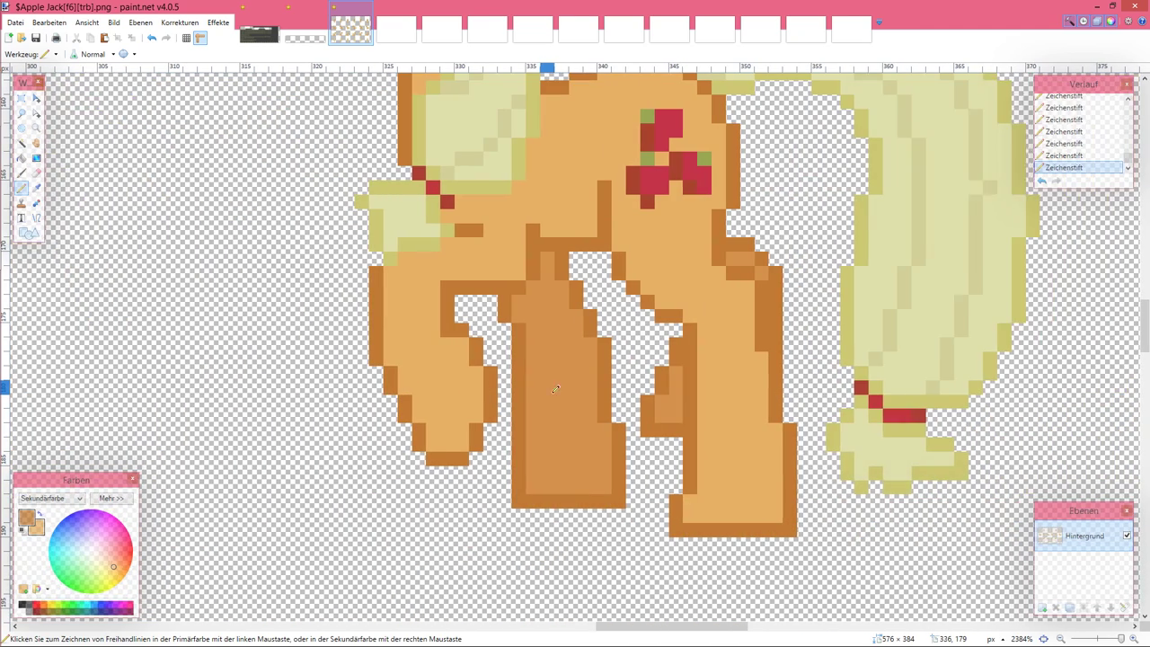
scroll(555, 388, "up", 5)
scroll(555, 389, "down", 1)
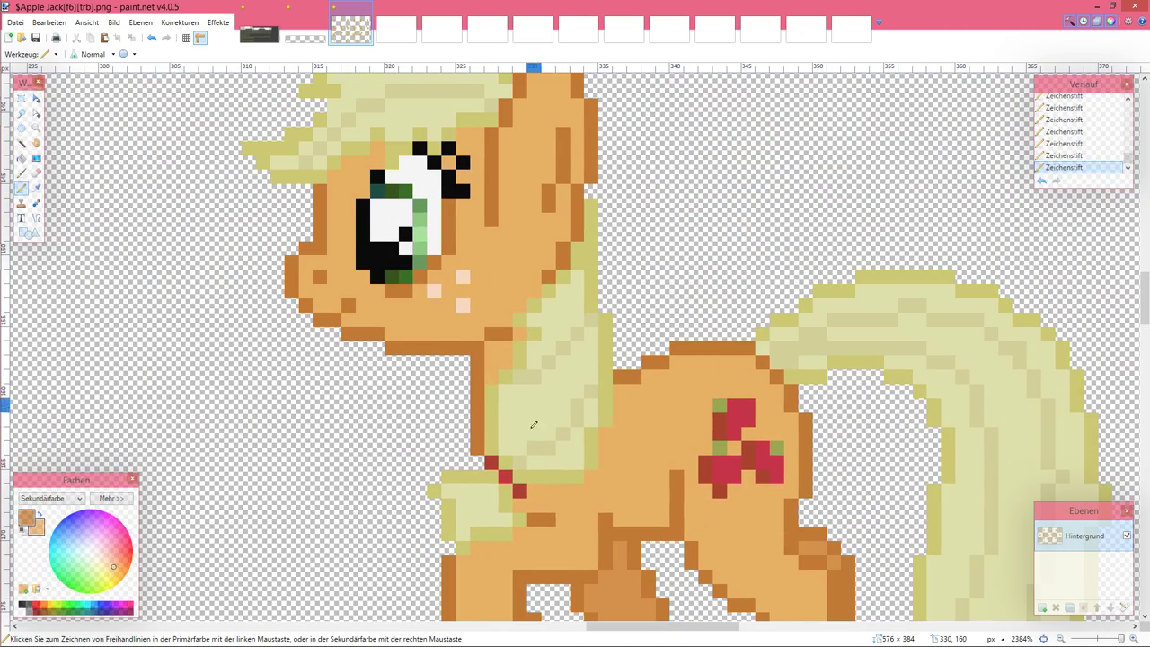
scroll(509, 466, "up", 1)
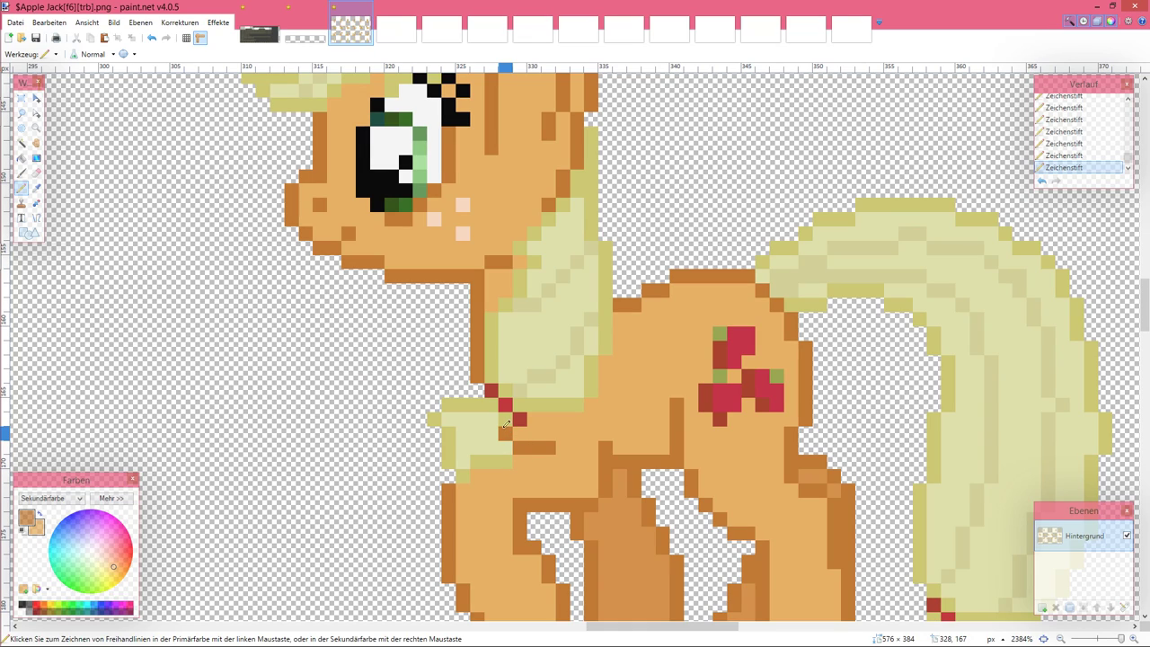
scroll(503, 415, "down", 1)
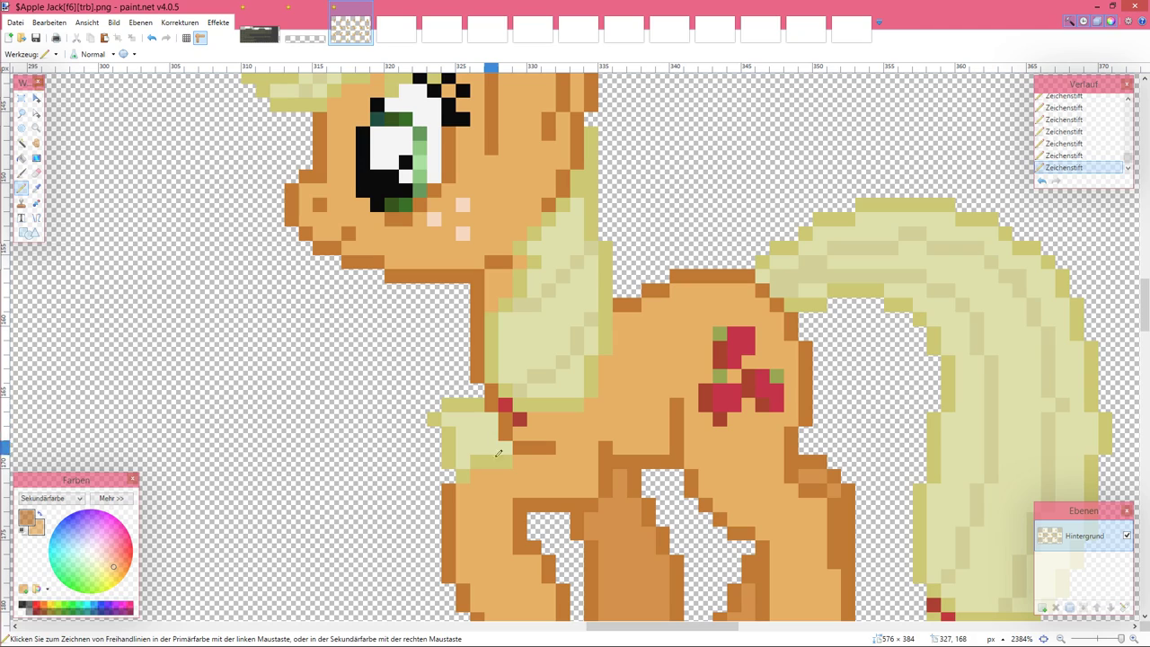
scroll(471, 468, "up", 1)
left_click_drag(464, 471, 501, 458)
Step: Redraw the fourth pony's upper leg outline, add the back-of-neck outline, and fill the neck mane with light body orange
scroll(506, 457, "down", 3)
scroll(509, 398, "down", 4)
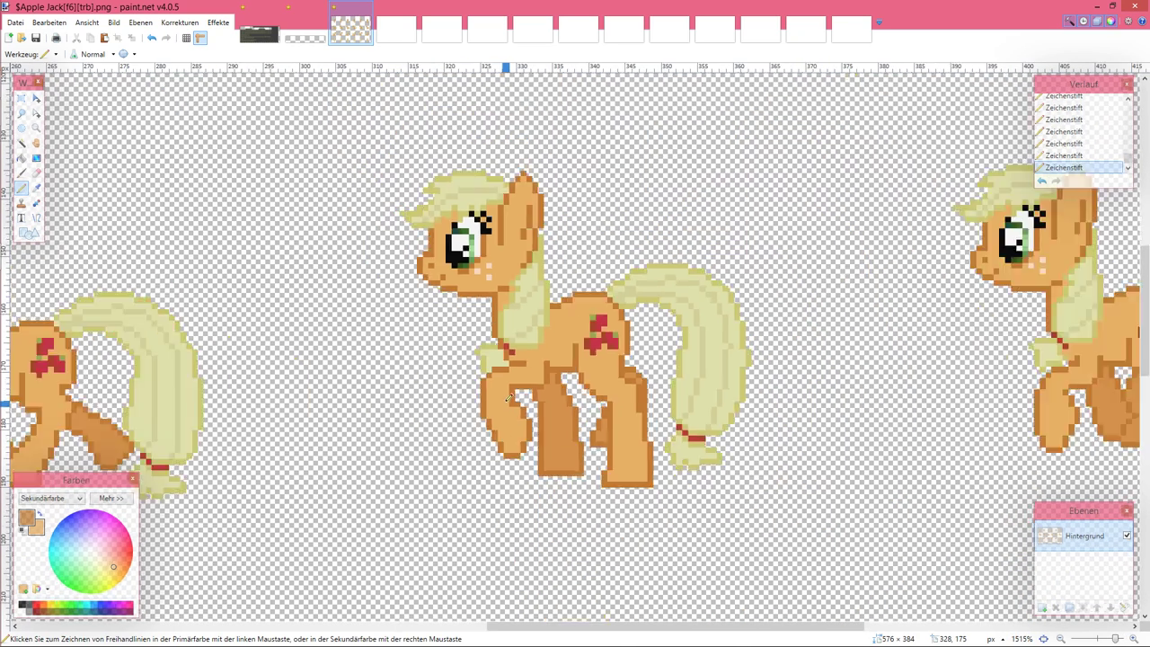
scroll(509, 398, "up", 3)
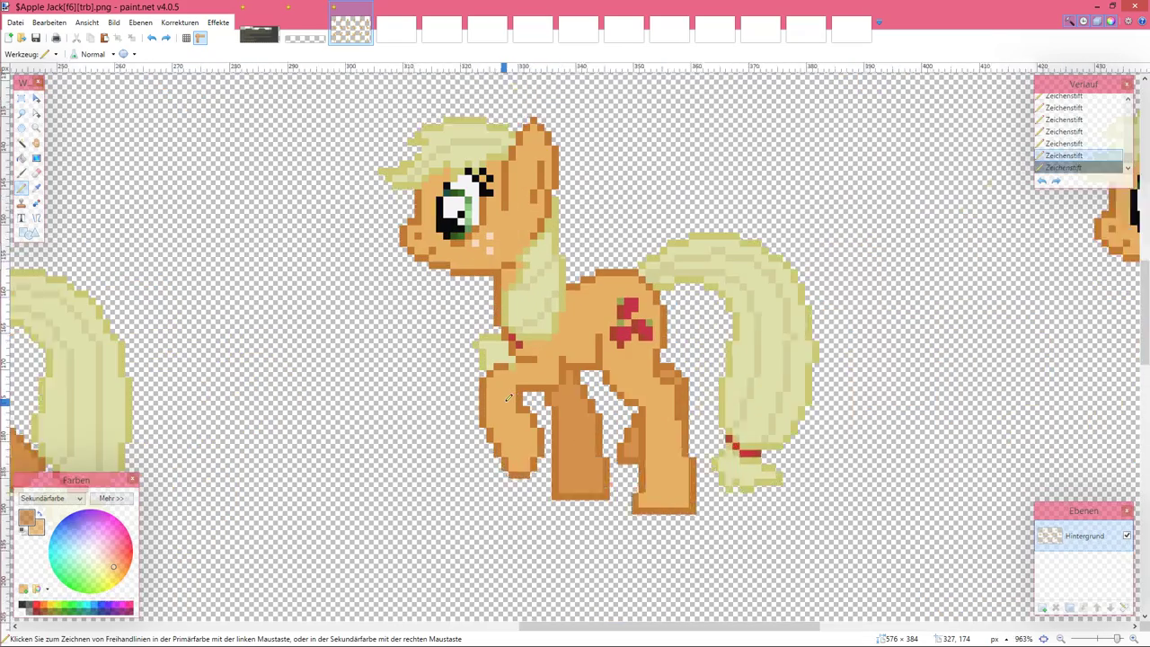
scroll(514, 346, "down", 4)
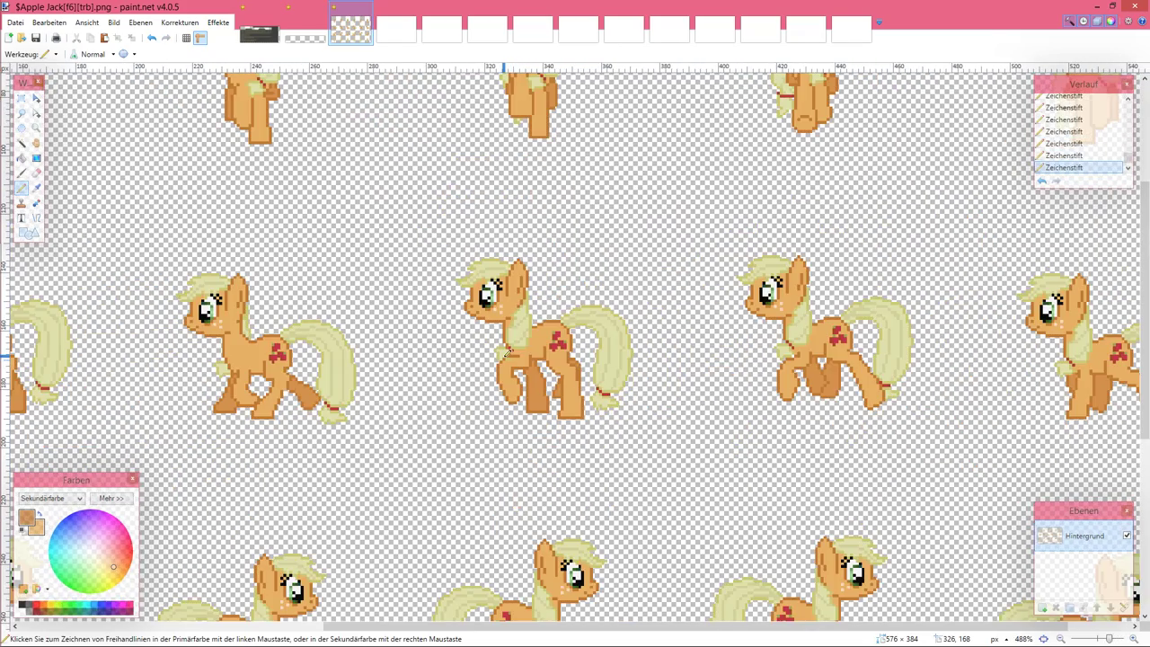
scroll(675, 362, "up", 5)
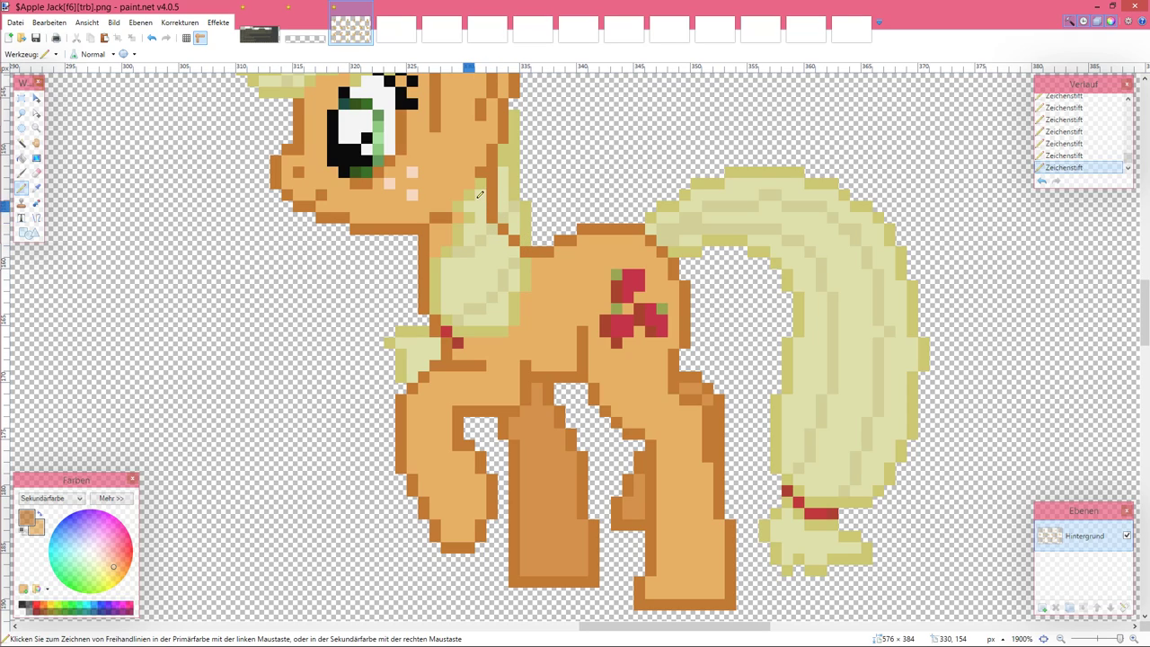
mouse_move(514, 251)
left_mouse_down()
mouse_move(531, 262)
mouse_move(505, 326)
left_mouse_up()
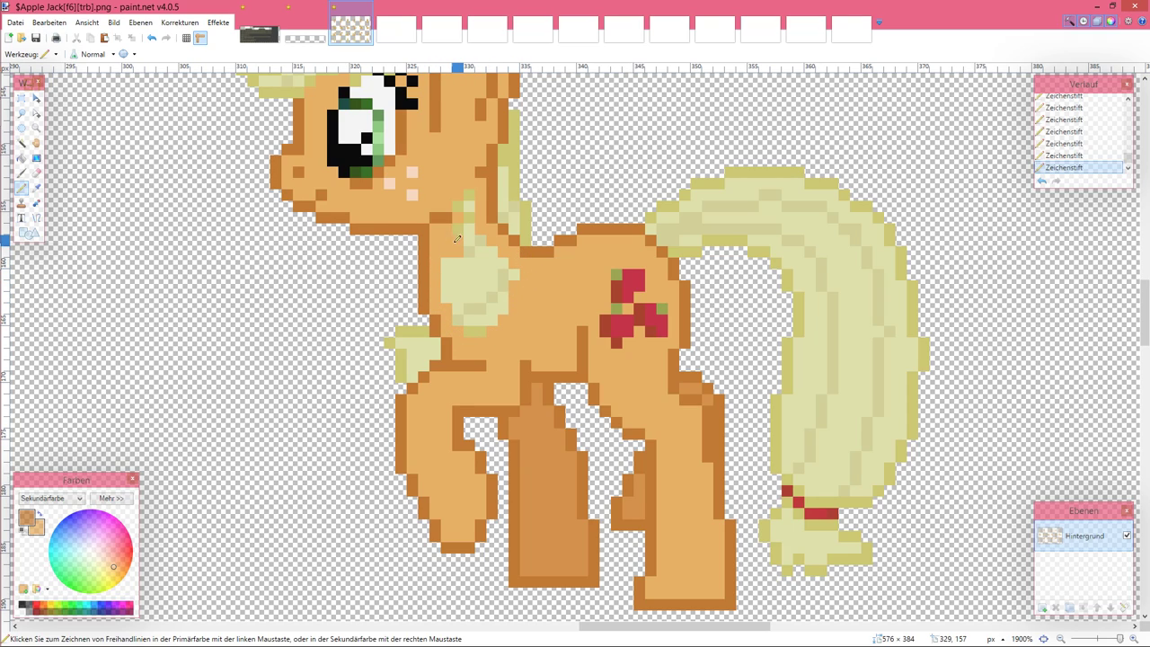
mouse_move(464, 195)
left_mouse_down()
mouse_move(469, 234)
mouse_move(495, 252)
mouse_move(505, 286)
mouse_move(485, 321)
mouse_move(458, 316)
mouse_move(447, 292)
mouse_move(471, 262)
mouse_move(493, 274)
mouse_move(490, 305)
mouse_move(476, 316)
mouse_move(458, 298)
mouse_move(481, 275)
mouse_move(469, 287)
left_mouse_up()
Step: Draw the fifth pony's chest outline in dark orange over the mane edge and red hair tie
scroll(482, 287, "right", 2)
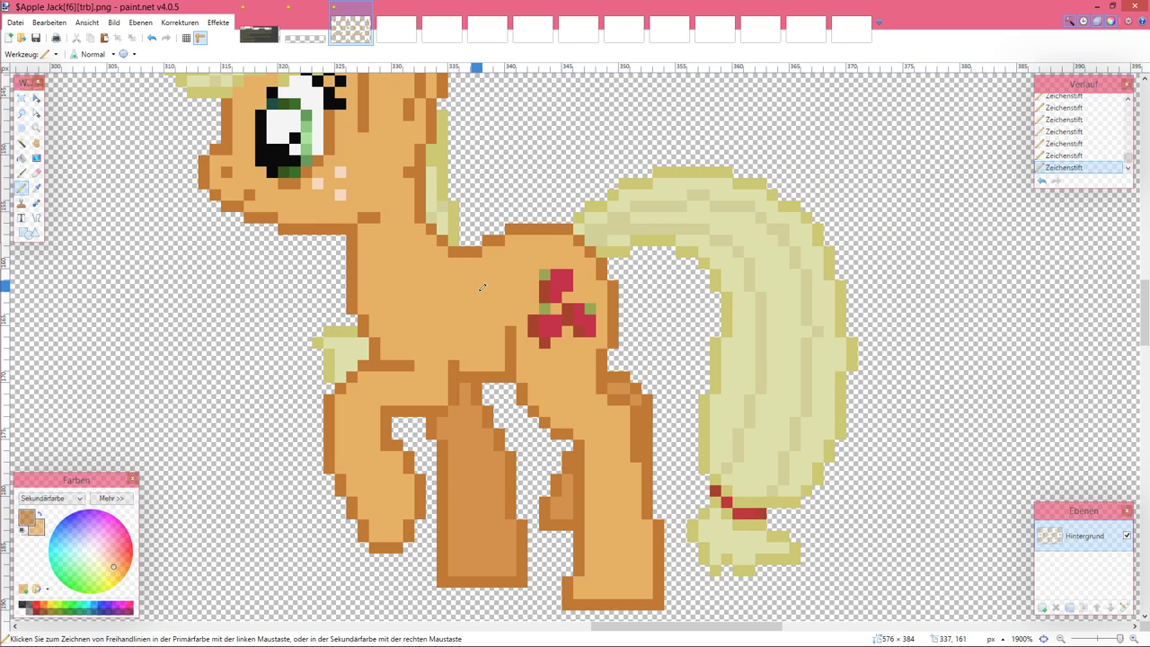
scroll(483, 287, "down", 8)
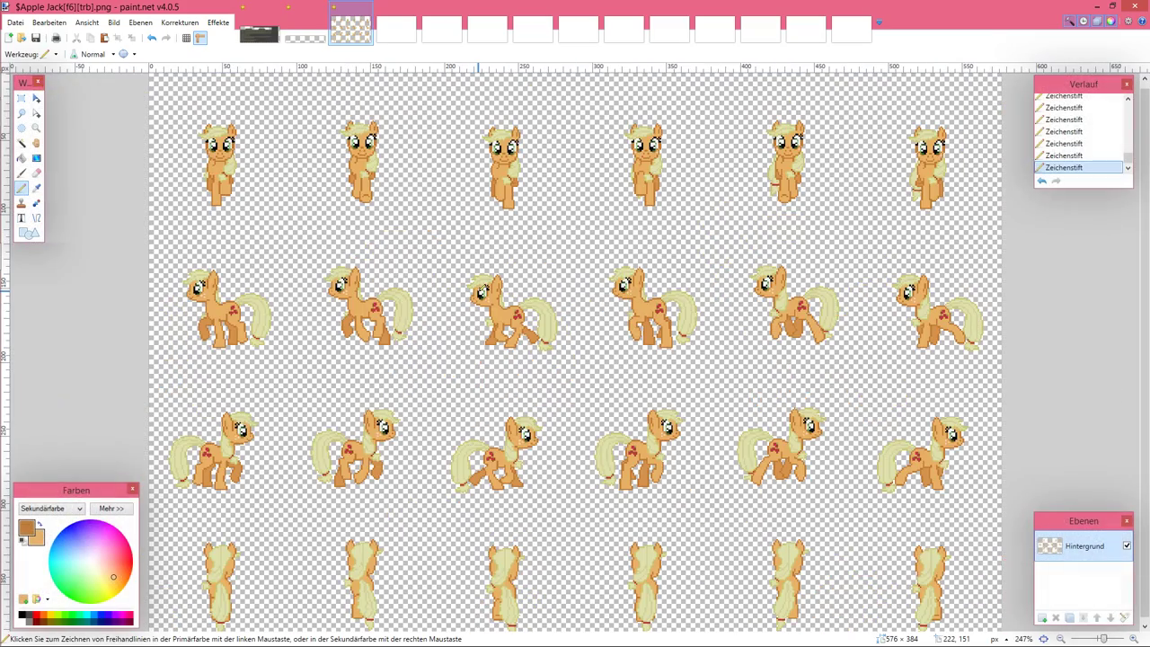
scroll(555, 312, "up", 3)
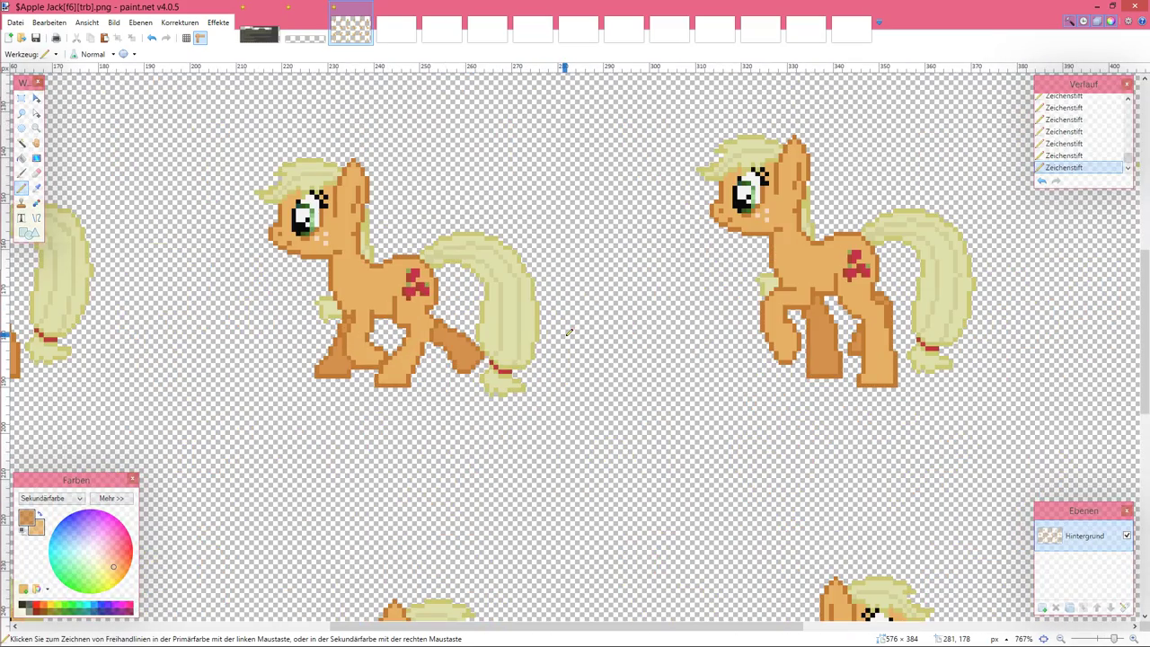
scroll(571, 331, "up", 2)
scroll(606, 329, "right", 2)
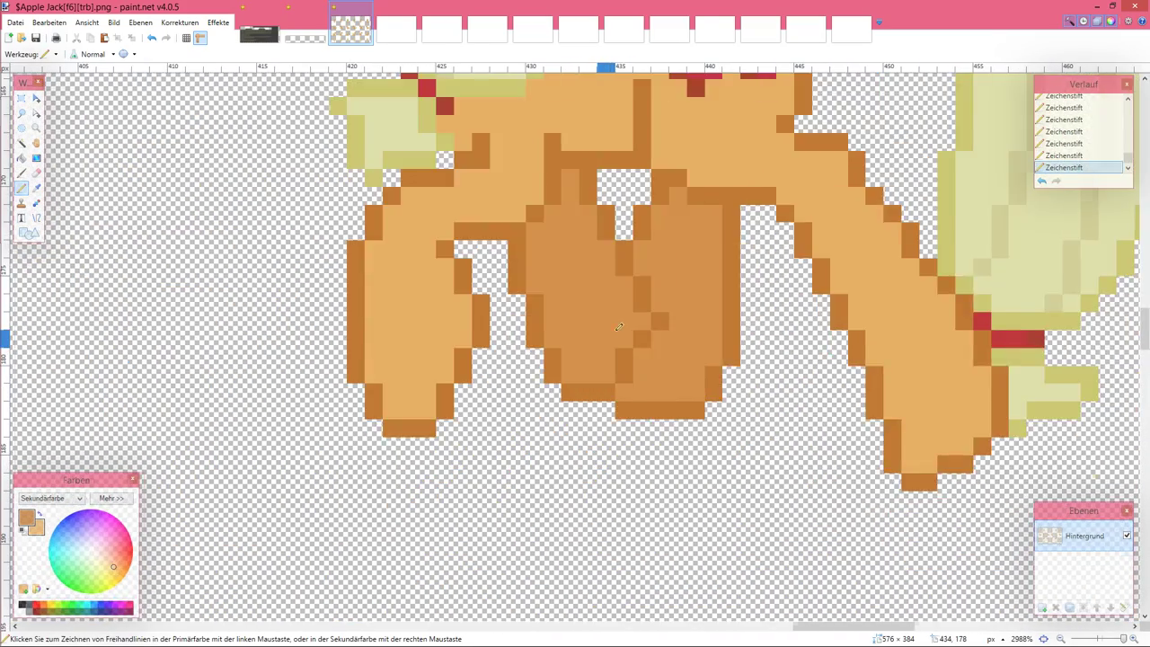
scroll(488, 394, "down", 2)
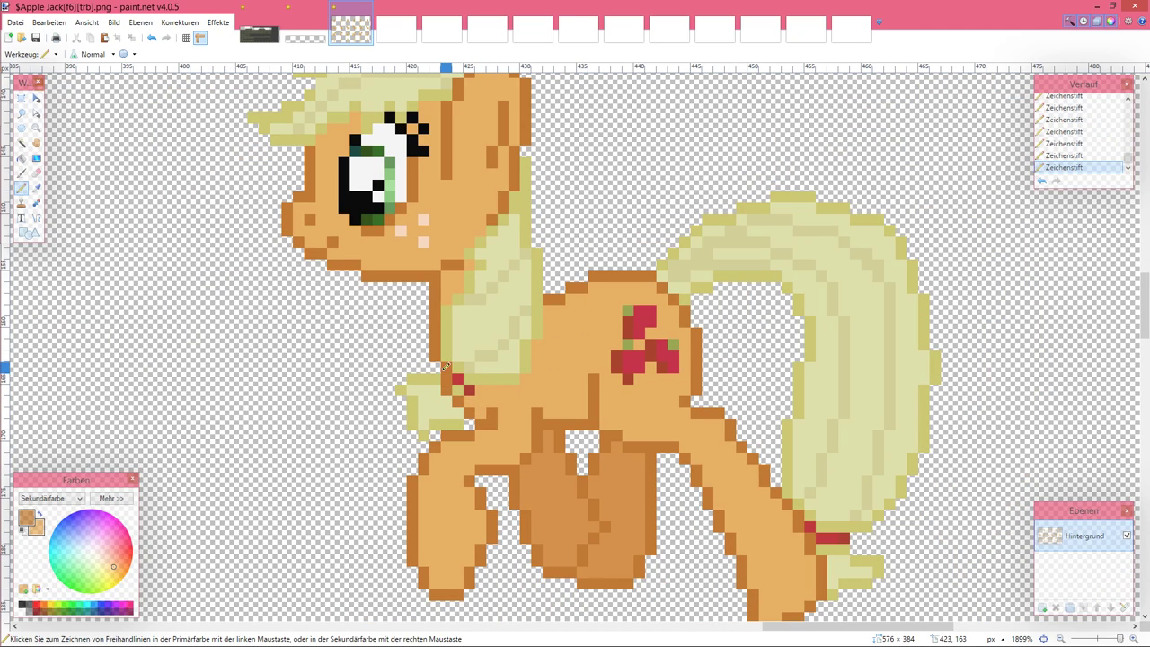
scroll(469, 384, "down", 2)
scroll(481, 393, "up", 2)
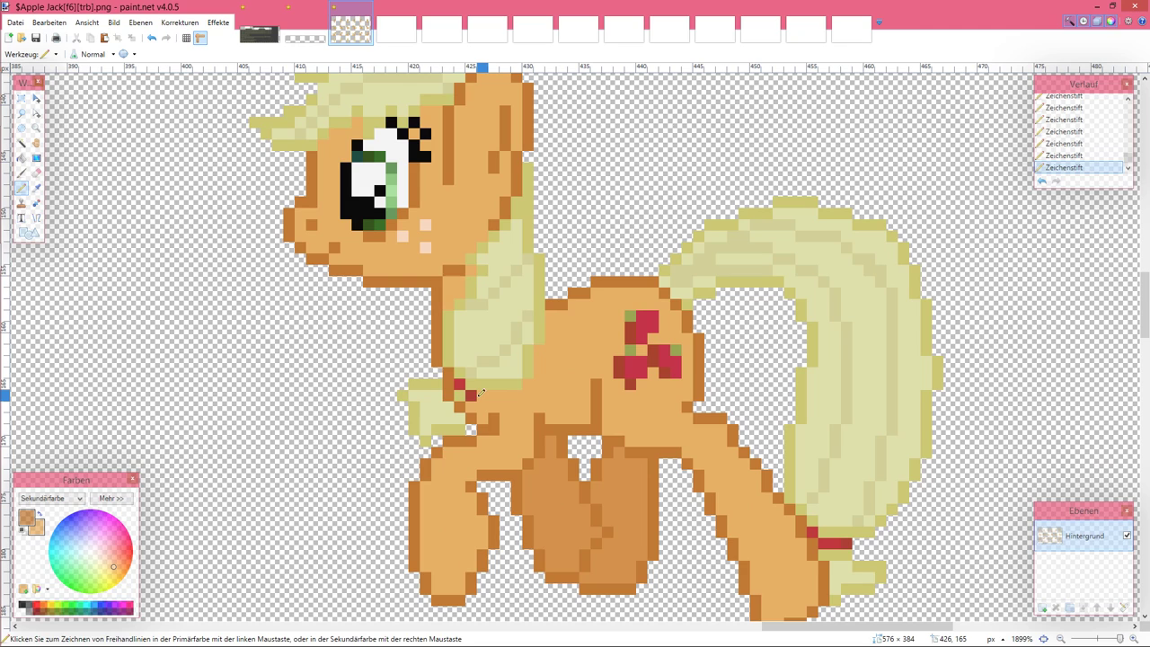
Step: Outline the fifth pony's back of head and neck over the mane and fill the neck with light body orange
scroll(482, 393, "down", 3)
scroll(487, 393, "up", 3)
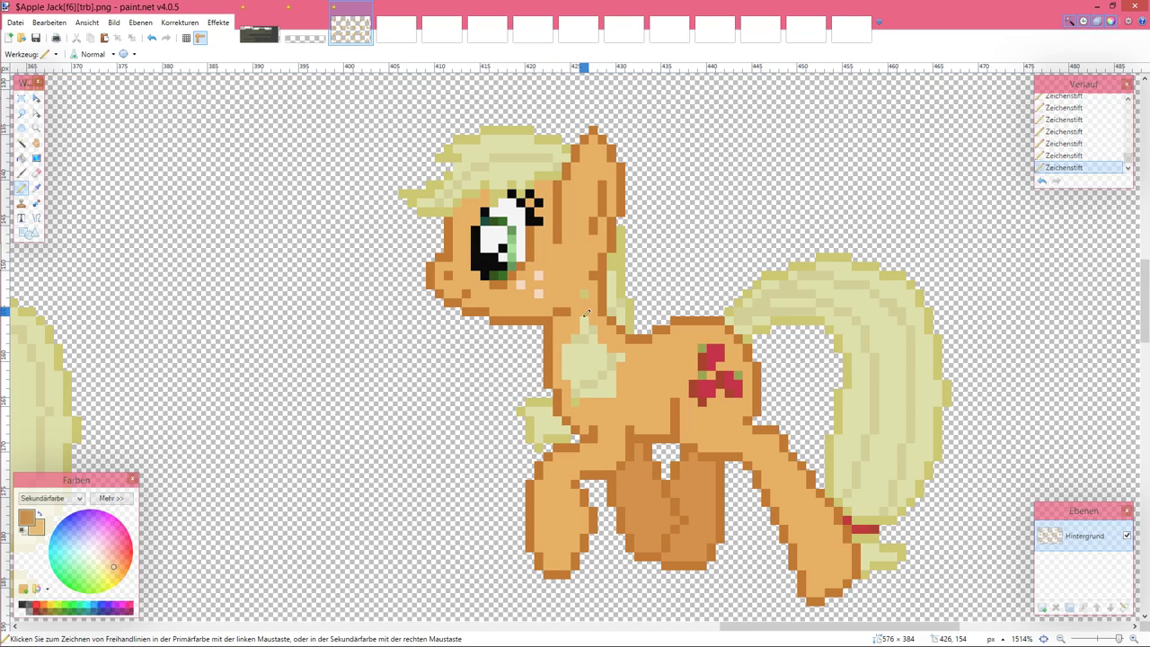
mouse_move(600, 337)
left_mouse_down()
mouse_move(616, 362)
mouse_move(613, 380)
mouse_move(584, 393)
mouse_move(598, 395)
mouse_move(565, 370)
mouse_move(616, 369)
mouse_move(575, 364)
mouse_move(598, 355)
mouse_move(566, 348)
mouse_move(576, 335)
left_mouse_up()
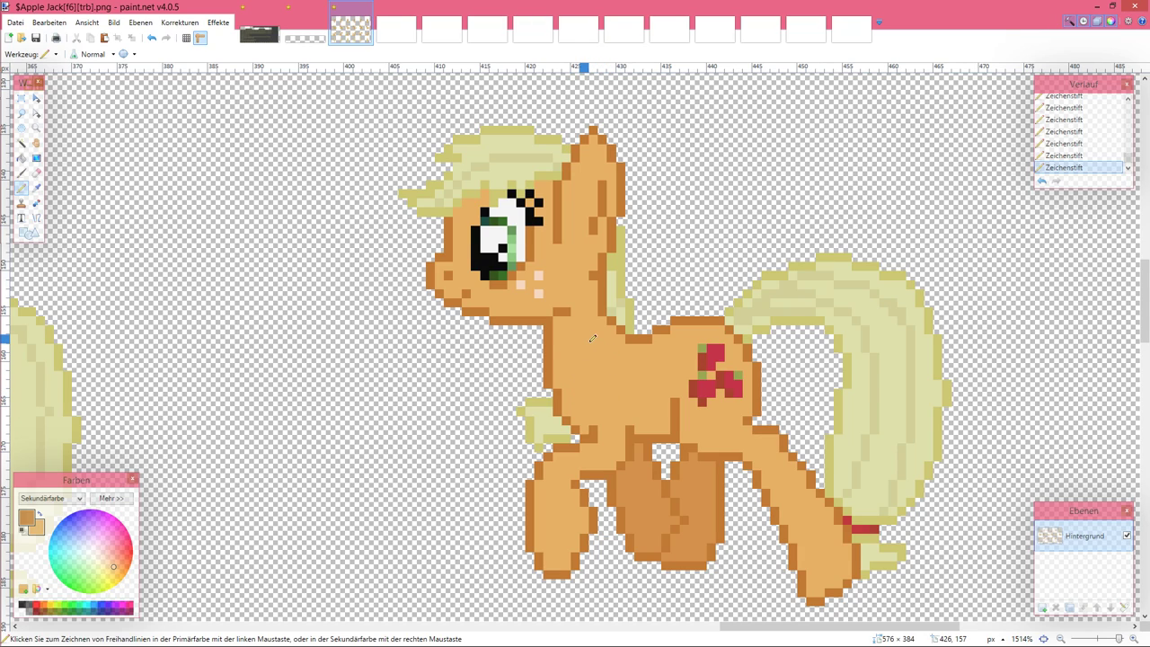
Step: Select an 11 × 8 pixel rectangle over the lower part of the fourth pony's tail
scroll(592, 338, "down", 1)
scroll(595, 336, "right", 2)
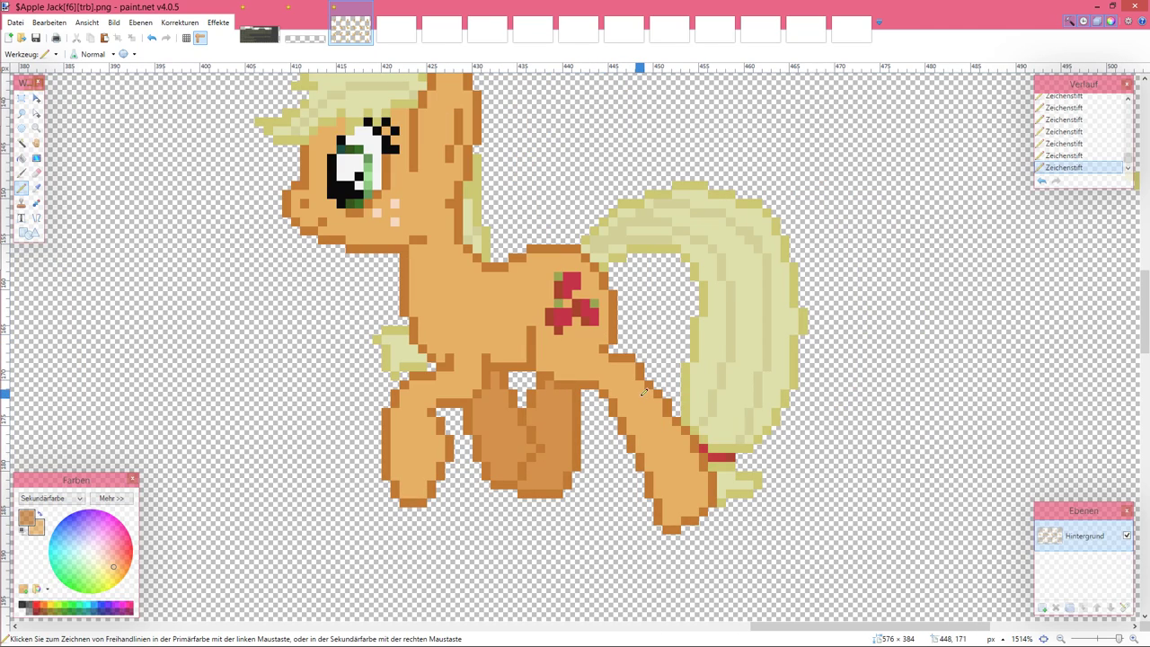
scroll(643, 392, "up", 1)
scroll(643, 398, "down", 1)
scroll(641, 397, "left", 4)
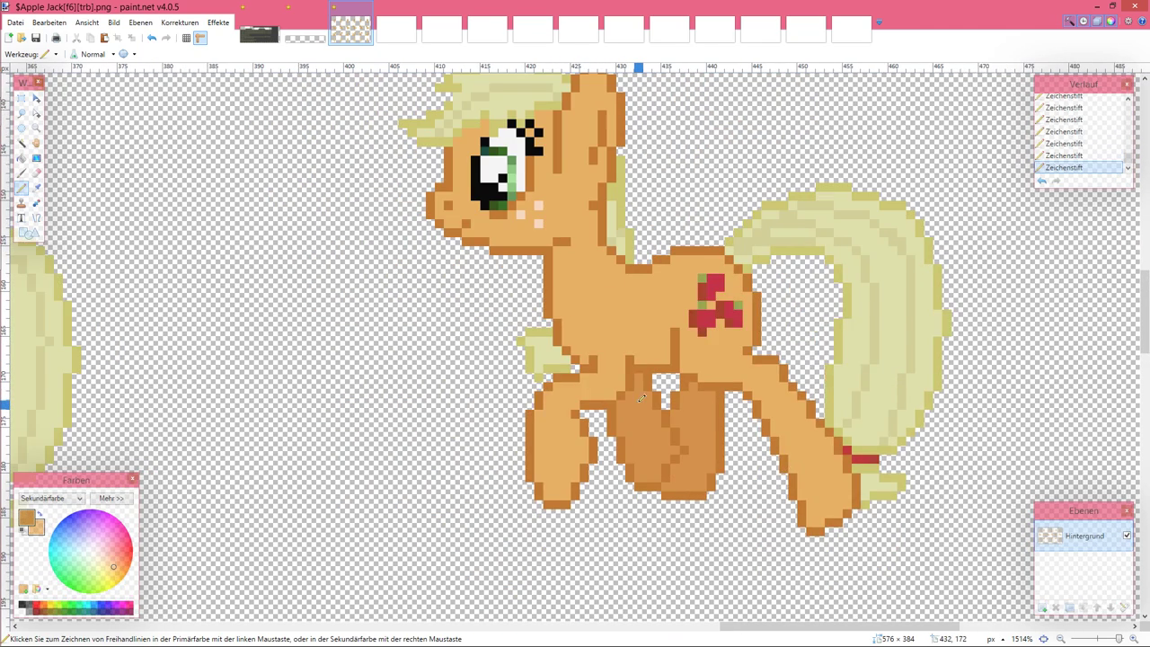
scroll(638, 395, "down", 1)
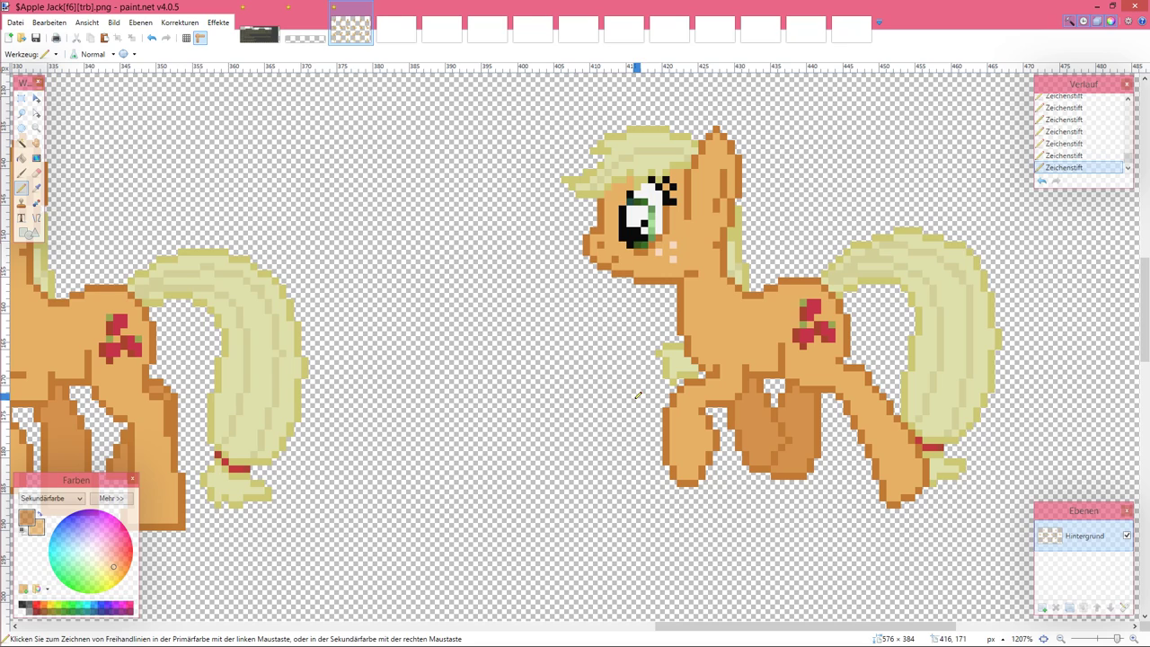
scroll(575, 468, "down", 3)
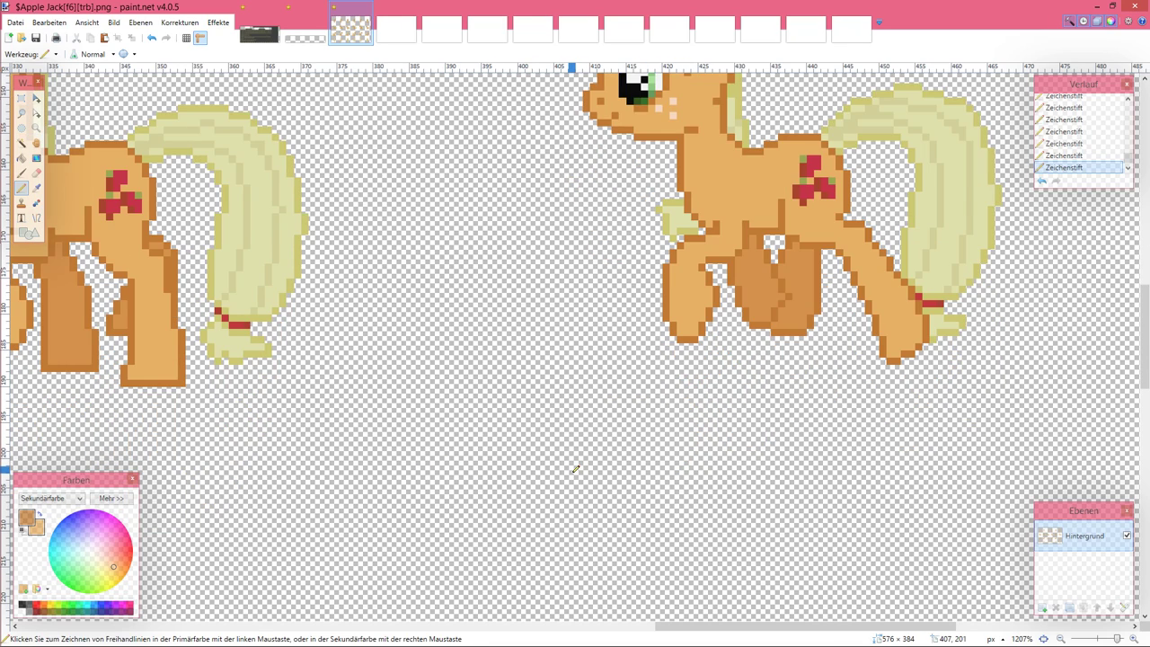
scroll(576, 468, "down", 1)
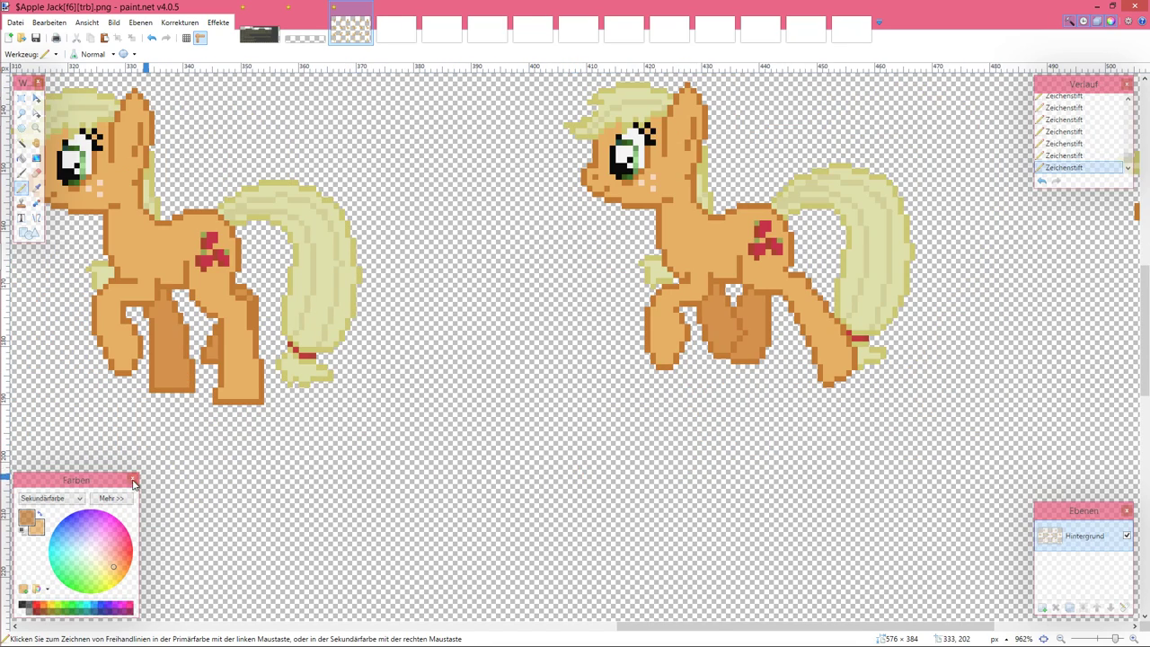
left_click(21, 100)
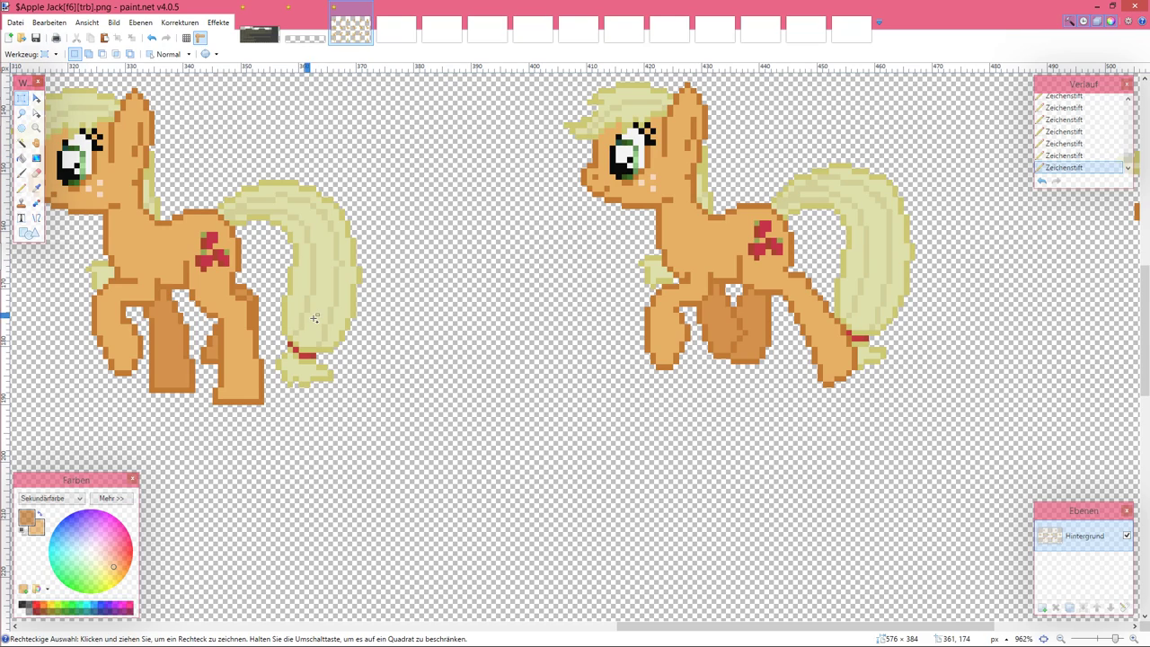
left_click_drag(283, 297, 343, 338)
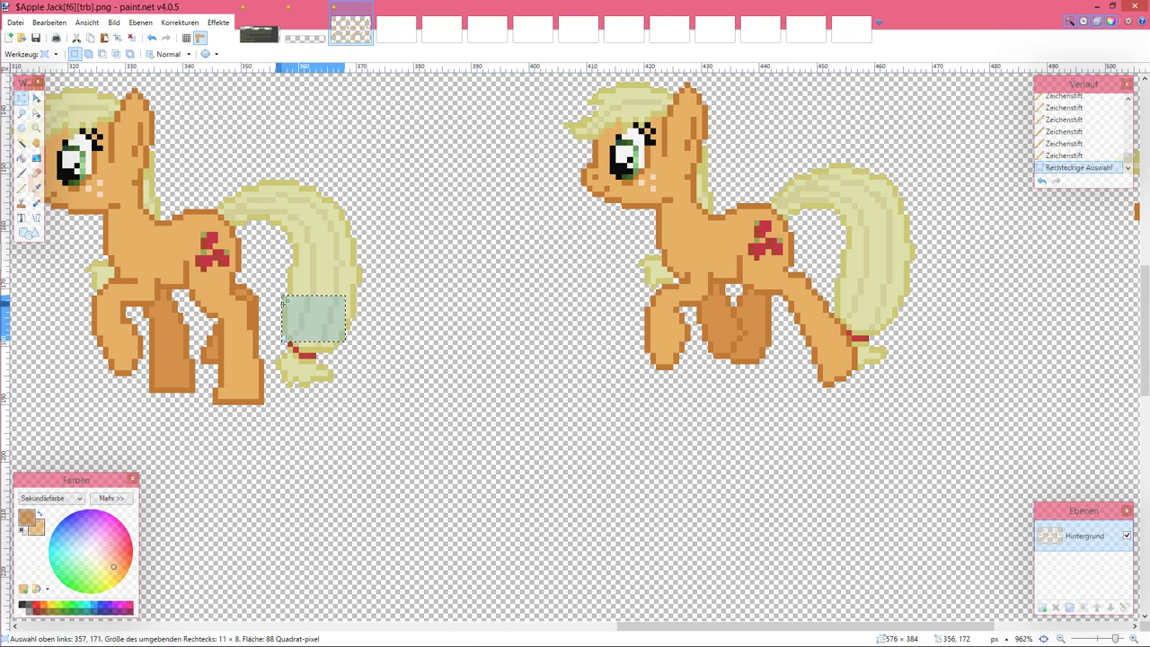
Step: Extend the selection on the fourth pony's lower tail to cover its outer edge, the red hair tie and the tail tip
scroll(284, 302, "up", 4)
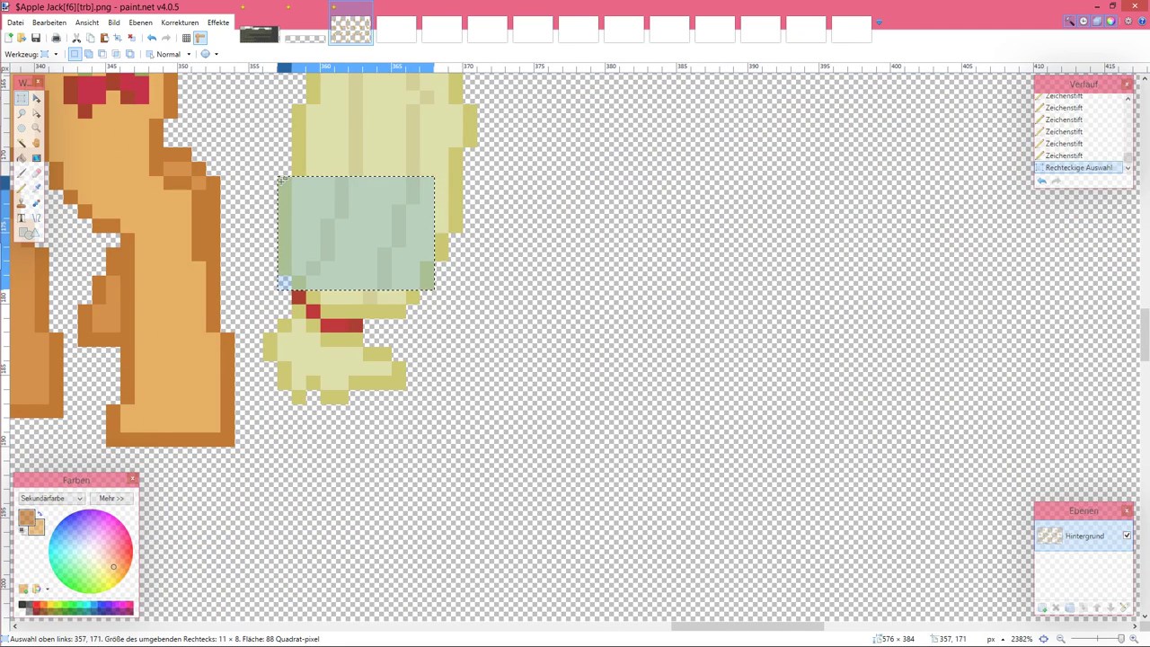
left_click_drag(284, 183, 298, 286)
left_click_drag(300, 299, 361, 331)
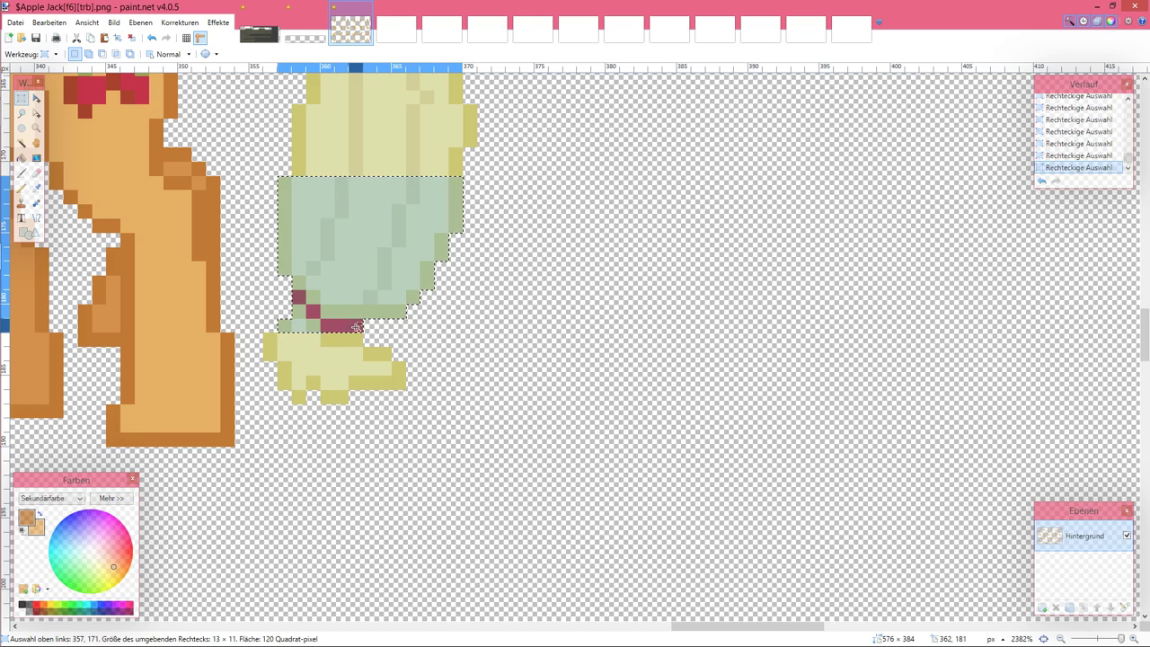
left_click_drag(269, 338, 363, 340)
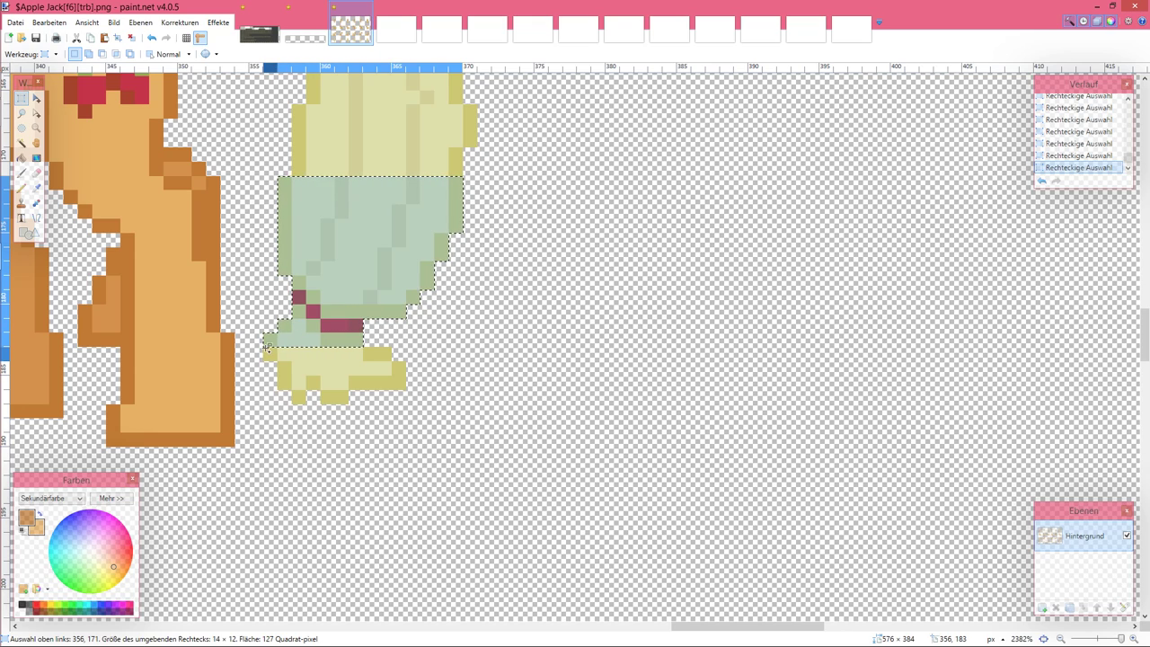
left_click_drag(271, 353, 346, 392)
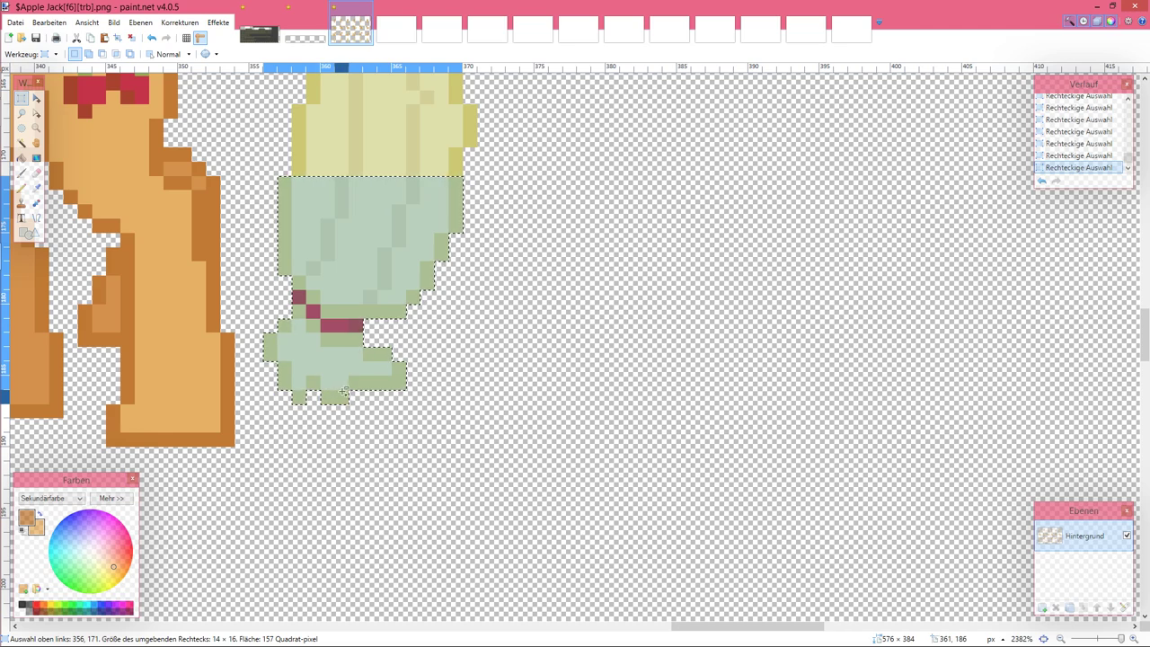
Step: Try placing a copy of the fourth pony's lower tail over the fifth pony's tail, then undo the move
scroll(417, 332, "down", 5, "ctrl")
key("ctrl+v")
left_click_drag(447, 372, 796, 362)
scroll(796, 363, "up", 4, "ctrl")
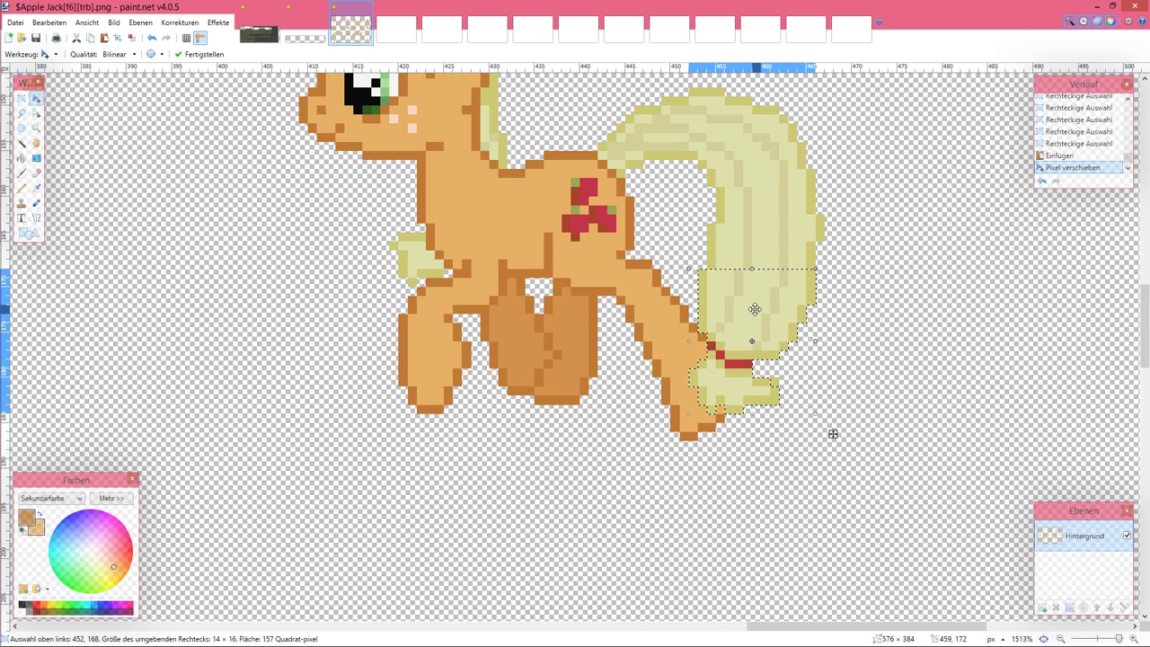
key("ctrl+z")
scroll(758, 316, "down", 3, "ctrl")
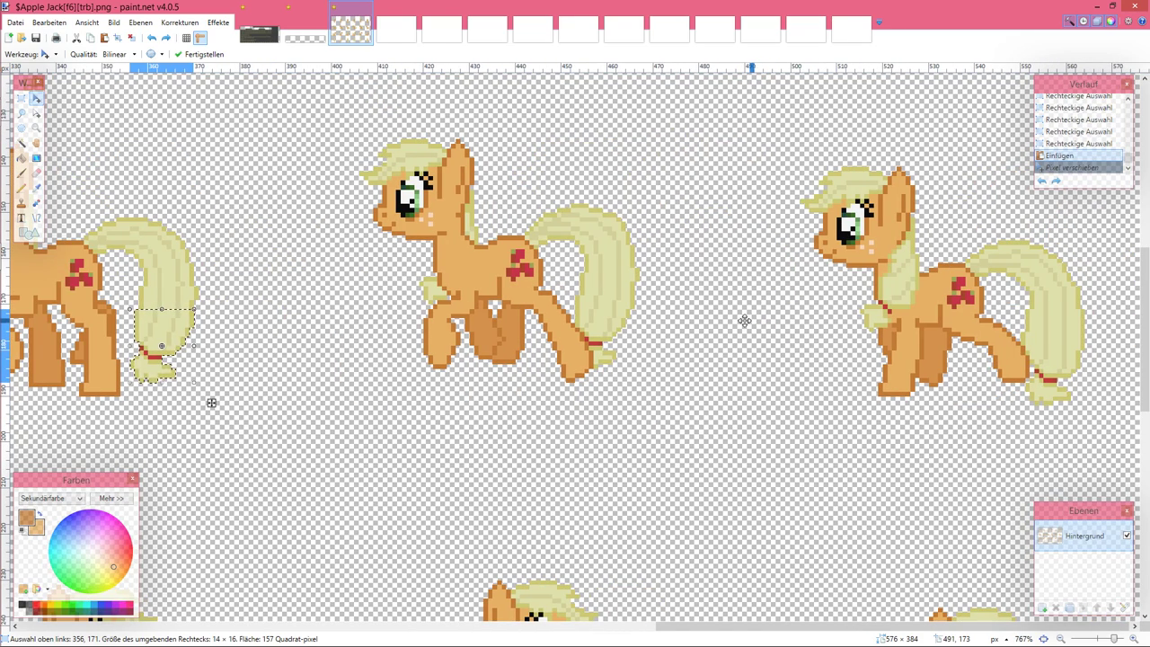
Step: Select the lower part of the second pony's tail just above the red hair tie, following its stepped outline
scroll(749, 321, "left", 5)
scroll(732, 321, "left", 2)
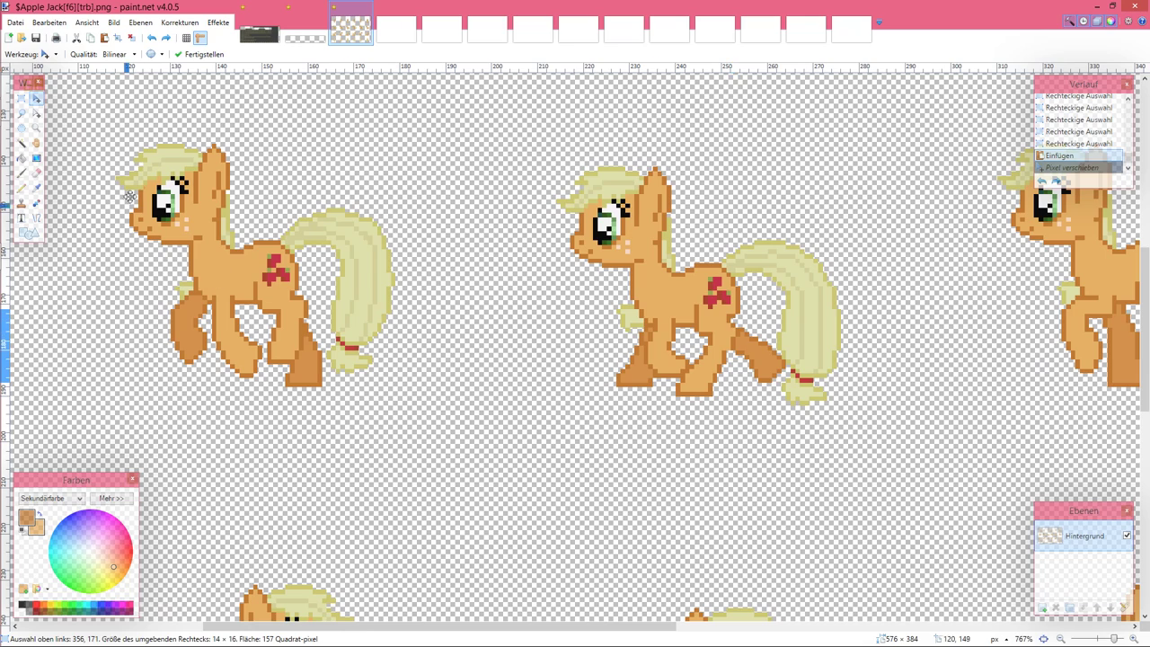
left_click(21, 143)
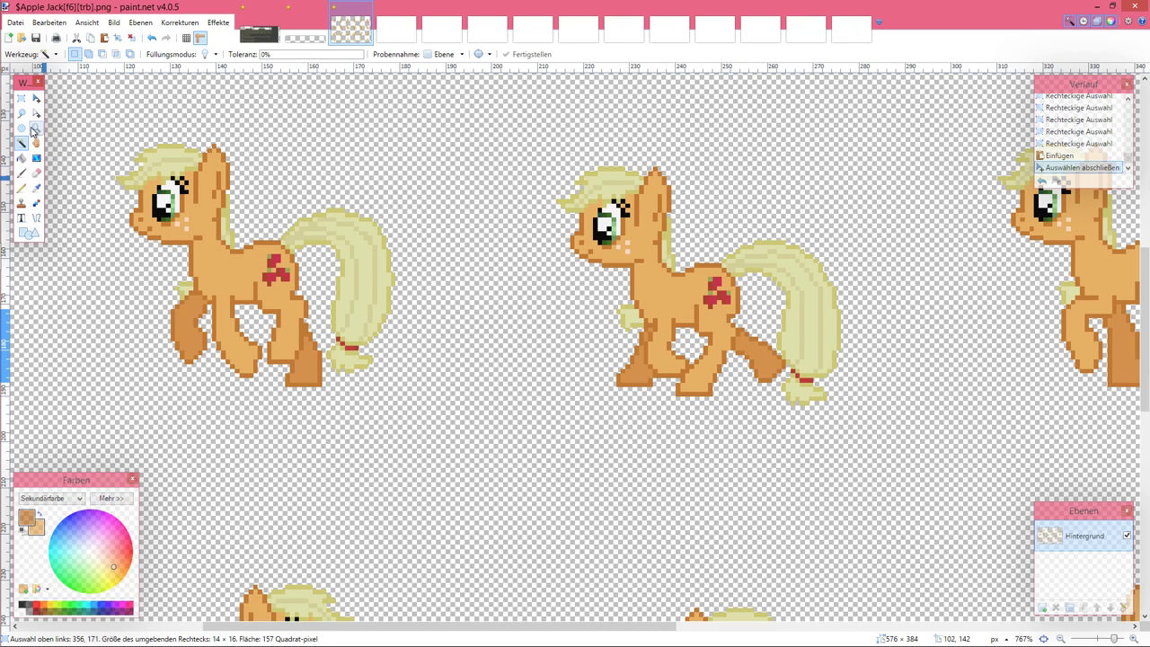
left_click(22, 97)
scroll(225, 221, "up", 2)
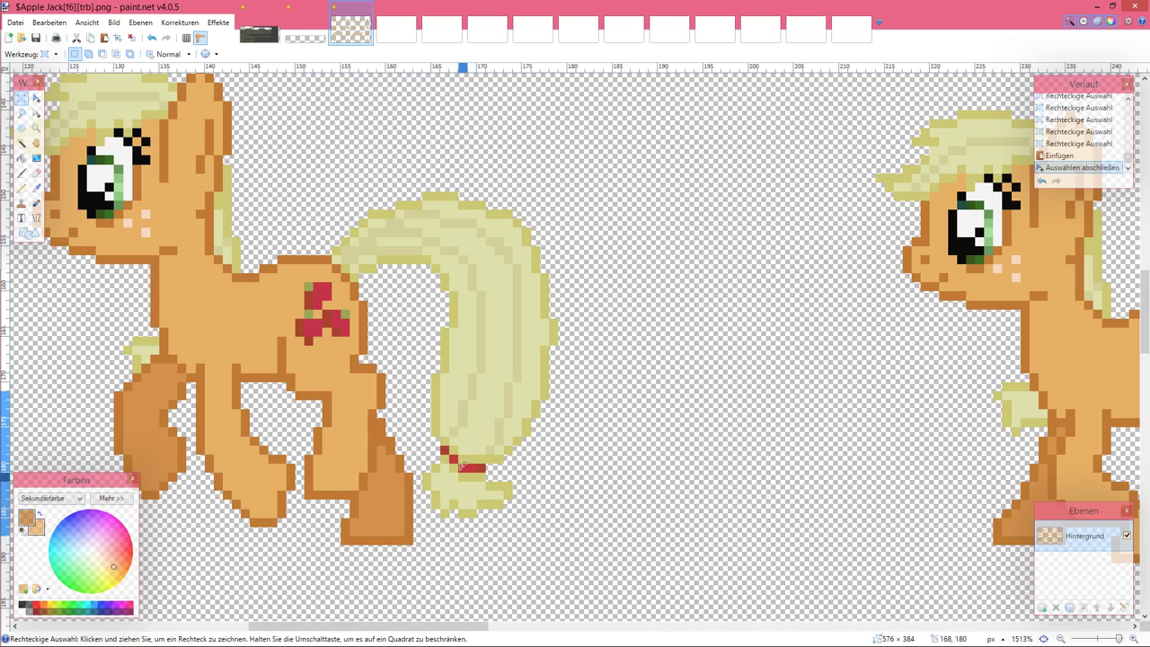
left_click_drag(529, 417, 457, 465)
scroll(449, 456, "up", 1)
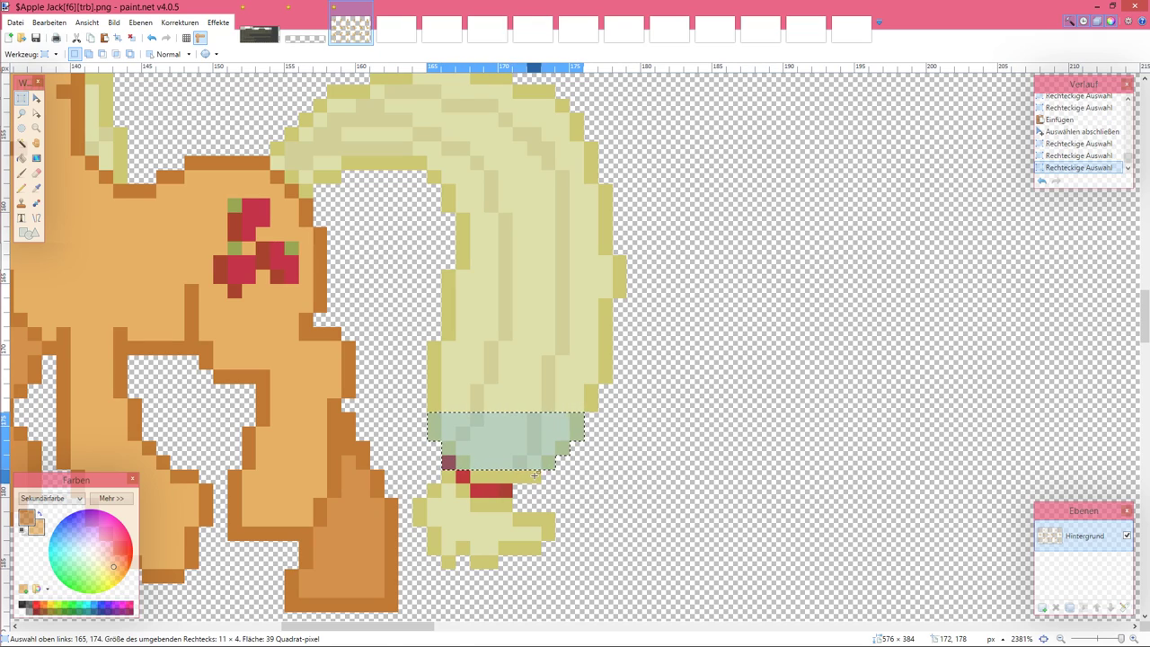
left_click(536, 474)
key("ctrl+z")
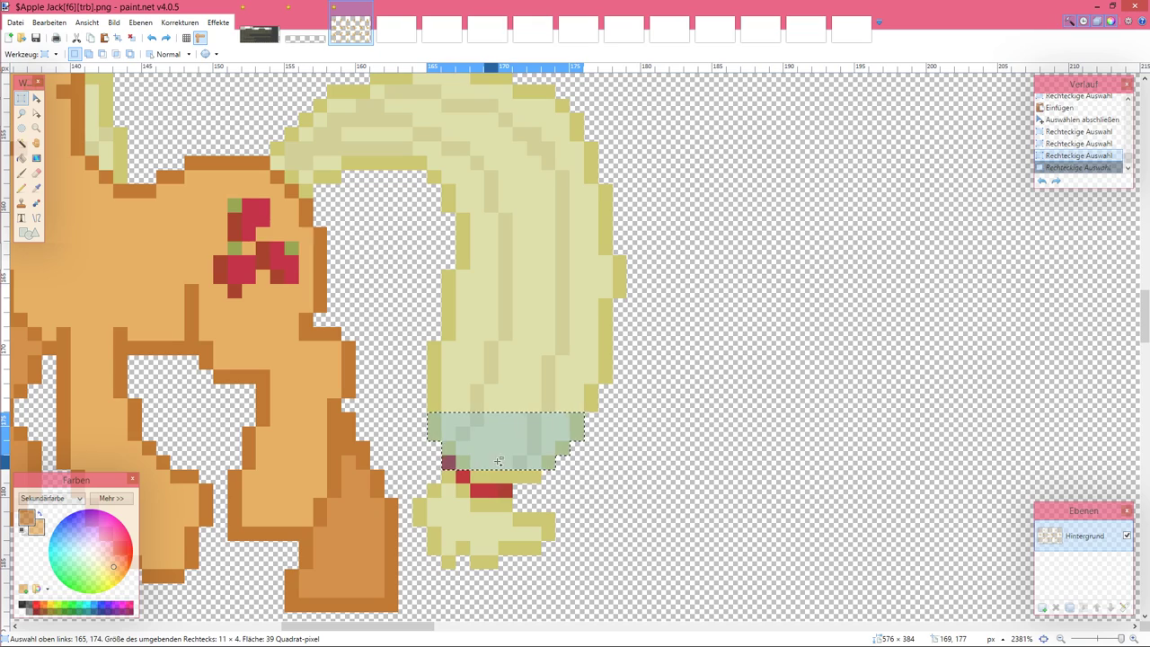
Step: Extend the second pony's tail selection over the red hair tie and the whole tail tip
left_click_drag(539, 475, 471, 519)
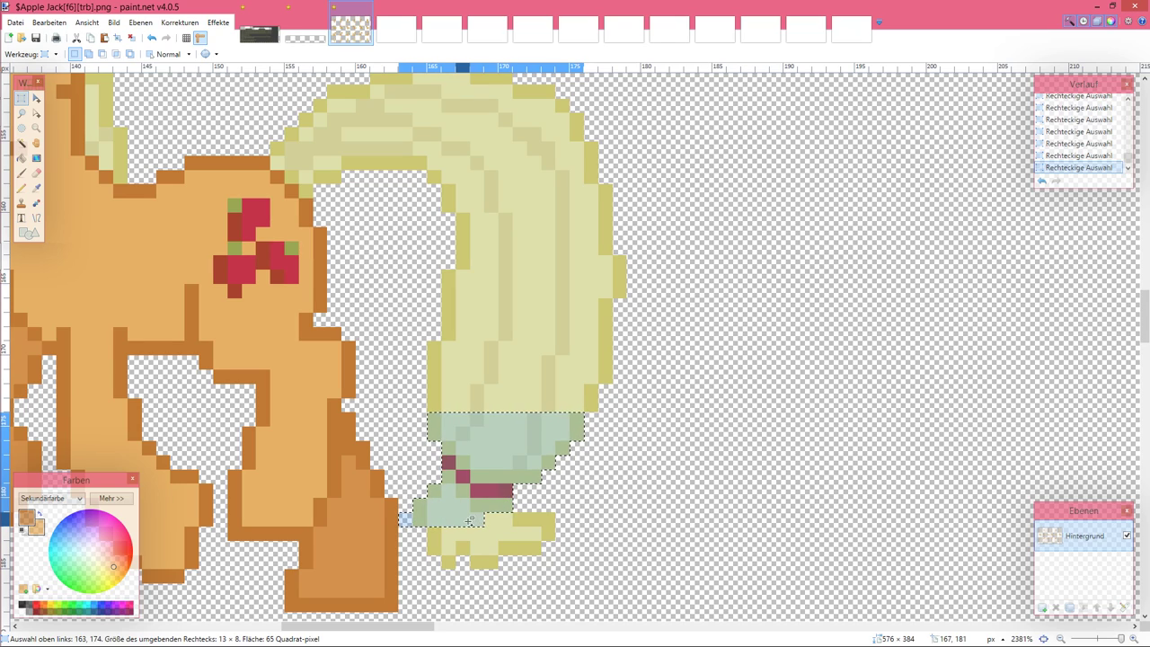
key("ctrl+z")
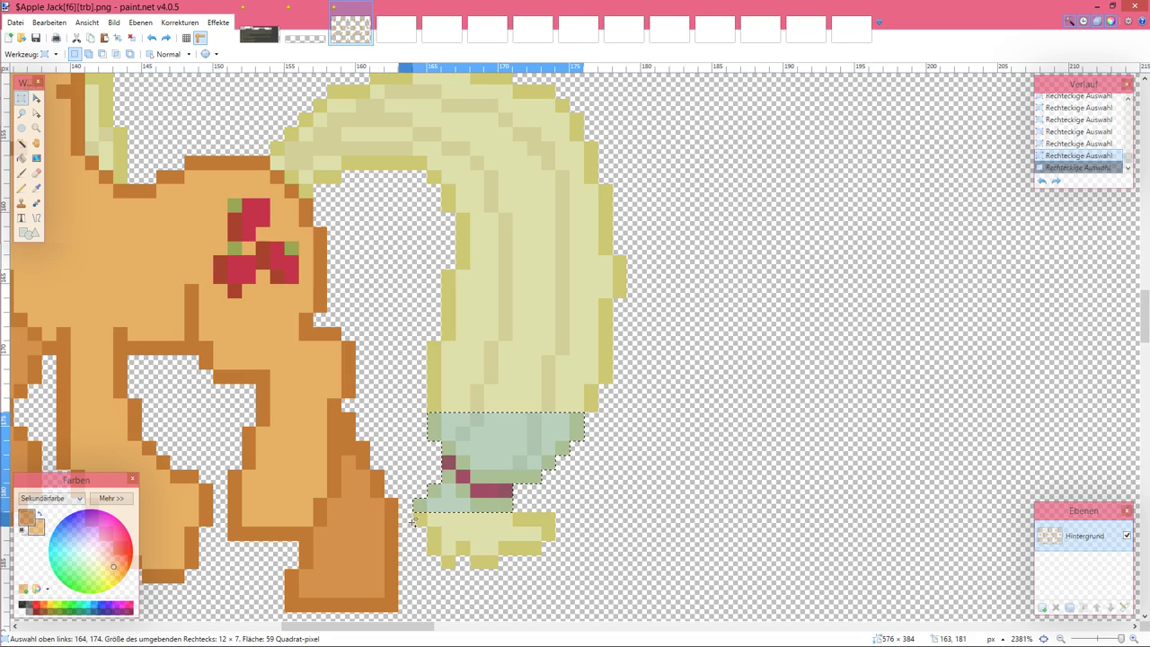
left_click_drag(415, 519, 555, 520)
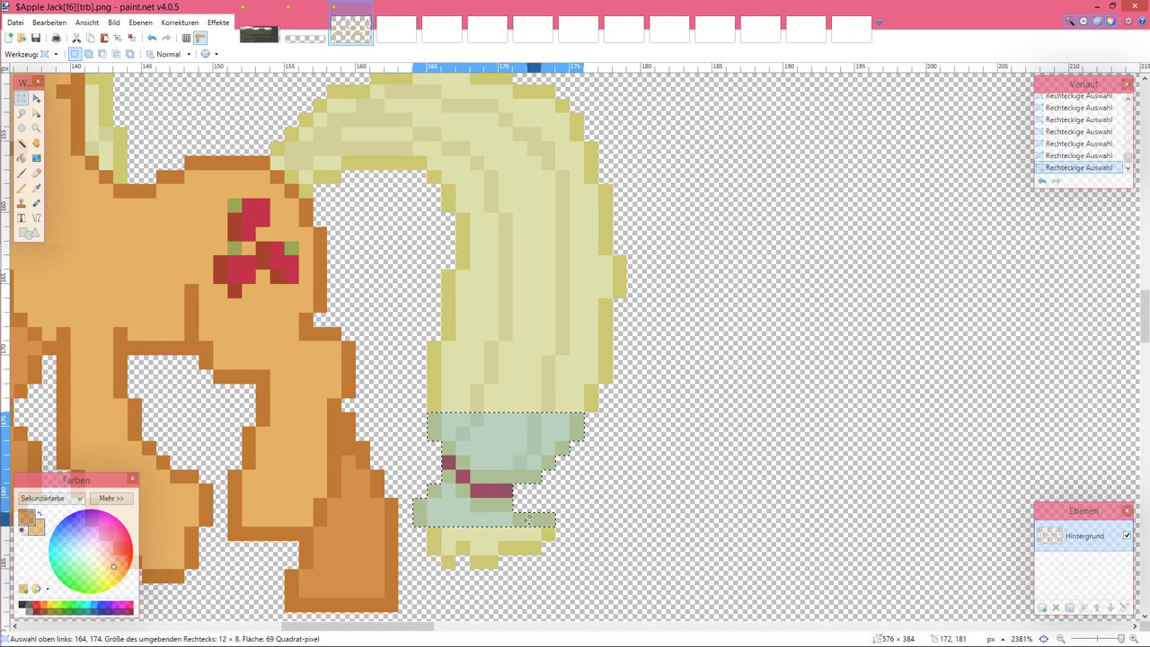
left_click_drag(438, 535, 498, 562)
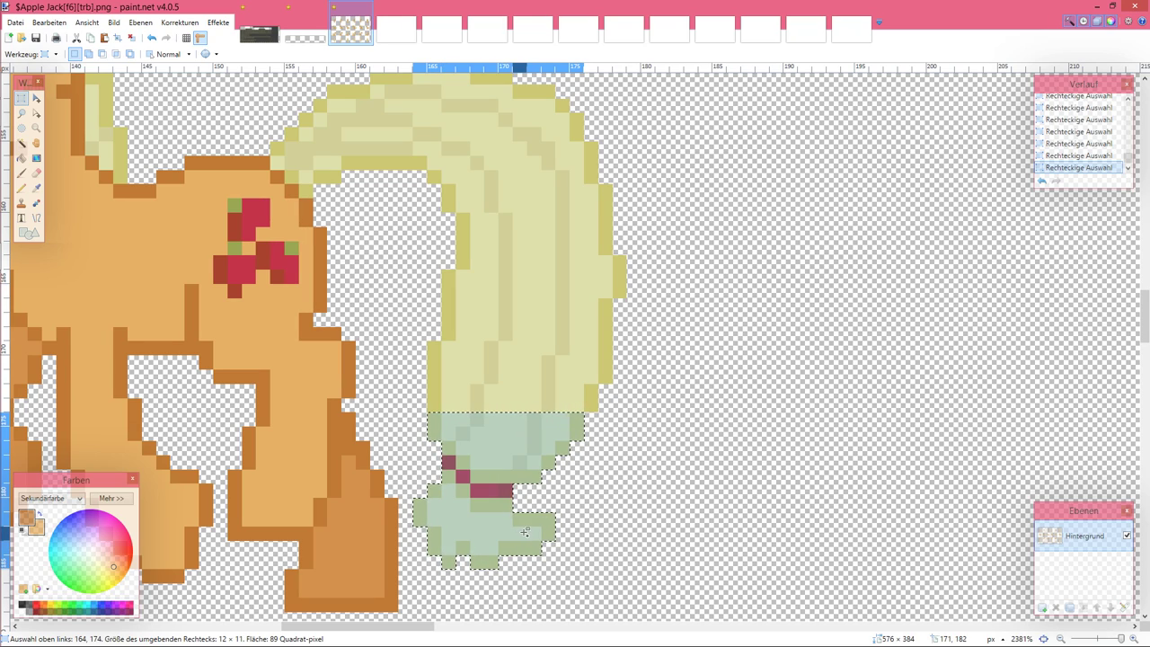
Step: Copy the selected tail end, paste it onto the fifth pony aligned with its tail over the hind leg, and deselect
key("ctrl+c")
key("ctrl+v")
left_click_drag(526, 449, 739, 433)
scroll(740, 432, "down", 4)
scroll(868, 492, "right", 10)
left_click_drag(778, 494, 940, 500)
scroll(940, 500, "left", 1)
scroll(940, 499, "right", 3)
scroll(946, 496, "up", 3)
left_click_drag(971, 555, 812, 556)
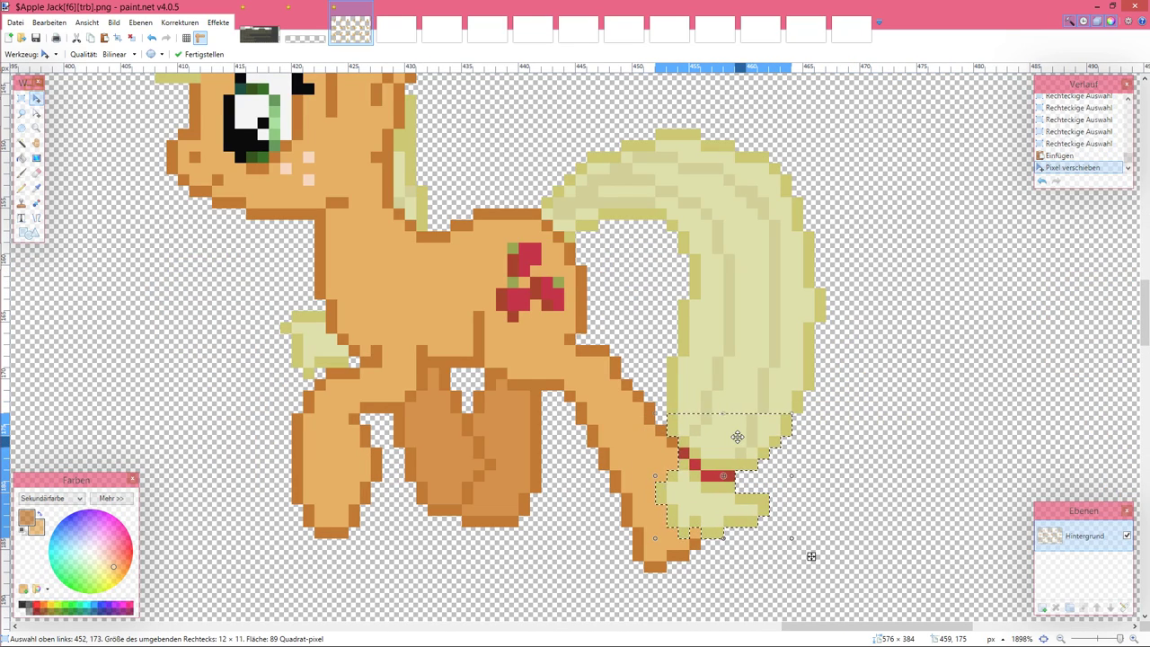
key("ctrl+d")
scroll(737, 437, "down", 3)
scroll(737, 437, "up", 1)
scroll(737, 436, "left", 5)
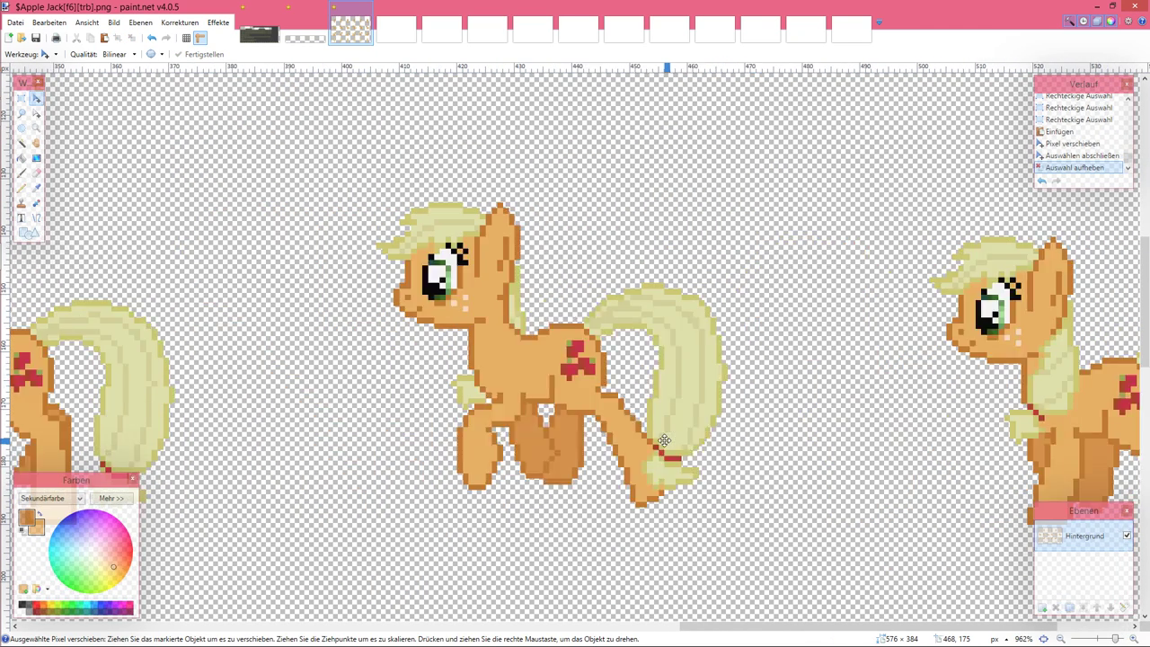
Step: Draw the sixth pony's chest outline in dark orange with the pencil over the mane edge and red hair tie
left_click(37, 187)
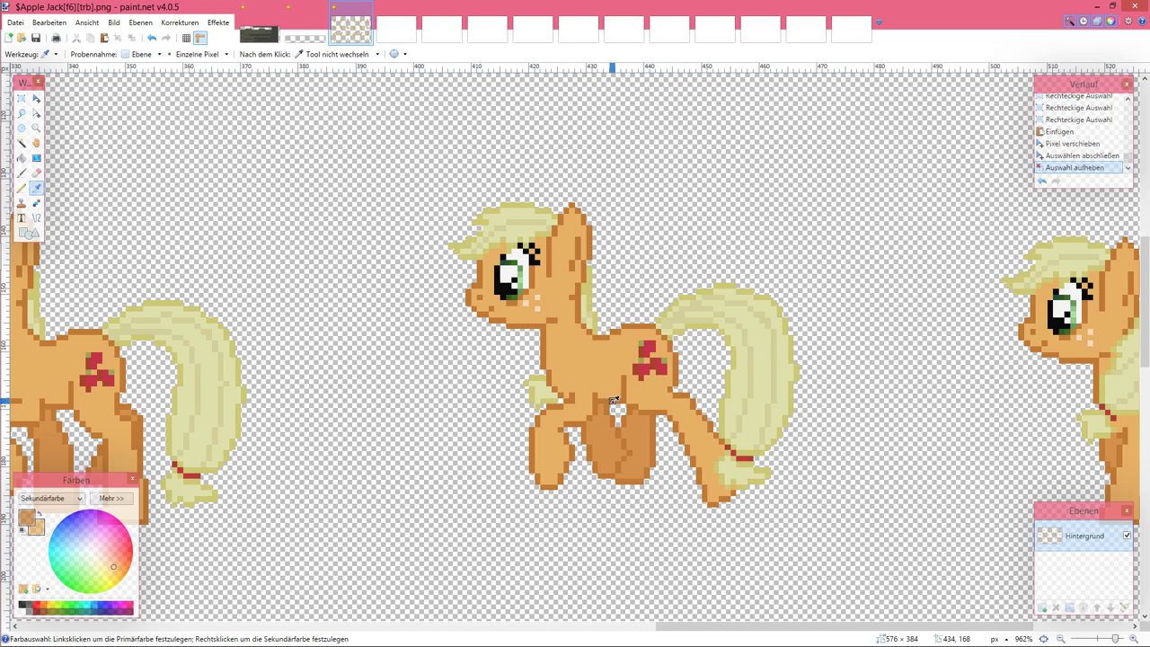
scroll(726, 403, "right", 5)
scroll(729, 407, "up", 4)
scroll(660, 419, "down", 5)
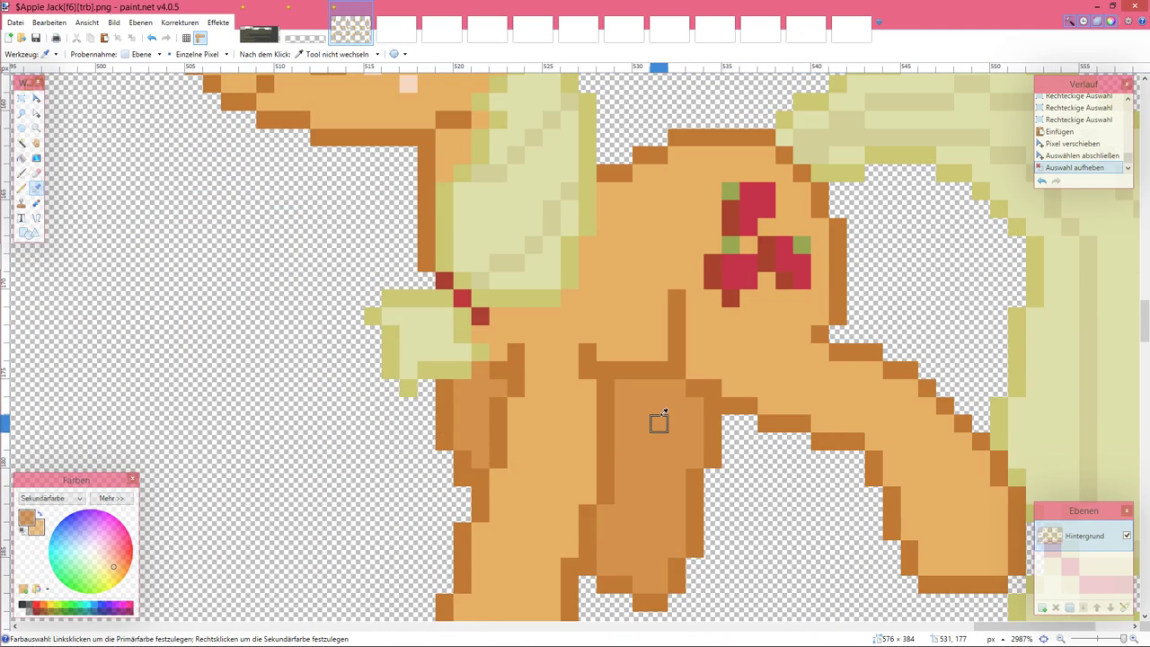
scroll(641, 388, "down", 2)
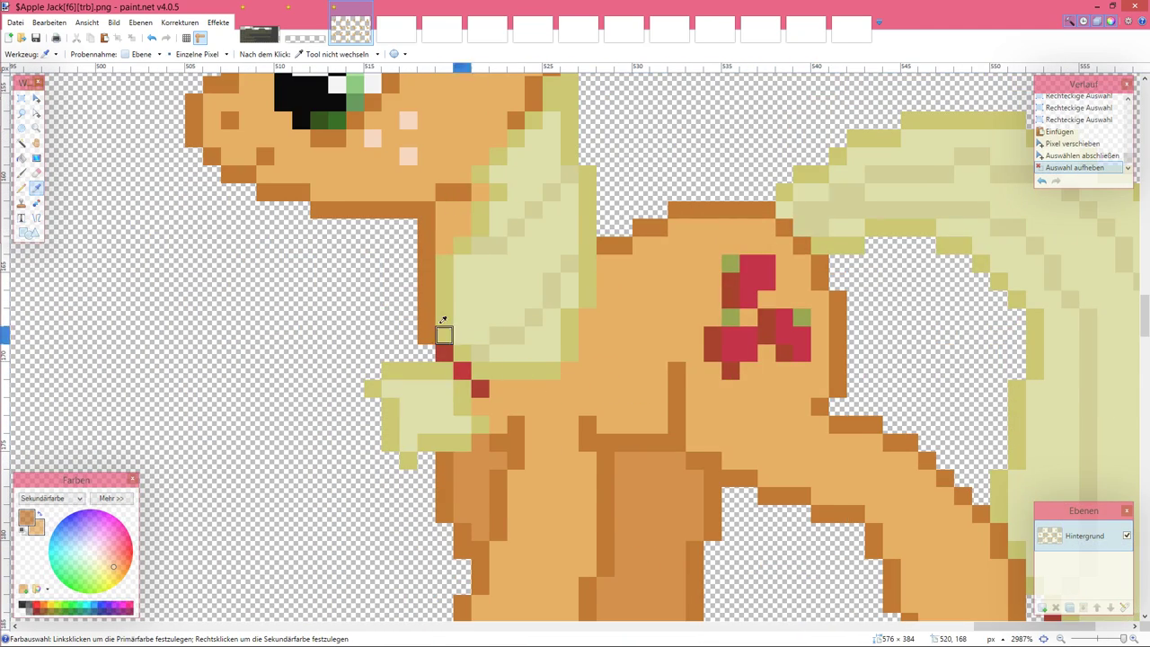
scroll(337, 281, "down", 1)
left_click(21, 173)
left_click(22, 188)
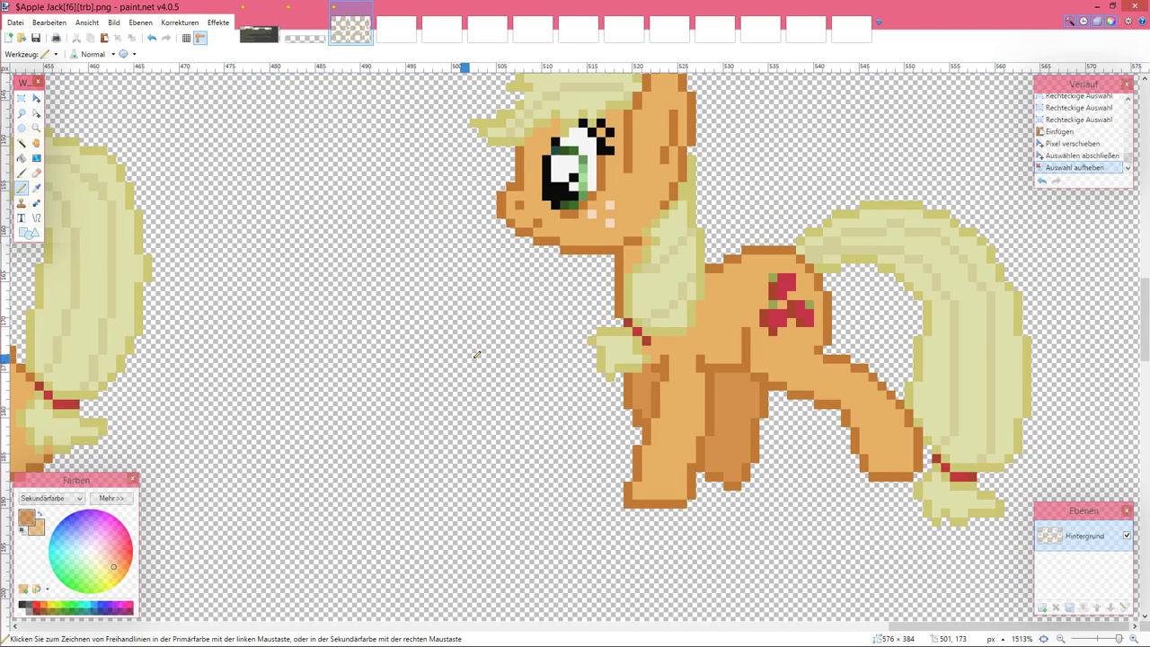
left_click(648, 352)
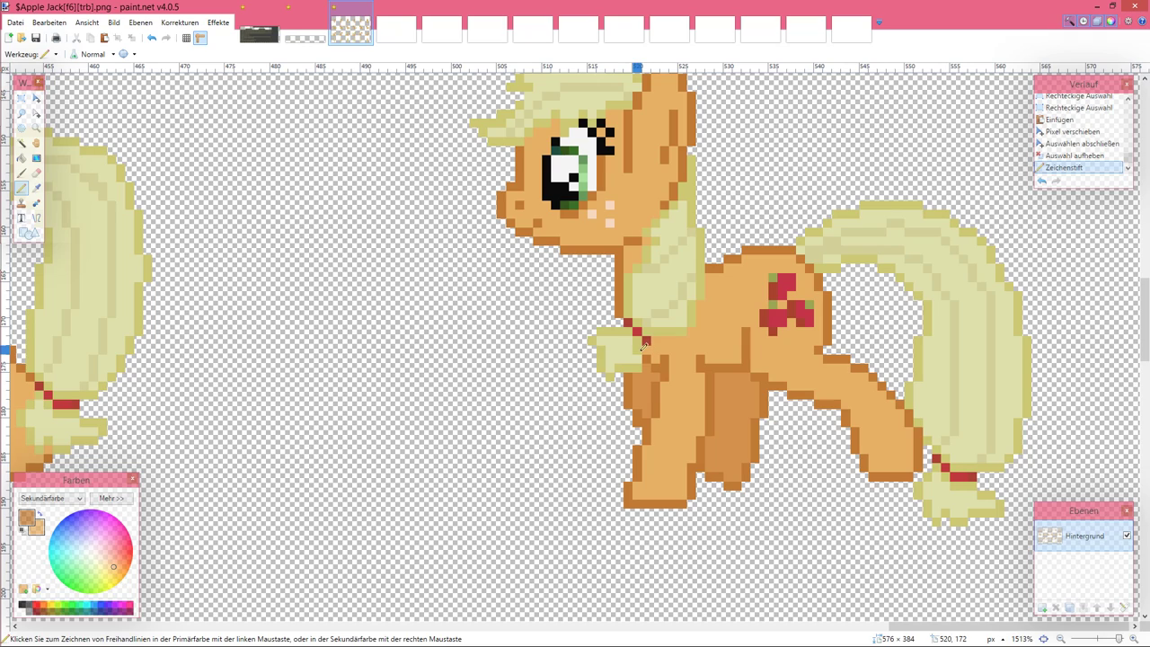
left_click(643, 347)
left_click(638, 340)
left_click(632, 332)
left_click(629, 323)
Step: Outline the sixth pony's back of head and neck over the mane and fill the neck with light body orange
left_click(678, 215)
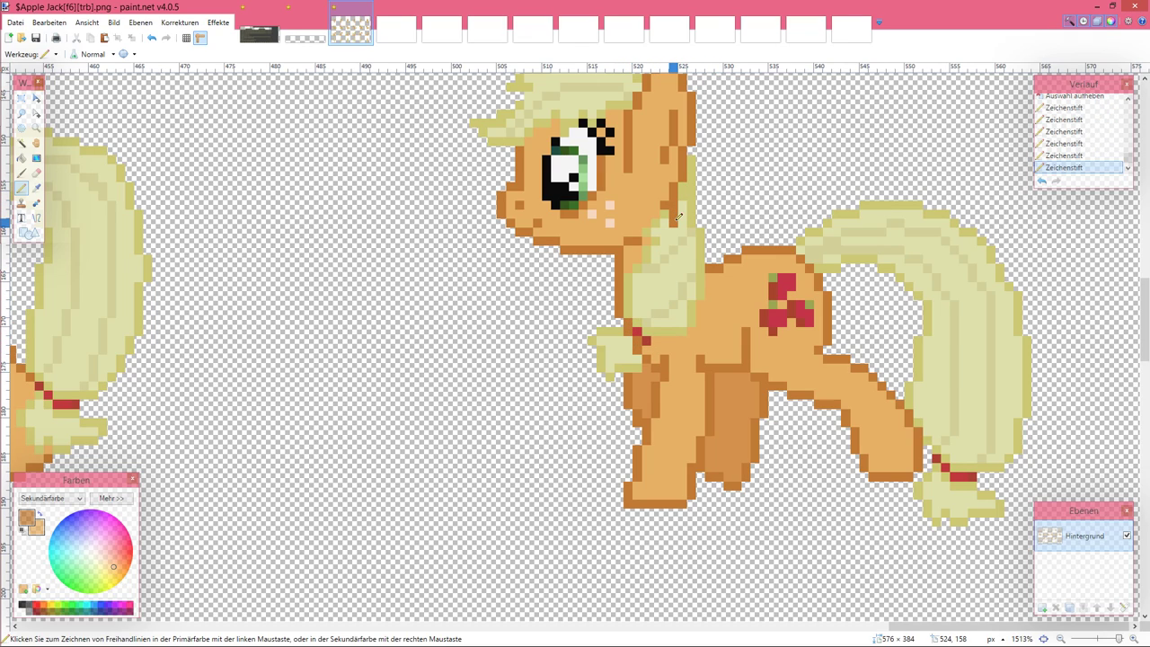
left_click(694, 256)
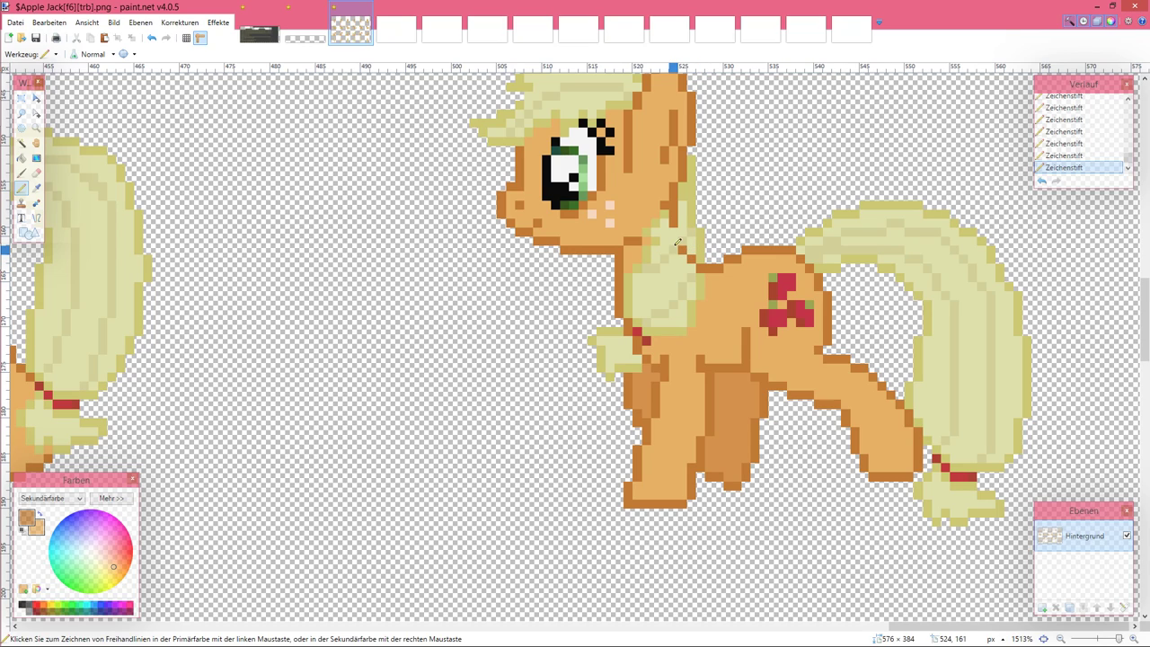
scroll(678, 286, "down", 1)
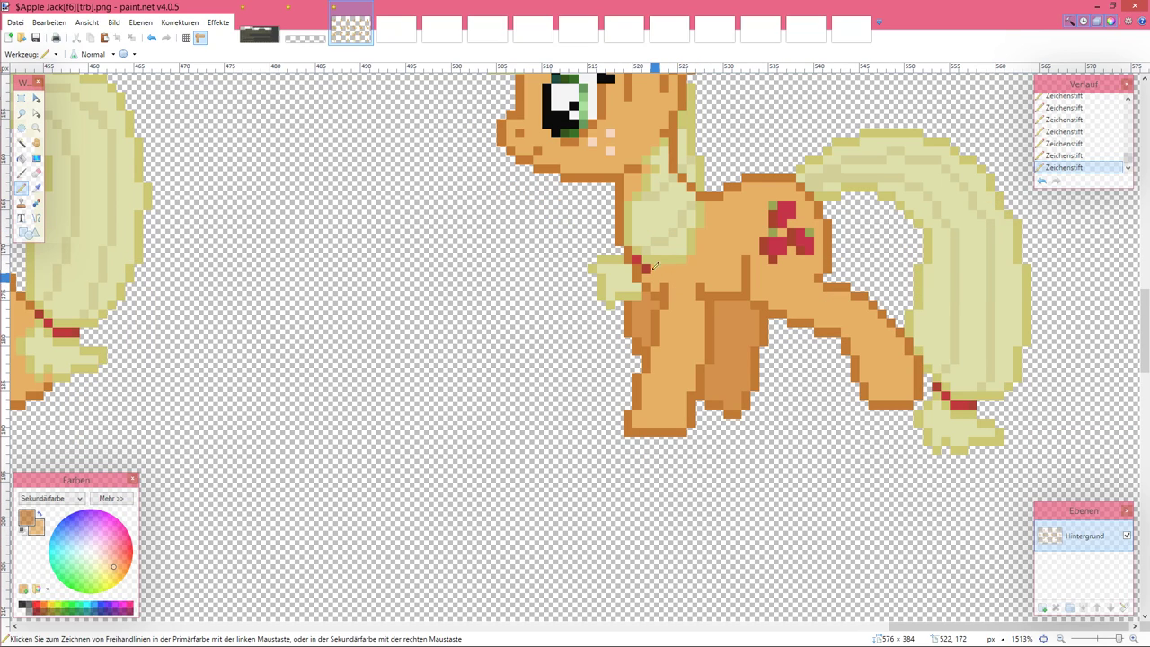
left_click(674, 181)
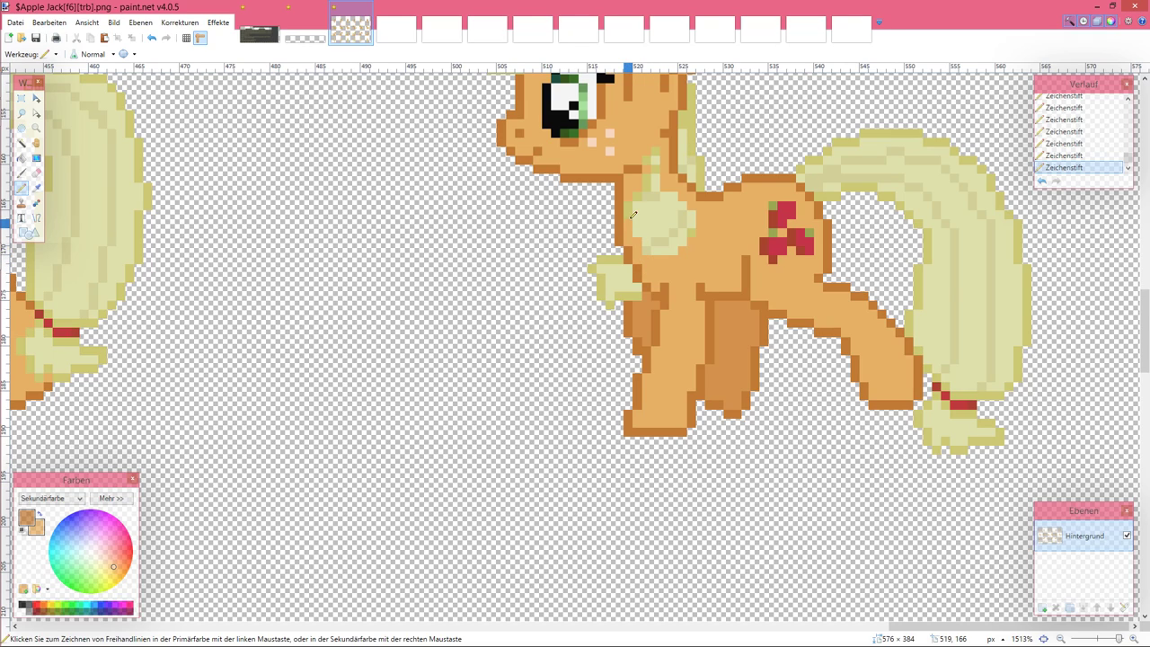
mouse_move(654, 167)
left_mouse_down()
mouse_move(657, 201)
mouse_move(645, 196)
mouse_move(680, 204)
mouse_move(633, 211)
mouse_move(697, 213)
mouse_move(635, 226)
mouse_move(691, 232)
mouse_move(647, 241)
mouse_move(676, 248)
left_mouse_up()
Step: Sample the far front leg's darker orange as secondary colour and touch up the mane tuft's edge beside the sixth pony's leg
left_click(36, 187)
left_click(638, 305)
left_click(22, 187)
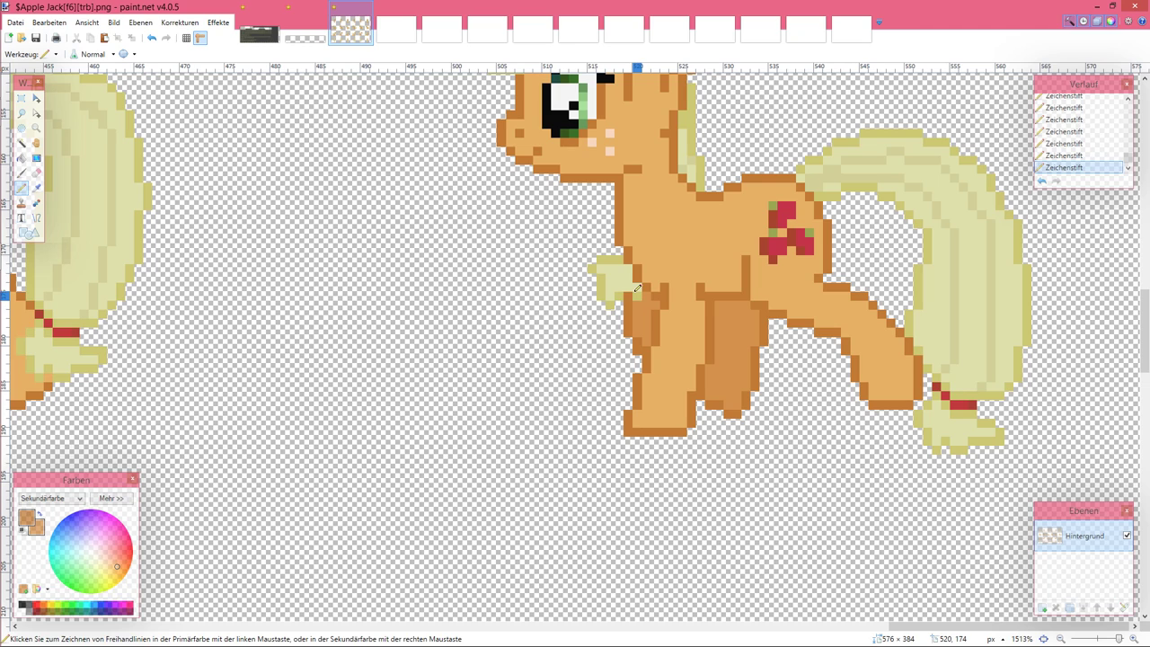
Step: Sample the dark yellow outline colour of the sixth pony's tail as the primary colour
scroll(638, 286, "down", 3)
scroll(771, 309, "up", 1)
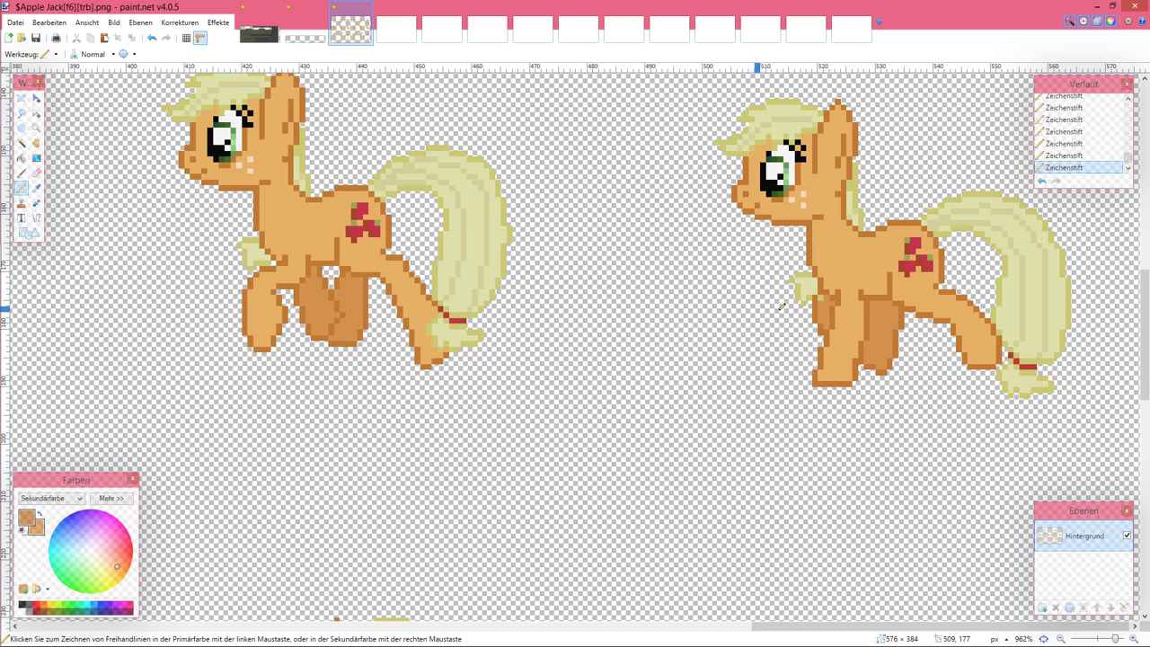
scroll(829, 298, "up", 1)
scroll(832, 299, "down", 2)
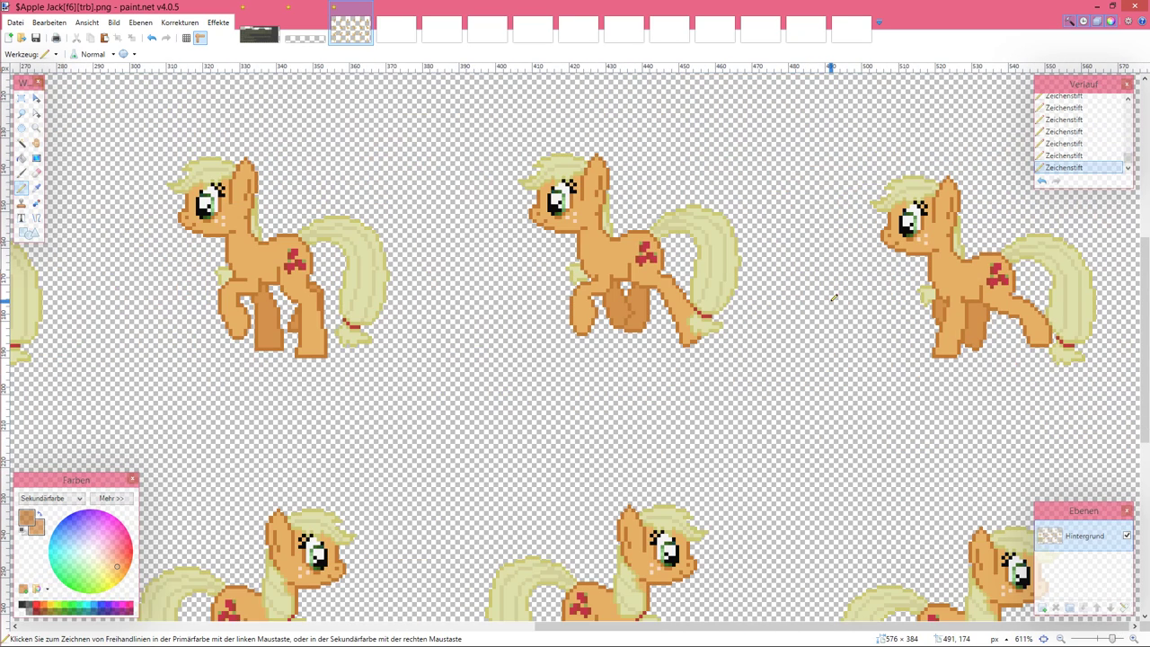
scroll(843, 304, "up", 3)
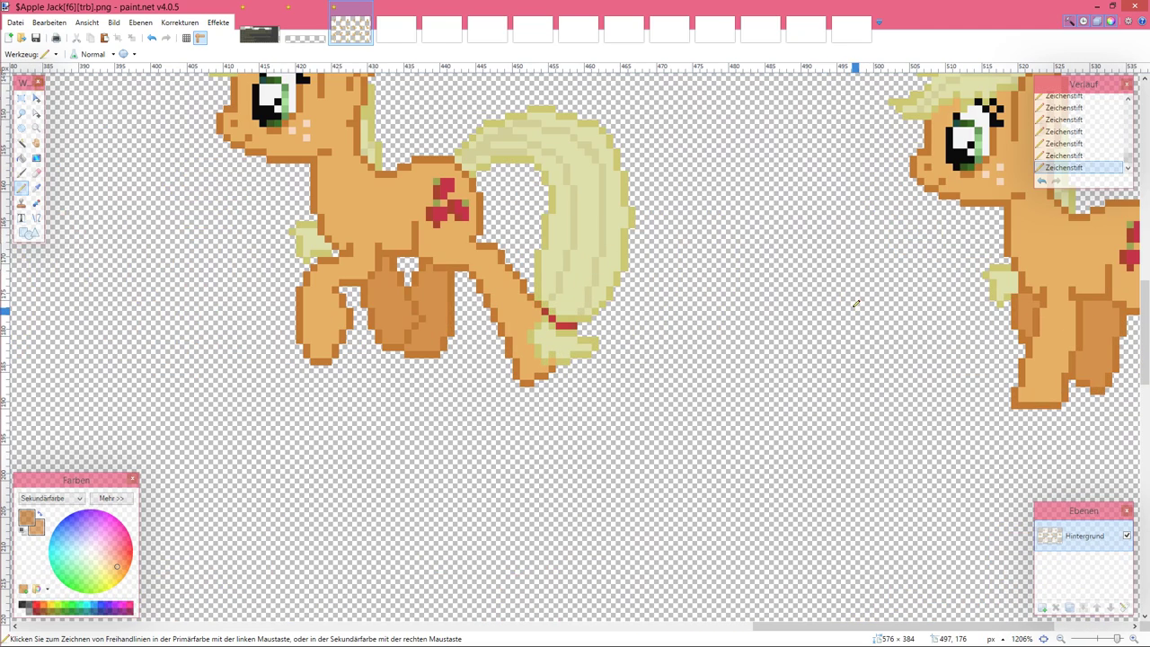
scroll(787, 344, "down", 2)
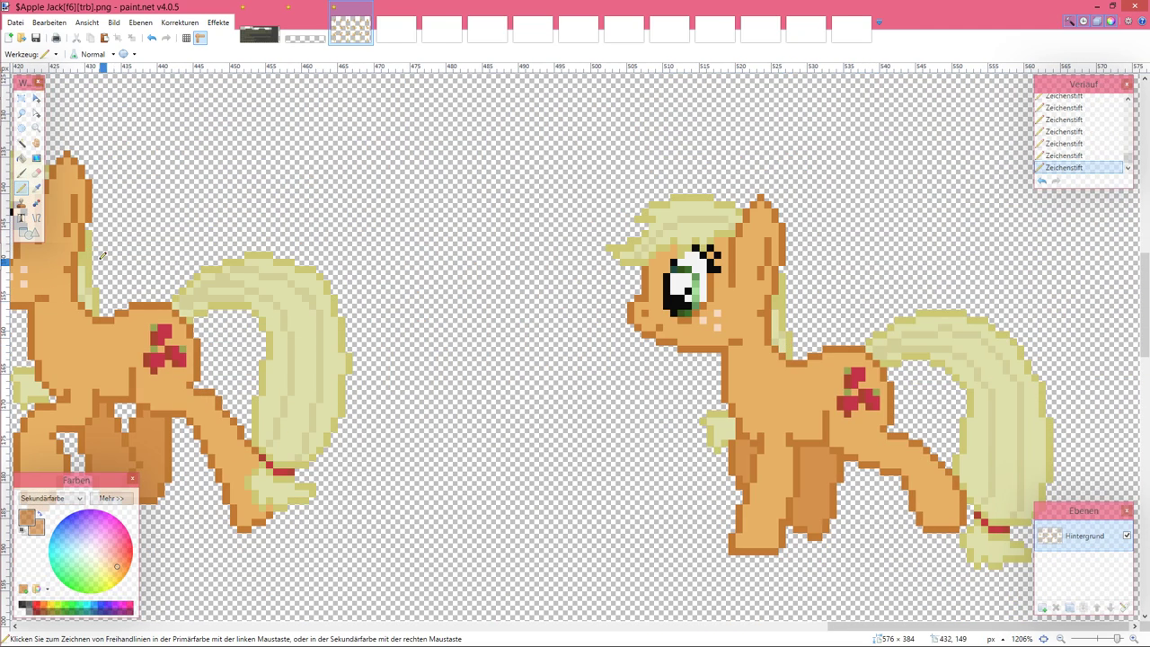
left_click(36, 187)
scroll(899, 457, "up", 3)
left_click(791, 467)
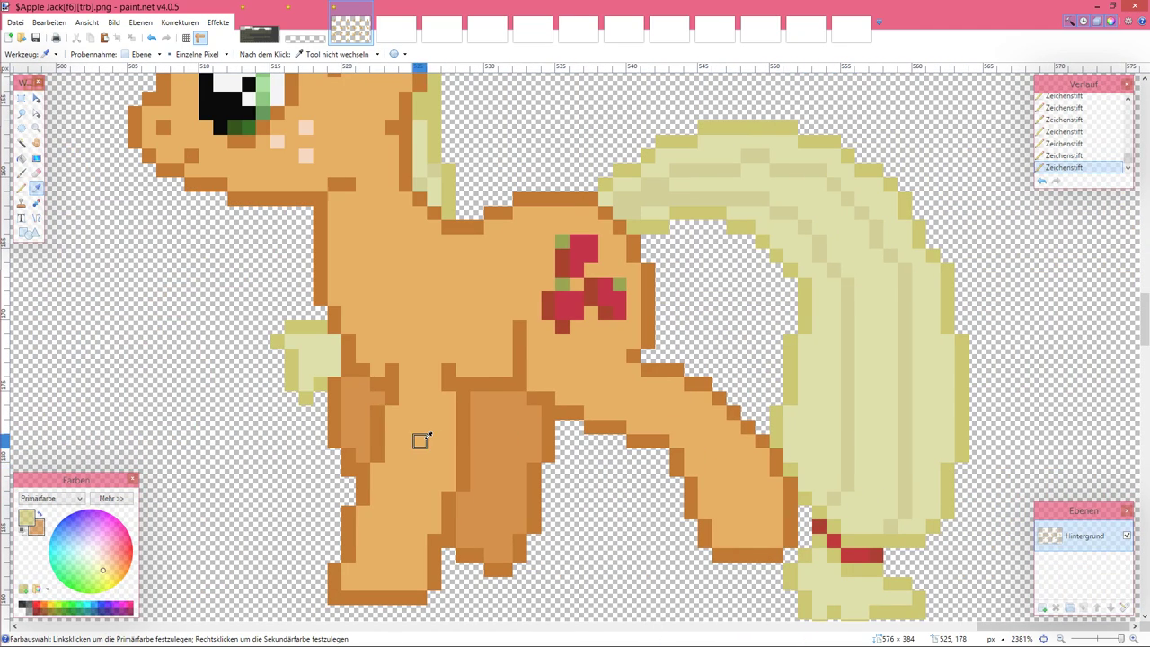
Step: Select the lower end of the fourth side-view pony's tail, including the red hair tie and tuft
scroll(419, 439, "down", 3)
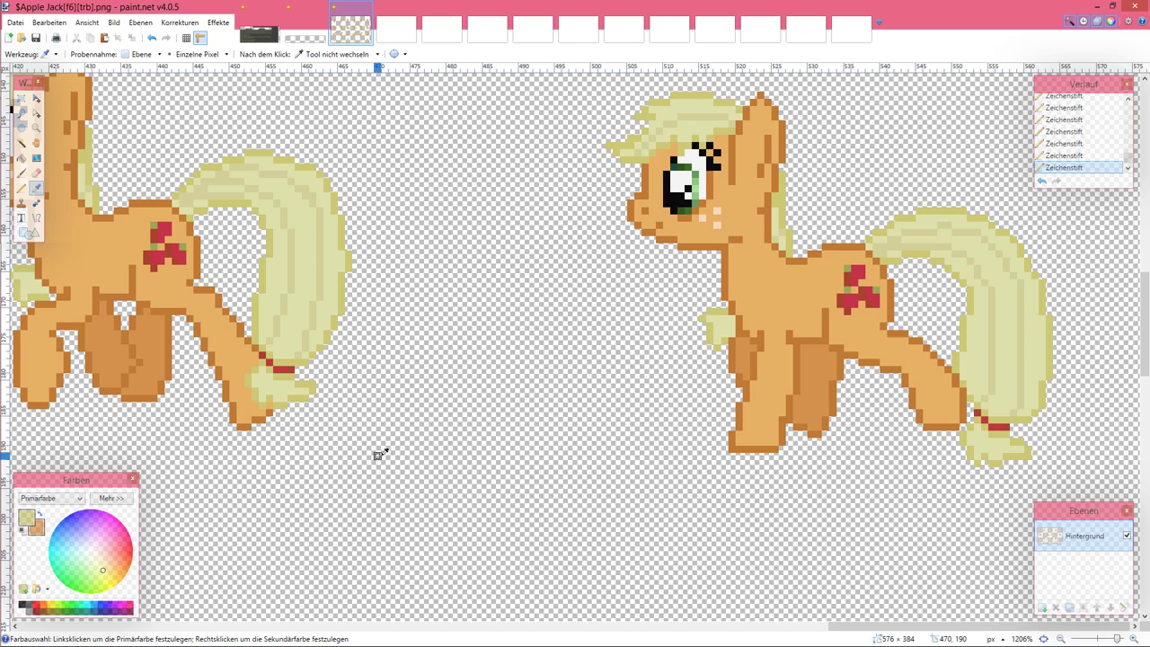
scroll(380, 455, "left", 6)
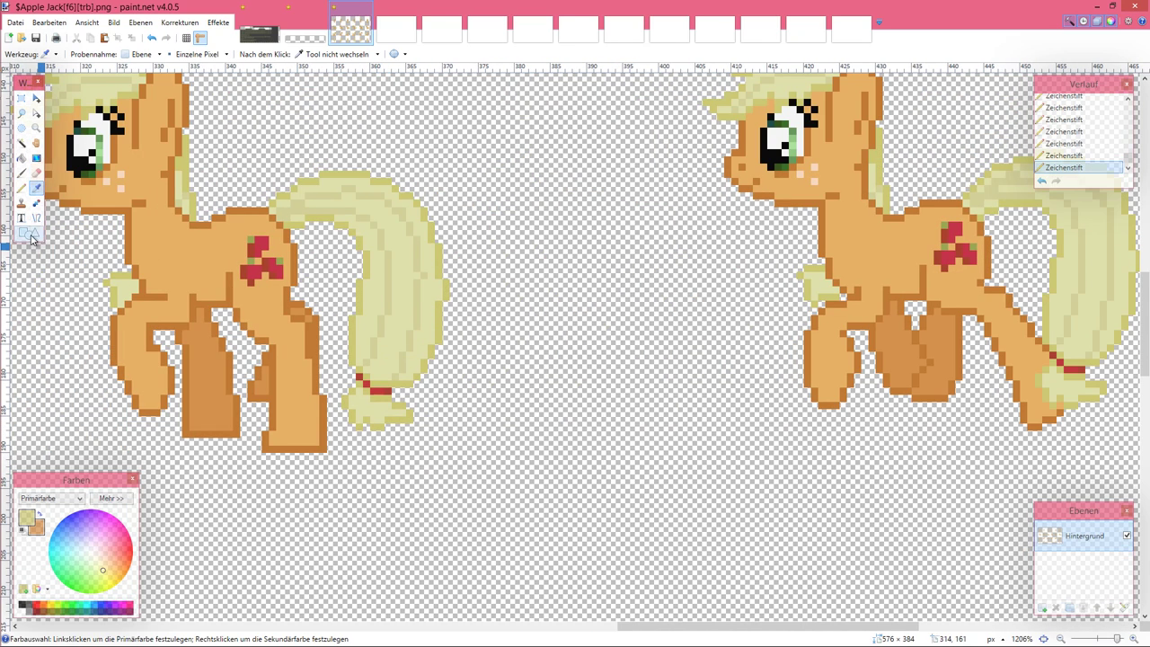
left_click(21, 98)
scroll(417, 365, "up", 2)
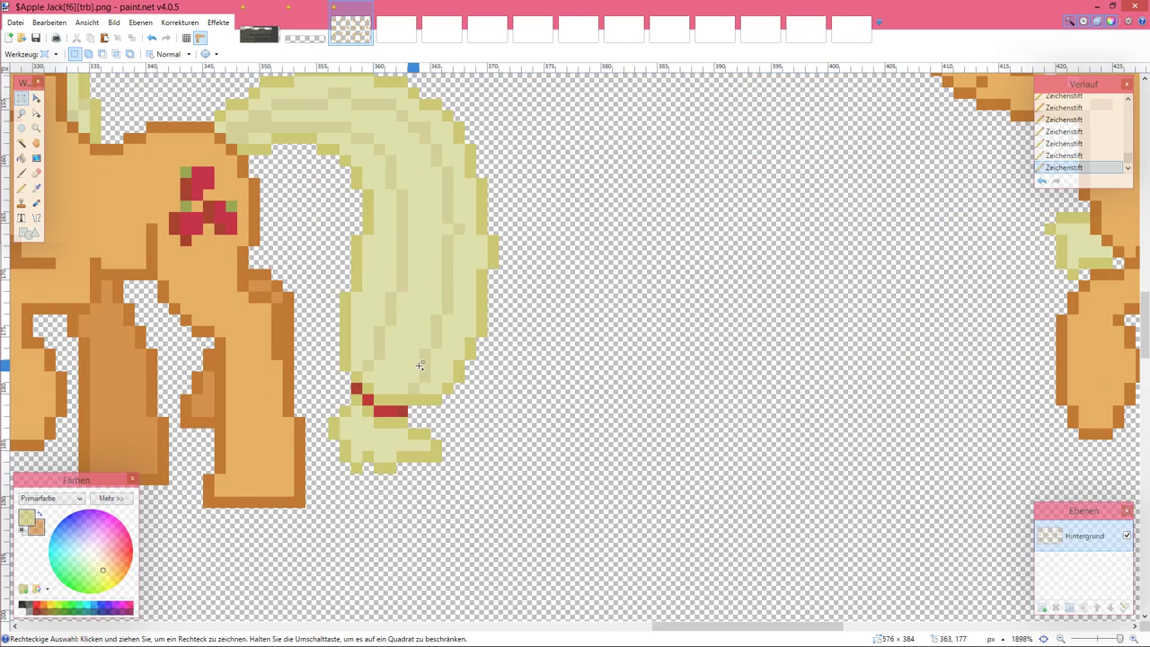
left_click_drag(476, 338, 356, 388)
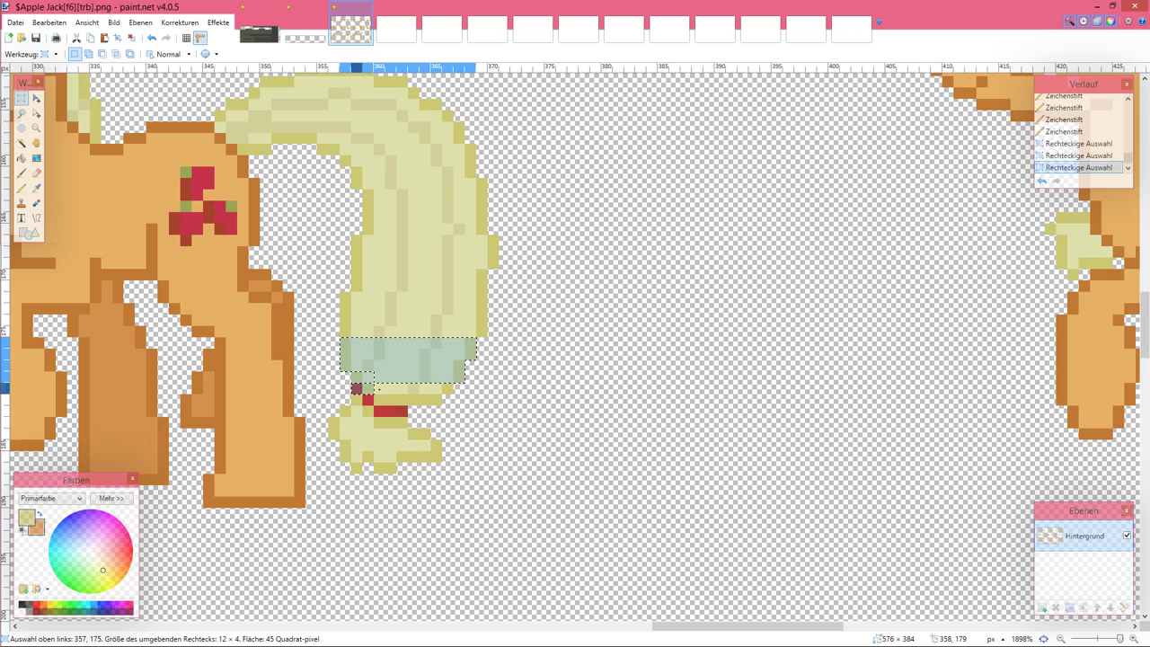
left_click_drag(456, 386, 395, 460)
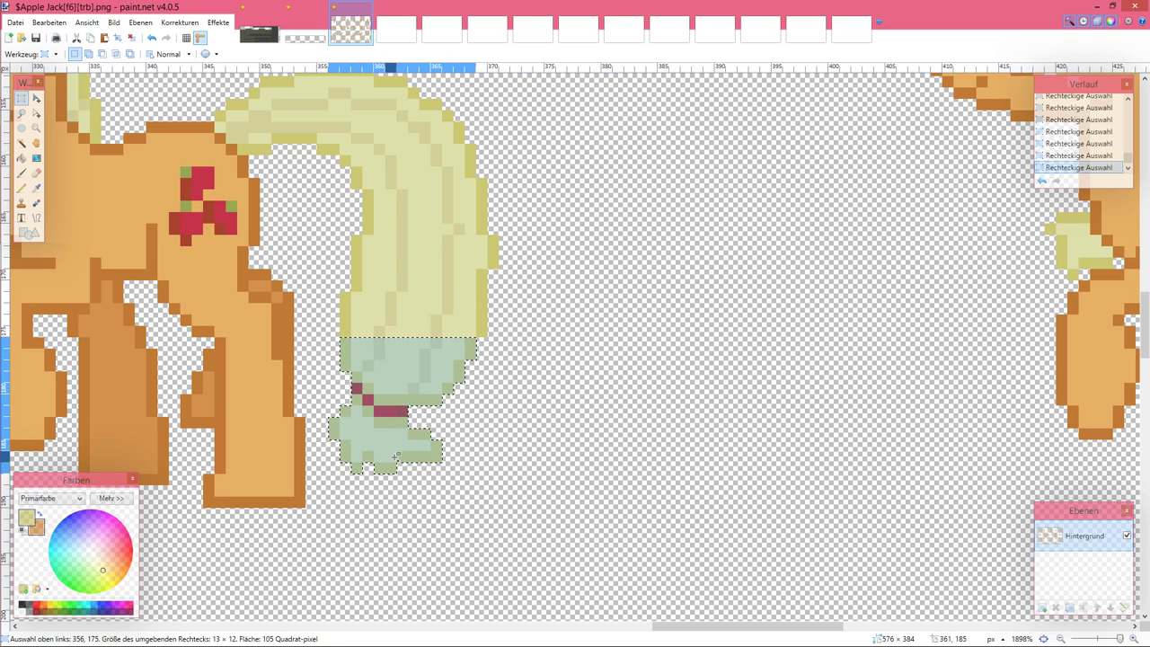
Step: Try to place a copy of the fourth pony's tail end at the sixth pony's tail and undo the placement
key("ctrl+c")
key("ctrl+v")
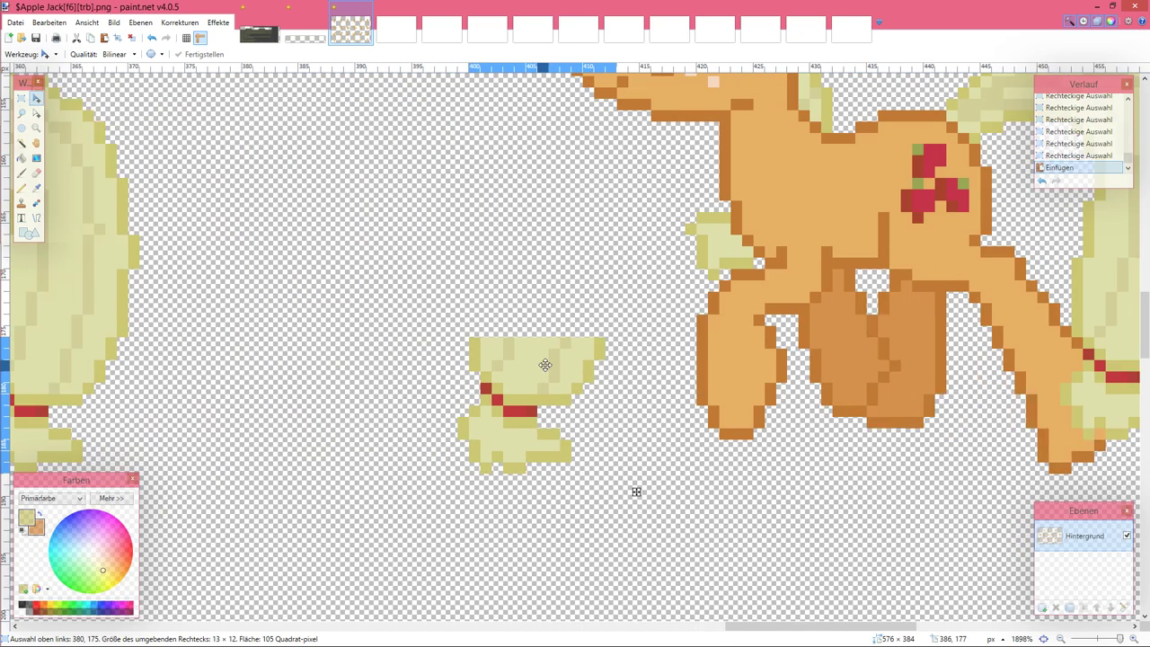
left_click_drag(542, 358, 855, 486)
key("ctrl+z")
key("ctrl+z")
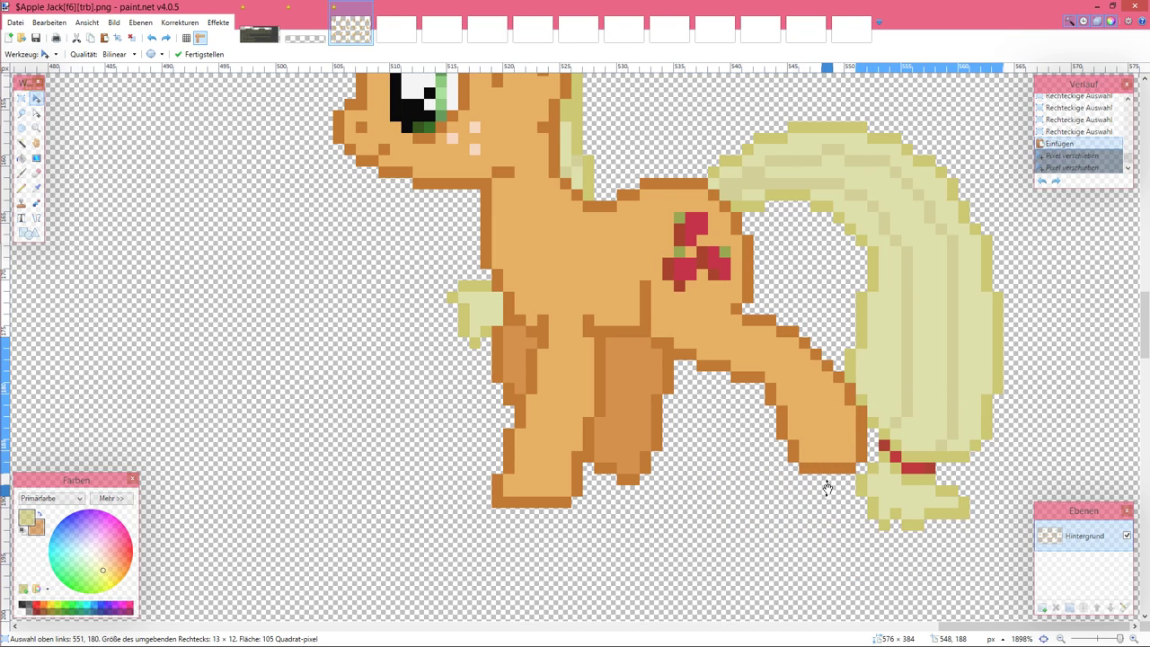
Step: Select the lower 16 pixel rows of the third side-view pony's tail, including the red hair tie and tuft, following their stepped edge
scroll(827, 488, "left", 3)
scroll(827, 488, "left", 5)
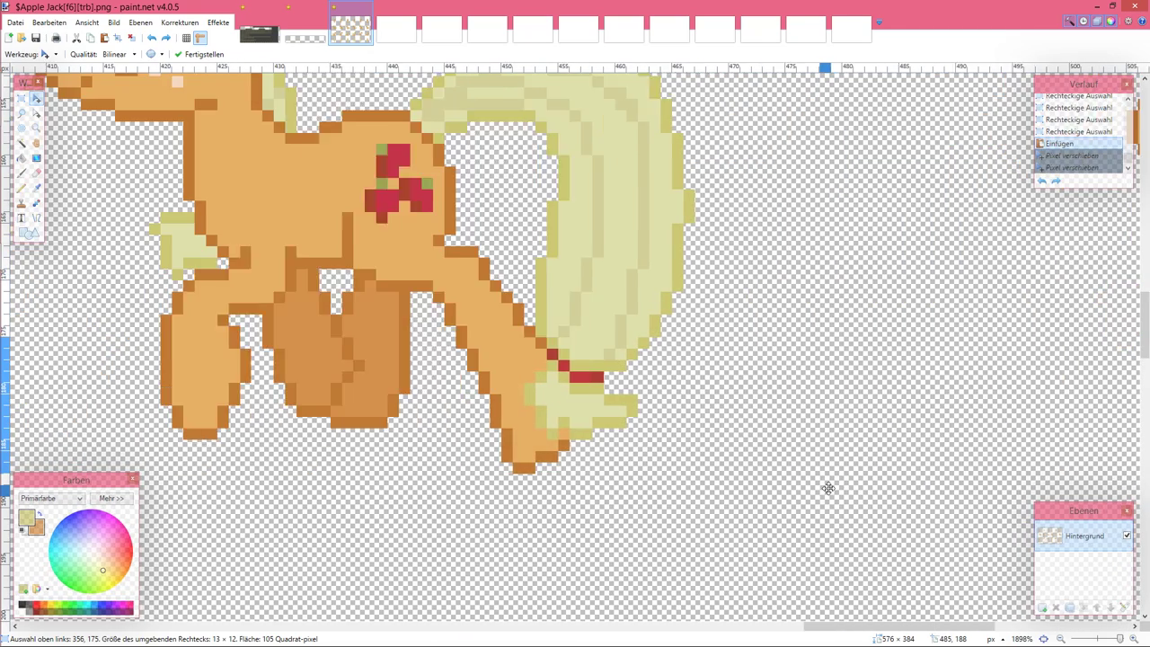
scroll(828, 488, "down", 3)
scroll(827, 488, "left", 6)
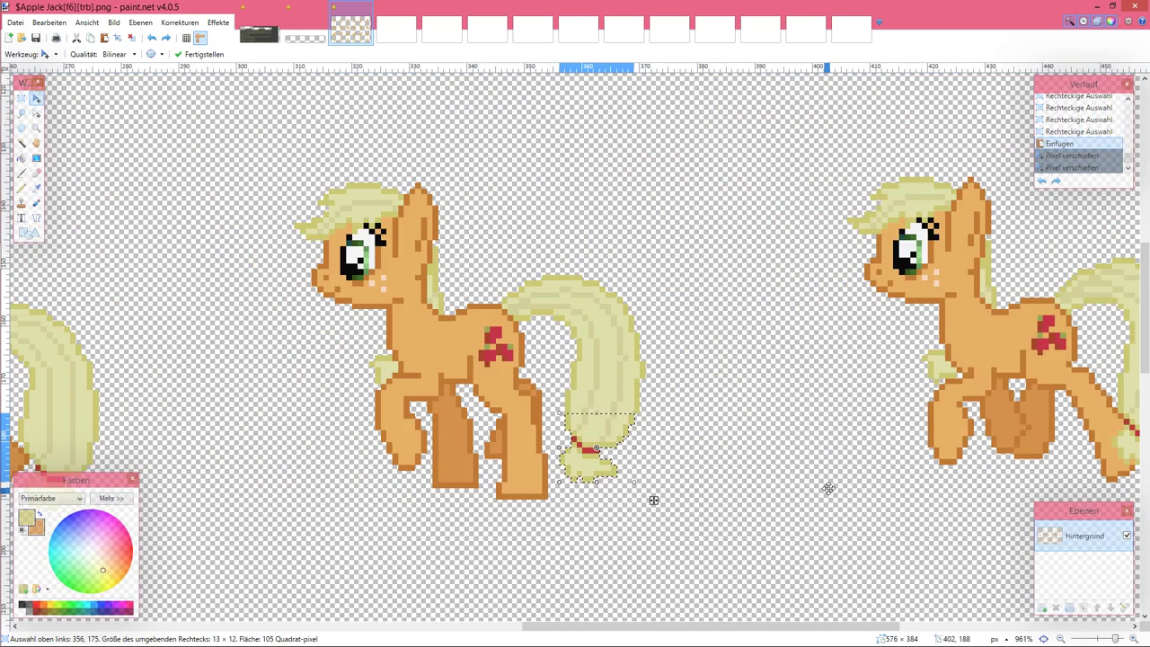
scroll(828, 488, "left", 3)
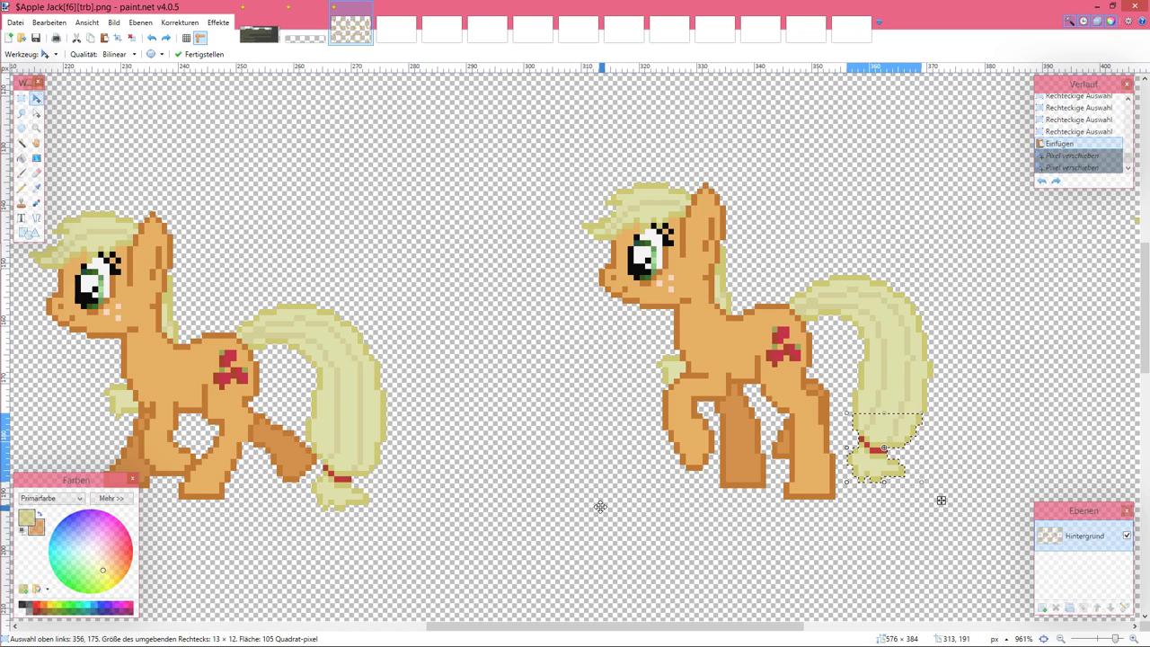
scroll(600, 505, "right", 6)
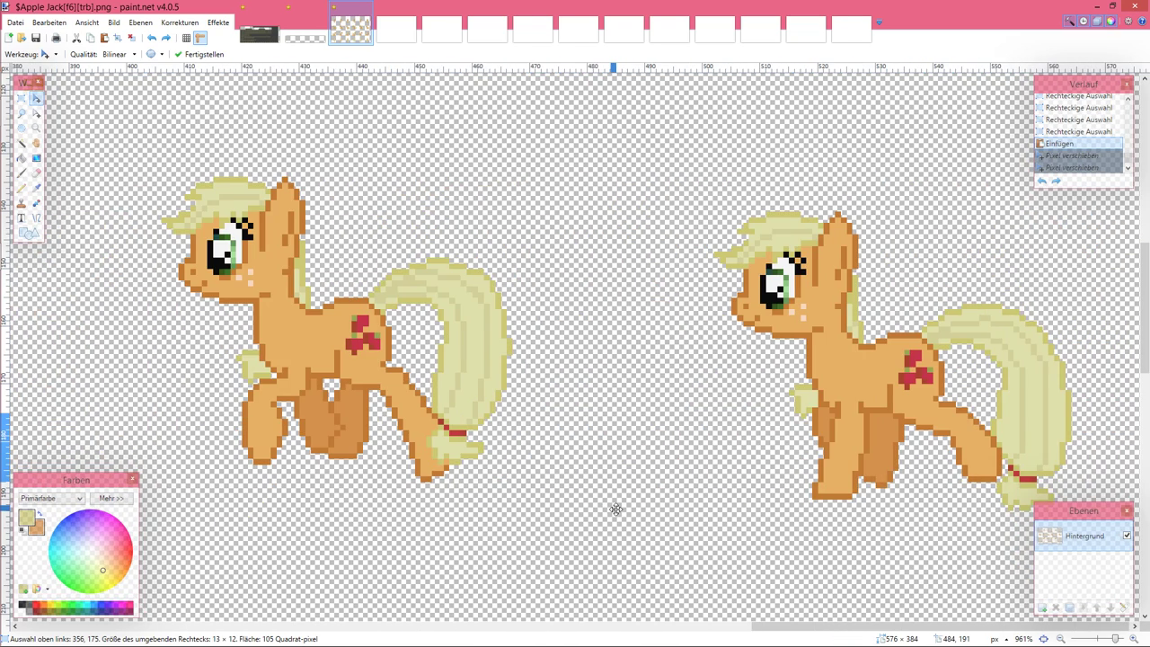
scroll(615, 510, "left", 6)
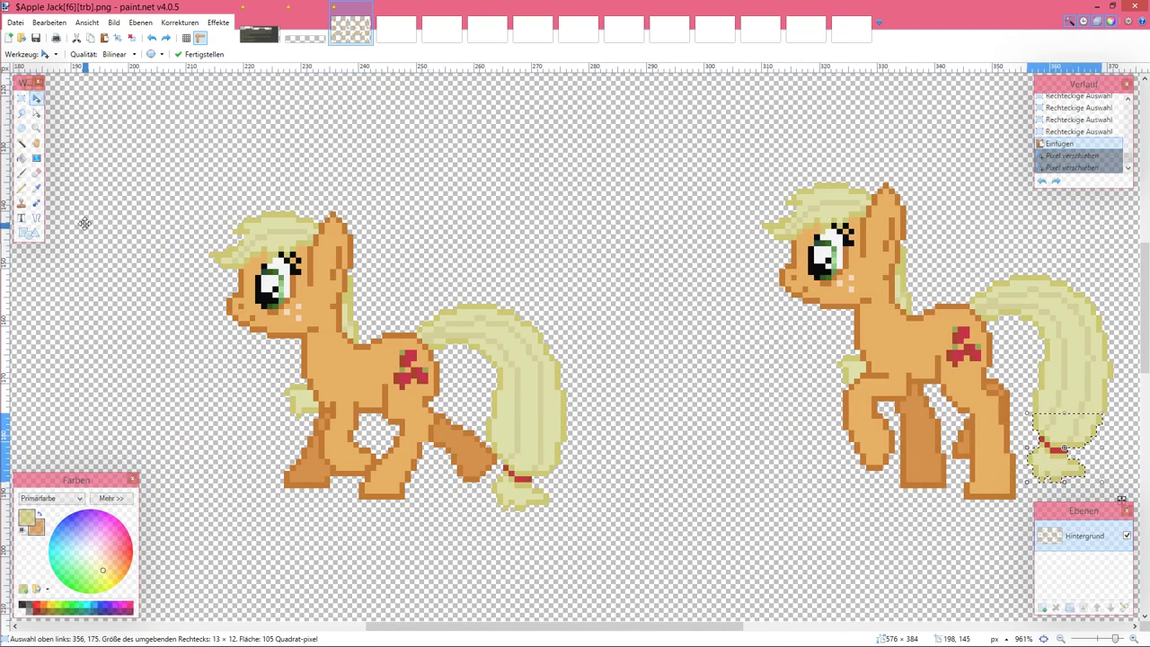
left_click(22, 99)
scroll(465, 378, "up", 2)
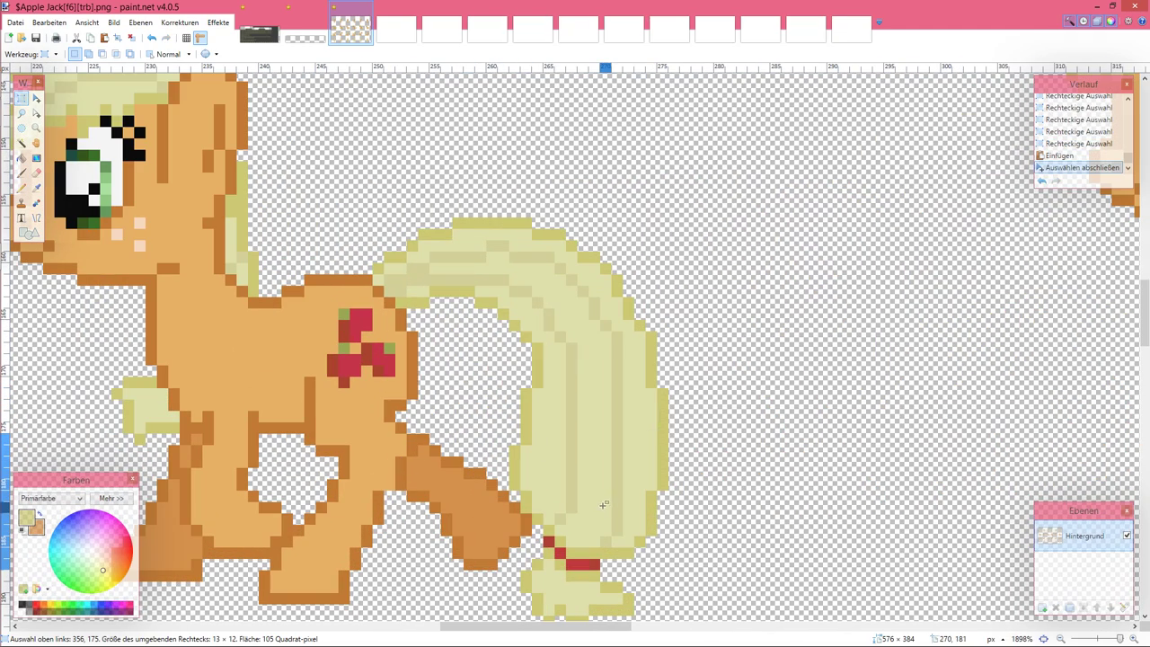
left_click_drag(510, 446, 665, 486)
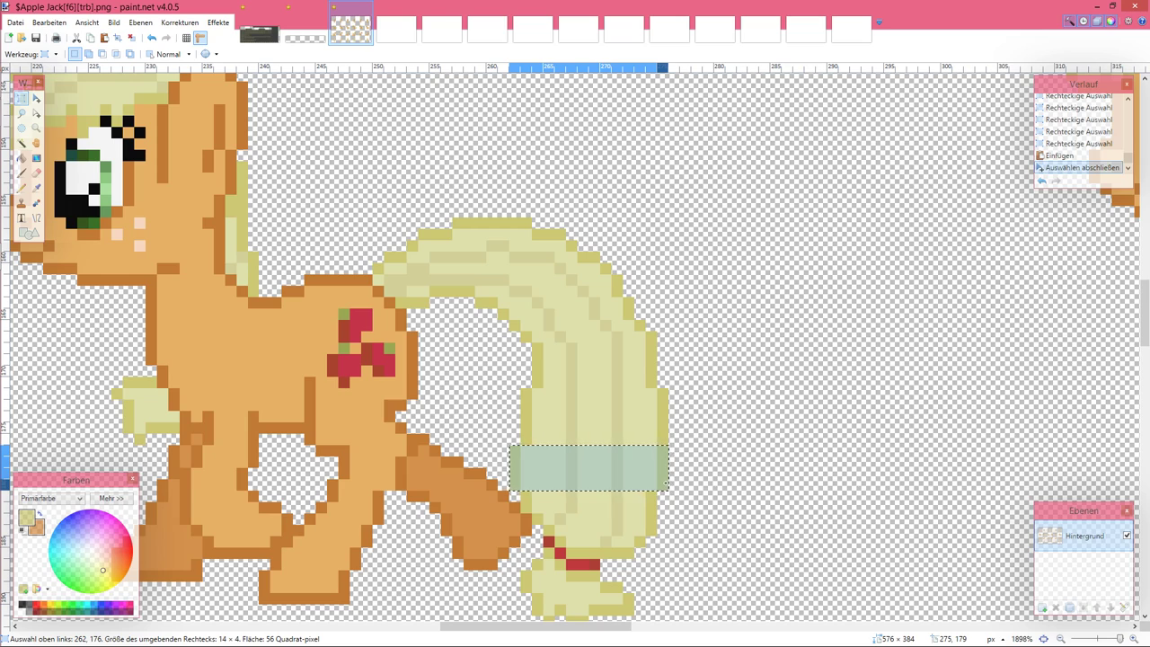
scroll(569, 501, "up", 2)
left_click_drag(496, 490, 706, 519)
left_click_drag(521, 532, 700, 536)
scroll(560, 514, "down", 2)
scroll(586, 521, "up", 2)
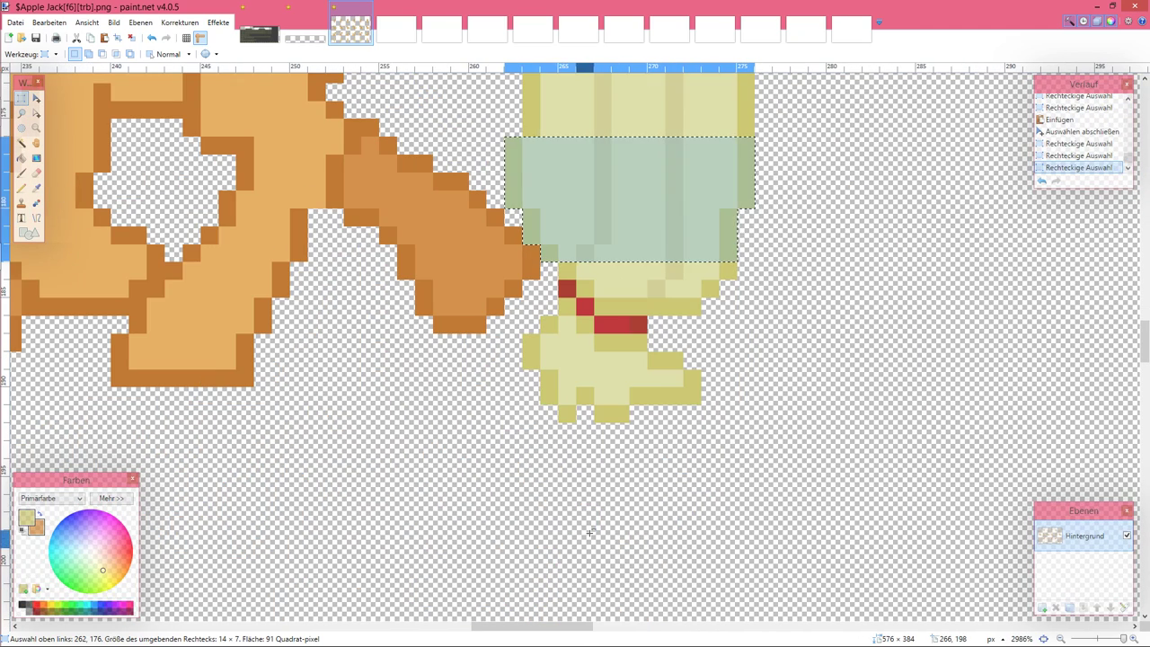
left_click_drag(728, 289, 624, 416)
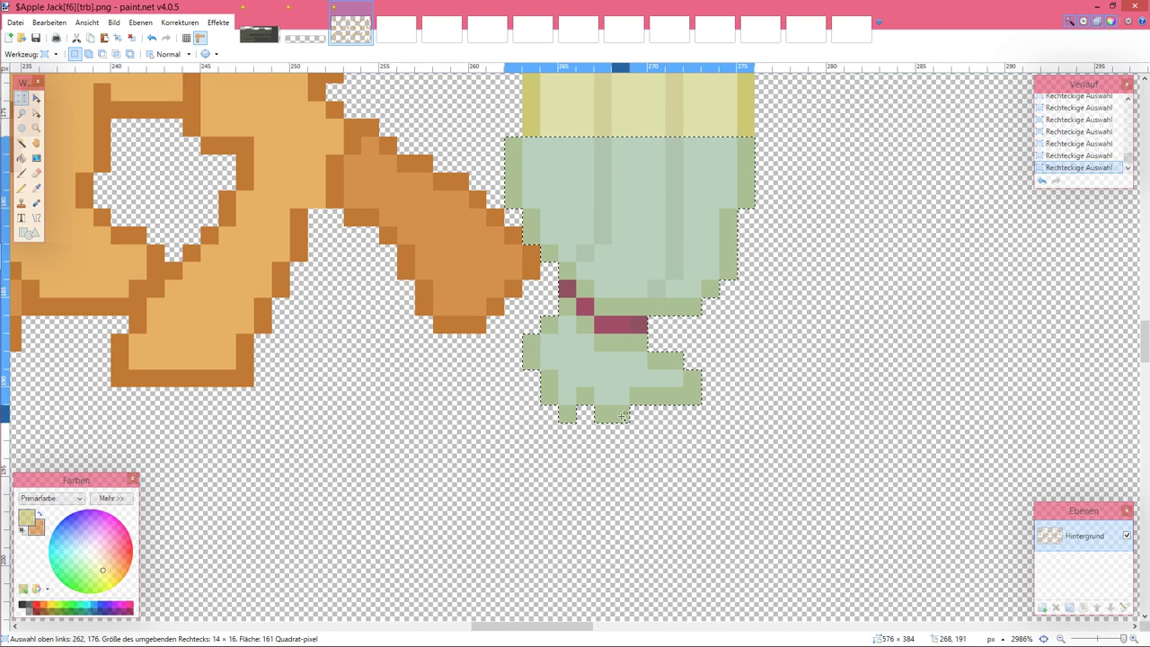
Step: Paste a copy of the third pony's tail end over the sixth pony's tail, align it at 550, 176 and deselect it
scroll(624, 416, "down", 5)
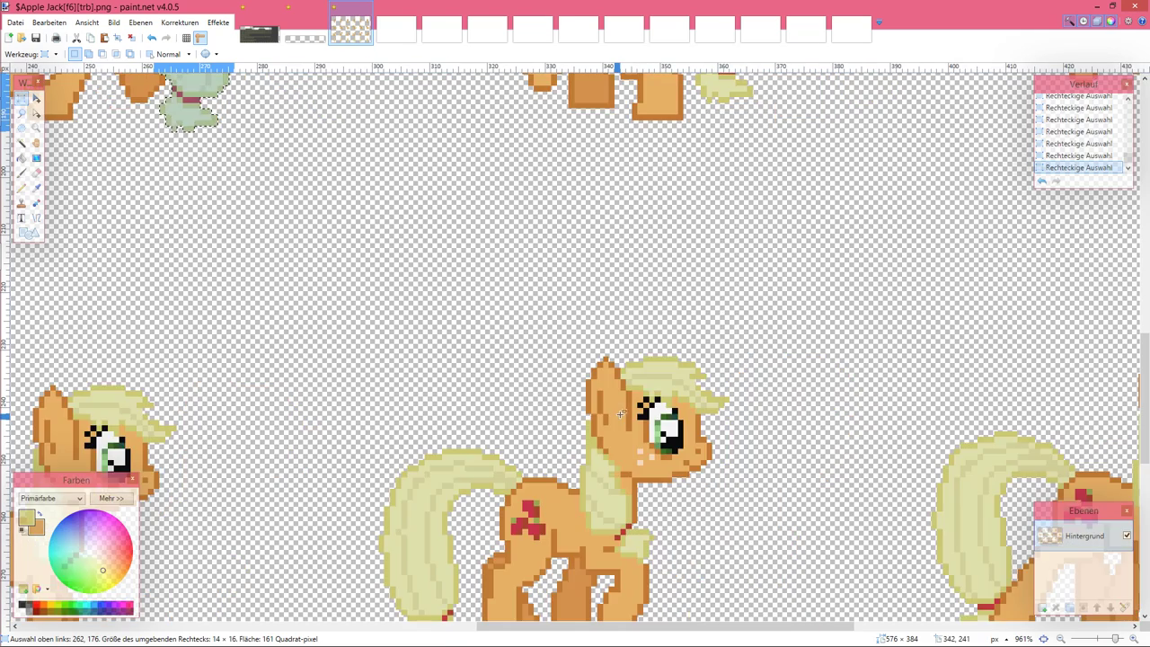
scroll(620, 414, "right", 5)
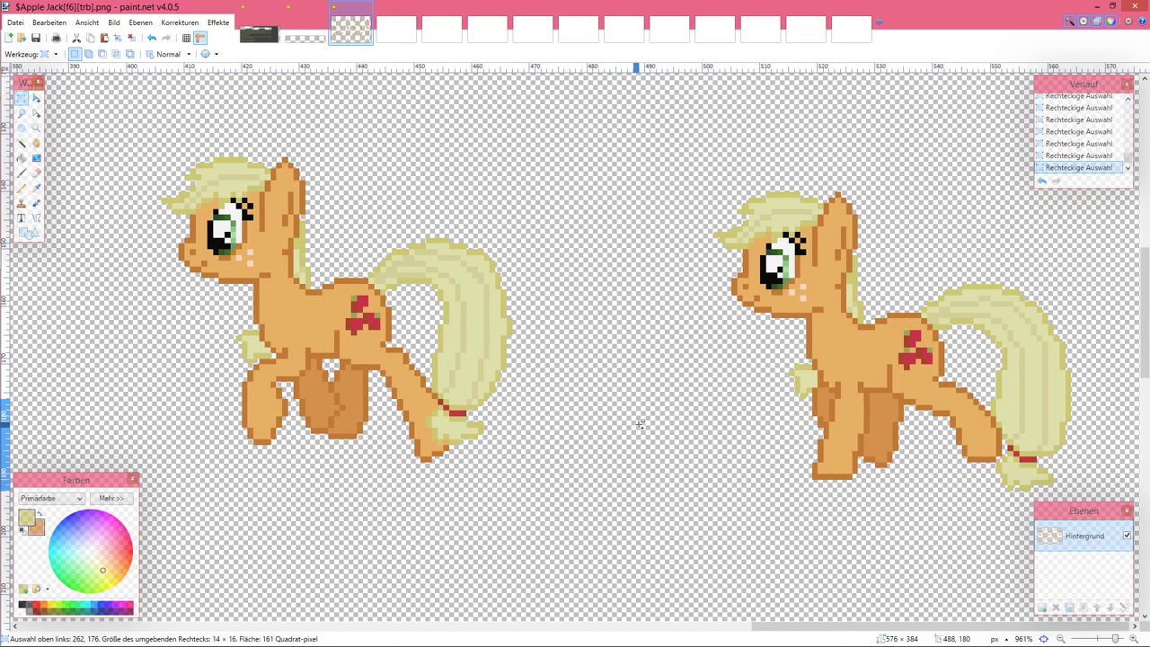
key("ctrl+v")
left_click_drag(82, 420, 1078, 429)
scroll(1074, 422, "up", 2)
left_click_drag(961, 451, 928, 445)
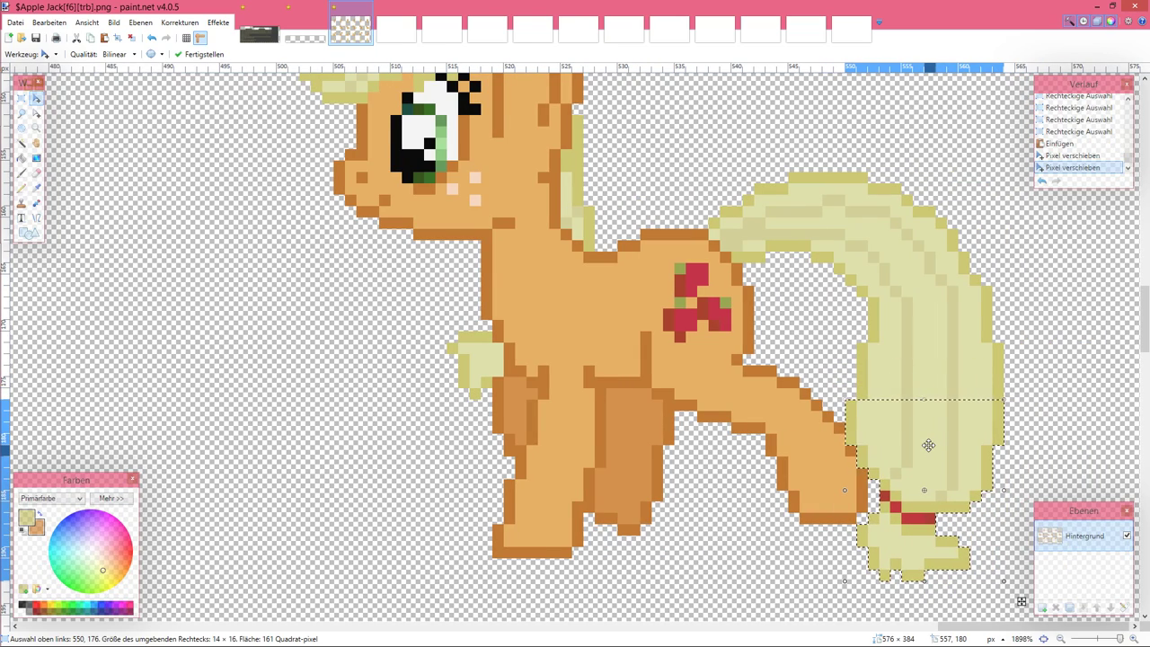
key("ctrl+d")
Step: Save the reworked trot sprite sheet
scroll(928, 445, "down", 4)
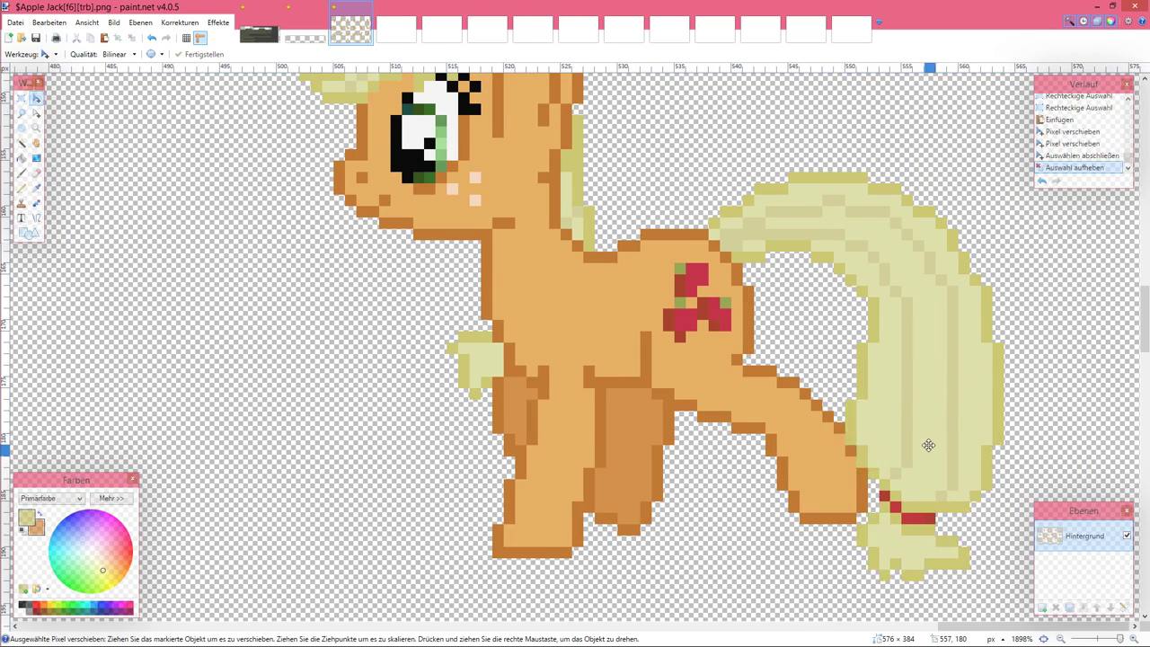
scroll(929, 444, "down", 2)
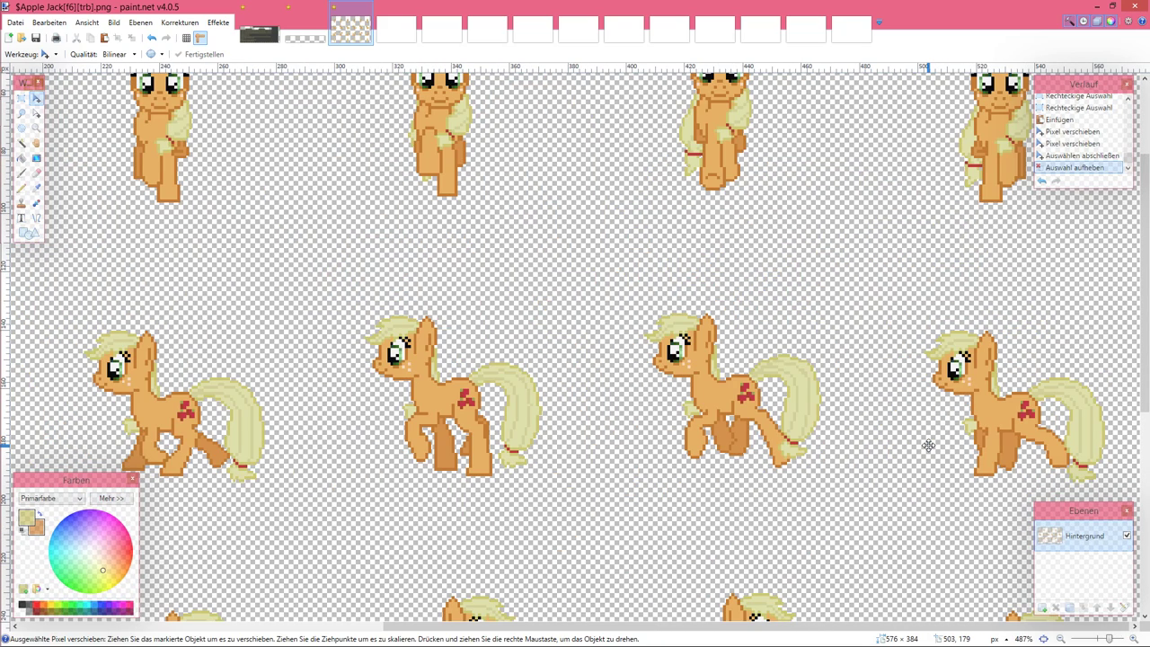
scroll(929, 445, "down", 3)
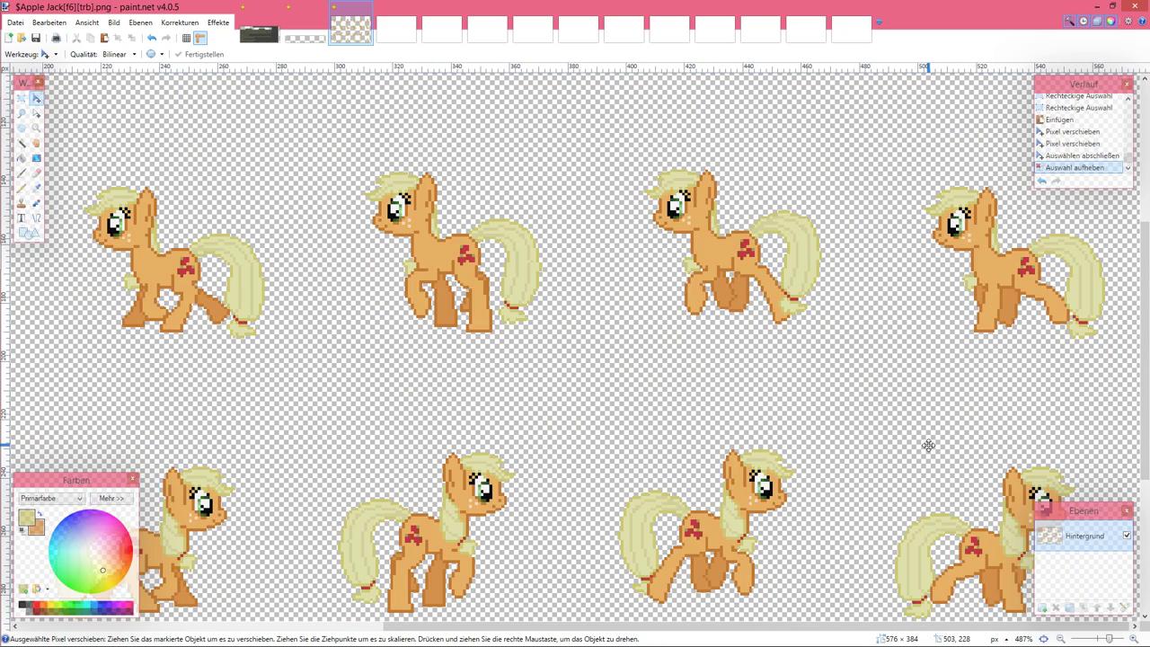
scroll(928, 445, "down", 4)
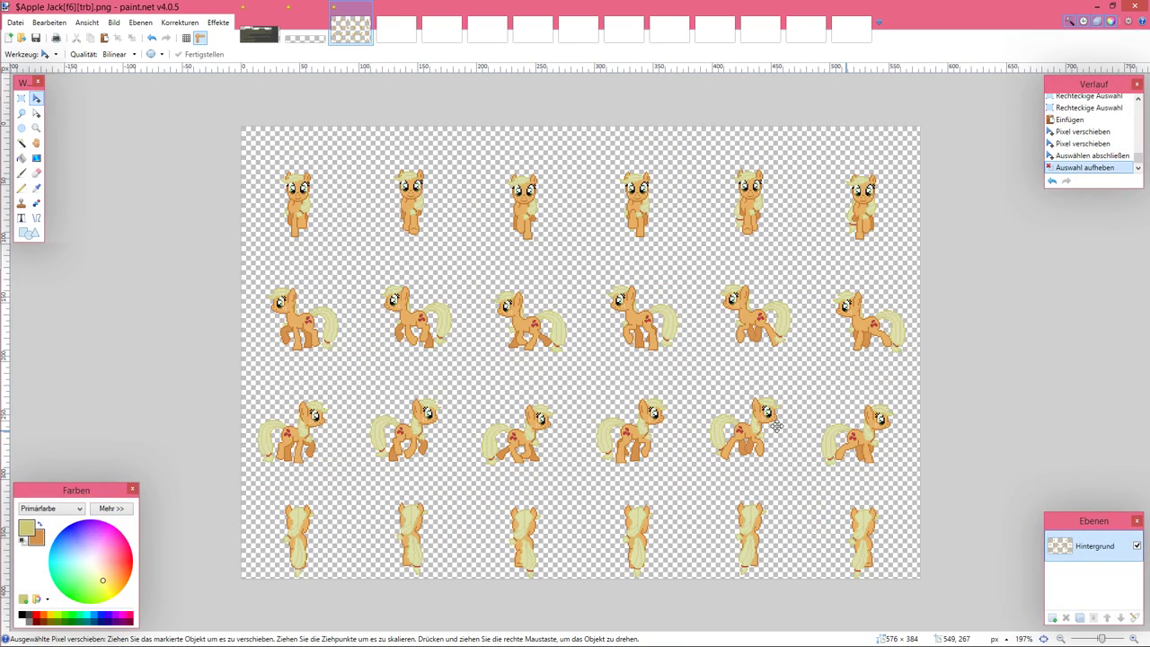
left_click(36, 38)
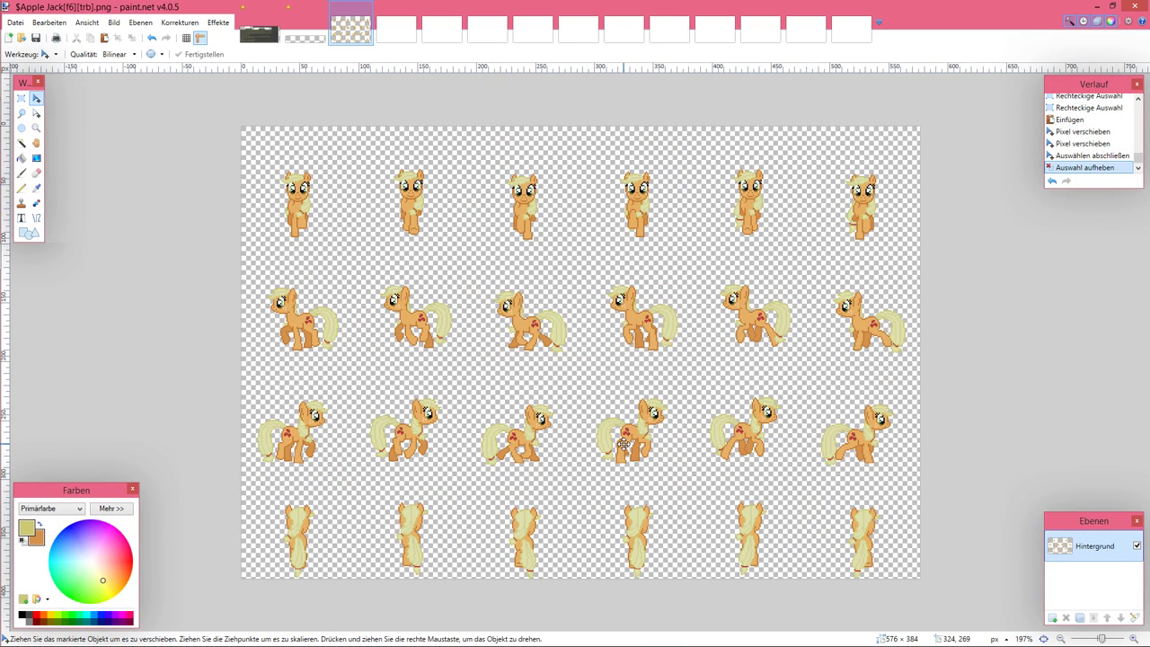
Step: View the whole trot sprite sheet once more and close its image
scroll(623, 443, "up", 3)
scroll(622, 443, "left", 2)
scroll(621, 443, "down", 5)
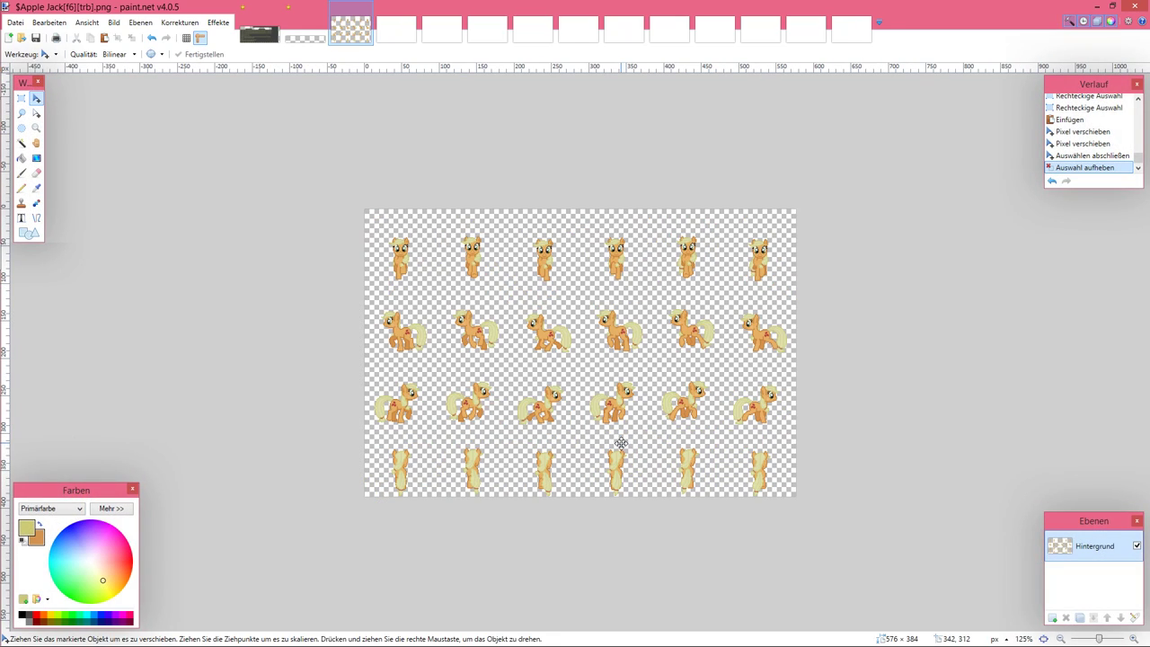
key("ctrl+b")
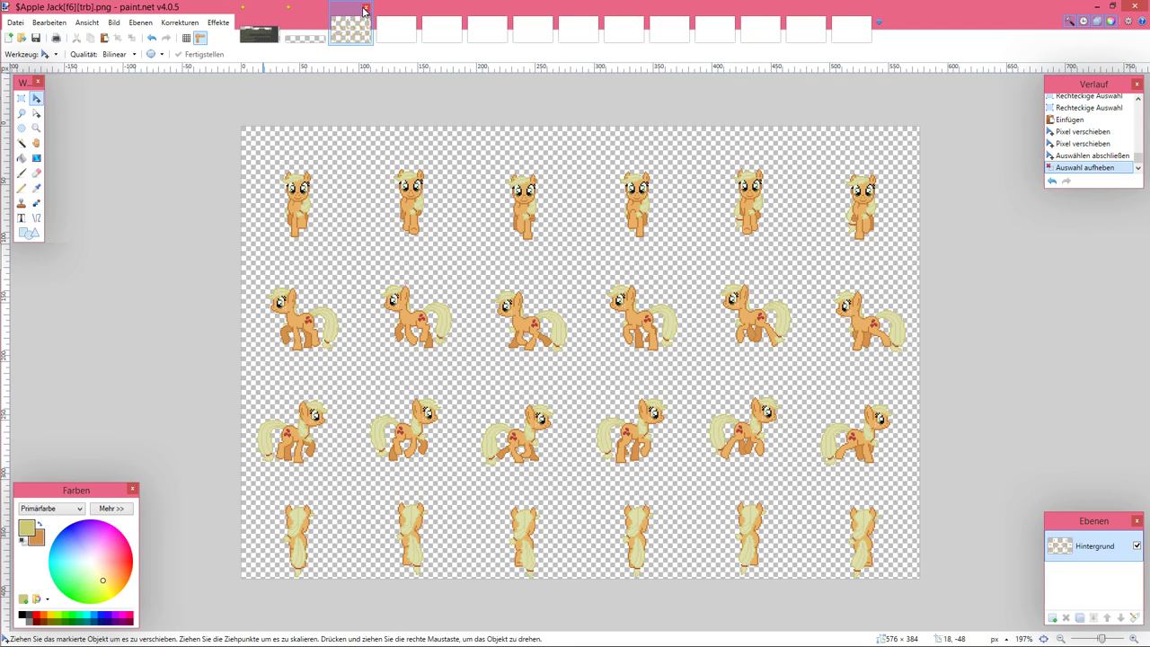
left_click(365, 8)
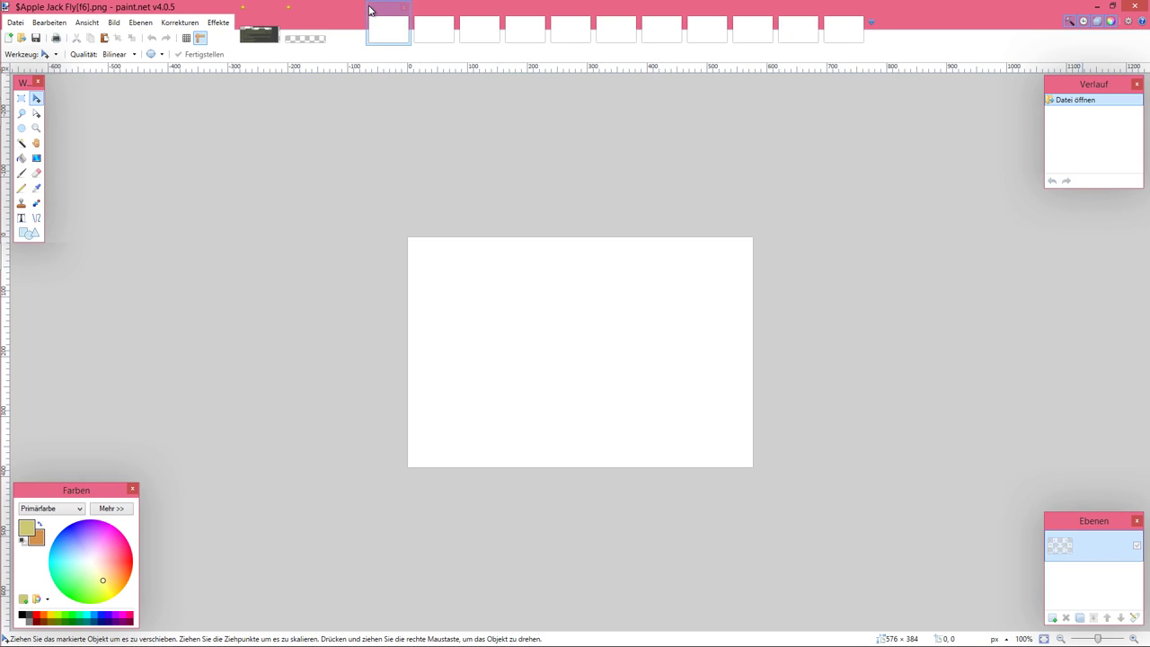
Step: Switch to applejack.png and cut the block of right-facing ponies from the topmost remaining sprite row
left_click(259, 34)
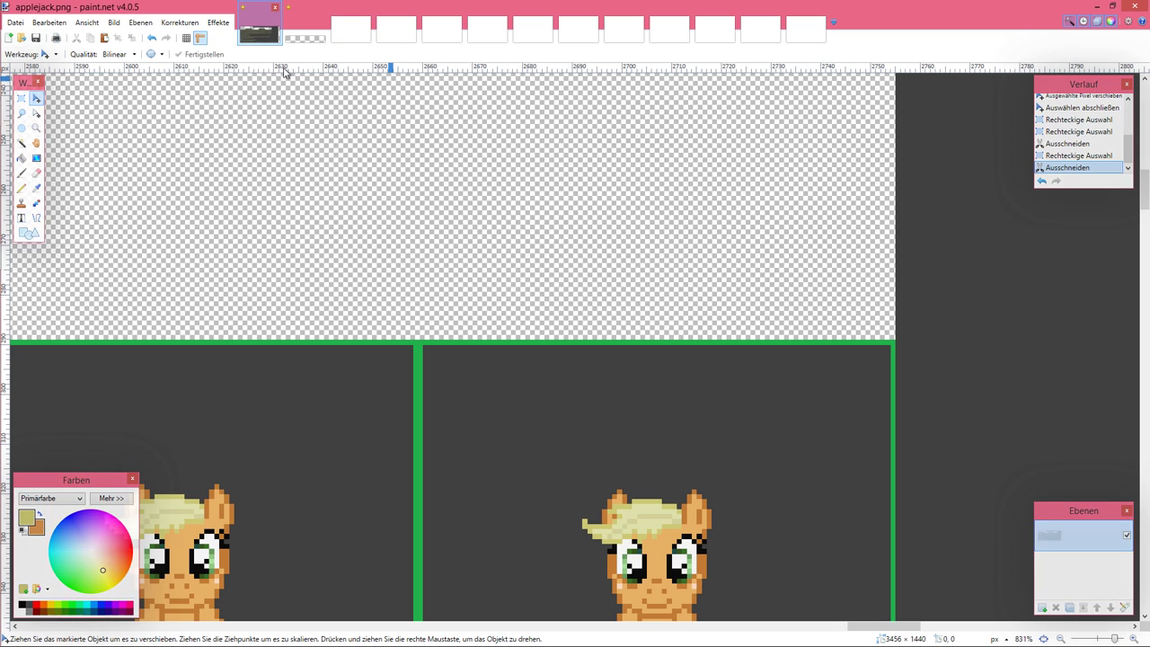
scroll(390, 226, "right", 5)
scroll(390, 225, "down", 3)
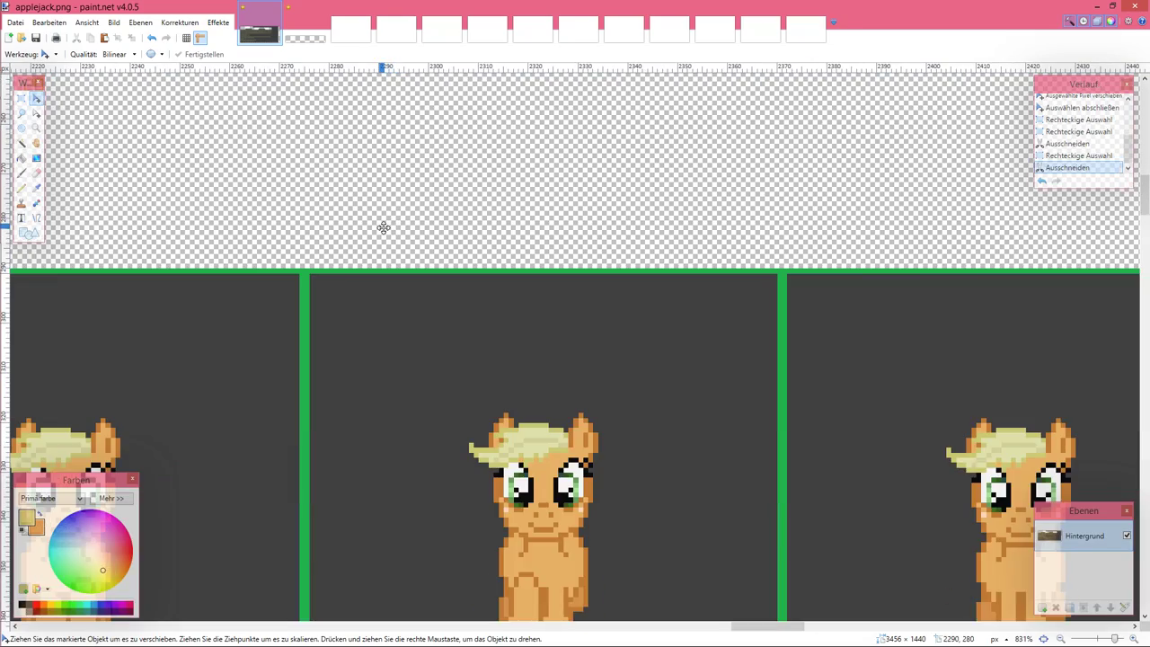
scroll(386, 227, "left", 15)
scroll(383, 227, "left", 15)
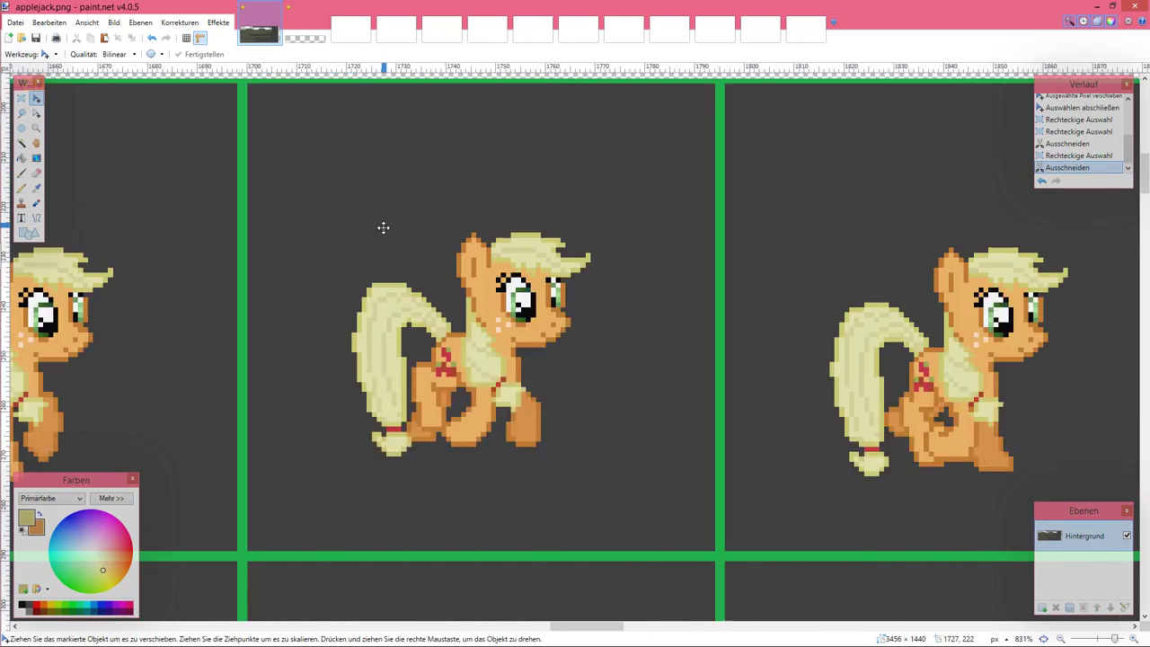
scroll(384, 227, "left", 5)
scroll(384, 228, "down", 3)
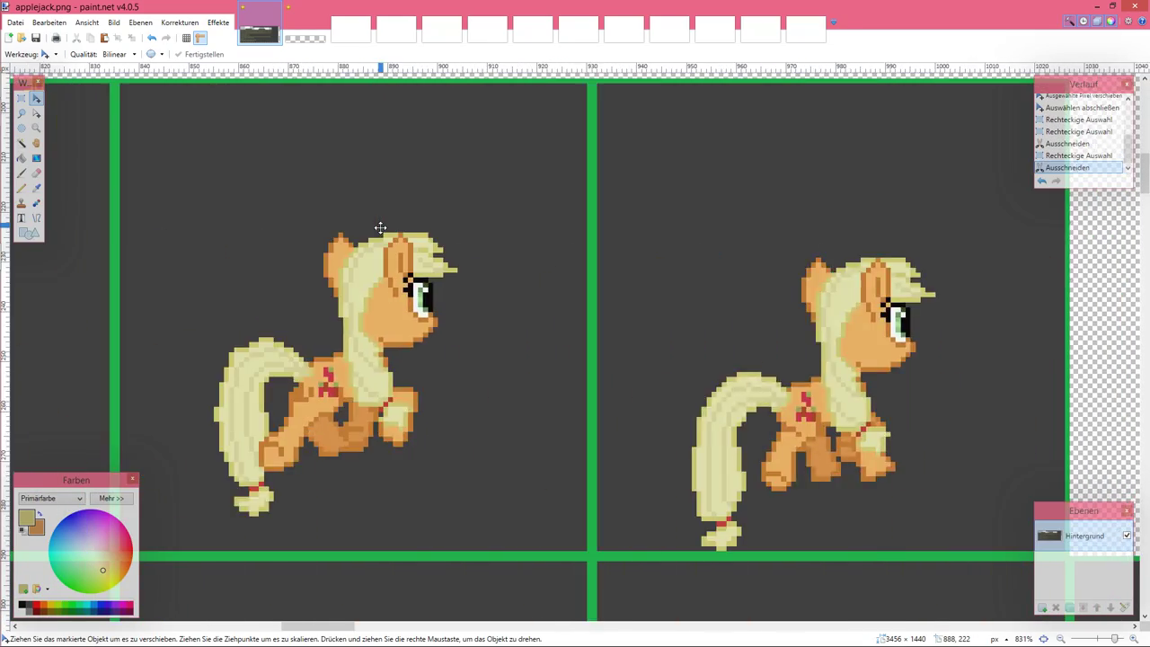
key("s")
scroll(548, 237, "down", 4)
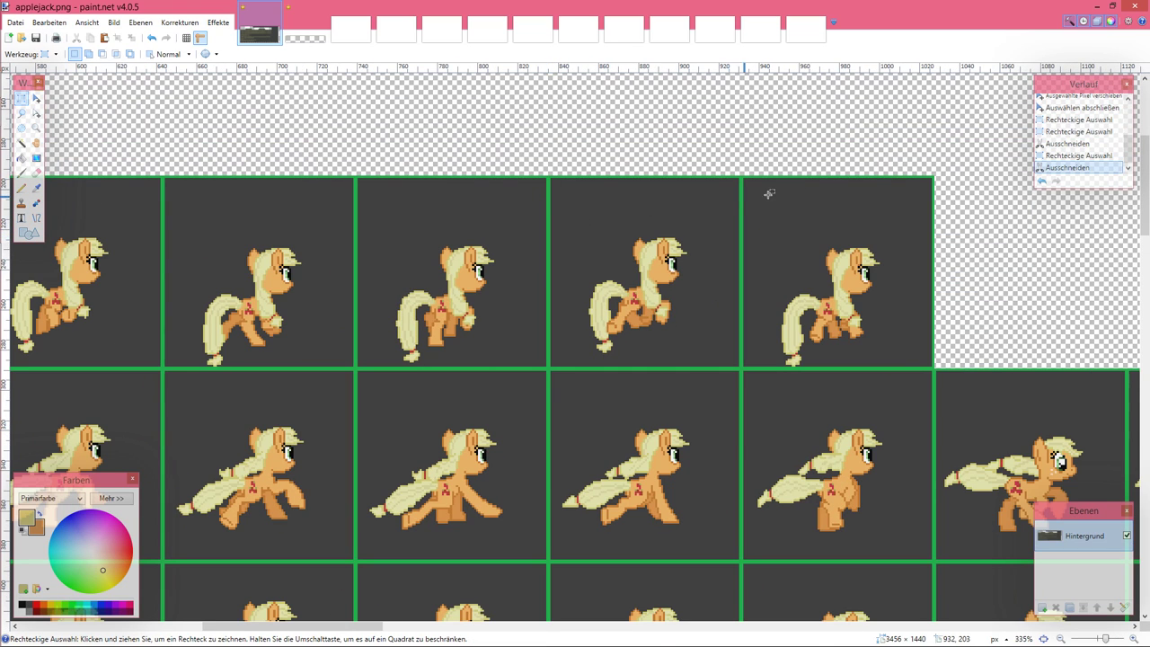
left_click_drag(935, 174, 340, 393)
scroll(372, 351, "up", 3)
key("ctrl+x")
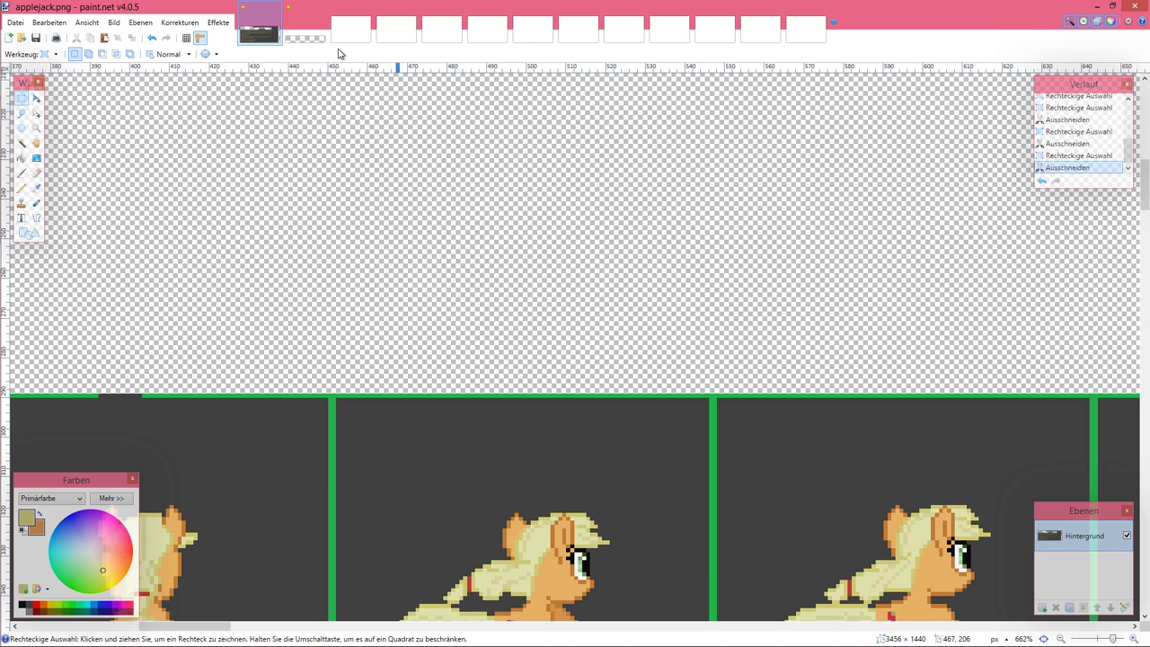
Step: Examine the sprite files in the Characters folder in File Explorer and return to the blank $Apple Jack Fly[f6].png in paint.net
left_click(22, 82)
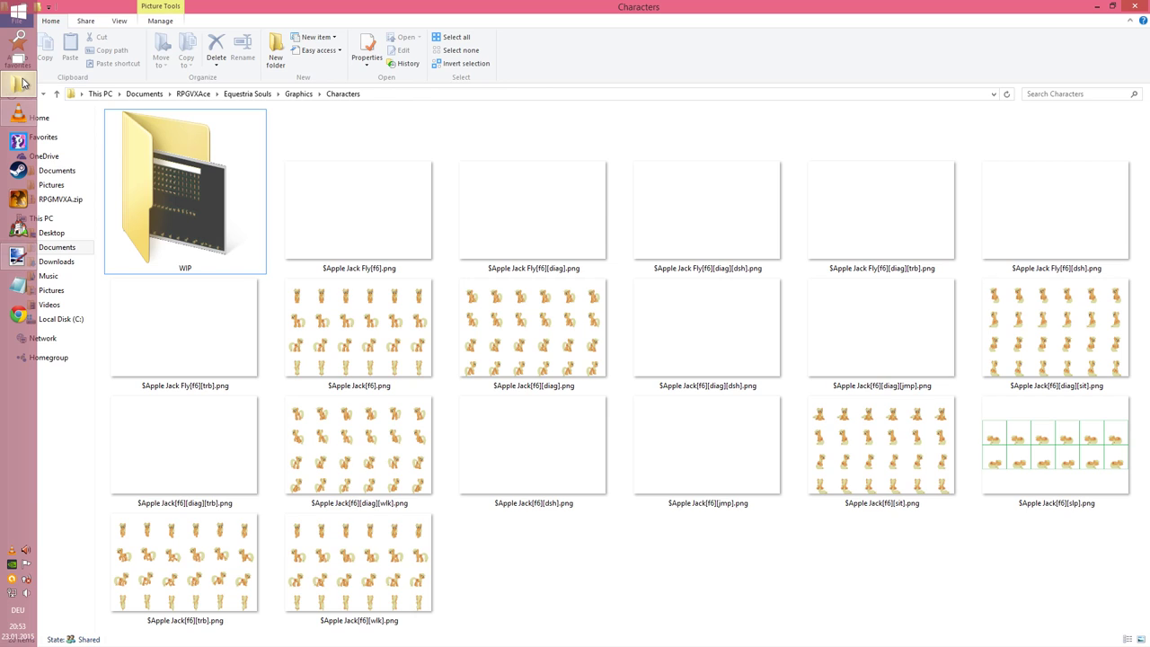
mouse_move(22, 83)
left_mouse_down()
mouse_move(127, 44)
mouse_move(311, 45)
left_mouse_up()
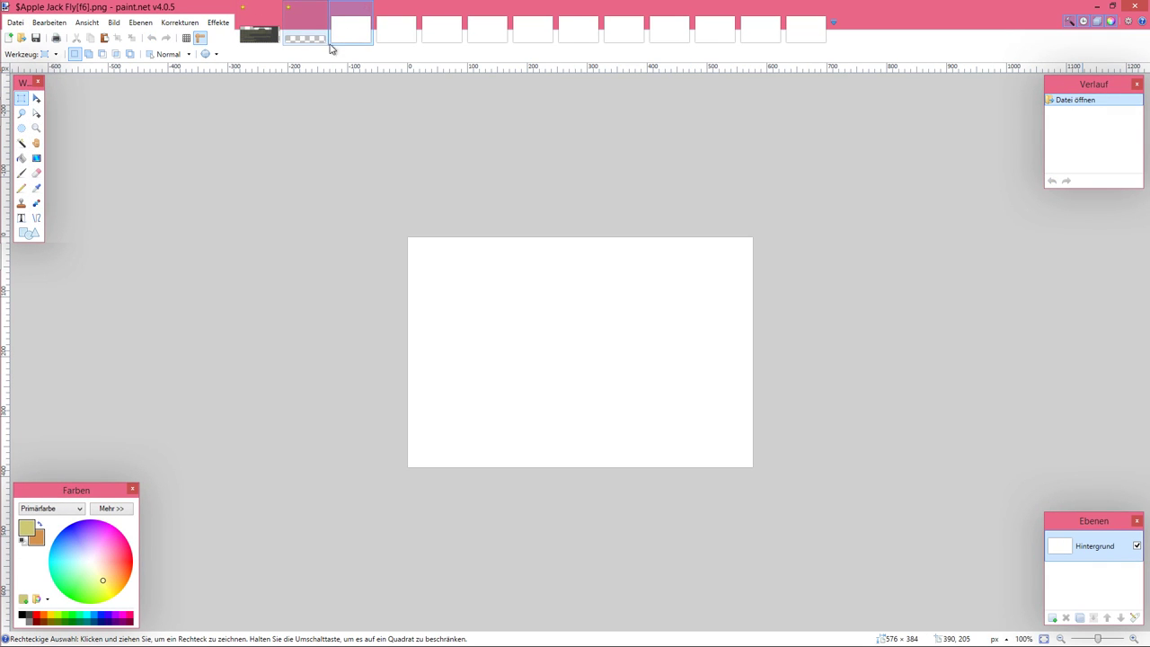
Step: Look through the open blank Apple Jack sprite sheets and check their file names for the diagonal trot sheet
left_click(399, 42)
left_click(459, 30)
left_click(492, 34)
left_click(528, 34)
left_click(492, 36)
left_click(535, 33)
left_click(583, 33)
left_click(618, 33)
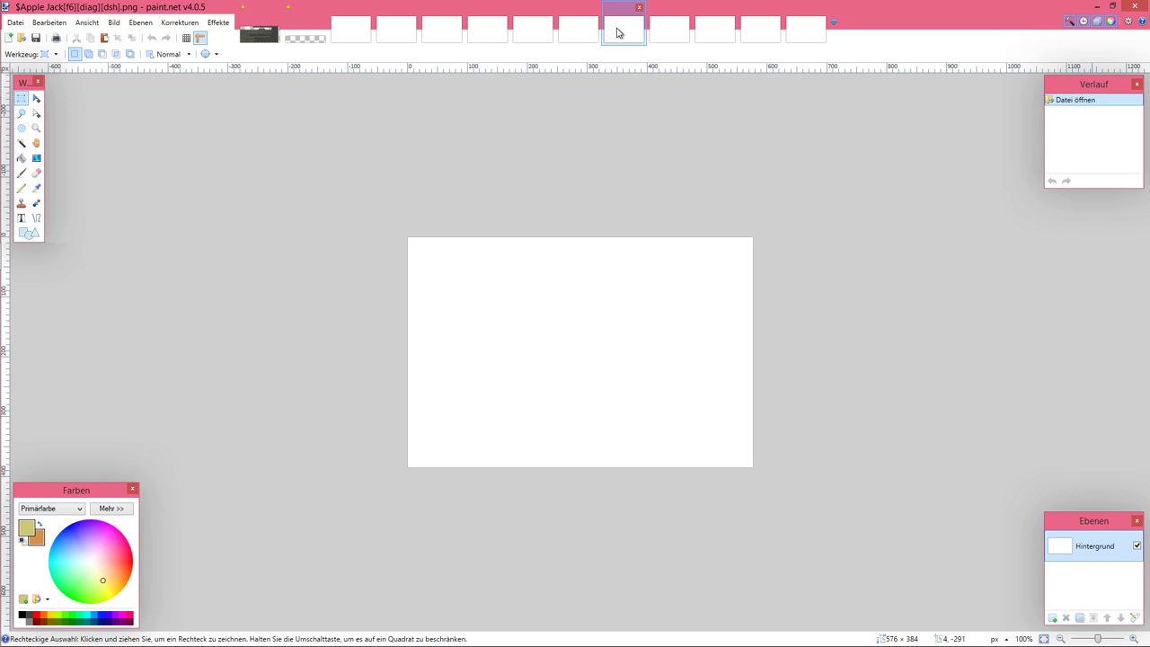
left_click(663, 32)
left_click(714, 33)
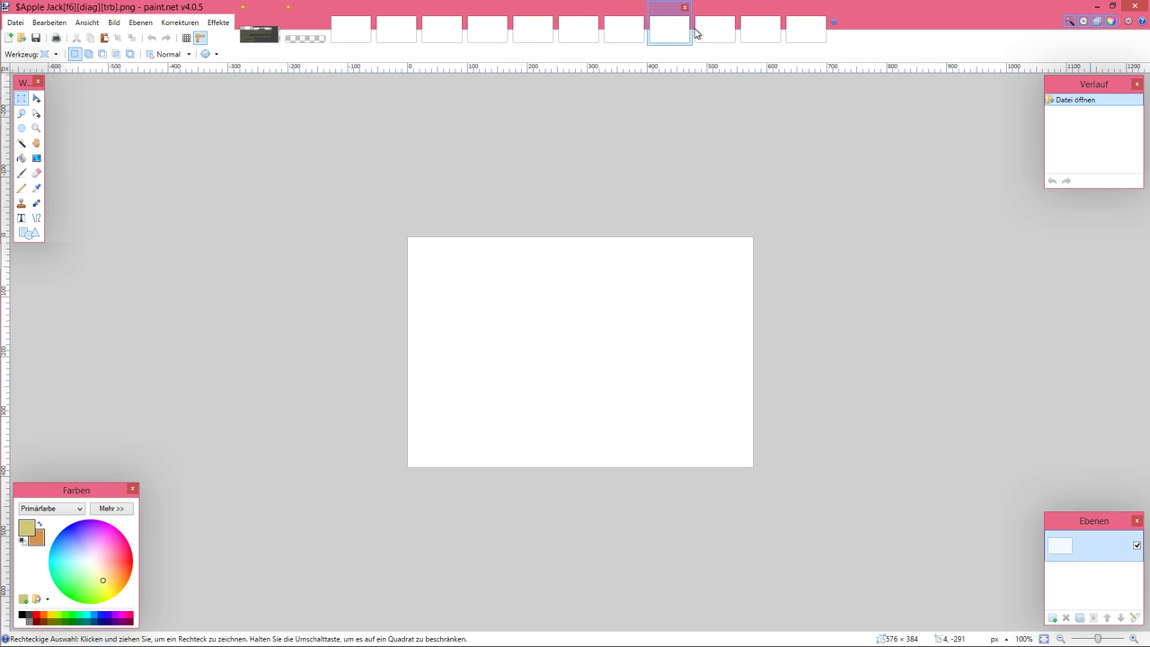
left_click(743, 34)
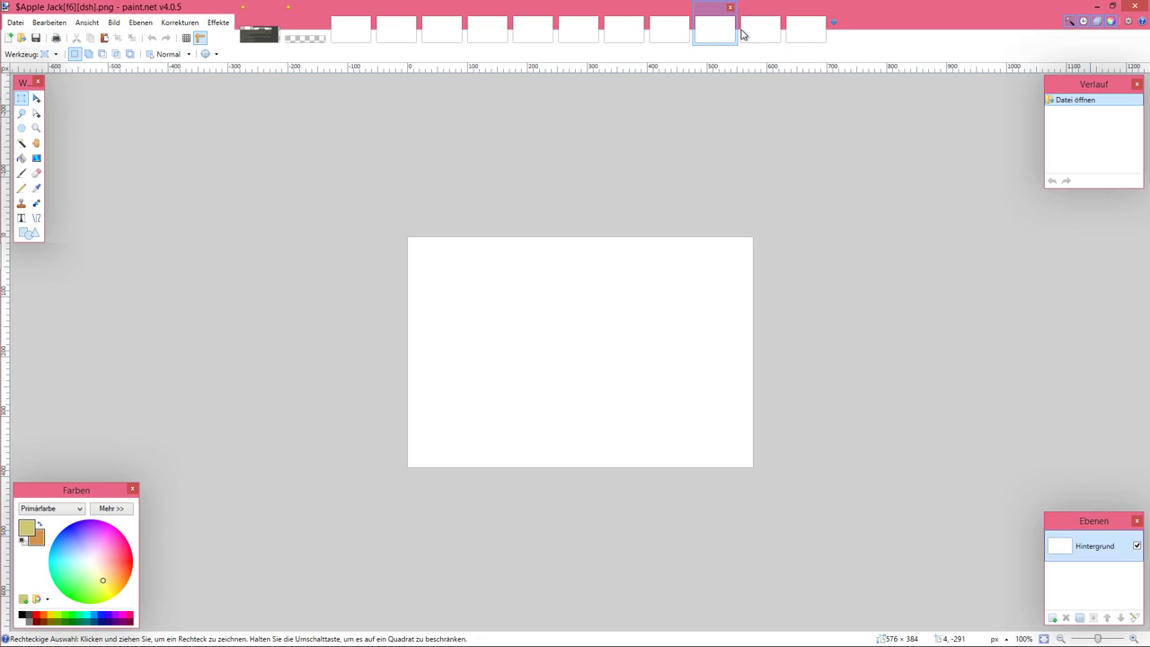
left_click(718, 34)
left_click(759, 41)
left_click(802, 38)
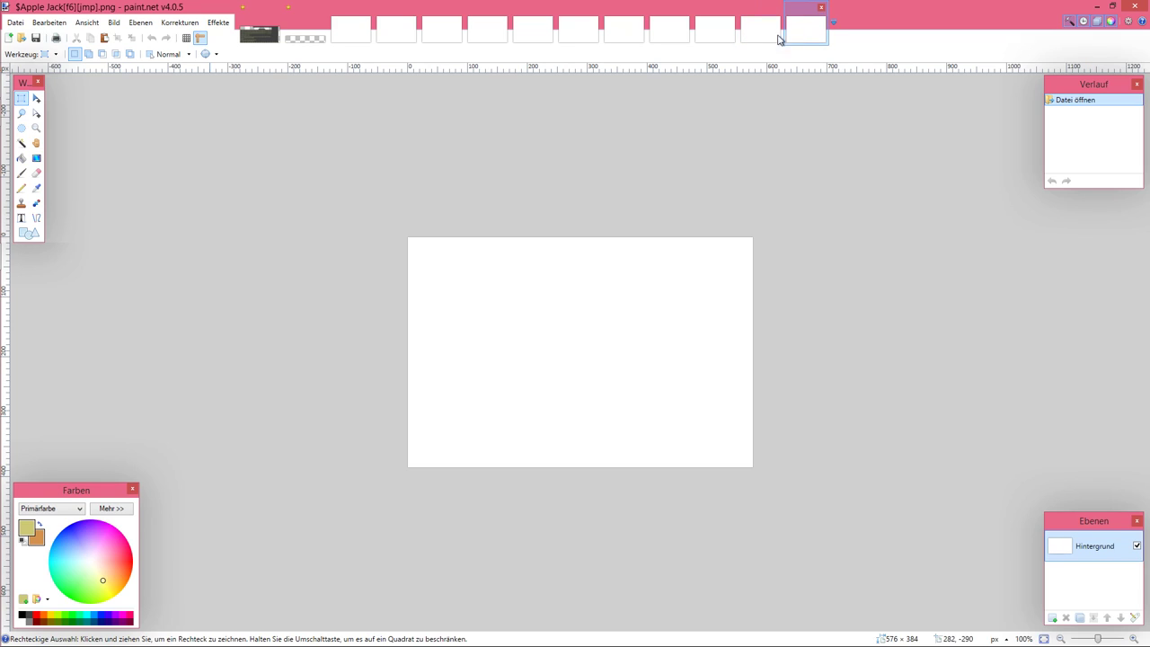
left_click(724, 41)
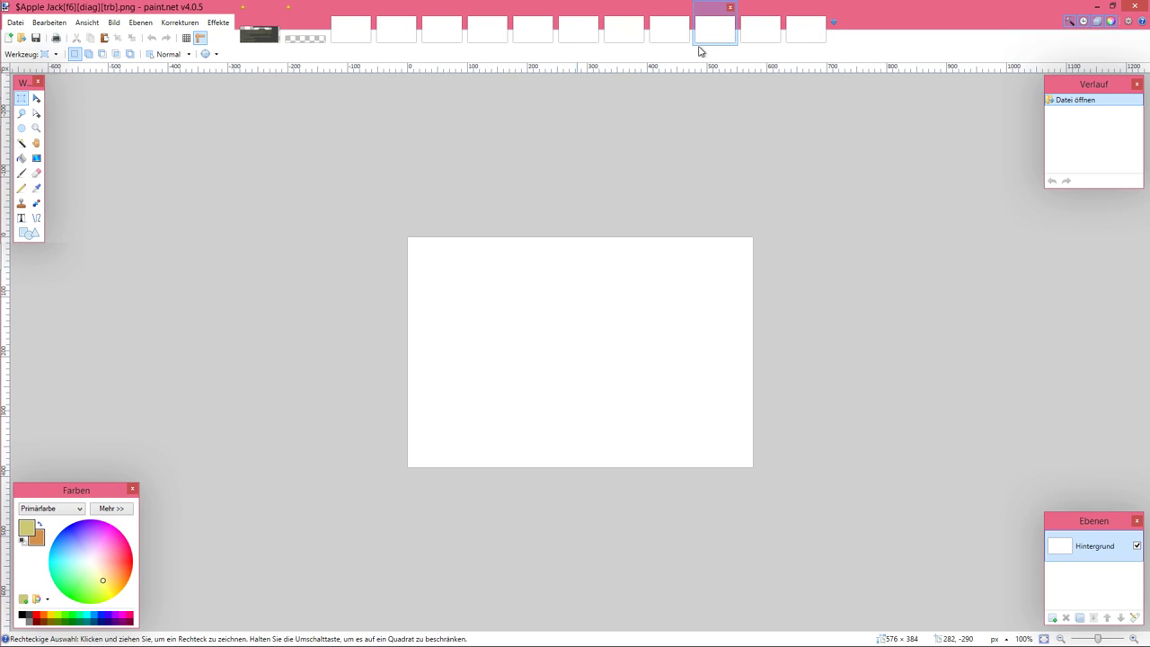
left_click(366, 38)
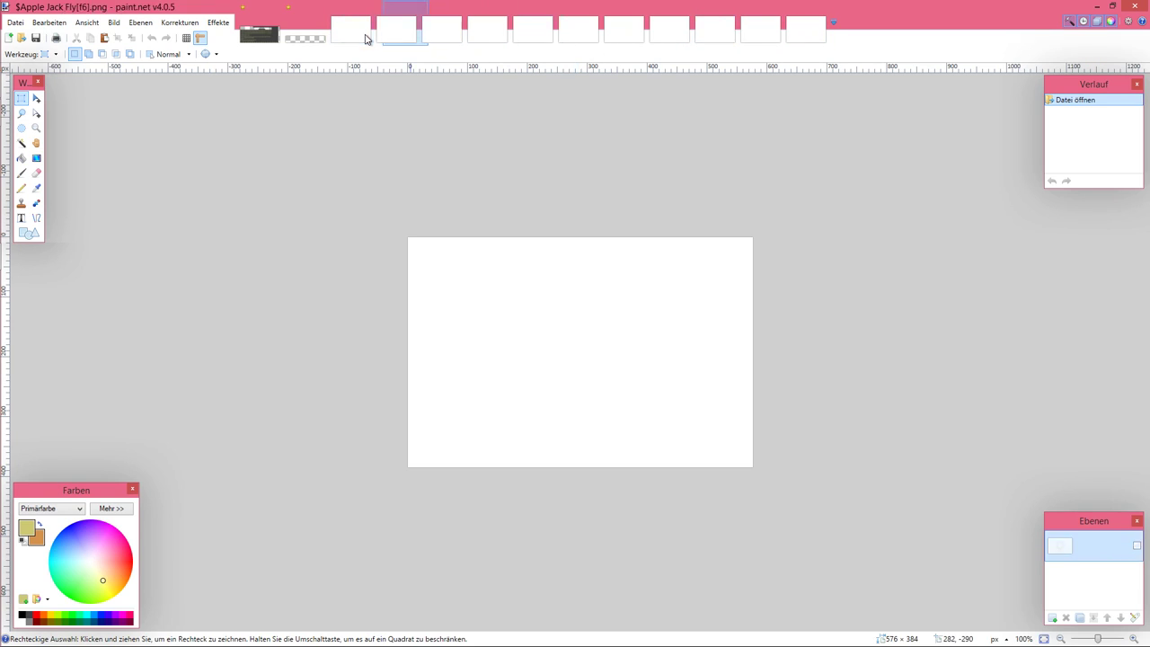
left_click(406, 40)
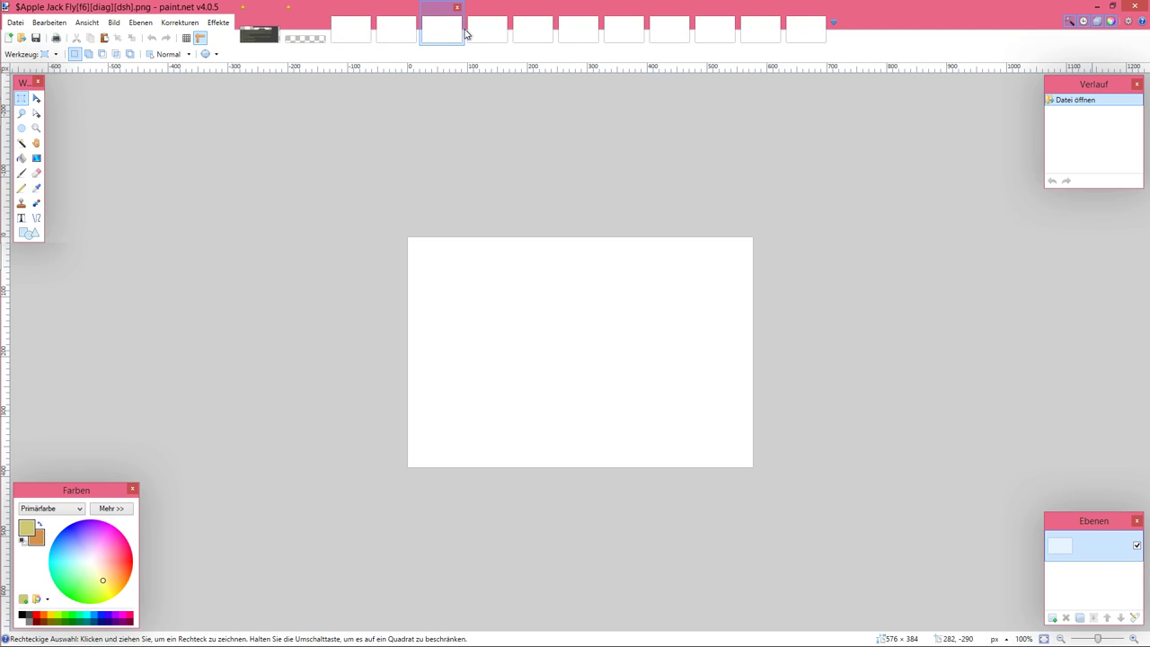
left_click(498, 33)
left_click(528, 33)
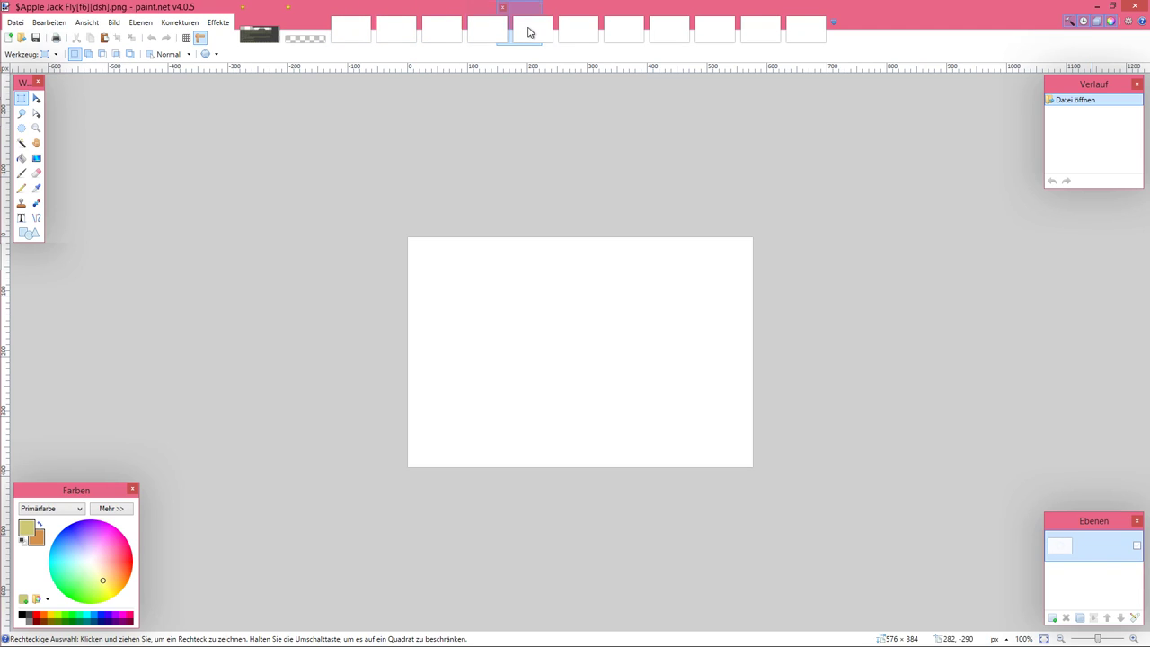
left_click(571, 30)
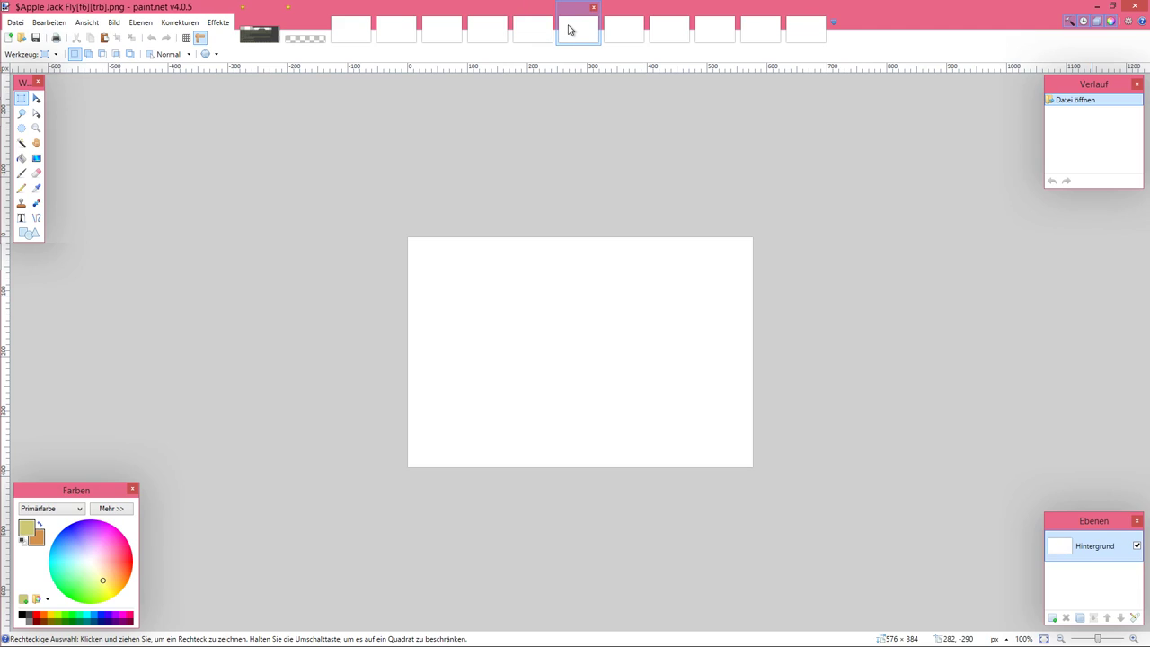
left_click(631, 38)
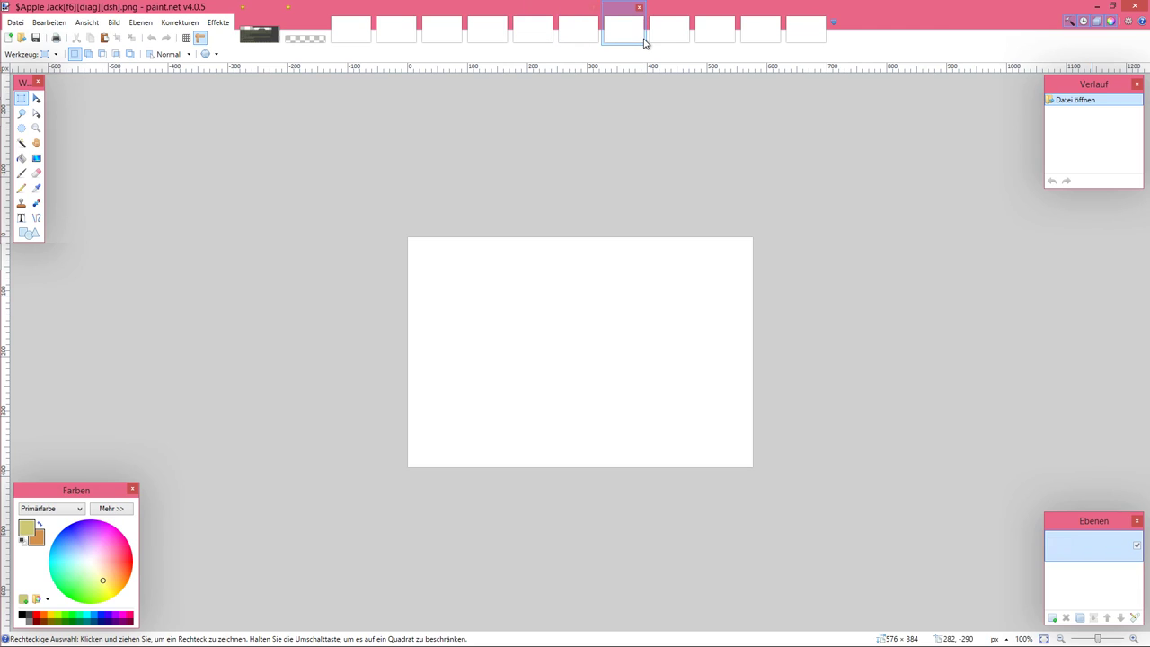
left_click(668, 41)
left_click(727, 37)
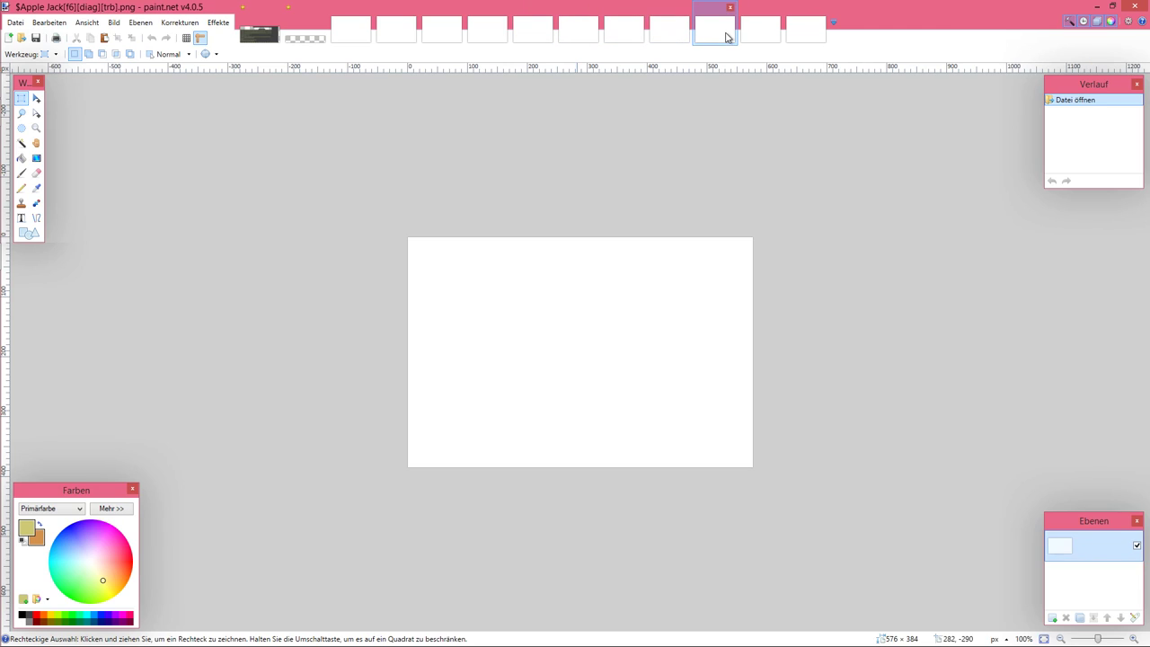
left_click(761, 37)
Step: Paste the cut row of right-facing ponies into $Apple Jack[f6][diag][trb].png and move it to the bottom row at 0, 288
left_click(735, 39)
scroll(589, 326, "up", 2)
key("ctrl+v")
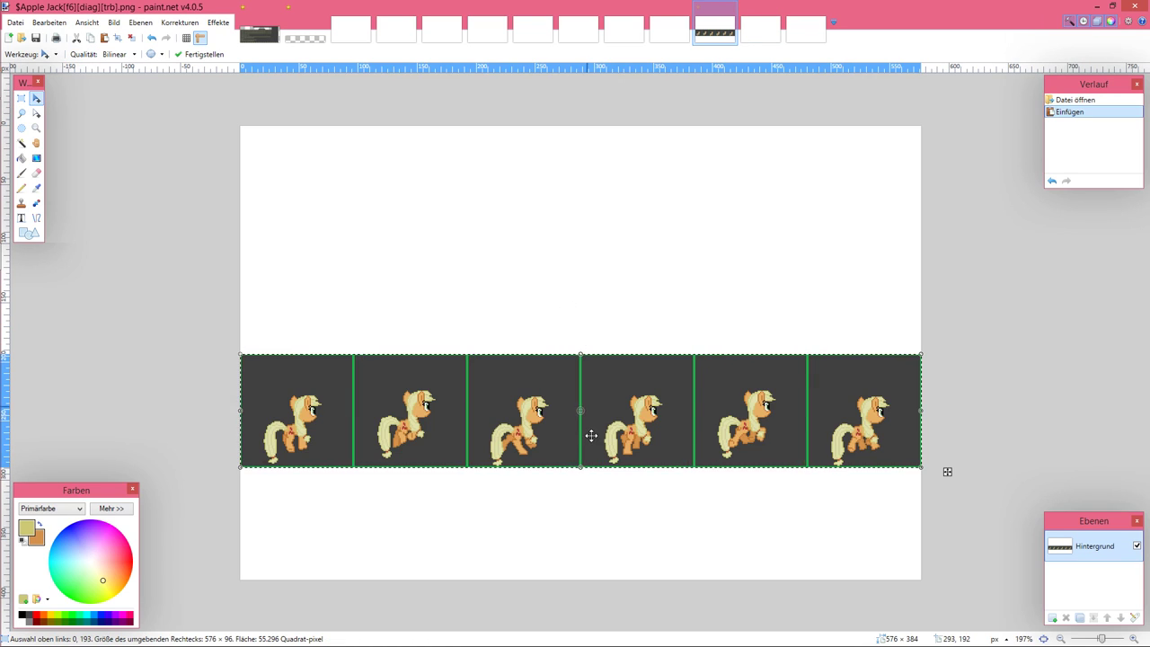
scroll(598, 436, "up", 3)
scroll(616, 418, "down", 3)
scroll(616, 405, "left", 3)
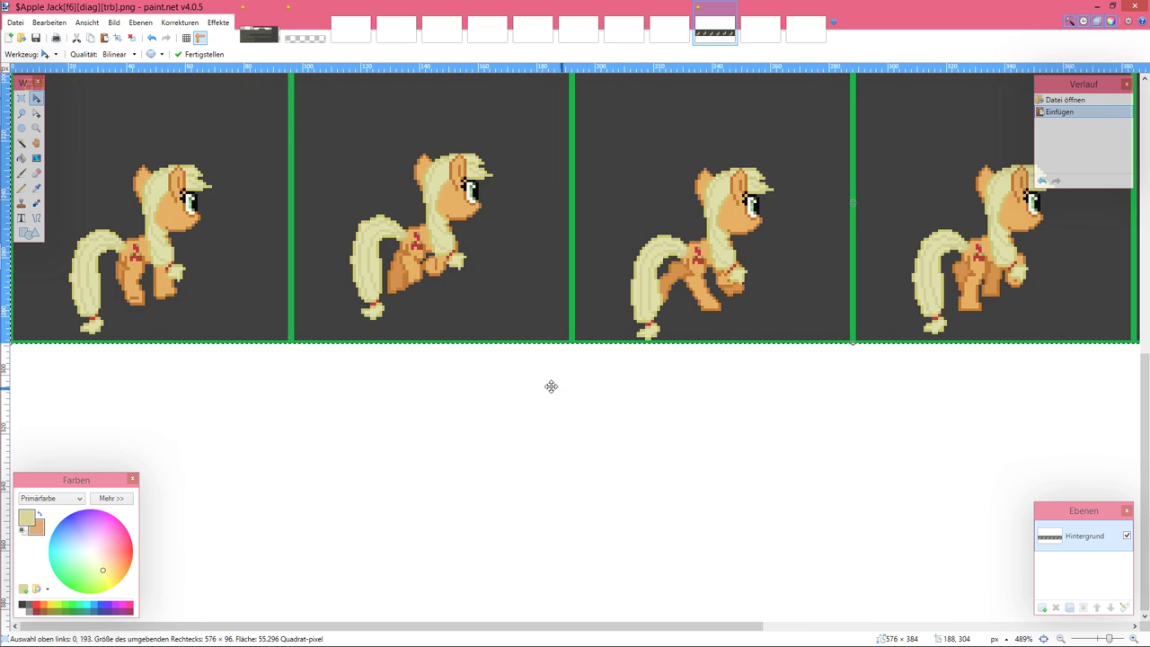
left_click_drag(394, 289, 396, 561)
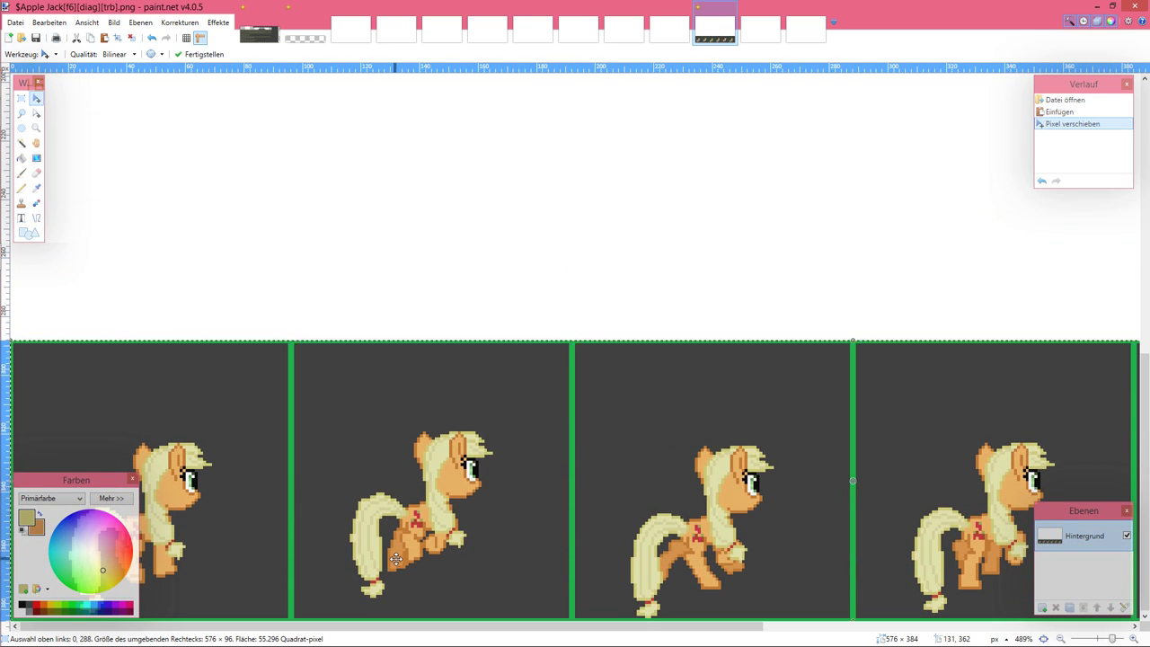
Step: Paste a second copy of the pony row and place it directly above the first at 0, 192
scroll(396, 561, "down", 4)
scroll(402, 536, "up", 3)
scroll(406, 534, "left", 1)
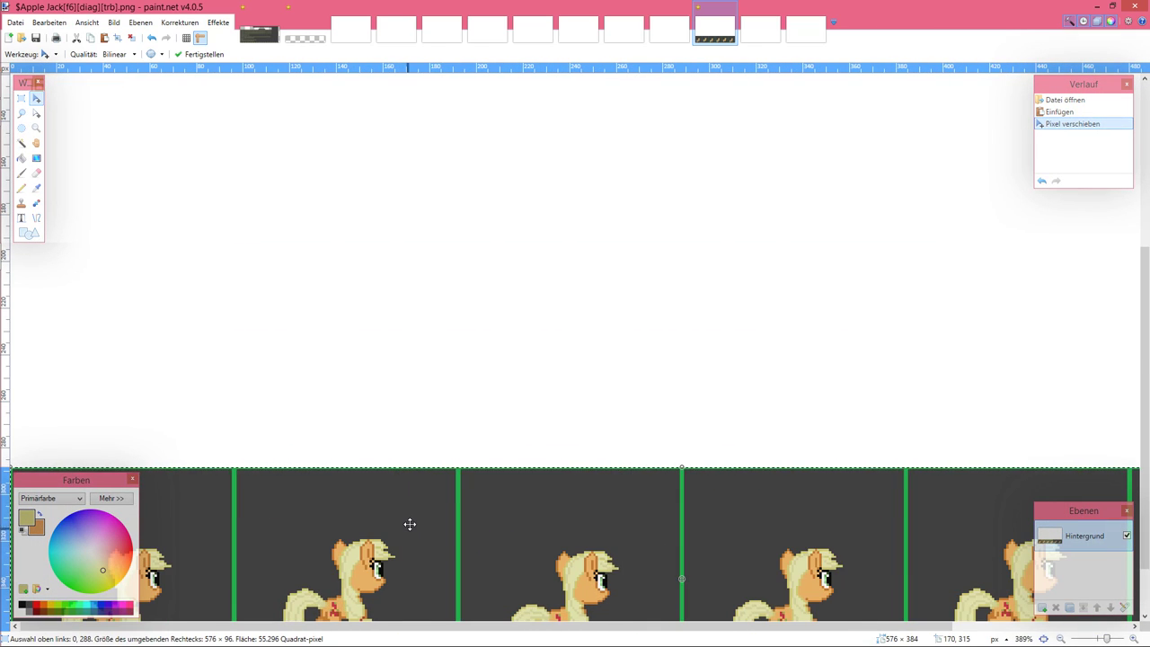
scroll(408, 526, "down", 1)
scroll(412, 513, "up", 5)
scroll(411, 513, "right", 3)
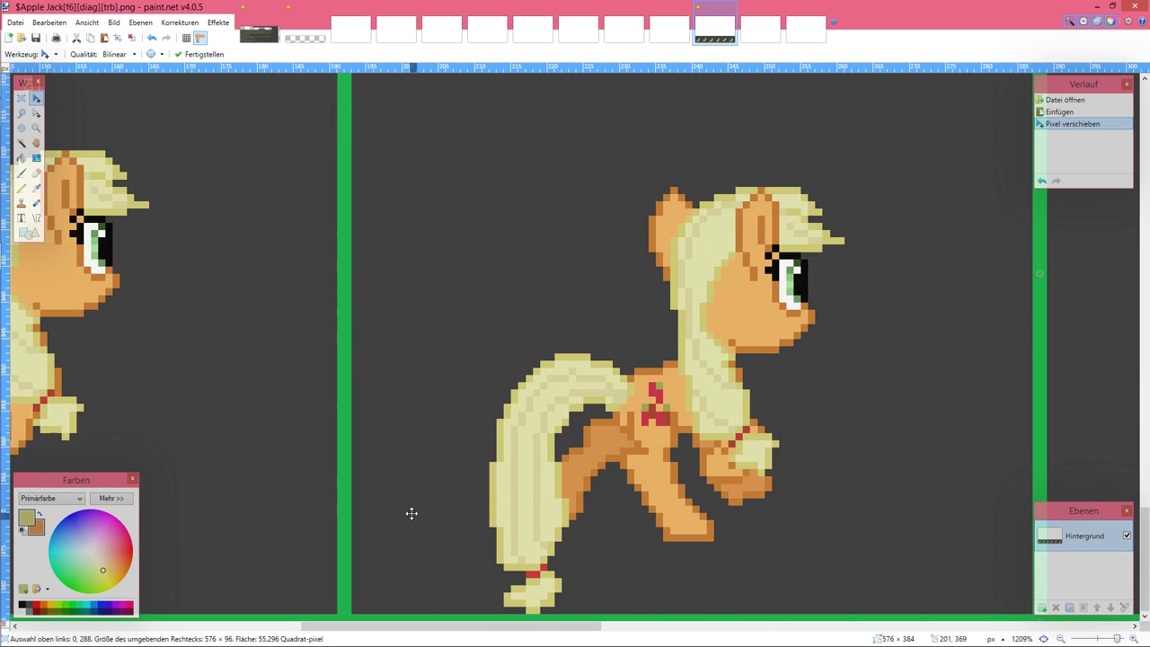
scroll(411, 514, "left", 5)
scroll(411, 513, "down", 5)
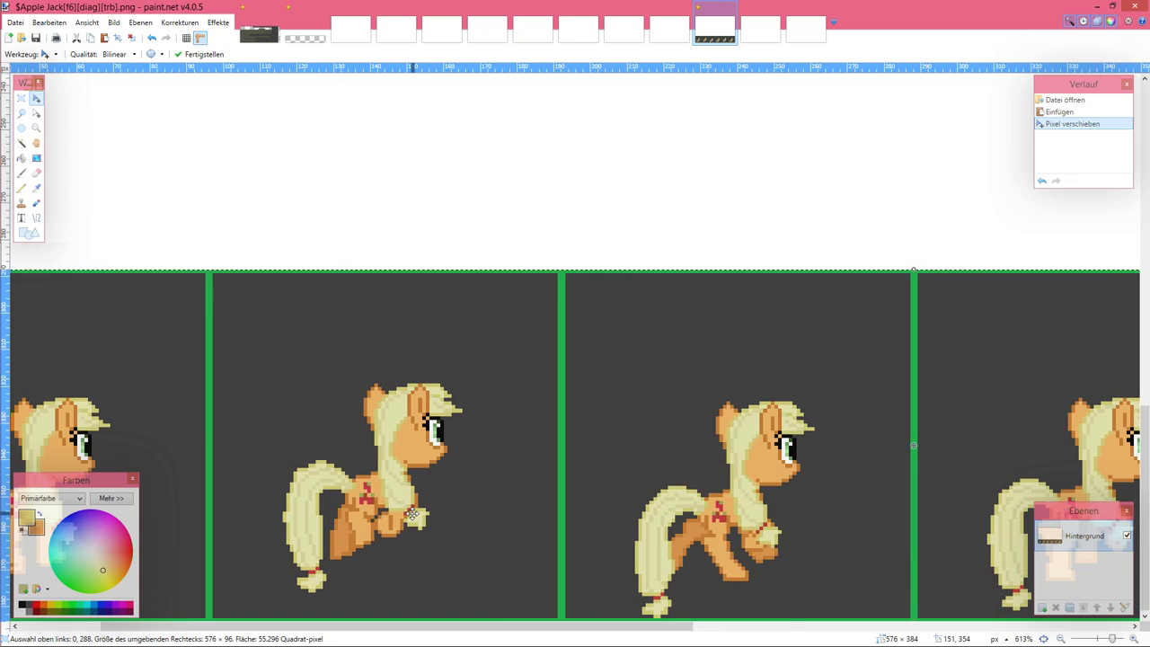
key("ctrl+v")
left_click_drag(416, 328, 416, 311)
scroll(416, 311, "down", 3)
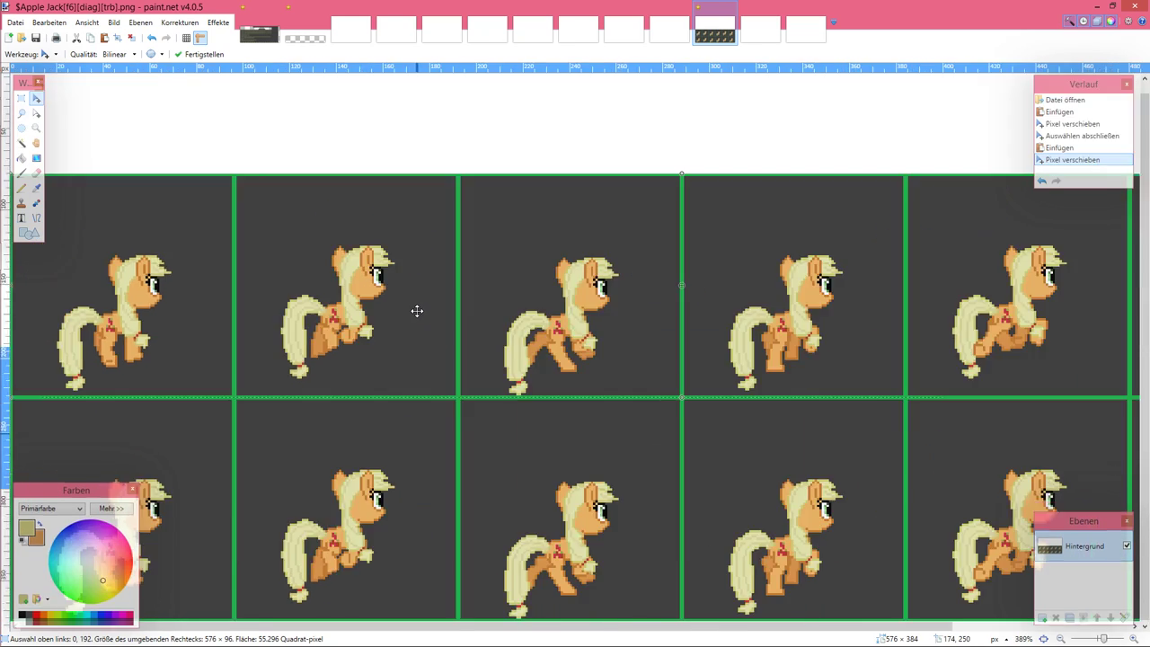
Step: Switch to the untitled 576 × 96 image and paste the row of right-facing ponies into it
mouse_move(2, 234)
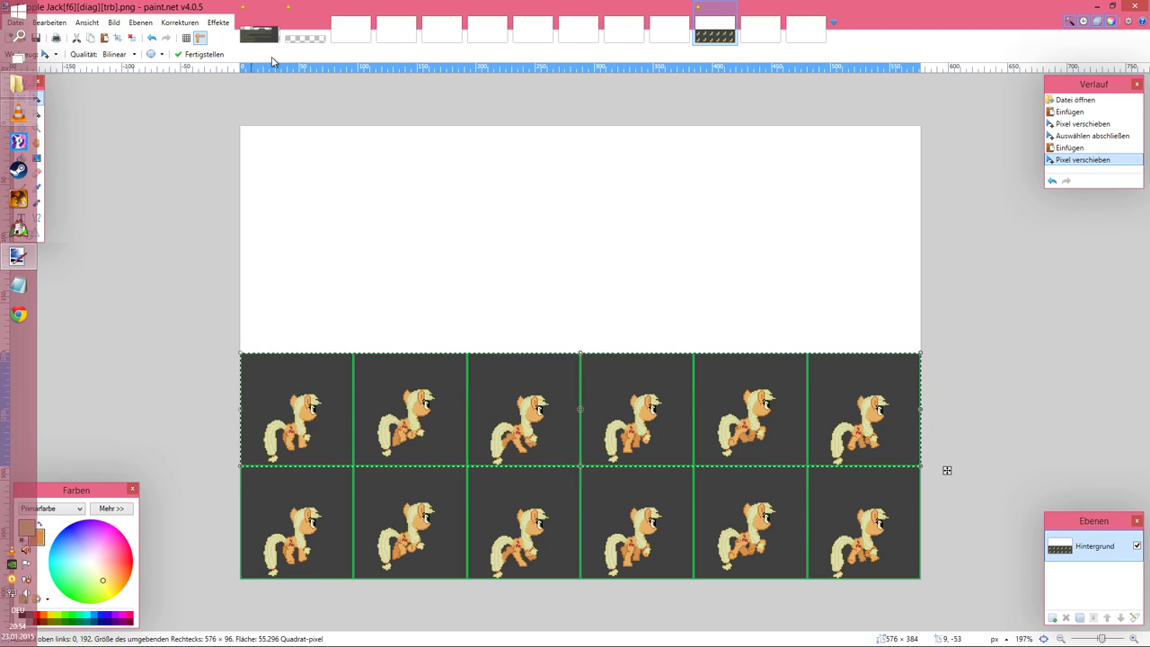
left_click(304, 36)
key("ctrl+v")
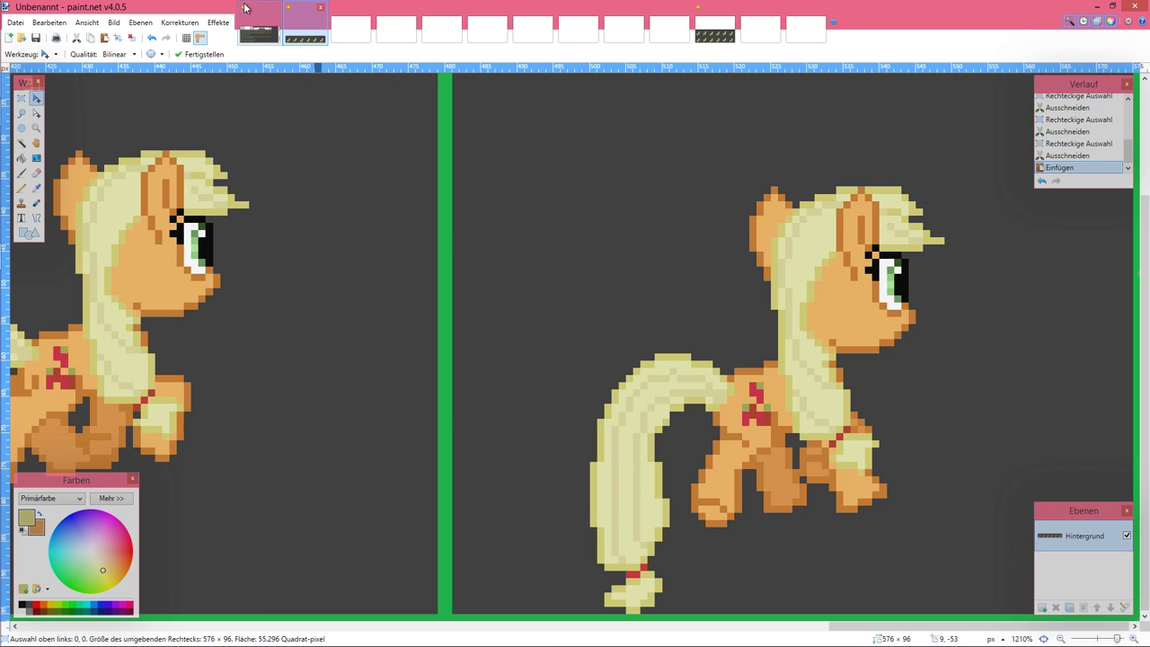
Step: View applejack.png and the sprite files in the Characters folder in File Explorer, and return to paint.net
left_click(260, 27)
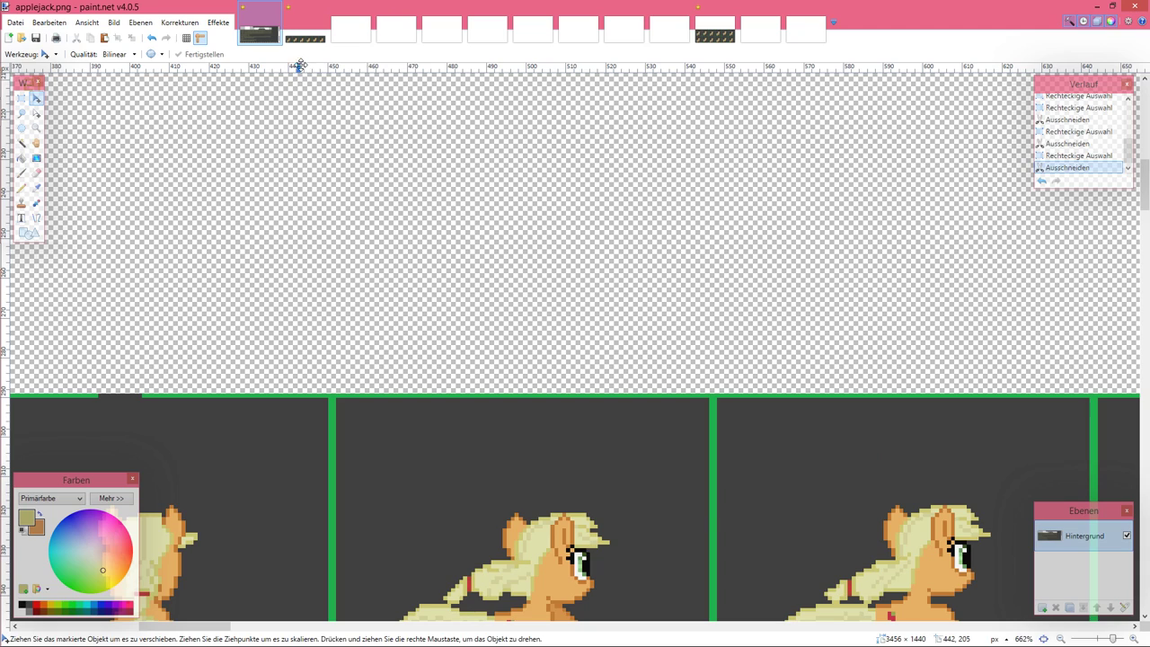
mouse_move(3, 193)
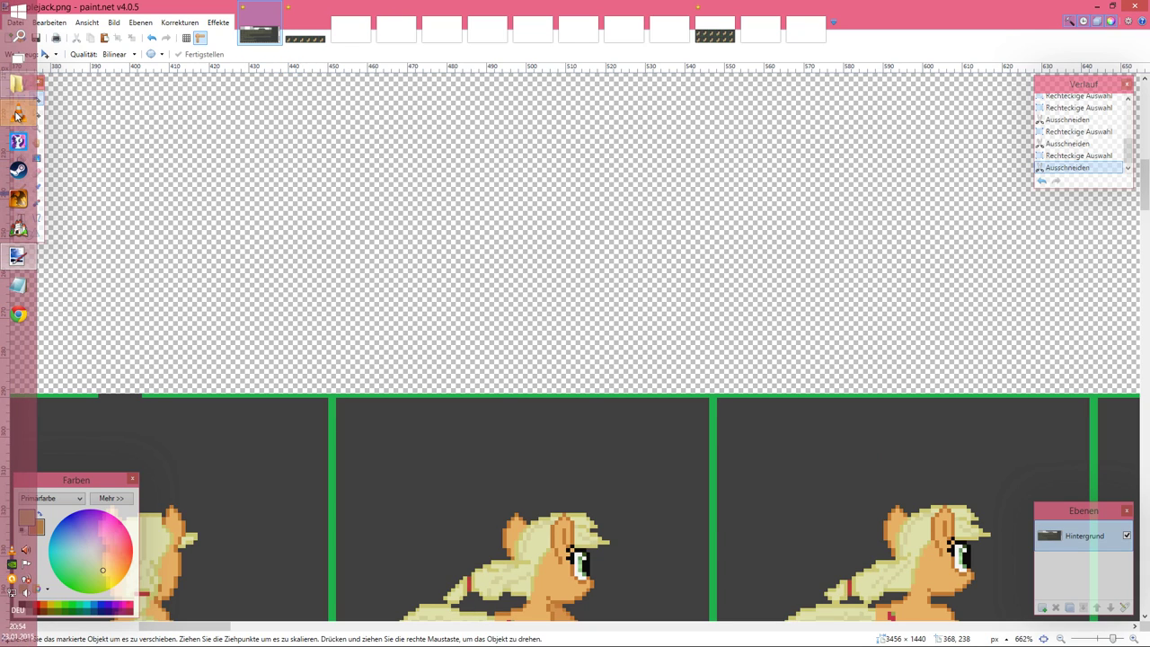
left_click(19, 84)
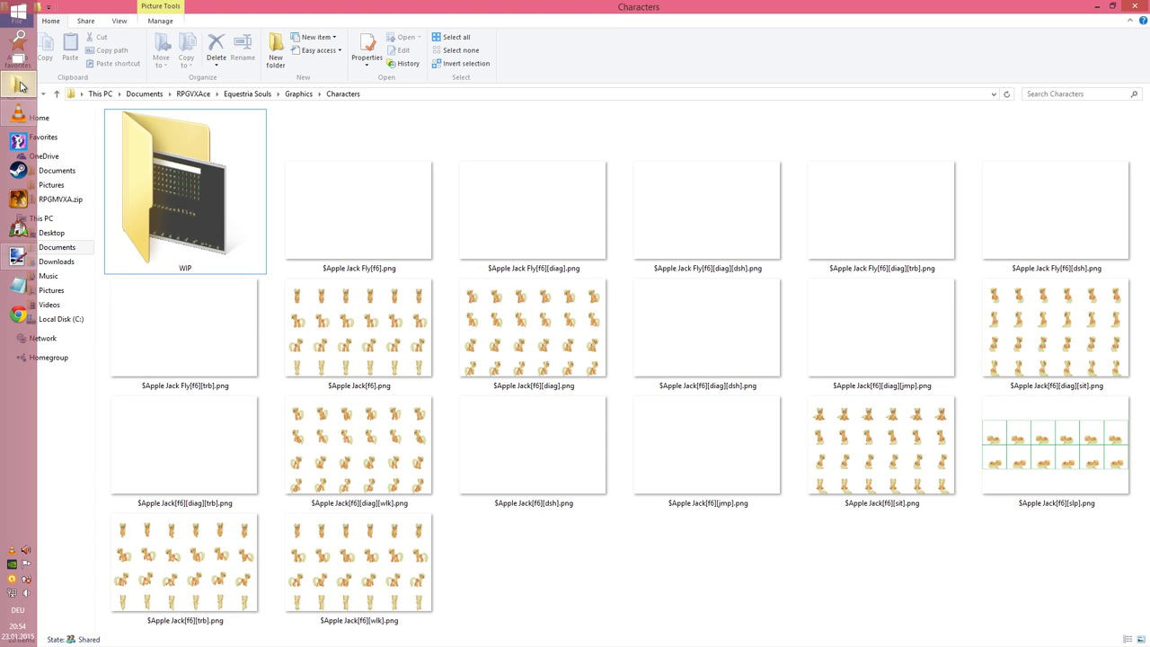
left_click(19, 85)
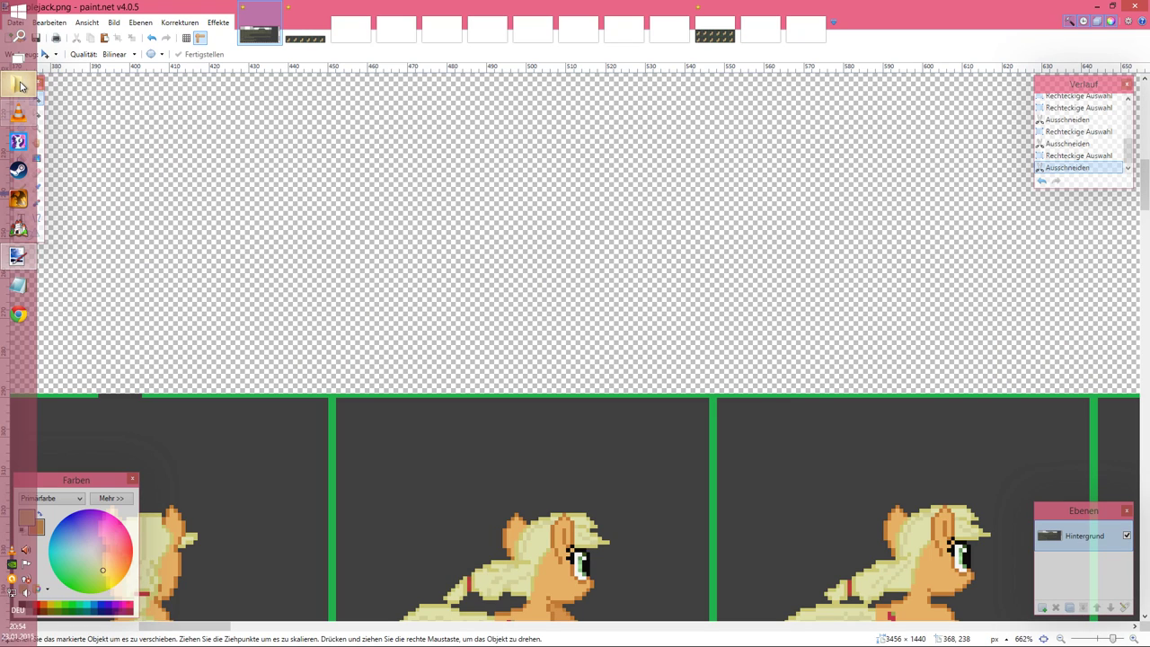
Step: Flip the untitled pony strip horizontally and fit it in the view
left_click(305, 38)
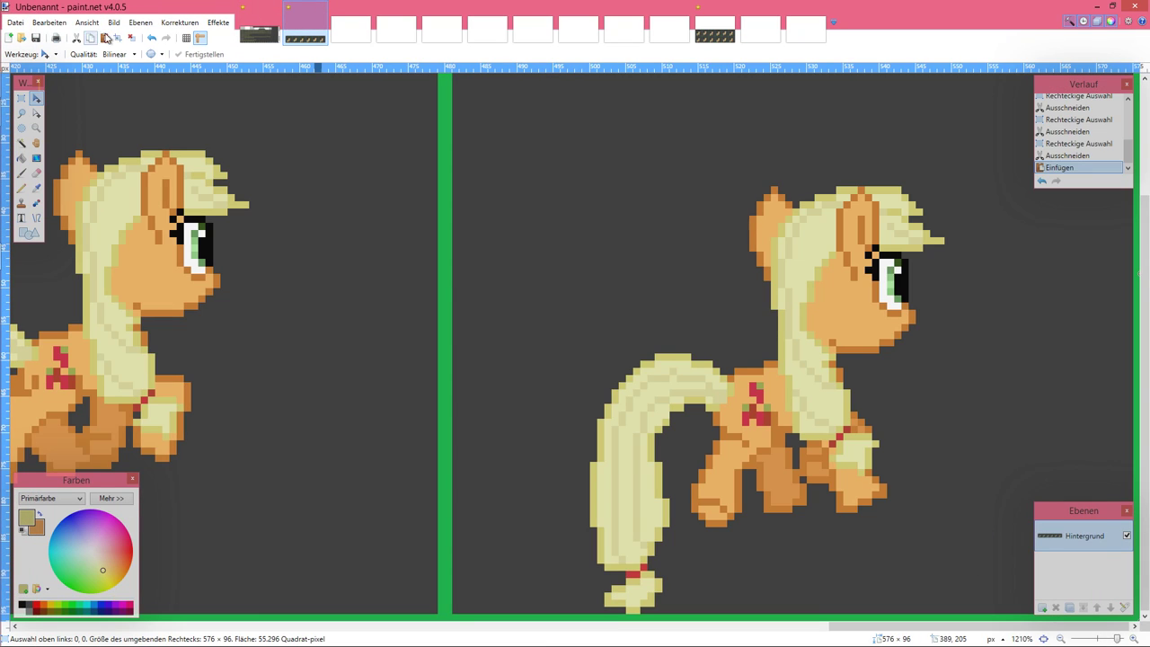
left_click(114, 22)
left_click(130, 81)
key("ctrl+b")
key("ctrl+minus")
Step: Cut the first frame from the flipped strip and place it in the diagonal trot sheet's second row, last column, at 480, 96
left_click(22, 97)
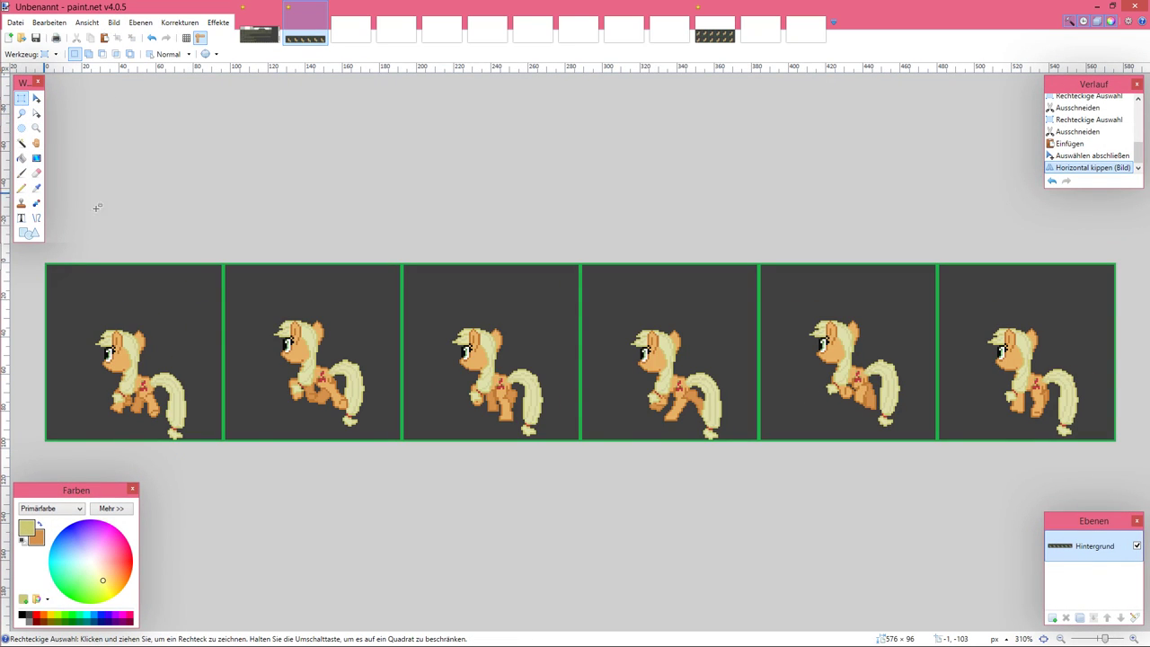
scroll(52, 265, "up", 2)
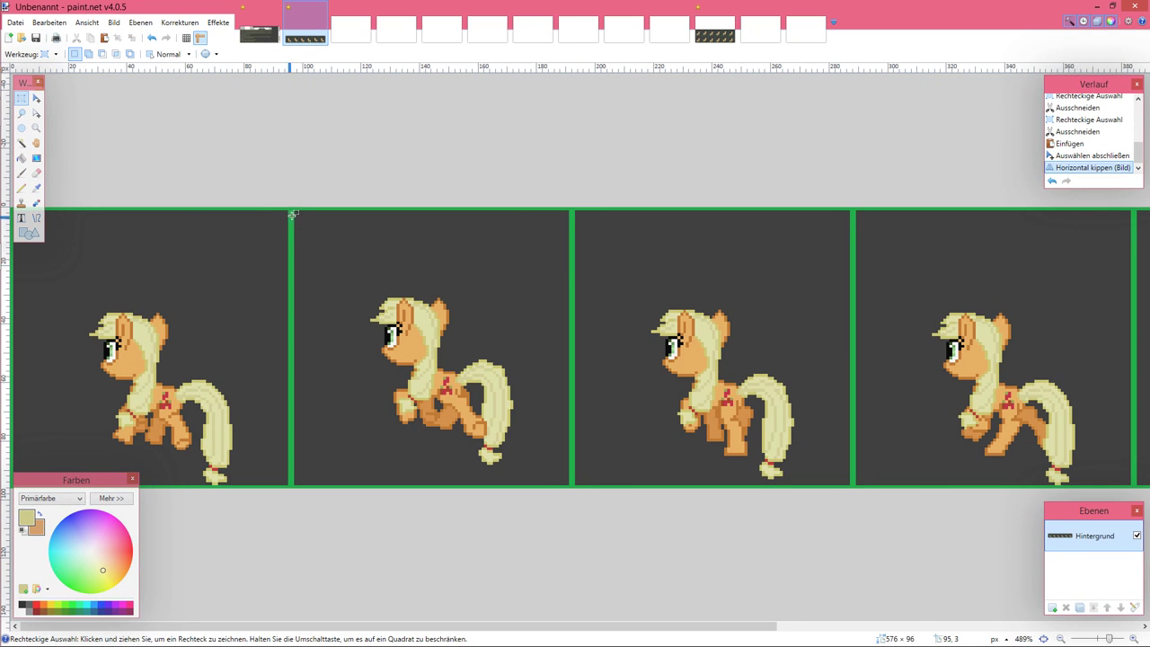
left_click_drag(292, 208, 8, 495)
key("ctrl+x")
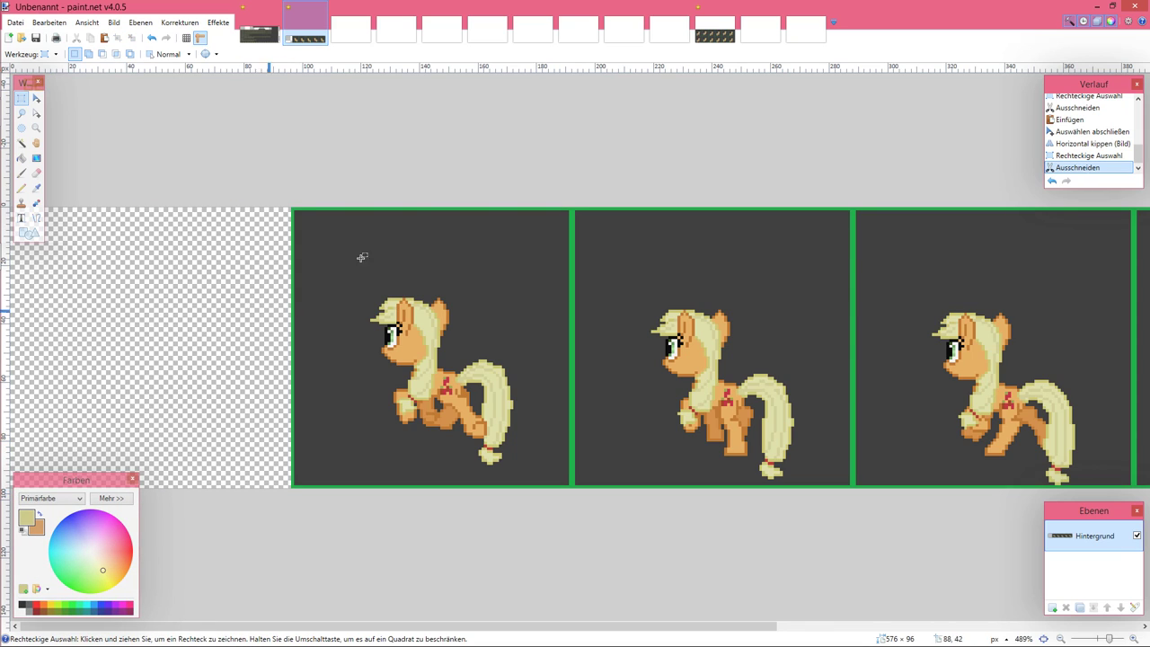
left_click(714, 34)
key("ctrl+v")
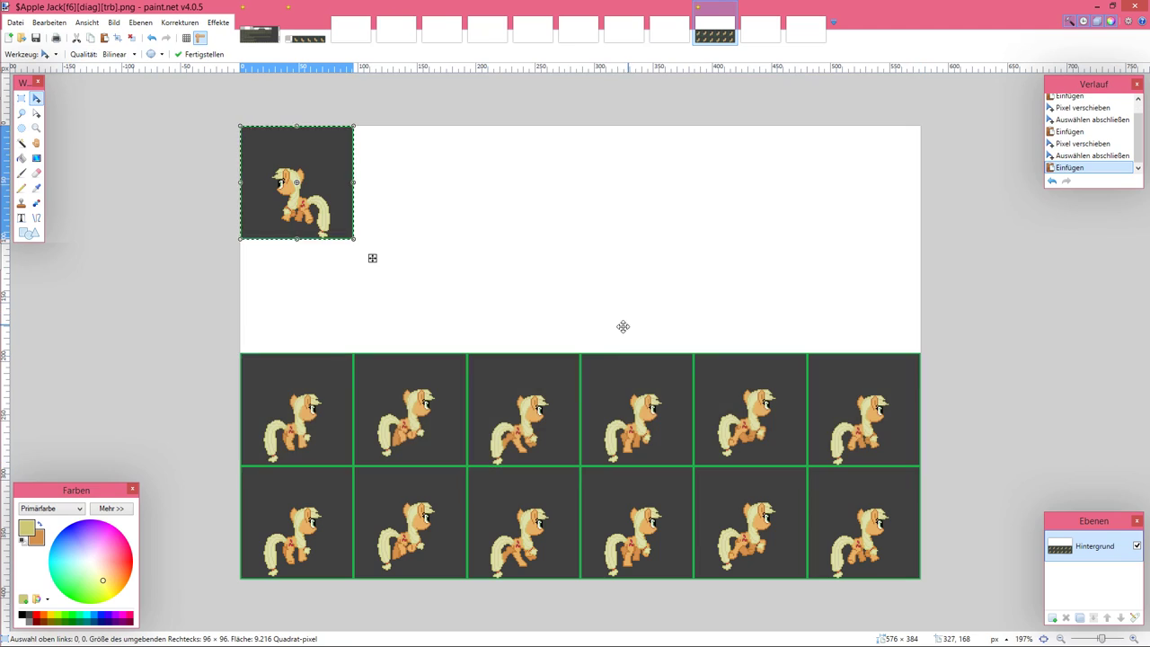
left_click_drag(402, 241, 950, 338)
scroll(866, 303, "up", 5)
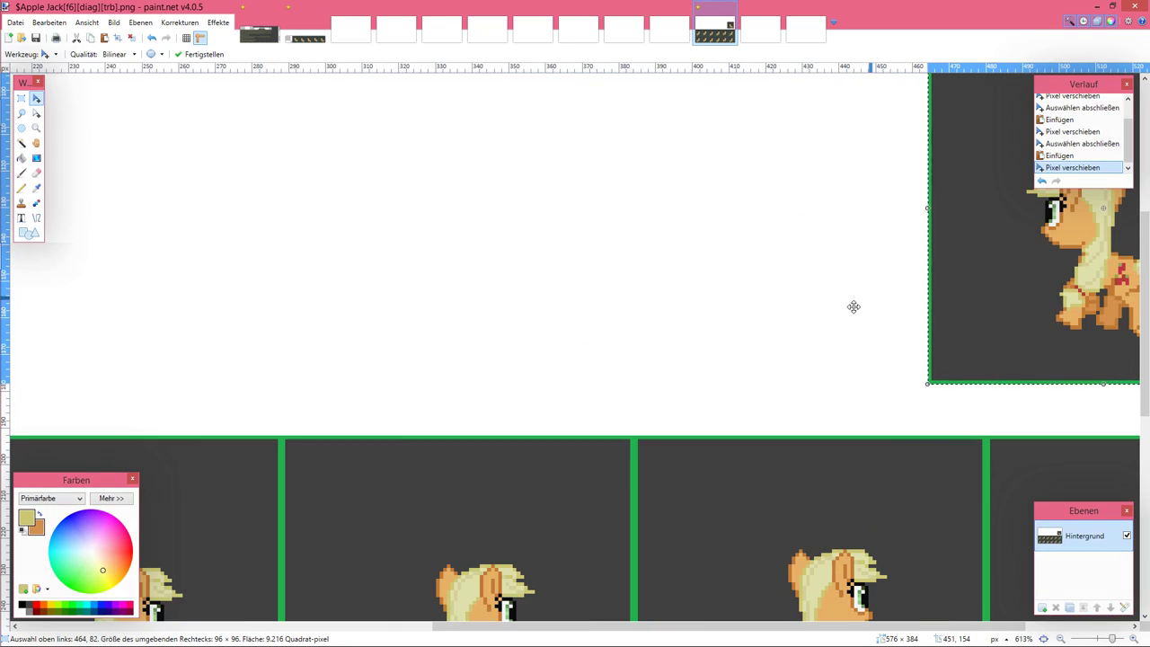
scroll(836, 306, "right", 3)
left_click_drag(837, 296, 897, 346)
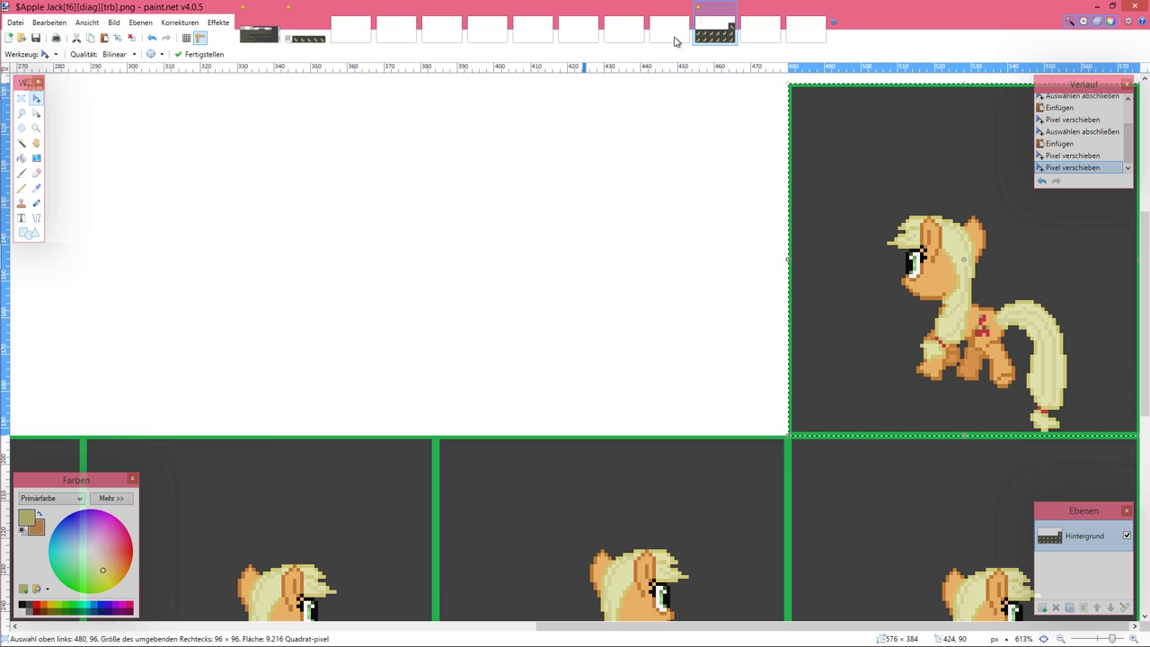
Step: Cut the strip's second frame and place it in the fifth cell of the sheet's second row at 384, 96
left_click(306, 35)
key("s")
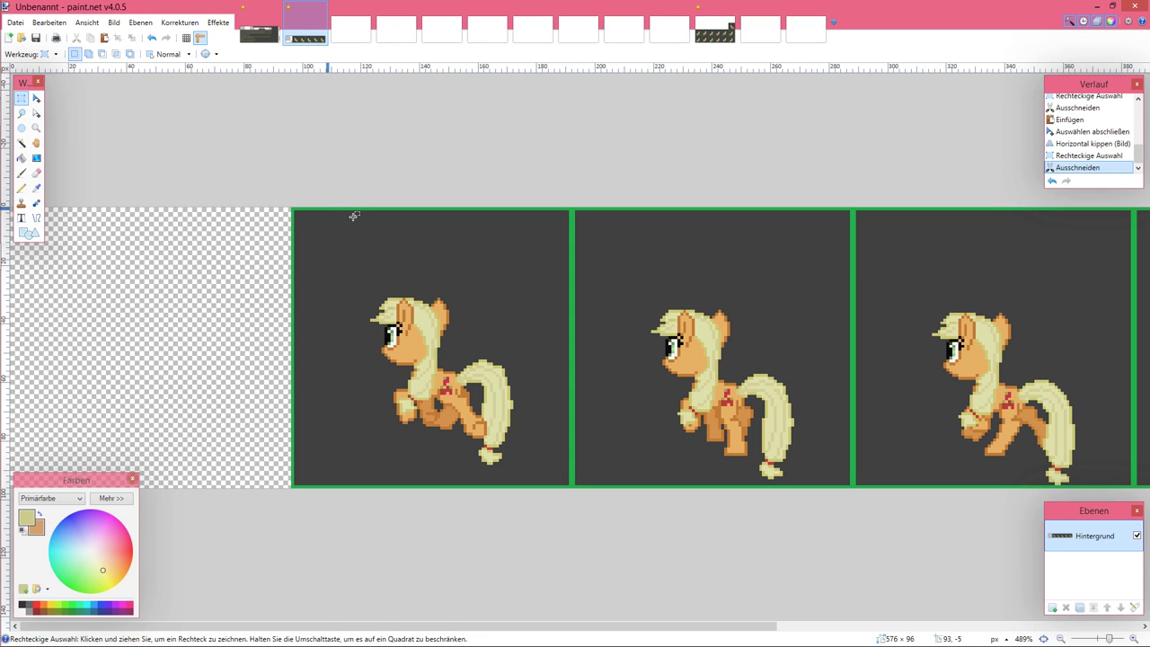
left_click_drag(291, 207, 572, 492)
key("ctrl+x")
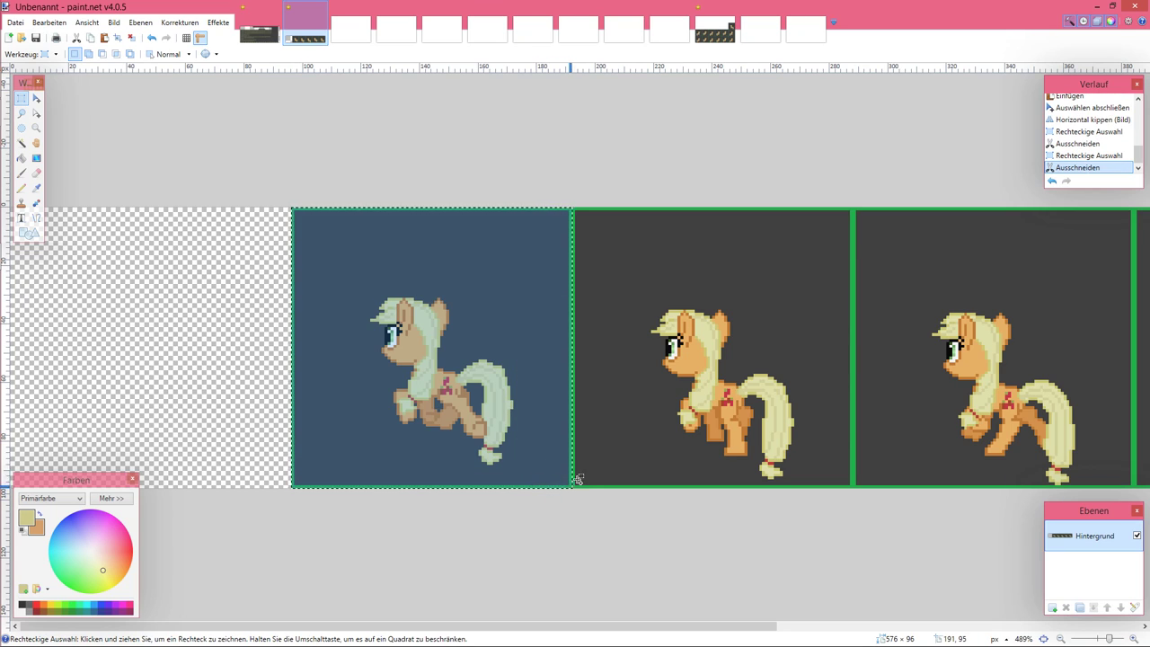
left_click(718, 40)
key("ctrl+v")
left_click_drag(284, 285, 696, 298)
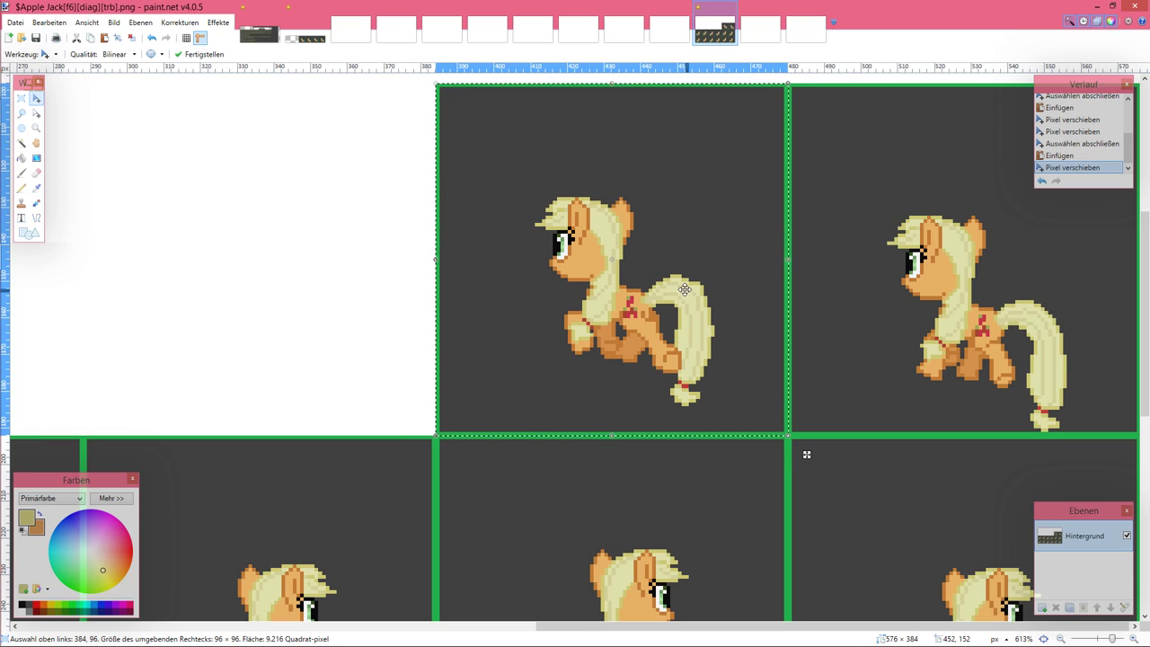
Step: Cut the strip's third frame and place it in the fourth cell of the diagonal trot sheet's second row
left_click(305, 38)
scroll(621, 231, "right", 4)
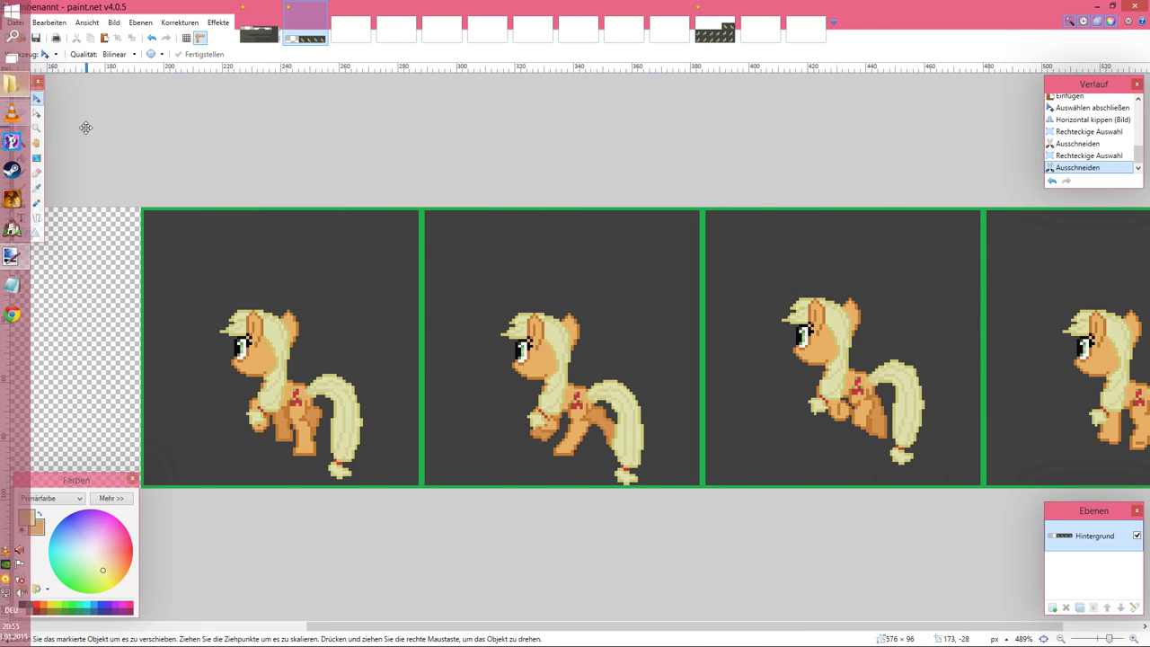
scroll(85, 126, "up", 2)
left_click(21, 98)
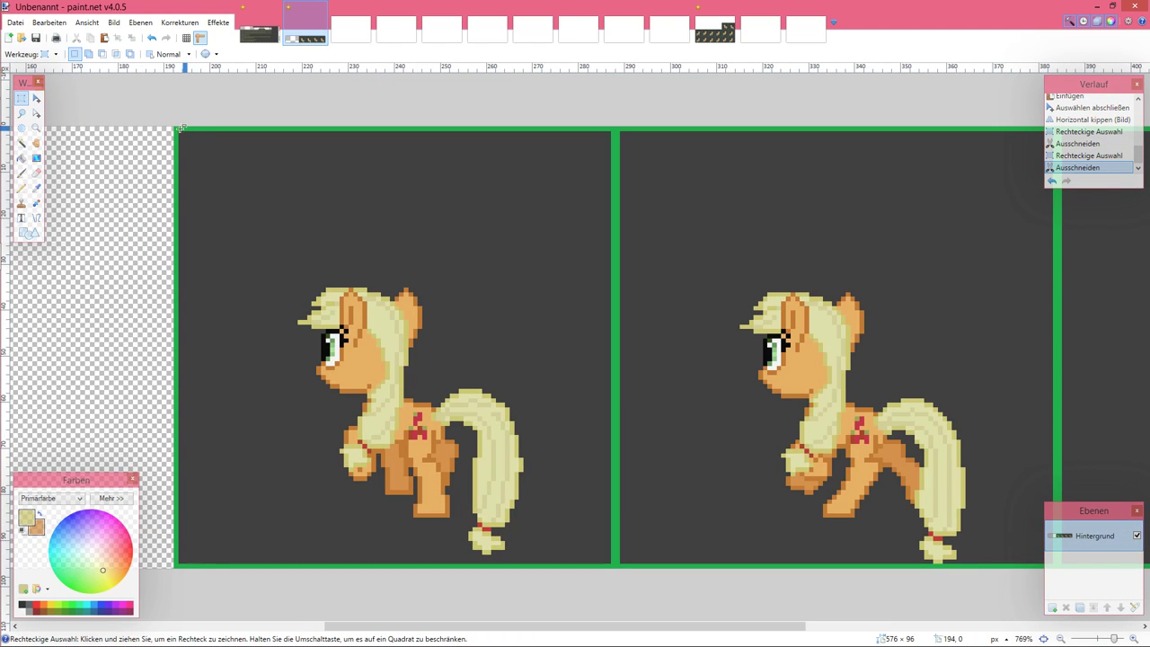
left_click_drag(177, 129, 614, 590)
key("ctrl+x")
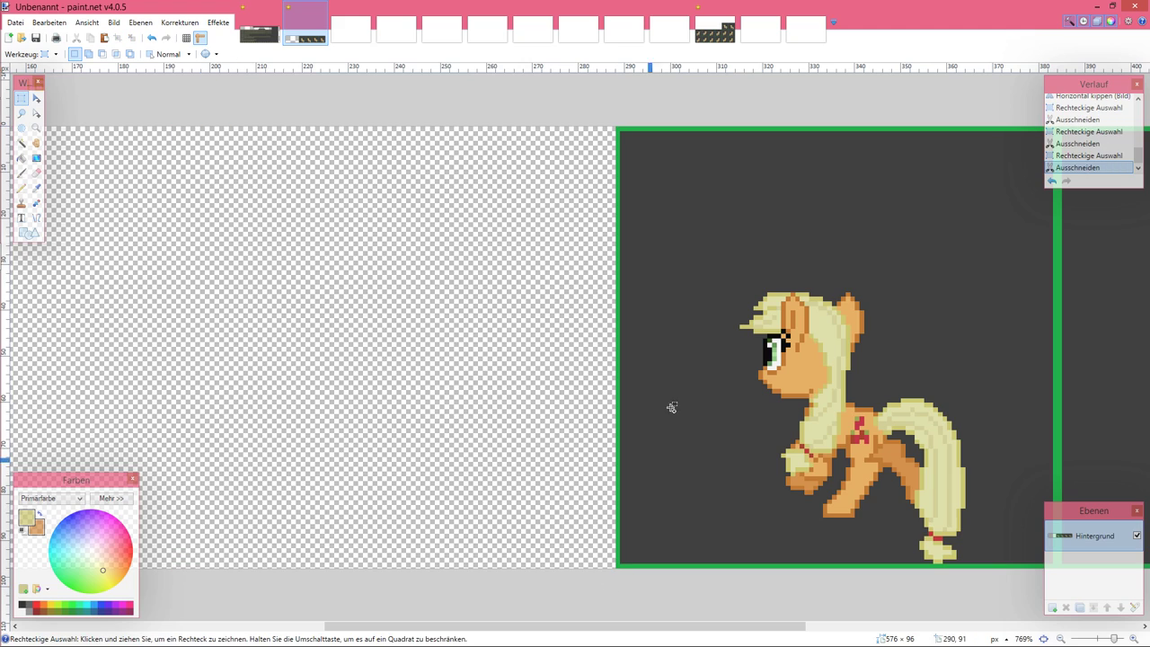
left_click(710, 11)
key("ctrl+v")
left_click_drag(380, 447, 443, 455)
left_click_drag(297, 299, 308, 300)
Step: Cut the strip's fourth frame and paste it into the diagonal trot sheet
left_click(306, 36)
left_click(21, 98)
scroll(509, 203, "up", 3)
scroll(509, 203, "down", 2)
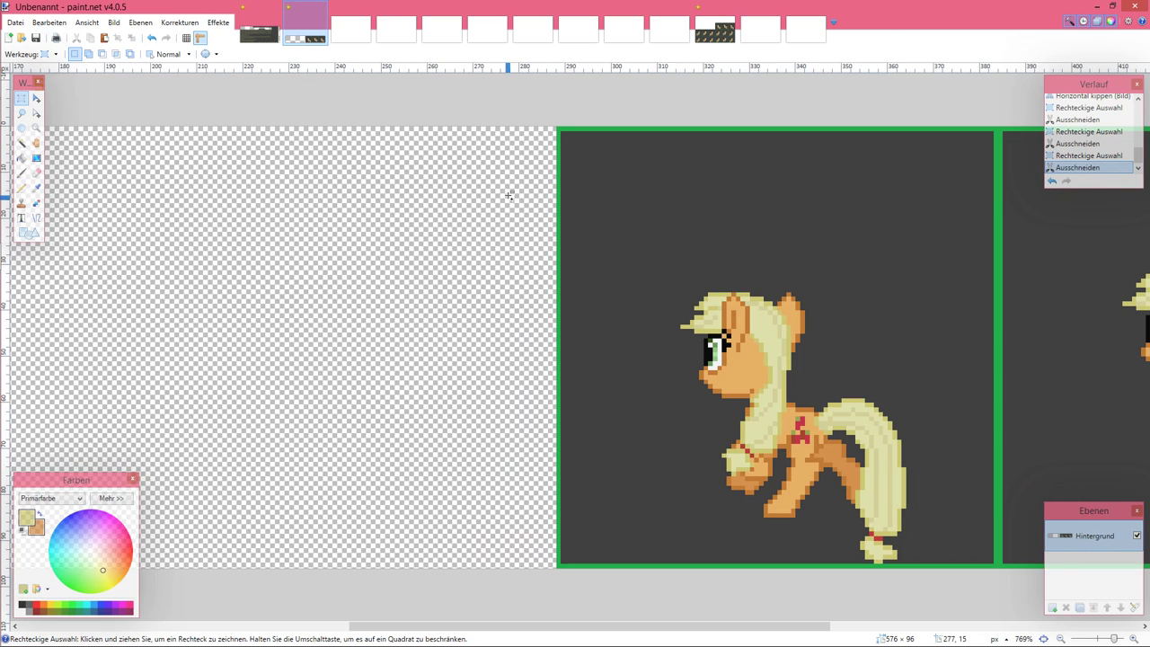
left_click_drag(560, 127, 995, 601)
key("ctrl+x")
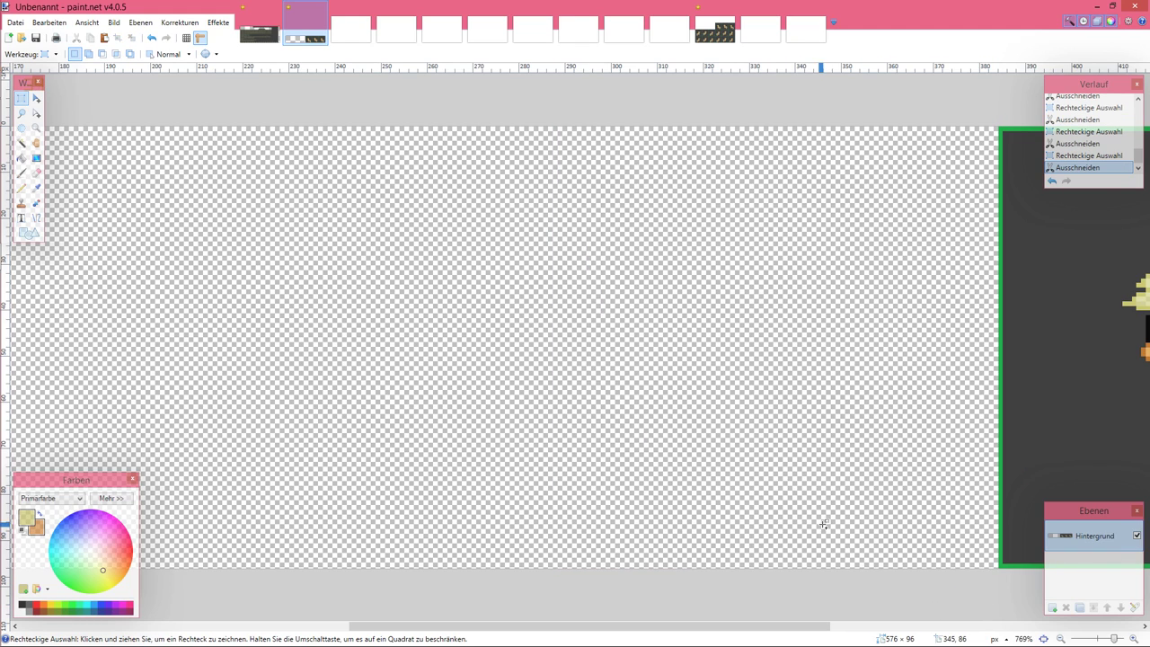
left_click(715, 27)
key("ctrl+v")
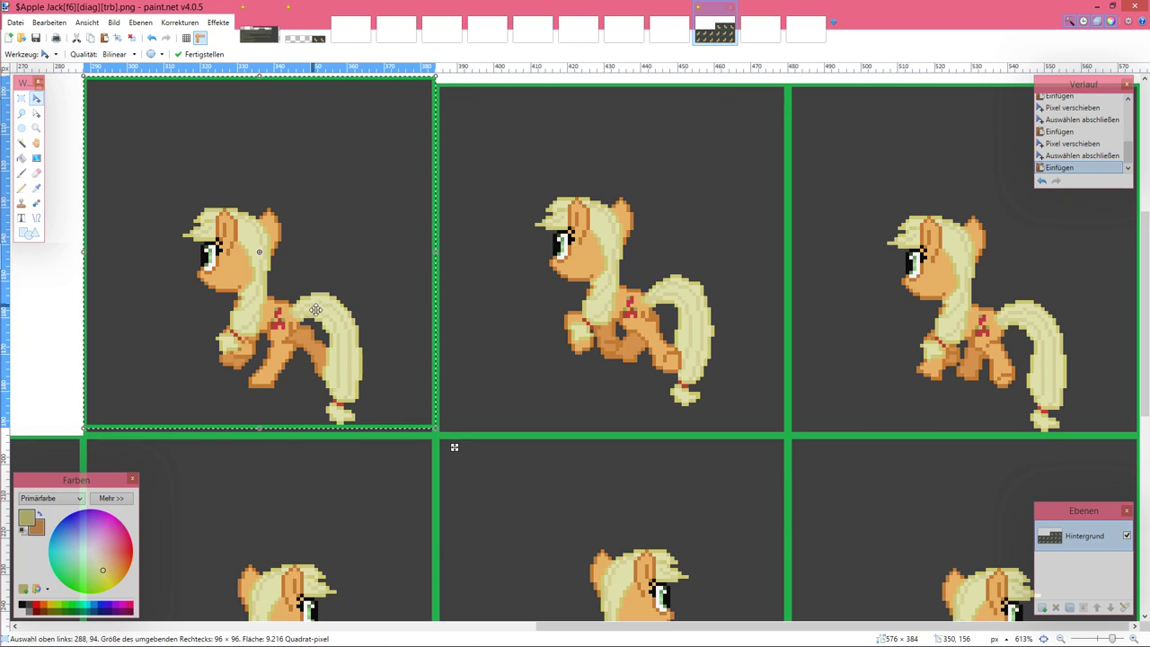
Step: Place the pasted frame in the sheet's second row, third cell, and move the untitled strip's fifth frame into the second cell
mouse_move(336, 306)
left_mouse_down()
mouse_move(57, 263)
mouse_move(352, 312)
left_mouse_up()
left_click(305, 29)
left_click(22, 98)
scroll(638, 257, "right", 5)
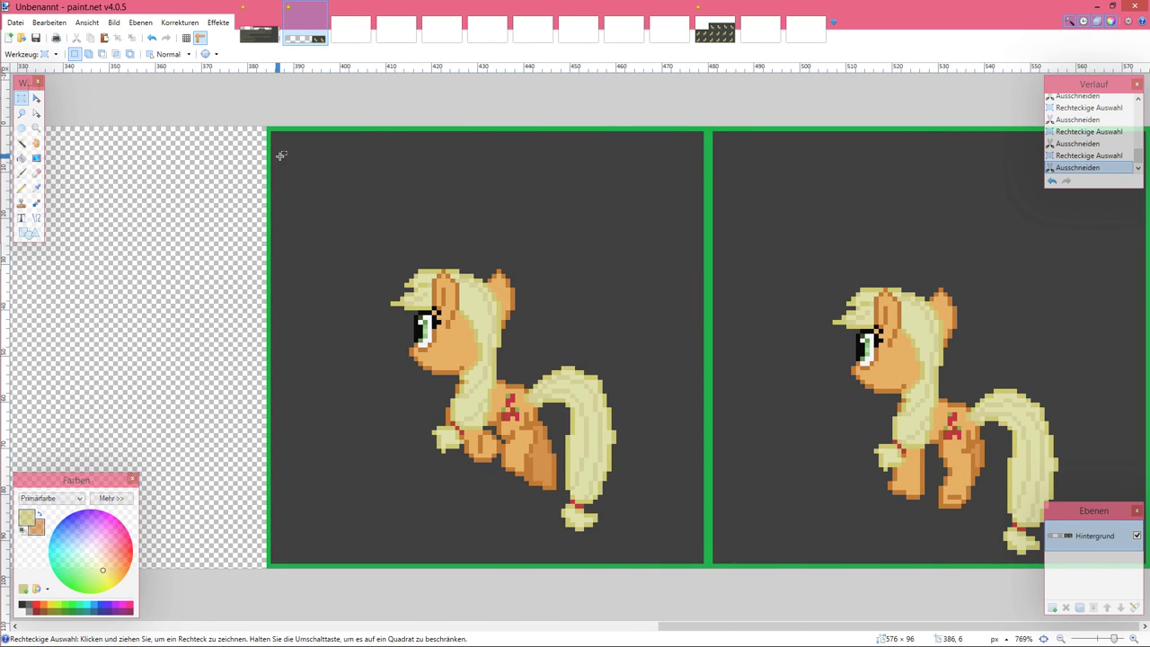
left_click_drag(270, 130, 703, 599)
key("ctrl+x")
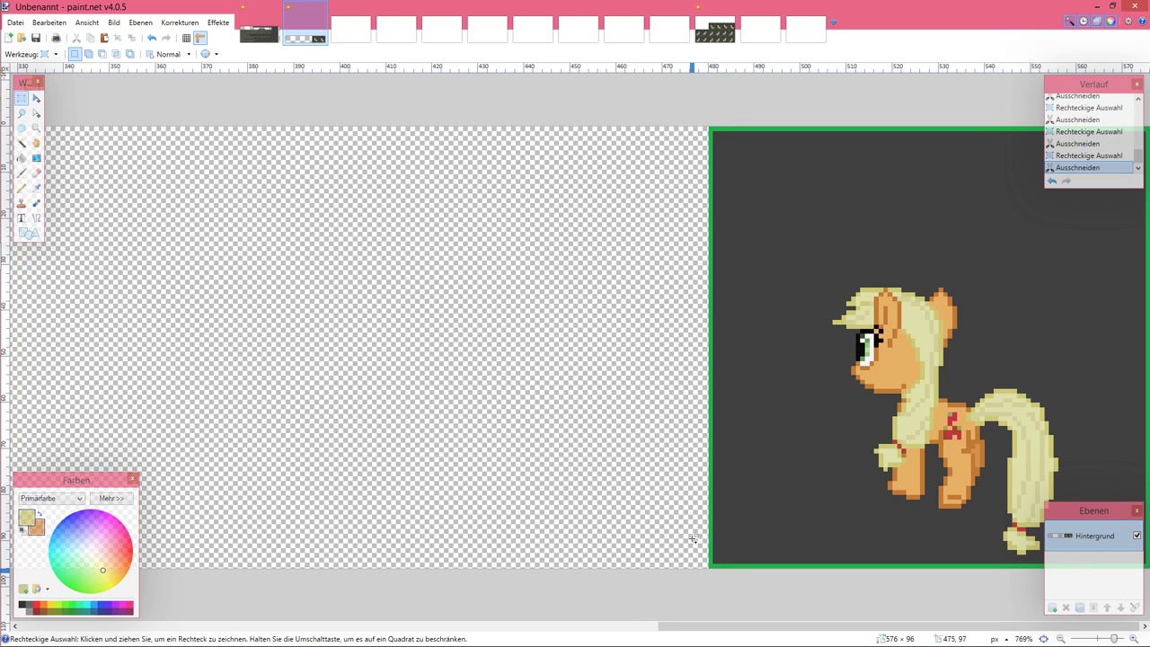
left_click(715, 33)
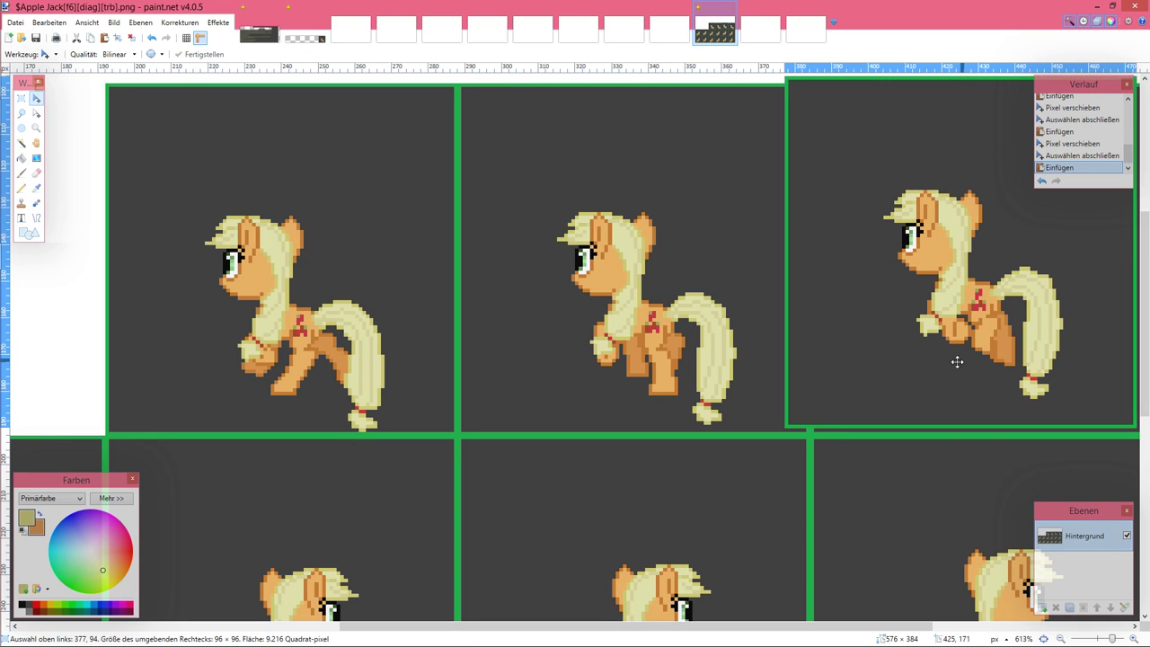
key("ctrl+v")
left_click_drag(217, 436, 470, 369)
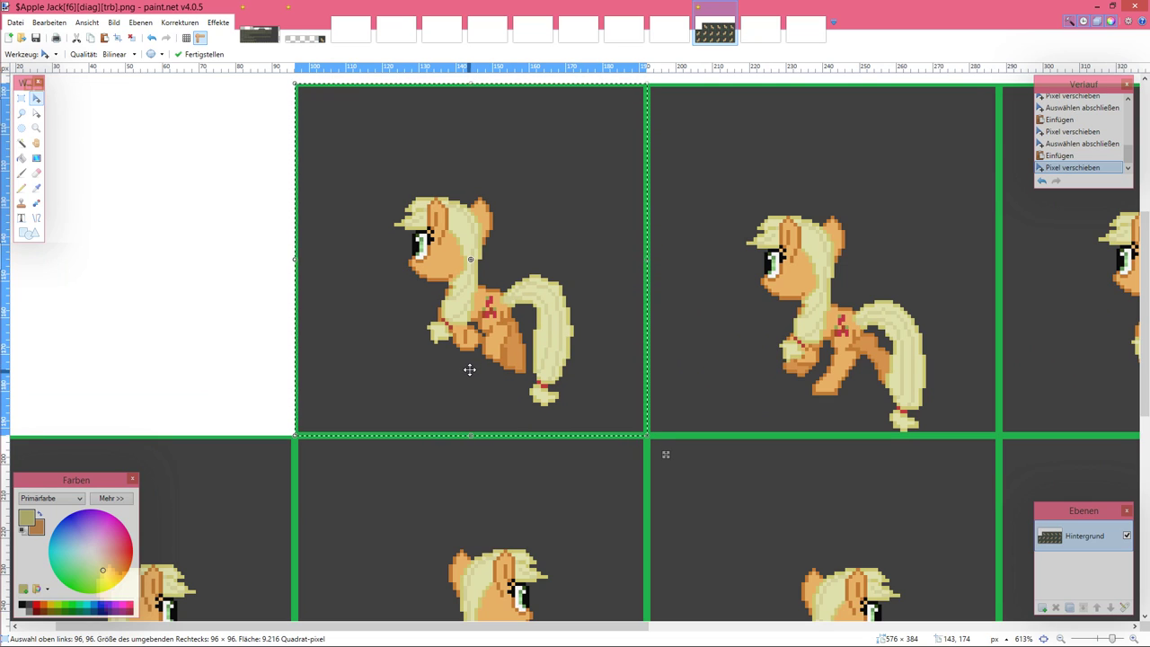
Step: Cut the last remaining 96 × 96 frame from the untitled strip and paste it into the sheet's second row, first cell, at 0, 96
left_click(306, 34)
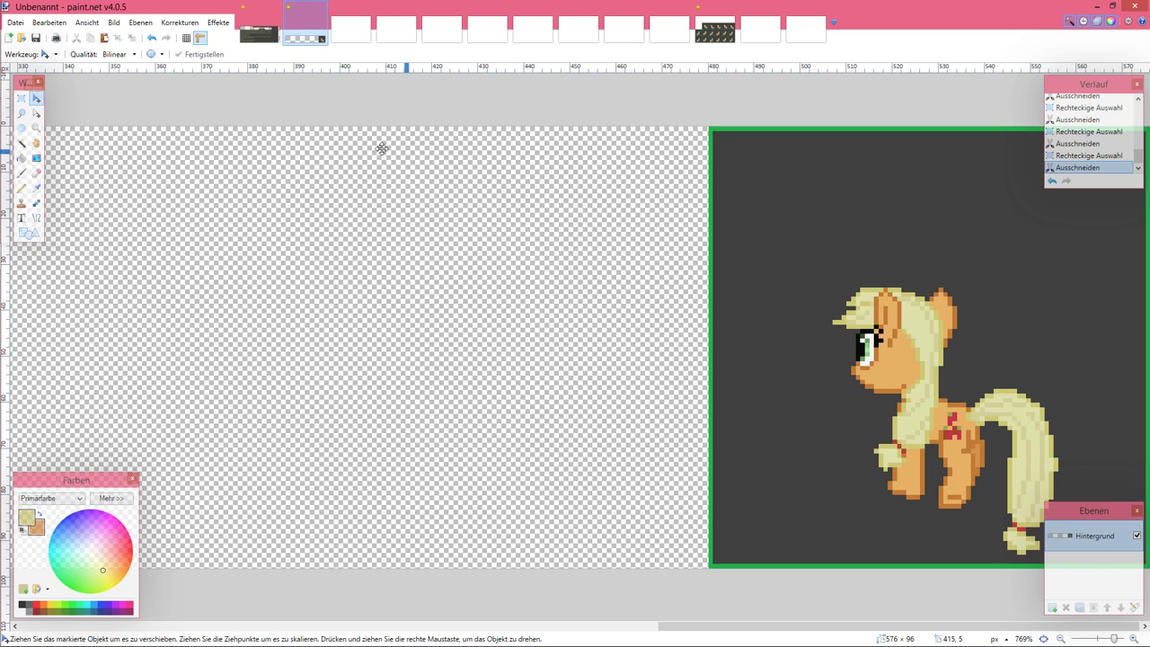
left_click(22, 99)
mouse_move(712, 128)
left_mouse_down()
mouse_move(749, 159)
mouse_move(816, 187)
left_mouse_up()
left_click_drag(712, 128, 1145, 618)
key("ctrl+x")
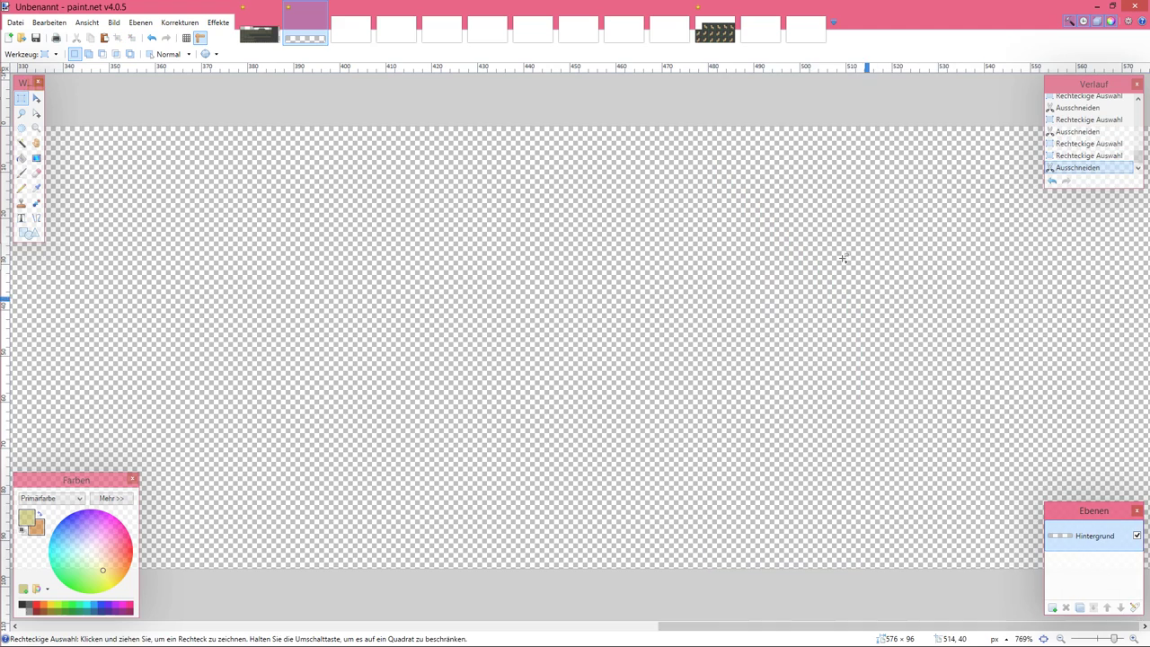
key("ctrl+v")
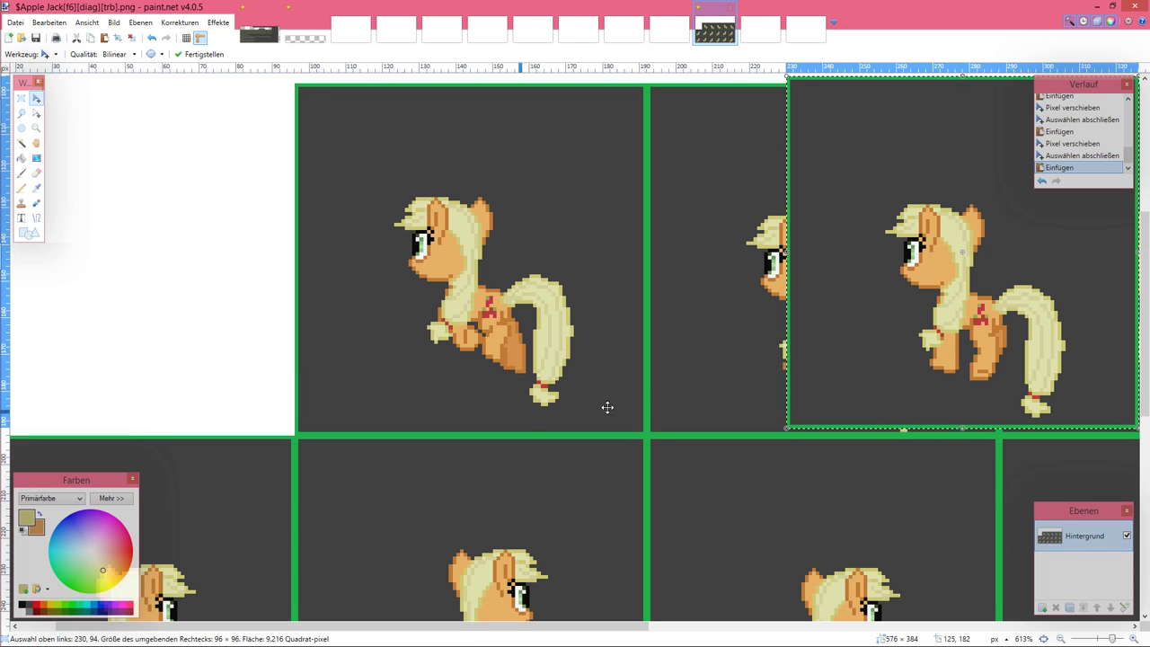
left_click_drag(882, 315, 118, 323)
scroll(118, 322, "down", 3, "ctrl")
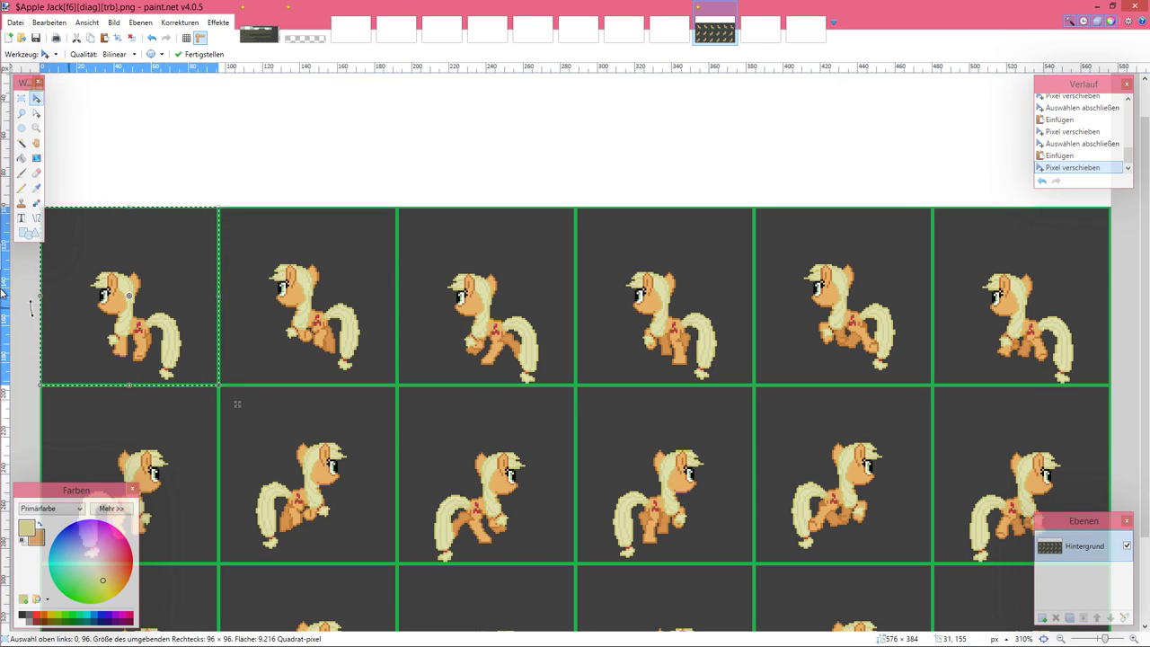
Step: In applejack.png, cut the 576 × 96 row of six right-facing diagonal trot frames starting at 1603, 193
left_click(258, 33)
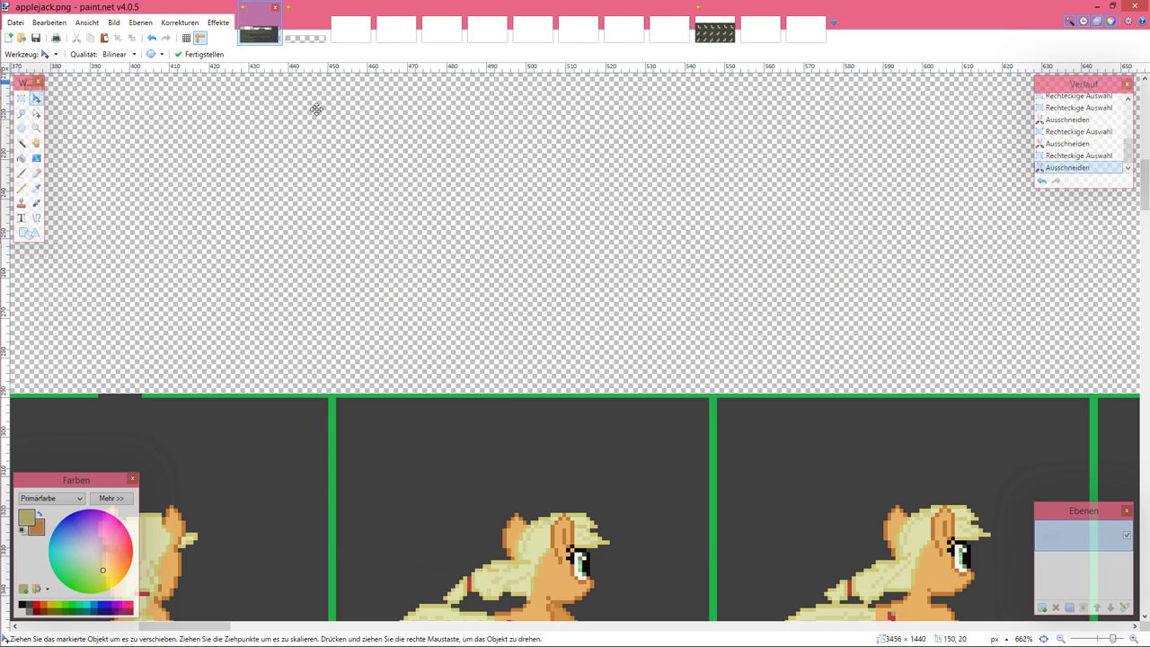
left_click(24, 102)
scroll(601, 241, "right", 10)
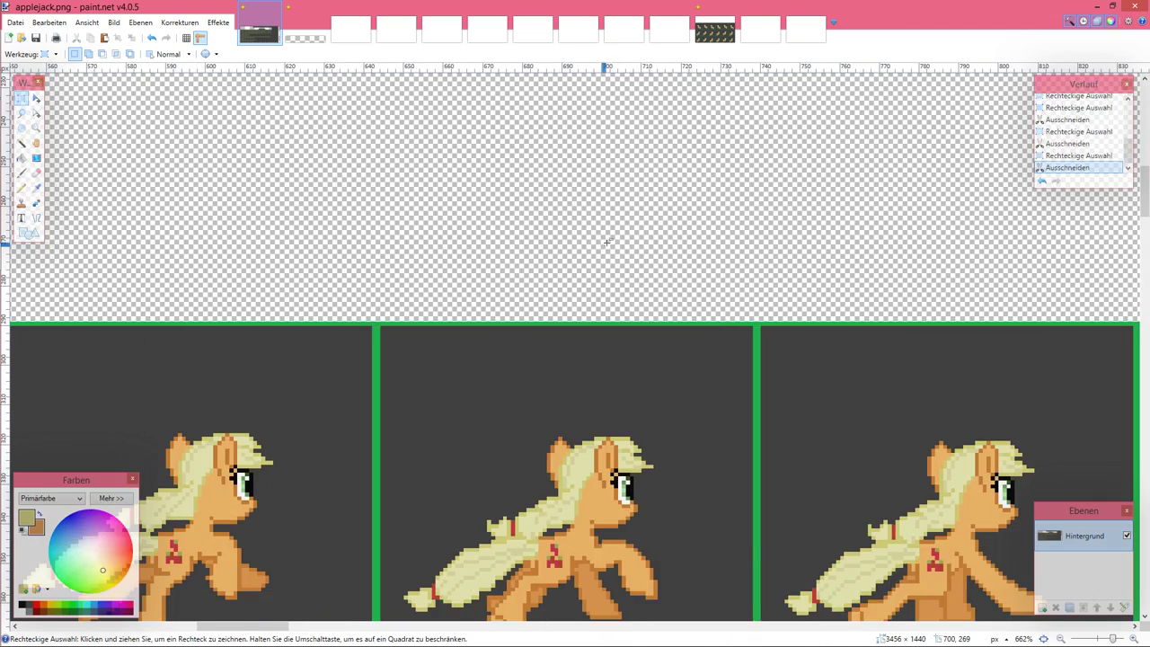
scroll(606, 238, "down", 3)
scroll(610, 236, "right", 10)
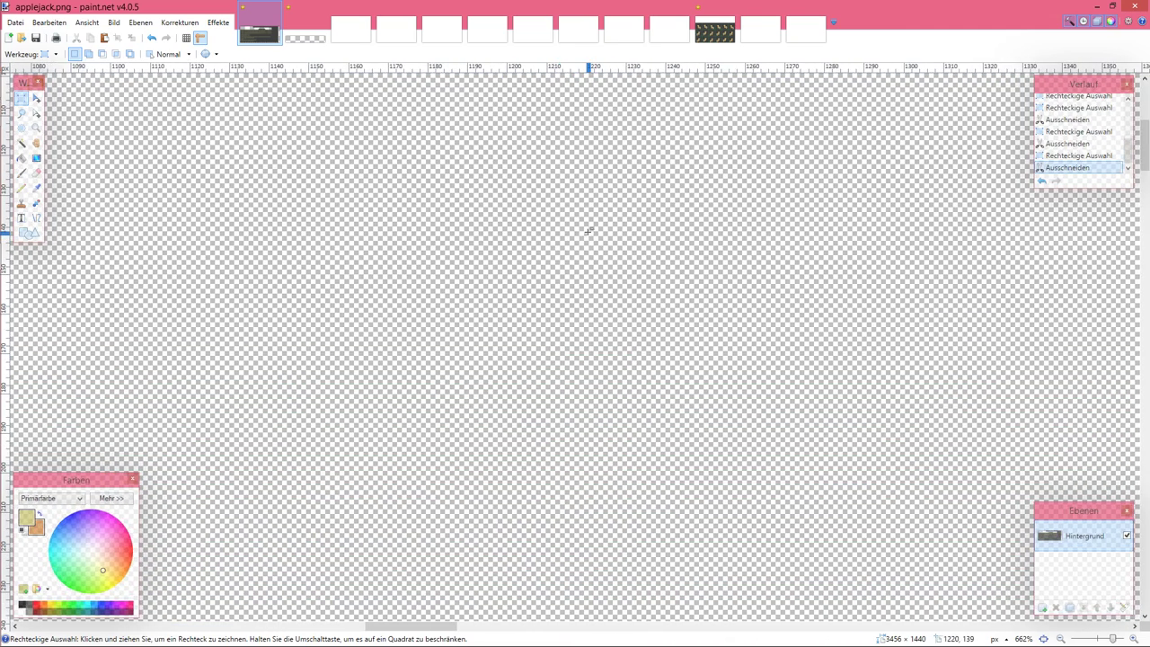
scroll(590, 232, "down", 3)
scroll(589, 232, "right", 2)
scroll(588, 232, "right", 5)
scroll(540, 231, "up", 3)
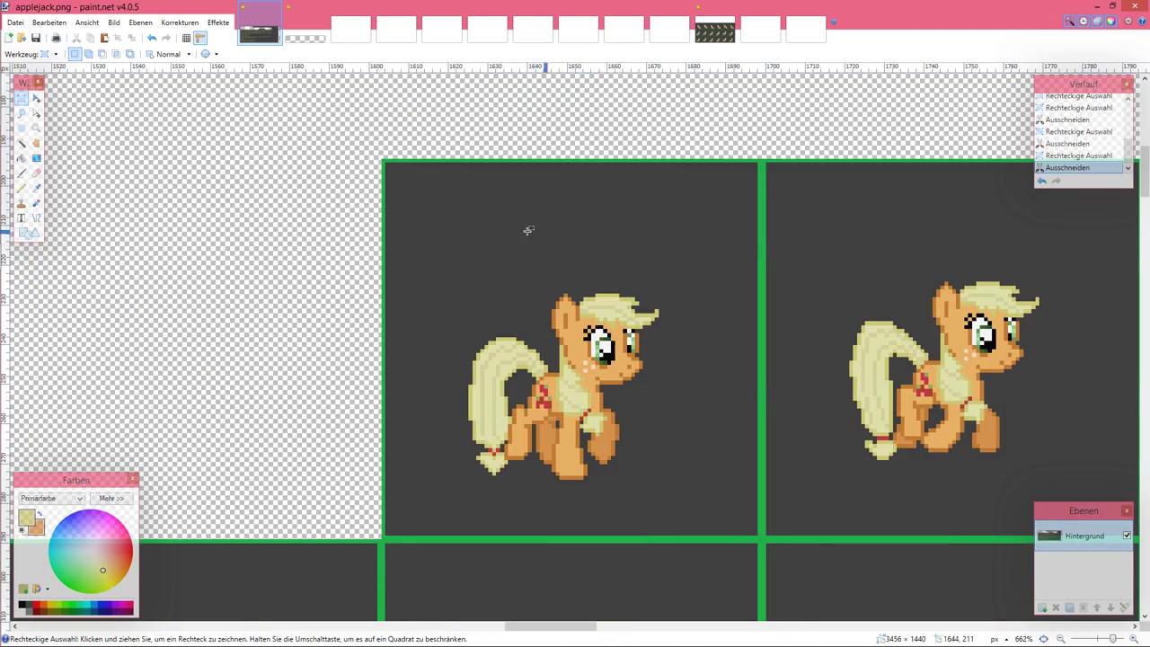
mouse_move(385, 162)
left_mouse_down()
mouse_move(1001, 423)
mouse_move(1065, 437)
mouse_move(1049, 436)
mouse_move(1066, 450)
mouse_move(1021, 414)
mouse_move(886, 462)
mouse_move(868, 536)
left_mouse_up()
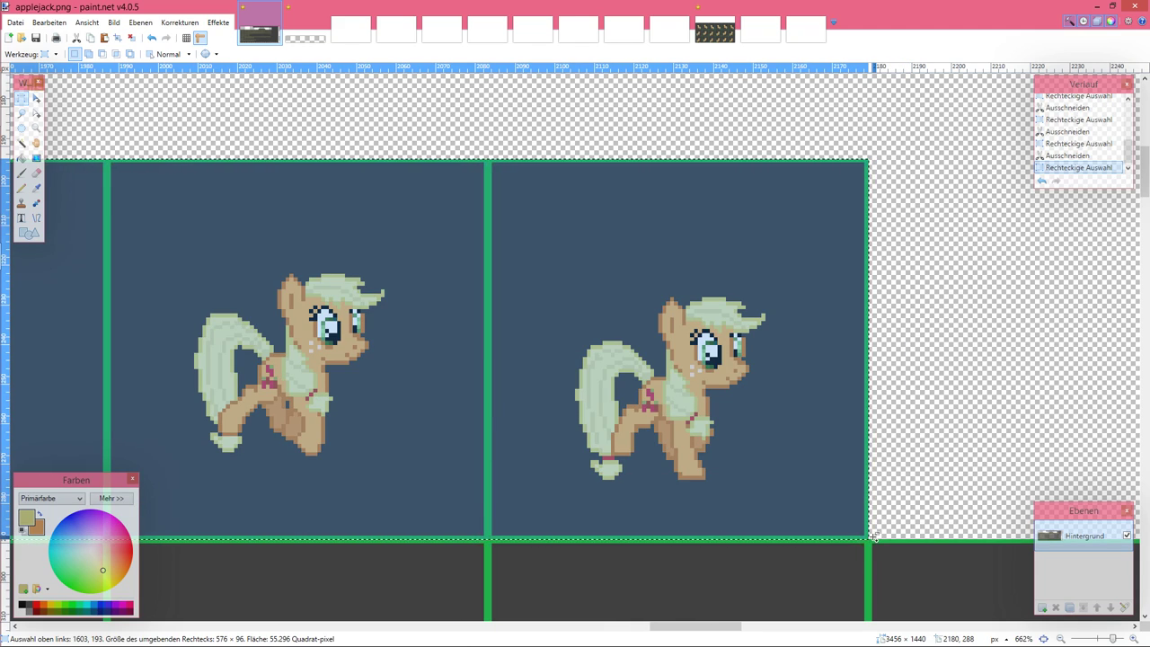
key("ctrl+x")
mouse_move(11, 114)
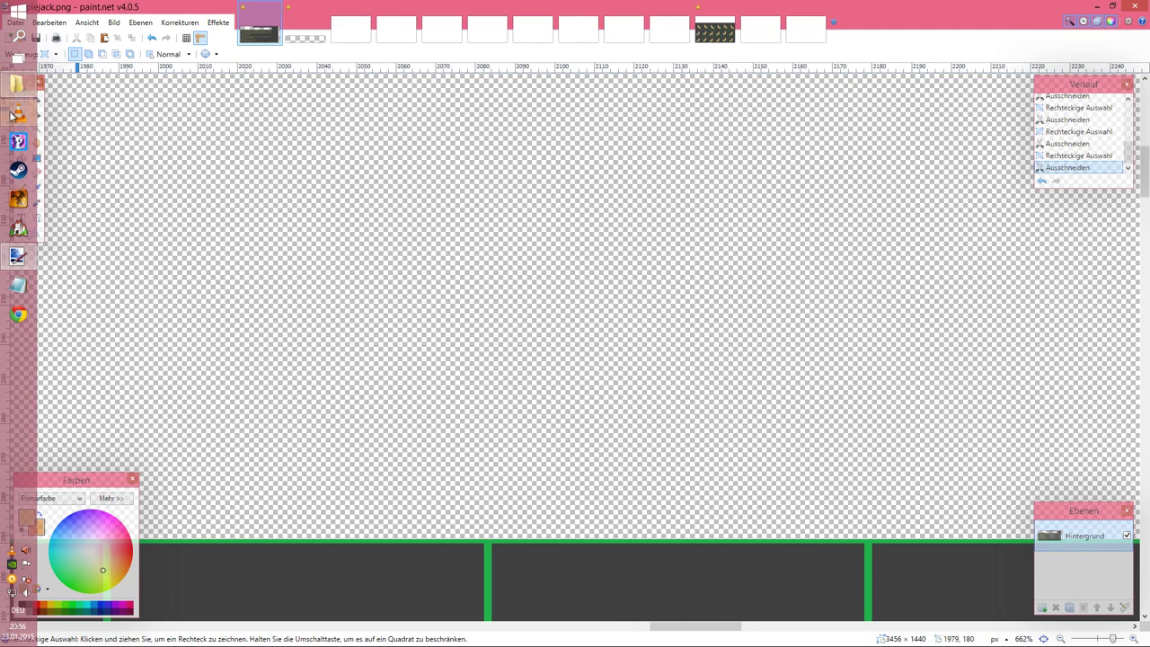
left_click(18, 86)
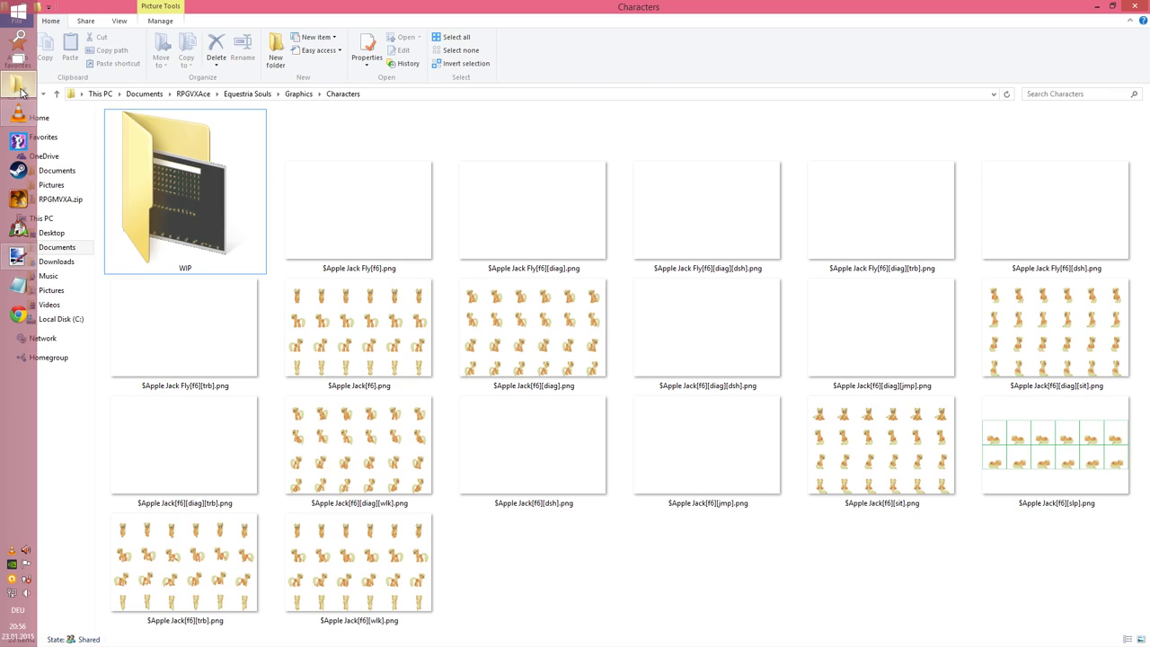
left_click(20, 87)
Step: Paste the six-frame row into $Apple Jack[f6][diag][trb].png as the third row, aligned with the grid at 0, 192
scroll(536, 261, "down", 3)
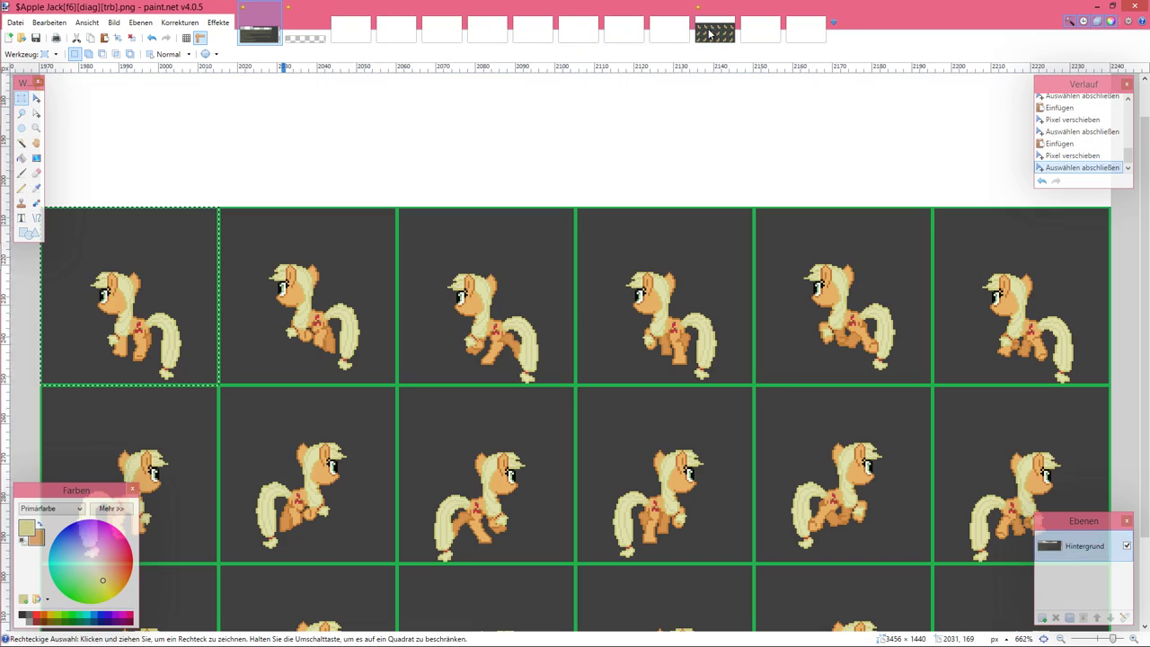
key("ctrl+v")
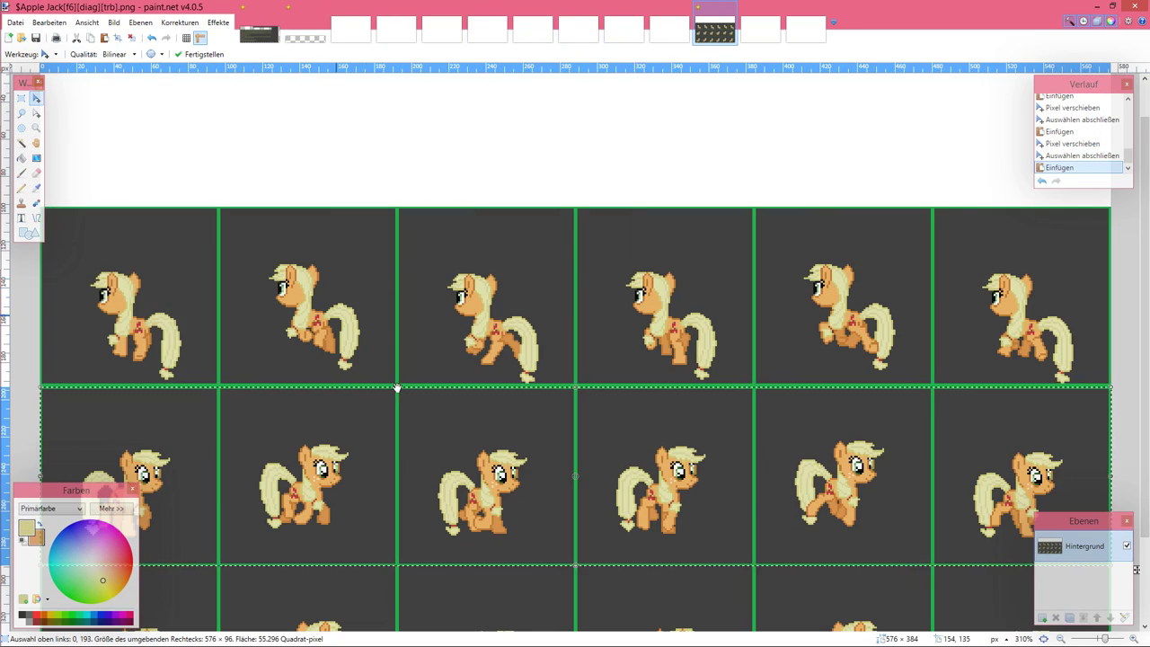
scroll(414, 407, "up", 3)
scroll(415, 407, "up", 1)
key("Up")
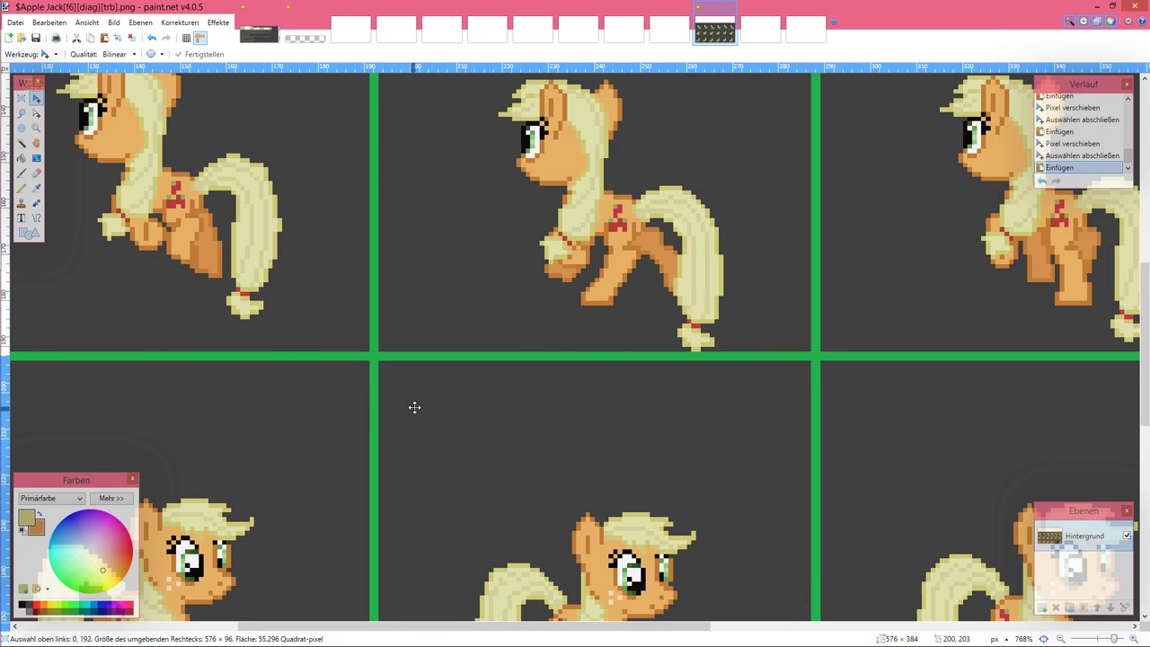
scroll(414, 407, "left", 5)
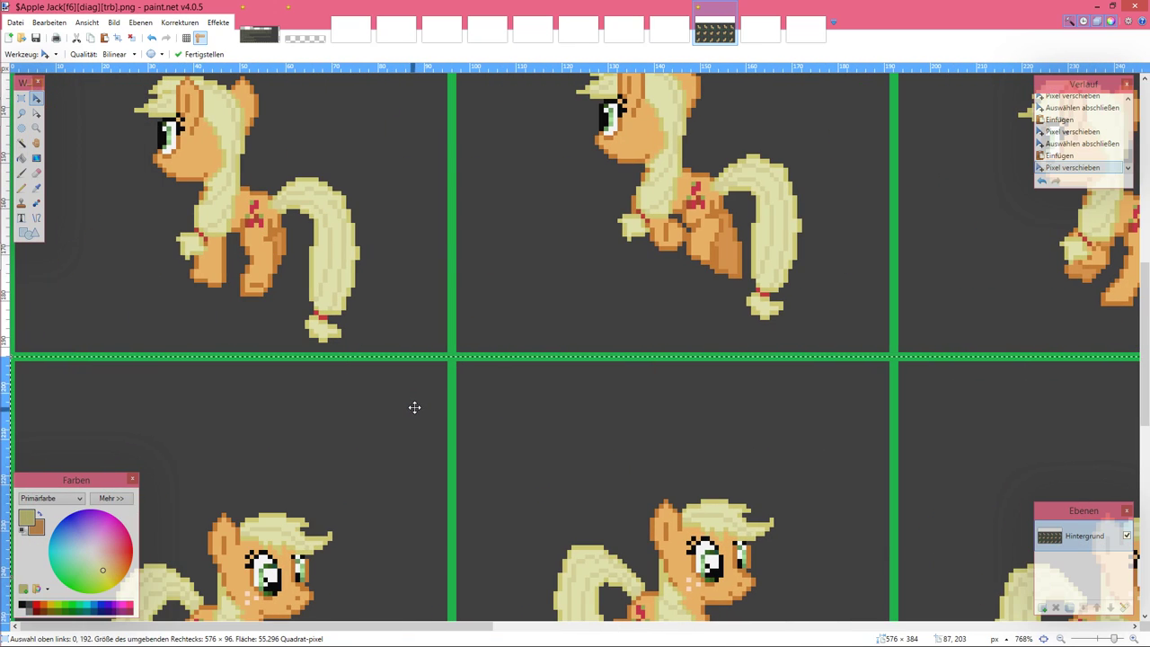
scroll(414, 407, "right", 10)
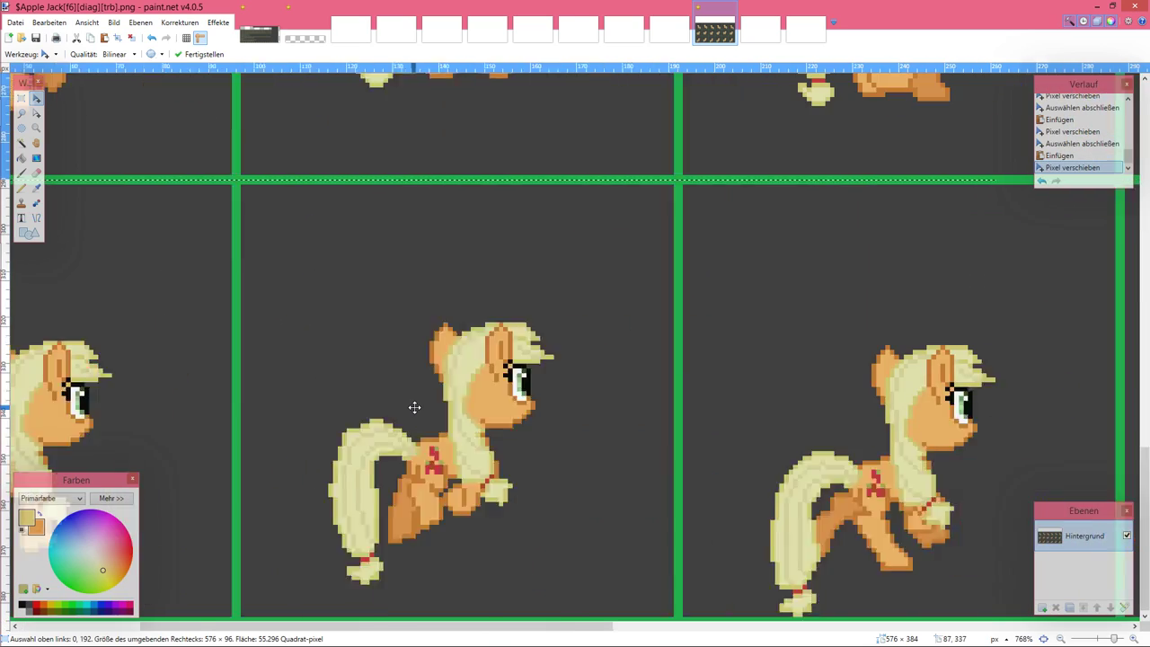
scroll(413, 407, "right", 2)
scroll(413, 407, "up", 4)
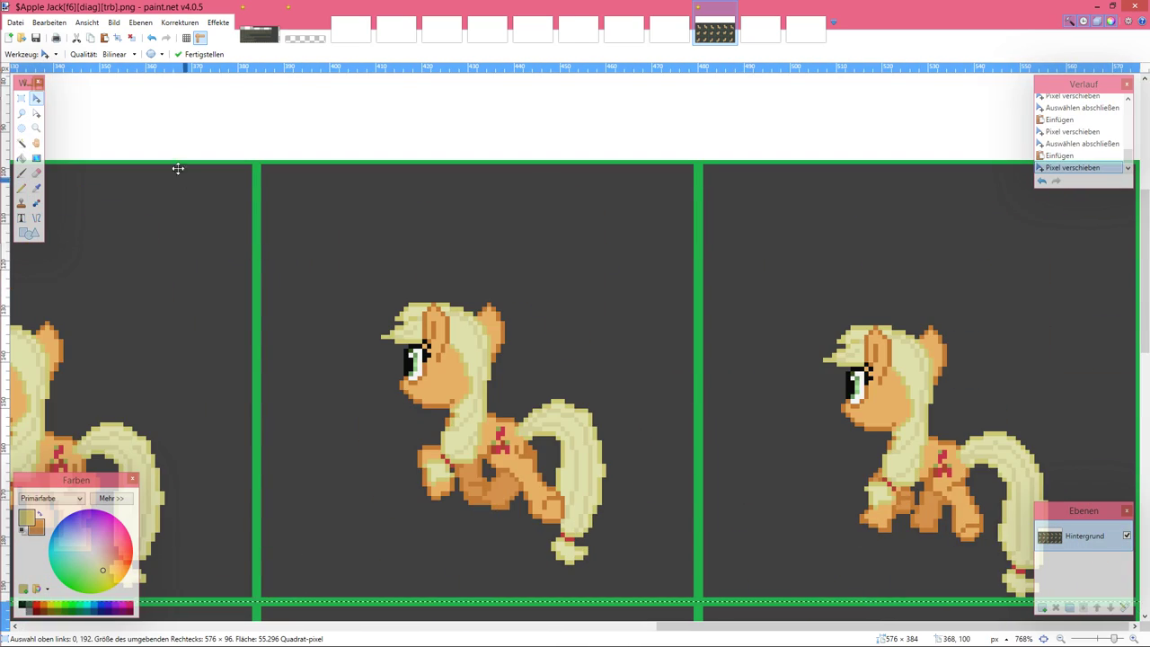
Step: Paste the same six-frame row into the untitled image and flip that image horizontally
left_click(286, 34)
key("ctrl+v")
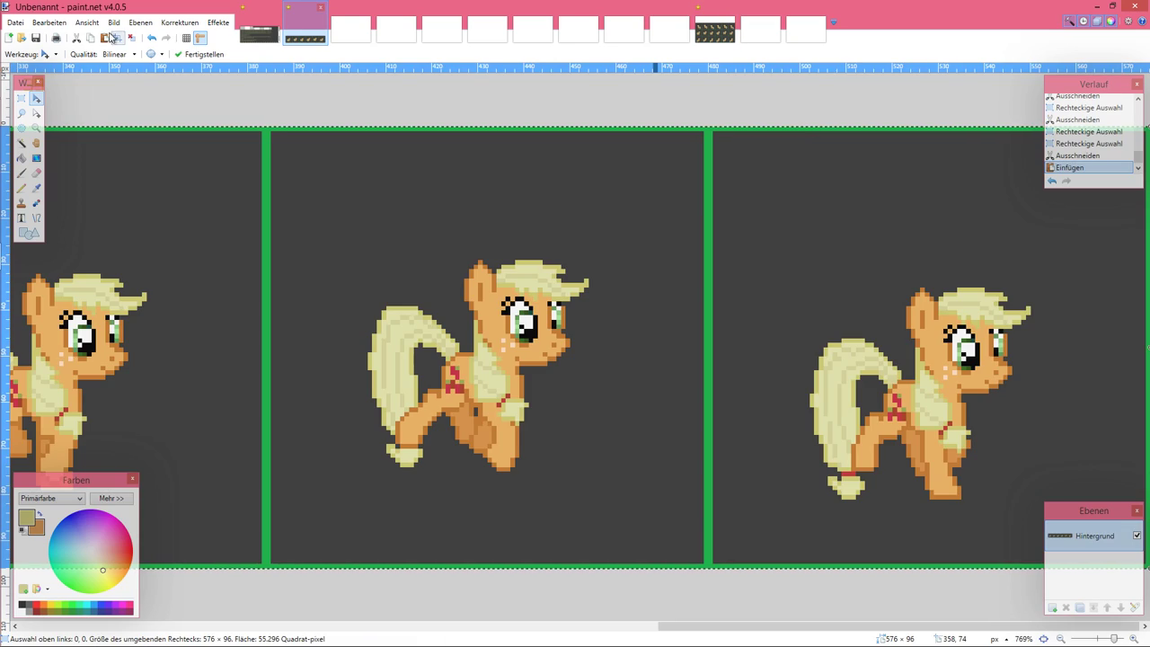
left_click(113, 23)
left_click(127, 79)
Step: Cut the first mirrored 96 × 96 frame from the untitled strip and paste it into the sheet's first row, last cell, at 480, 0
scroll(128, 84, "left", 10)
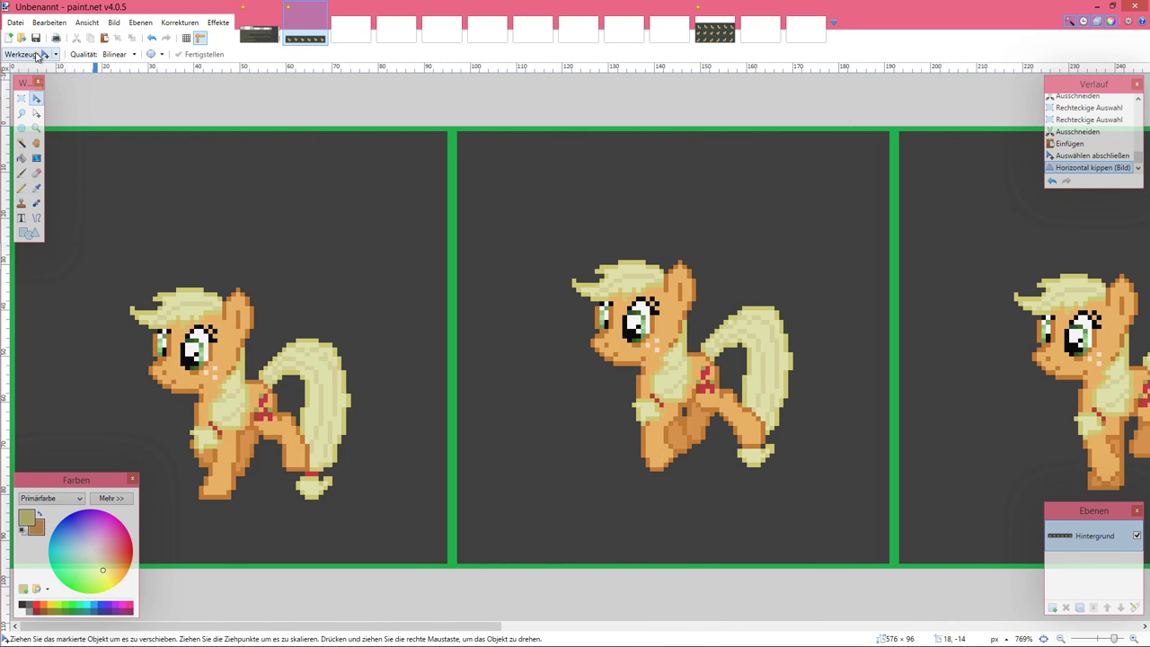
left_click(22, 98)
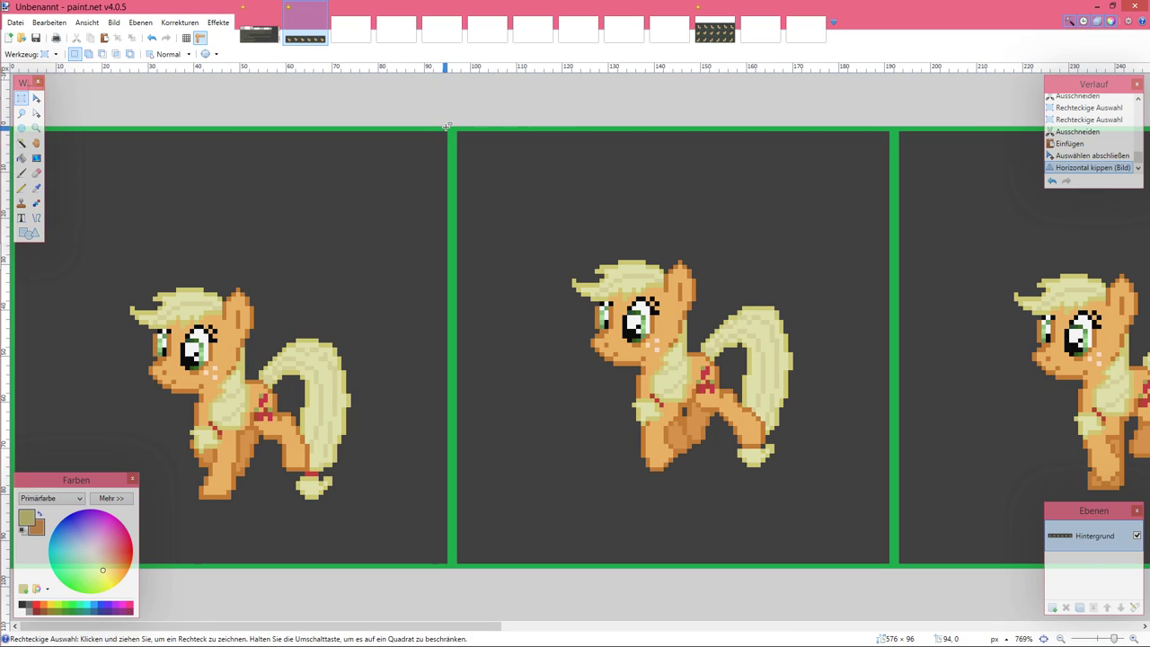
left_click_drag(451, 129, 123, 536)
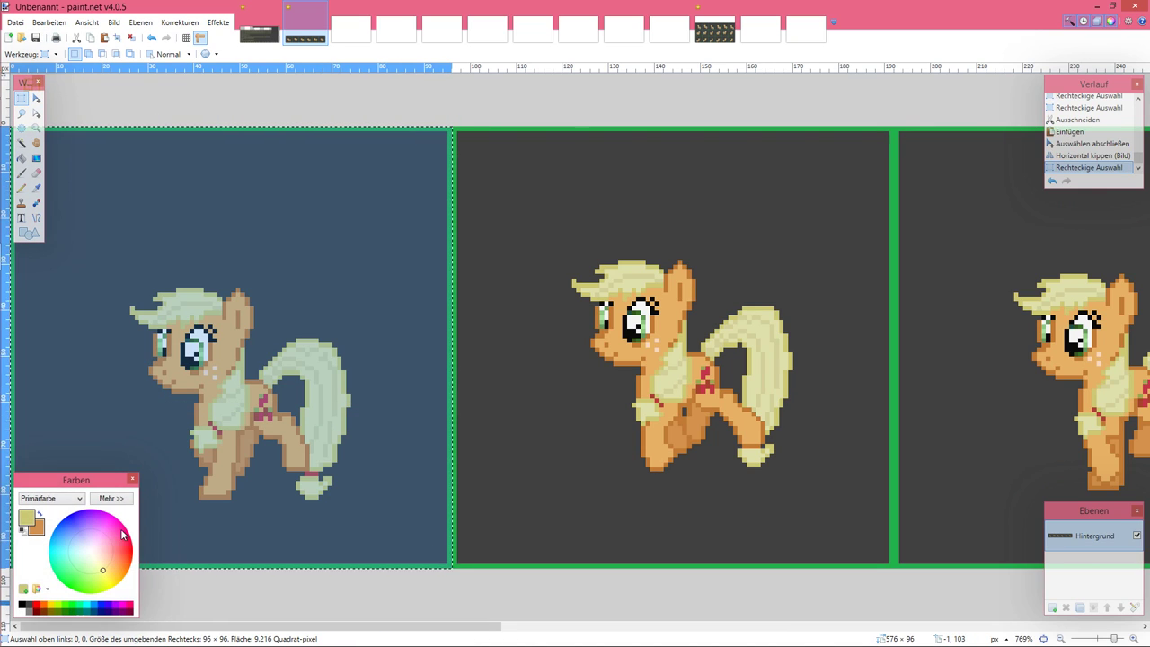
key("ctrl+x")
left_click(715, 32)
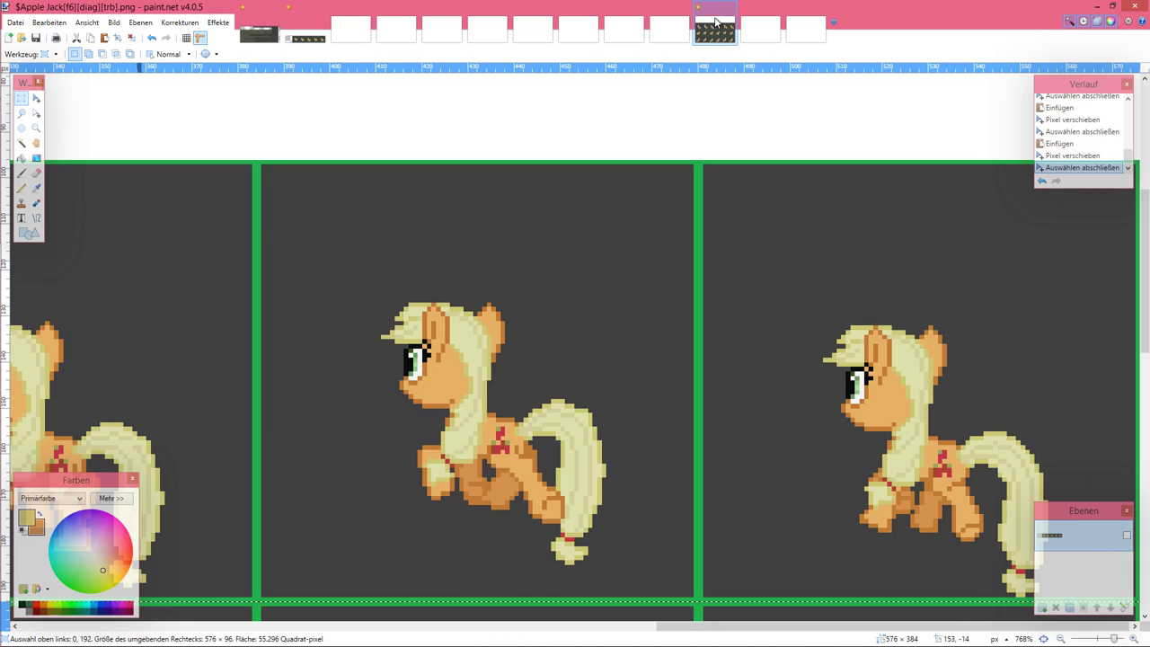
key("ctrl+v")
left_click_drag(382, 303, 1029, 207)
scroll(490, 261, "down", 5)
scroll(936, 149, "up", 5)
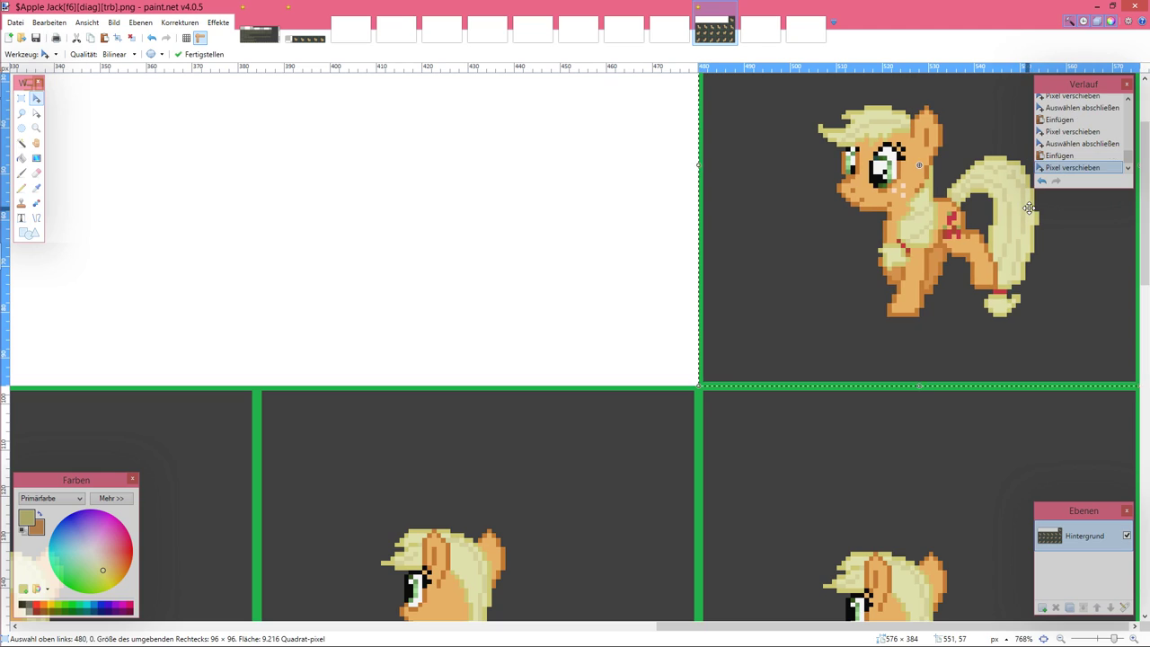
Step: Move the second mirrored frame from the untitled strip into the sheet's first row, fifth cell, at 384, 0
left_click(305, 38)
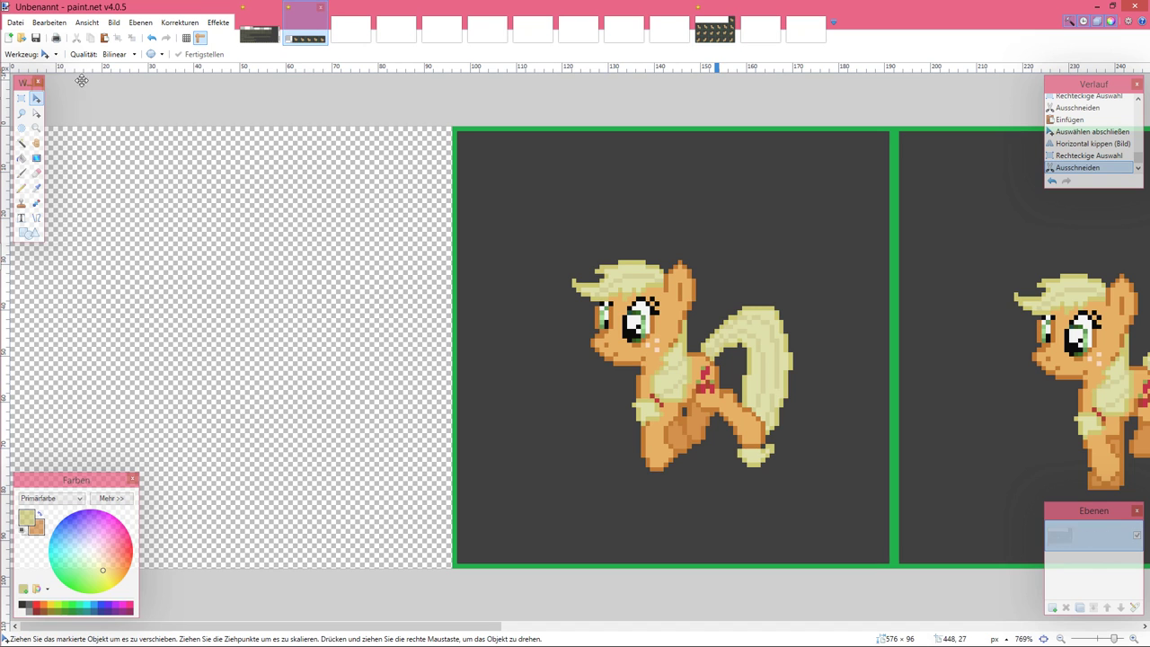
left_click(21, 99)
left_click_drag(456, 129, 891, 568)
key("ctrl+x")
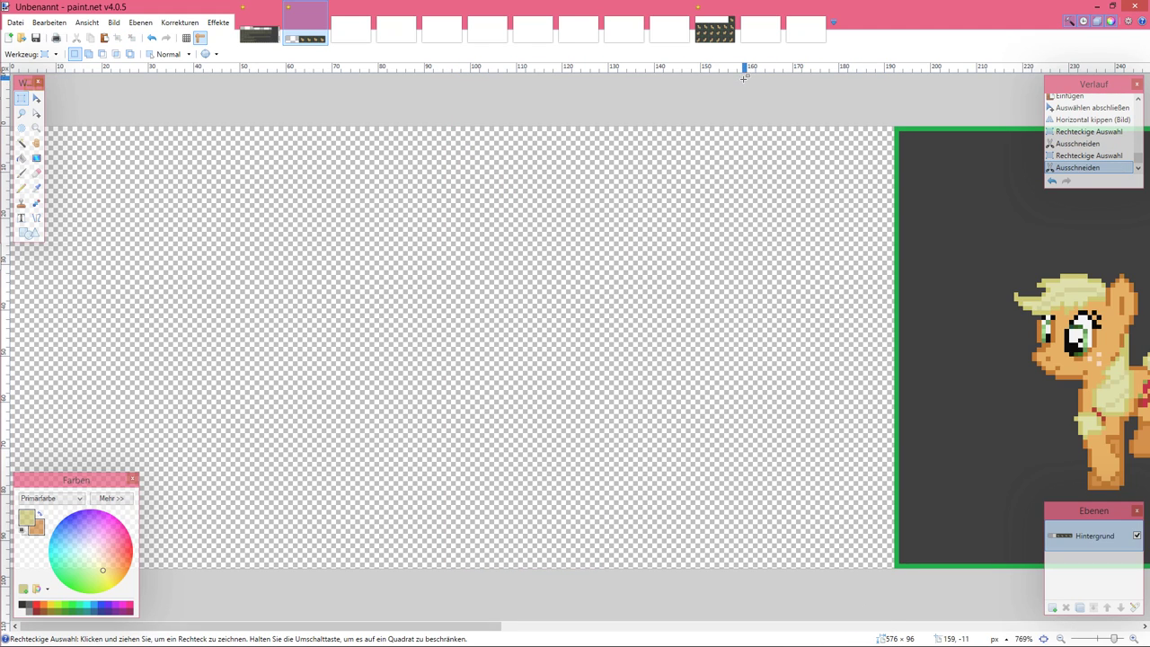
left_click(715, 13)
key("ctrl+v")
left_click_drag(277, 202, 533, 201)
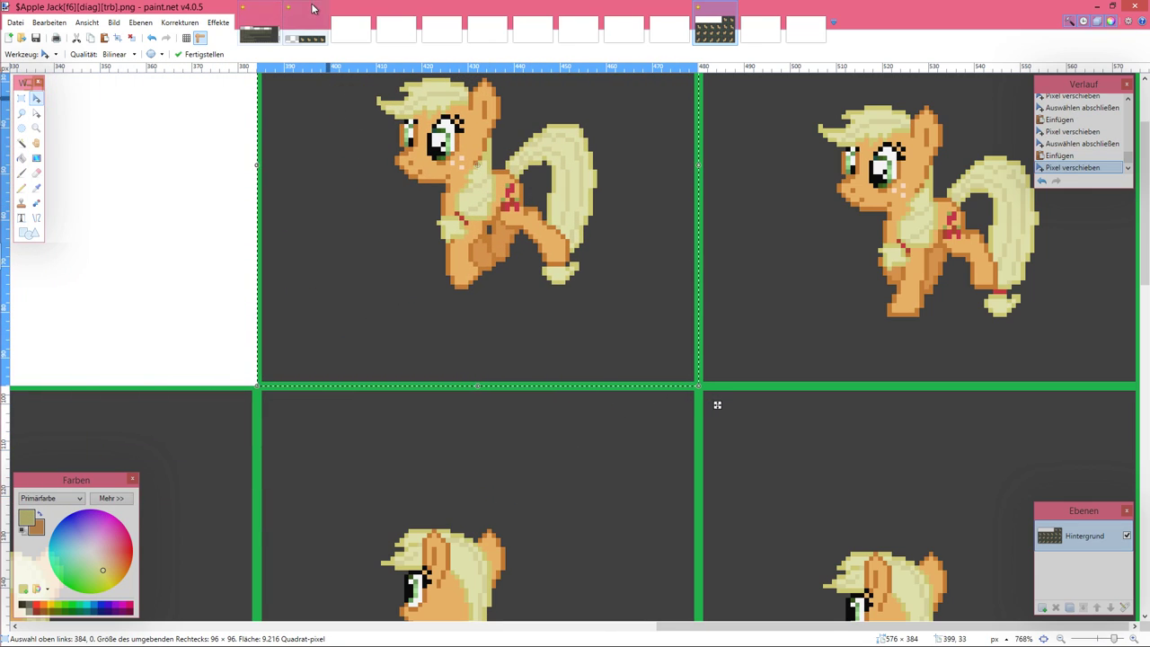
Step: Move the third mirrored frame from the untitled strip into the sheet's first row, fourth cell, at 288, 0
left_click(305, 31)
left_click(22, 98)
scroll(297, 135, "right", 6)
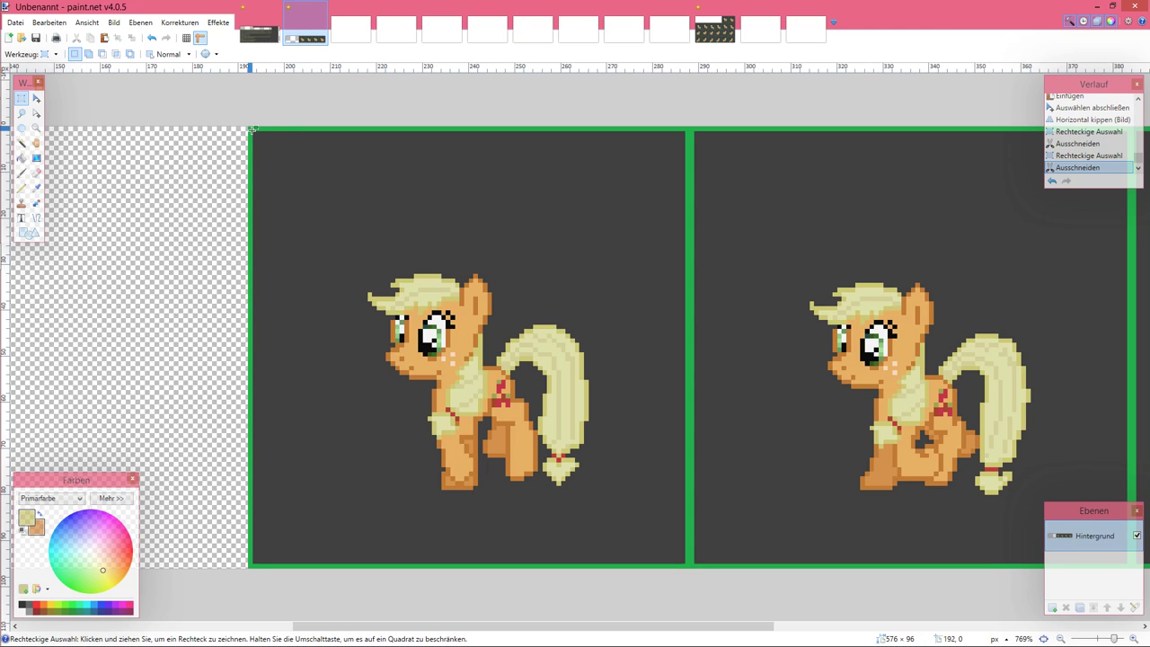
left_click_drag(252, 127, 688, 639)
key("ctrl+x")
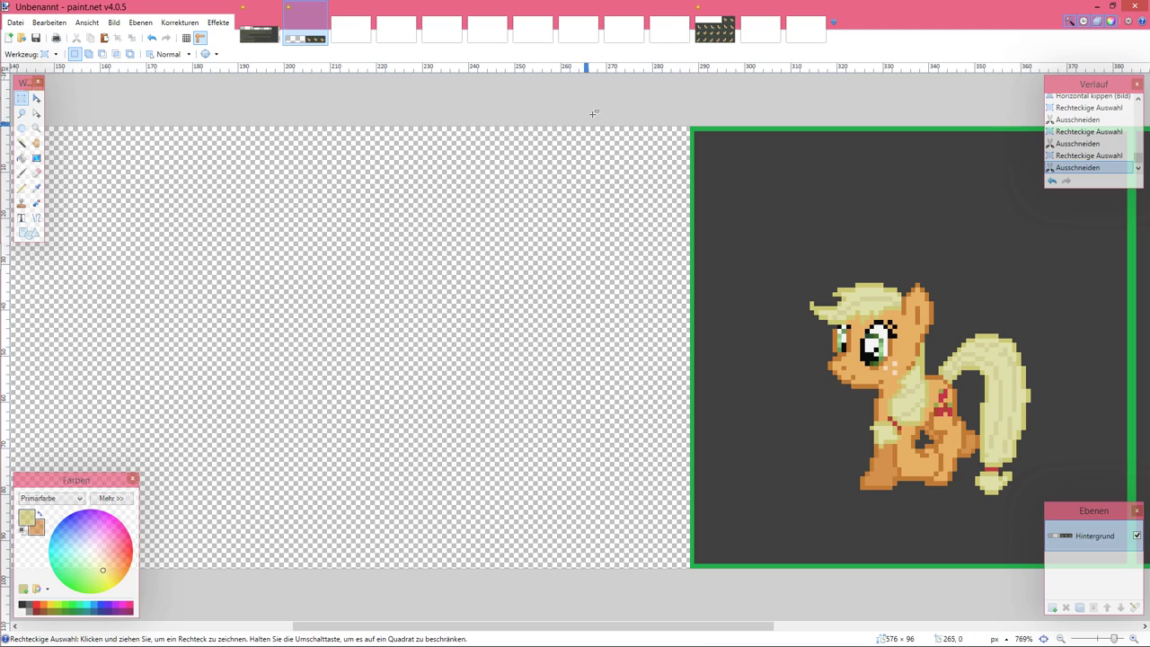
left_click(719, 33)
key("ctrl+v")
left_click_drag(339, 173, 140, 180)
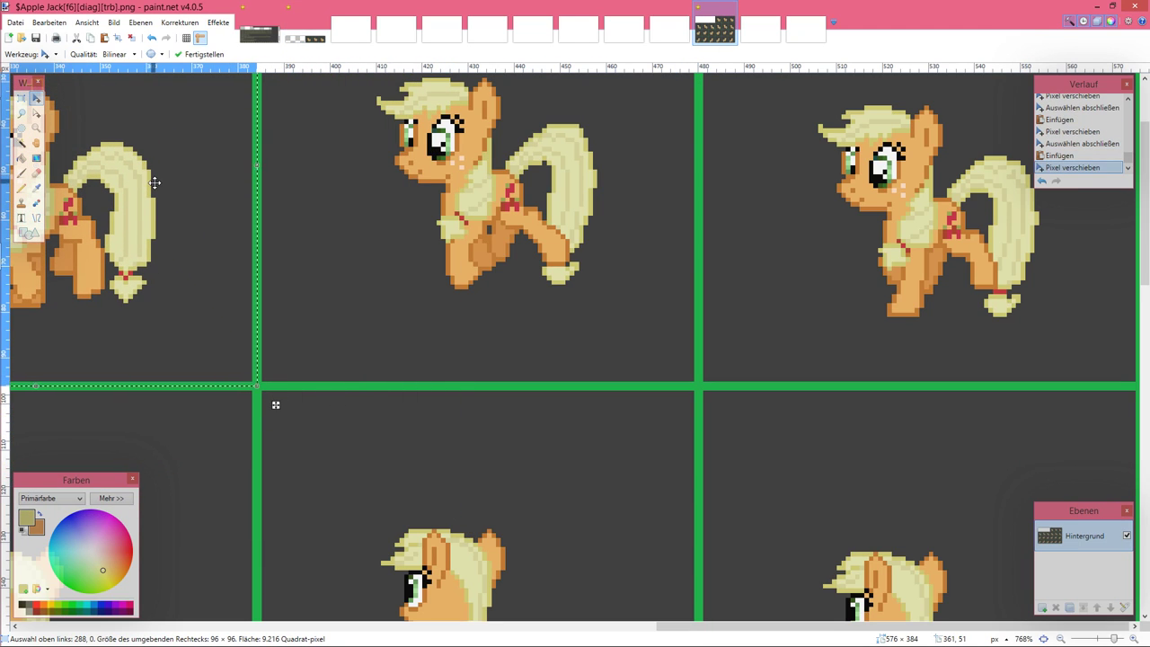
scroll(257, 181, "left", 3)
Step: Move the fourth mirrored 96 × 96 frame from the untitled strip into the sheet's first row, third cell, at 192, 0
left_click(305, 35)
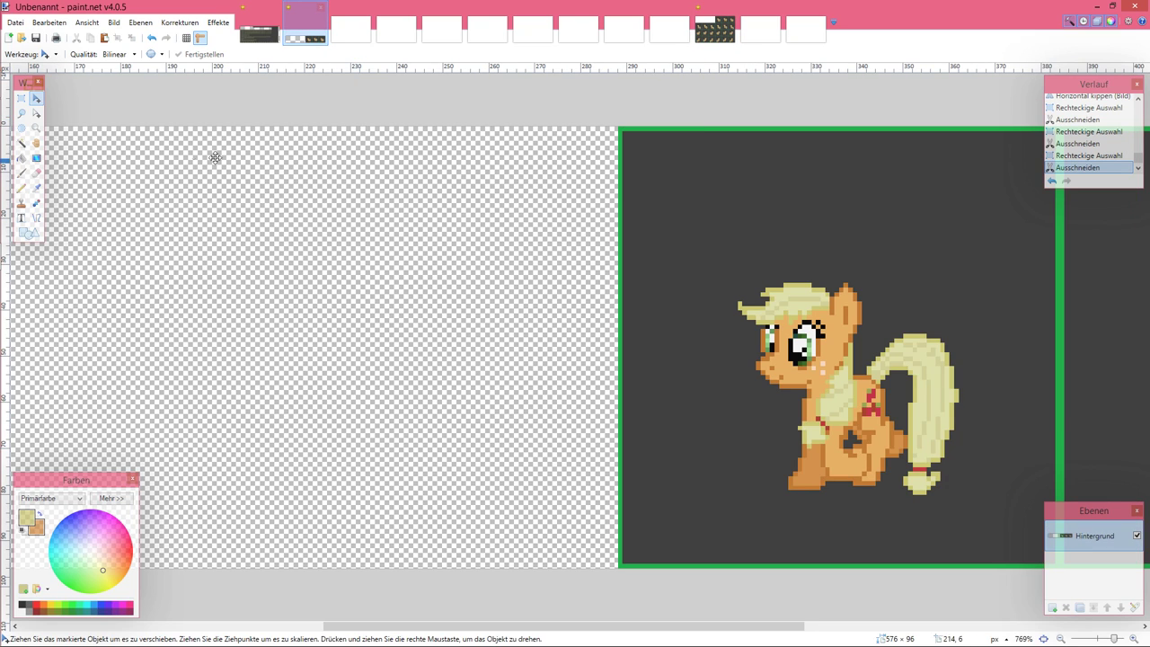
left_click(21, 98)
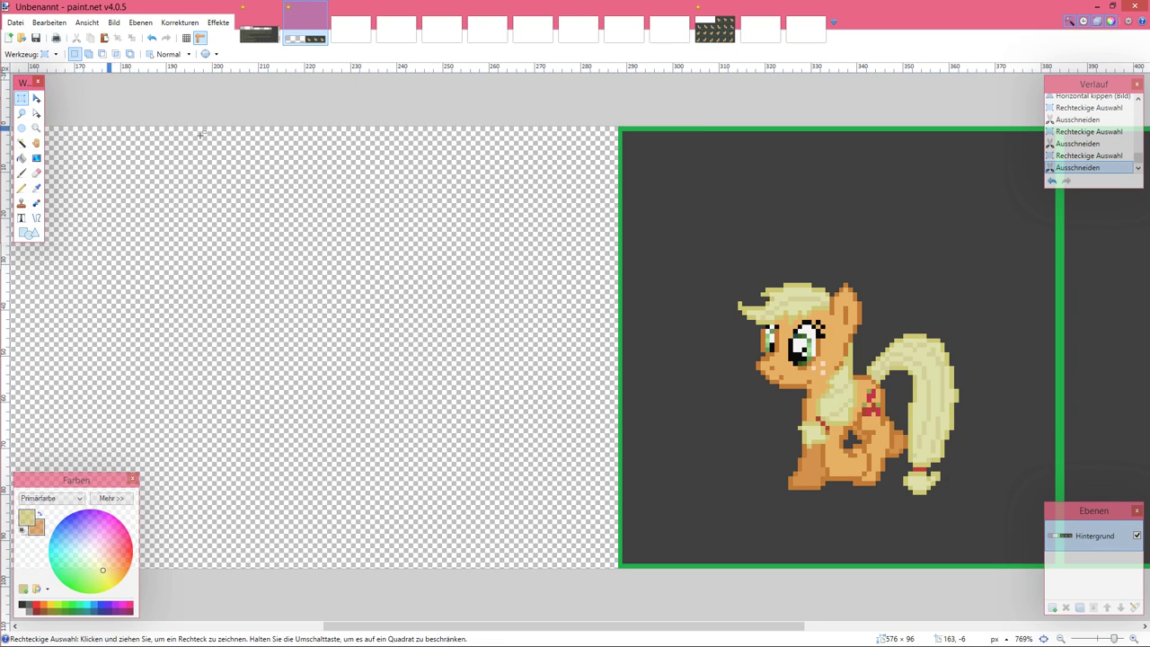
left_click_drag(622, 127, 1058, 598)
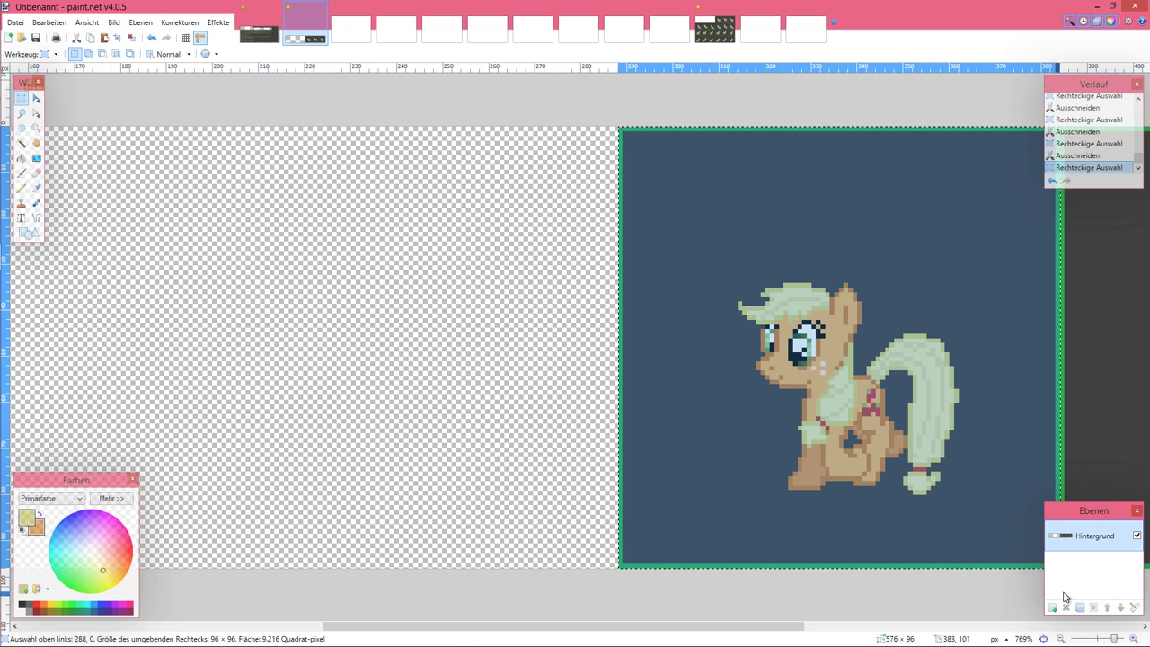
key("ctrl+x")
left_click(670, 26)
left_click(714, 27)
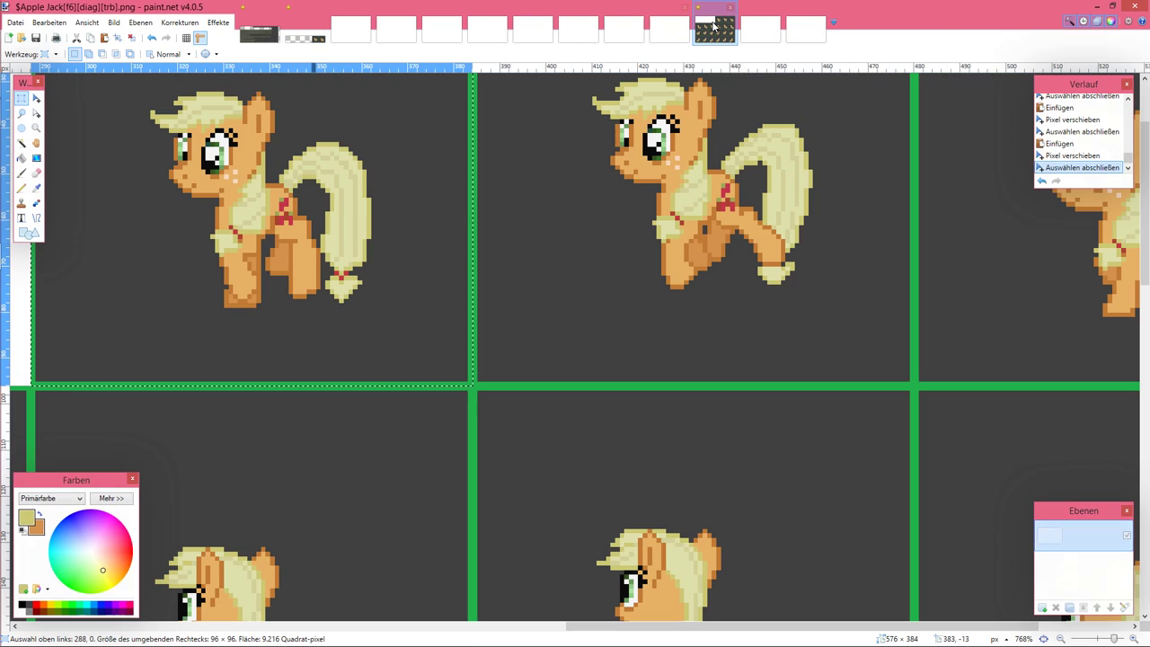
key("ctrl+v")
left_click_drag(378, 313, 429, 273)
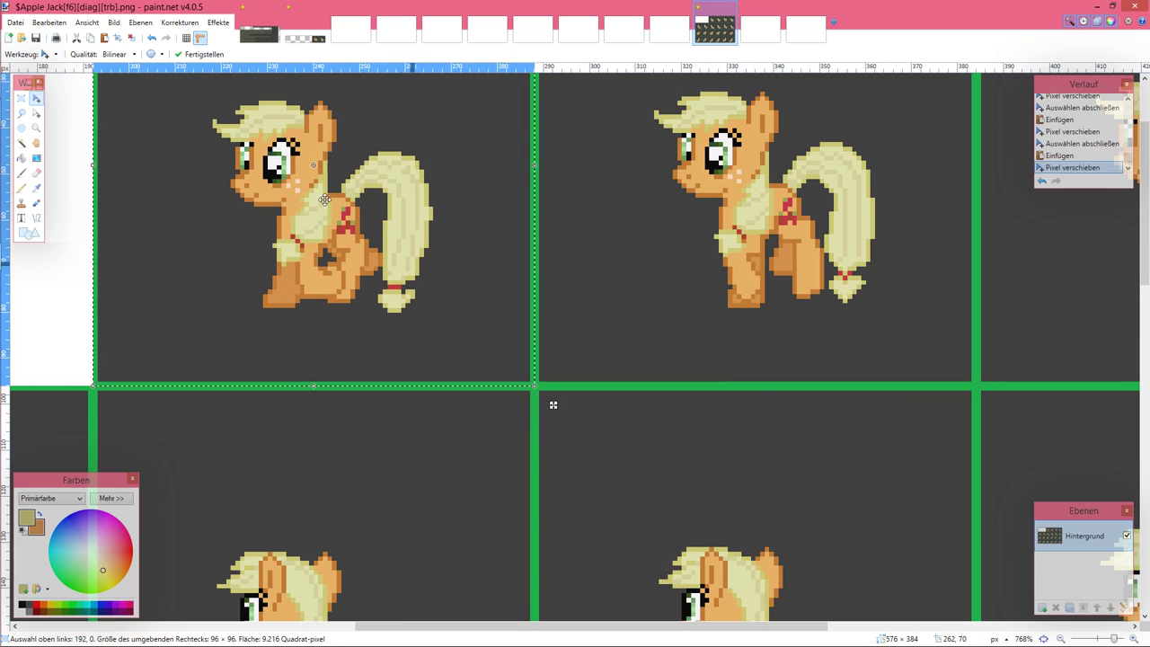
Step: Move the fifth mirrored frame from the untitled strip into the sheet's first row, second cell, at 96, 0, and deselect it
left_click(306, 33)
left_click(22, 98)
scroll(547, 274, "right", 10)
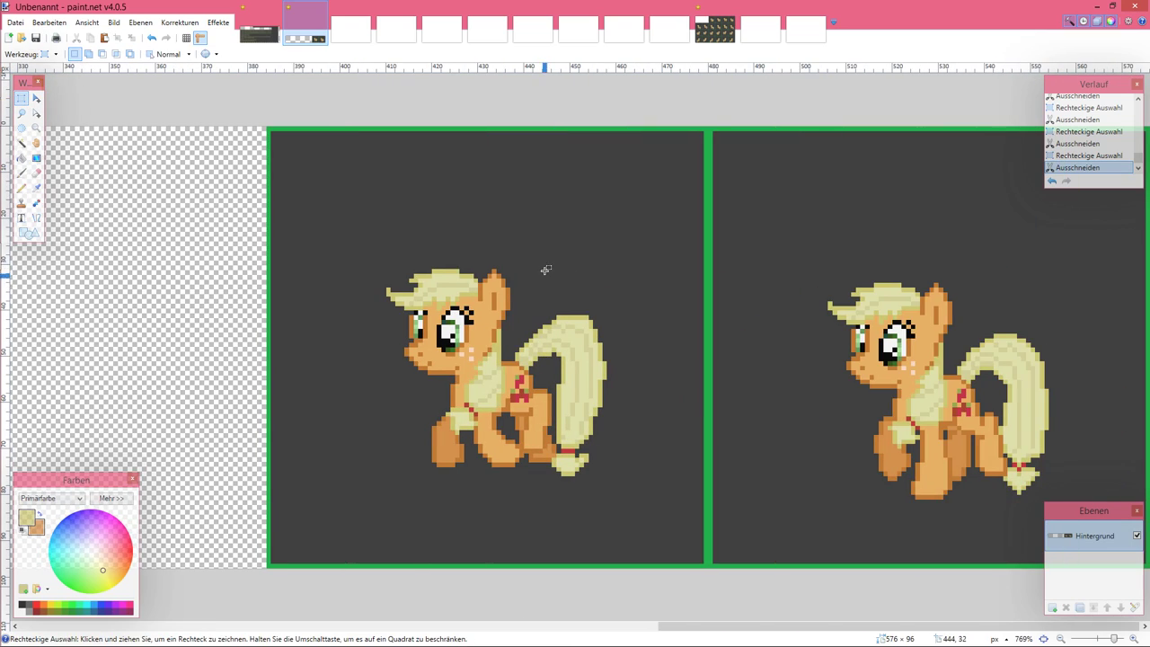
left_click_drag(271, 129, 593, 518)
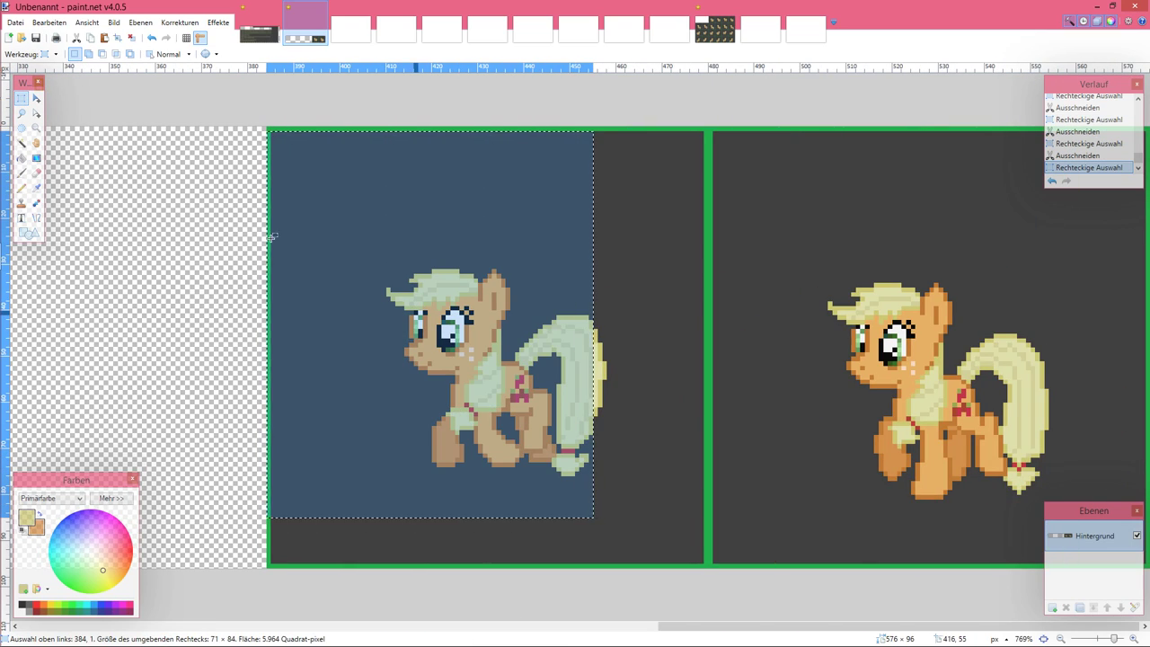
left_click_drag(267, 121, 704, 580)
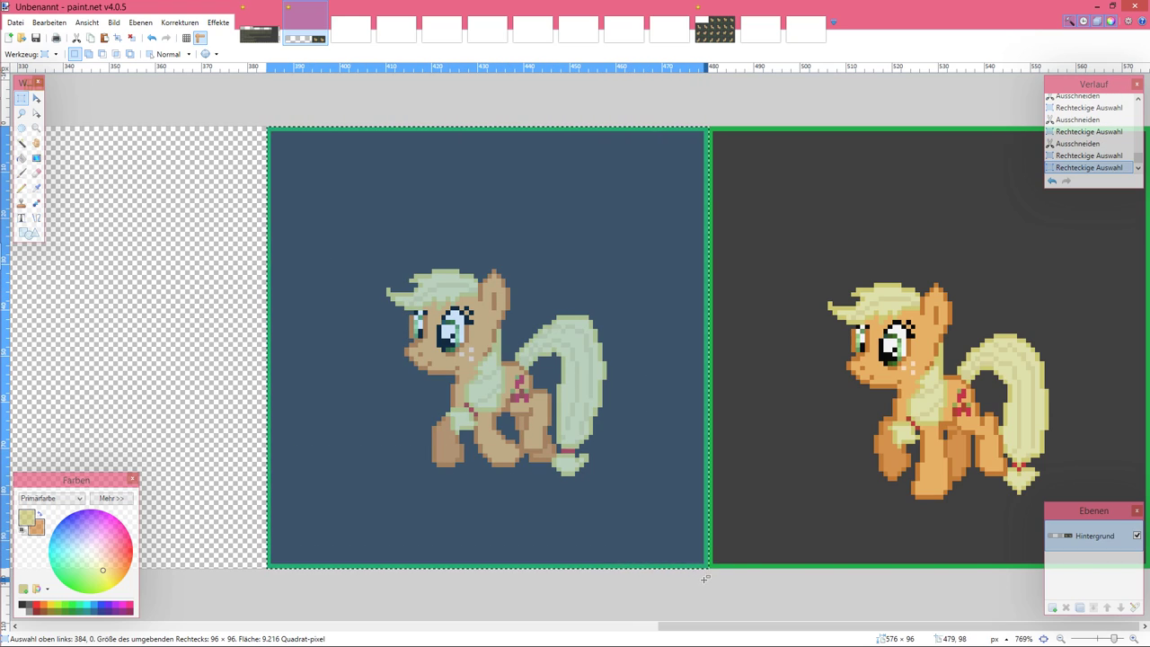
key("ctrl+x")
left_click(705, 10)
key("ctrl+v")
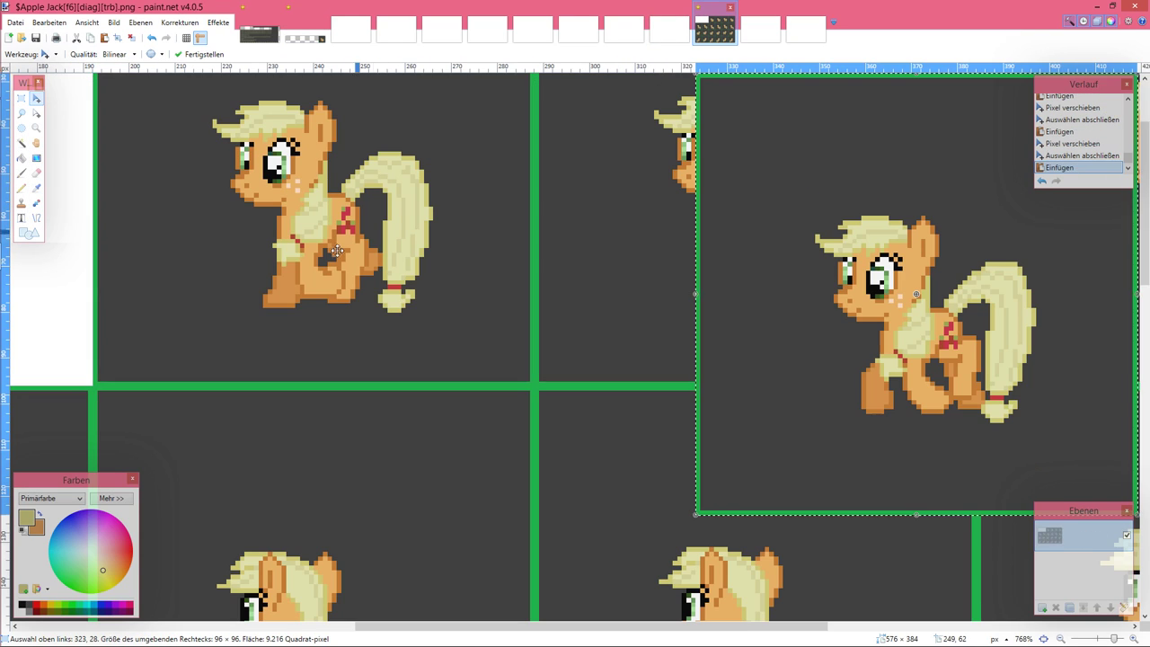
left_click_drag(991, 402, 459, 270)
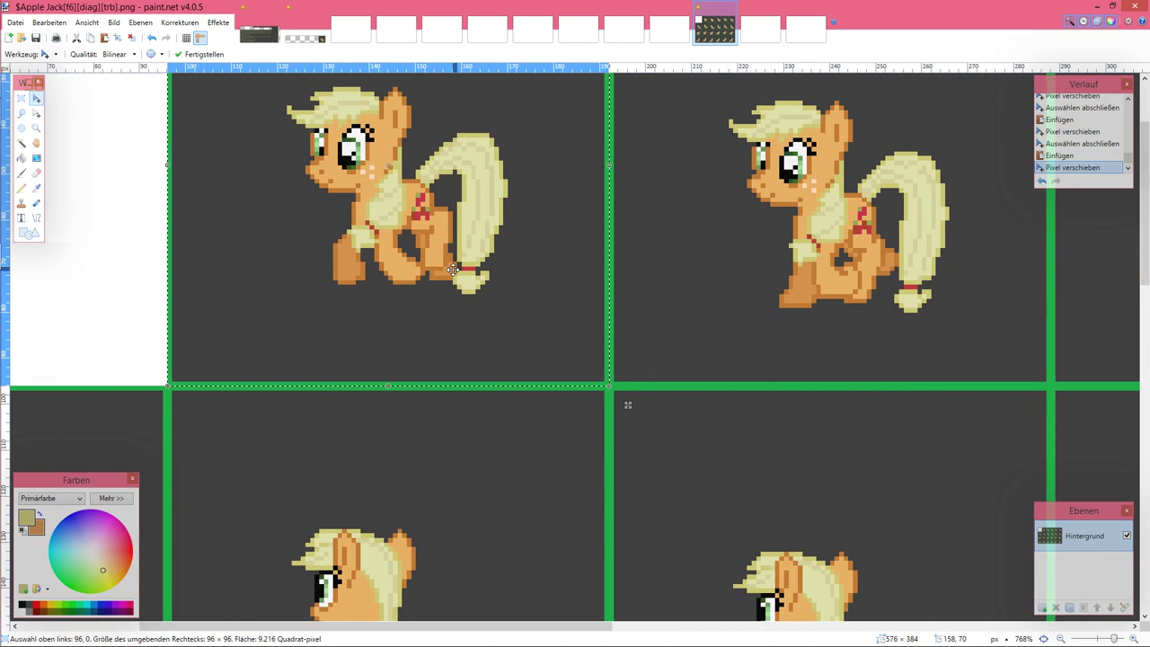
key("ctrl+d")
Step: Move the last mirrored frame from the untitled strip into the sheet's first row, first cell, at 0, 0
left_click(306, 29)
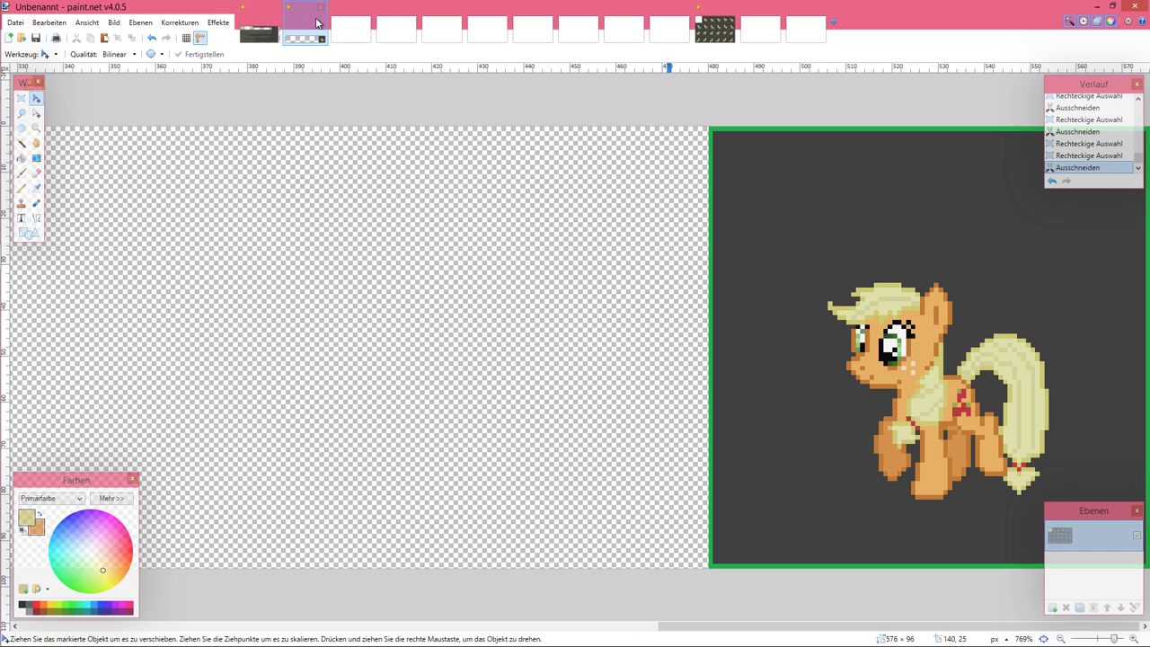
left_click(21, 98)
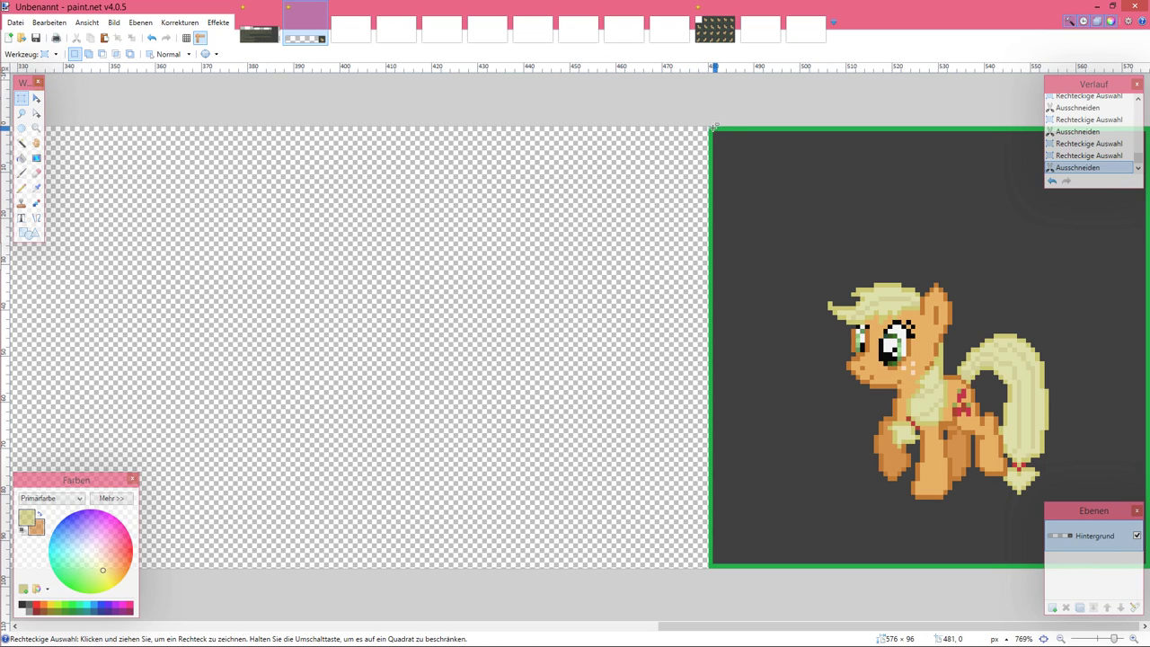
left_click_drag(712, 130, 1147, 568)
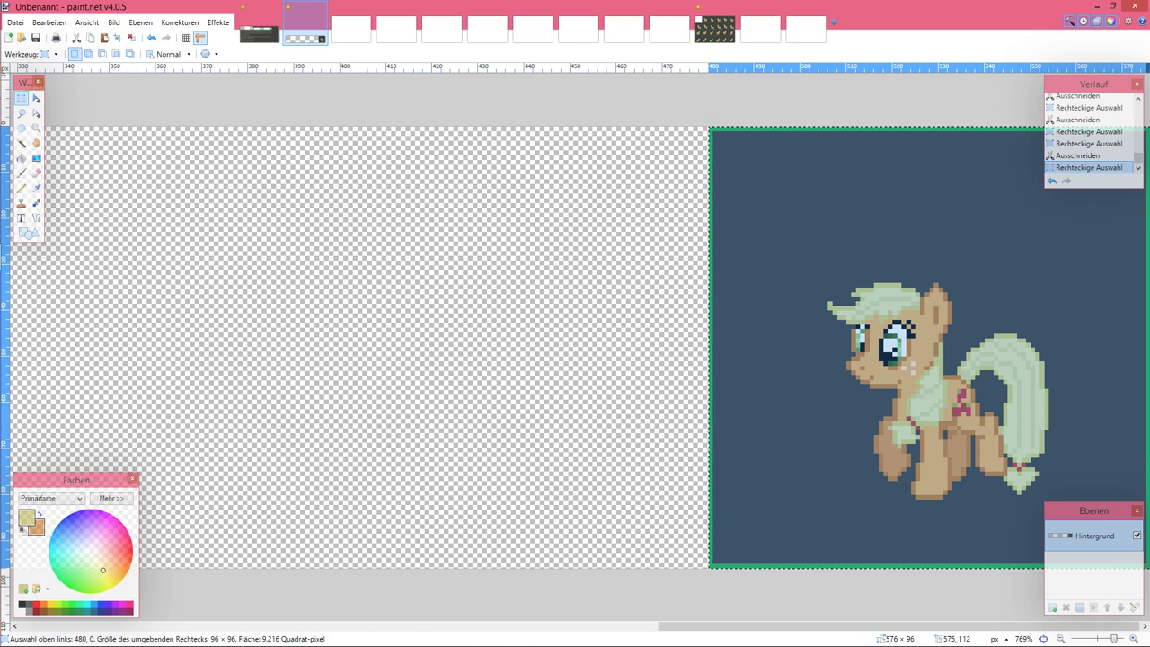
key("ctrl+x")
left_click(716, 29)
key("ctrl+v")
left_click_drag(547, 271, 373, 210)
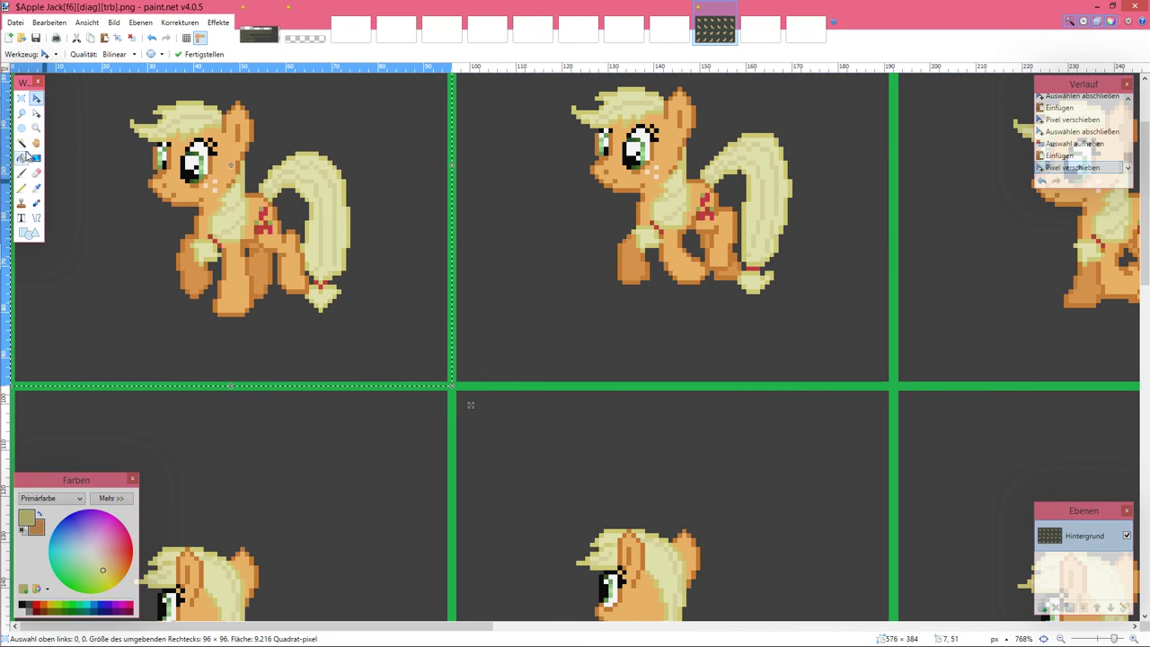
Step: Deselect the placed frame, select the dark grey background across the whole sheet with the Magic Wand, and delete it
left_click(24, 144)
key("ctrl+d")
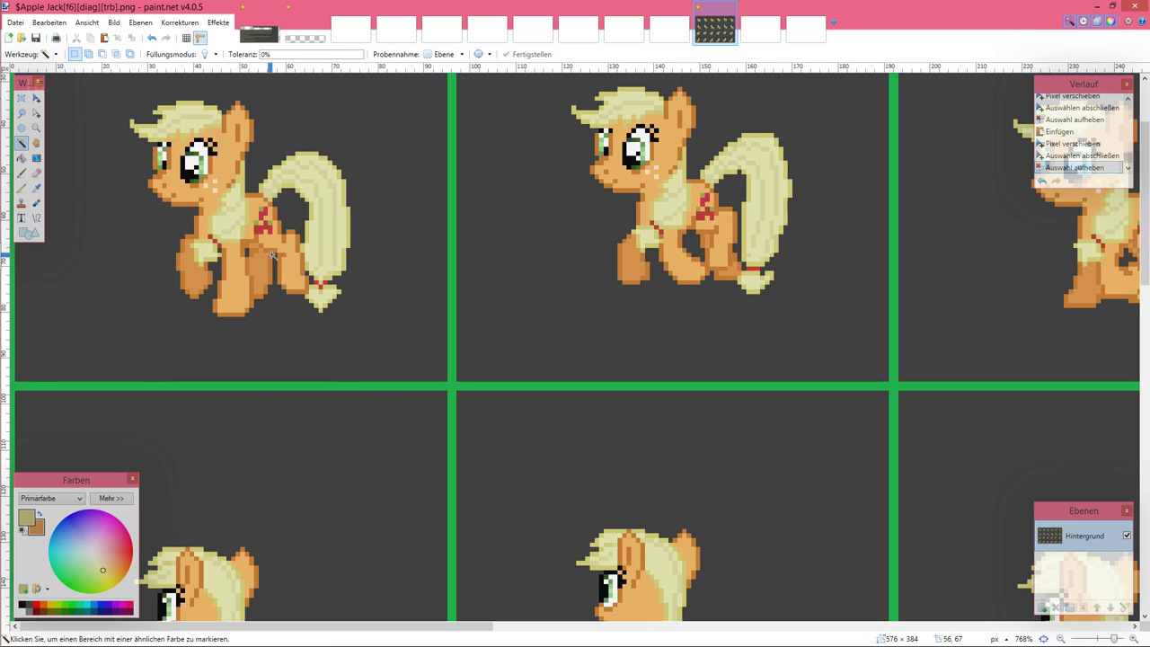
left_click(358, 165)
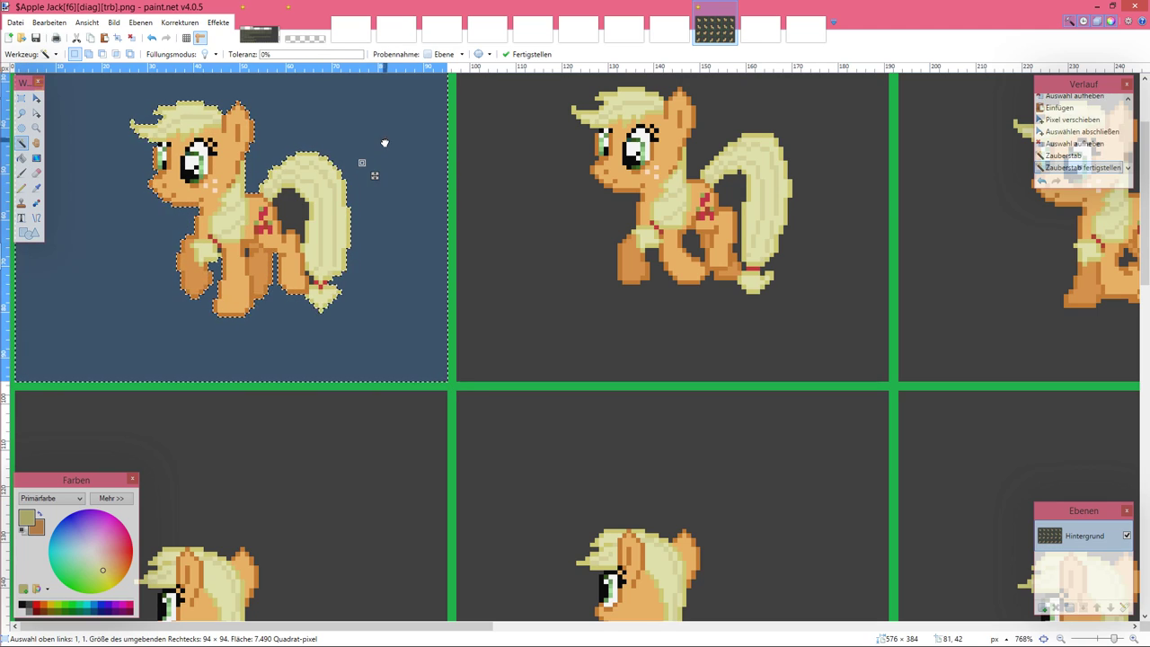
left_click(384, 141, "shift")
key("Delete")
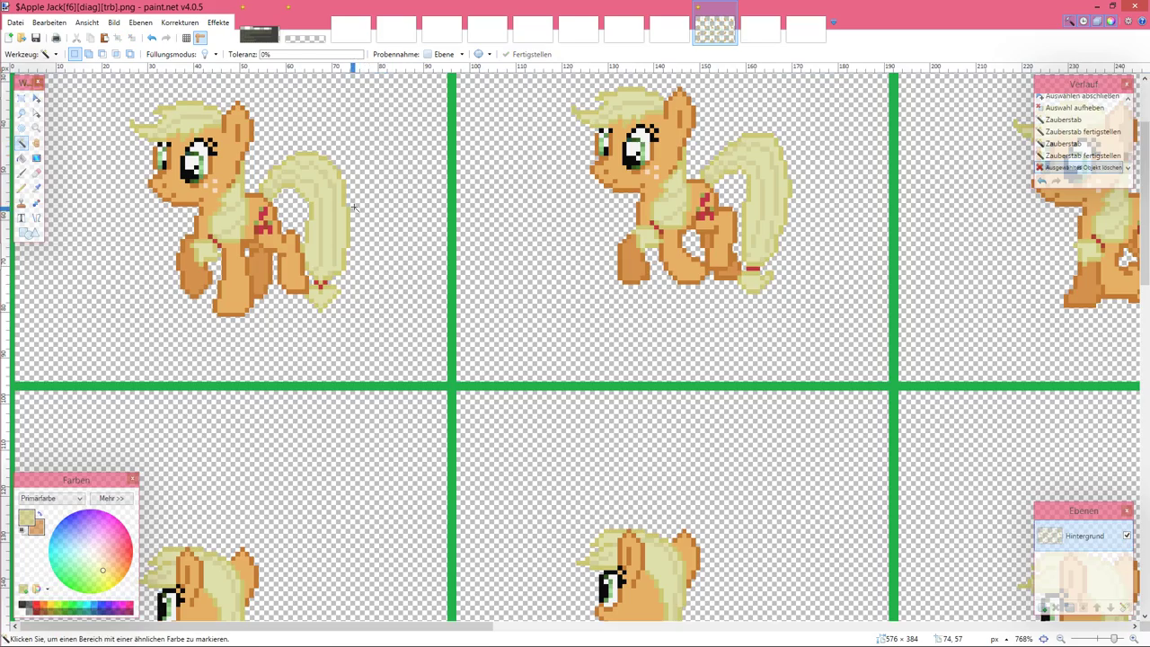
Step: Select all six pony sprites in the first row together, using the Magic Wand with a tolerance of 76%
scroll(355, 206, "down", 5)
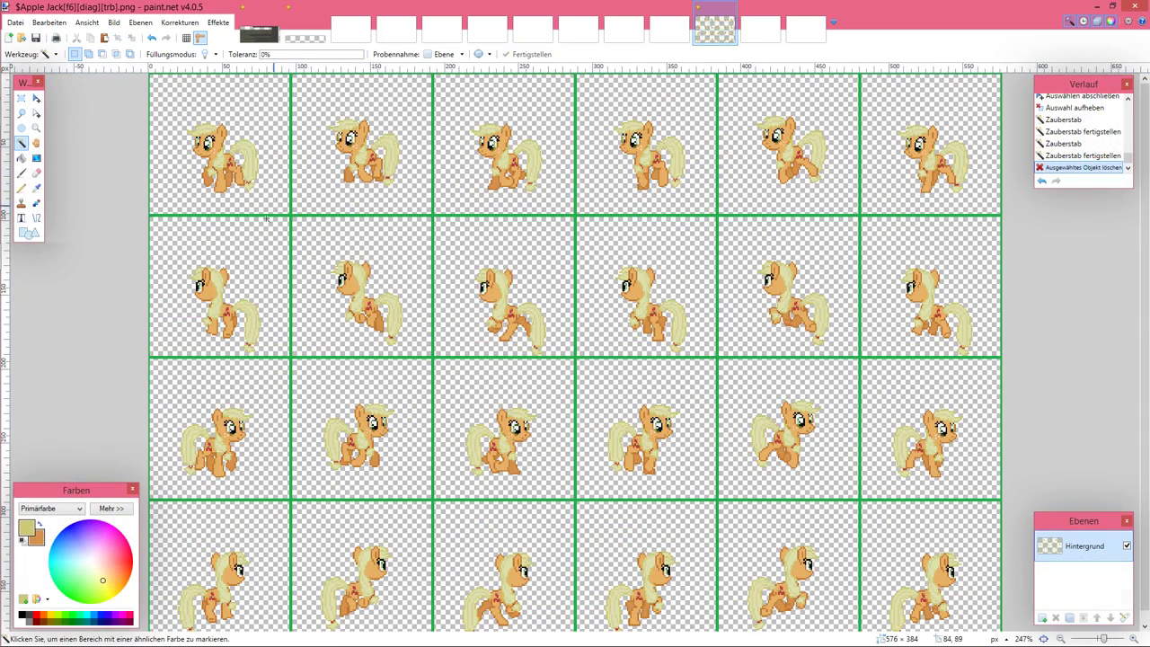
scroll(212, 178, "up", 3)
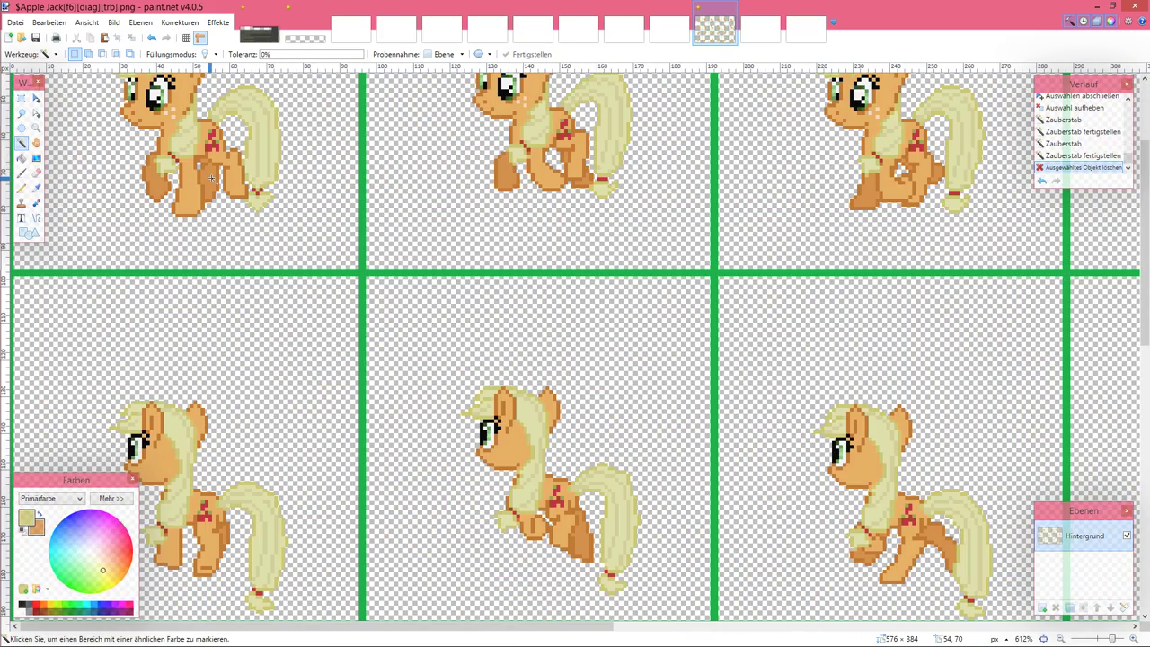
left_click(168, 126)
left_click_drag(275, 59, 341, 57)
left_click(522, 115, "ctrl")
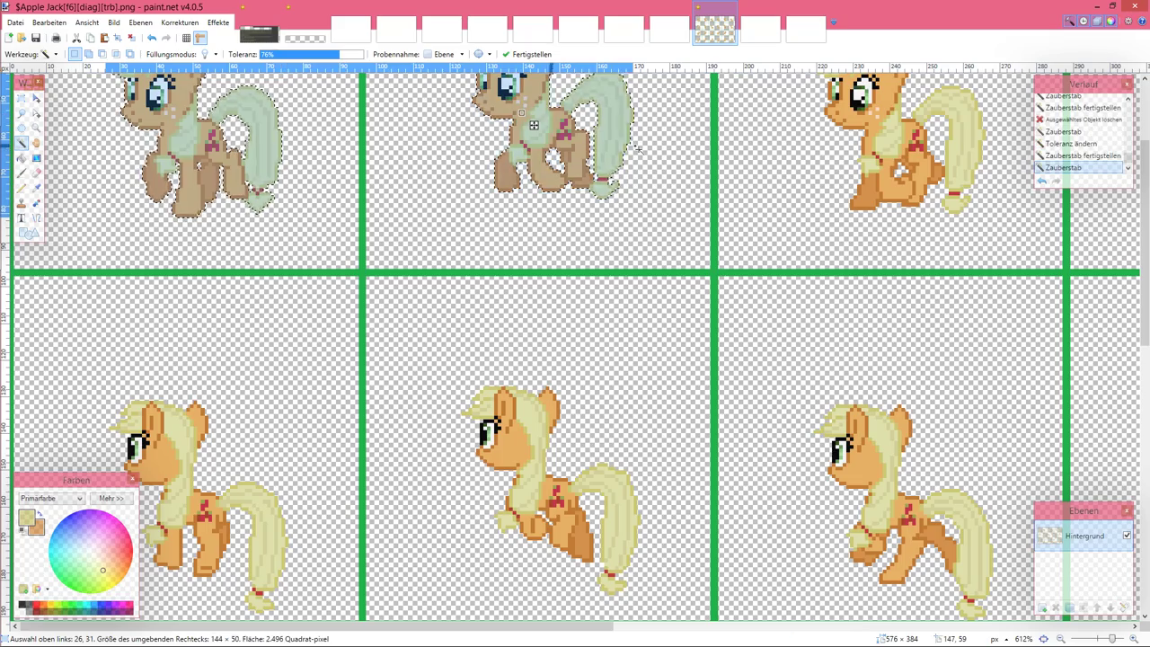
left_click(876, 126, "ctrl")
scroll(876, 126, "right", 2)
left_click(806, 122, "ctrl")
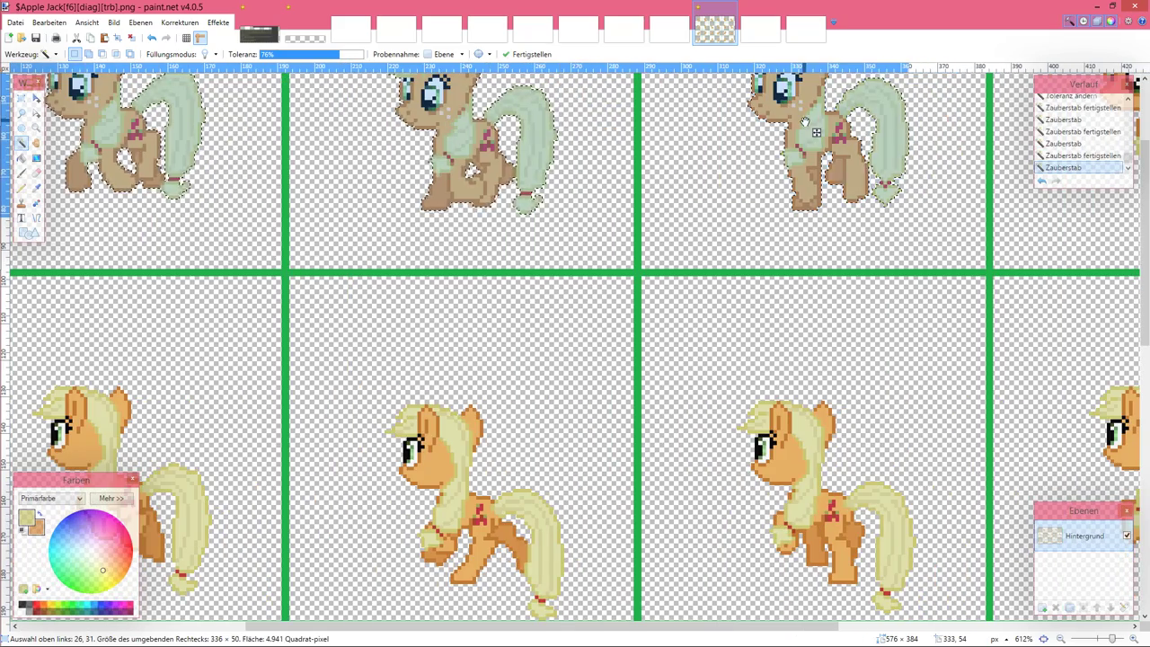
scroll(818, 135, "right", 5)
left_click(772, 135, "ctrl")
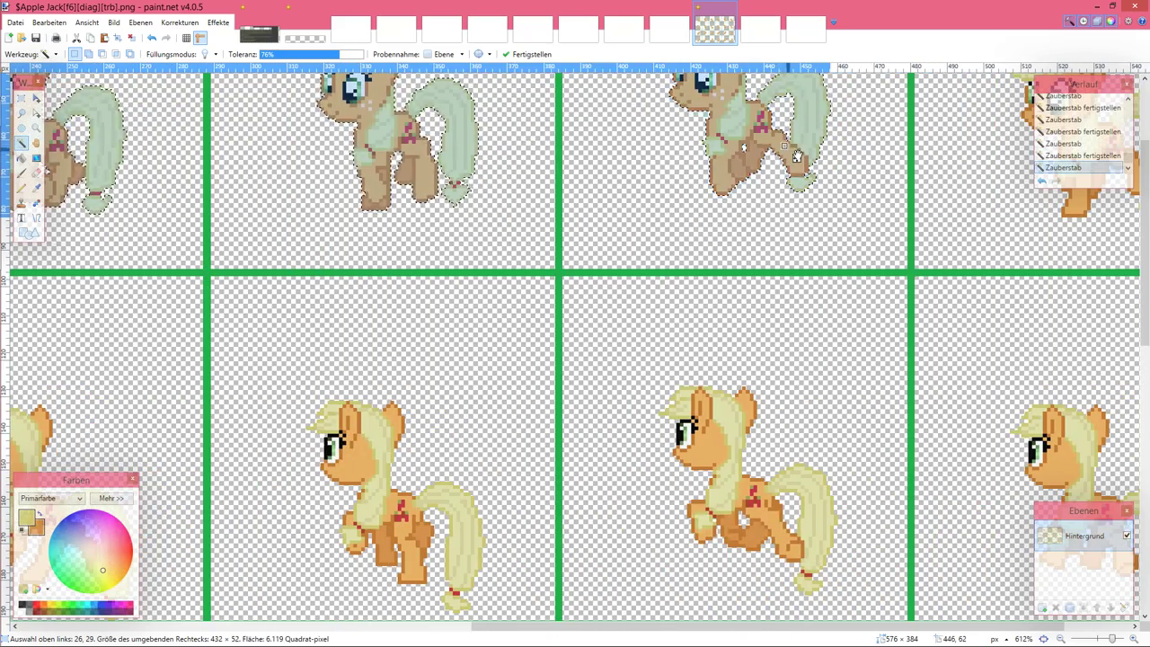
scroll(854, 135, "right", 1)
left_click(946, 133, "ctrl")
Step: Add all six pony sprites in the third row to the Magic Wand selection
scroll(960, 143, "down", 6)
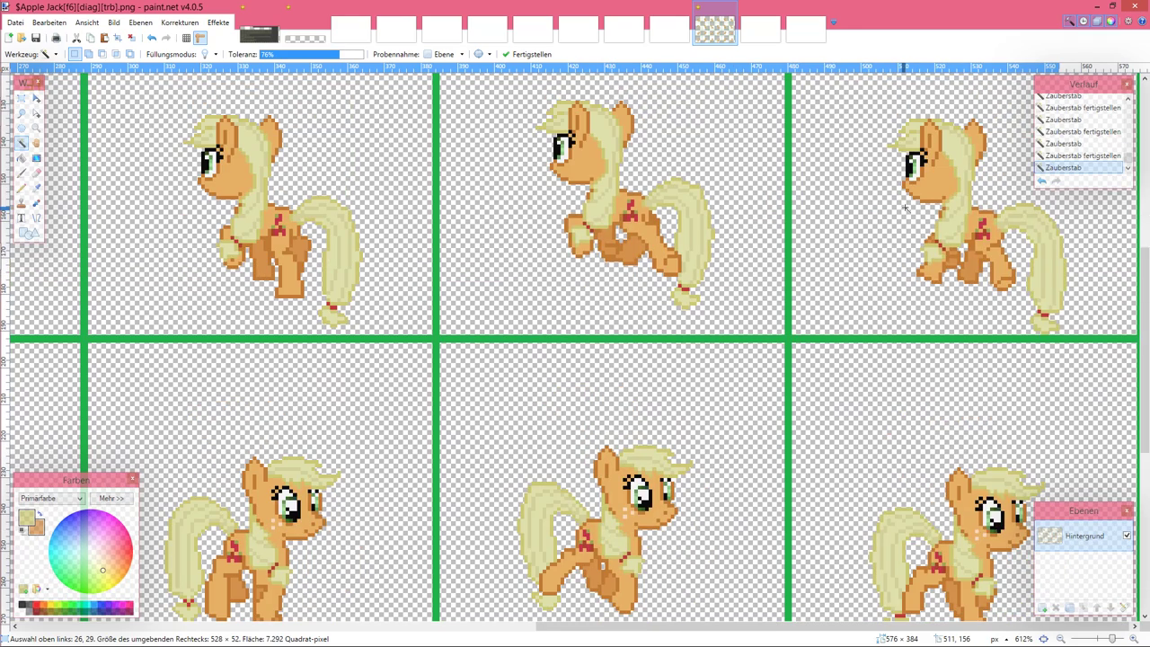
left_click(973, 307, "ctrl")
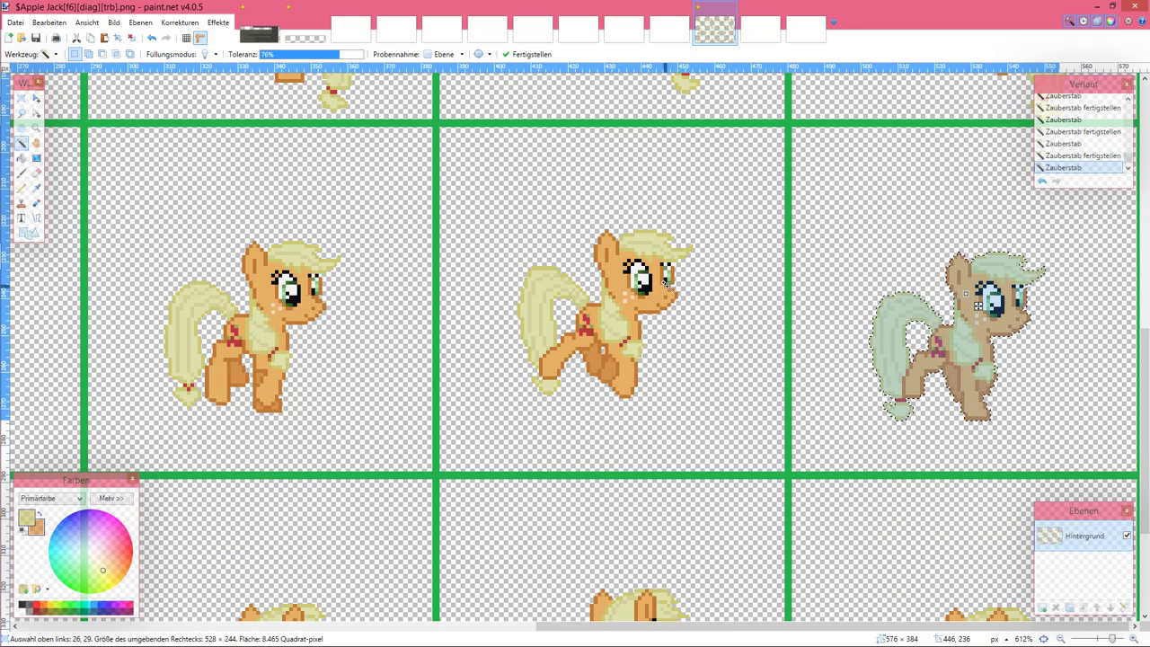
left_click(616, 275, "ctrl")
left_click(258, 271, "ctrl")
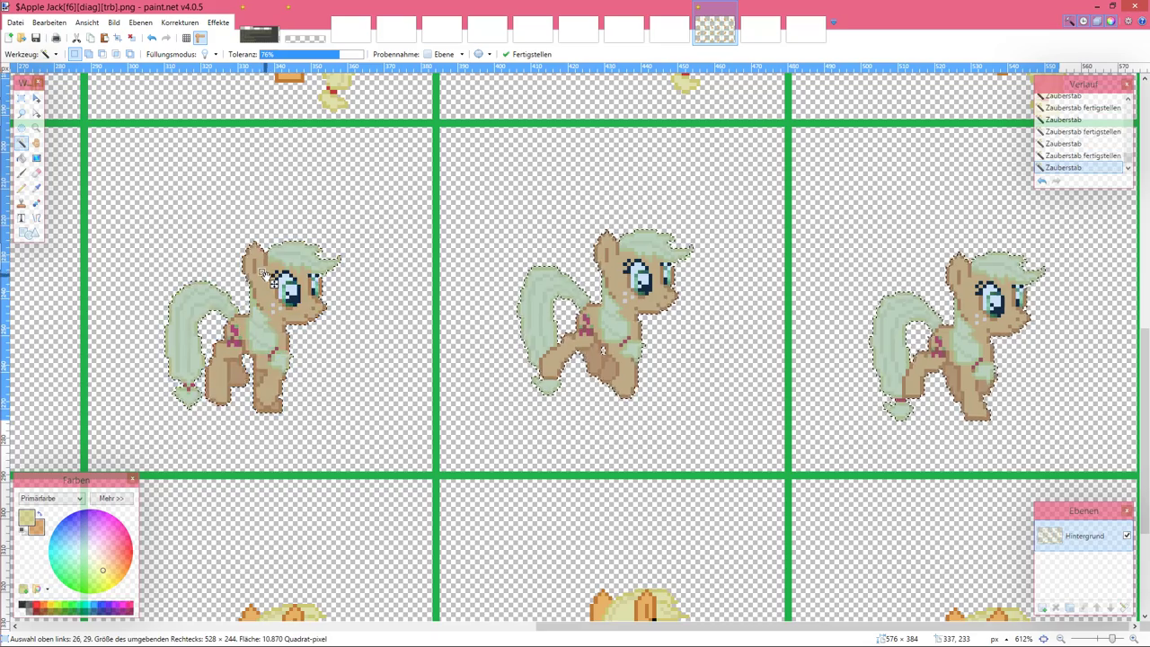
scroll(268, 276, "left", 5)
left_click(479, 285, "ctrl")
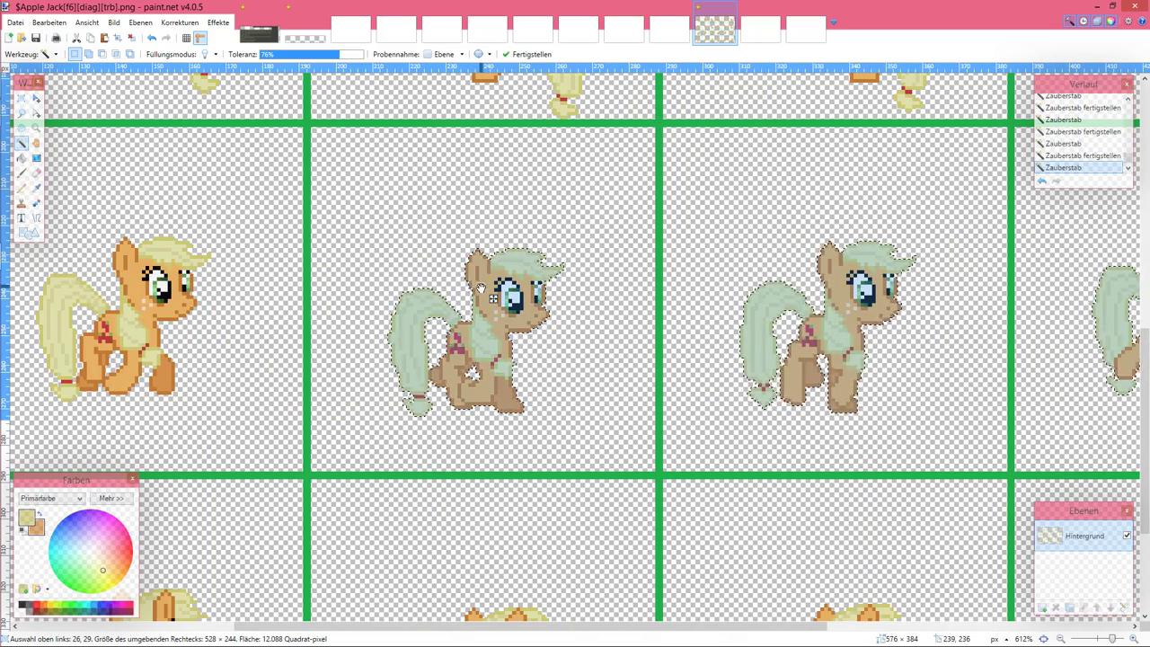
scroll(479, 285, "left", 3)
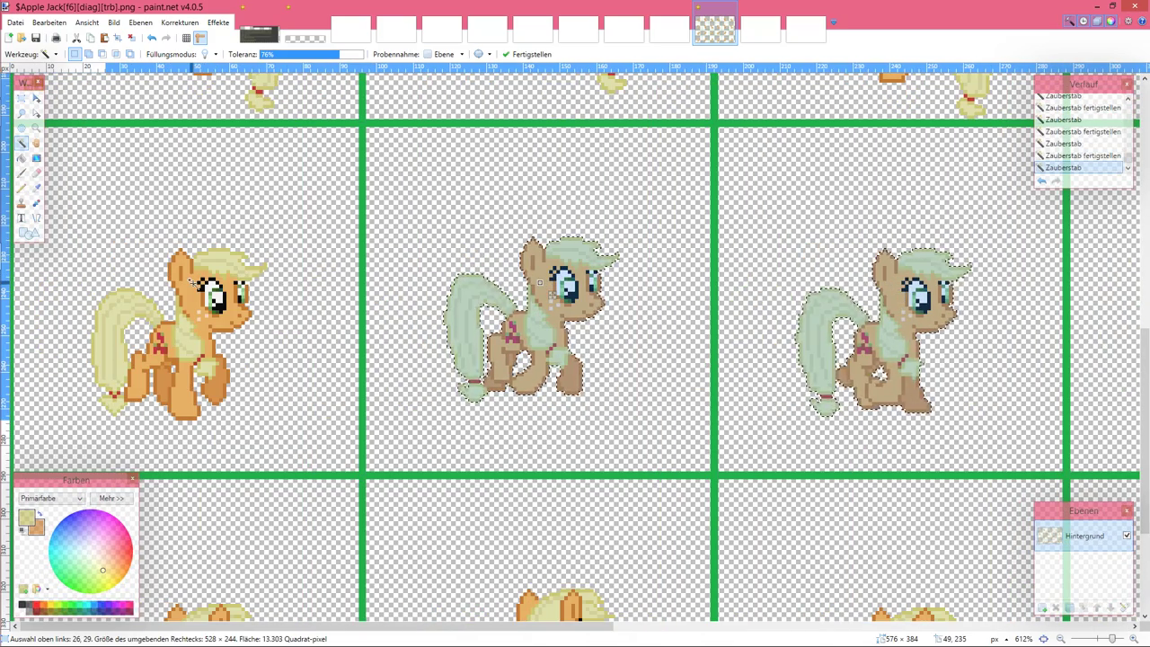
left_click(193, 286, "ctrl")
Step: Move the selected first- and third-row sprites straight down 15 px to 22, 44, check their feet against the grid lines, and deselect
scroll(204, 294, "up", 3, "ctrl")
scroll(204, 294, "down", 3)
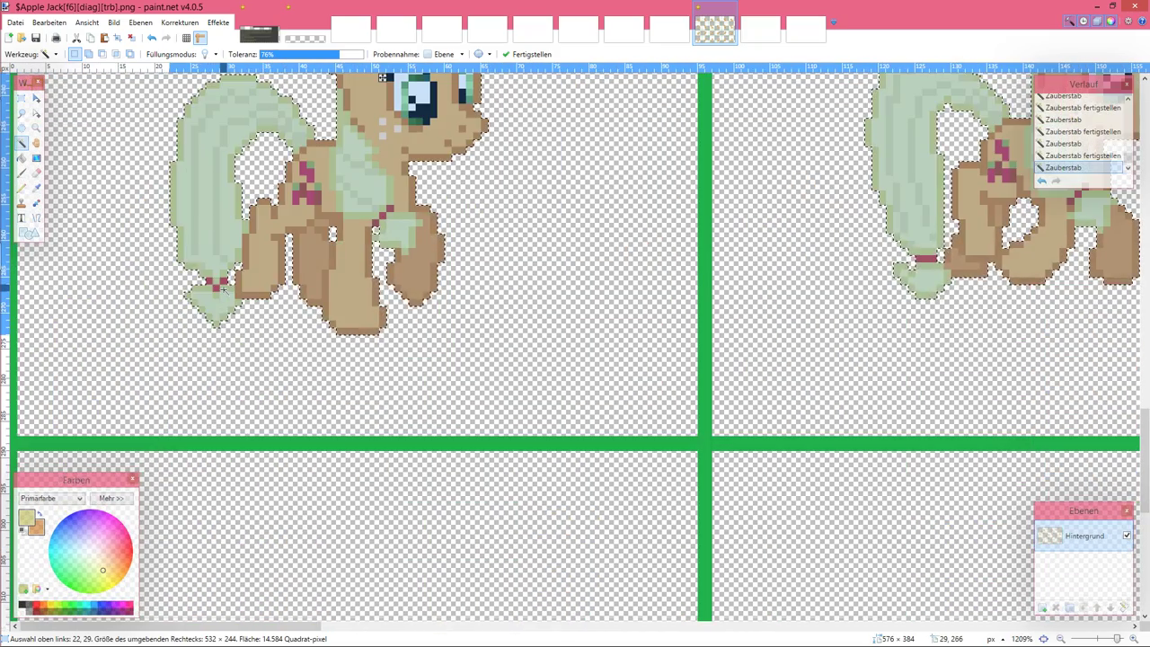
left_click(38, 101)
left_click_drag(341, 215, 342, 321)
scroll(341, 306, "right", 3)
scroll(341, 306, "right", 7)
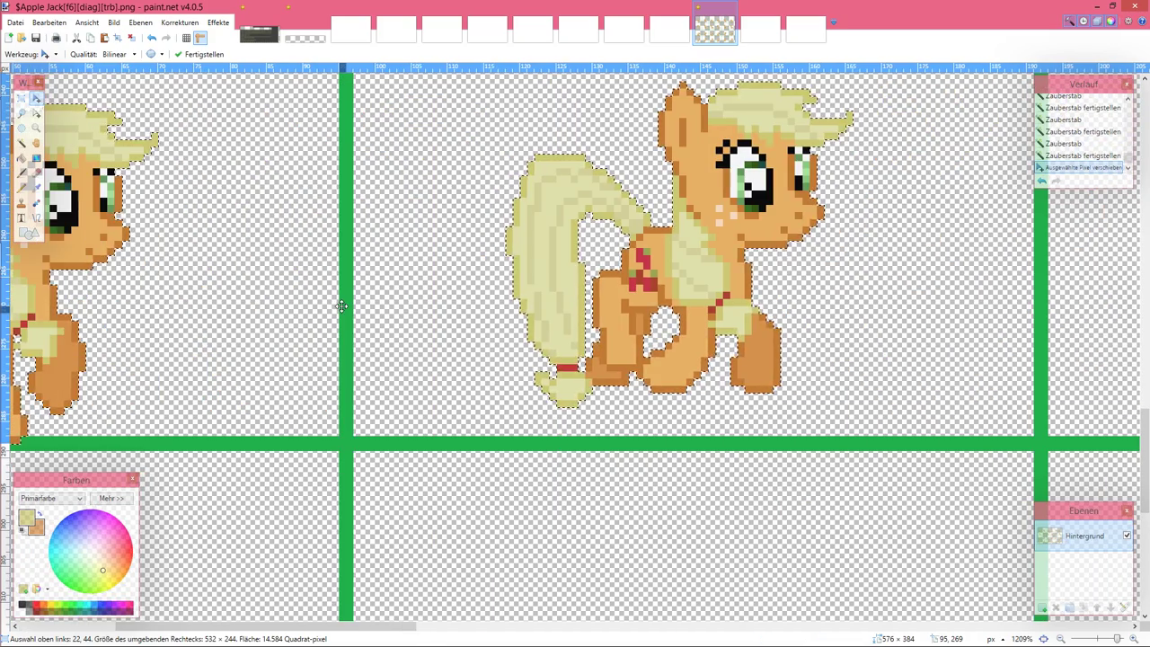
scroll(341, 307, "right", 15)
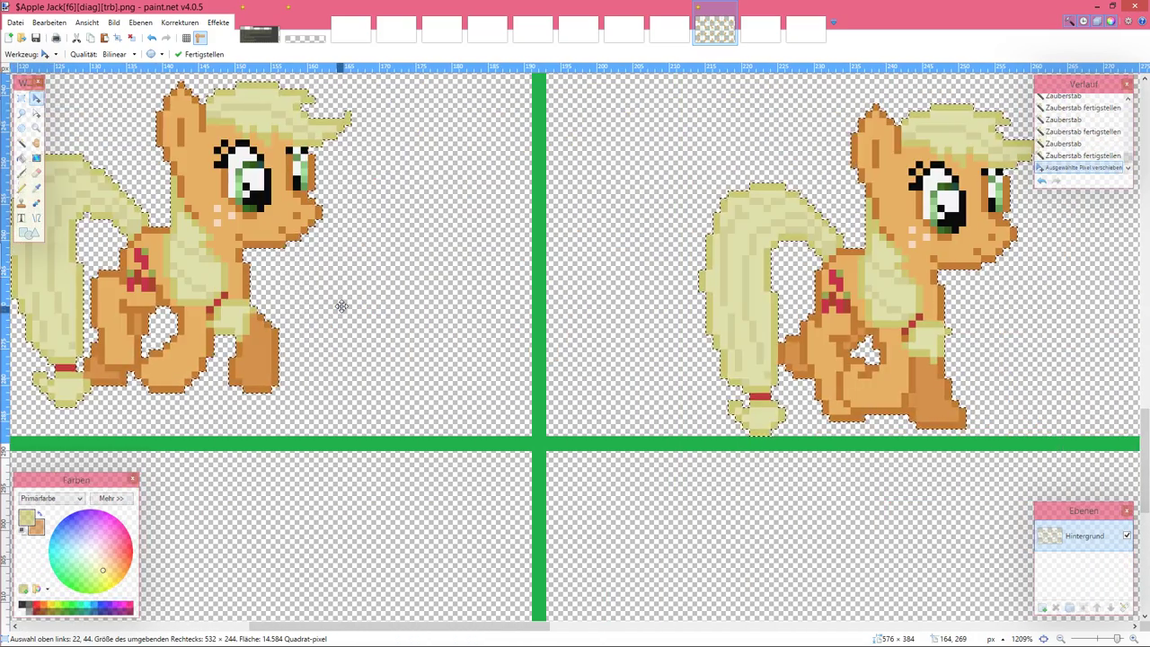
scroll(341, 306, "right", 20)
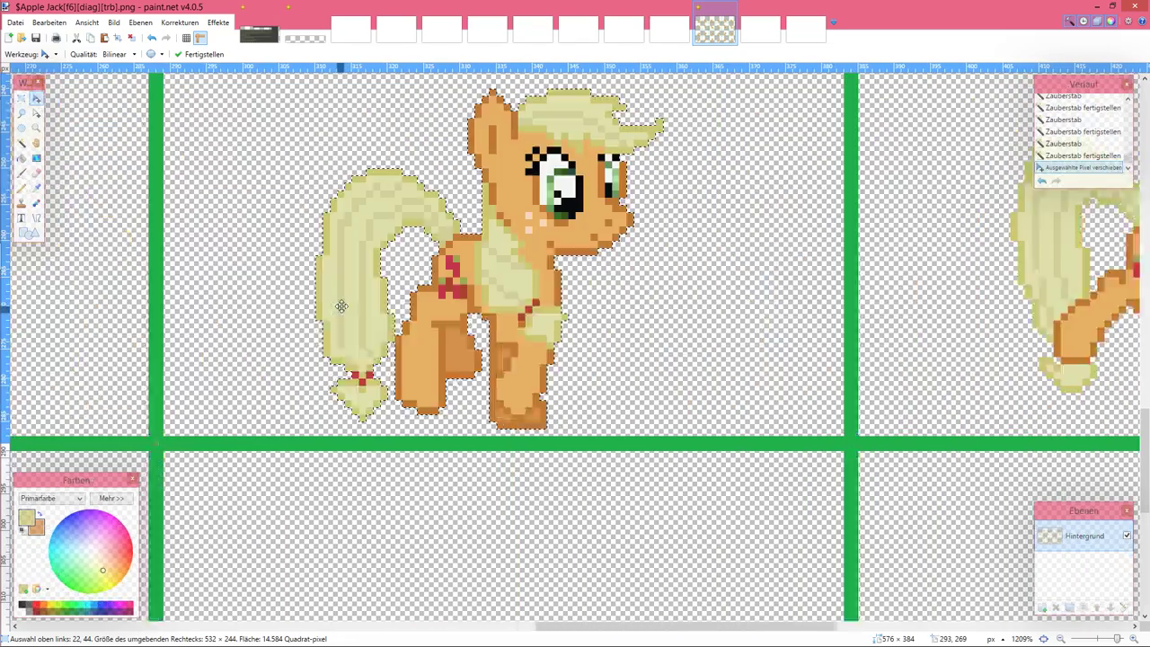
scroll(341, 306, "right", 6)
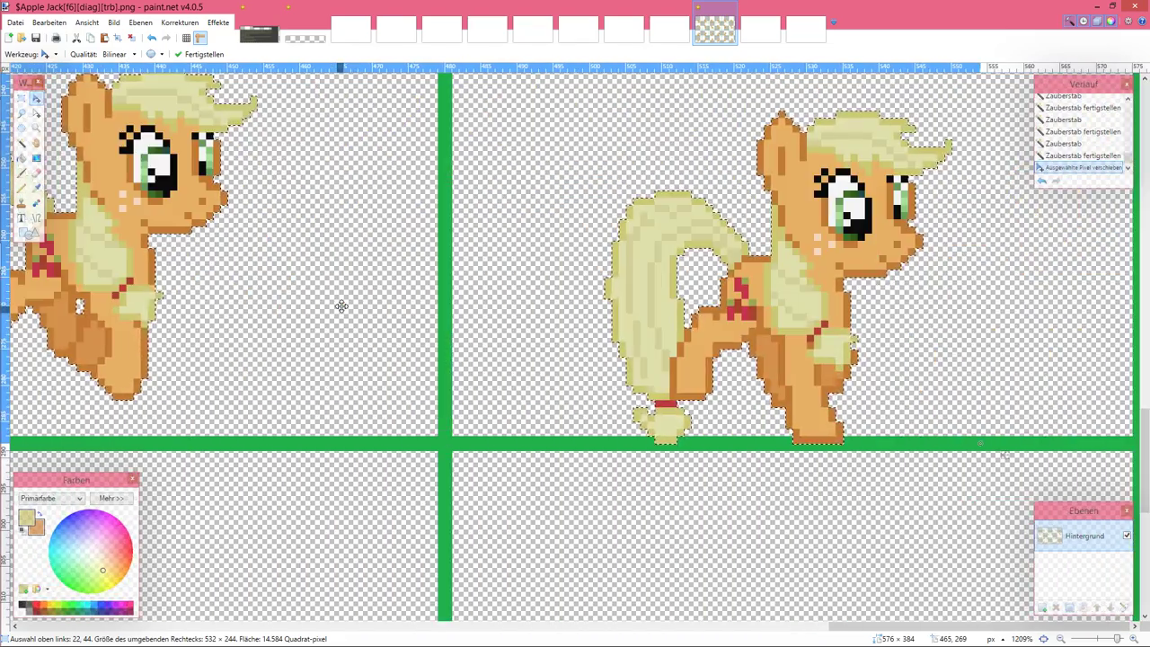
key("ctrl+d")
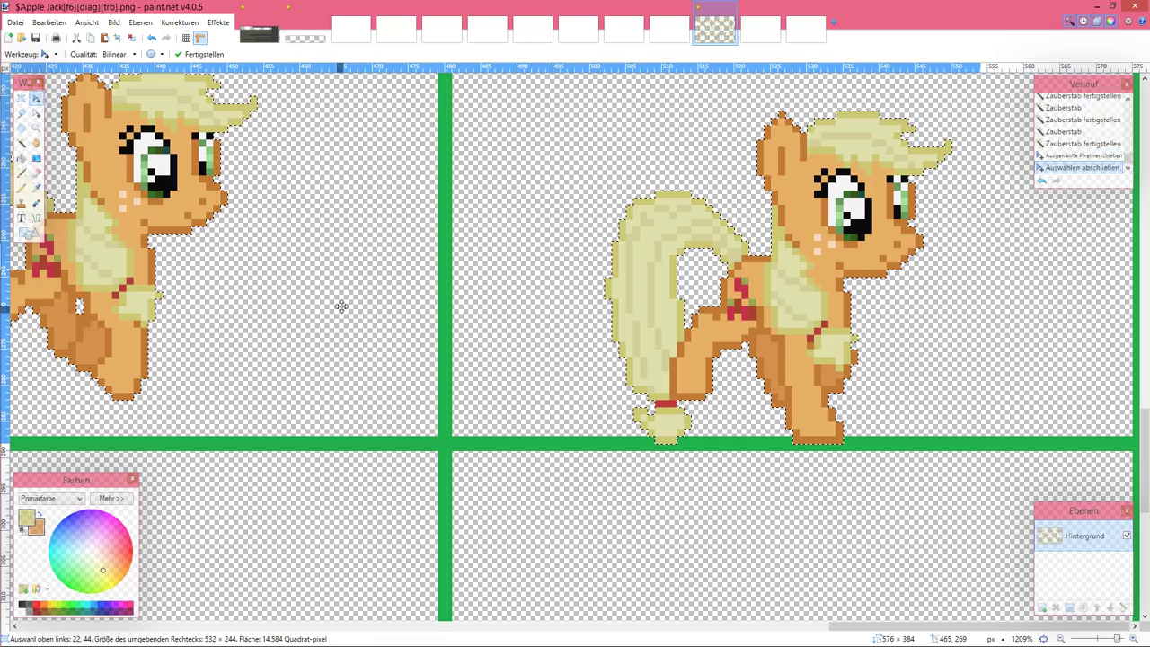
scroll(342, 306, "down", 3)
scroll(341, 306, "left", 20)
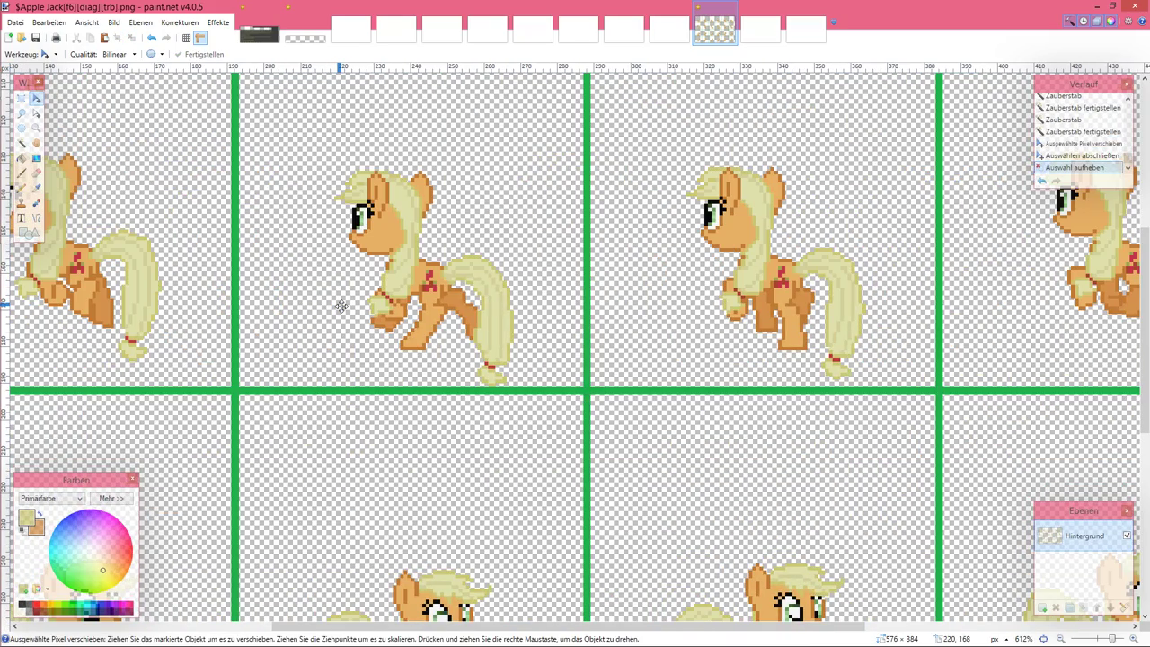
scroll(342, 307, "down", 3)
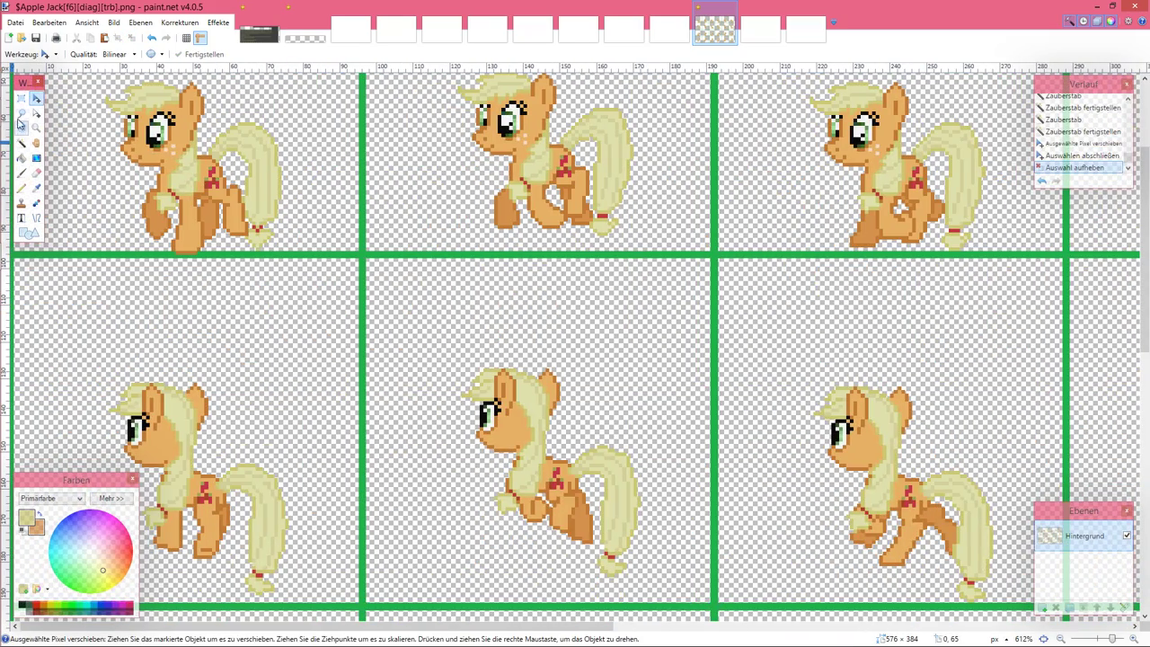
Step: Select the first and second pony sprites of the second row with the Magic Wand at 76% tolerance
left_click(22, 144)
left_click(162, 442)
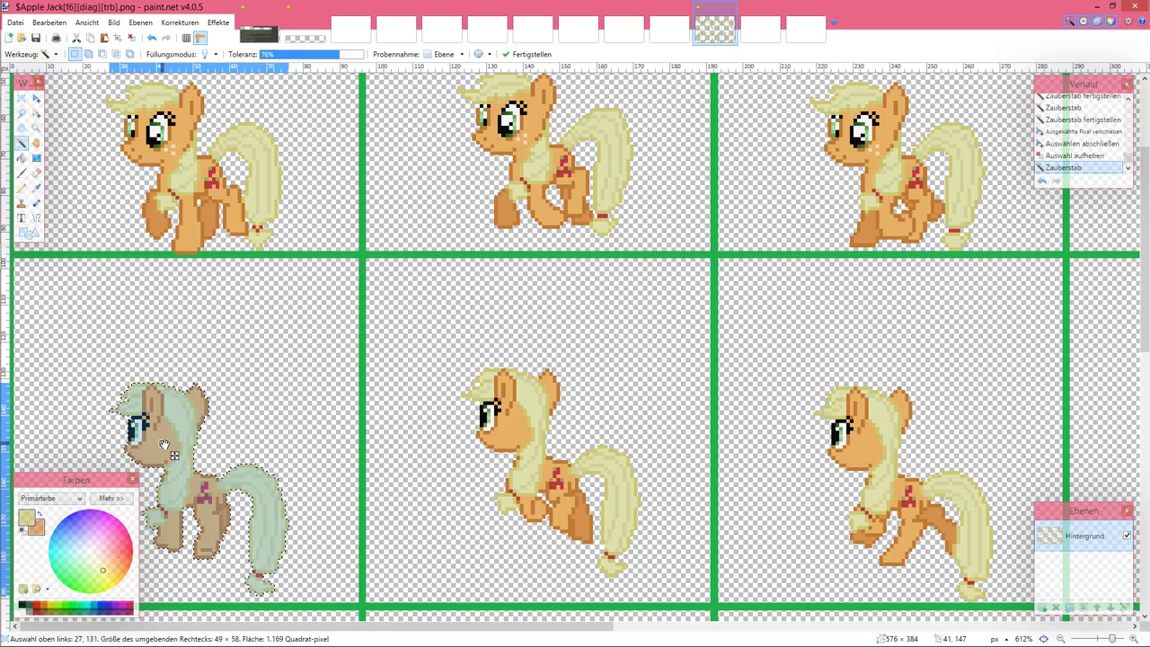
scroll(164, 443, "down", 10)
scroll(165, 443, "up", 10)
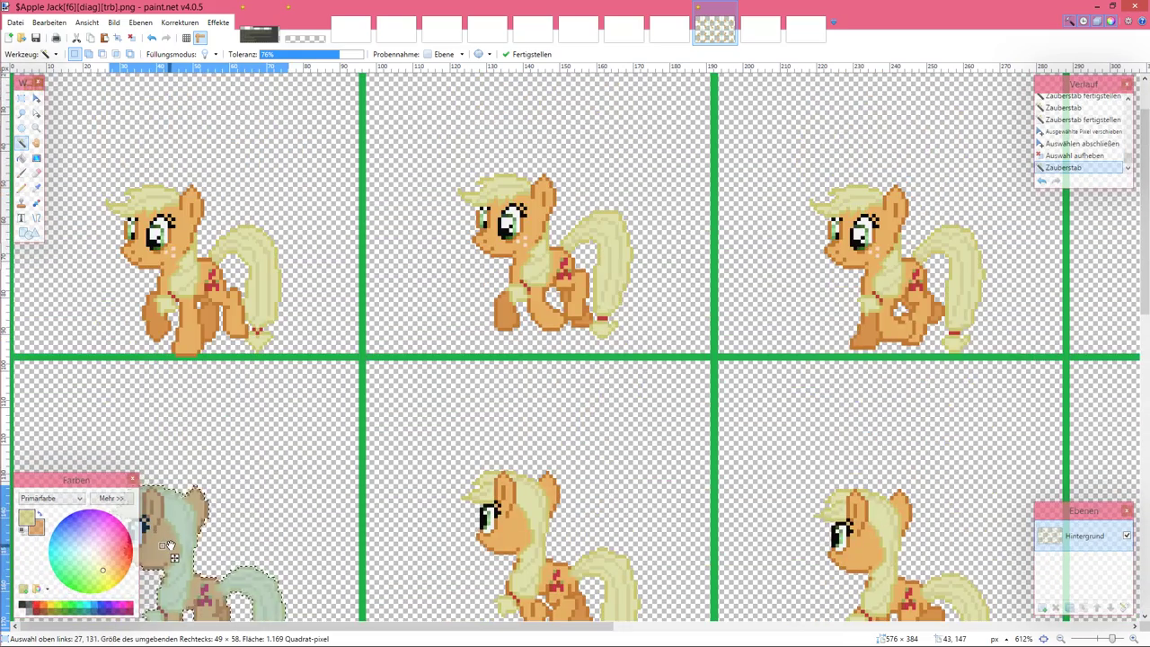
scroll(432, 511, "down", 3)
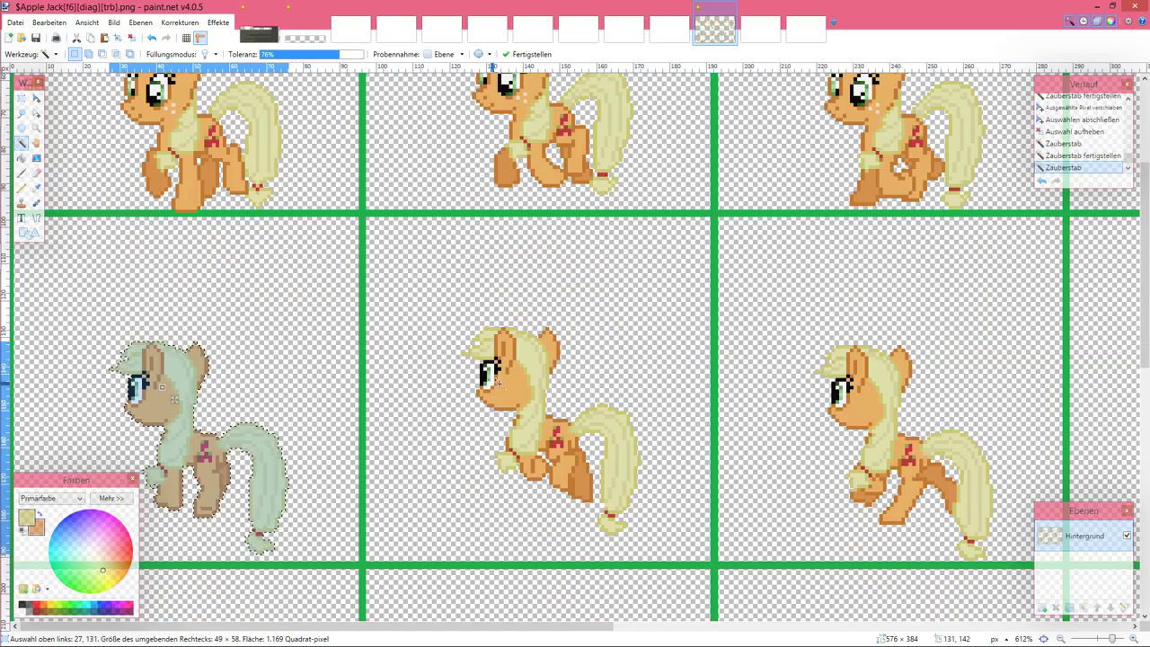
left_click(519, 385, "ctrl")
Step: Try to add the third second-row pony sprite to the Magic Wand selection, and undo that addition
left_click(859, 404, "ctrl")
scroll(858, 404, "right", 4)
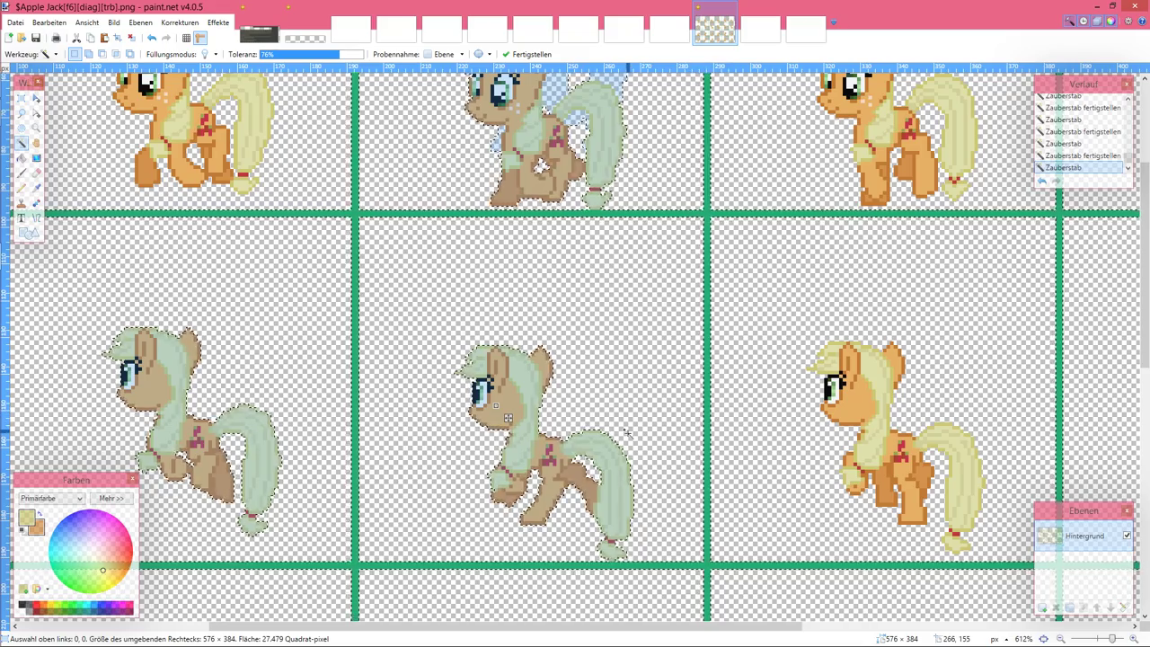
key("ctrl+z")
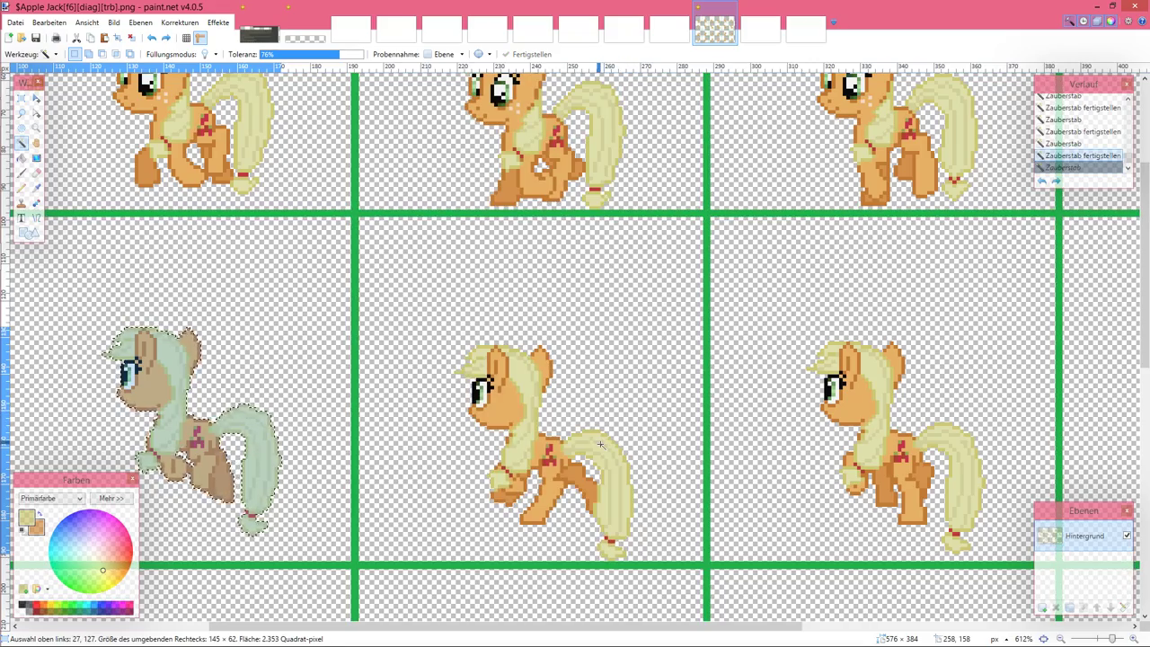
Step: Try adding the third second-row sprite again with the Magic Wand tolerance lowered to 73%, and undo both the tolerance change and the selection
scroll(601, 444, "up", 3)
scroll(600, 444, "up", 2)
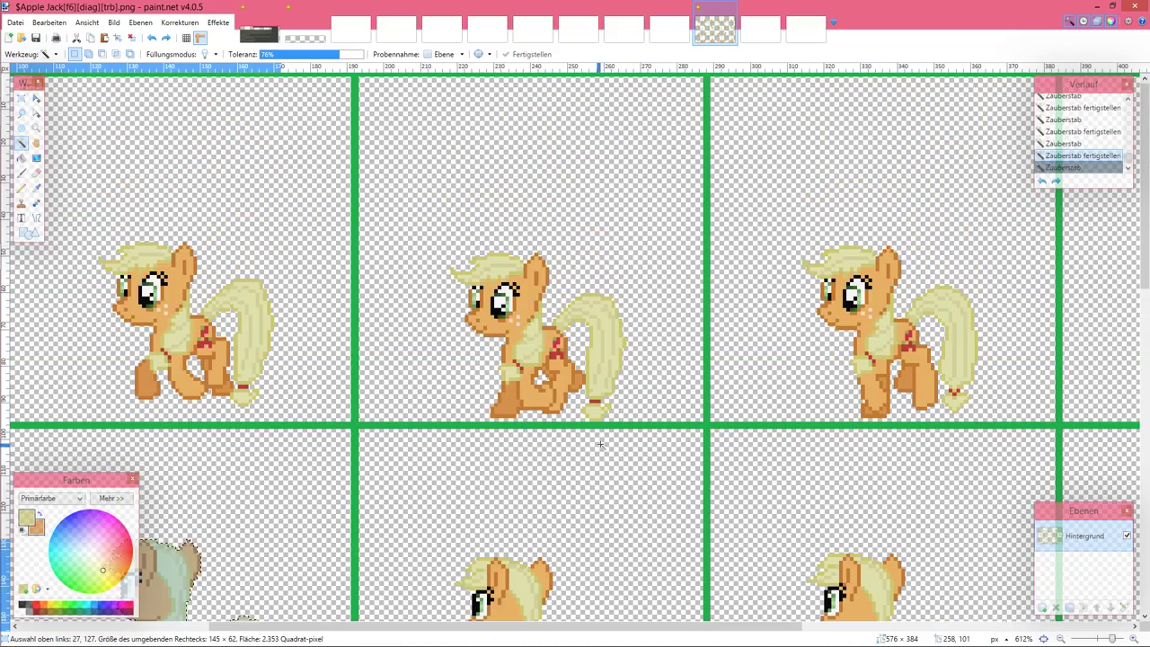
scroll(601, 444, "left", 1)
scroll(600, 444, "down", 5)
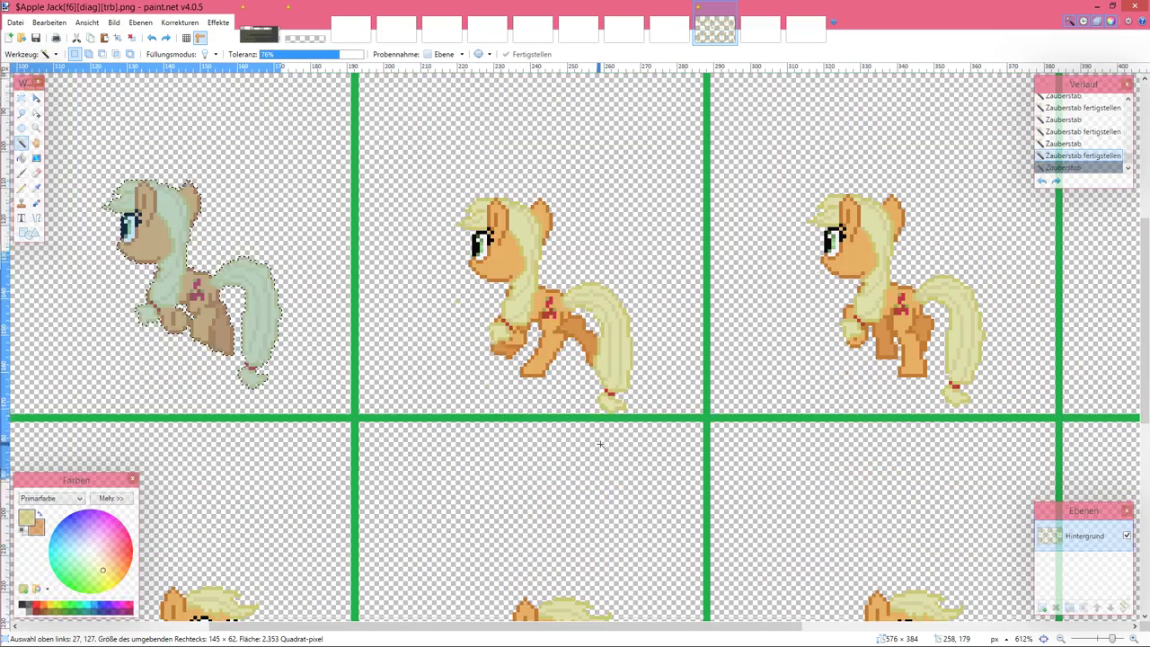
scroll(600, 444, "right", 2)
scroll(600, 443, "left", 1)
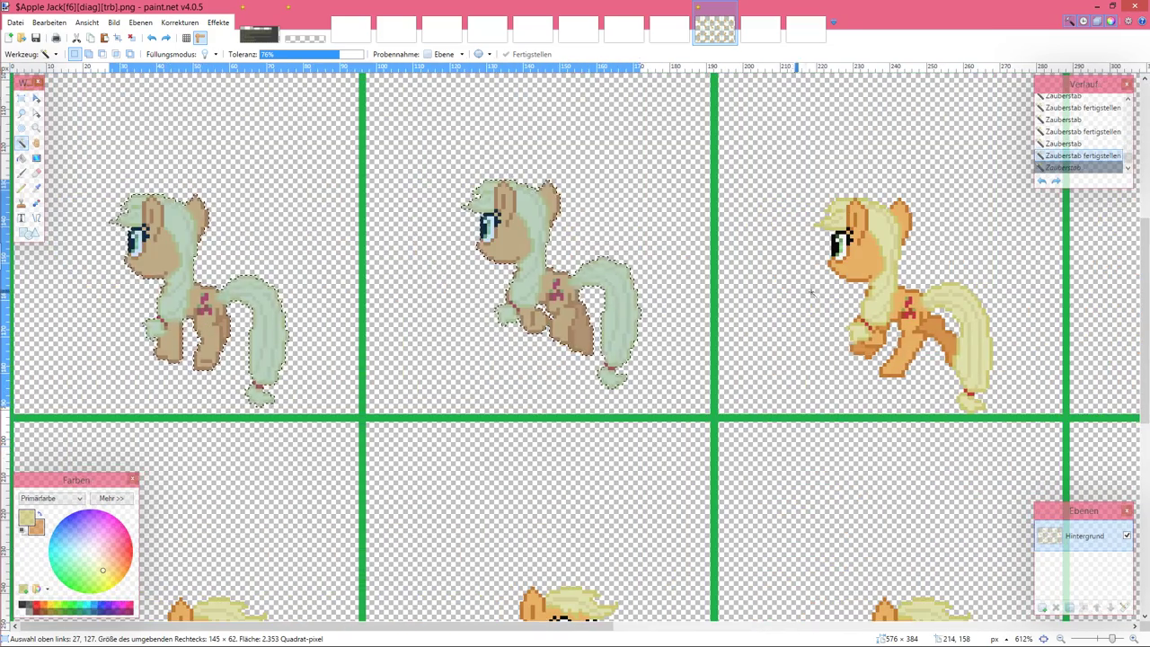
left_click(867, 278)
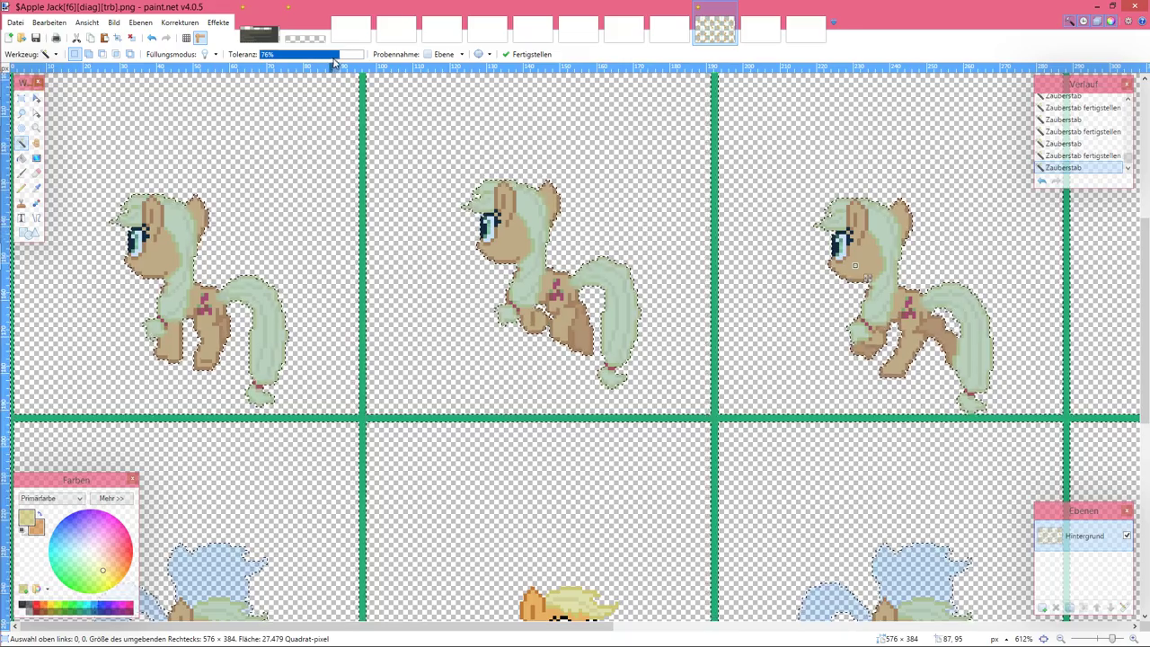
left_click_drag(339, 58, 332, 58)
left_click_drag(345, 58, 338, 58)
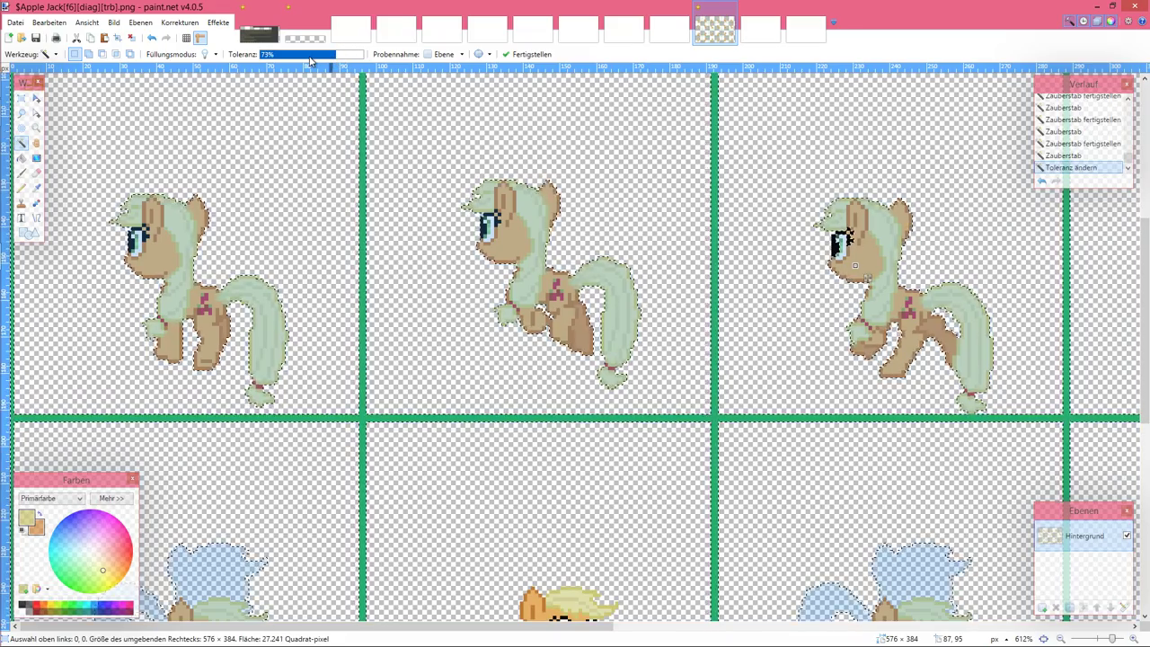
key("ctrl+z")
key("ctrl+z")
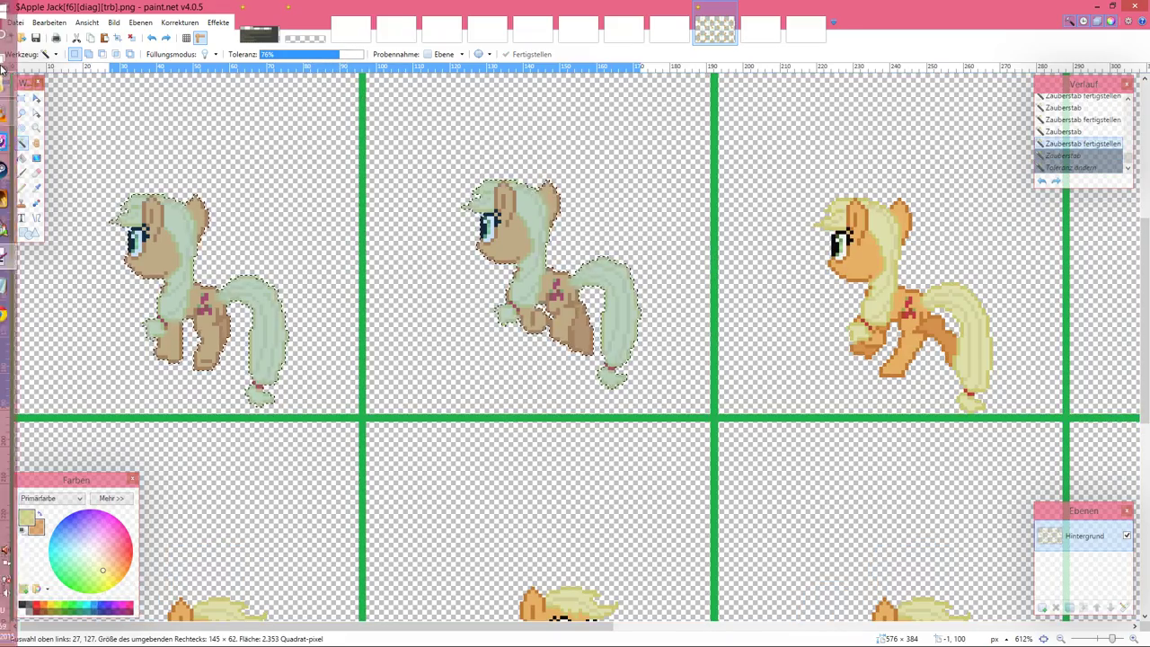
Step: Add the third second-row pony sprite to the selection with a rectangular selection tightly enclosing it from forelock to tail tip
left_click(22, 98)
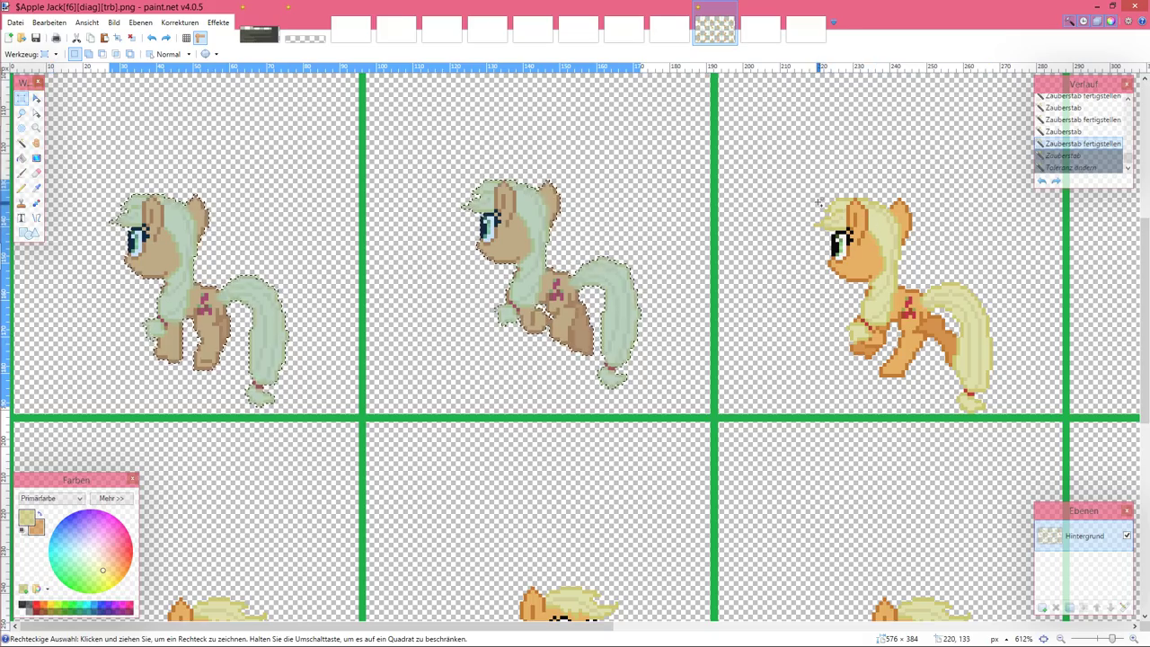
scroll(818, 203, "up", 2)
left_click_drag(815, 198, 516, 497)
scroll(962, 333, "down", 5)
scroll(527, 386, "up", 3)
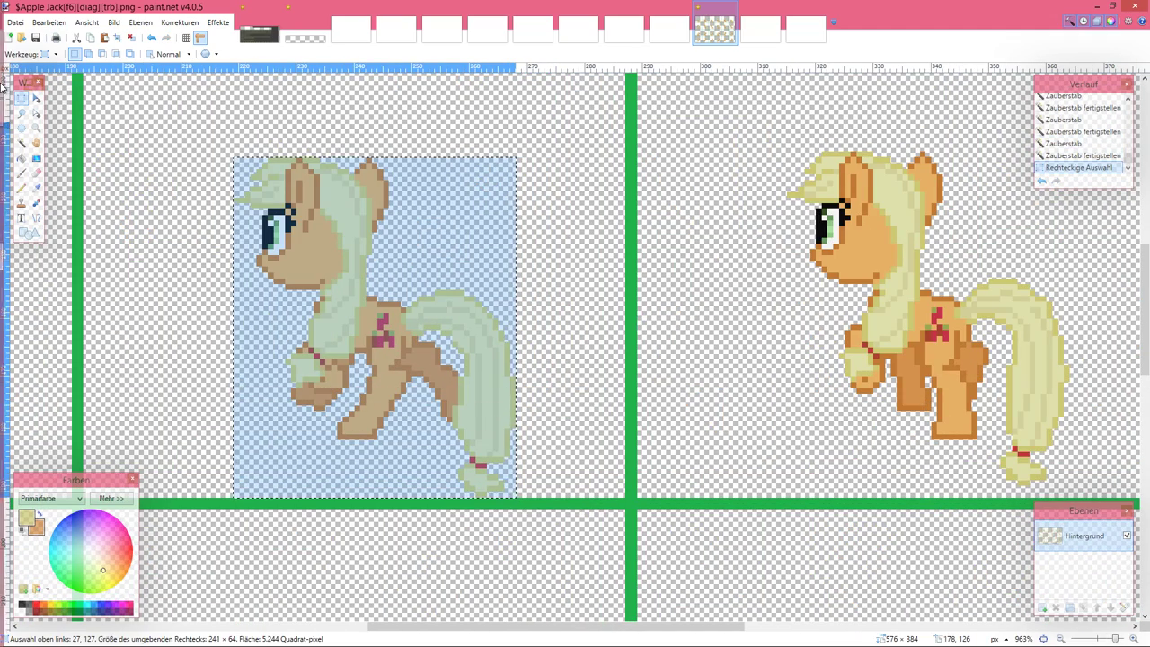
Step: Add the fourth and fifth pony sprites of the second row to the selection with the Magic Wand
left_click(23, 144)
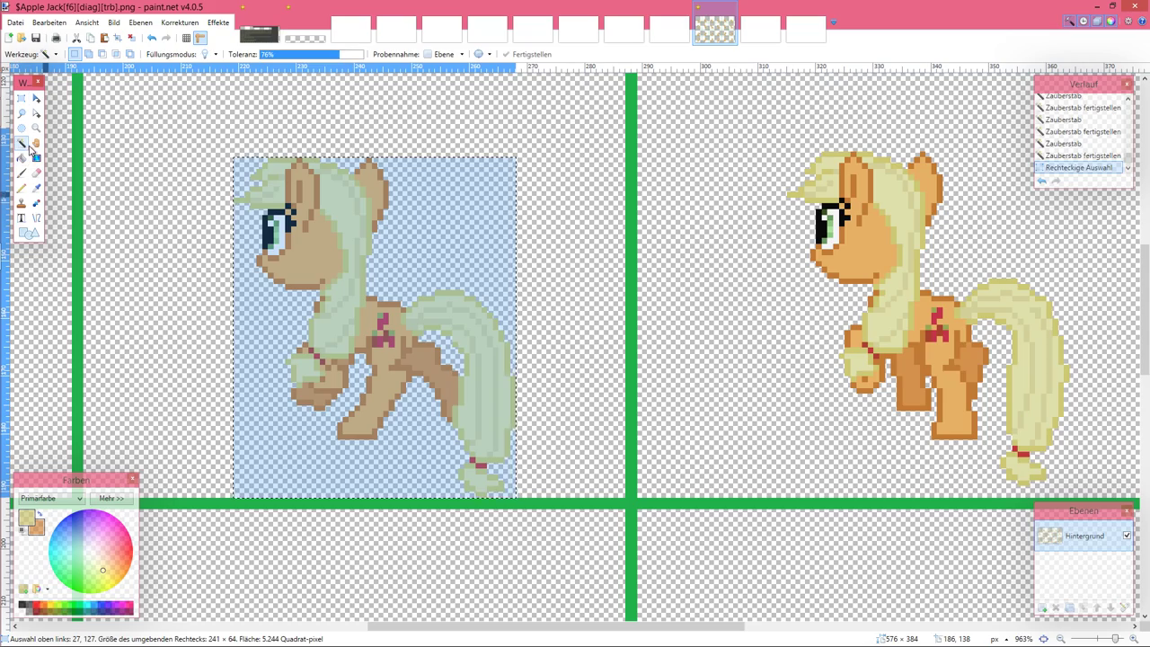
left_click(859, 245)
scroll(859, 245, "right", 5)
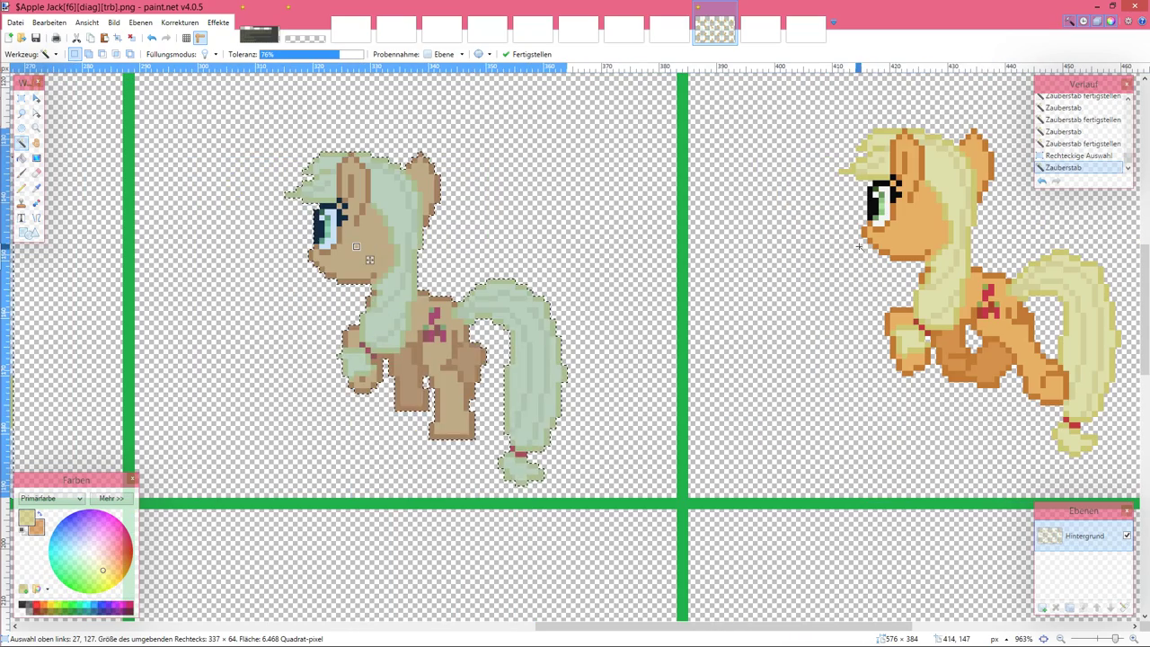
left_click(916, 227, "ctrl")
Step: Try to add the sixth second-row pony sprite to the selection with the Magic Wand, and undo it
scroll(916, 229, "right", 5)
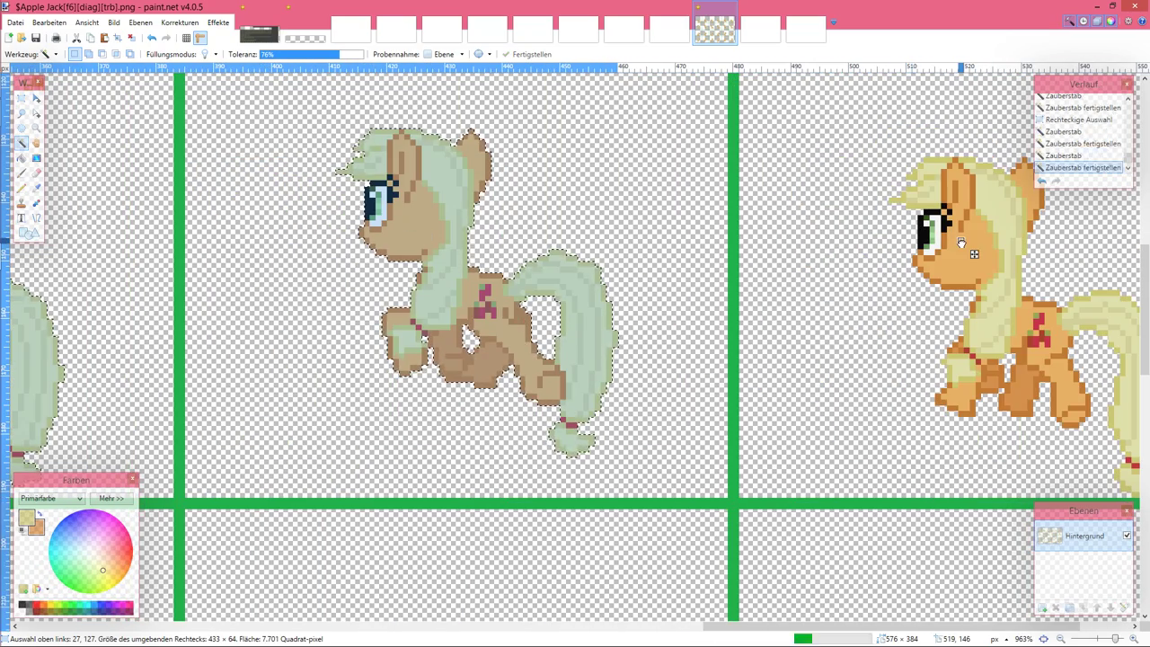
left_click(961, 243, "ctrl")
scroll(961, 243, "right", 2)
key("ctrl+z")
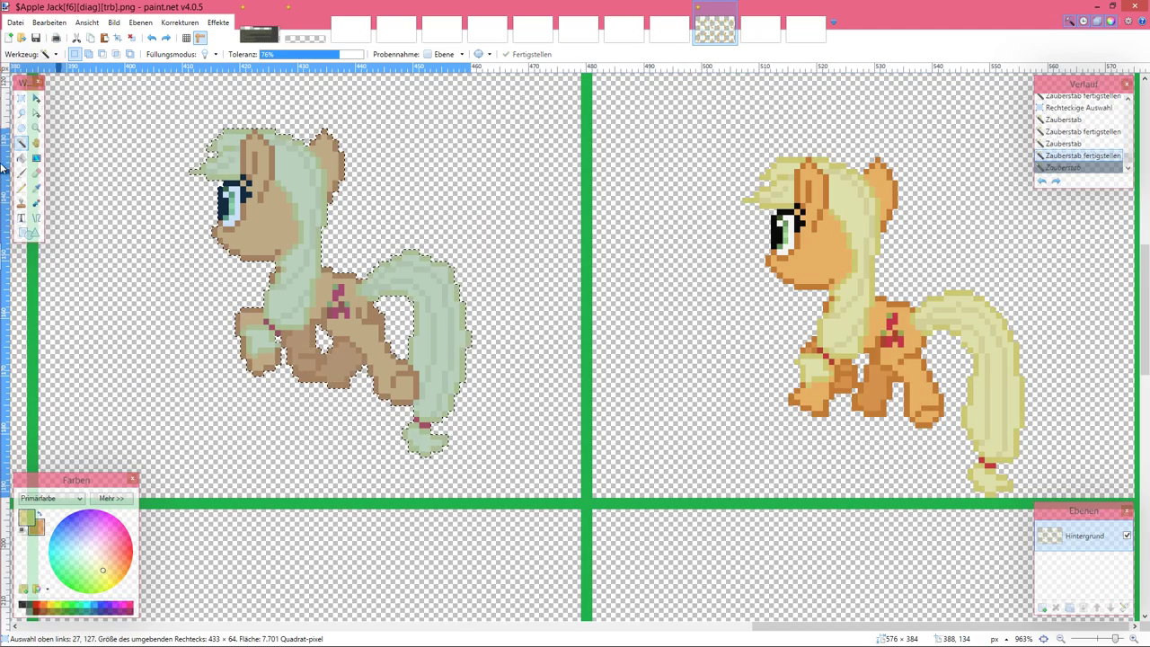
Step: Add the whole sixth second-row sprite with a rectangular selection, discarding a too small first rectangle, and check the row's selected sprites
left_click(22, 98)
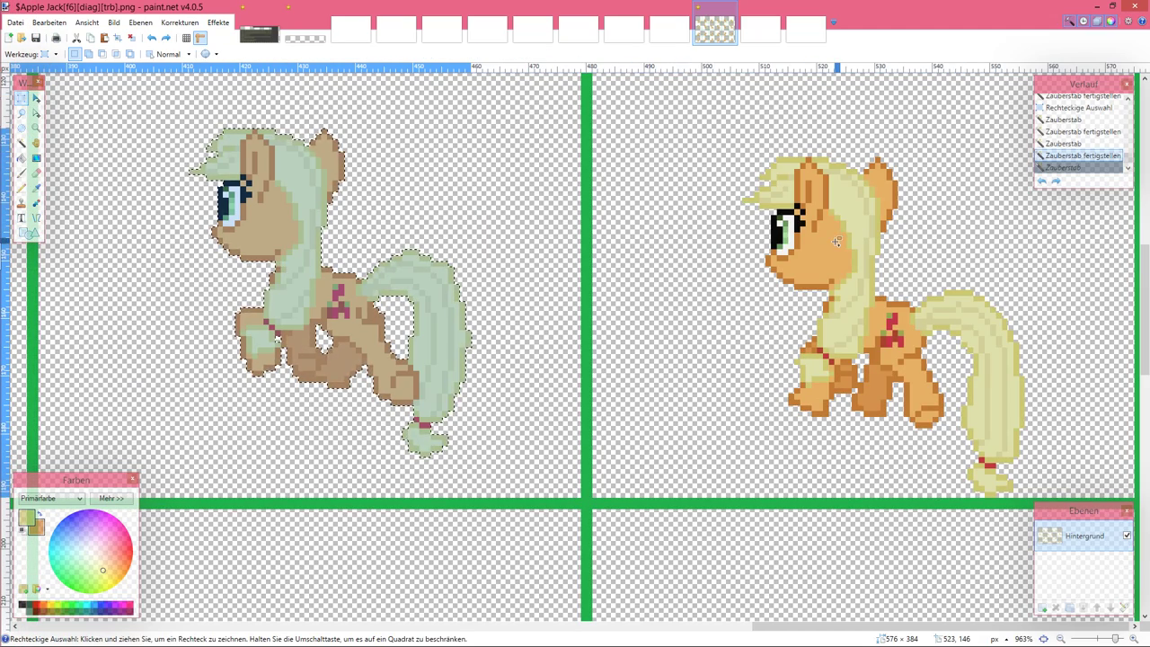
left_click_drag(750, 160, 886, 359)
key("ctrl+z")
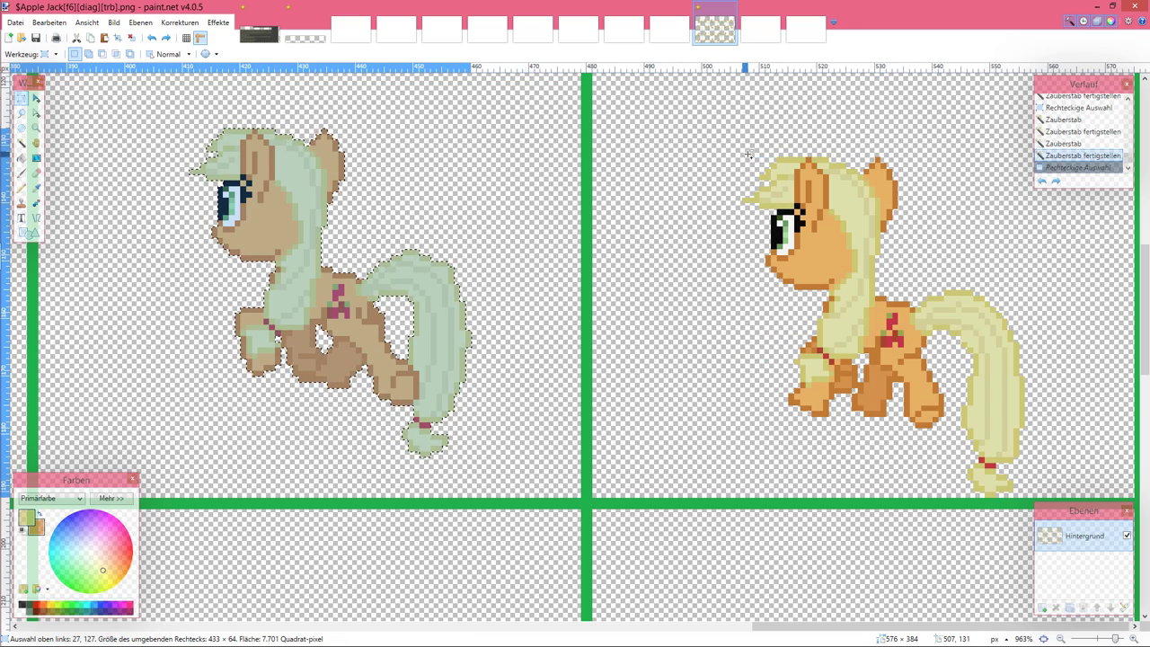
left_click_drag(746, 158, 1018, 493)
scroll(989, 485, "left", 15)
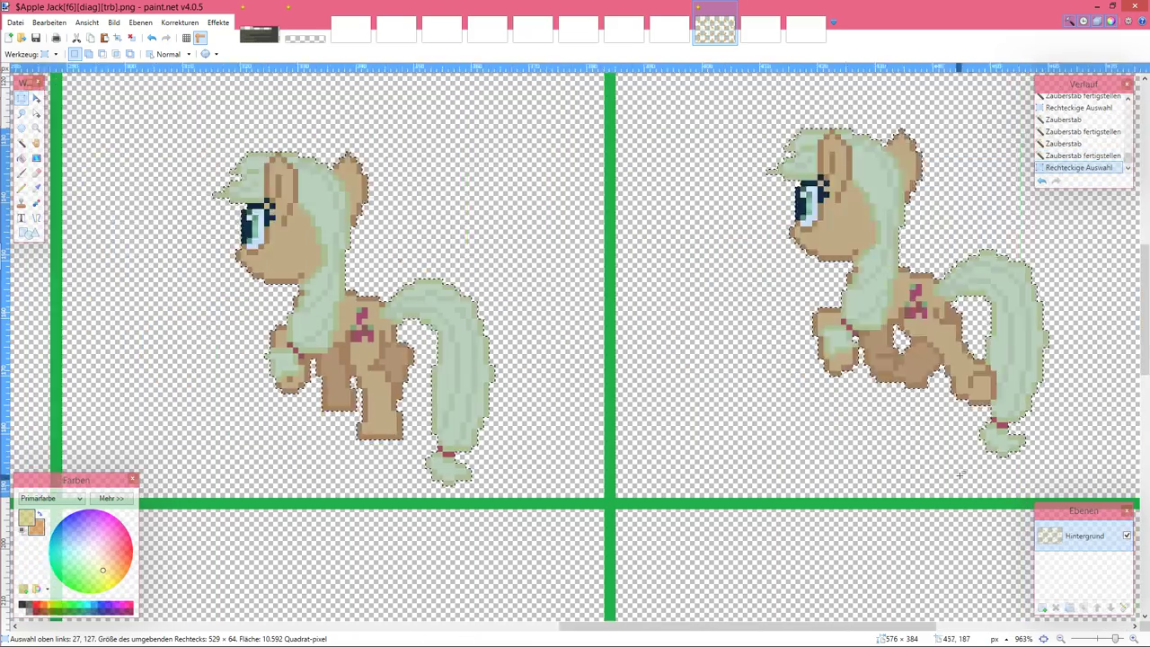
scroll(963, 473, "right", 10)
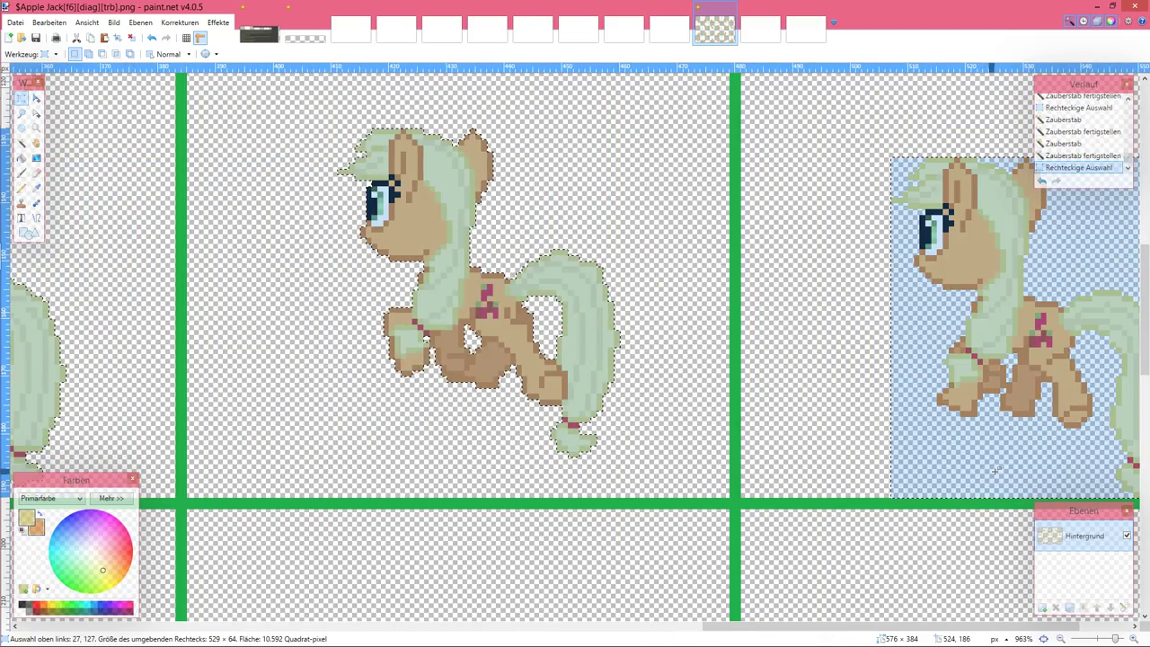
scroll(995, 469, "right", 4)
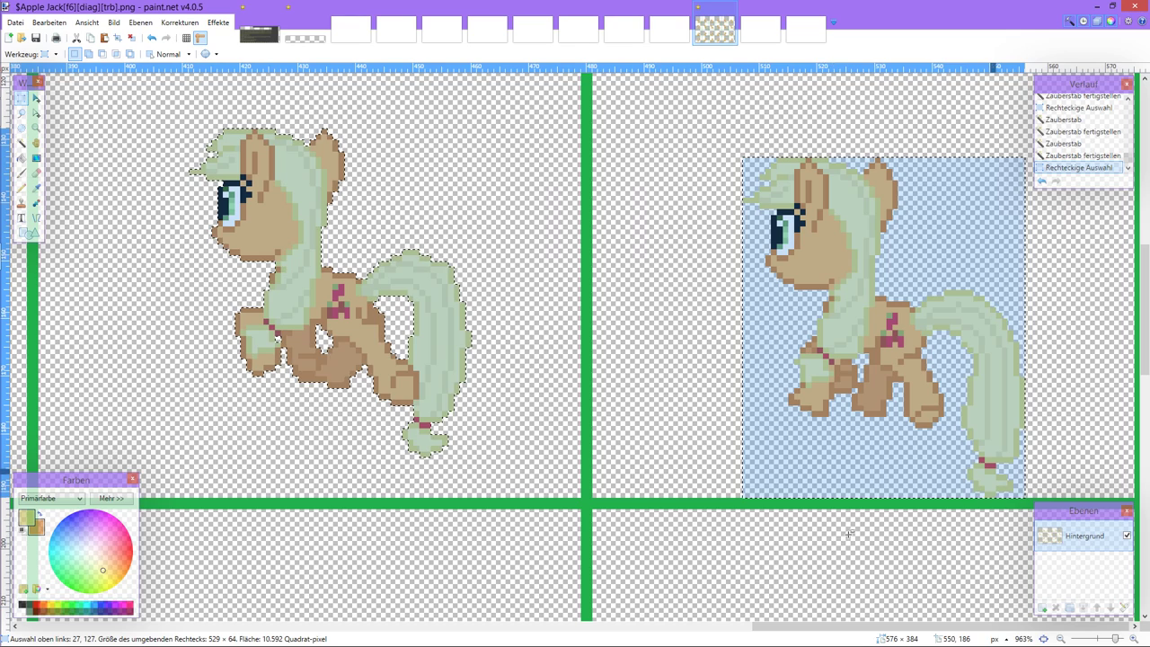
Step: Add the sixth pony sprite of the fourth row to the selection with a rectangle enclosing it down to the grid line
scroll(899, 495, "down", 5)
scroll(860, 512, "down", 5)
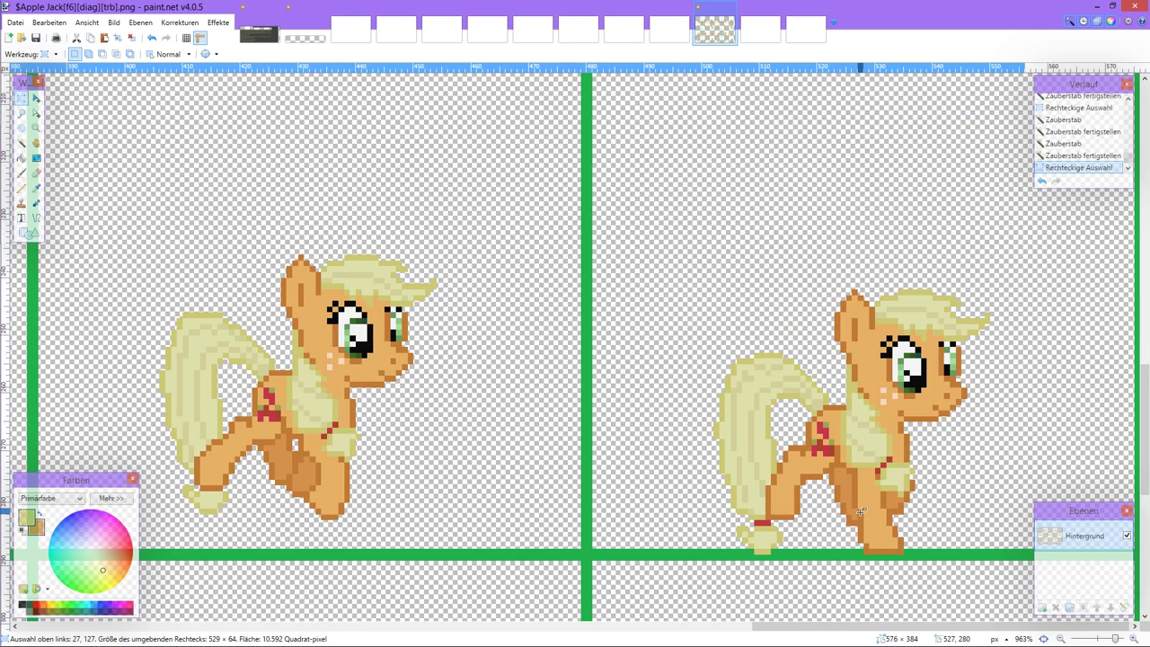
scroll(863, 509, "down", 2)
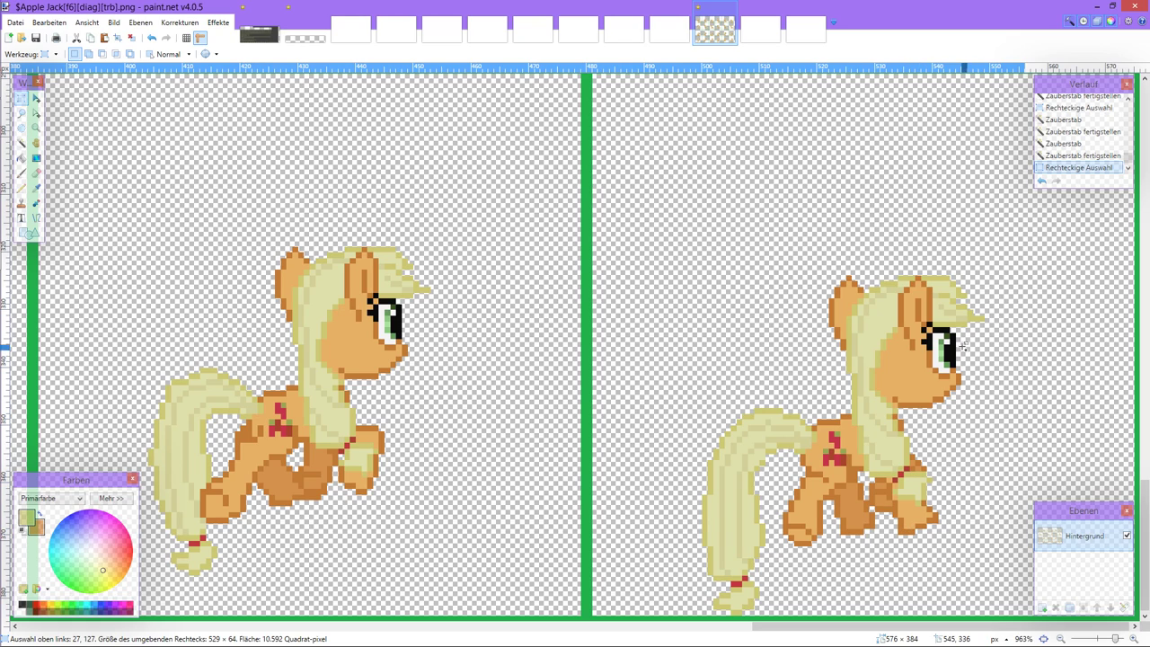
left_click_drag(986, 275, 691, 614)
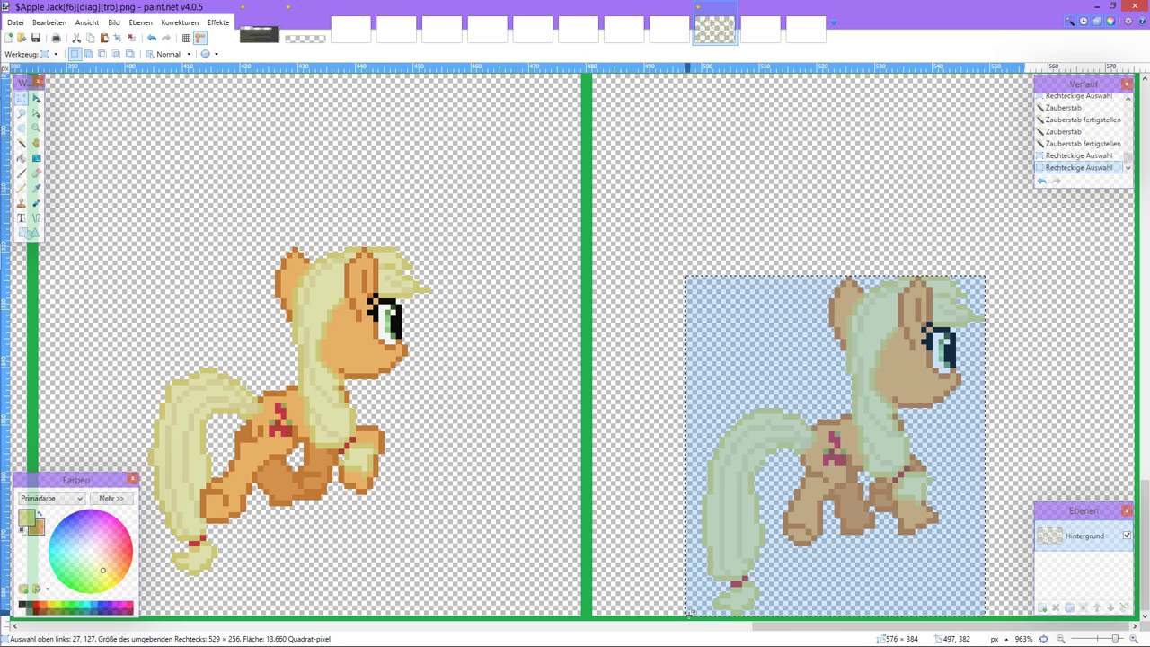
Step: Add the fifth and fourth pony sprites of the fourth row to the selection with the Magic Wand
scroll(691, 615, "left", 3)
left_click(19, 144)
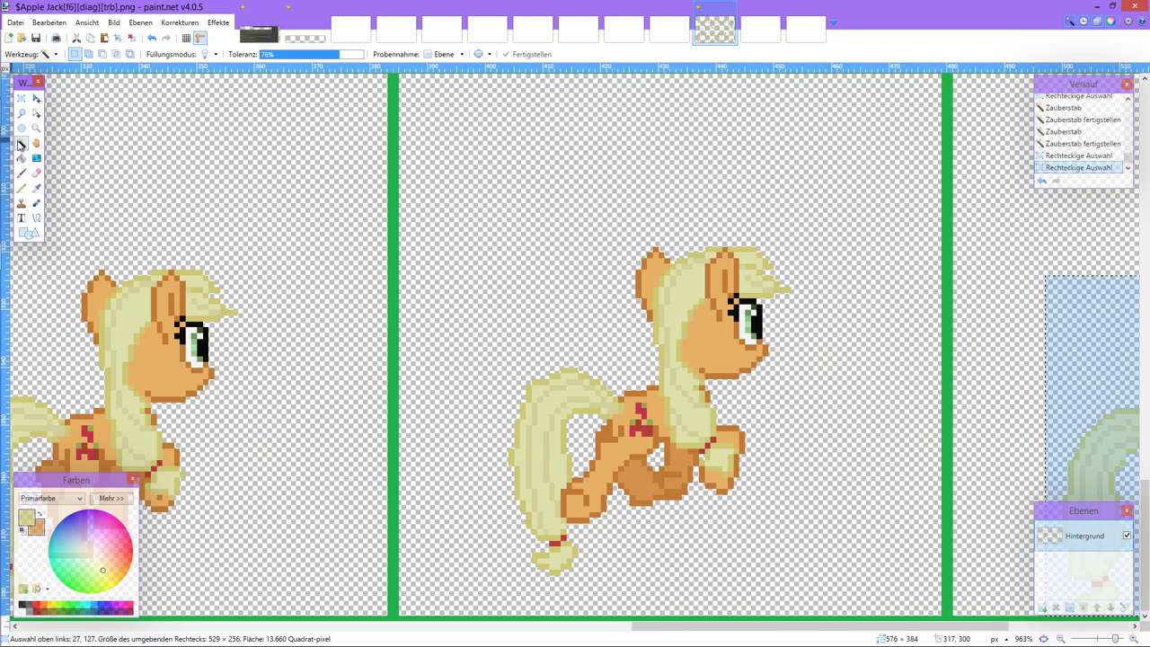
left_click(721, 360)
scroll(680, 347, "left", 2)
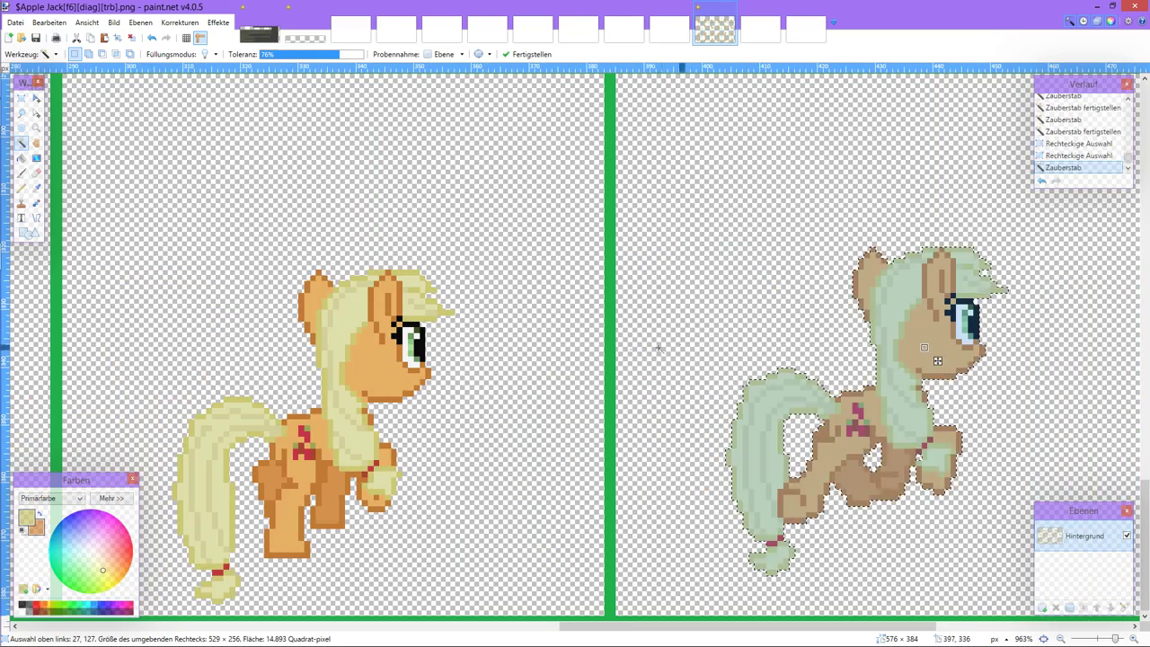
left_click(400, 363, "ctrl")
Step: Try to add the third fourth-row pony sprite to the selection with the Magic Wand, and undo it
scroll(379, 364, "left", 3)
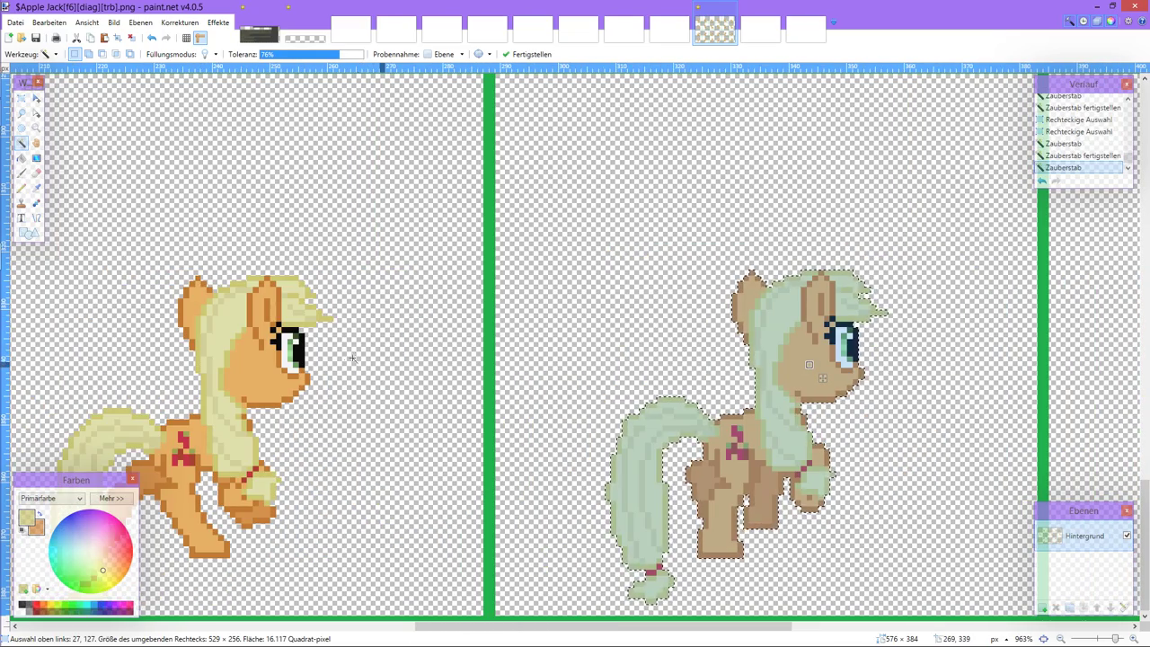
left_click(278, 363, "ctrl")
scroll(281, 360, "left", 1)
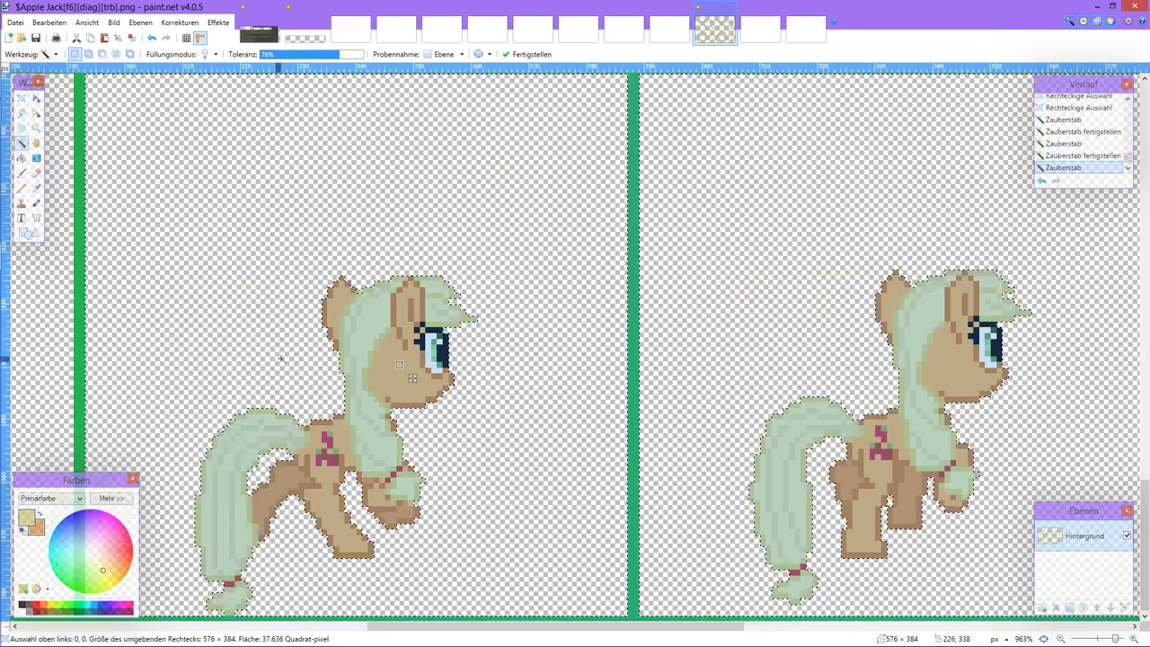
key("ctrl+z")
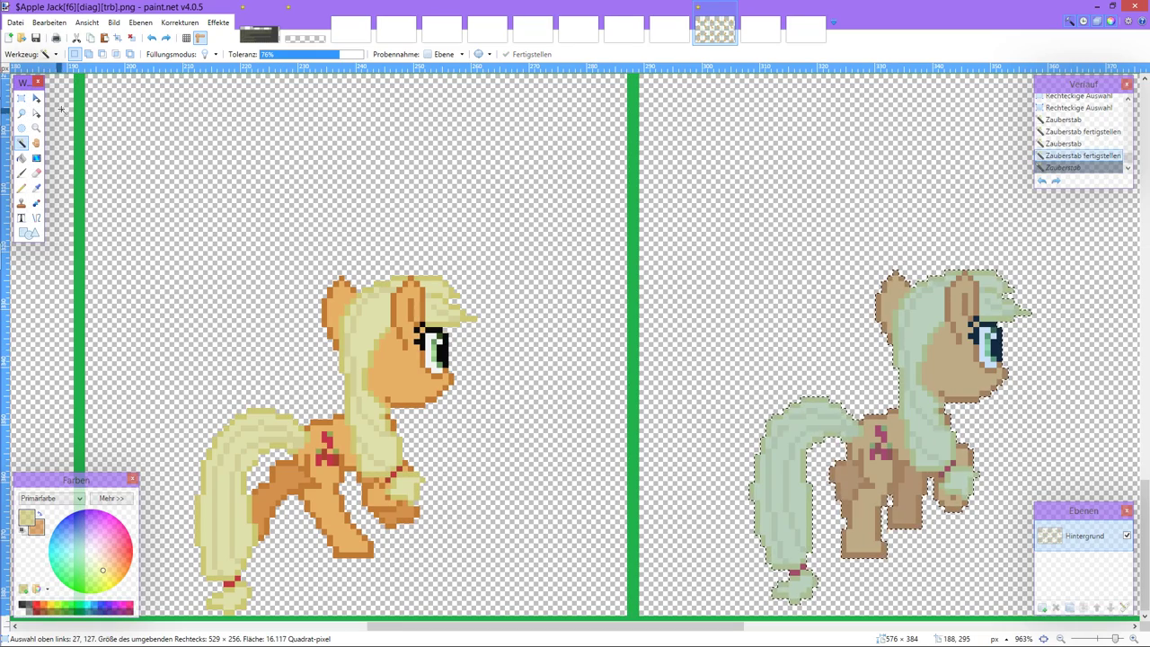
Step: Add the whole third fourth-row pony sprite with a rectangular selection, discarding two rectangles that cover only part of it
left_click(24, 99)
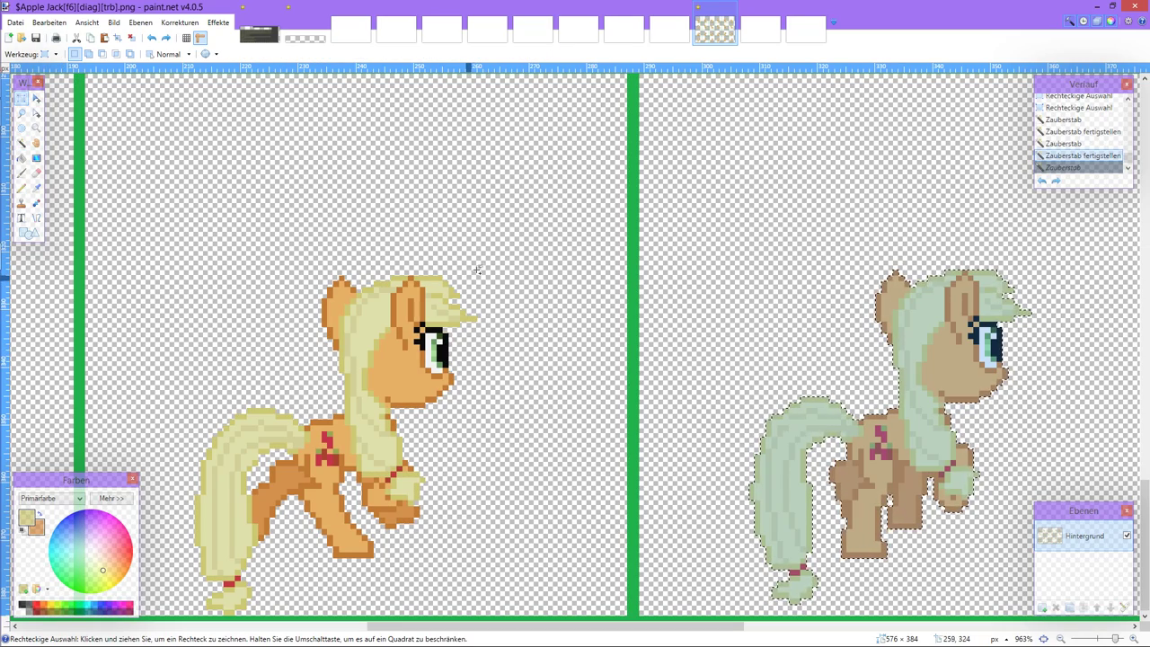
left_click_drag(472, 276, 349, 358)
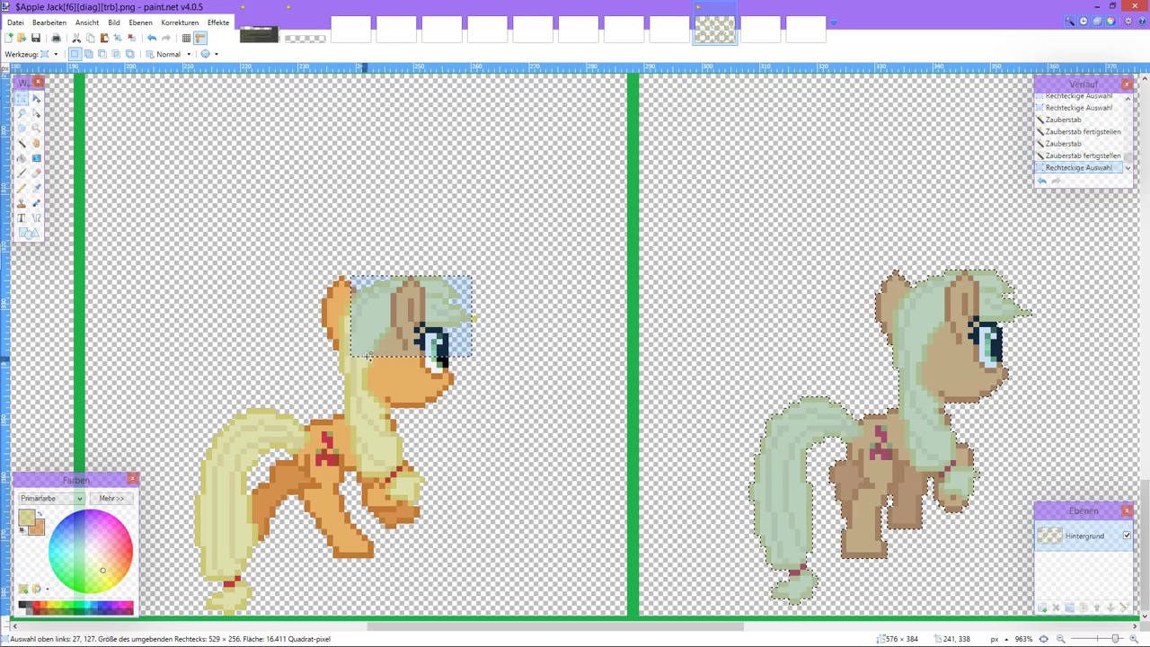
key("ctrl+z")
left_click_drag(471, 283, 316, 398)
key("ctrl+z")
left_click_drag(475, 278, 196, 614)
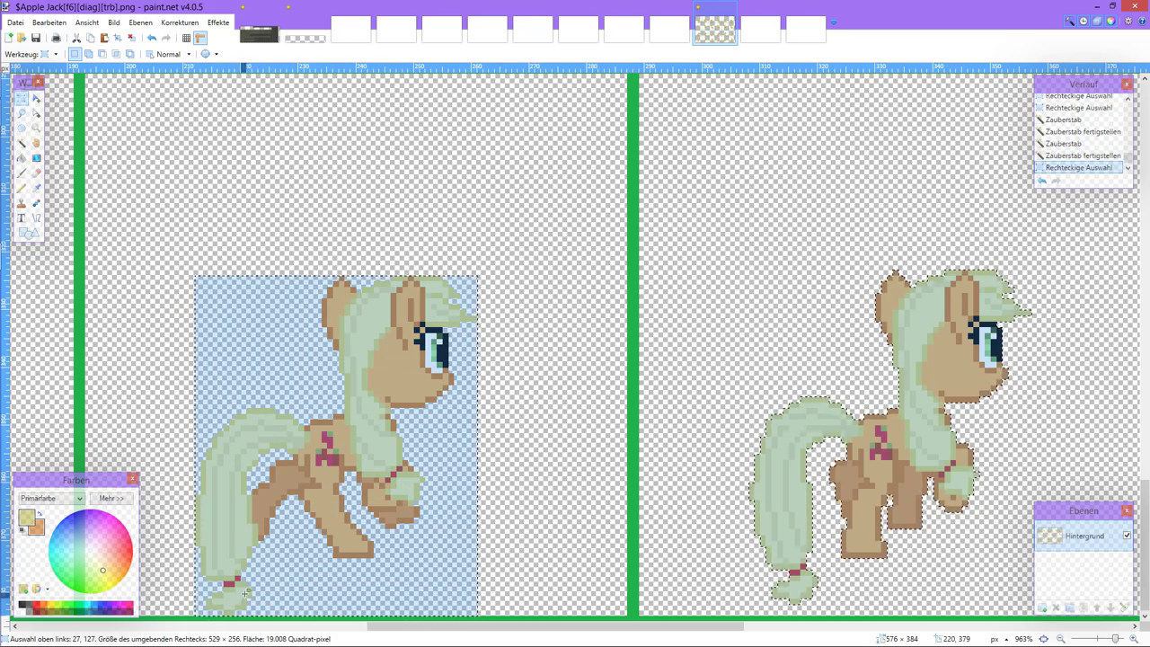
scroll(244, 593, "left", 3)
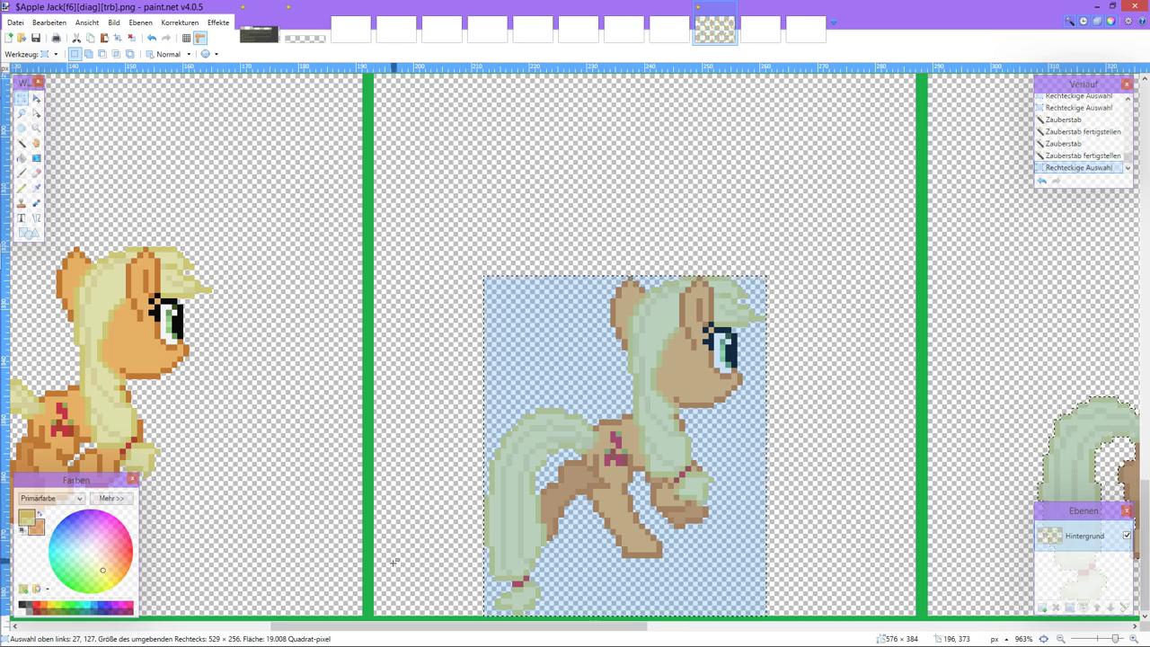
scroll(393, 559, "left", 2)
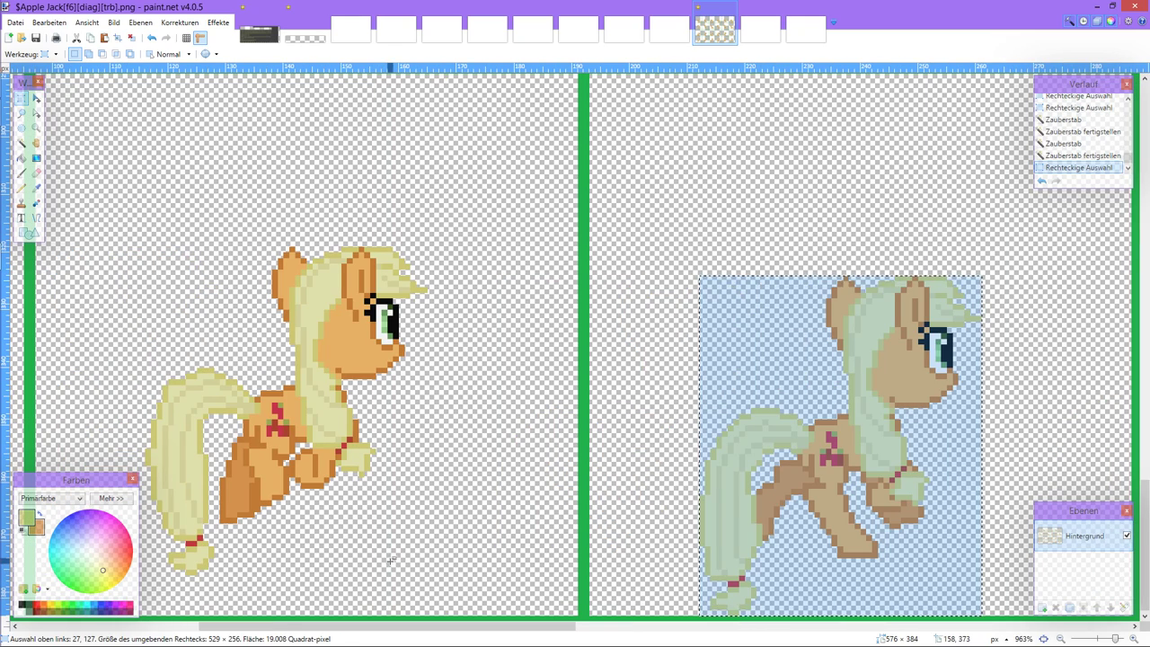
Step: Add the second and first pony sprites of the fourth row to the selection with the Magic Wand
left_click(36, 98)
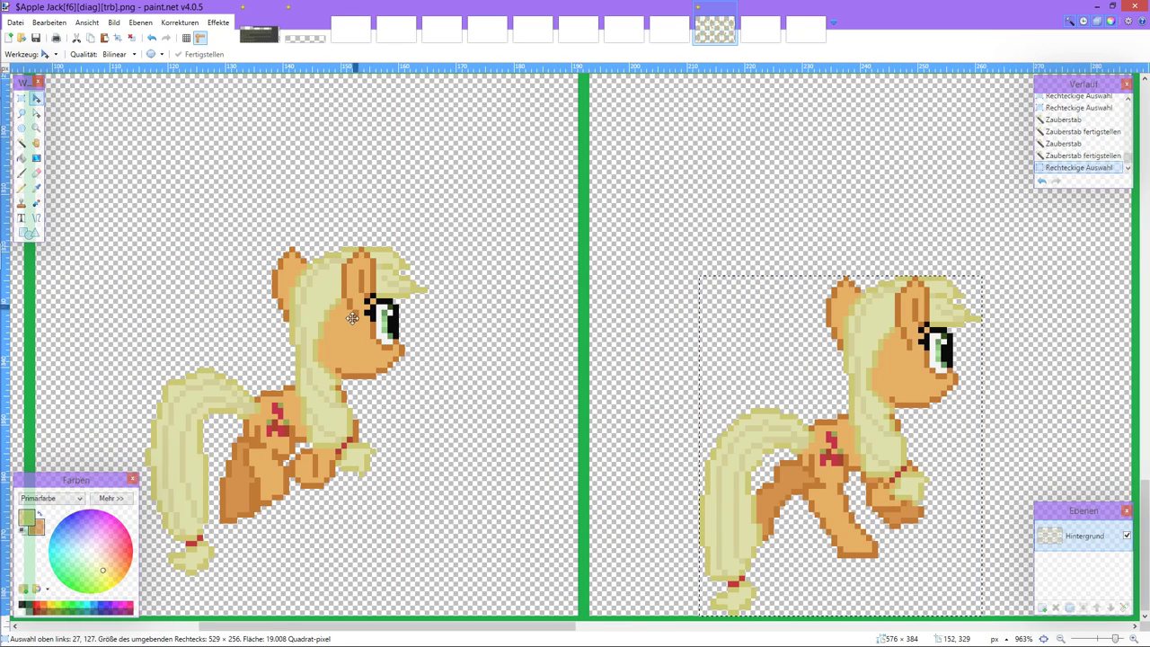
left_click(22, 142)
left_click(351, 339, "ctrl")
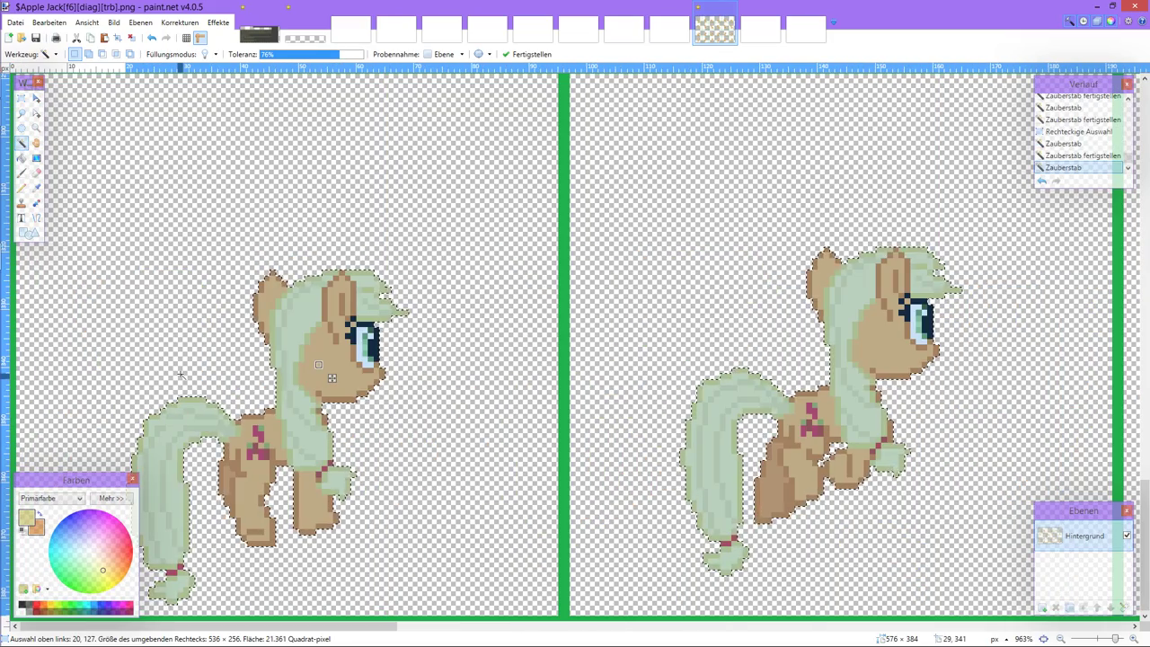
Step: Move the selected sprites down by one pixel, compare the positions by undoing and redoing the move, and deselect
left_click(36, 98)
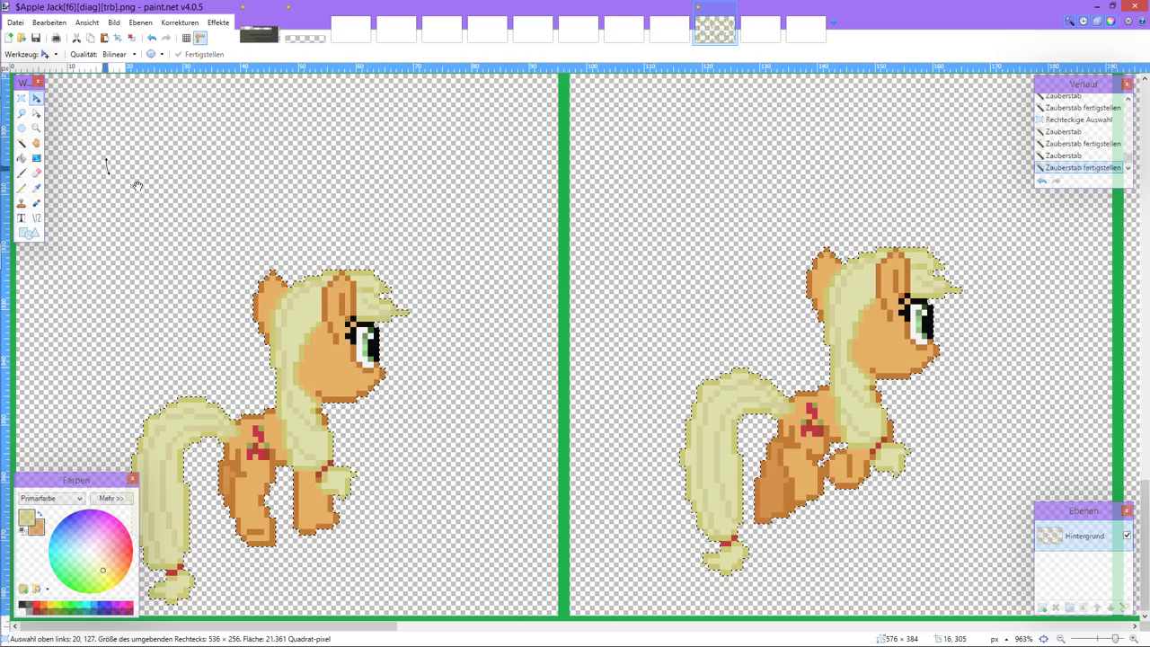
left_click_drag(209, 278, 244, 288)
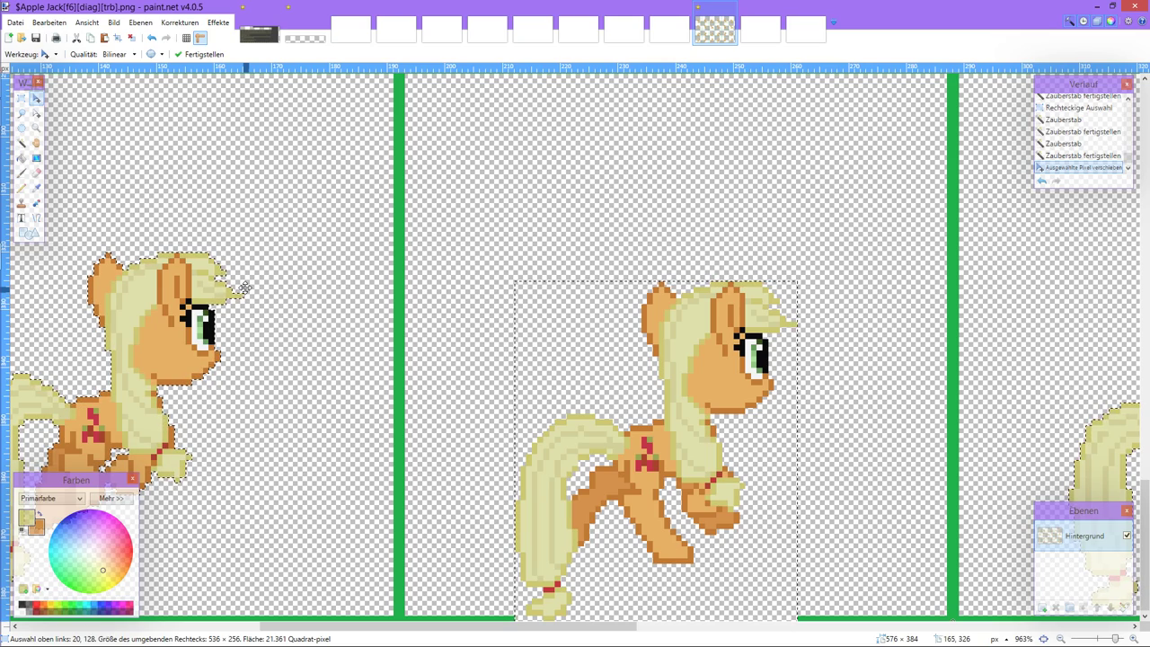
scroll(359, 323, "down", 2)
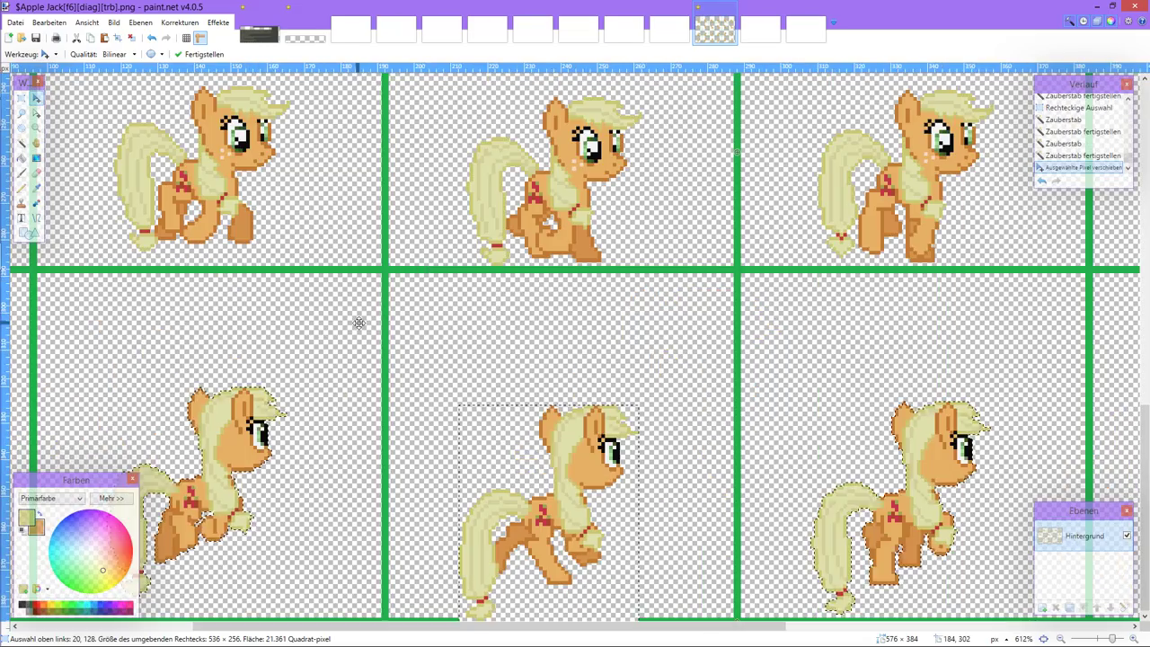
scroll(358, 322, "up", 2)
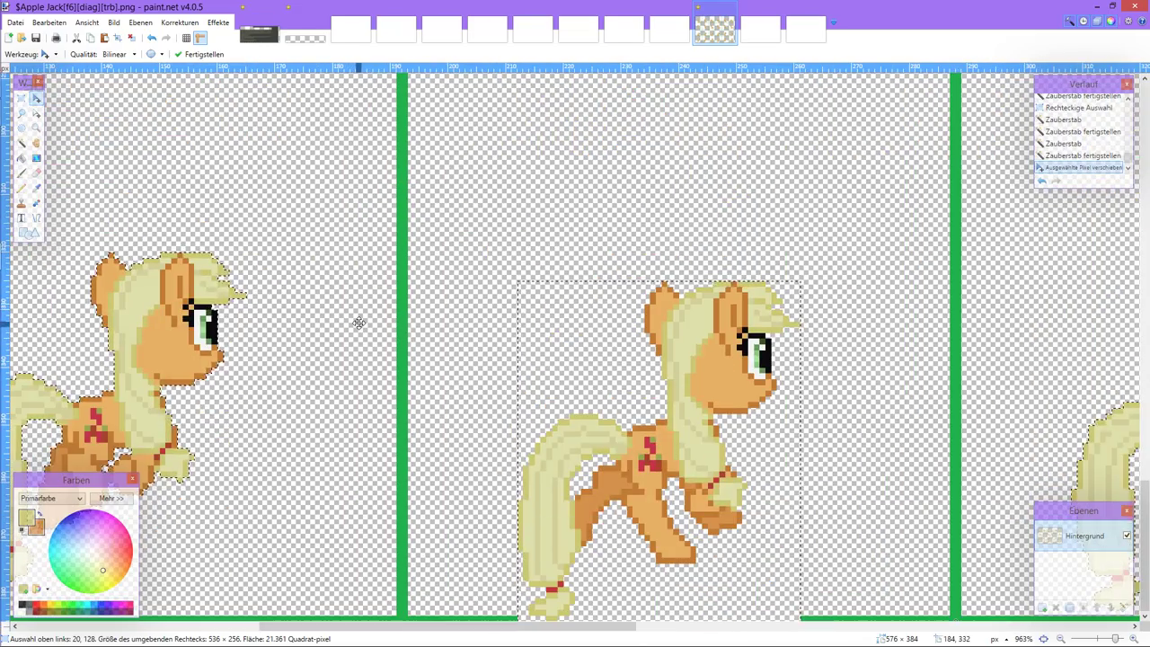
key("ctrl+z")
scroll(359, 322, "down", 5)
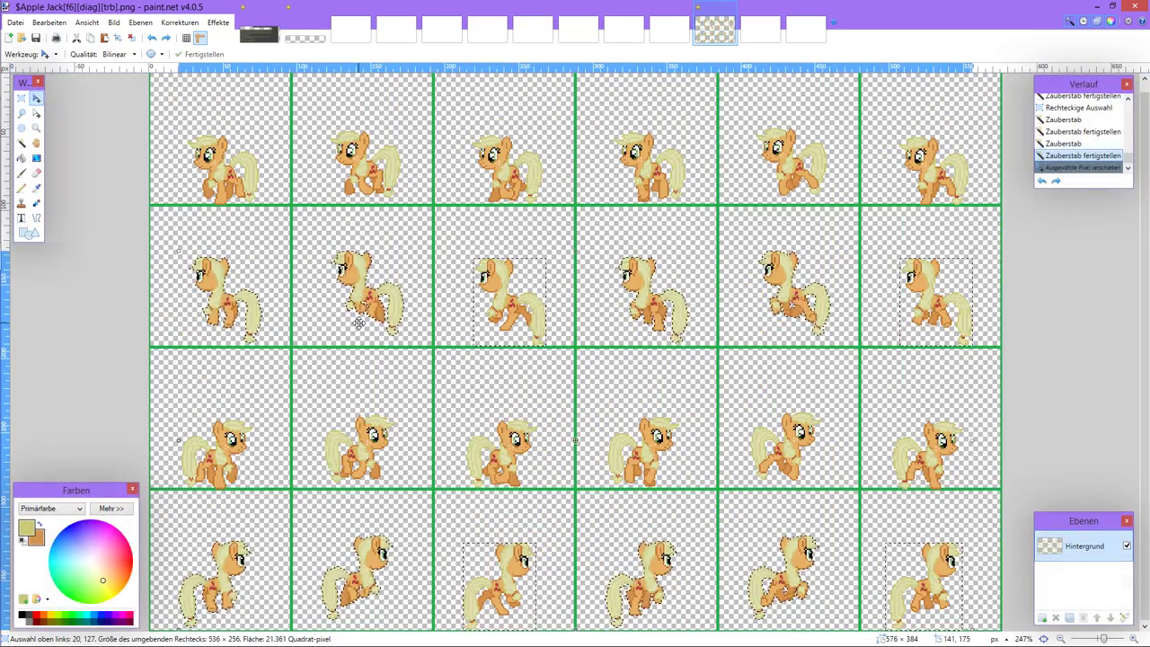
key("ctrl+y")
scroll(359, 323, "up", 5)
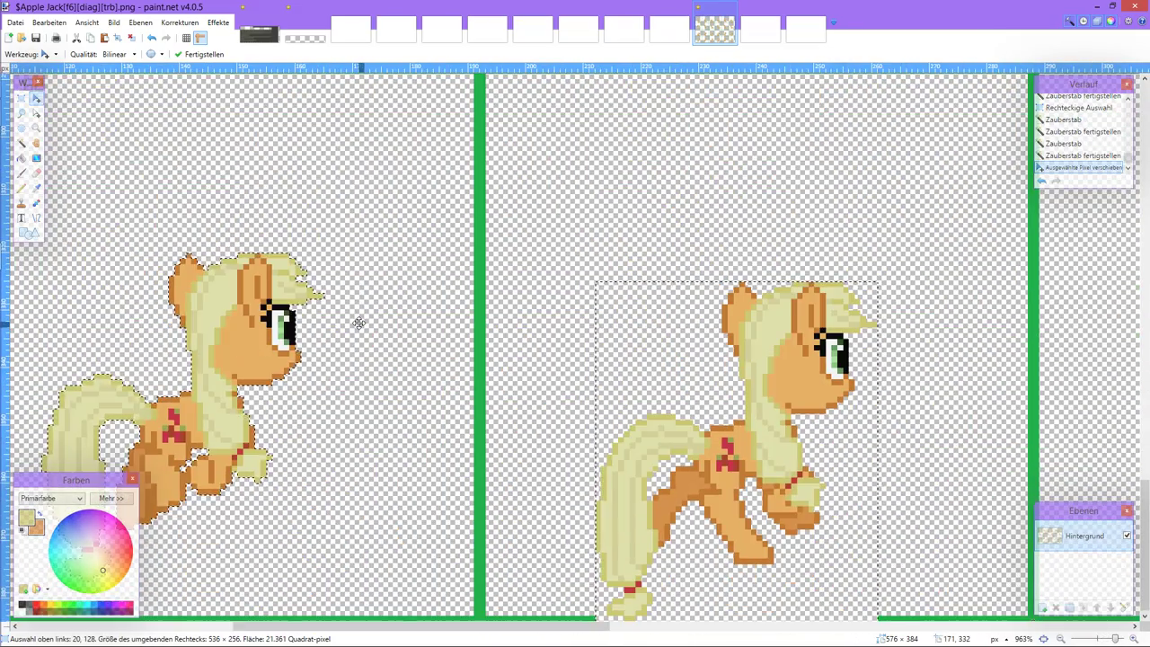
key("ctrl+d")
scroll(358, 323, "down", 6)
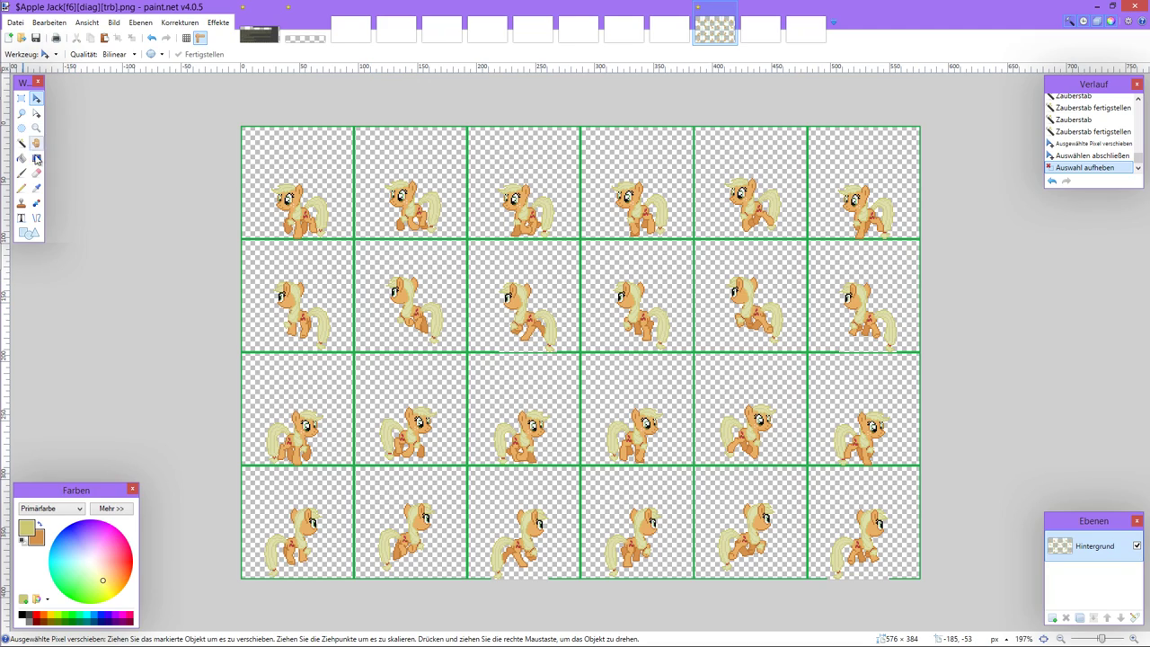
Step: Pick the dark orange outline colour as primary and the light orange coat colour as secondary from the first second-row pony
left_click(37, 188)
scroll(529, 212, "up", 1)
scroll(529, 212, "up", 3)
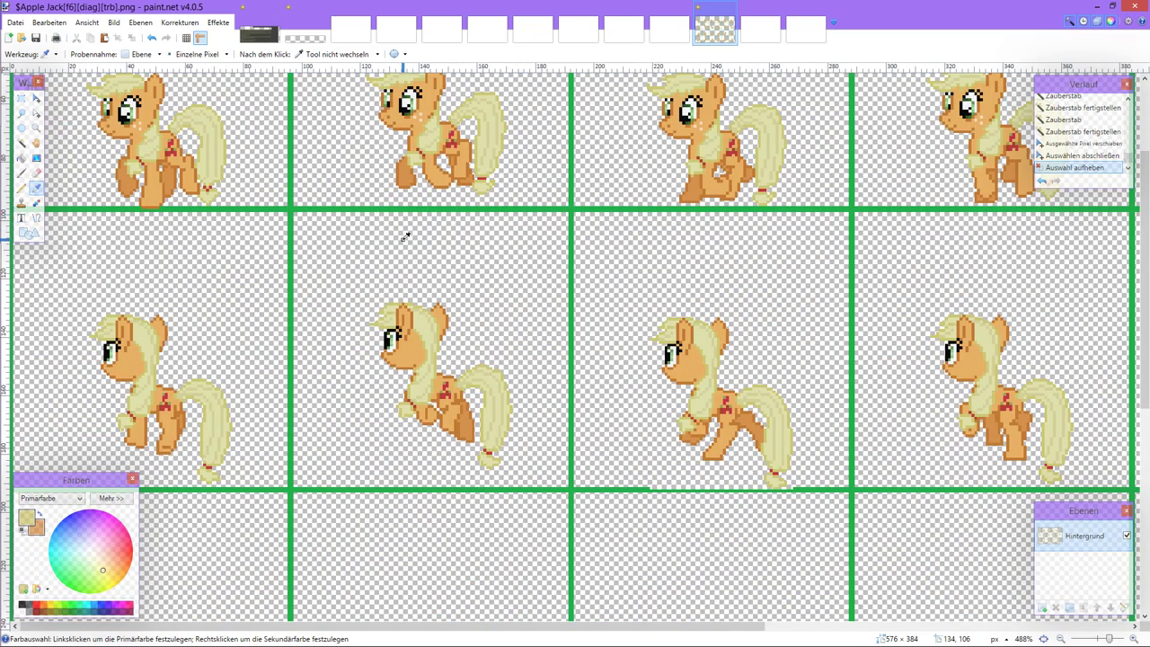
scroll(125, 359, "up", 3)
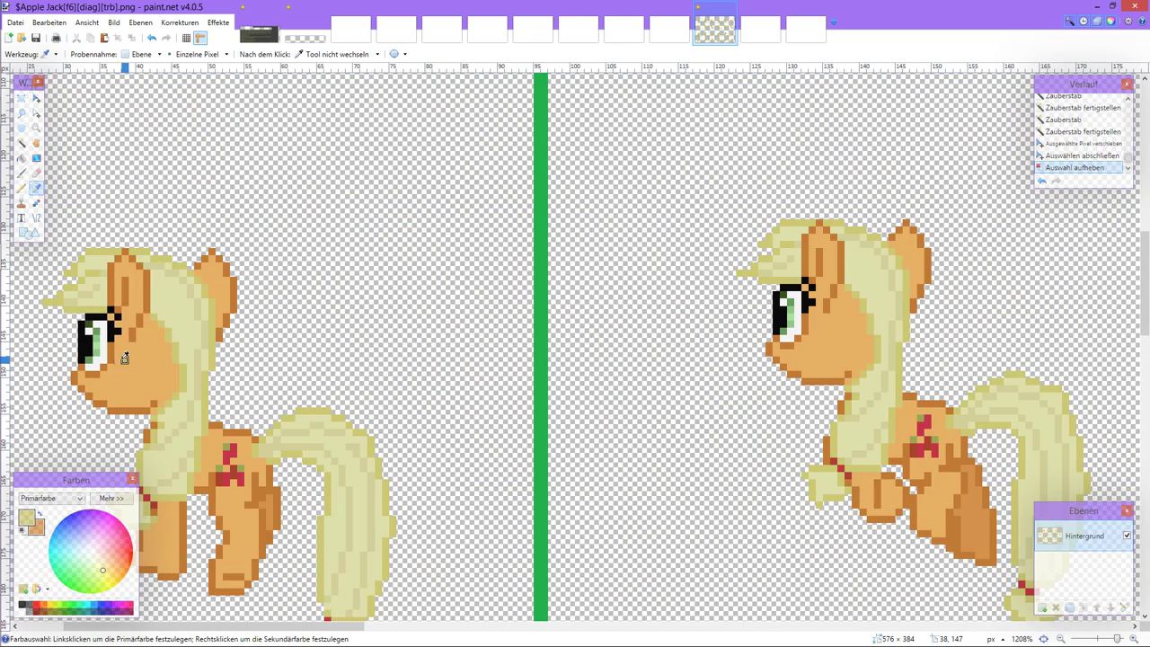
left_click(110, 352)
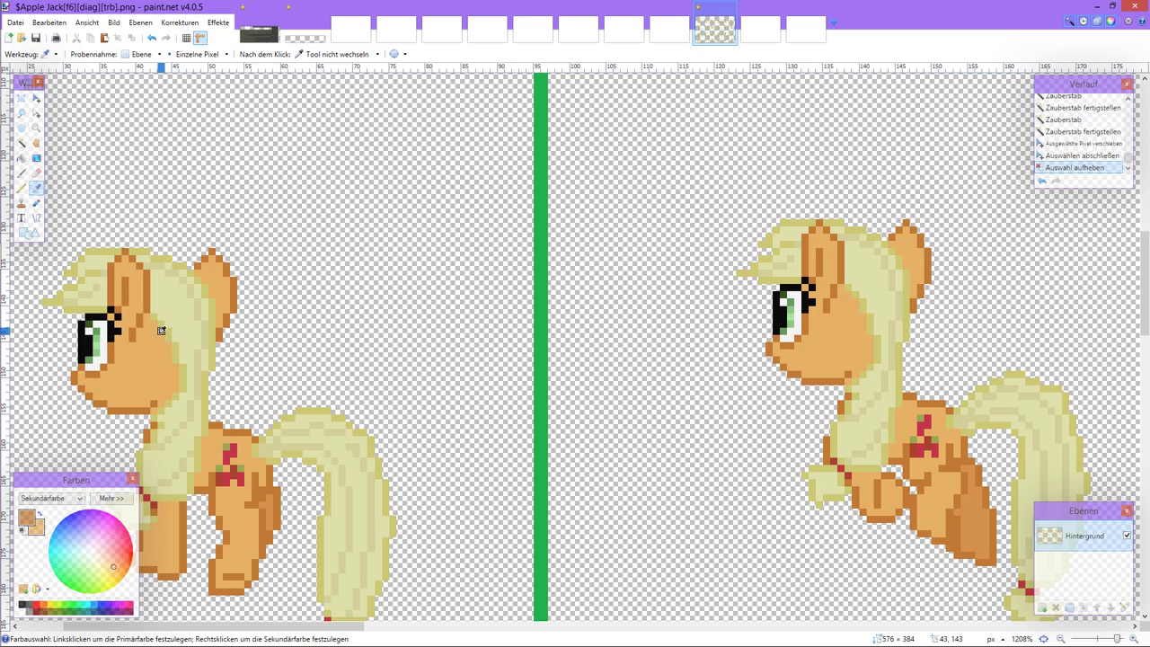
Step: Draw dark orange neck and chest outline pixels over the mane of the first second-row pony with the Pencil
left_click(22, 187)
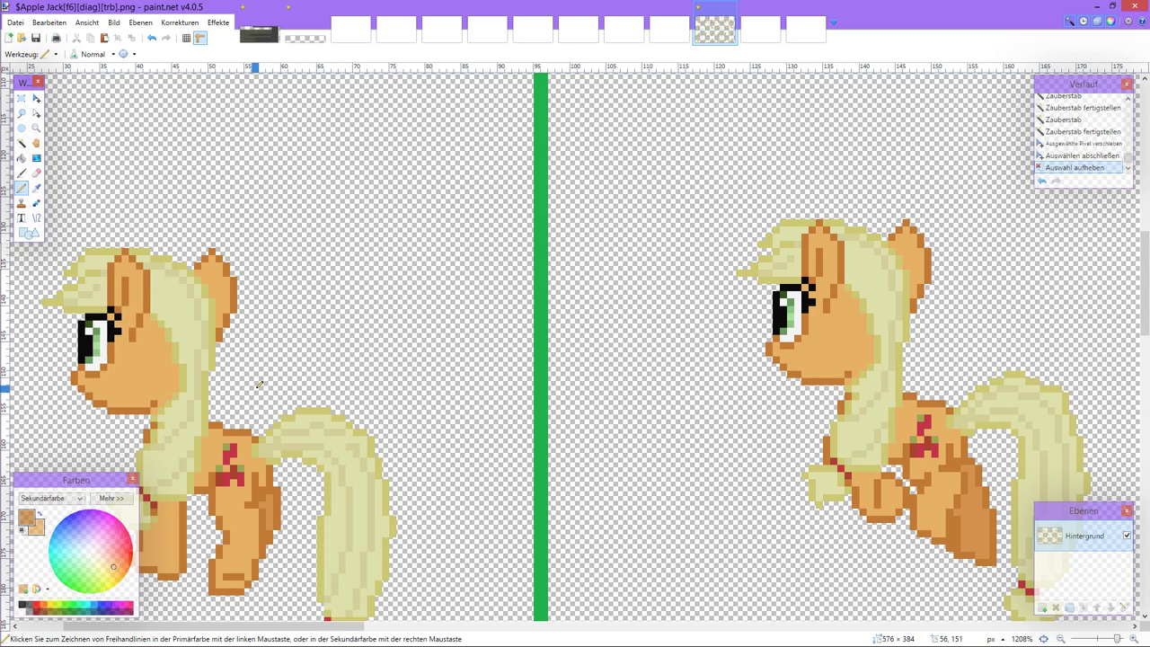
scroll(216, 369, "down", 3)
scroll(192, 360, "up", 2)
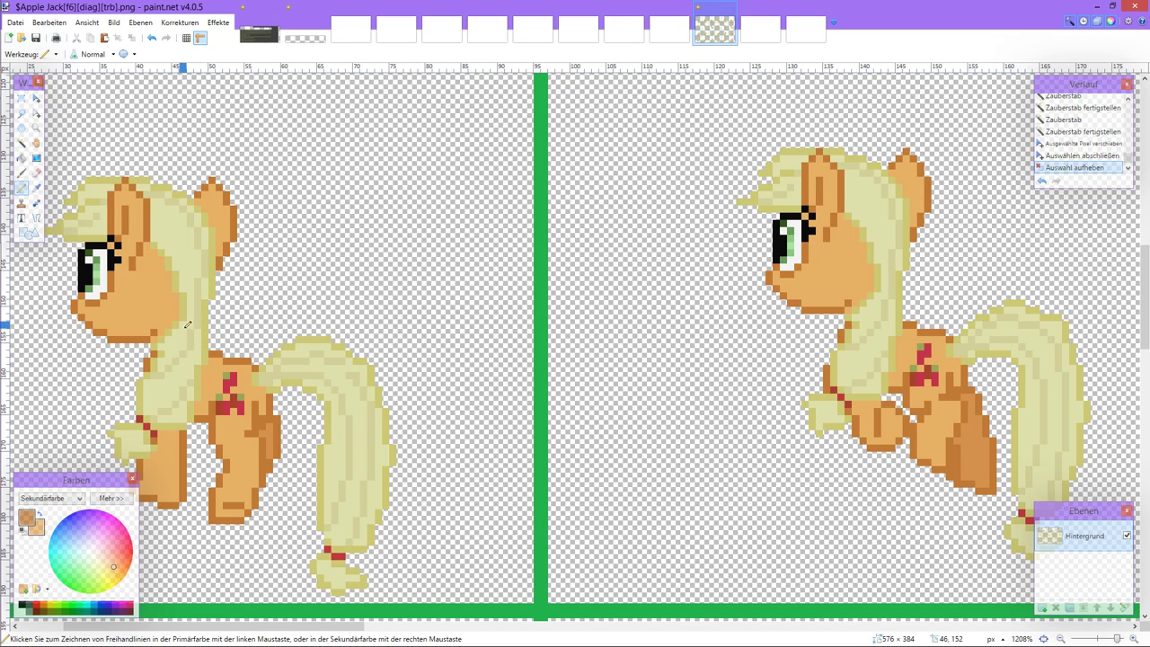
left_click(207, 352)
left_click(194, 349)
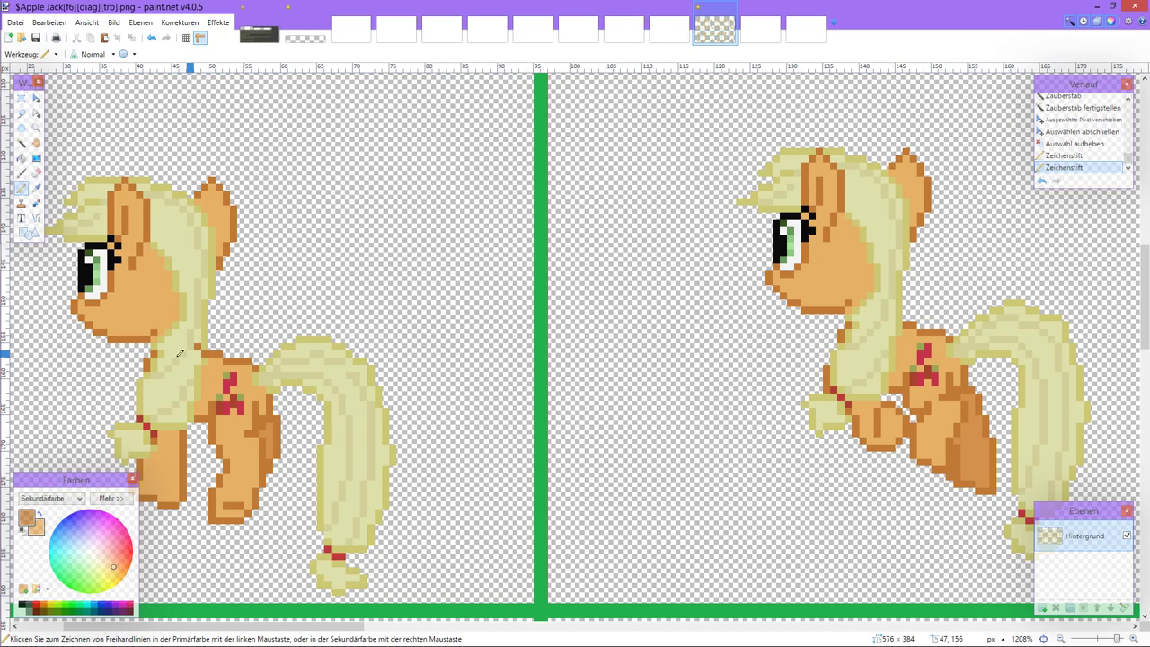
left_click(158, 346)
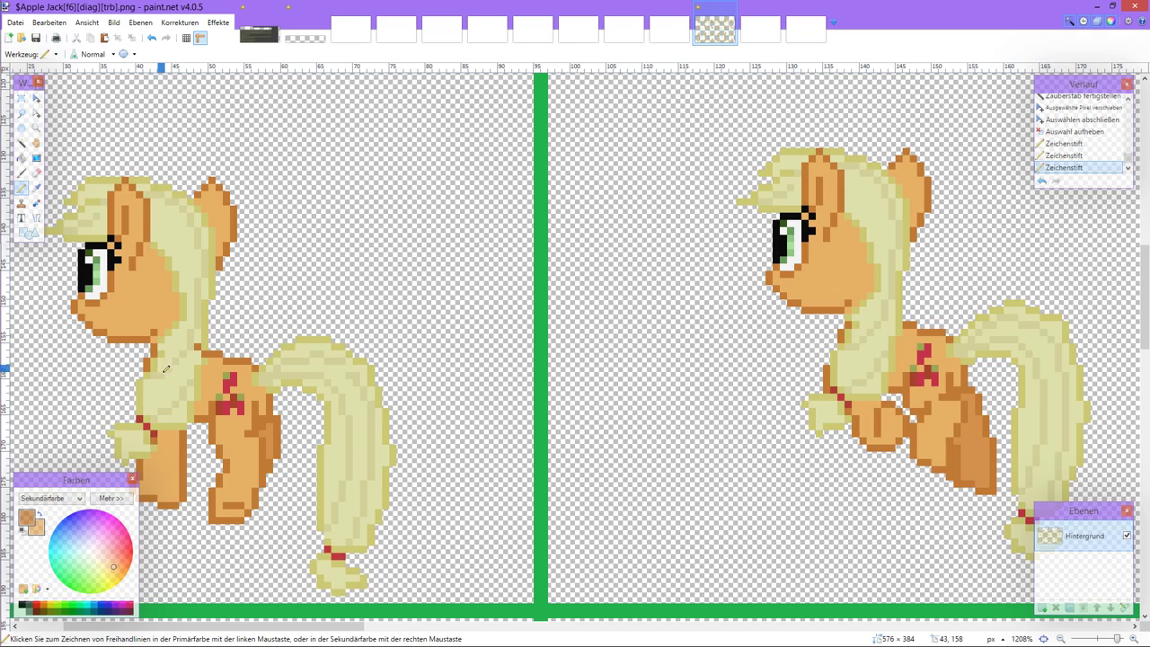
scroll(162, 368, "down", 3)
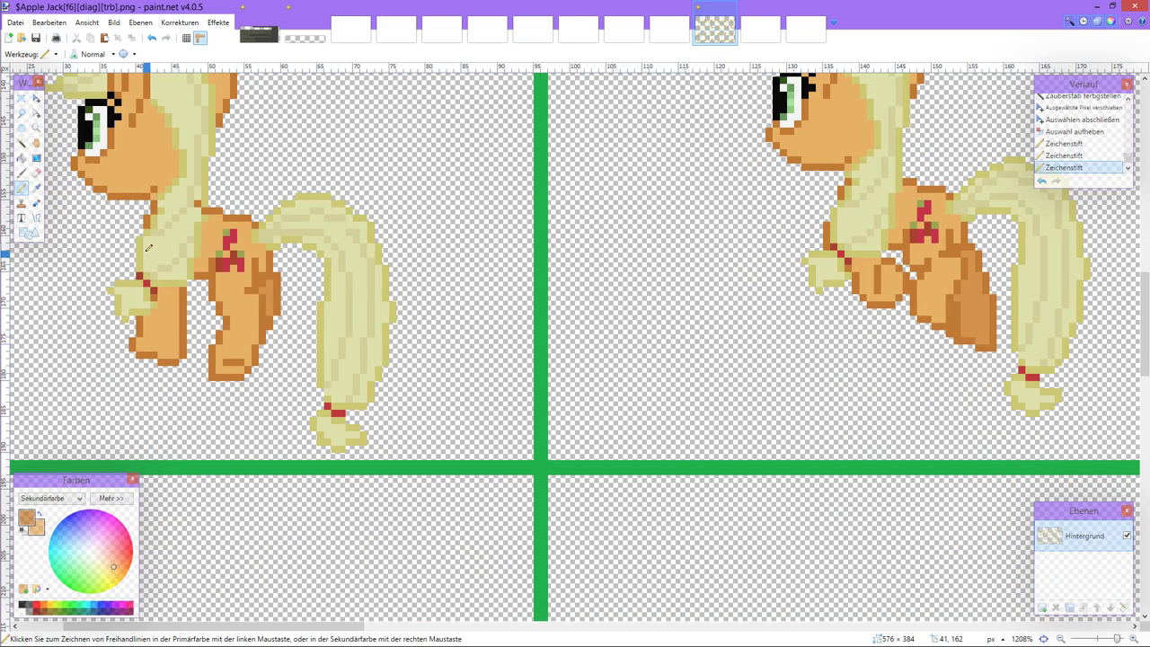
left_click(144, 235)
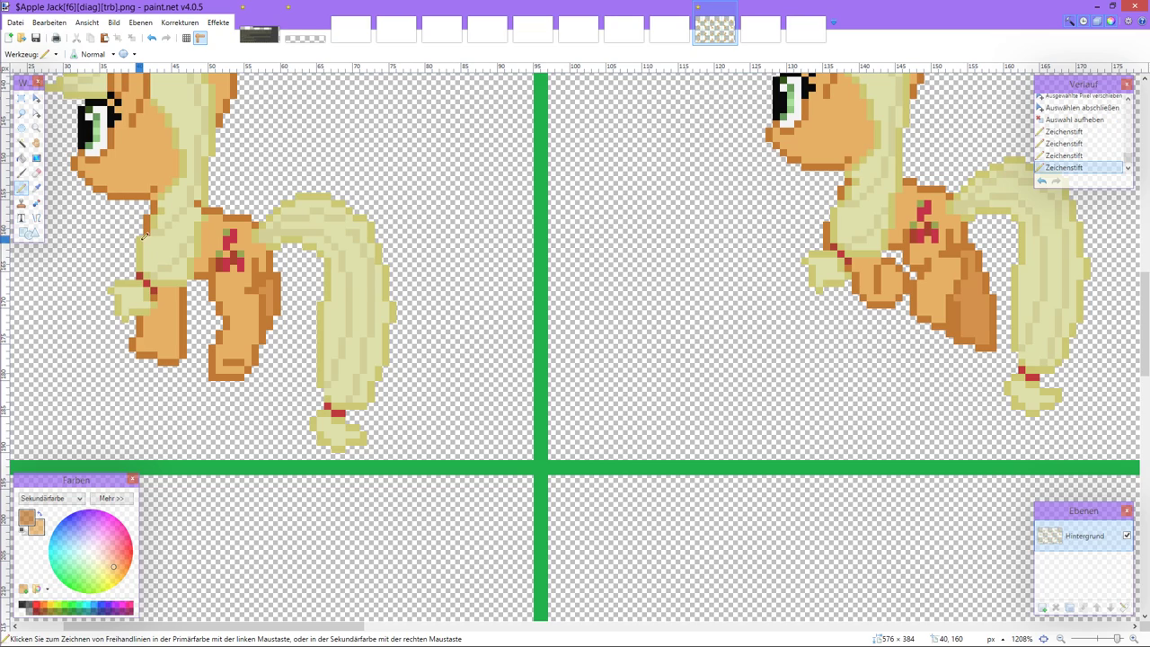
left_click(144, 236)
left_click(142, 243)
left_click(141, 255)
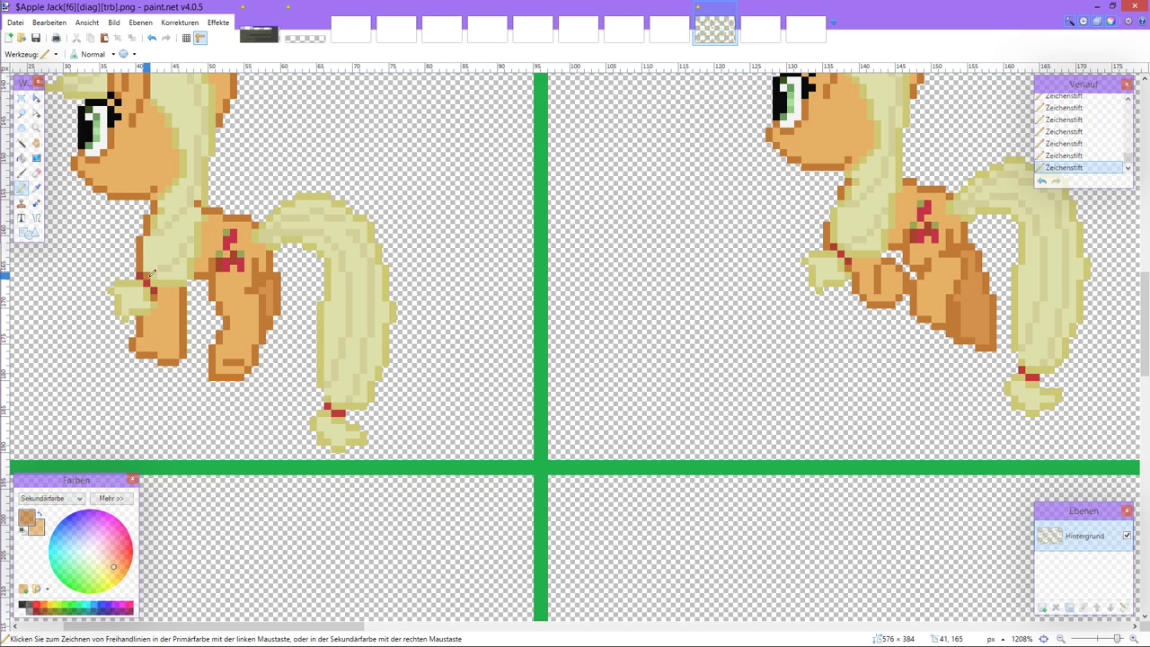
Step: Paint over the mane in front of the first second-row pony's neck and chest with the light orange coat colour
scroll(157, 288, "up", 2)
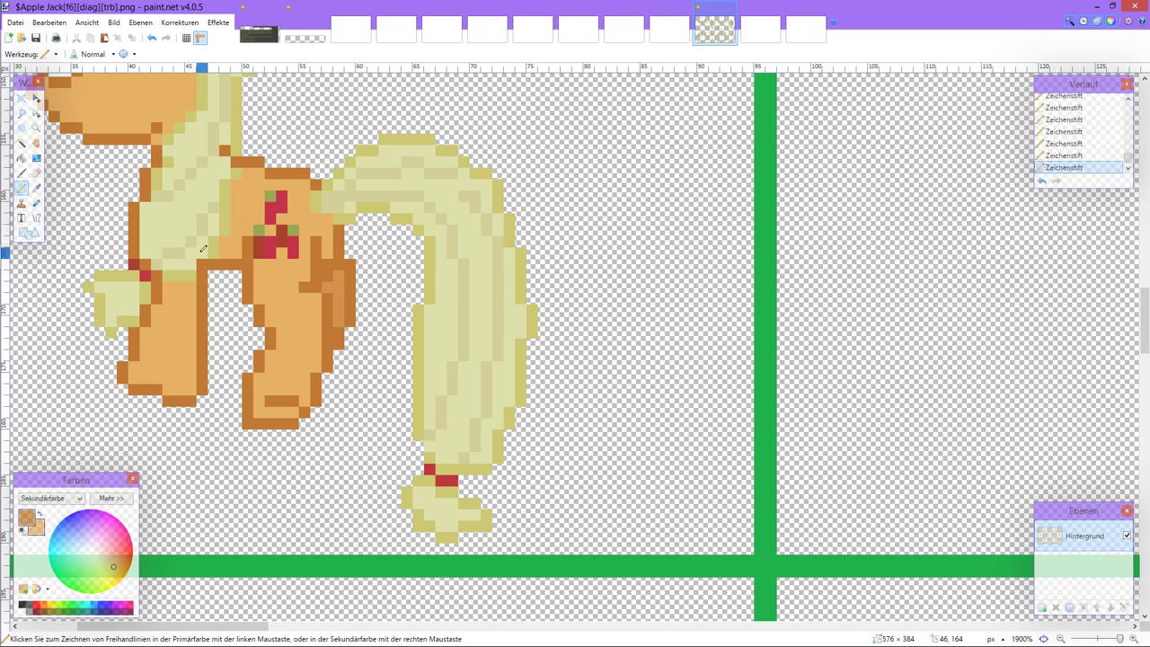
scroll(182, 239, "up", 1)
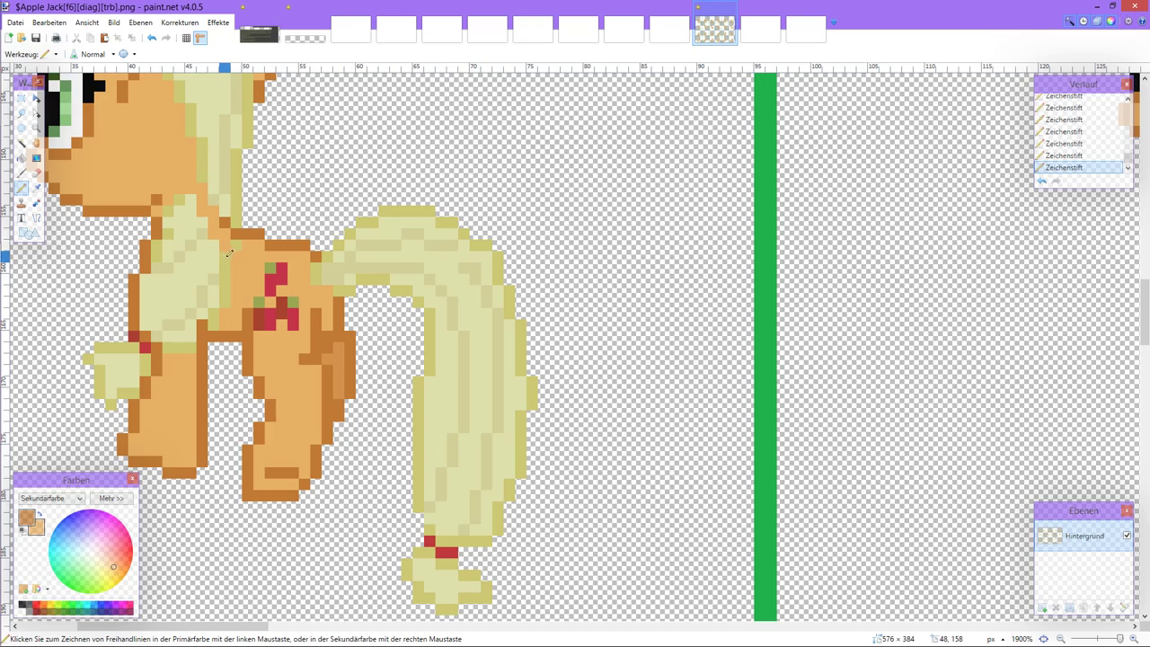
mouse_move(213, 257)
left_mouse_down()
mouse_move(181, 205)
mouse_move(194, 208)
mouse_move(167, 207)
mouse_move(181, 218)
mouse_move(172, 225)
mouse_move(201, 225)
mouse_move(164, 237)
mouse_move(208, 233)
mouse_move(164, 247)
mouse_move(148, 283)
mouse_move(149, 319)
mouse_move(170, 343)
mouse_move(186, 345)
mouse_move(207, 291)
mouse_move(212, 324)
mouse_move(225, 277)
mouse_move(201, 294)
mouse_move(231, 259)
mouse_move(219, 260)
mouse_move(198, 328)
mouse_move(228, 266)
mouse_move(175, 258)
mouse_move(167, 269)
mouse_move(193, 277)
mouse_move(158, 289)
mouse_move(183, 297)
mouse_move(151, 307)
mouse_move(175, 327)
left_mouse_up()
scroll(171, 323, "down", 6)
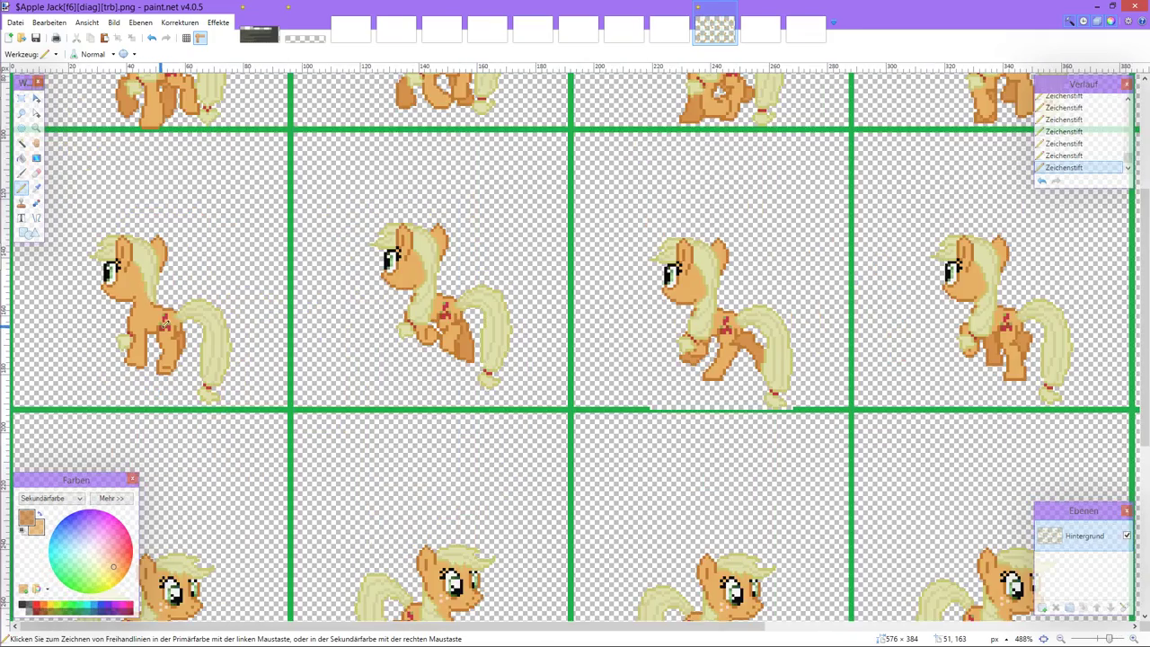
Step: Draw the throat, chest and belly outline over the mane of the second pony in the second row in dark orange
scroll(165, 323, "up", 2)
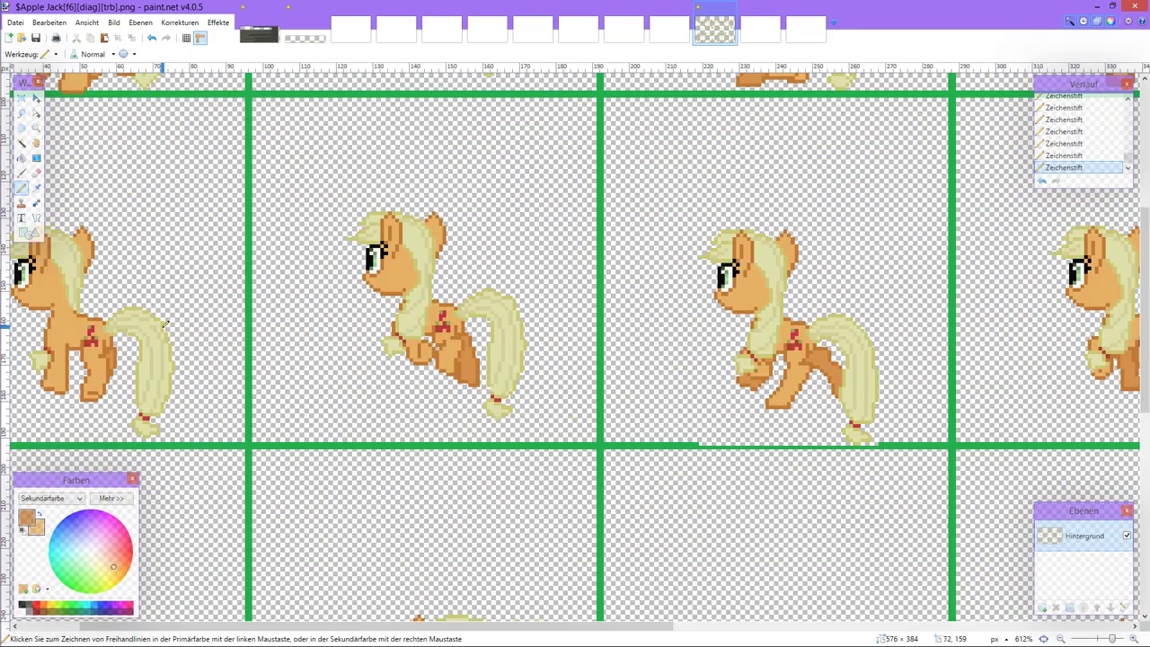
scroll(167, 325, "up", 4)
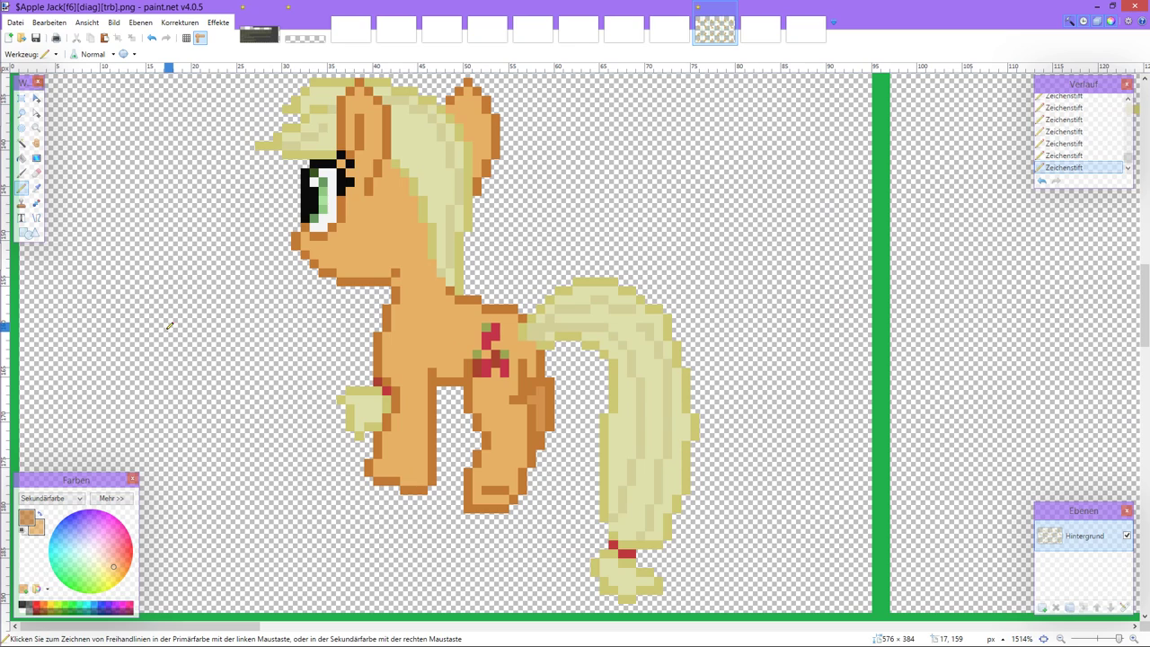
scroll(169, 326, "right", 5)
scroll(169, 325, "left", 5)
scroll(169, 325, "right", 2)
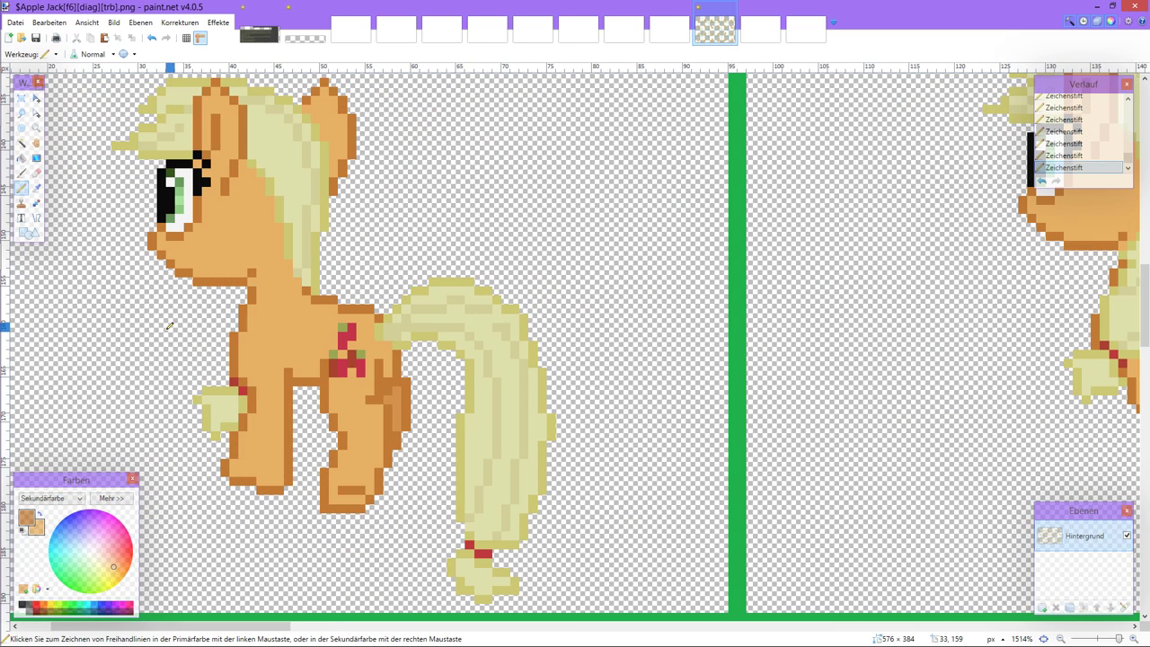
scroll(169, 325, "right", 5)
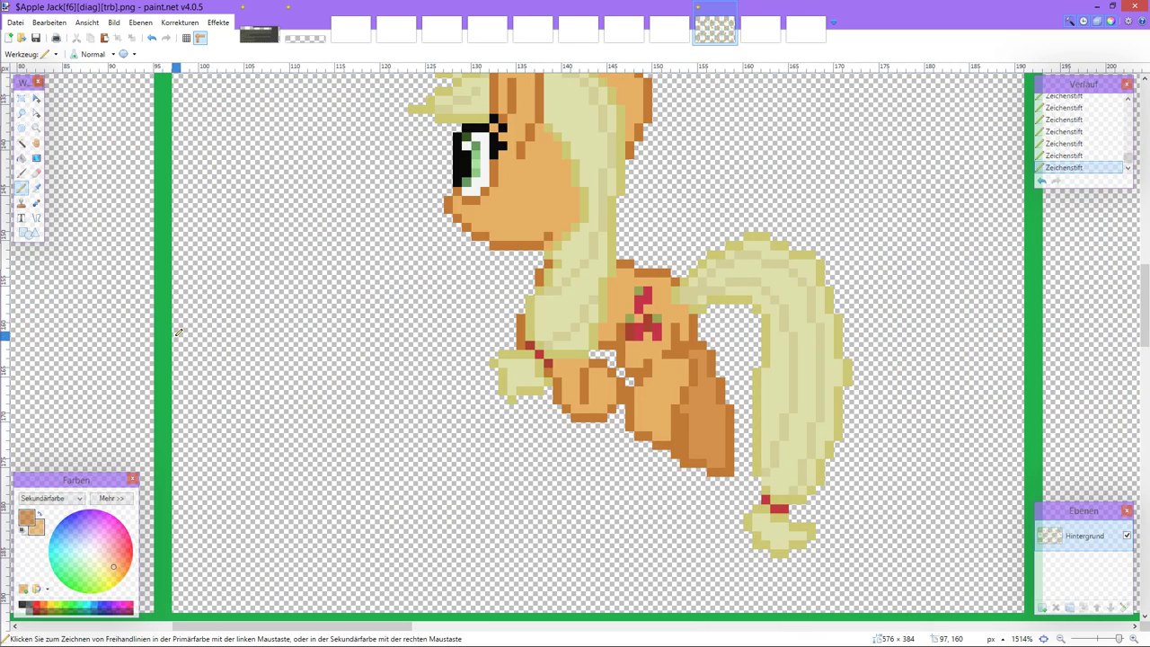
scroll(257, 334, "up", 1)
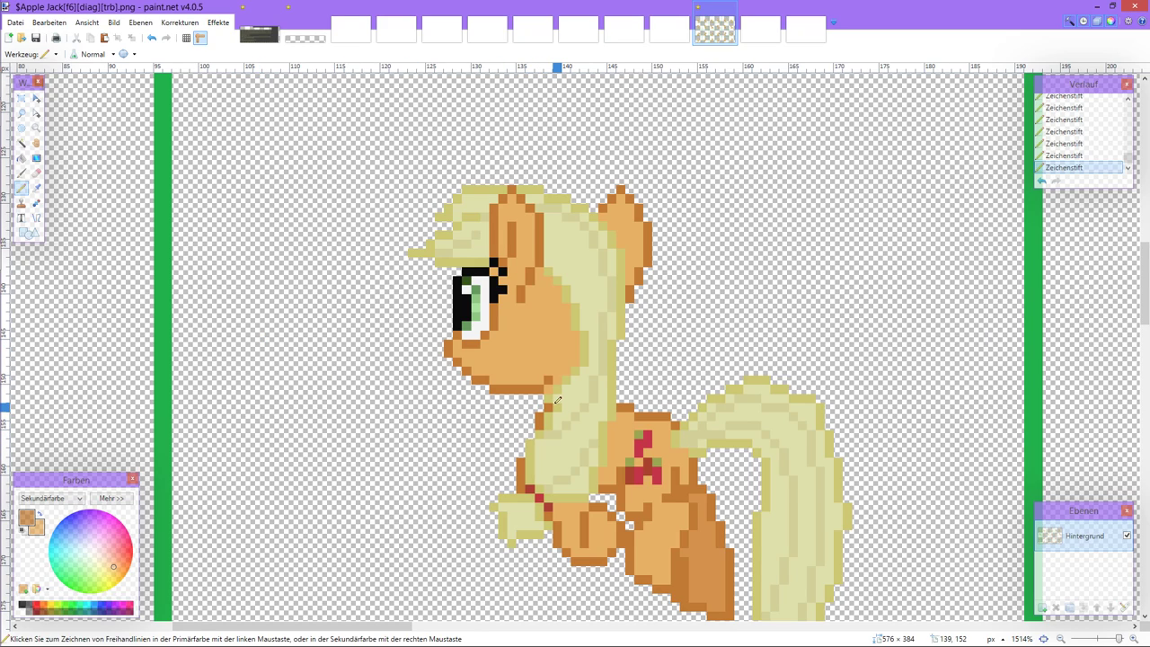
scroll(552, 396, "down", 1)
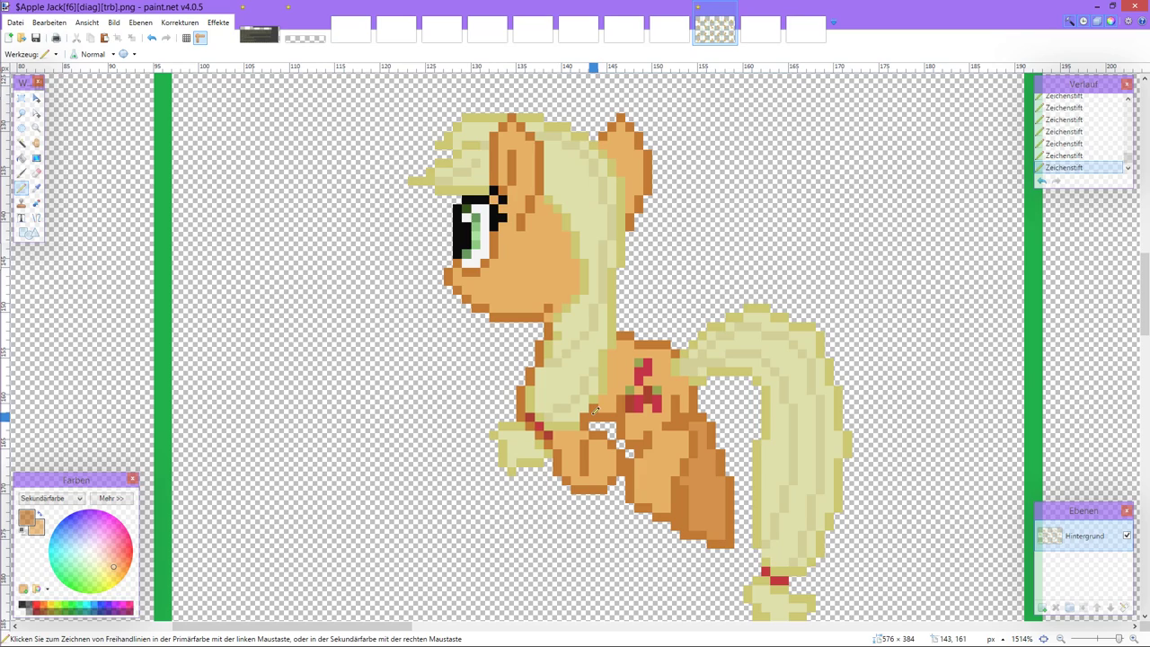
Step: Try outline pixels above the second pony's foreleg, comparing them by undoing and redoing, and undo the last pixel
key("ctrl+z")
key("ctrl+y")
scroll(596, 388, "down", 2)
key("ctrl+z")
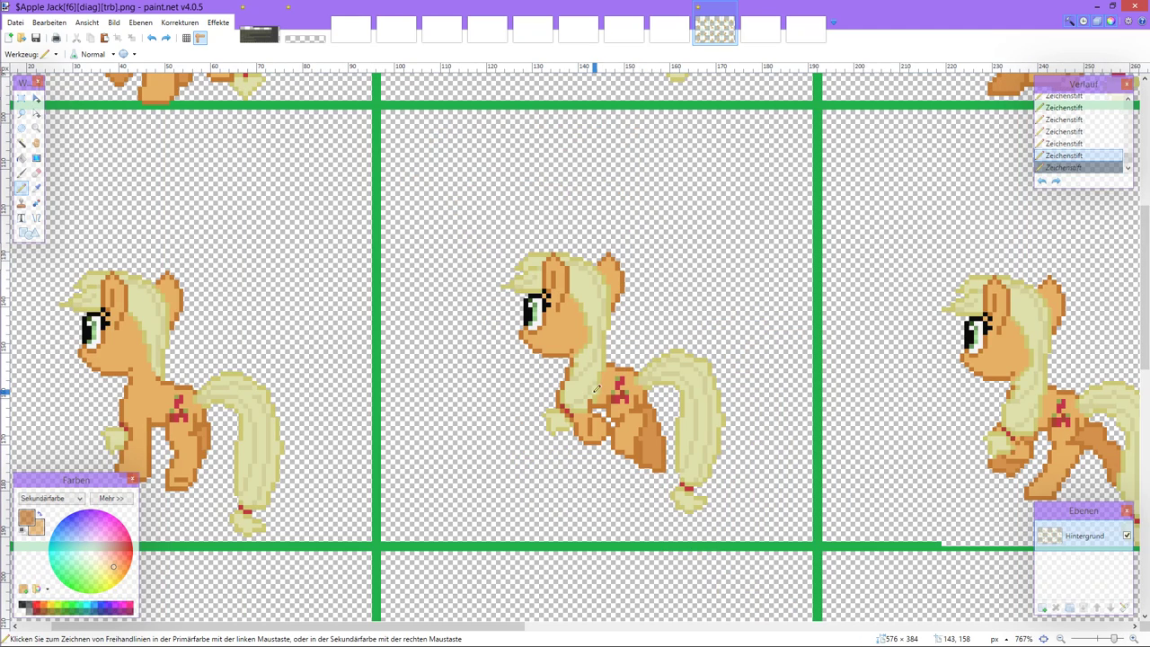
key("ctrl+z")
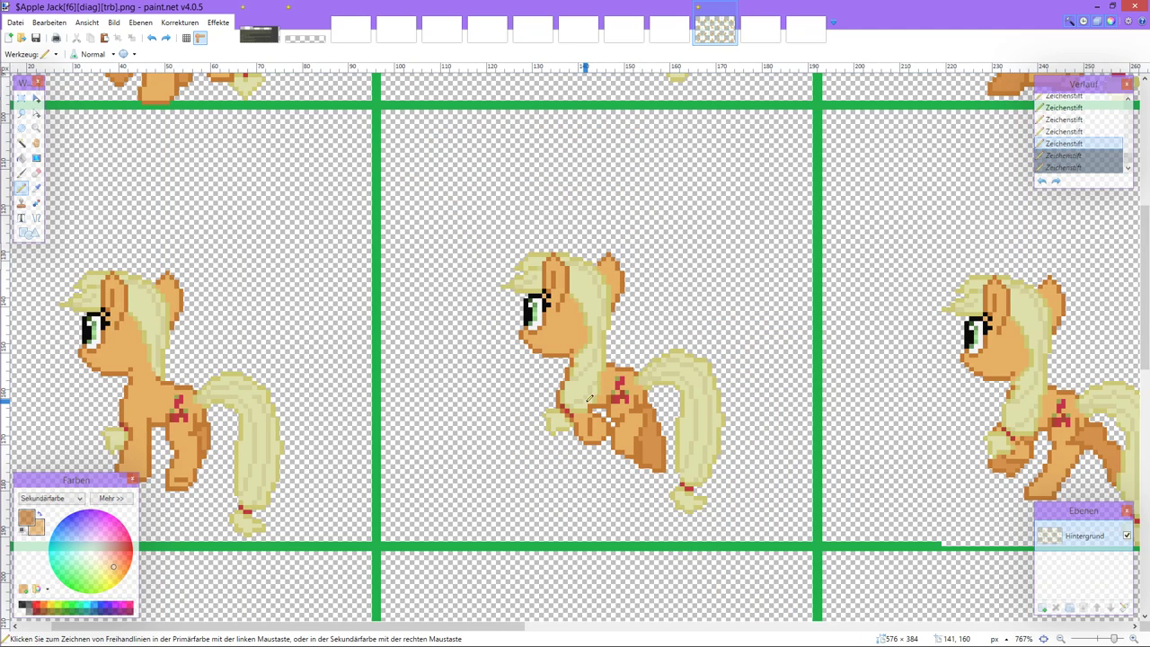
key("ctrl+y")
key("ctrl+y")
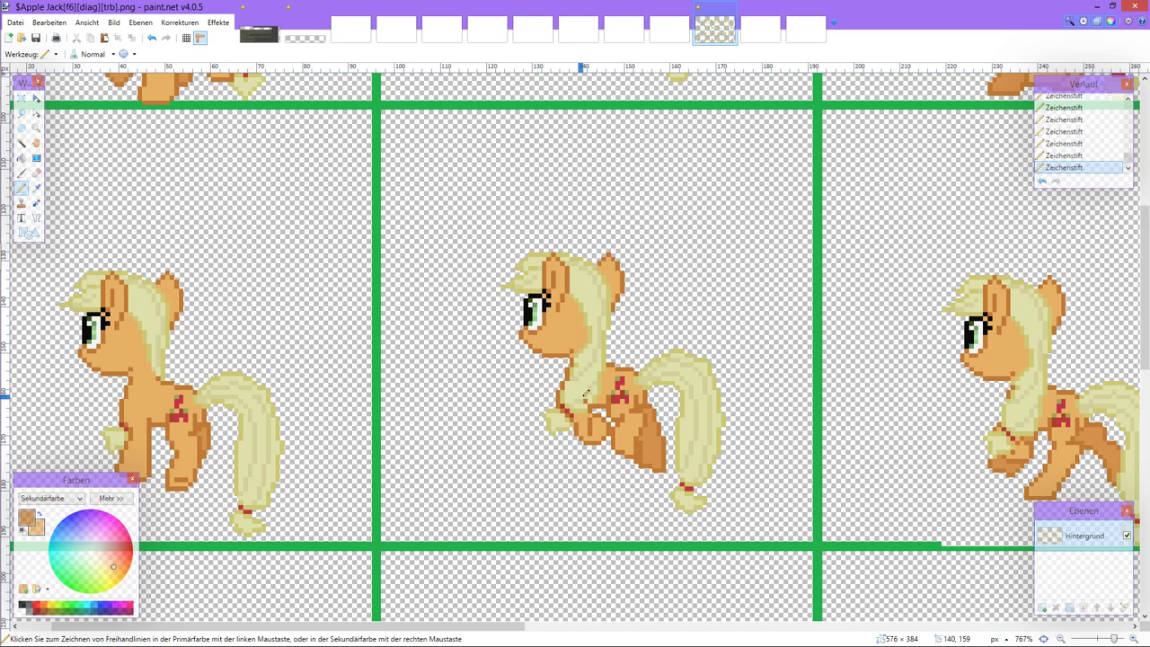
key("ctrl+z")
scroll(605, 396, "up", 3)
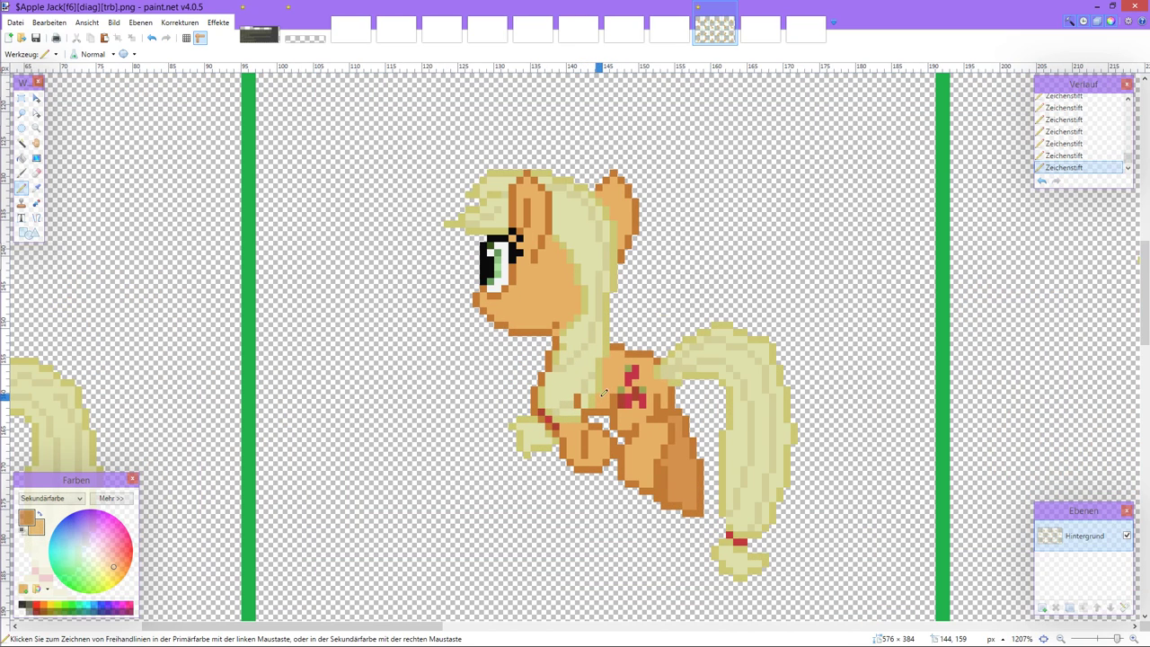
key("ctrl+z")
Step: Cover the second pony's front mane and the hair tie's red pixels with light orange coat colour, and complete the back-of-neck outline
scroll(582, 409, "up", 4)
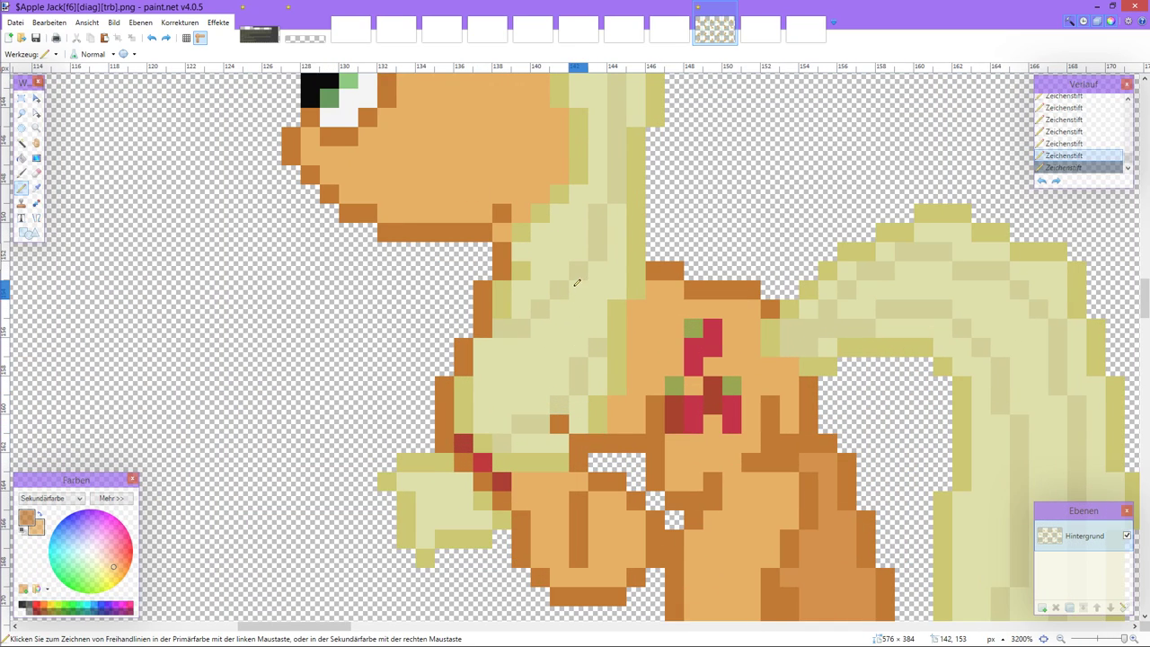
mouse_move(569, 195)
left_mouse_down()
mouse_move(628, 266)
mouse_move(616, 251)
left_mouse_up()
mouse_move(650, 289)
left_mouse_down()
mouse_move(601, 280)
mouse_move(554, 230)
mouse_move(565, 214)
mouse_move(541, 234)
mouse_move(550, 207)
mouse_move(531, 232)
mouse_move(537, 275)
mouse_move(530, 253)
mouse_move(527, 314)
mouse_move(515, 319)
mouse_move(509, 289)
mouse_move(501, 373)
left_mouse_up()
mouse_move(554, 250)
left_mouse_down()
mouse_move(557, 315)
mouse_move(571, 274)
mouse_move(569, 306)
mouse_move(537, 292)
mouse_move(616, 316)
mouse_move(530, 323)
mouse_move(620, 337)
mouse_move(490, 356)
mouse_move(616, 367)
mouse_move(623, 382)
mouse_move(467, 397)
mouse_move(484, 409)
mouse_move(597, 405)
mouse_move(582, 418)
mouse_move(548, 410)
mouse_move(558, 456)
mouse_move(495, 453)
mouse_move(510, 472)
mouse_move(468, 439)
mouse_move(530, 431)
left_mouse_up()
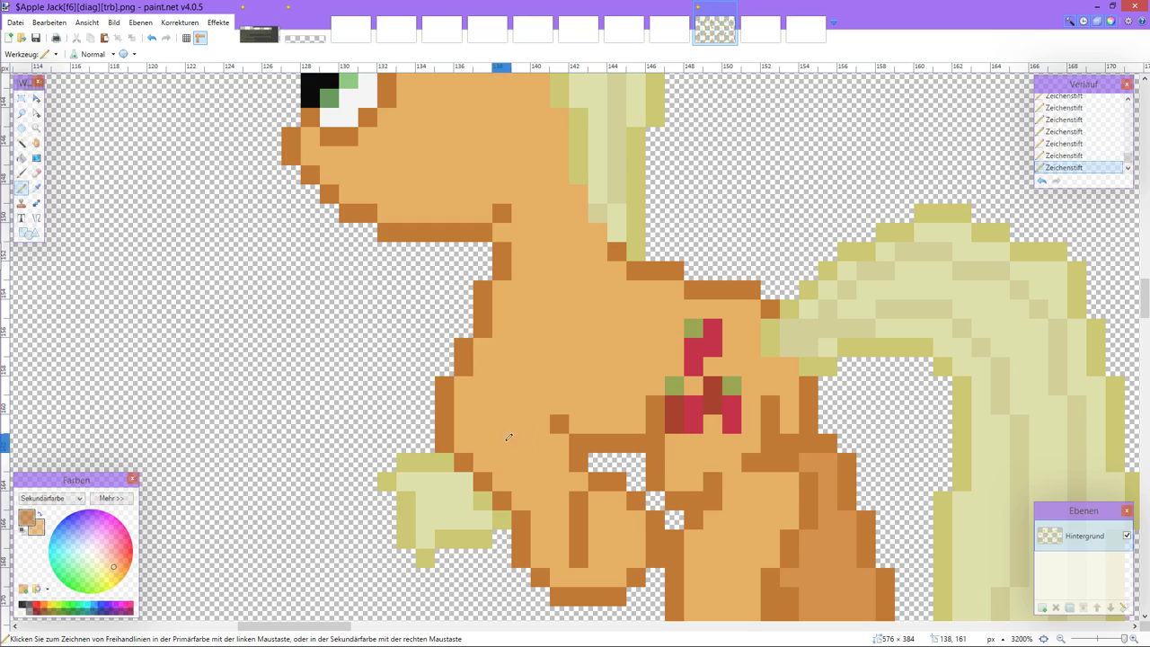
scroll(505, 433, "down", 6)
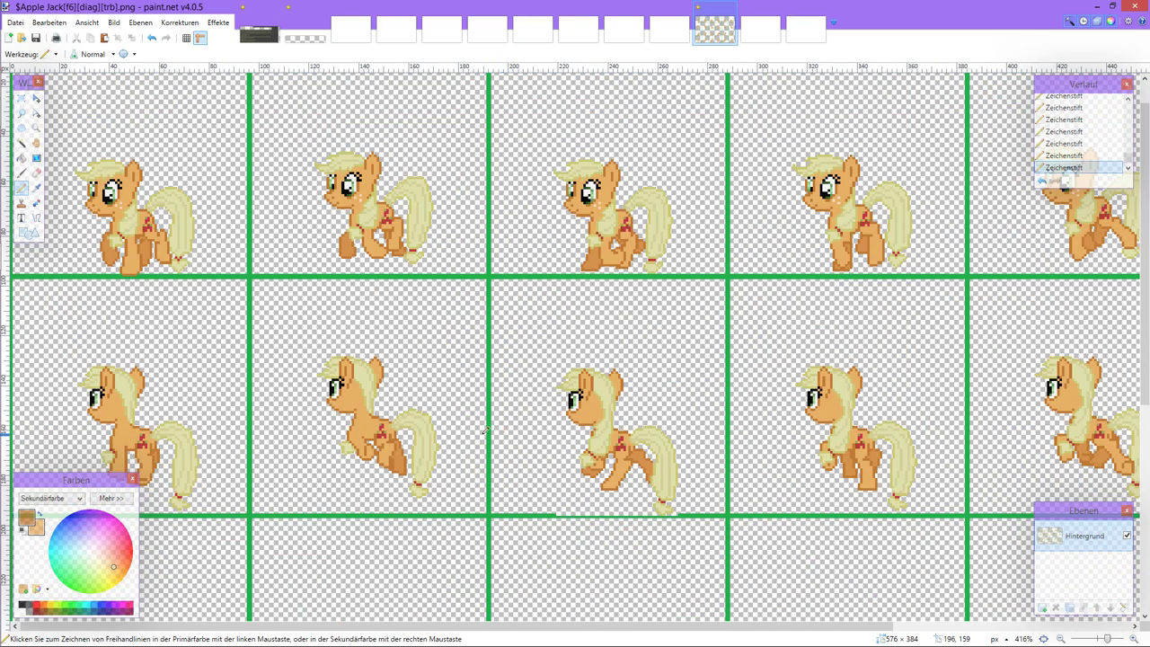
Step: Outline the raised foreleg and front of the neck of the third second-row pony in dark orange over the mane
scroll(398, 456, "up", 5)
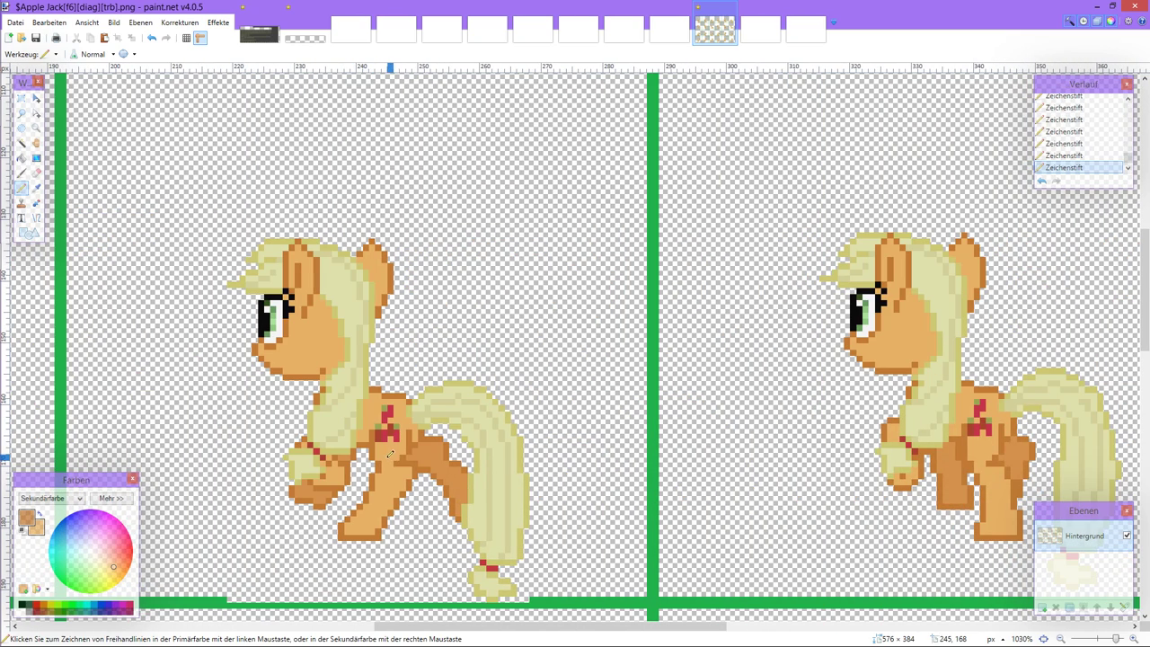
scroll(387, 449, "left", 3)
scroll(418, 449, "up", 2)
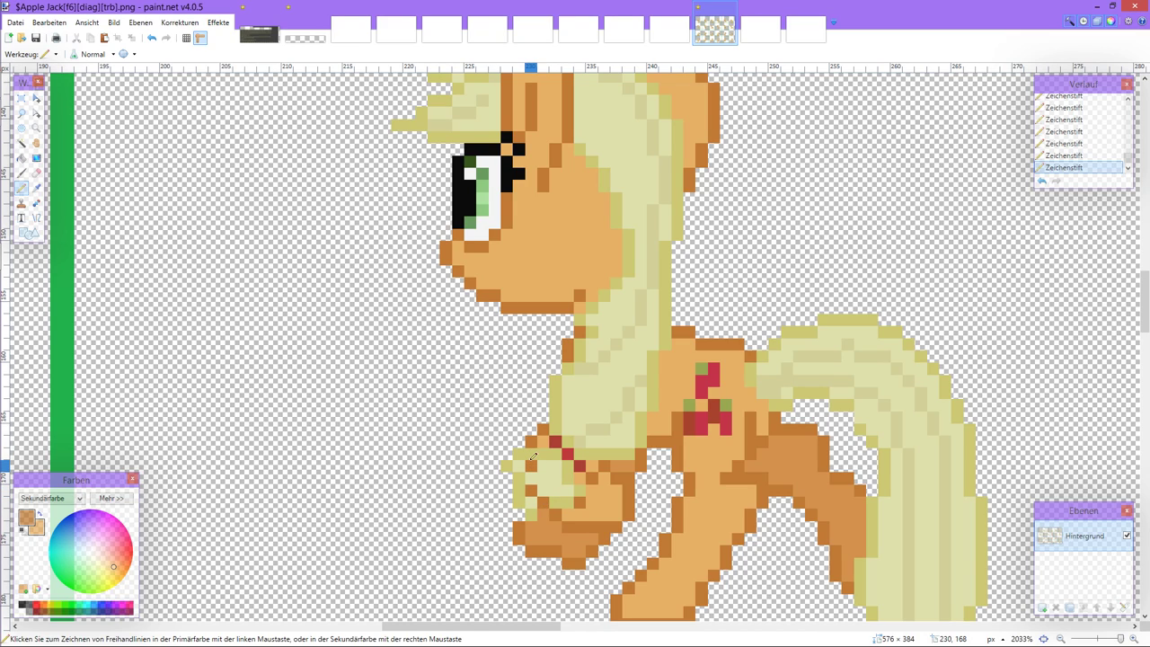
left_click_drag(521, 452, 524, 471)
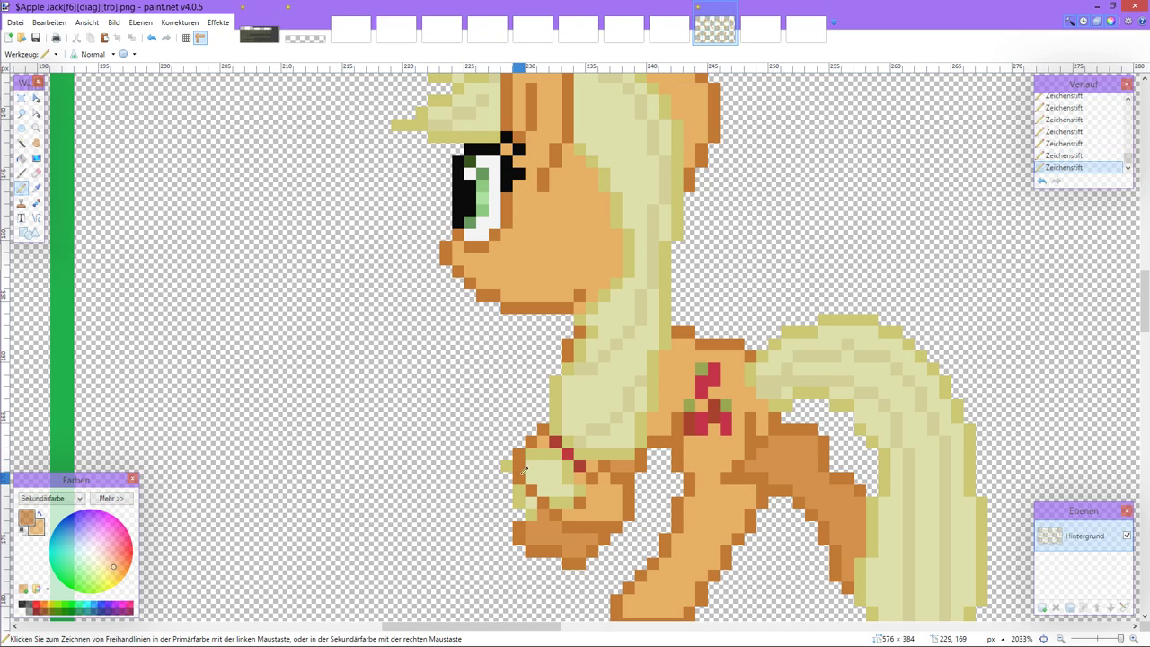
scroll(572, 492, "down", 3)
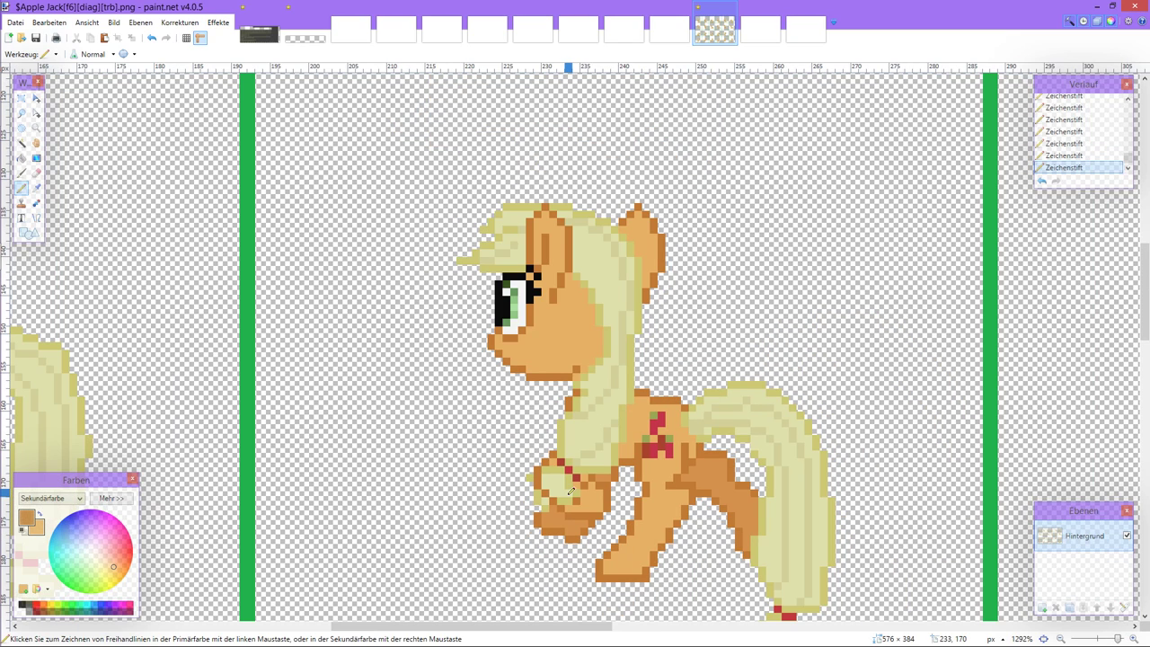
scroll(577, 488, "up", 2)
scroll(575, 497, "up", 1)
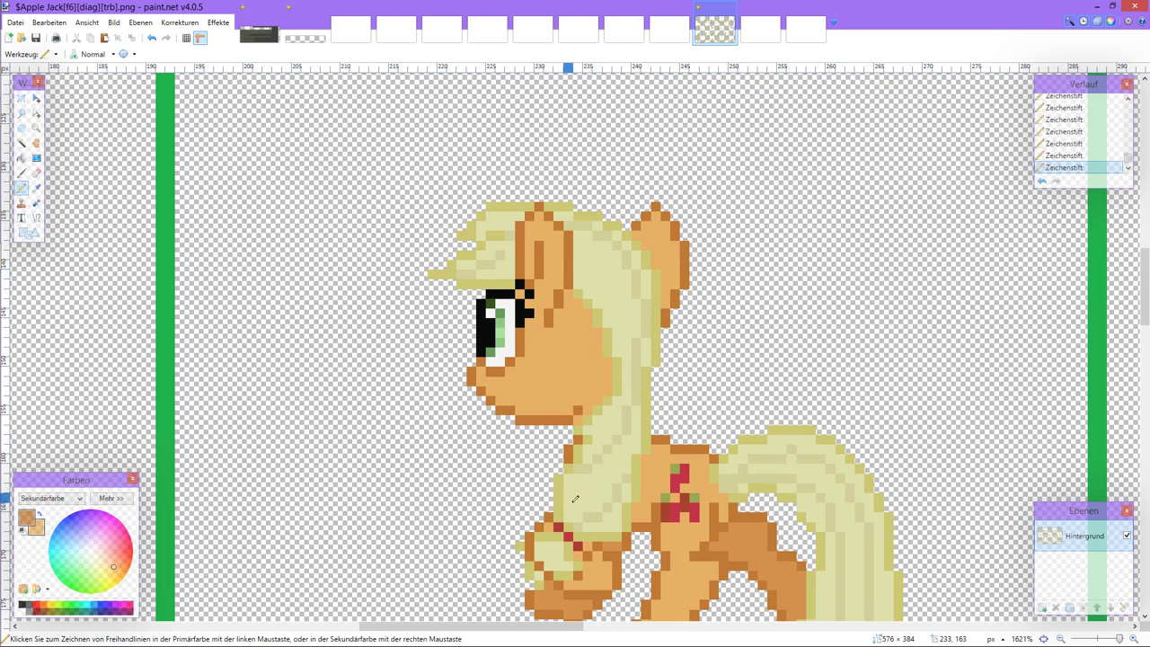
scroll(571, 476, "down", 1)
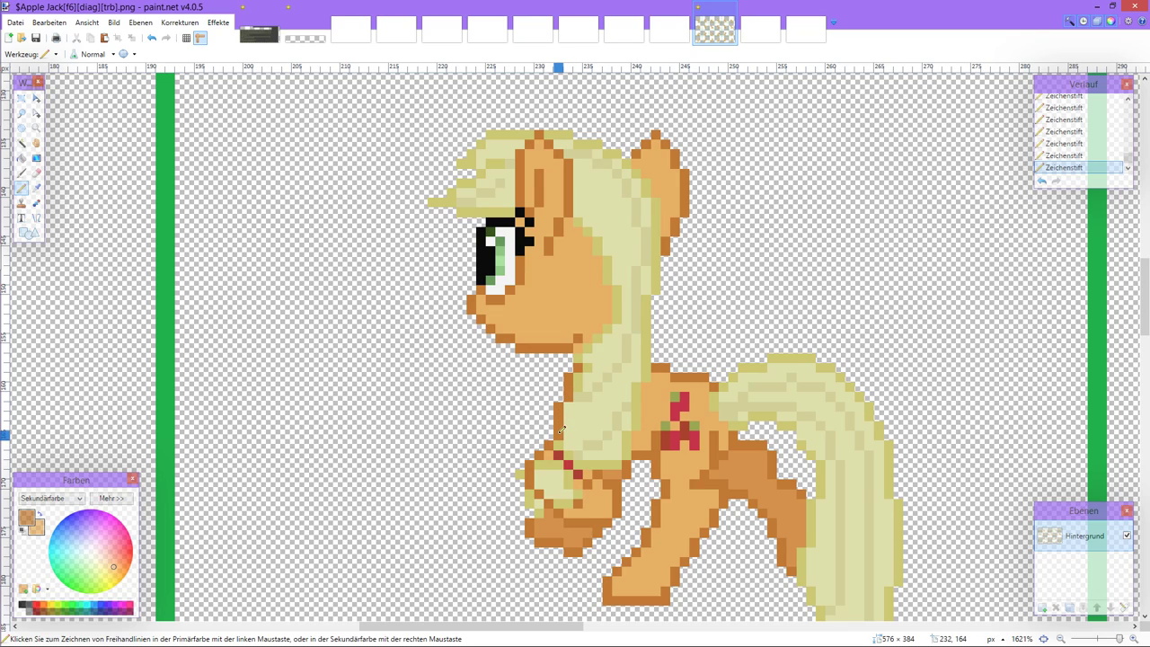
Step: Draw the third pony's belly and upper foreleg outline in dark orange, comparing the last pixel by undoing and redoing it
key("ctrl+z")
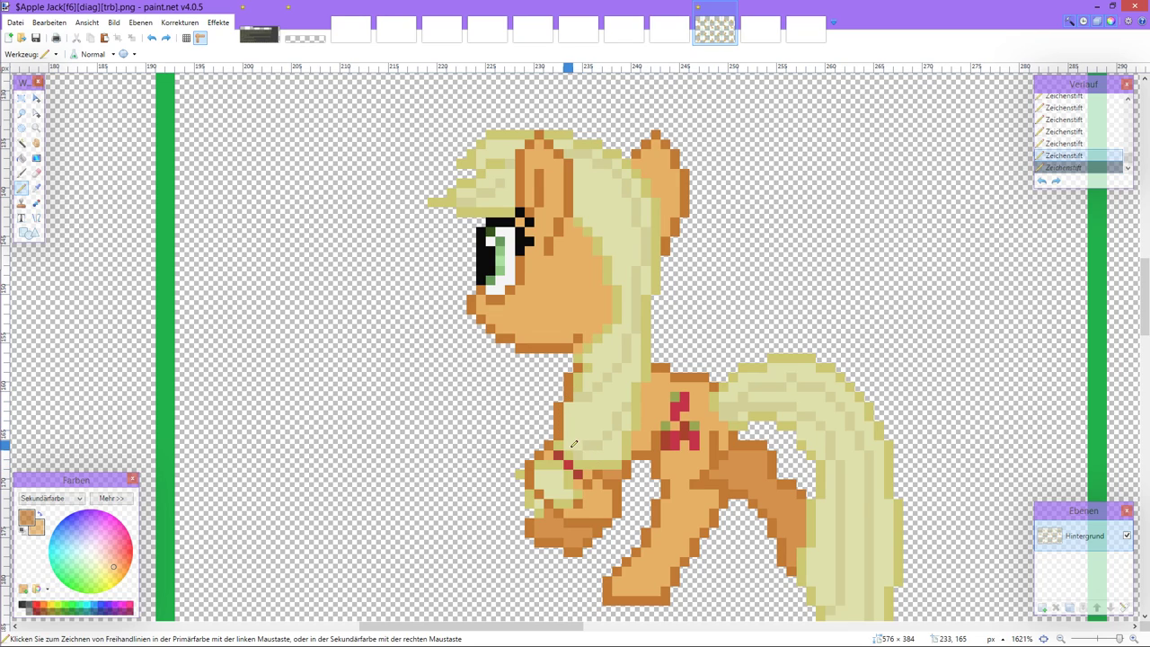
scroll(604, 456, "down", 3)
scroll(605, 460, "up", 4)
key("ctrl+y")
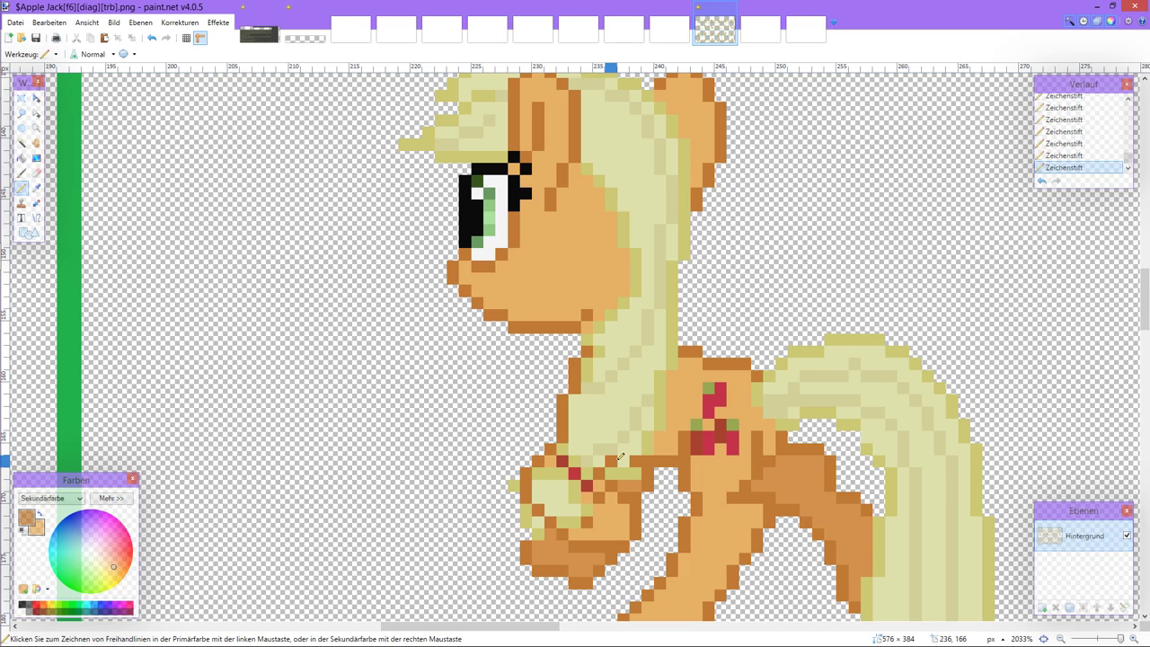
scroll(620, 456, "down", 4)
scroll(604, 458, "up", 1)
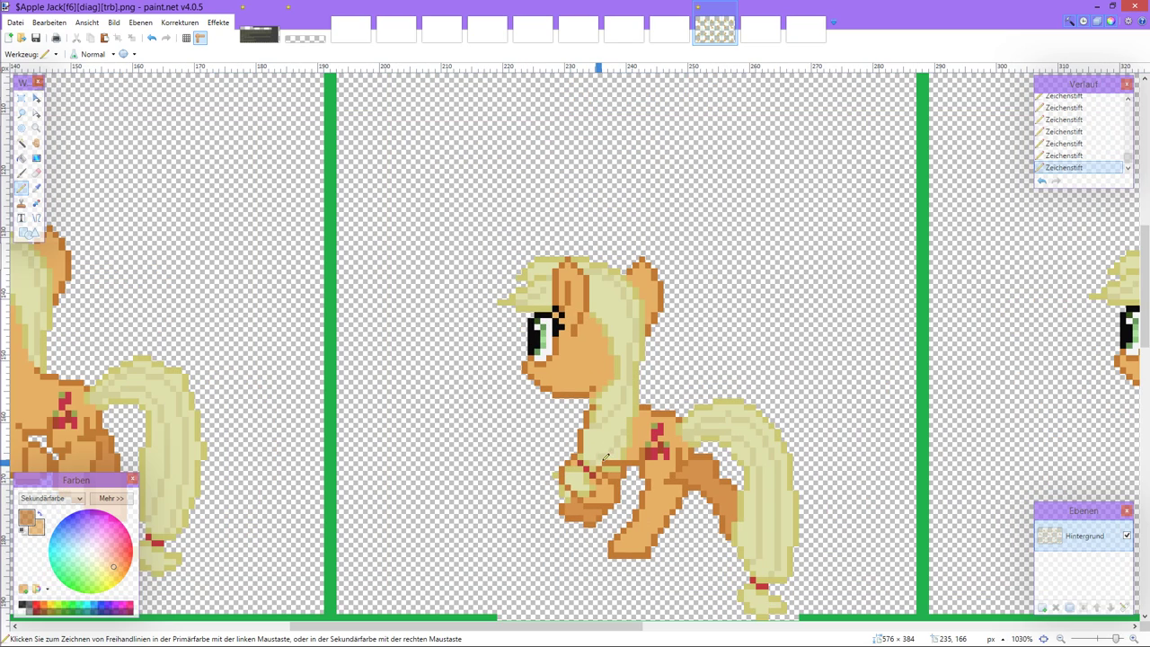
scroll(622, 453, "down", 2)
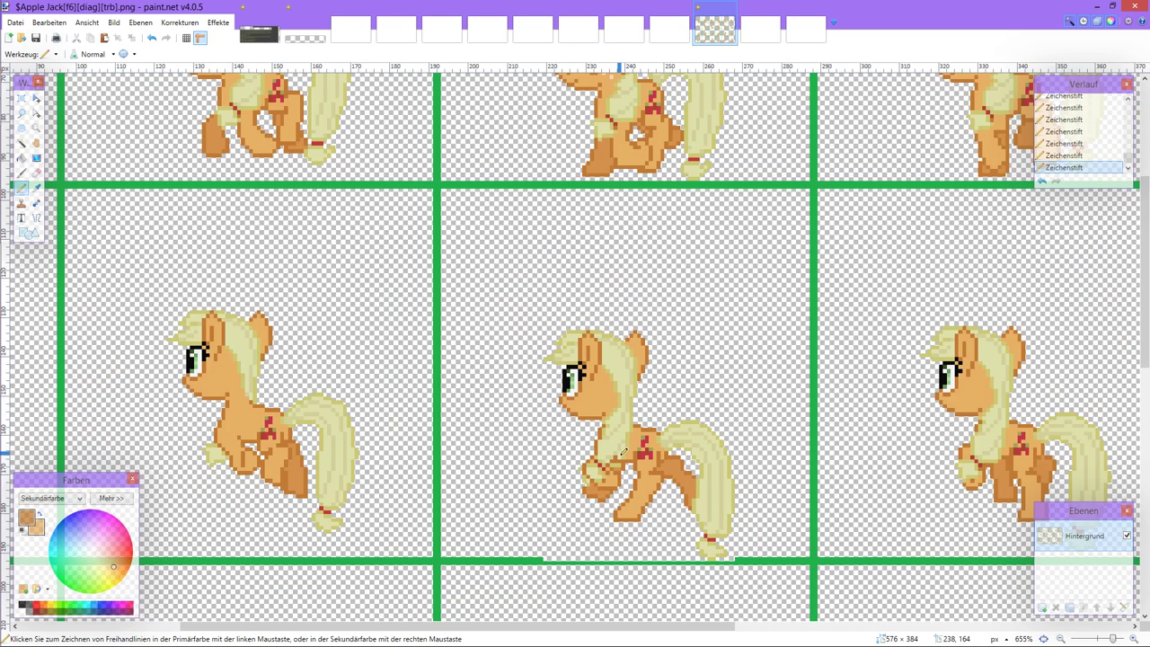
scroll(625, 452, "up", 3)
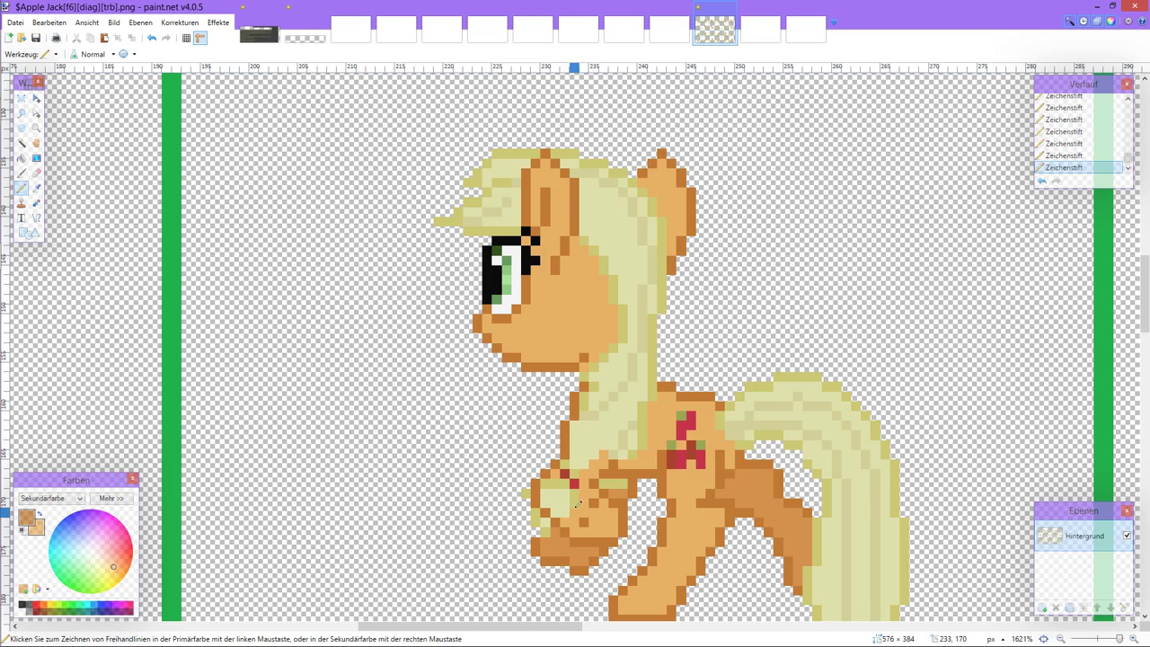
Step: Cover the third pony's front mane and hair tie with light orange coat colour, and outline the back of its neck
left_click_drag(583, 506, 550, 490)
left_click_drag(550, 482, 568, 462)
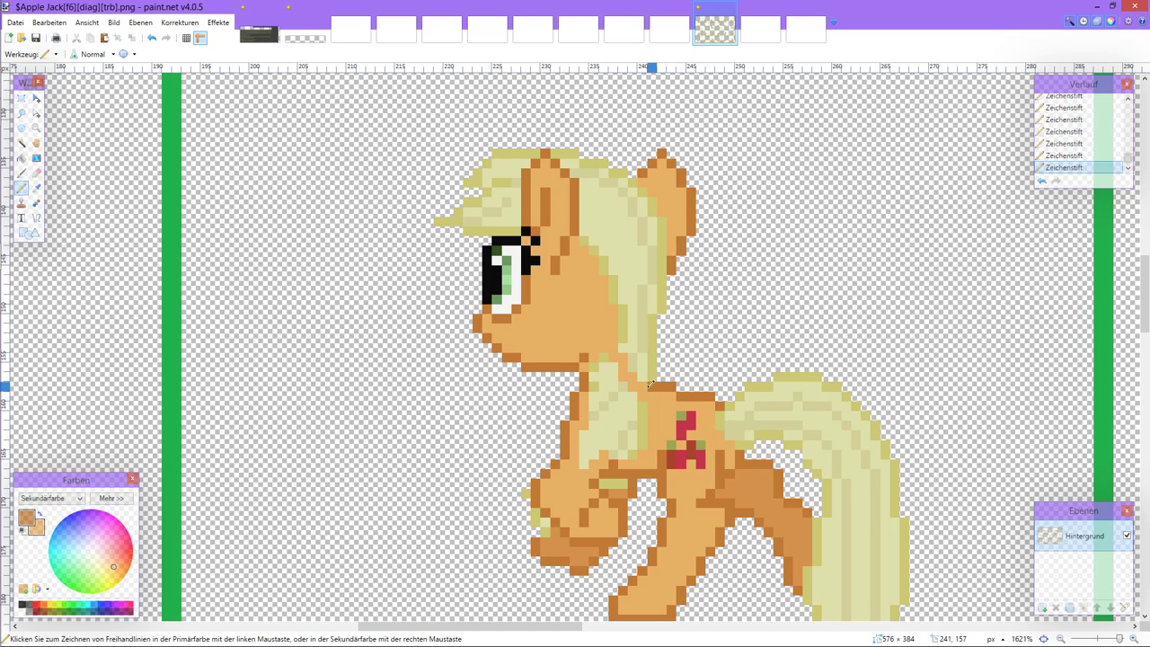
mouse_move(604, 352)
left_mouse_down()
mouse_move(601, 382)
mouse_move(630, 392)
mouse_move(614, 385)
mouse_move(625, 384)
mouse_move(594, 394)
mouse_move(600, 405)
mouse_move(638, 405)
mouse_move(601, 411)
mouse_move(639, 417)
mouse_move(595, 426)
mouse_move(641, 432)
mouse_move(636, 444)
mouse_move(590, 461)
left_mouse_up()
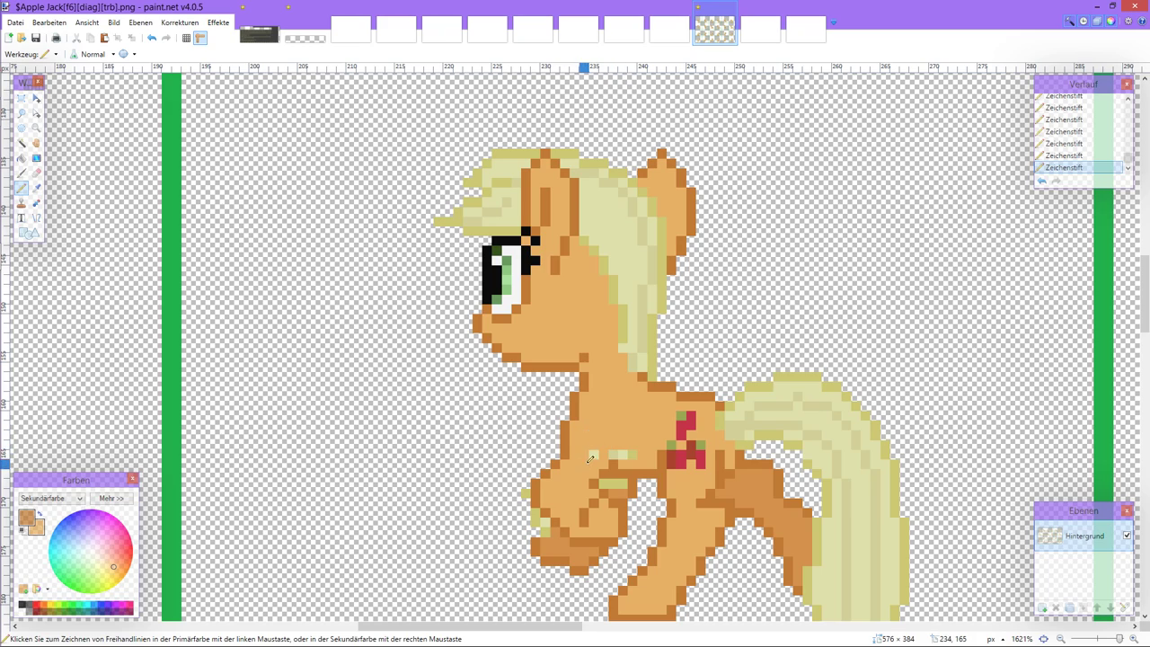
Step: Compare the third pony's redrawn neck and chest with the neighbouring sprites, checking the last pixel by undoing and redoing it
scroll(616, 449, "down", 3, "ctrl")
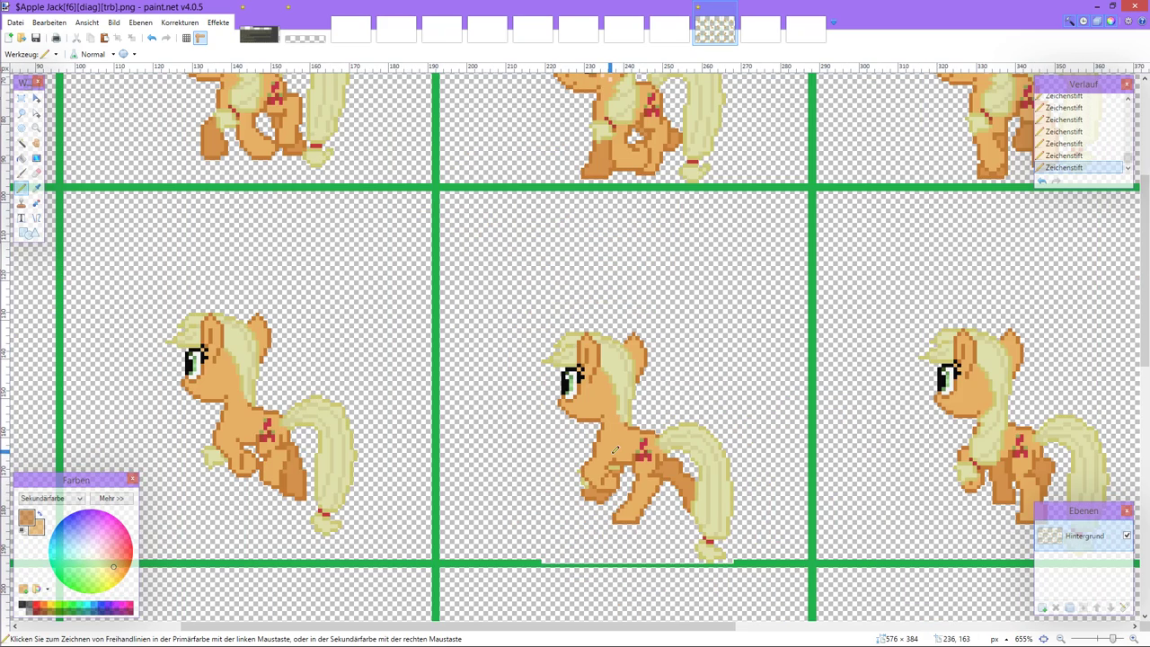
scroll(616, 450, "down", 2, "ctrl")
scroll(616, 449, "down", 1, "ctrl")
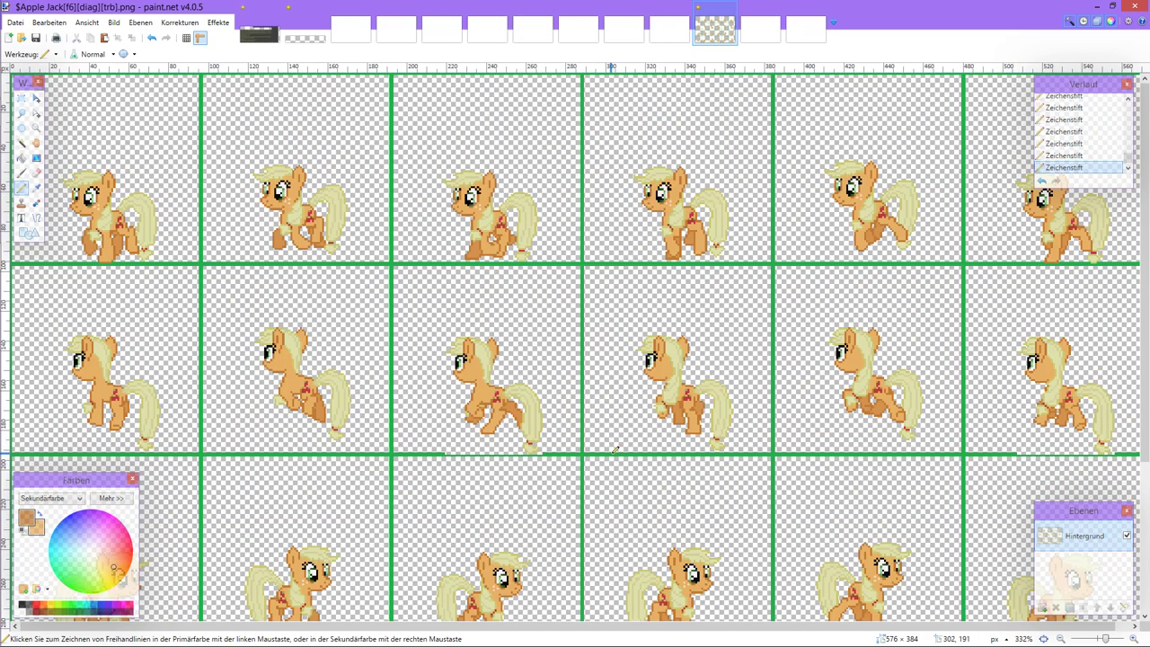
scroll(616, 449, "up", 5, "ctrl")
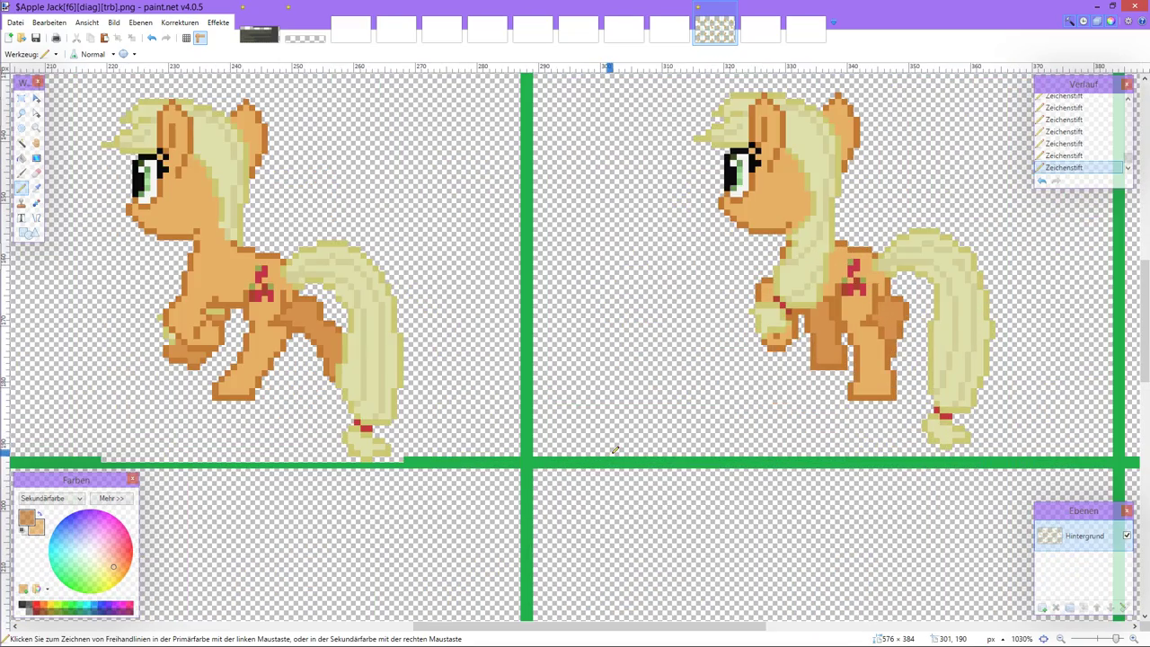
scroll(614, 451, "down", 3, "ctrl")
scroll(580, 453, "up", 2, "ctrl")
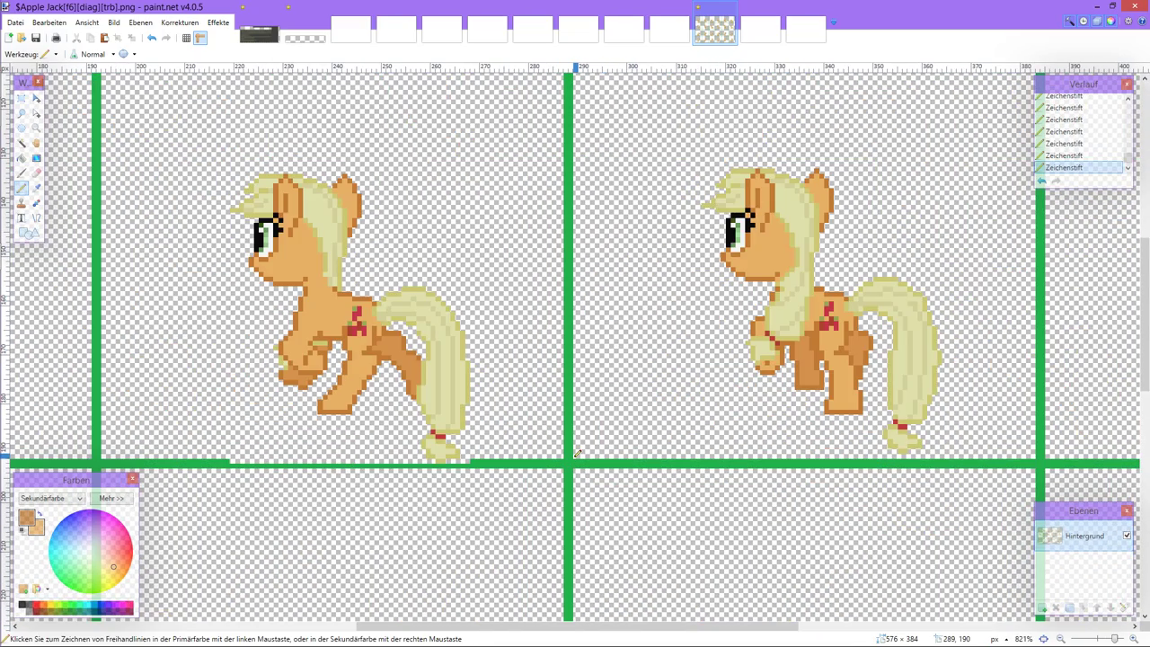
scroll(578, 454, "down", 2, "ctrl")
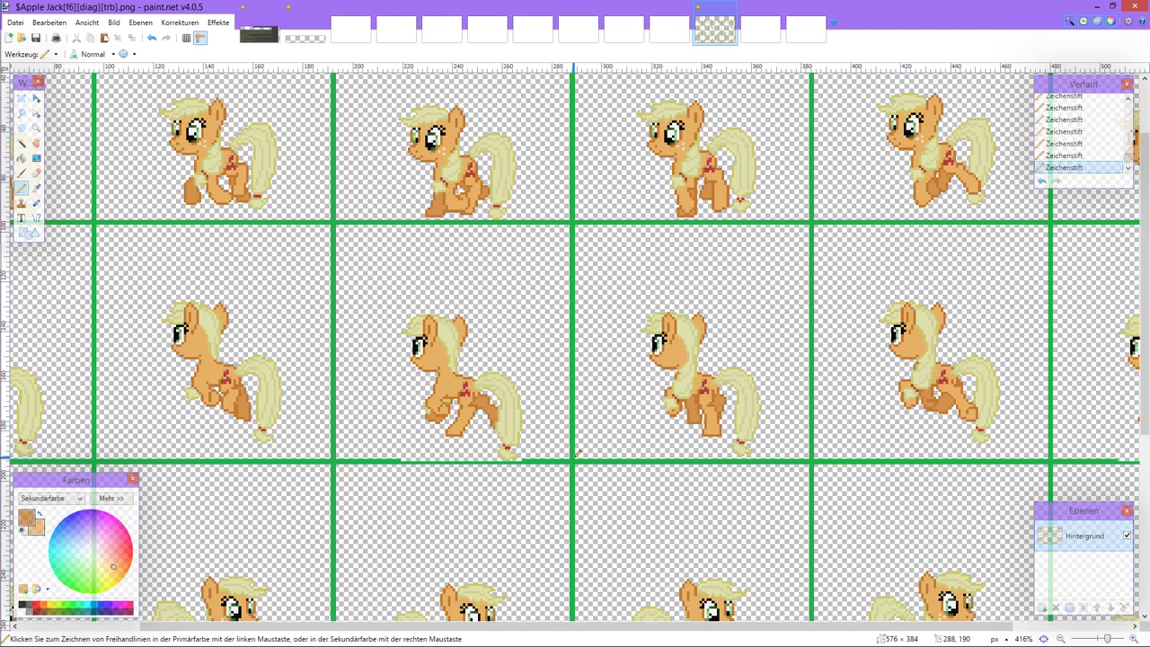
scroll(577, 454, "up", 3, "ctrl")
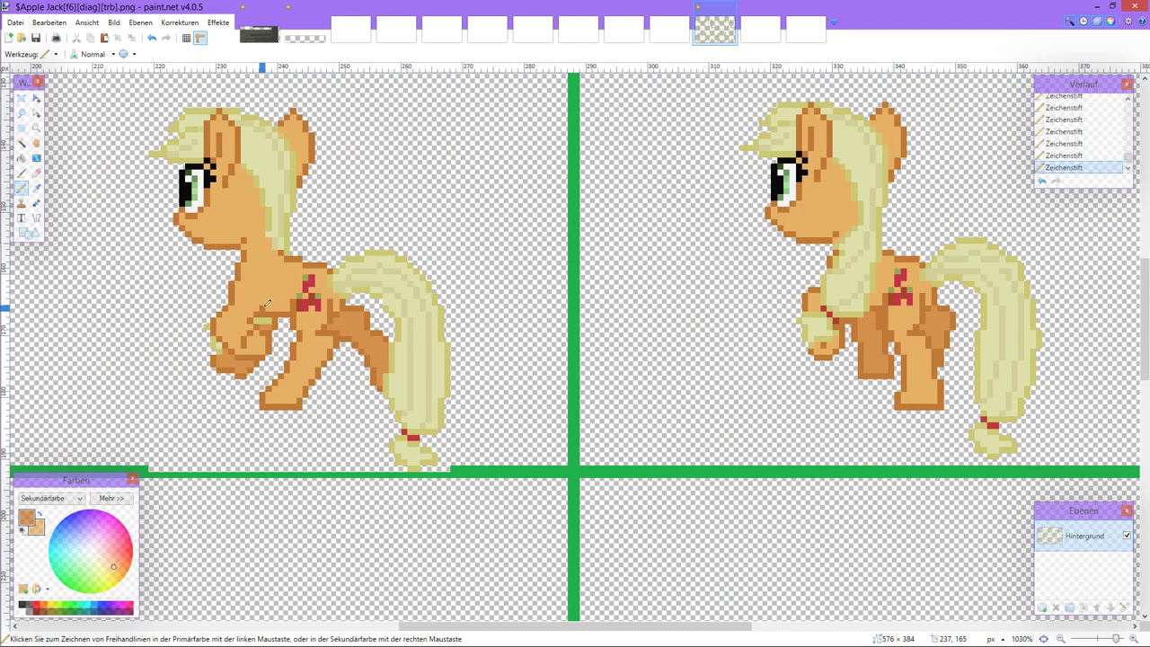
scroll(271, 300, "down", 3, "ctrl")
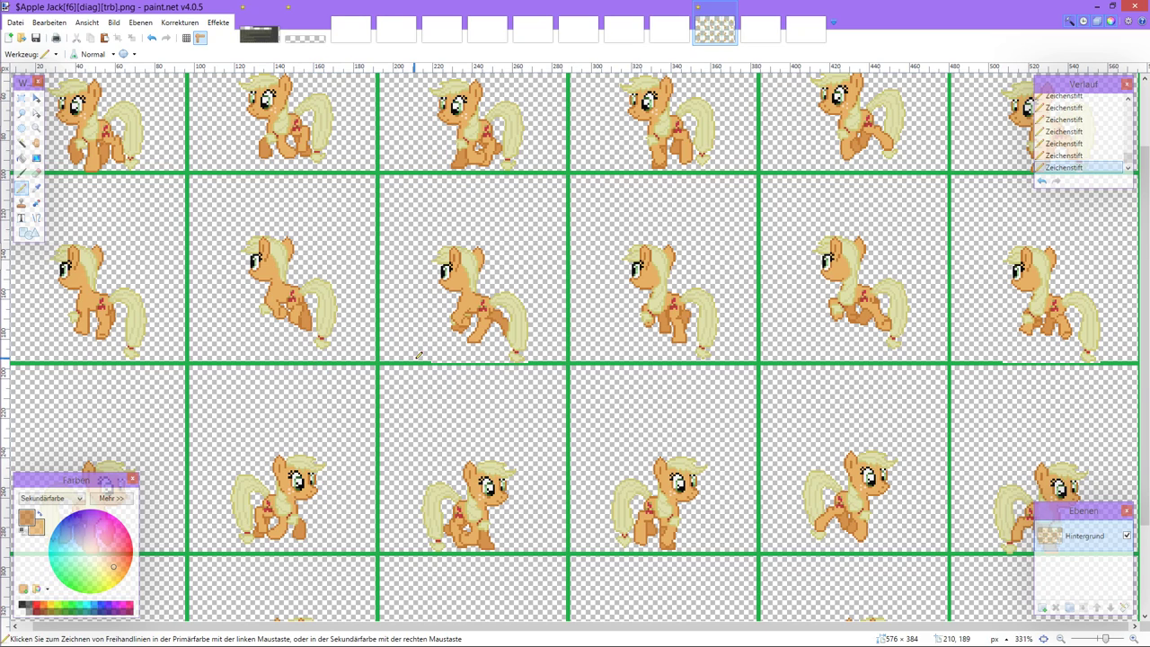
scroll(419, 356, "up", 3, "ctrl")
scroll(470, 334, "up", 2, "ctrl")
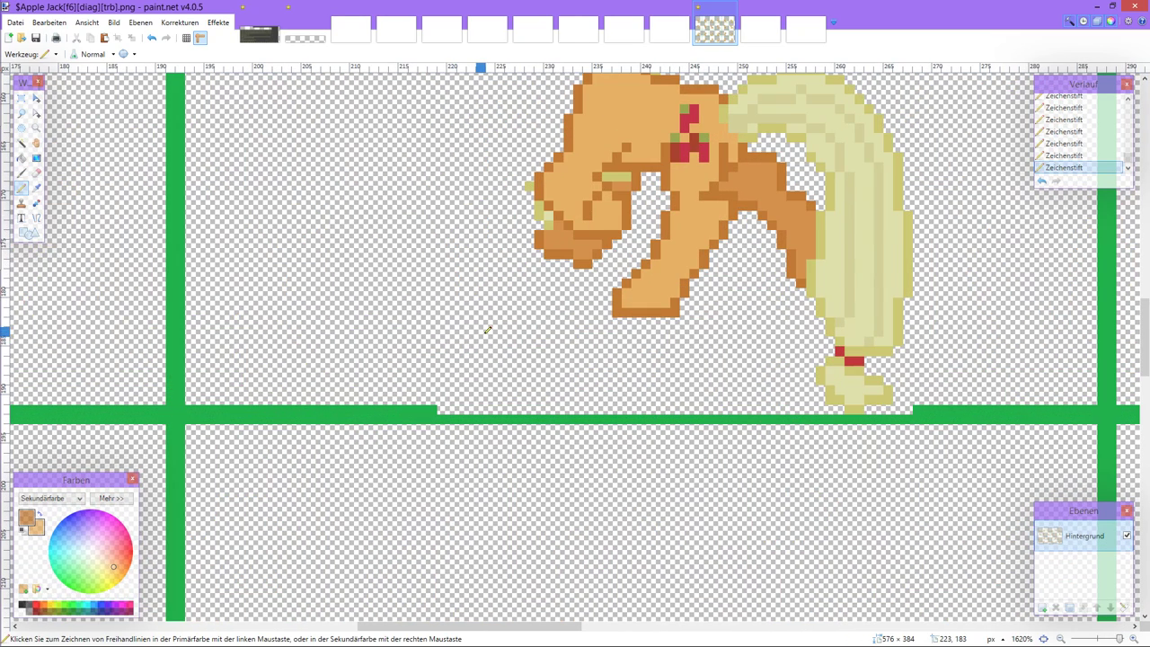
scroll(597, 185, "down", 2, "ctrl")
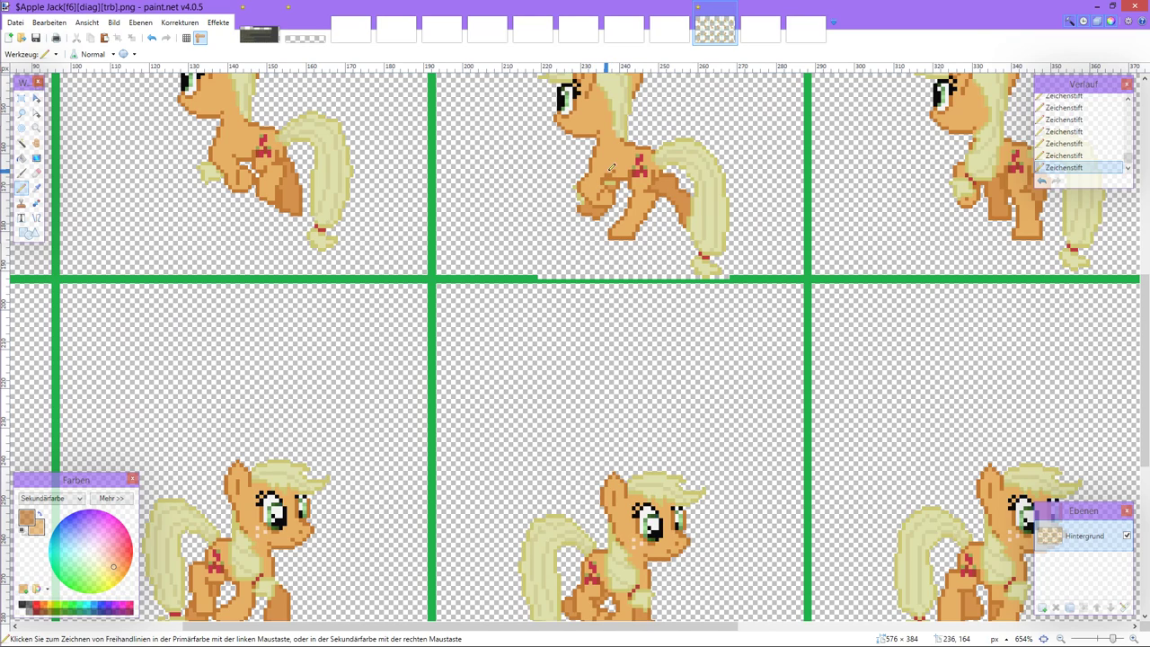
key("ctrl+z")
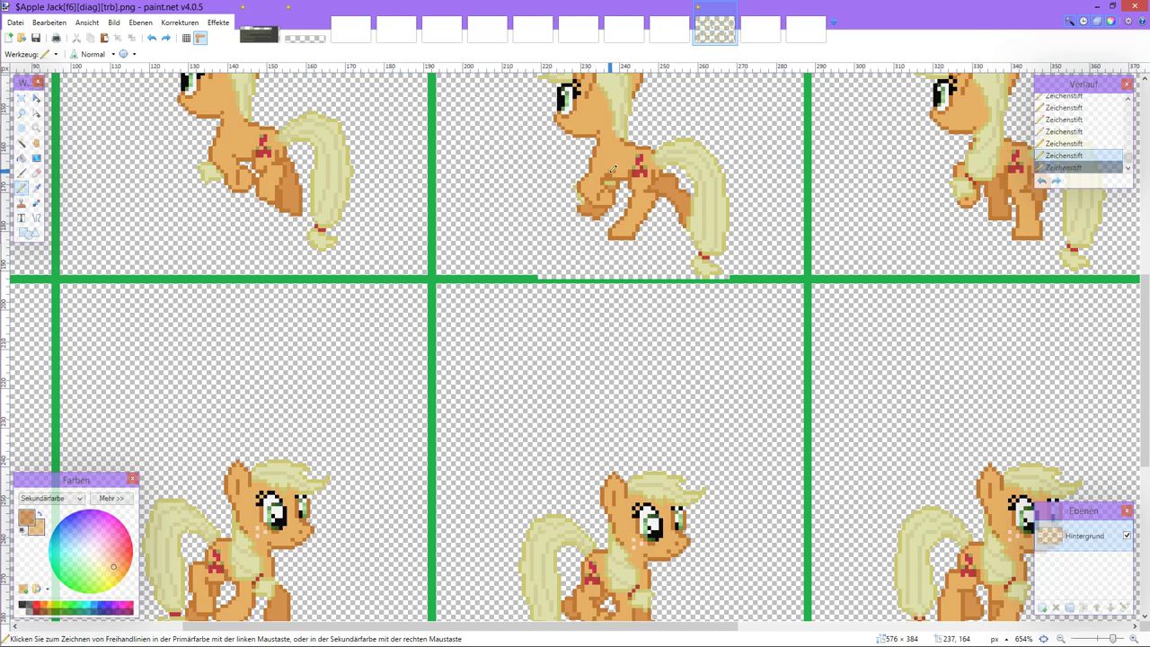
key("ctrl+y")
scroll(621, 206, "down", 3, "ctrl")
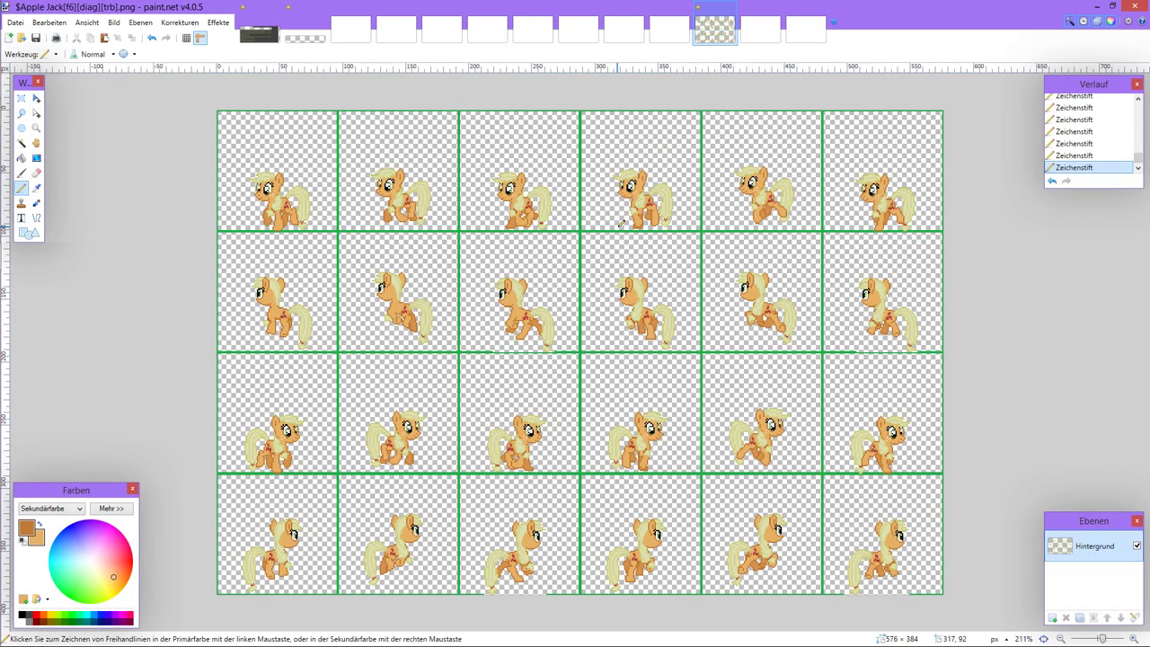
scroll(682, 281, "up", 2, "ctrl")
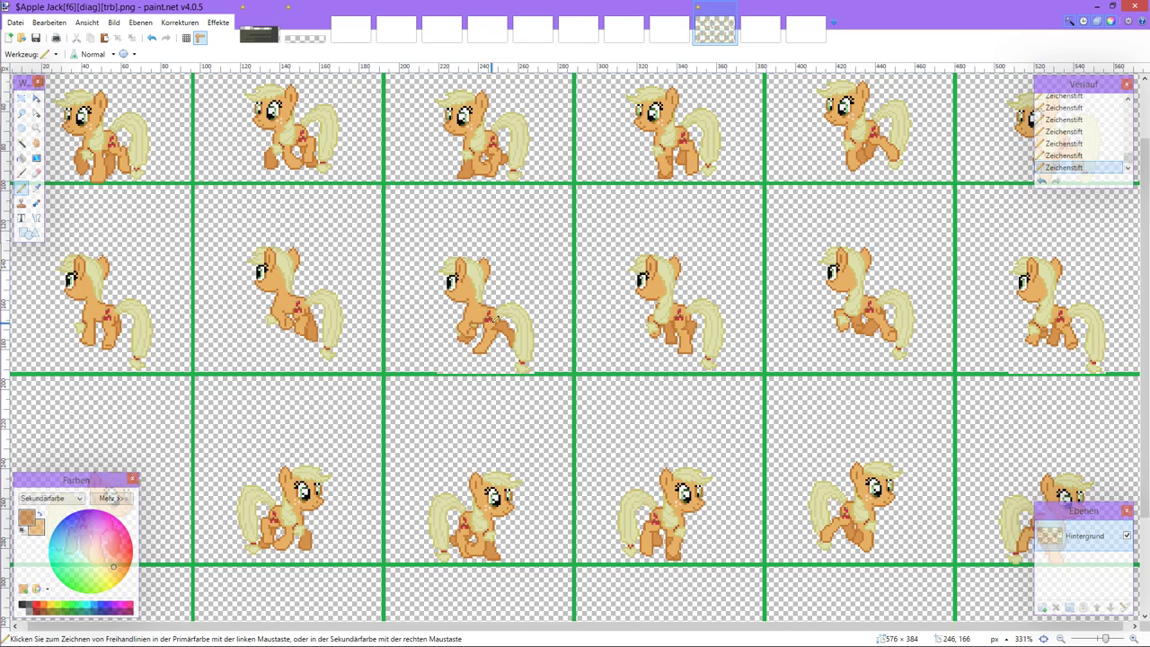
Step: Reshape the third pony's chest outline into a smoother diagonal from the throat to the raised foreleg
scroll(495, 317, "up", 6, "ctrl")
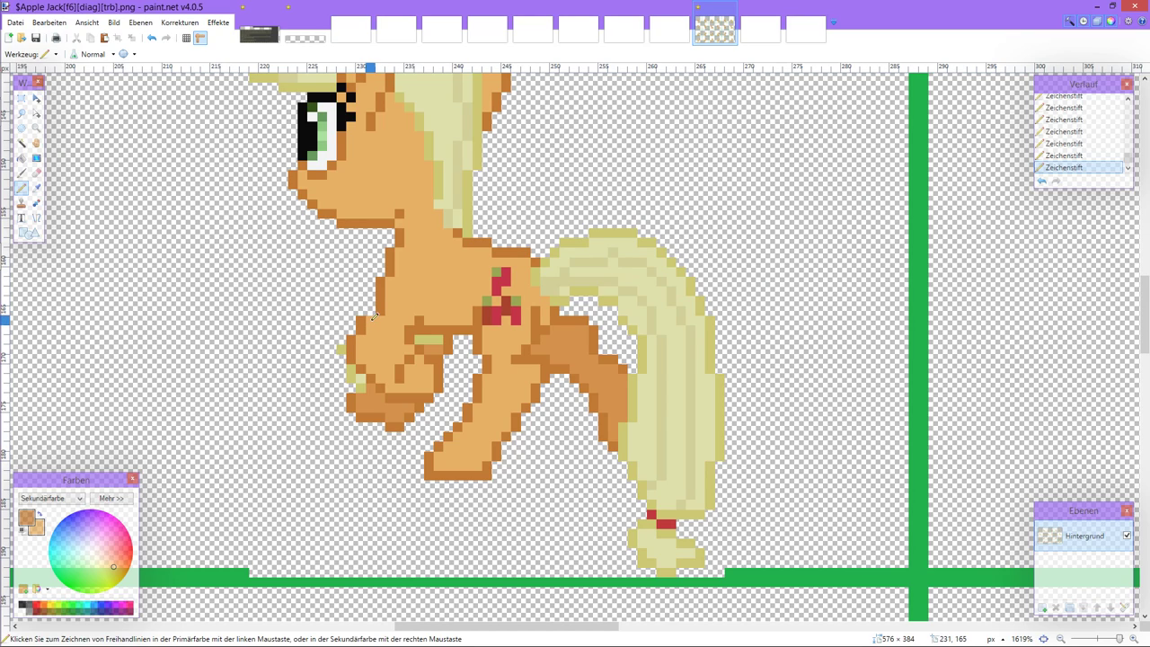
scroll(379, 299, "down", 2)
scroll(379, 300, "down", 2)
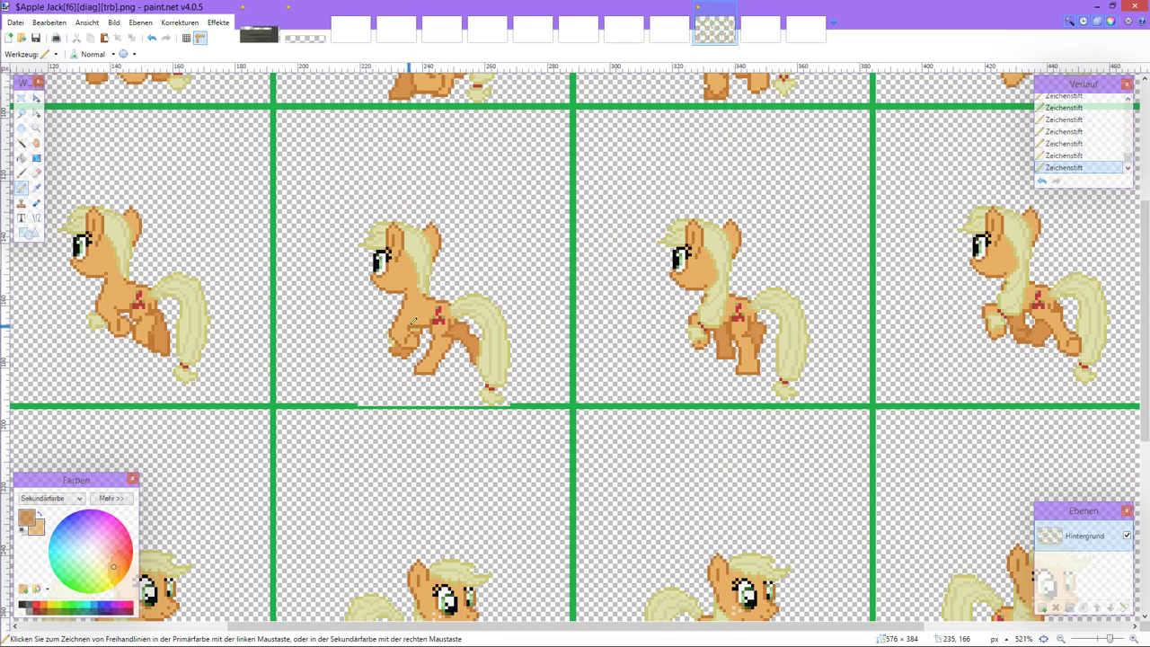
scroll(416, 322, "up", 2)
scroll(413, 329, "up", 2)
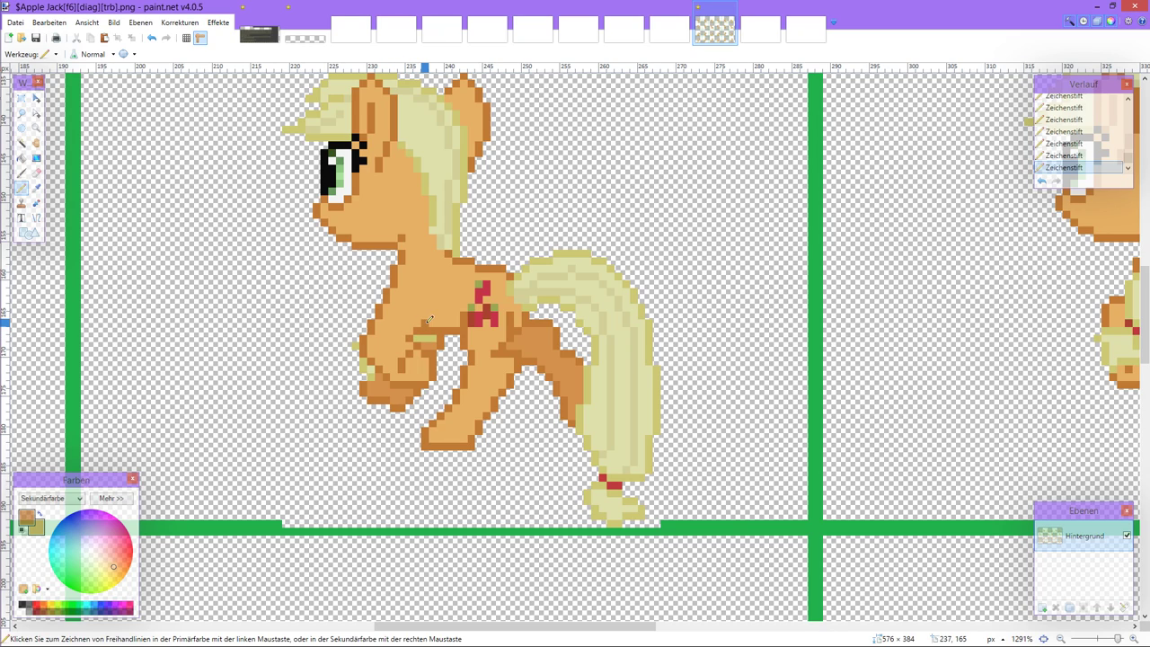
Step: Undo the last five pencil edits on the third pony's chest and foreleg, and restore one of them
key("ctrl+z")
scroll(435, 314, "down", 4)
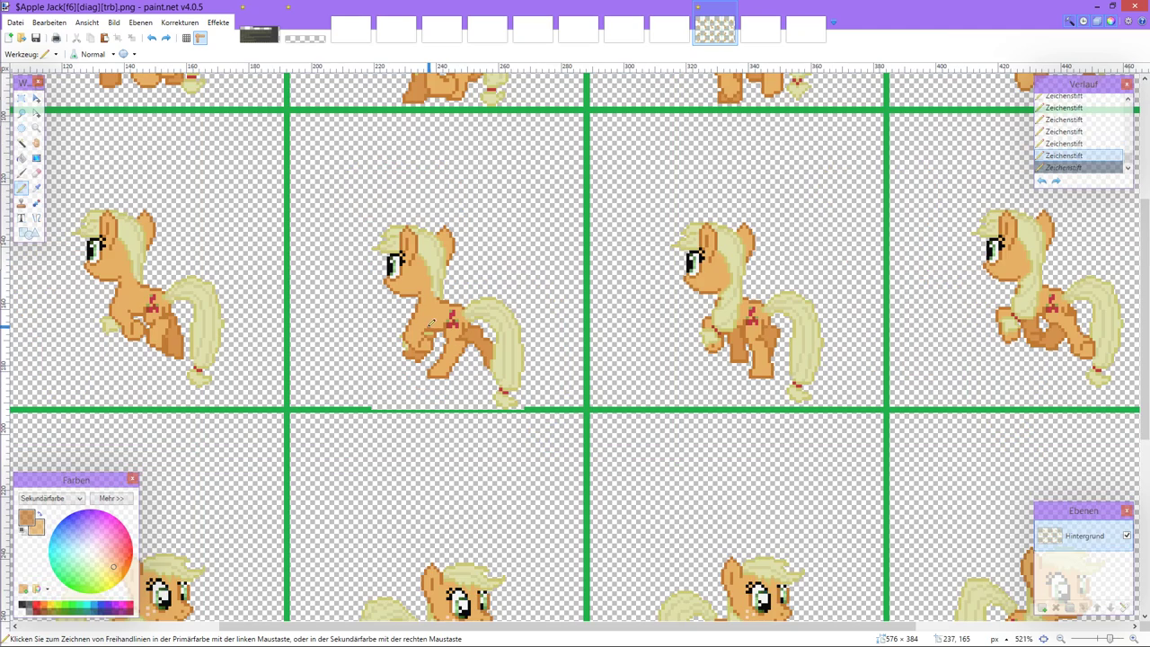
key("ctrl+z")
key("ctrl+z")
key("ctrl+z")
key("ctrl+z")
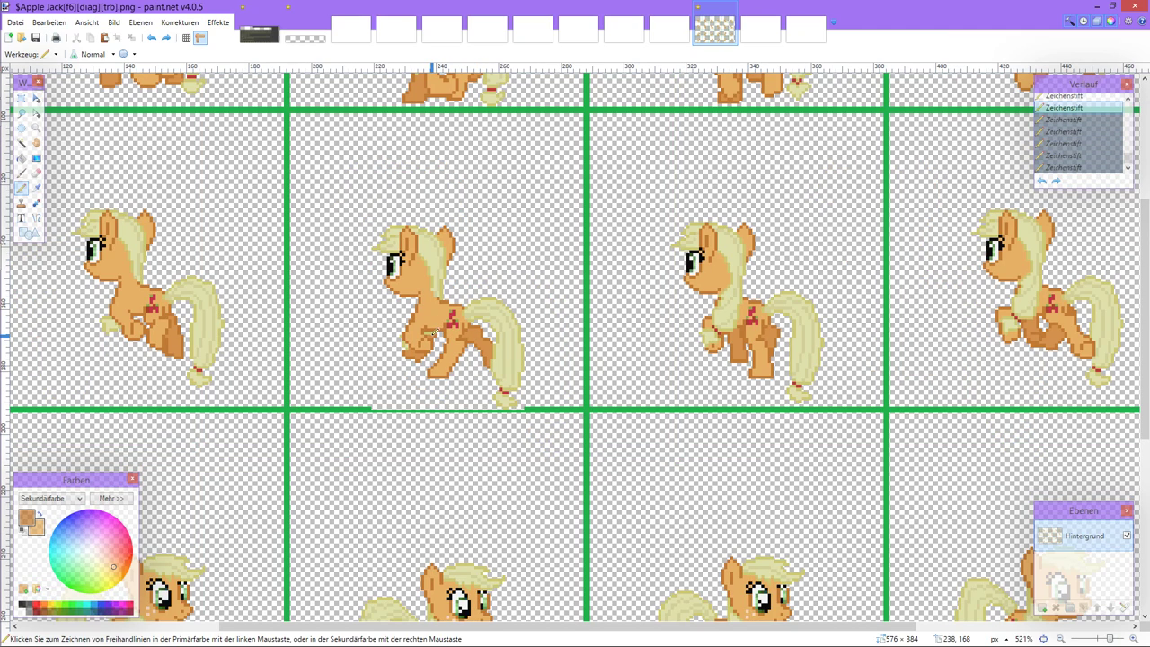
key("ctrl+y")
scroll(435, 333, "down", 2)
scroll(489, 346, "up", 2)
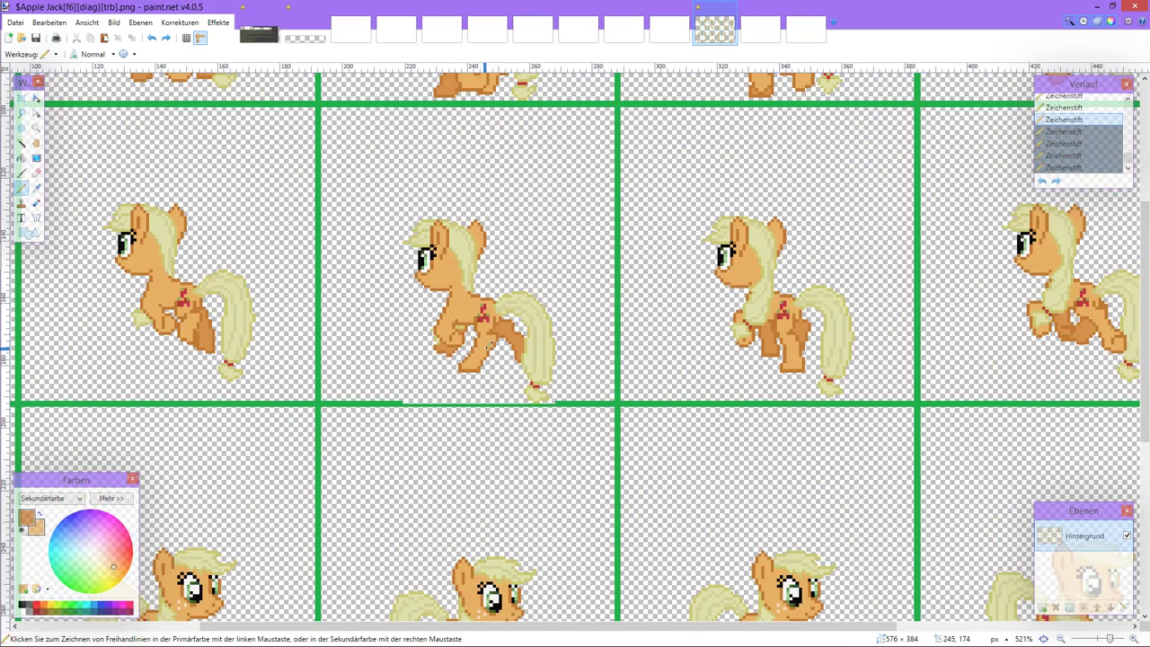
scroll(489, 346, "up", 4)
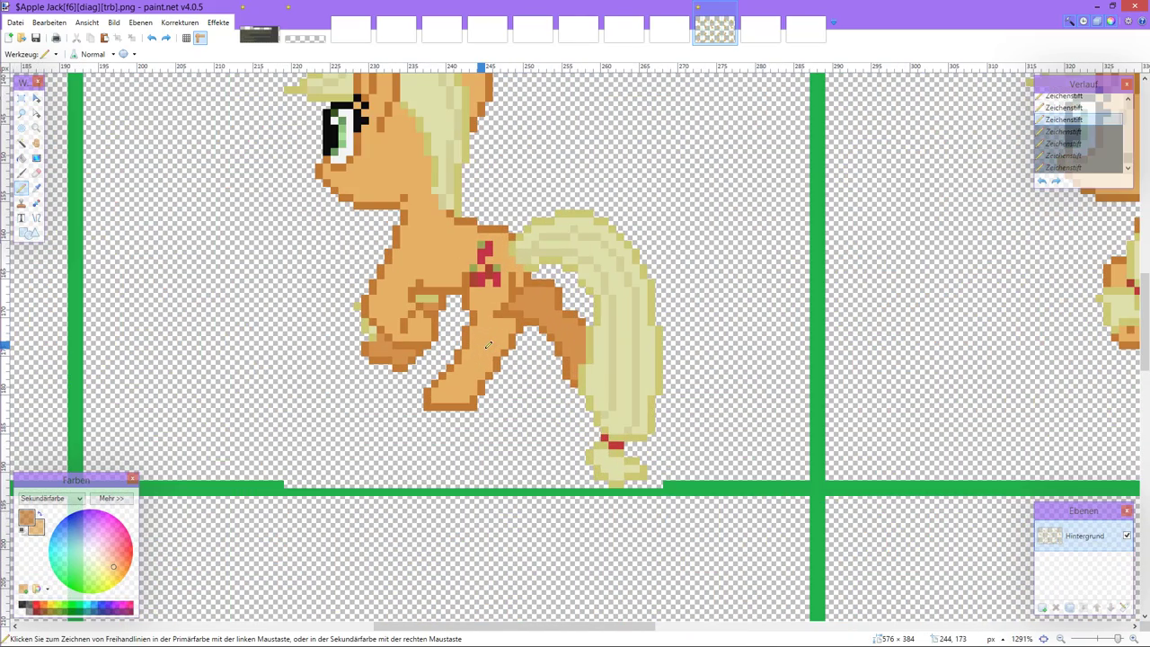
scroll(488, 346, "right", 3)
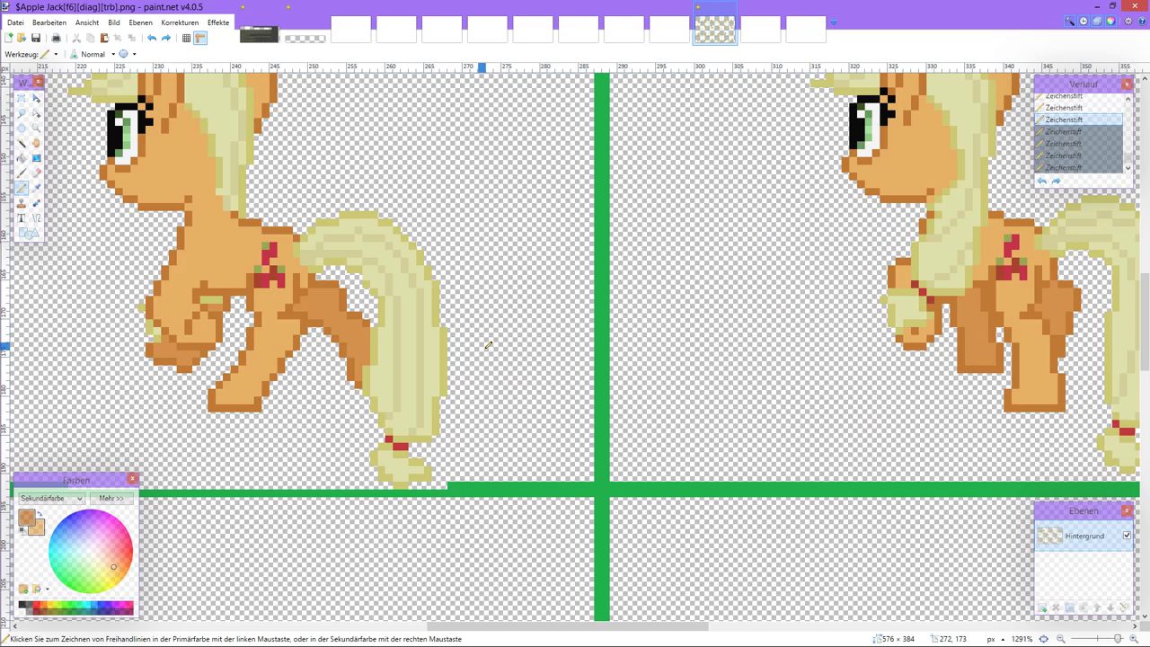
scroll(489, 346, "down", 4)
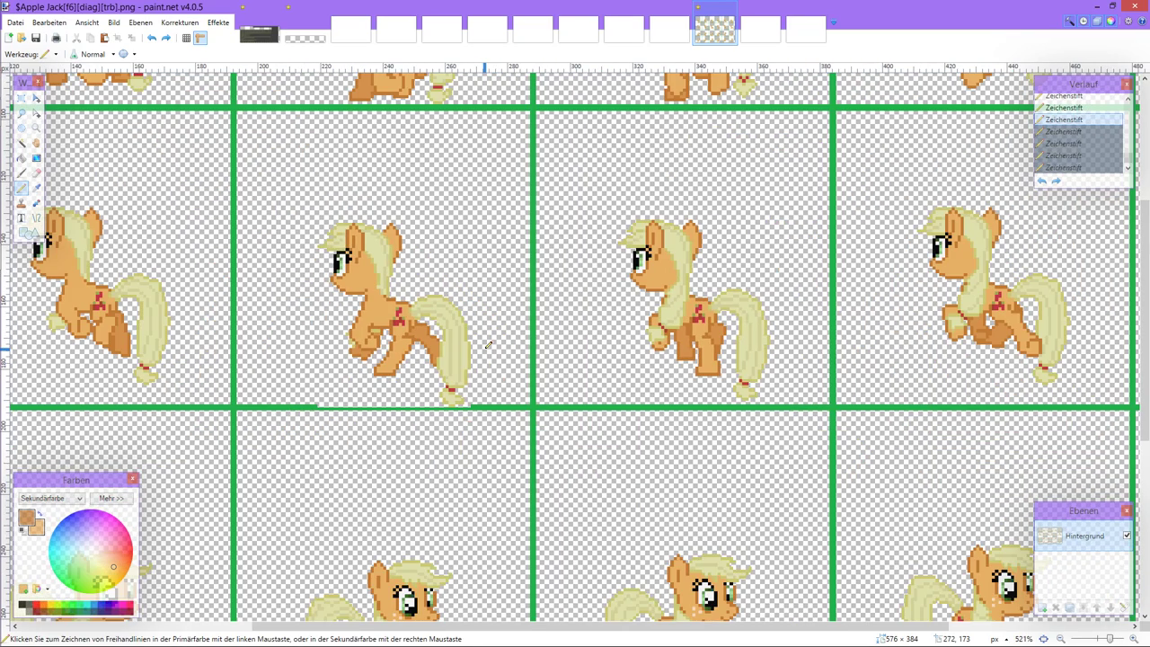
scroll(407, 329, "right", 1)
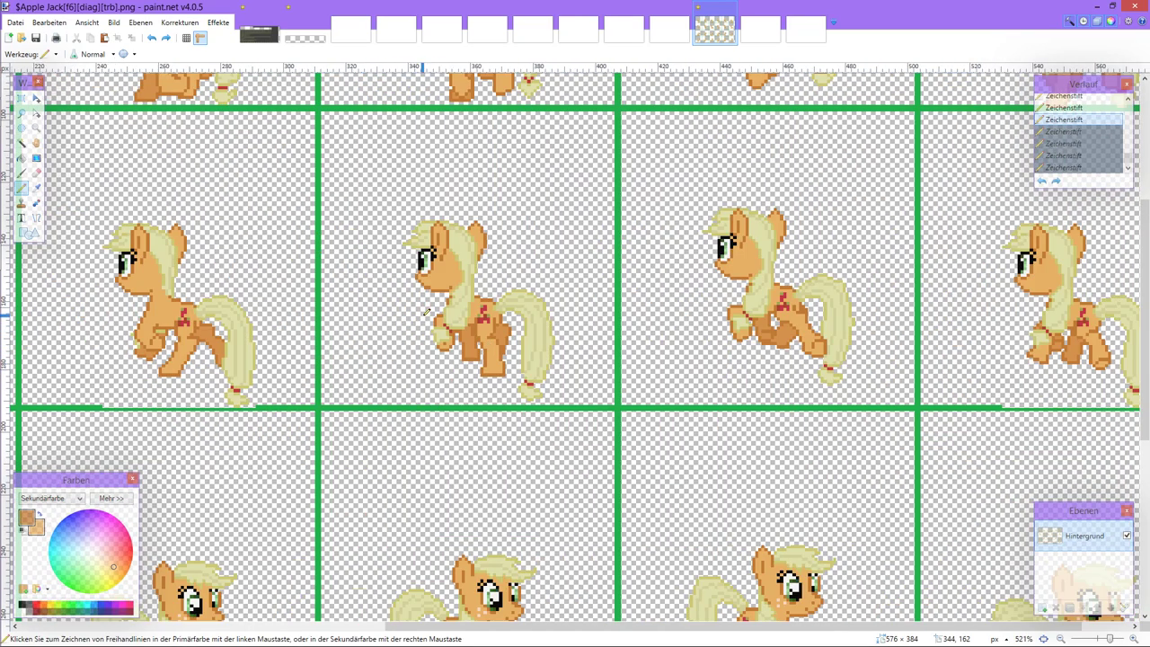
Step: Redo the four undone pencil edits on the third pony's chest and foreleg
scroll(540, 346, "left", 5)
scroll(661, 362, "up", 1)
scroll(662, 362, "up", 2)
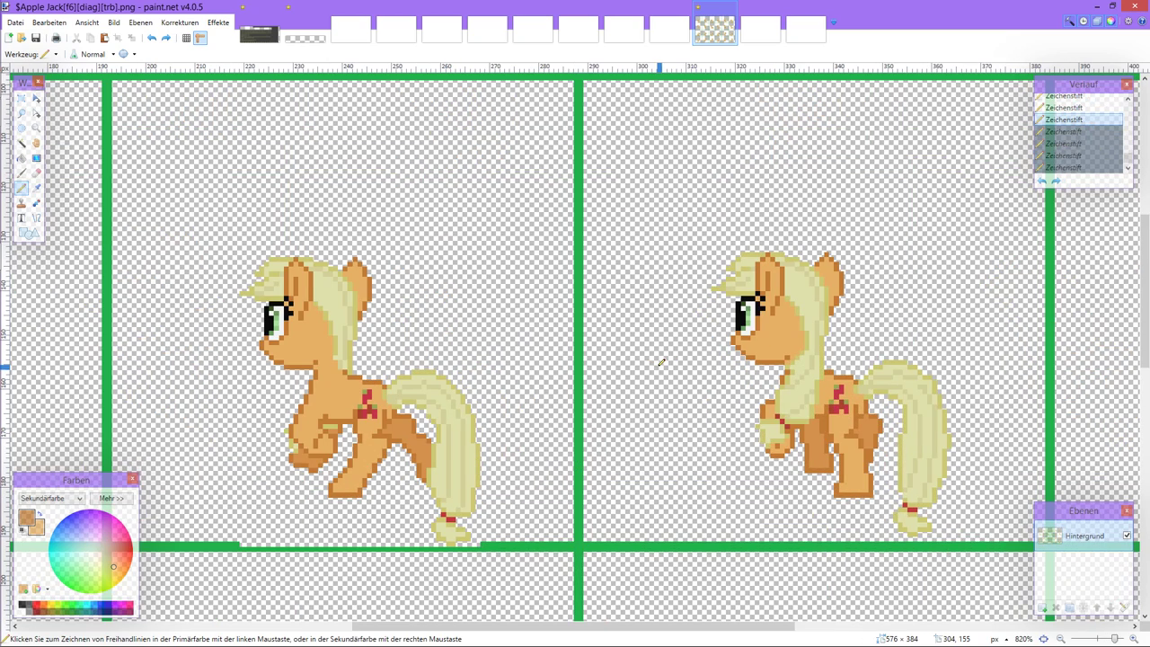
scroll(661, 362, "up", 2)
scroll(661, 362, "right", 3)
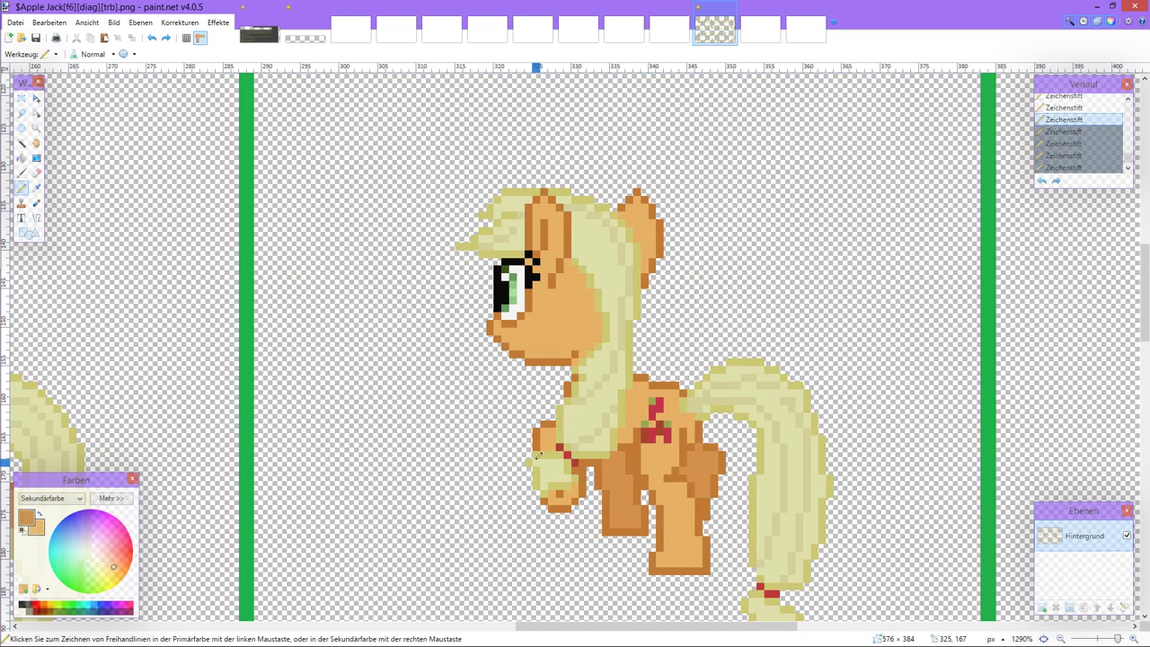
key("ctrl+y")
key("ctrl+y")
key("ctrl+y")
key("ctrl+y")
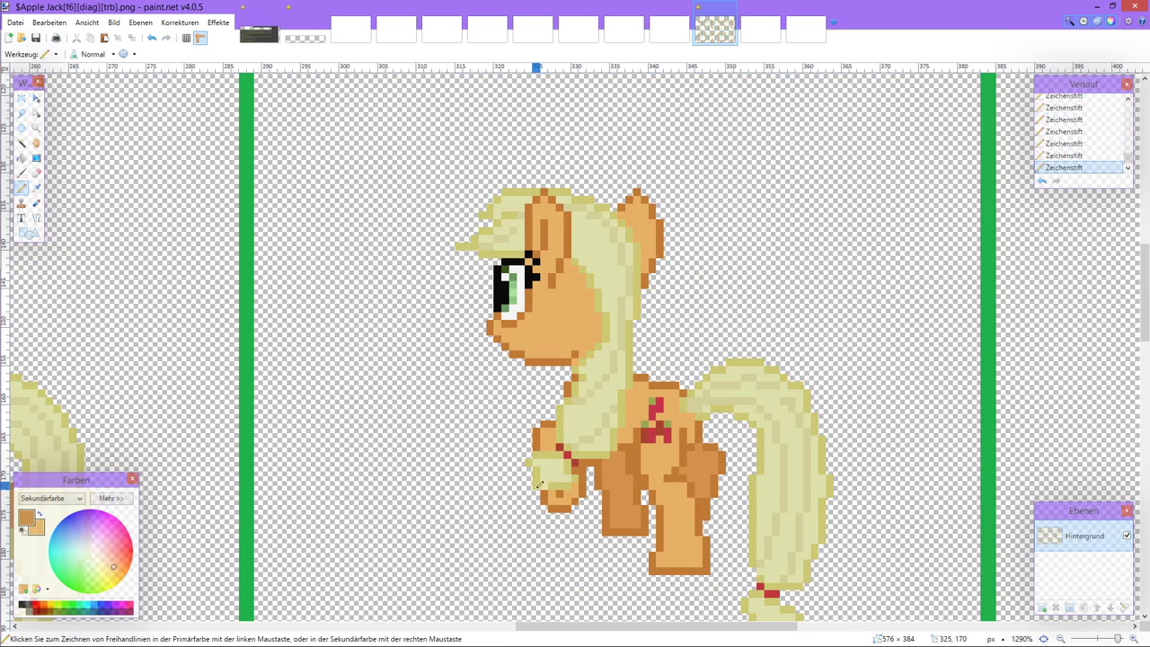
Step: Outline the fourth pony's raised foreleg in dark orange across the tip of its front mane in the second row
left_click_drag(538, 448, 537, 469)
scroll(551, 463, "down", 3)
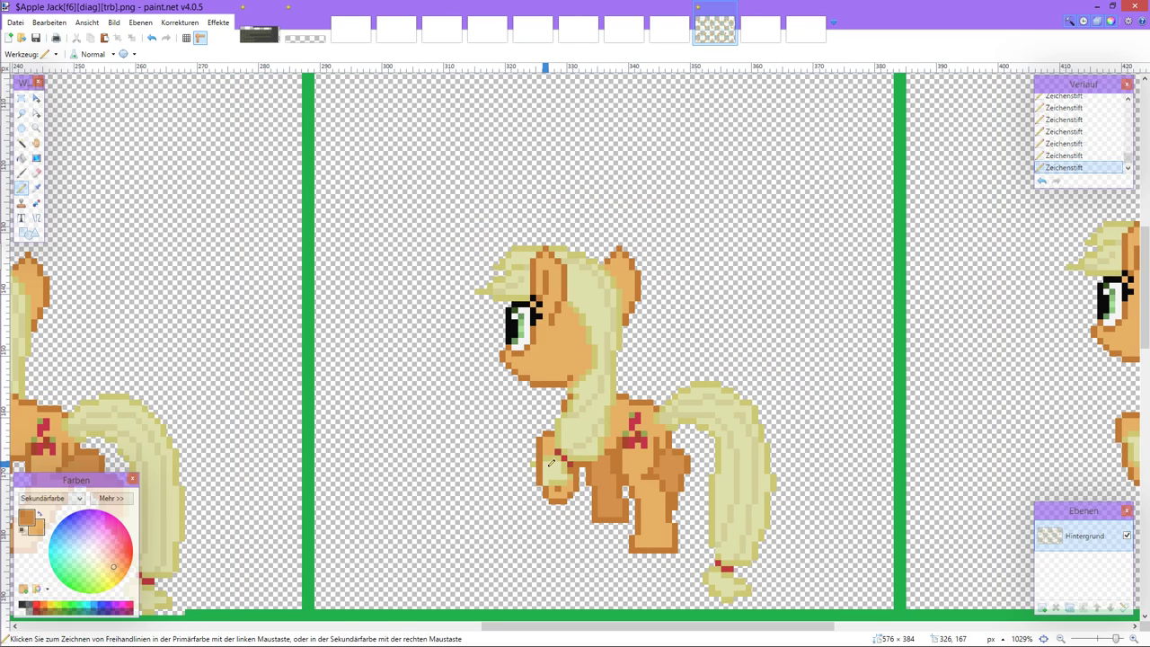
scroll(562, 477, "up", 2)
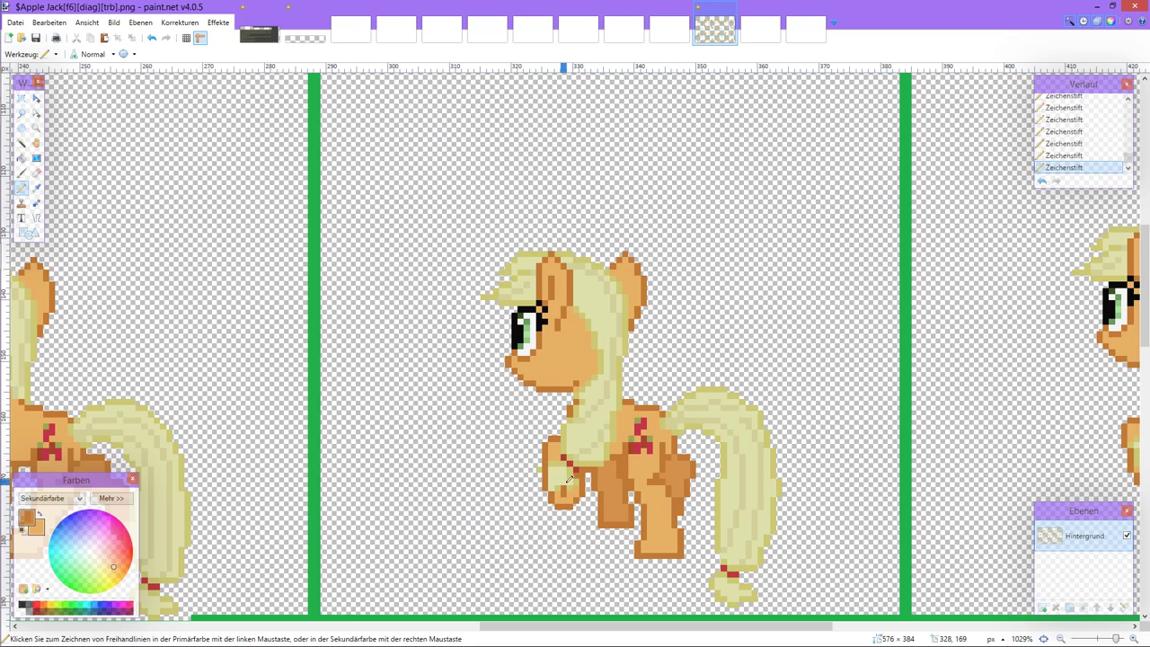
left_click(573, 479)
left_click(586, 462)
scroll(599, 448, "down", 4)
scroll(576, 442, "up", 3)
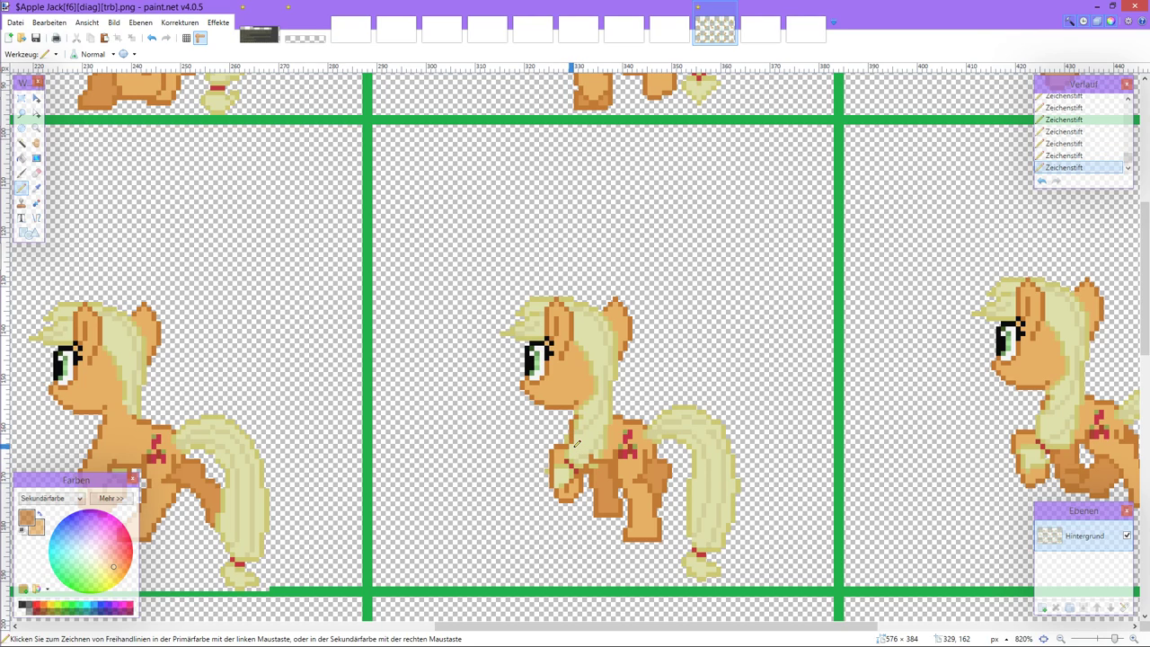
Step: Undo the last five pencil edits on the fourth pony, and try one chest outline pixel by undoing and redoing it
key("ctrl+z")
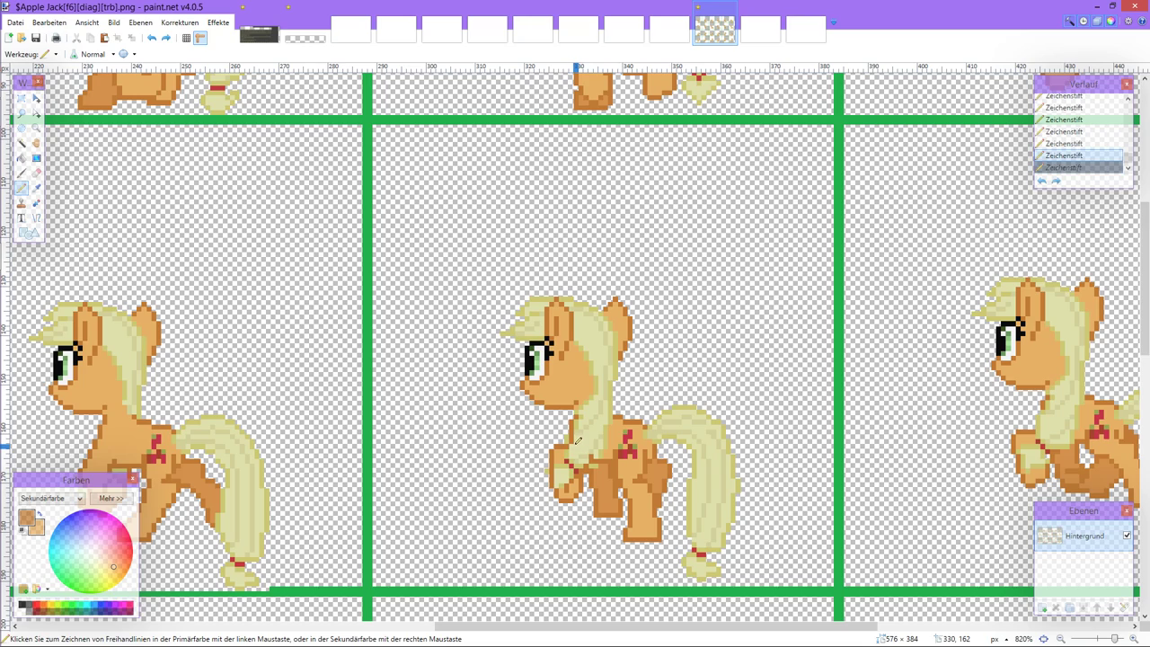
key("ctrl+z")
key("ctrl+z")
key("ctrl+z")
key("ctrl+z")
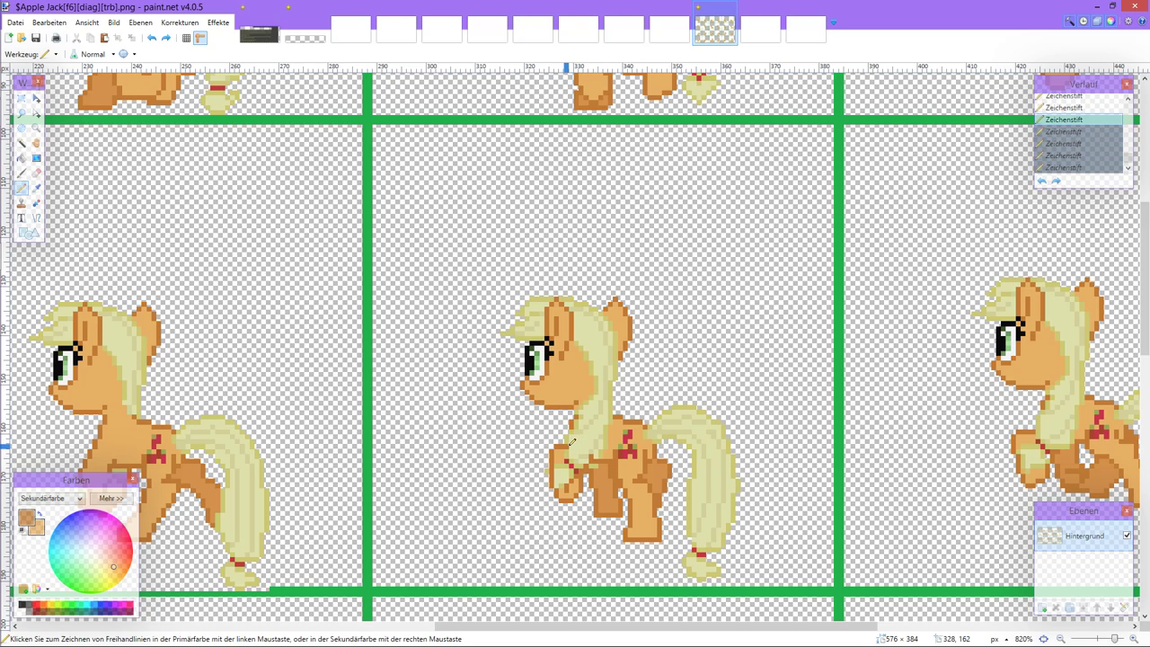
left_click(568, 439)
key("ctrl+z")
key("ctrl+y")
key("ctrl+z")
key("ctrl+y")
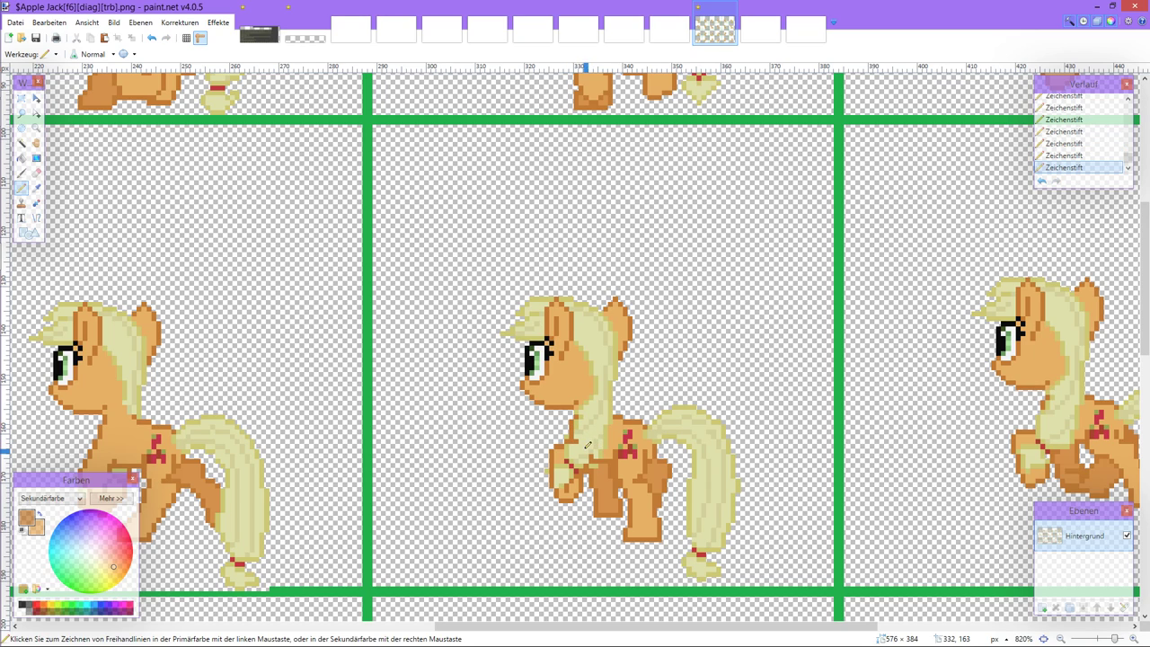
Step: Cover the mane tip and hair tie on the fourth pony's raised foreleg with light orange, completing the leg's dark outline
scroll(588, 444, "up", 3)
mouse_move(564, 450)
left_mouse_down()
mouse_move(594, 465)
mouse_move(563, 470)
mouse_move(595, 472)
mouse_move(542, 492)
left_mouse_up()
left_click_drag(545, 515, 563, 494)
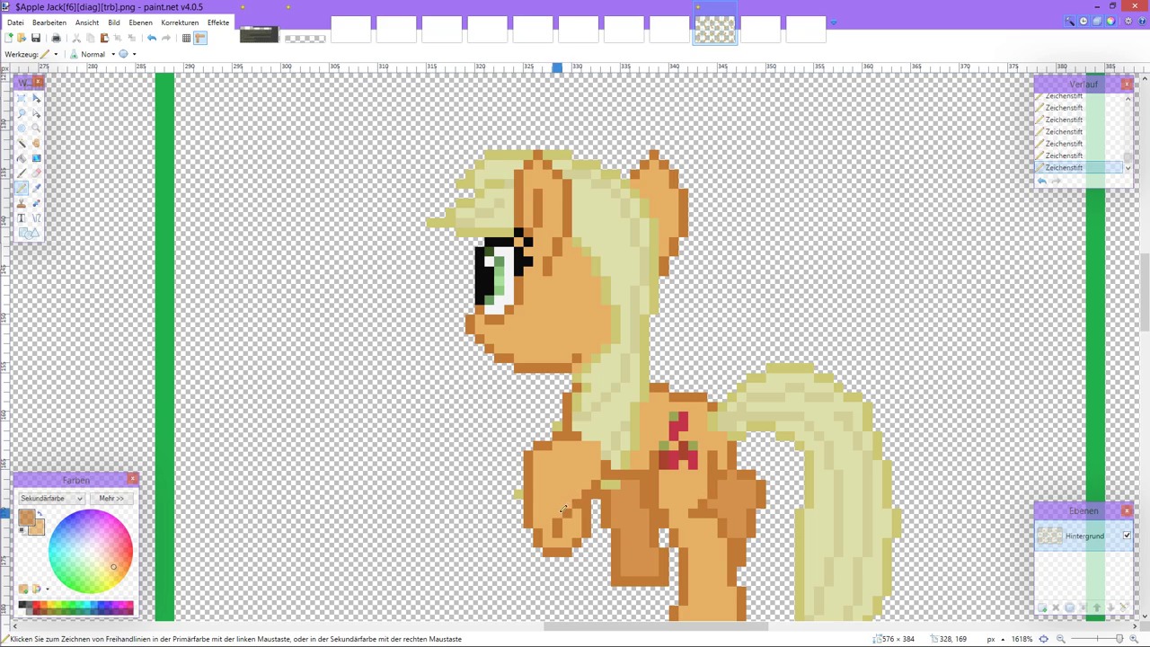
left_click(567, 502)
Step: Paint light orange coat colour over the rest of the front mane on the fourth pony's neck and chest
scroll(561, 501, "down", 5)
scroll(550, 485, "up", 2)
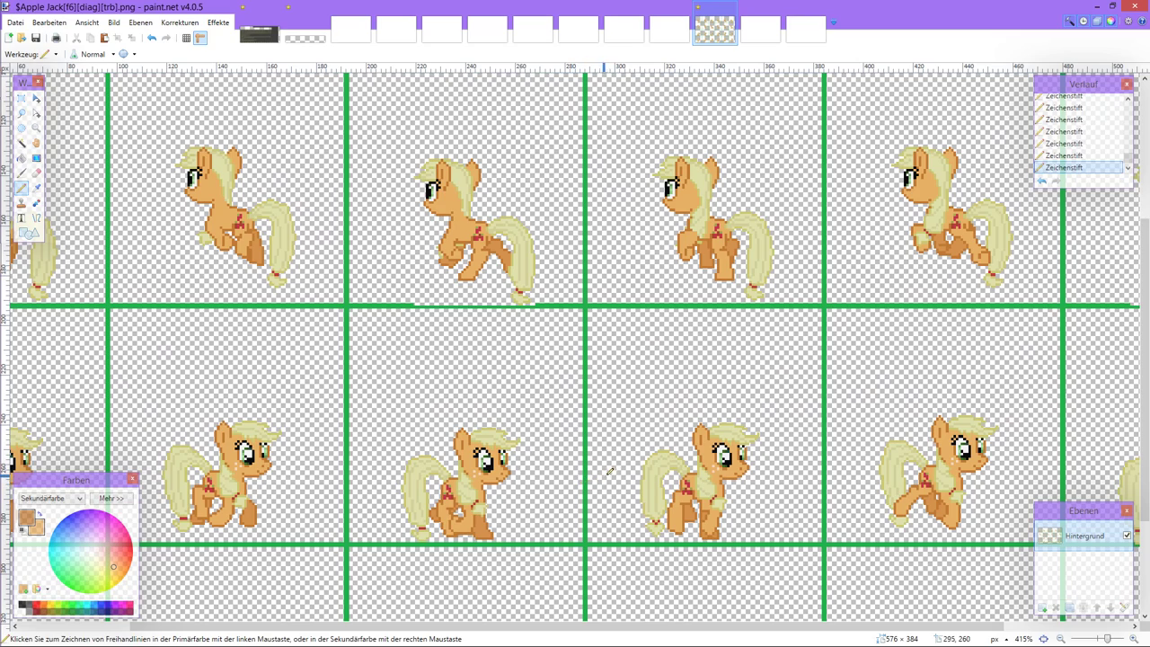
scroll(620, 430, "up", 2)
scroll(620, 430, "up", 4)
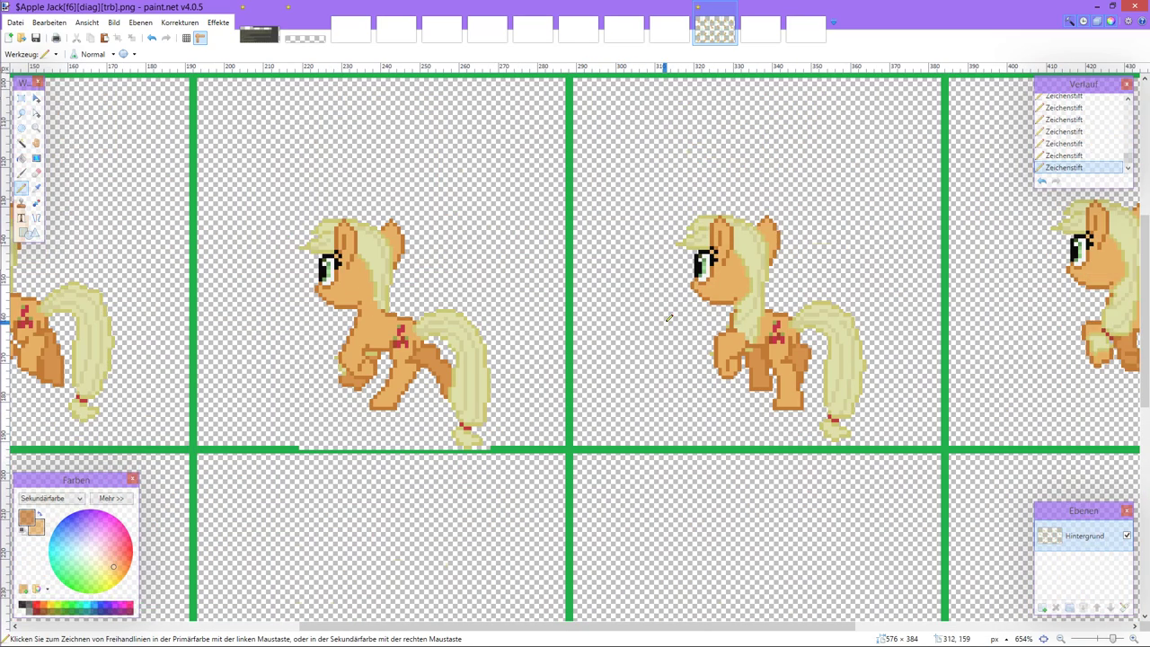
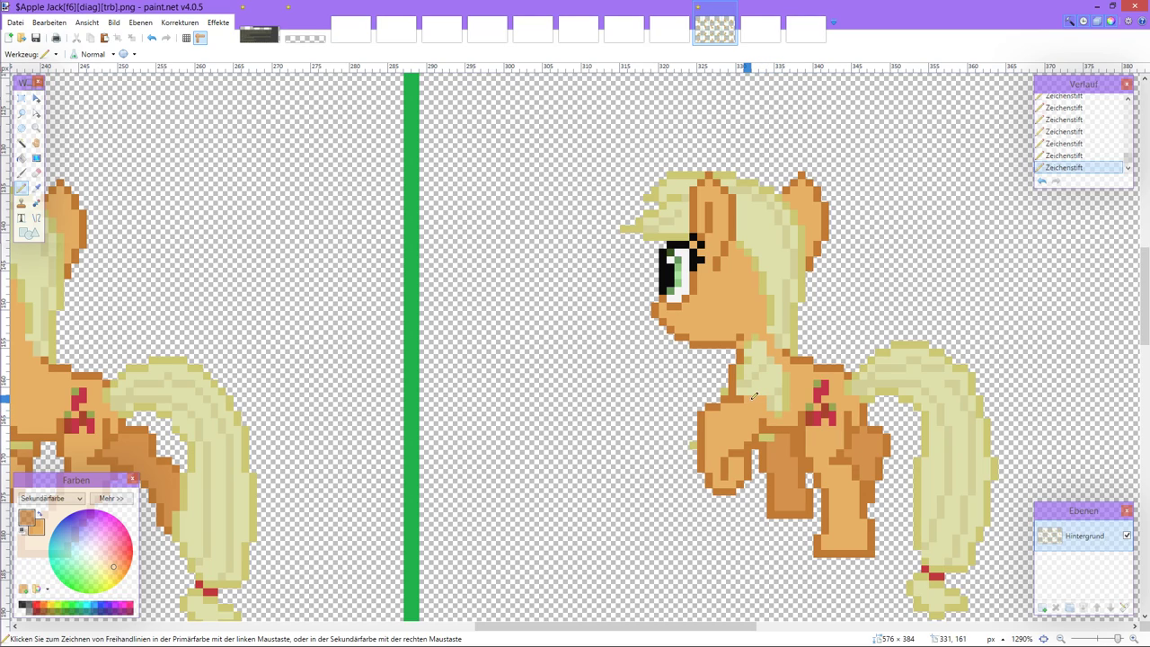
mouse_move(747, 388)
left_mouse_down()
mouse_move(760, 336)
mouse_move(757, 355)
mouse_move(779, 356)
mouse_move(751, 363)
mouse_move(786, 368)
mouse_move(745, 376)
mouse_move(799, 376)
mouse_move(760, 373)
mouse_move(780, 401)
left_mouse_up()
scroll(781, 406, "down", 4)
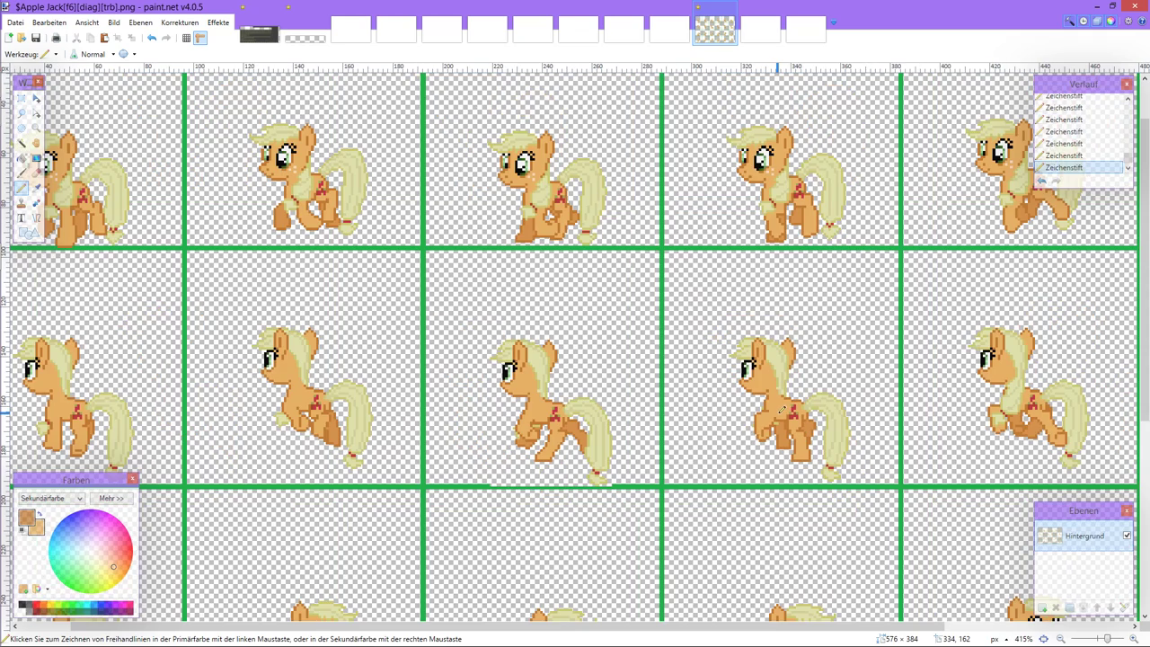
Step: Compare the fourth pony's redrawn neck and chest with the neighbouring sprites, undoing and redoing the last two edits as a check
scroll(786, 411, "down", 1)
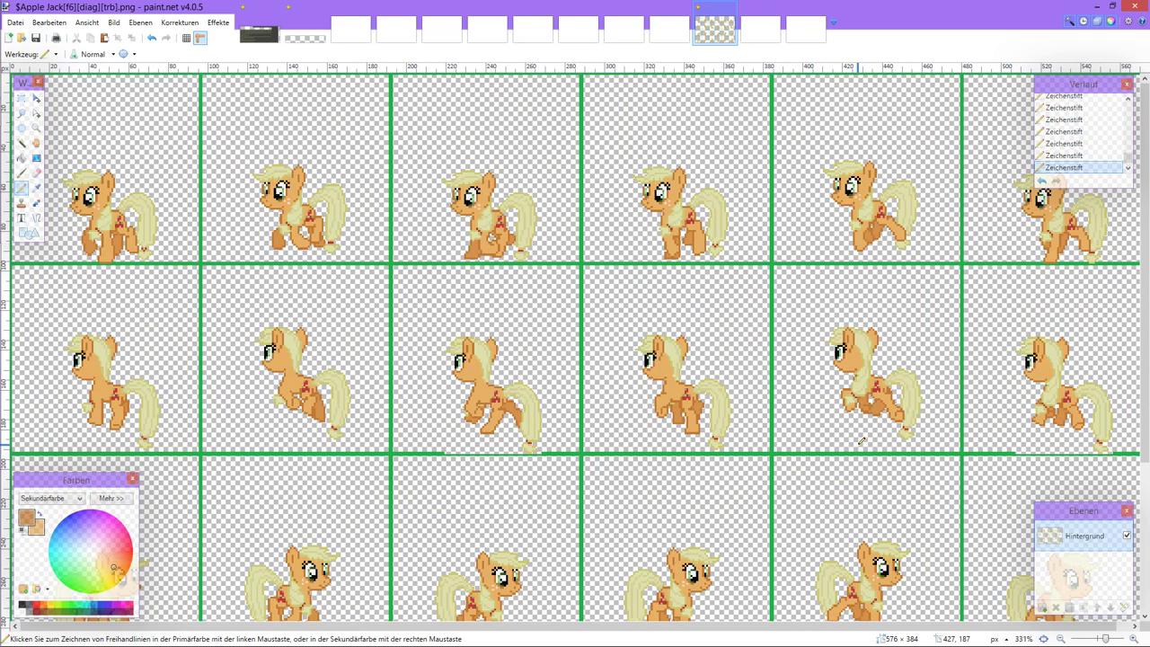
scroll(860, 440, "up", 1)
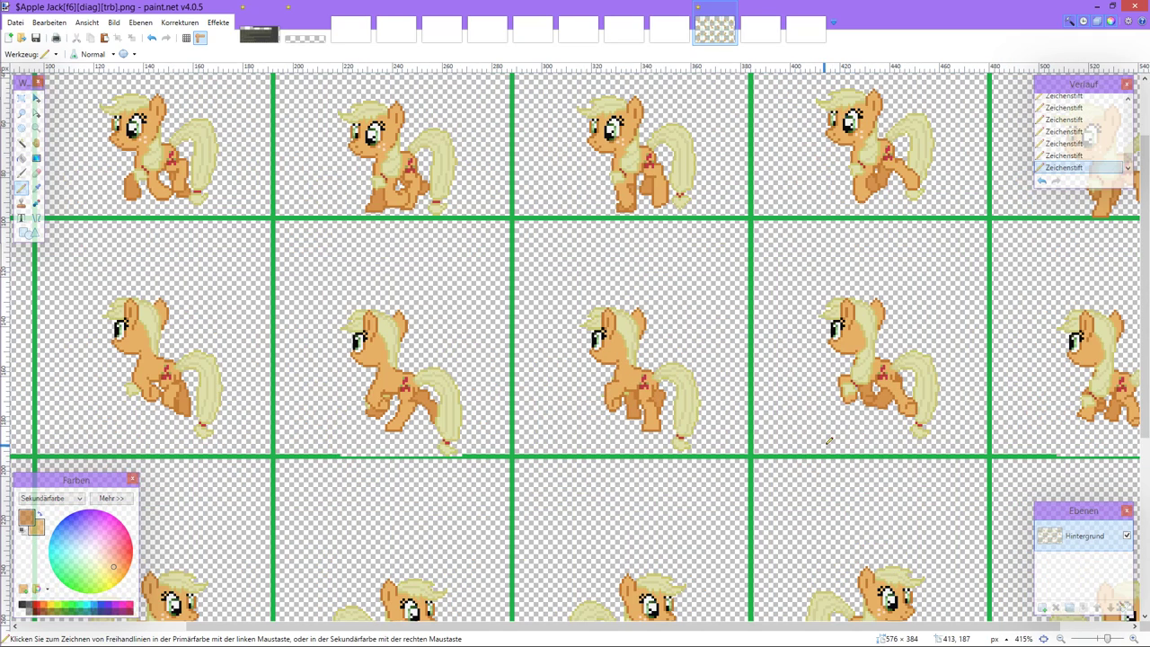
scroll(813, 441, "up", 4)
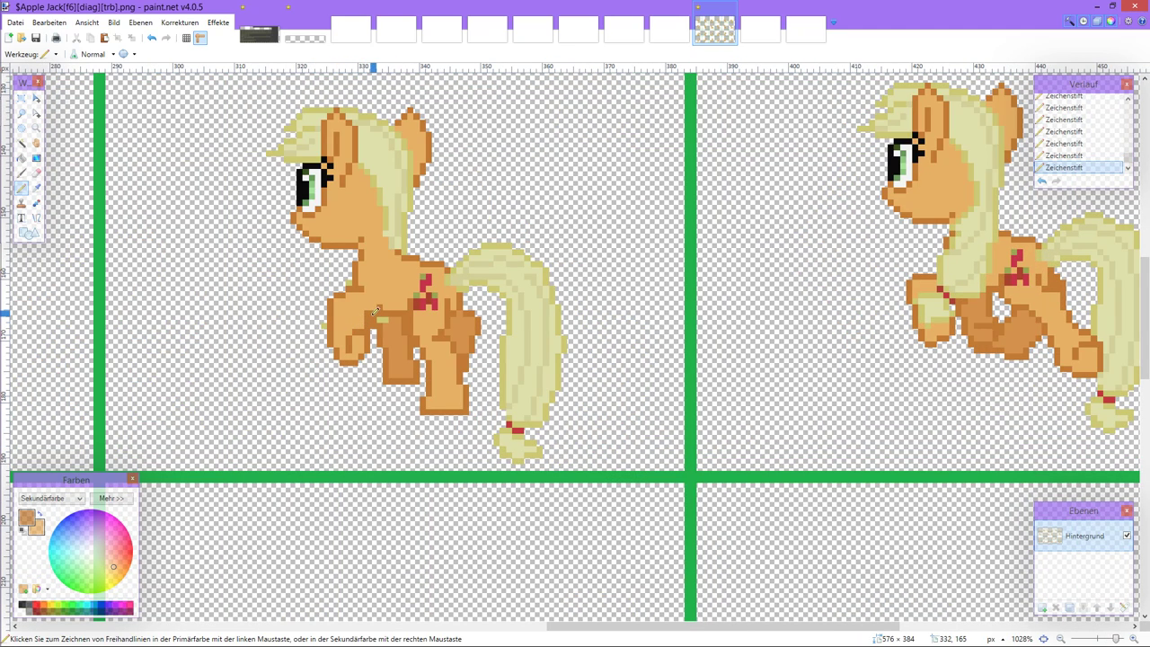
scroll(374, 311, "down", 3)
scroll(363, 320, "down", 2)
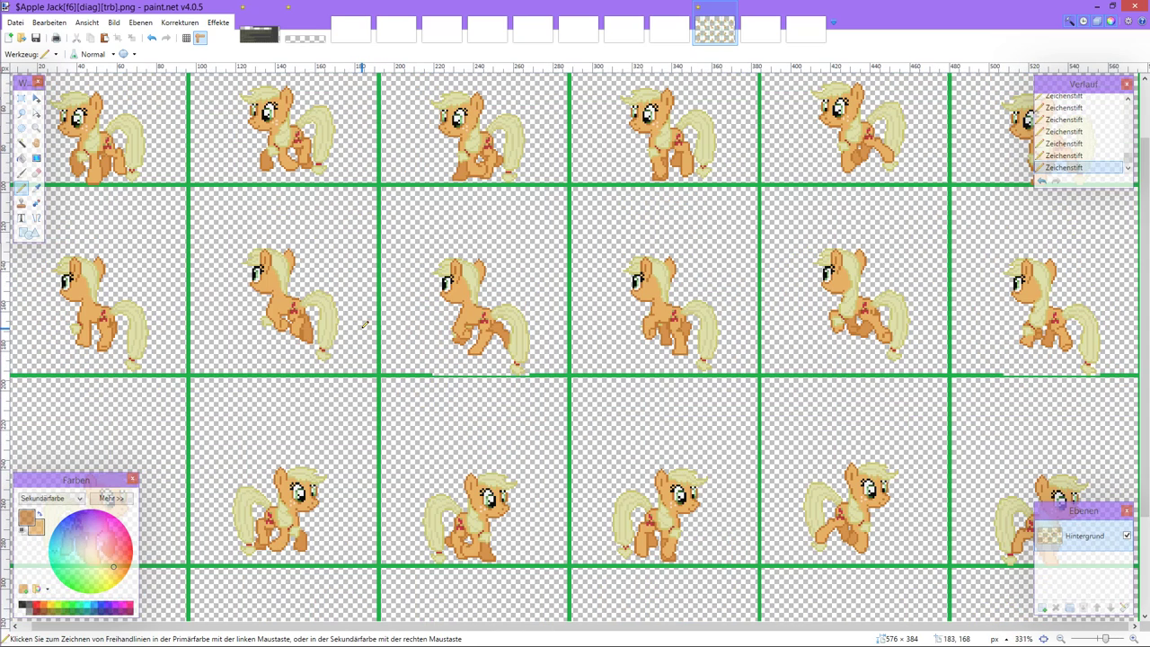
key("ctrl+z")
key("ctrl+z")
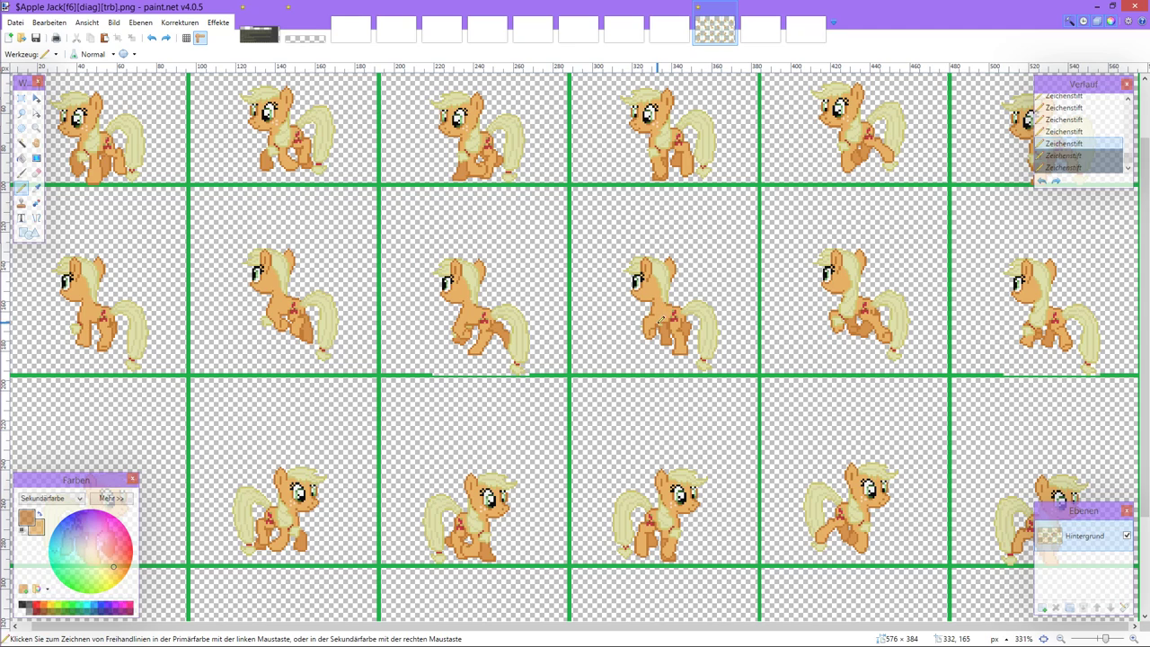
key("ctrl+y")
key("ctrl+y")
scroll(704, 324, "down", 1)
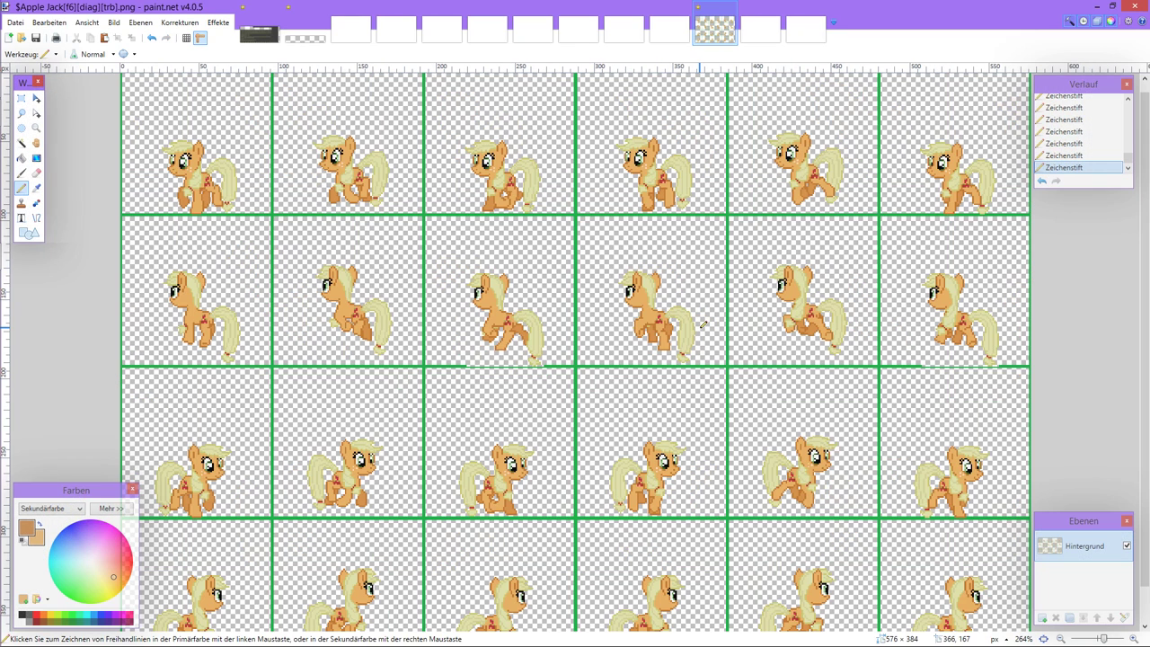
scroll(701, 325, "up", 1)
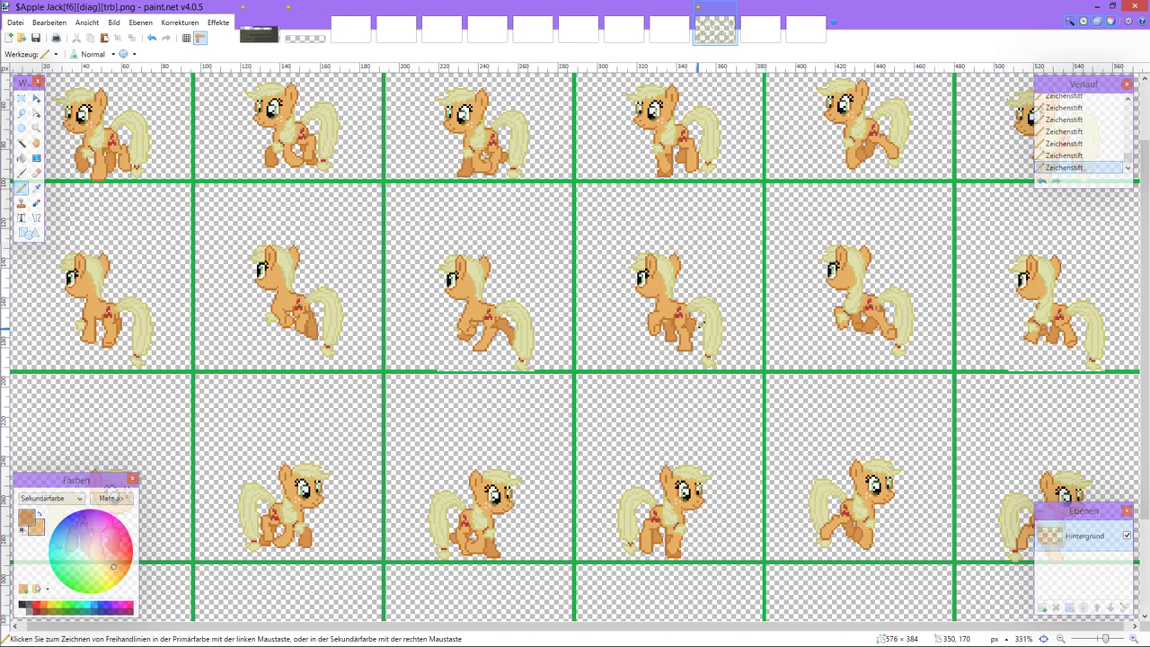
Step: Reshape the fourth pony's chest outline into a diagonal down to the raised foreleg, replacing the leftover mane pixel
scroll(701, 325, "up", 4)
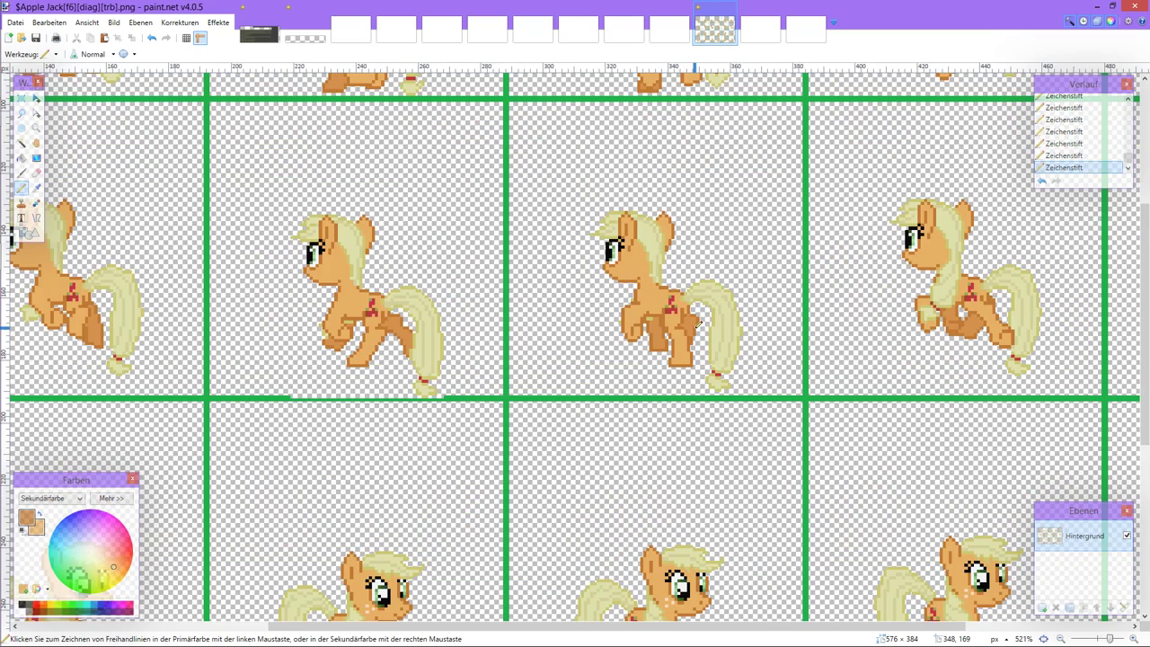
scroll(618, 303, "up", 2)
scroll(618, 304, "up", 1)
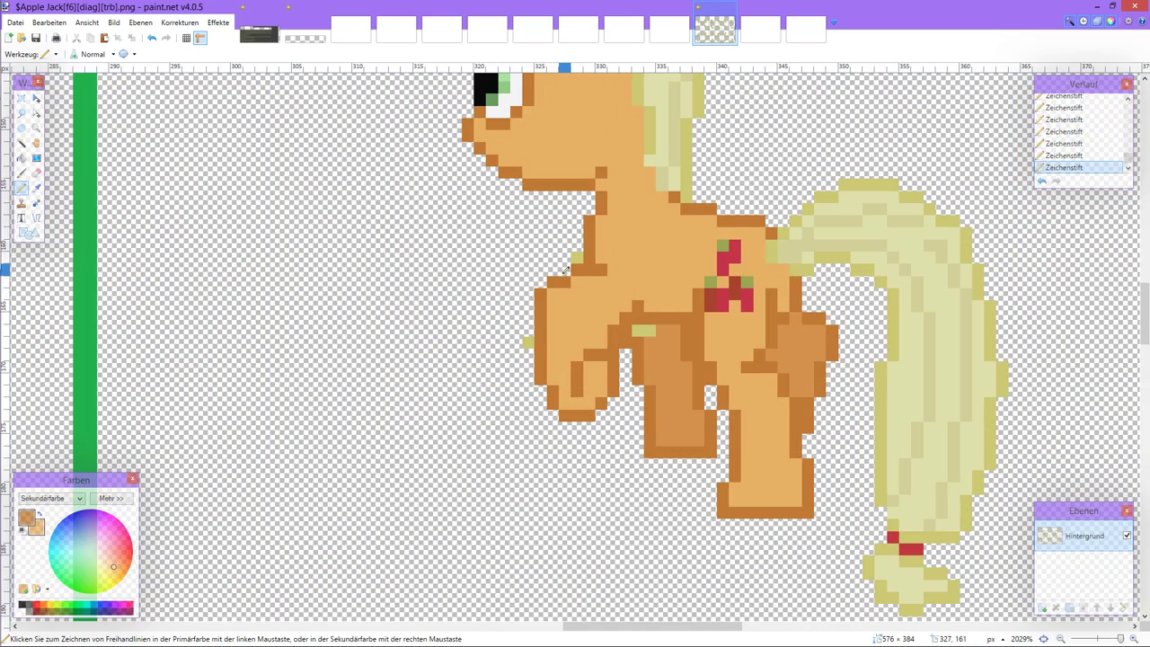
right_click(578, 269)
left_click(577, 257)
right_click(589, 269)
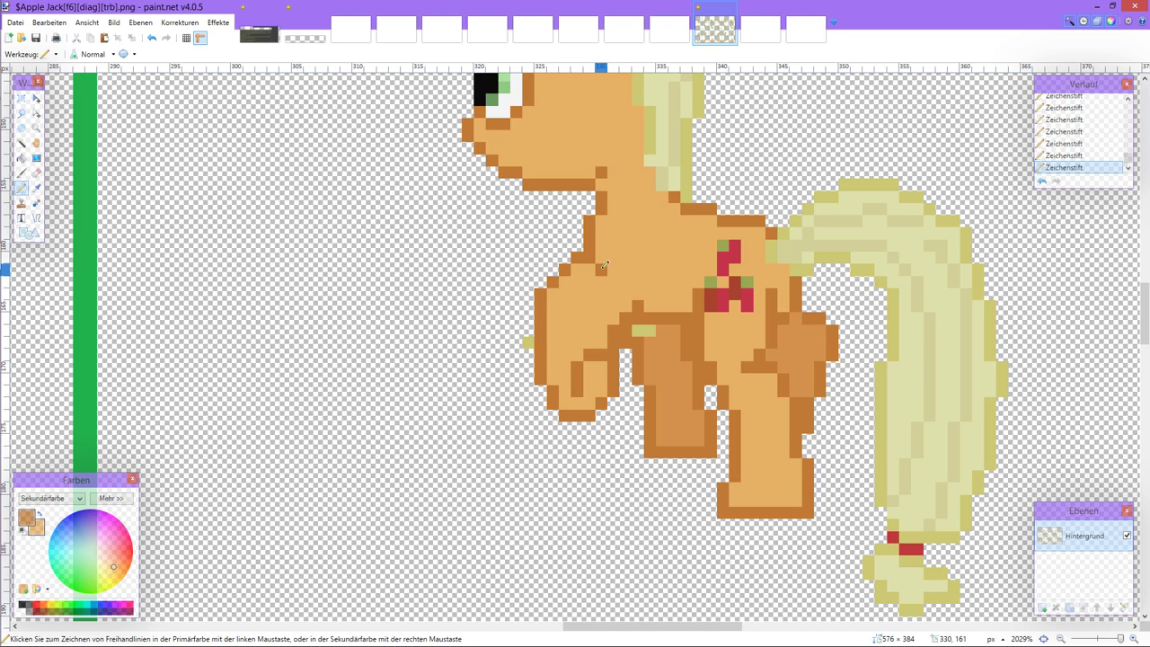
scroll(605, 265, "down", 5)
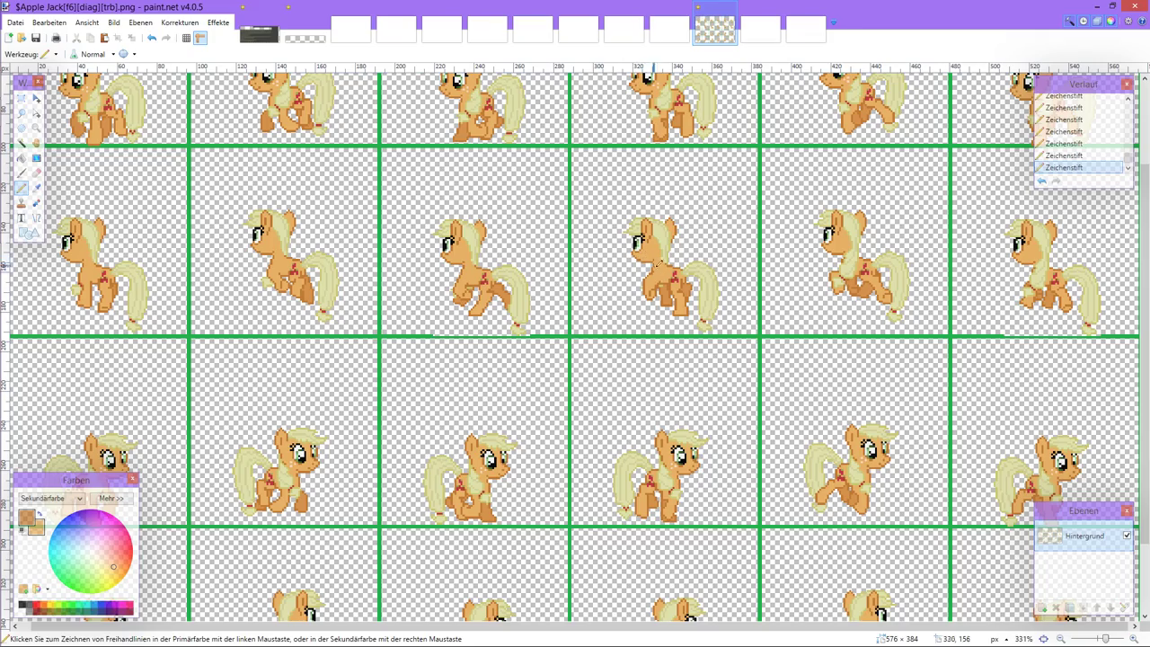
scroll(658, 263, "up", 6)
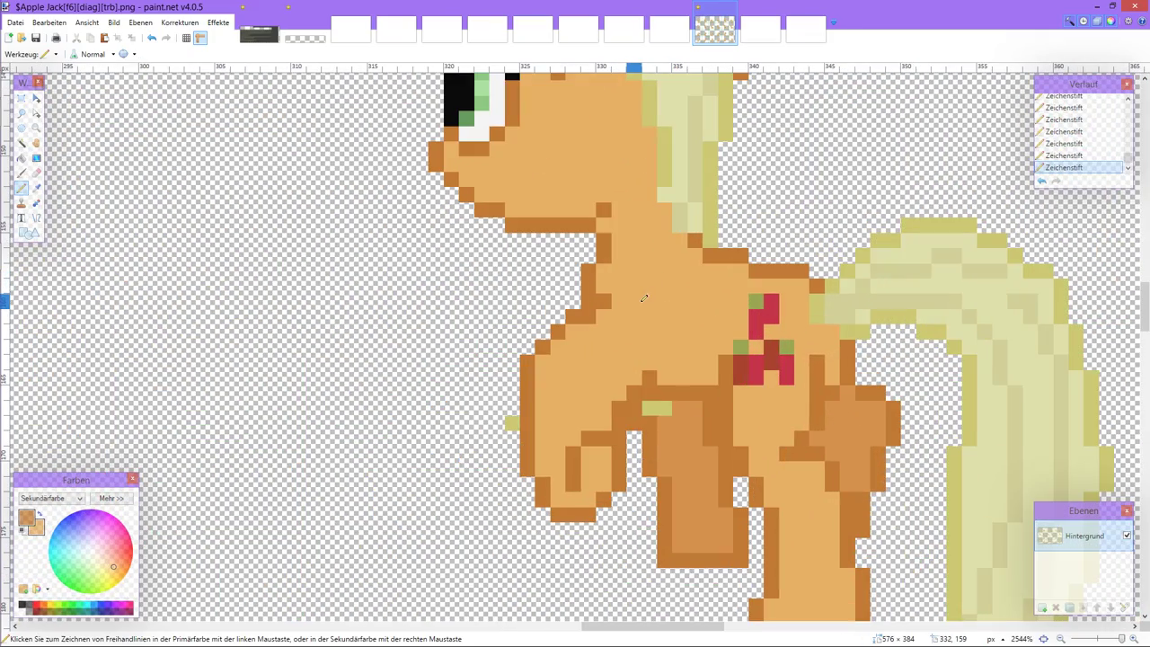
scroll(644, 297, "down", 6)
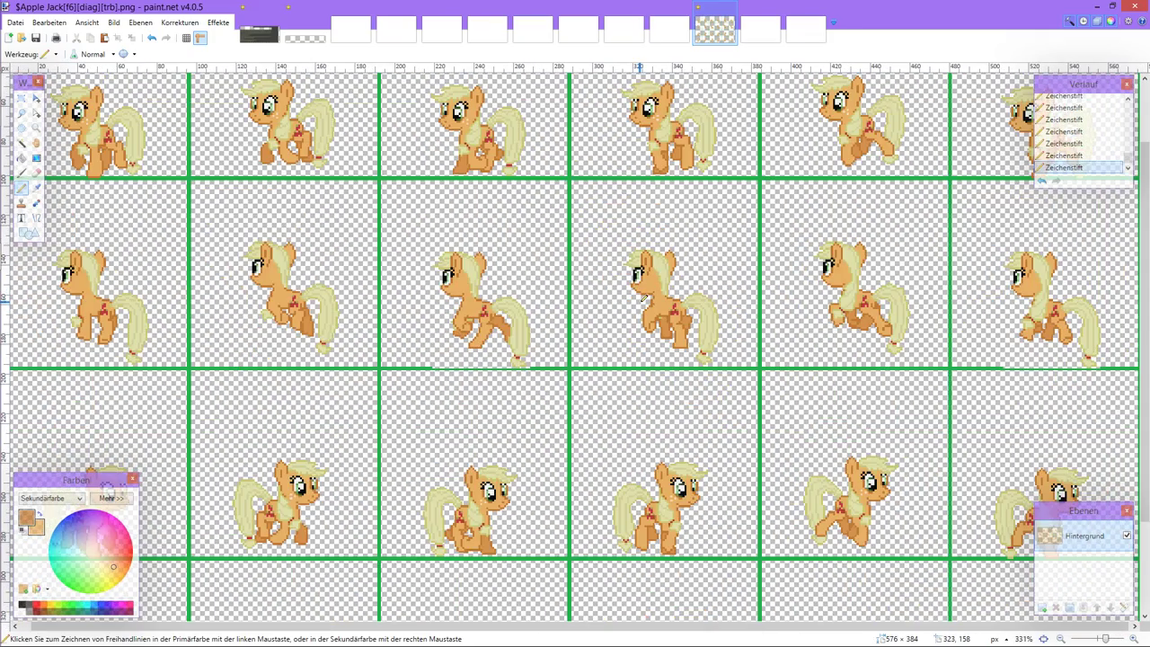
scroll(643, 298, "up", 5)
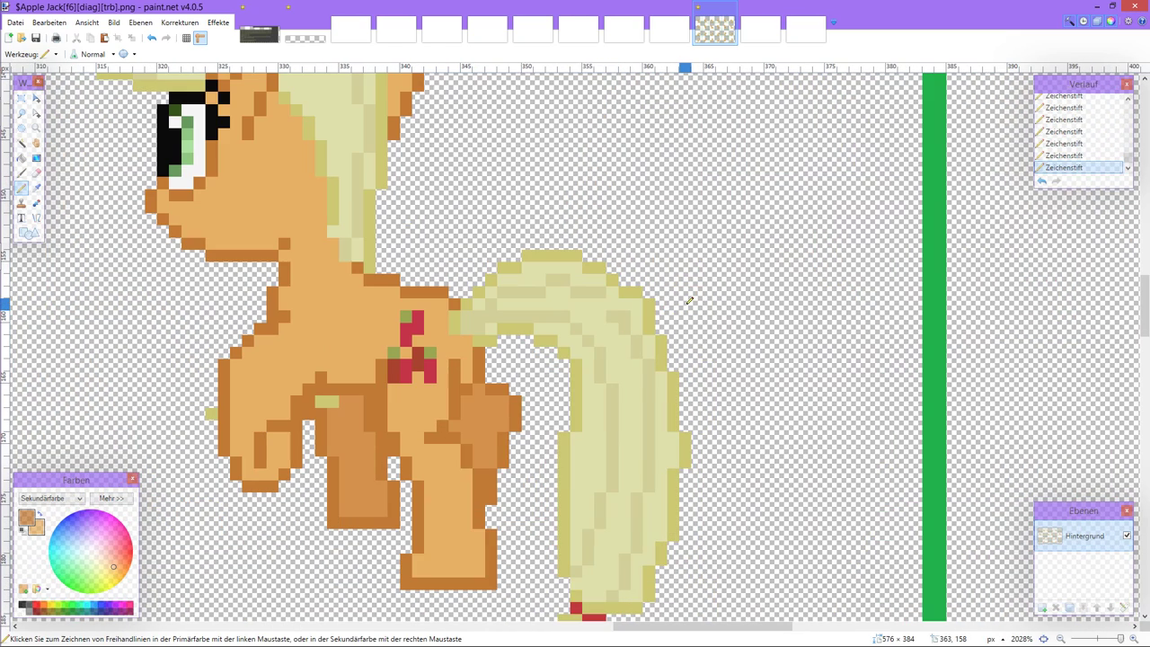
Step: Start the fifth pony's chest outline with dark orange over the edge of its front mane in the second row
scroll(471, 336, "right", 2)
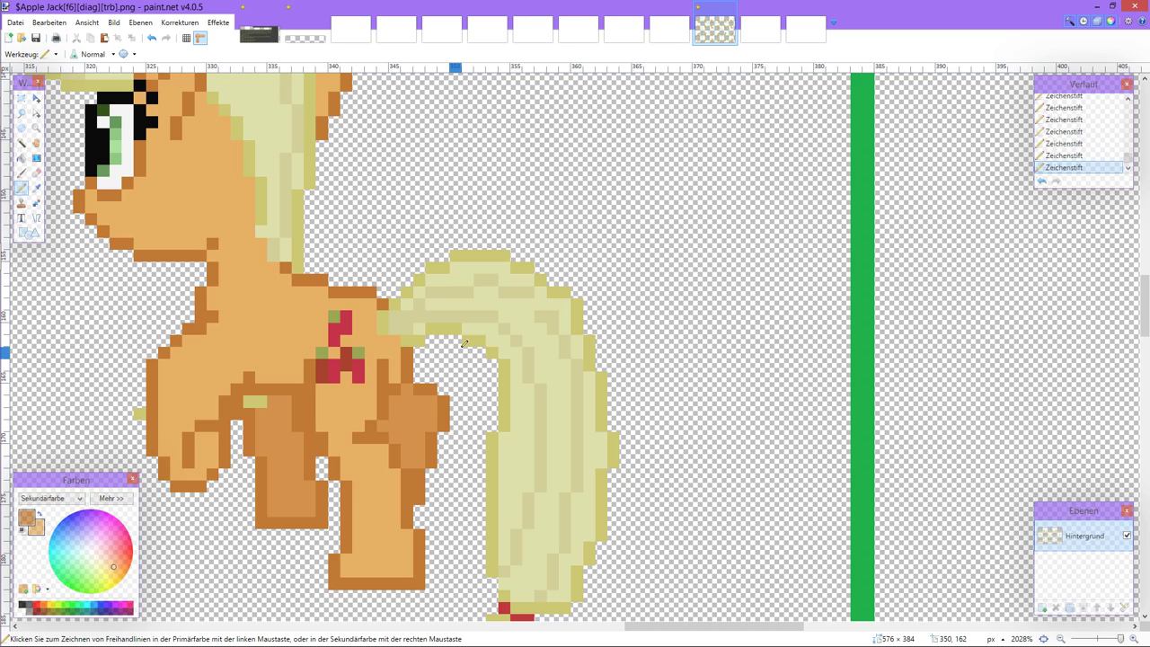
scroll(465, 344, "down", 2)
scroll(465, 344, "right", 4)
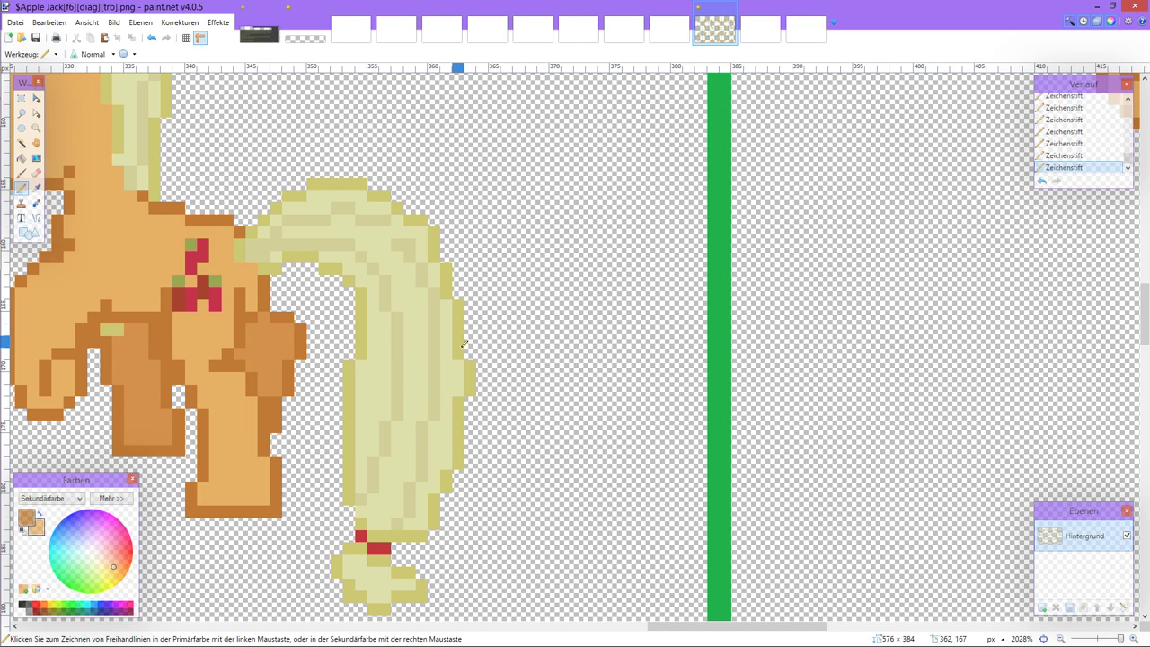
scroll(465, 343, "right", 15)
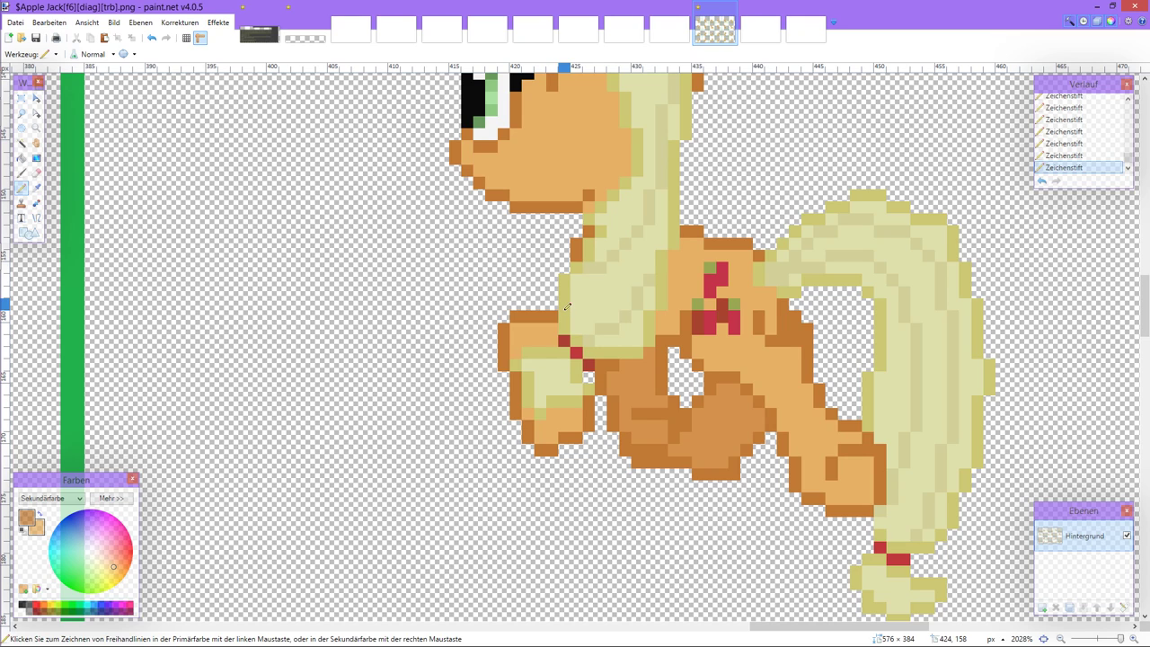
left_click(576, 268)
scroll(580, 278, "down", 5)
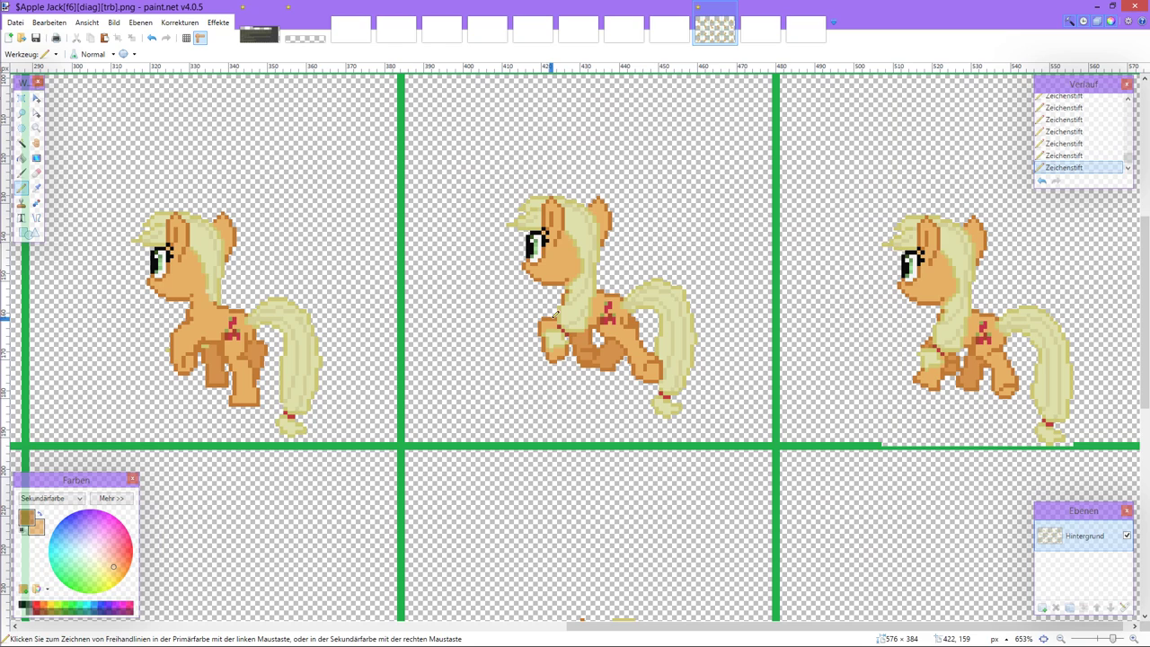
Step: Compare the redrawn second-row ponies with the sprites in the third and fourth rows
scroll(558, 314, "down", 2)
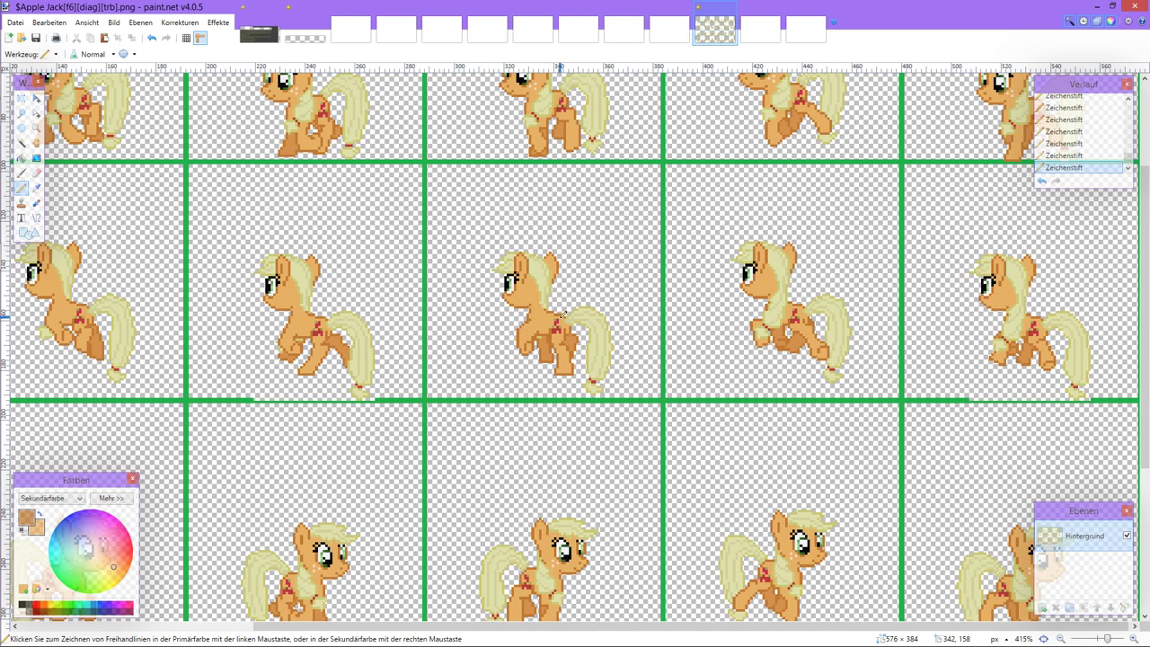
scroll(563, 314, "down", 5)
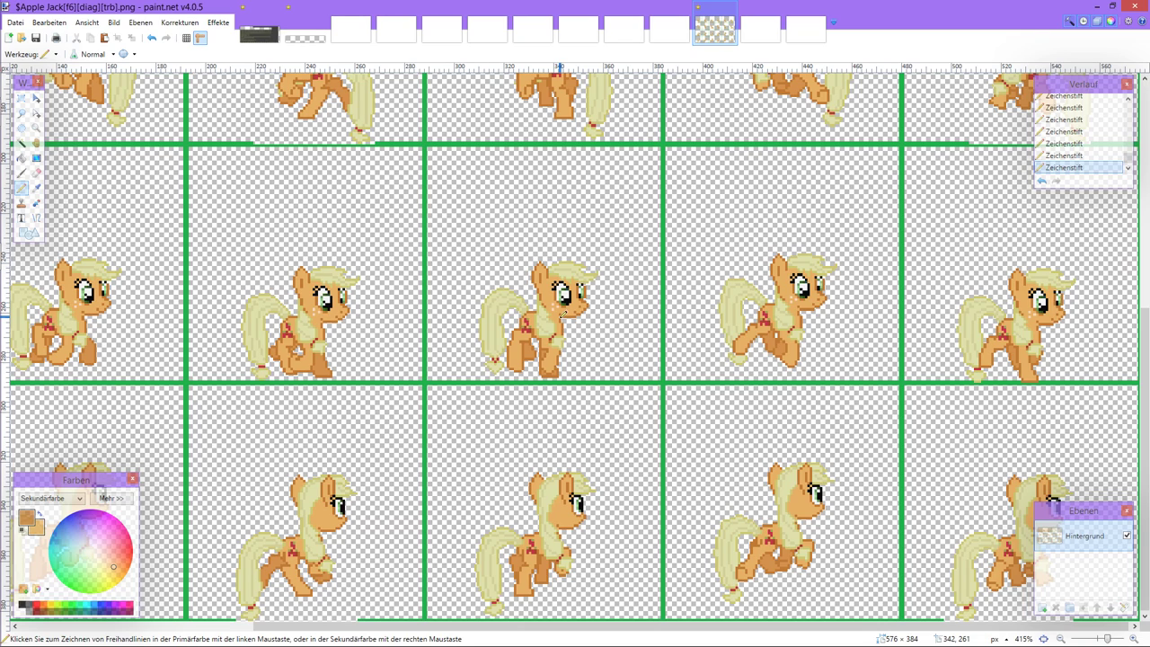
scroll(563, 314, "up", 2)
scroll(563, 314, "down", 2)
scroll(563, 315, "up", 2)
scroll(563, 314, "down", 2)
scroll(563, 314, "left", 8)
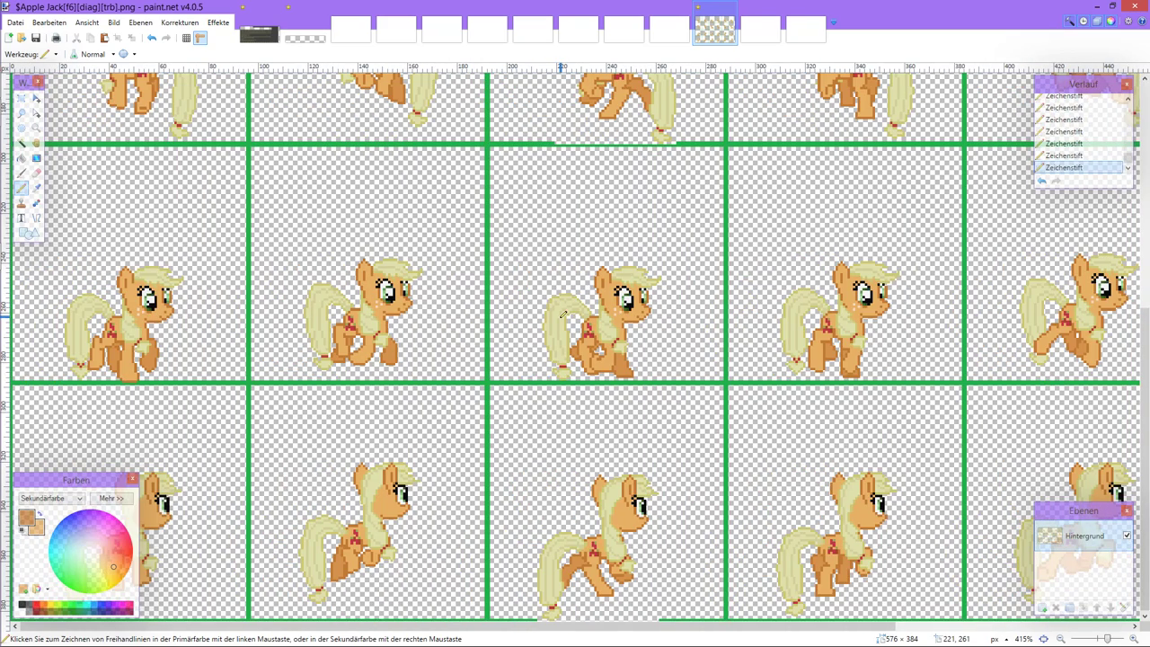
Step: Undo the last eight pencil edits on the fourth and fifth ponies in the second row
scroll(562, 313, "right", 4)
scroll(562, 313, "up", 2)
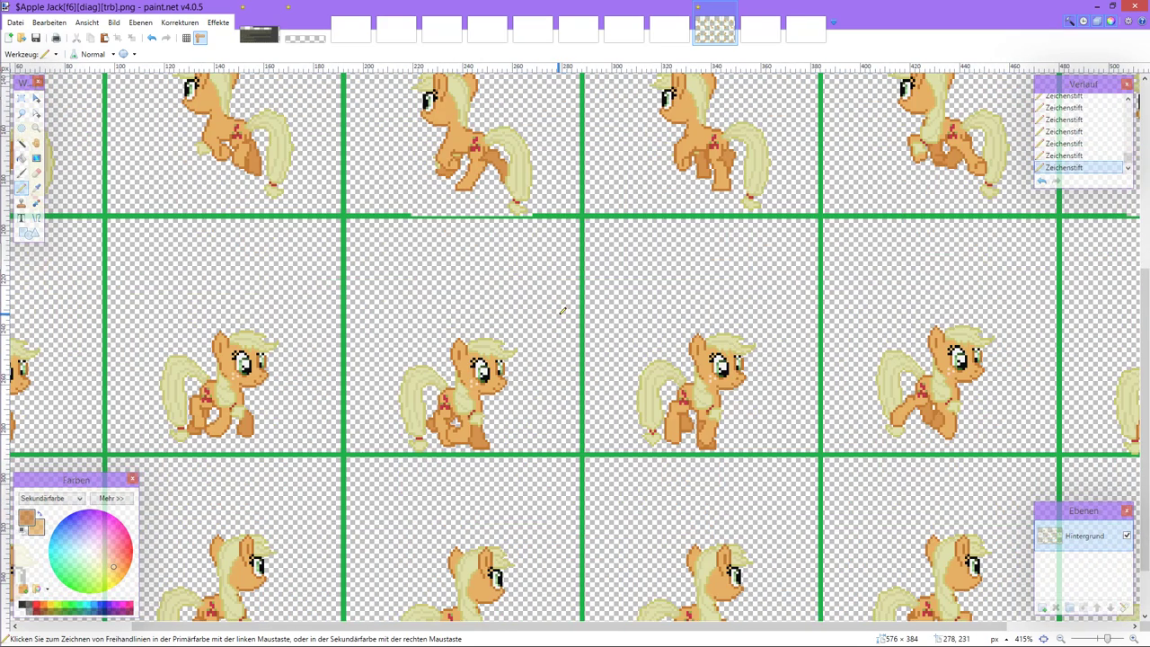
scroll(563, 311, "down", 2)
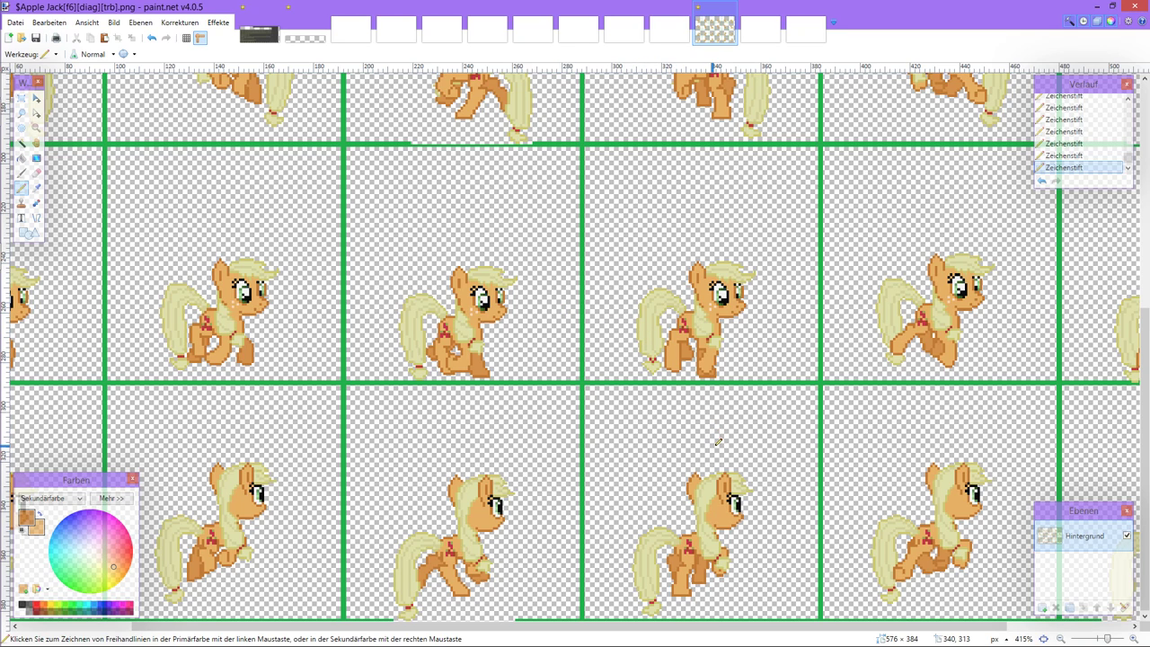
scroll(717, 441, "up", 2)
scroll(722, 434, "down", 2)
scroll(722, 434, "up", 2)
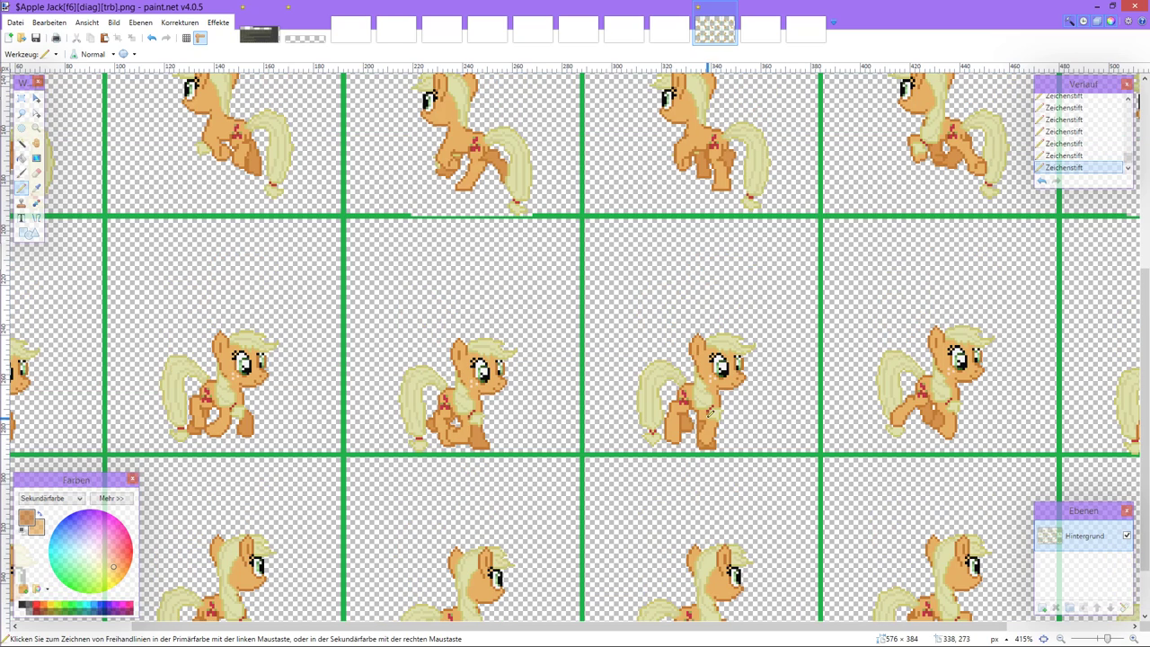
key("ctrl+z")
key("ctrl+z")
key("ctrl+z")
key("ctrl+z")
key("ctrl+z")
key("ctrl+z")
key("ctrl+z")
key("ctrl+z")
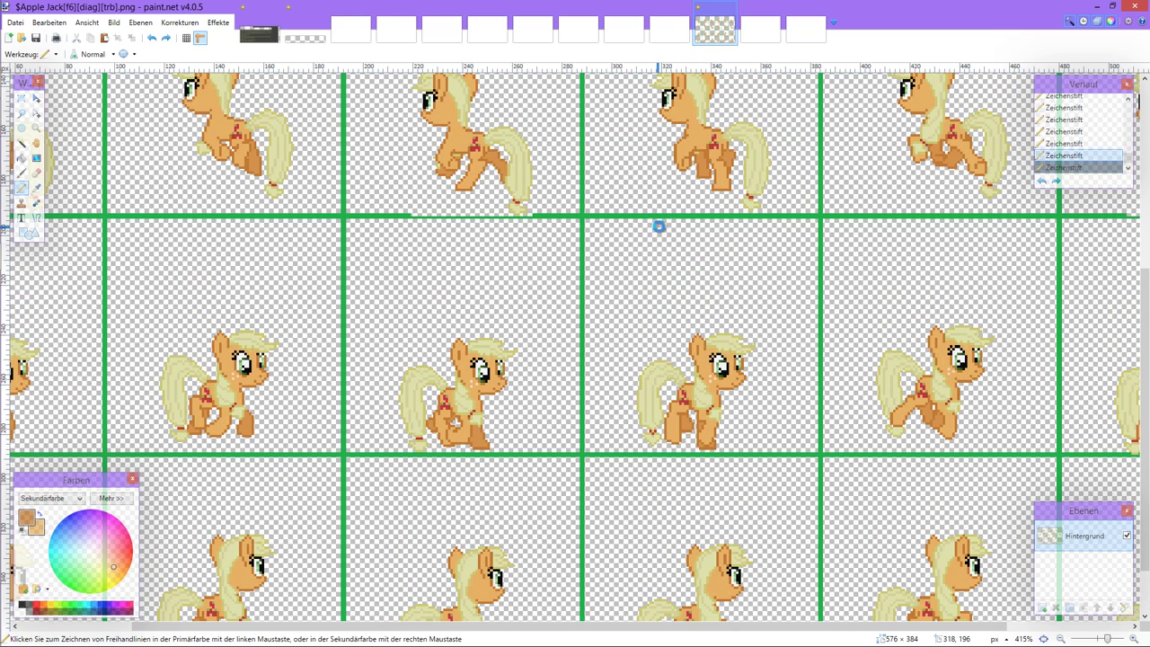
Step: Recolour the dark outline pixel jutting into the fourth pony's chest above the raised foreleg with light orange
scroll(672, 183, "down", 1)
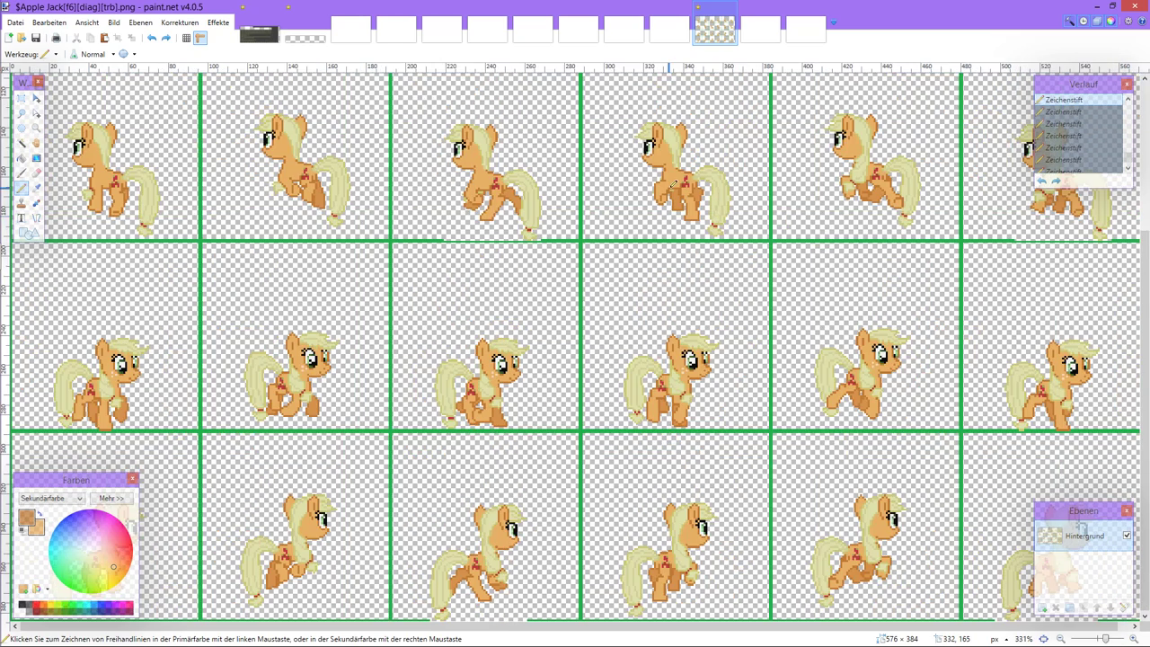
scroll(672, 183, "up", 1)
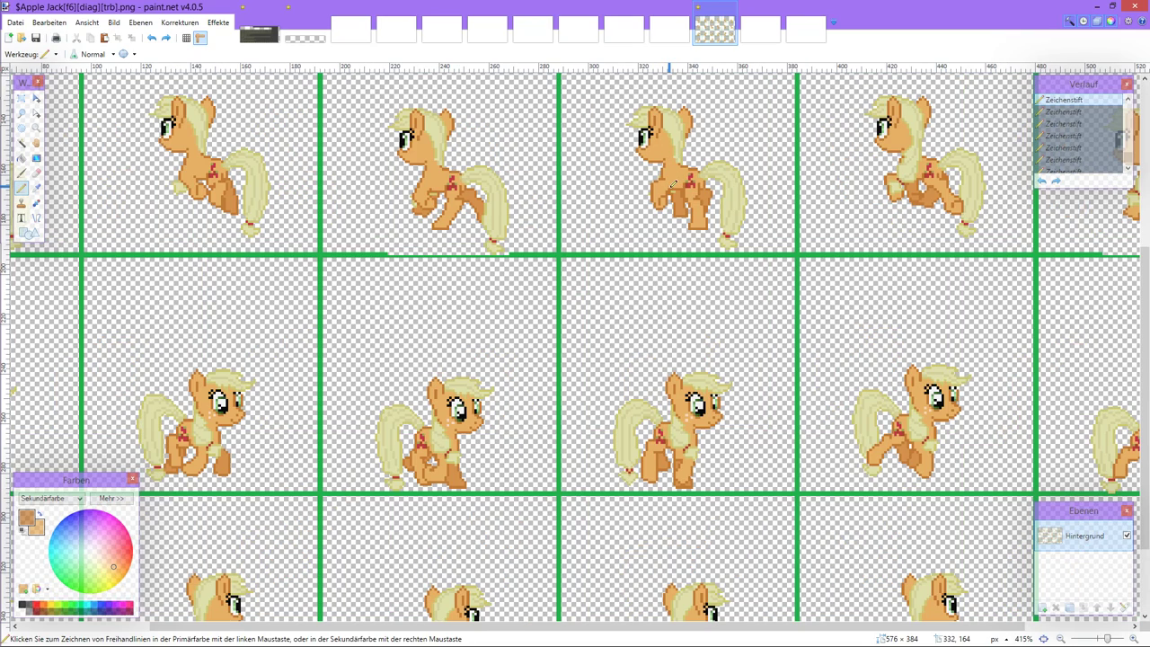
scroll(672, 183, "up", 5)
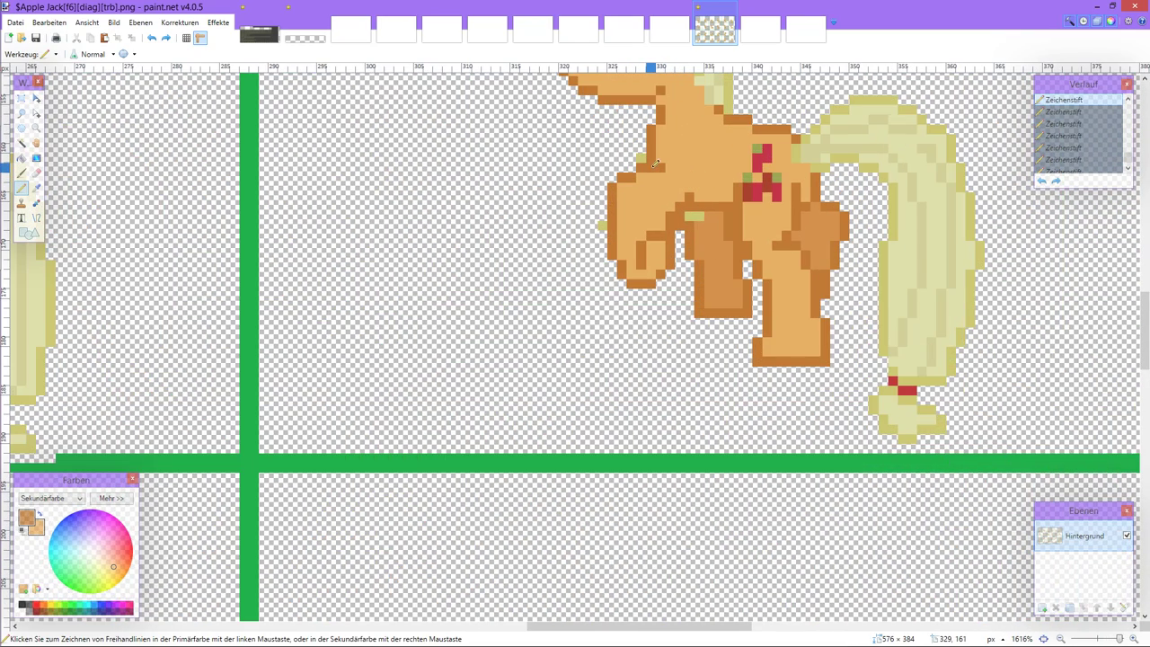
scroll(656, 165, "up", 1)
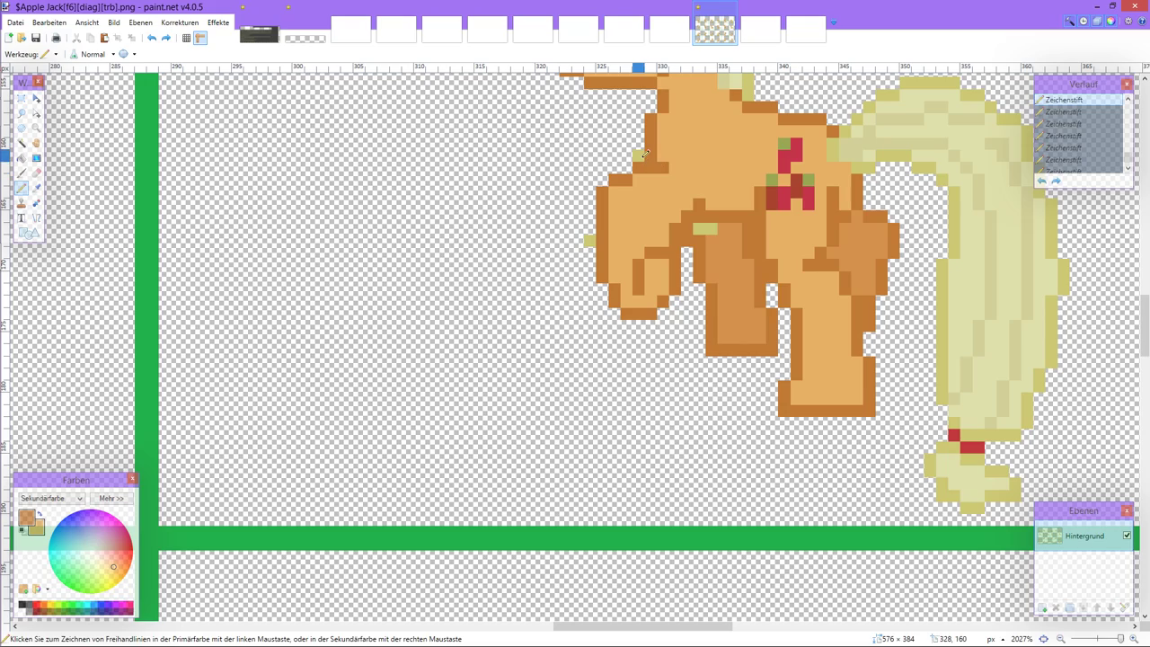
left_click(669, 163)
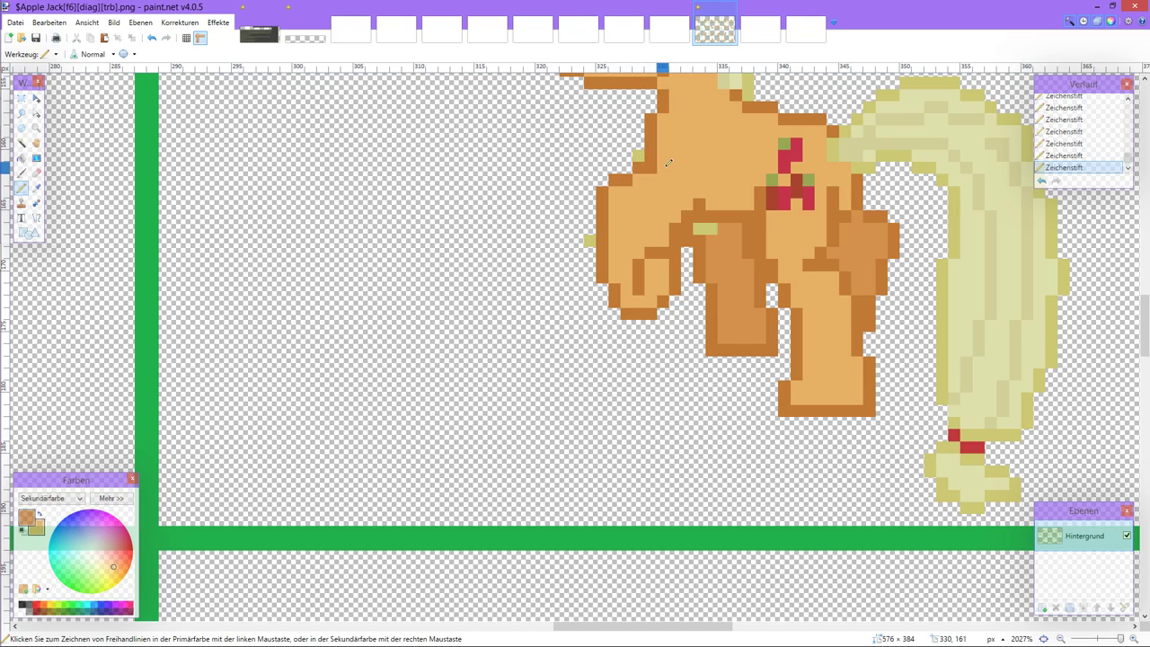
Step: Examine the fourth pony's corrected chest up close and at full-sheet scale against the other sprites
scroll(670, 165, "down", 6)
scroll(669, 167, "up", 5)
scroll(670, 173, "down", 4)
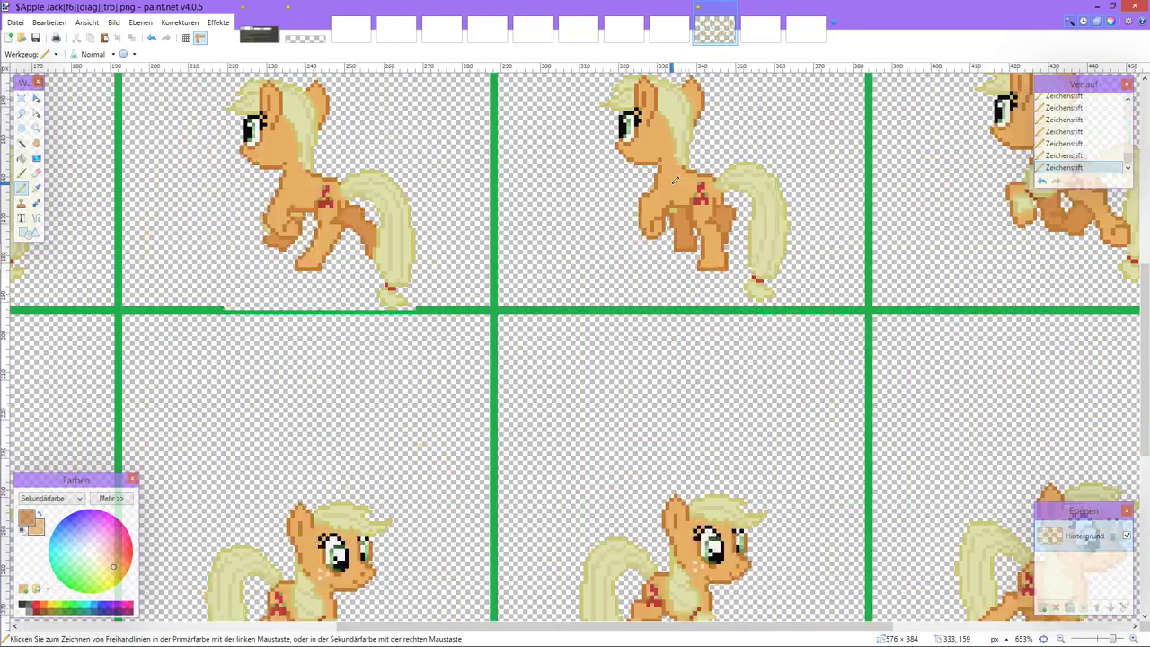
scroll(675, 180, "up", 1)
scroll(667, 184, "down", 5)
scroll(699, 202, "up", 3)
scroll(700, 206, "down", 3)
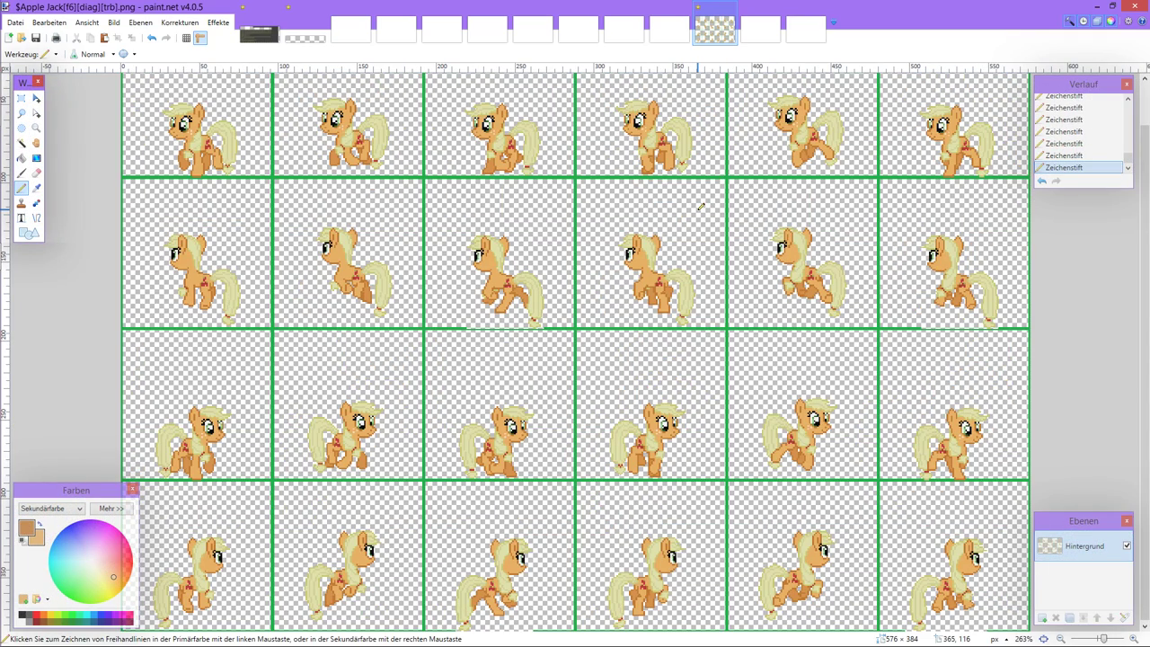
scroll(701, 206, "up", 5)
scroll(641, 316, "up", 2)
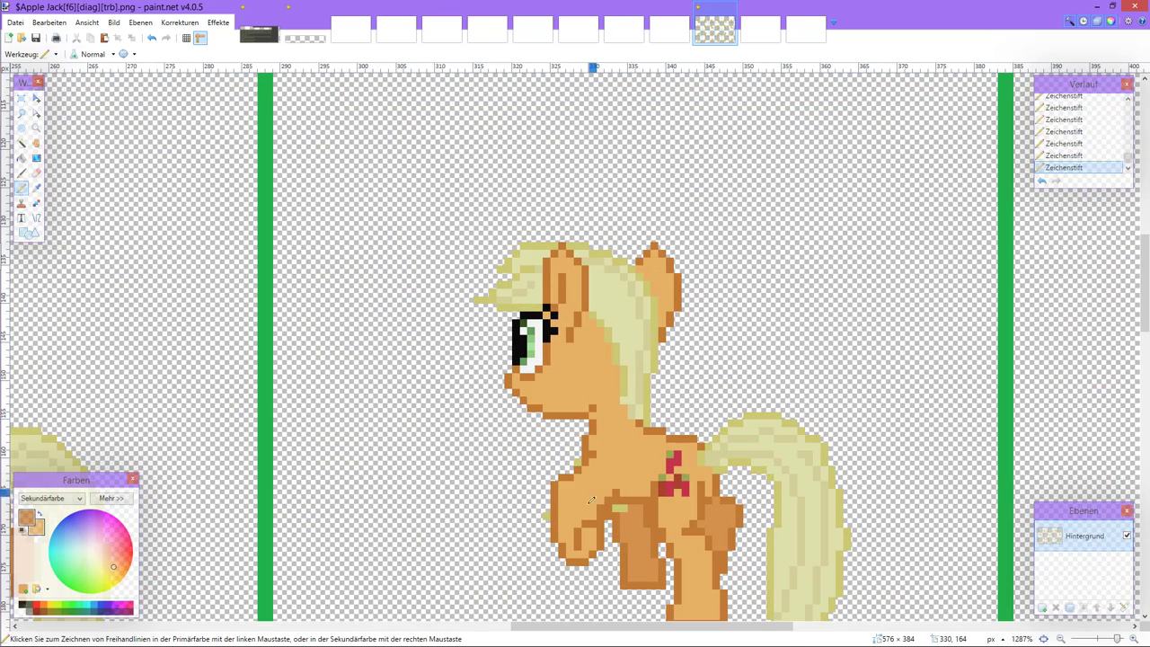
scroll(604, 495, "down", 3)
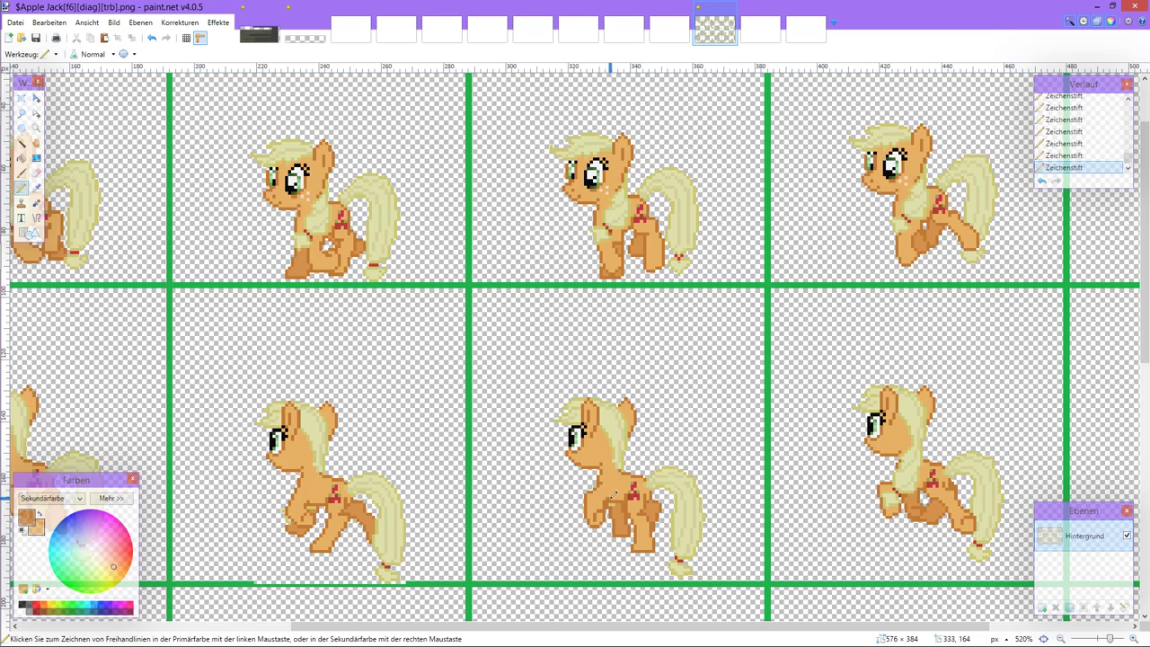
scroll(613, 495, "down", 7)
scroll(612, 494, "up", 4)
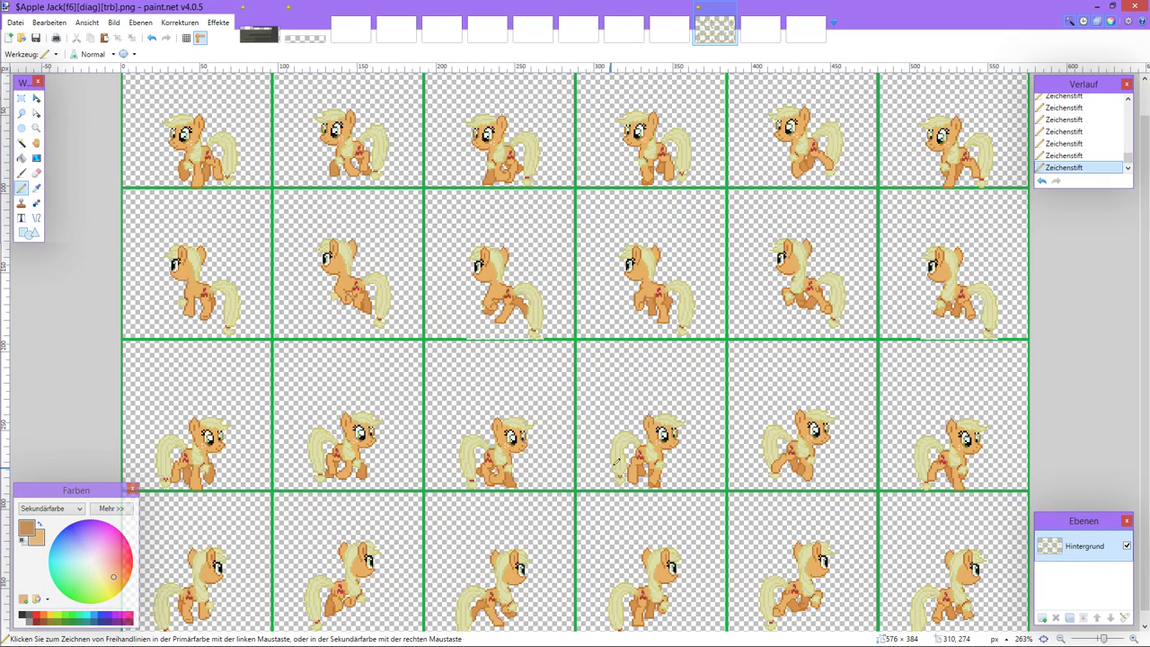
scroll(615, 463, "up", 4)
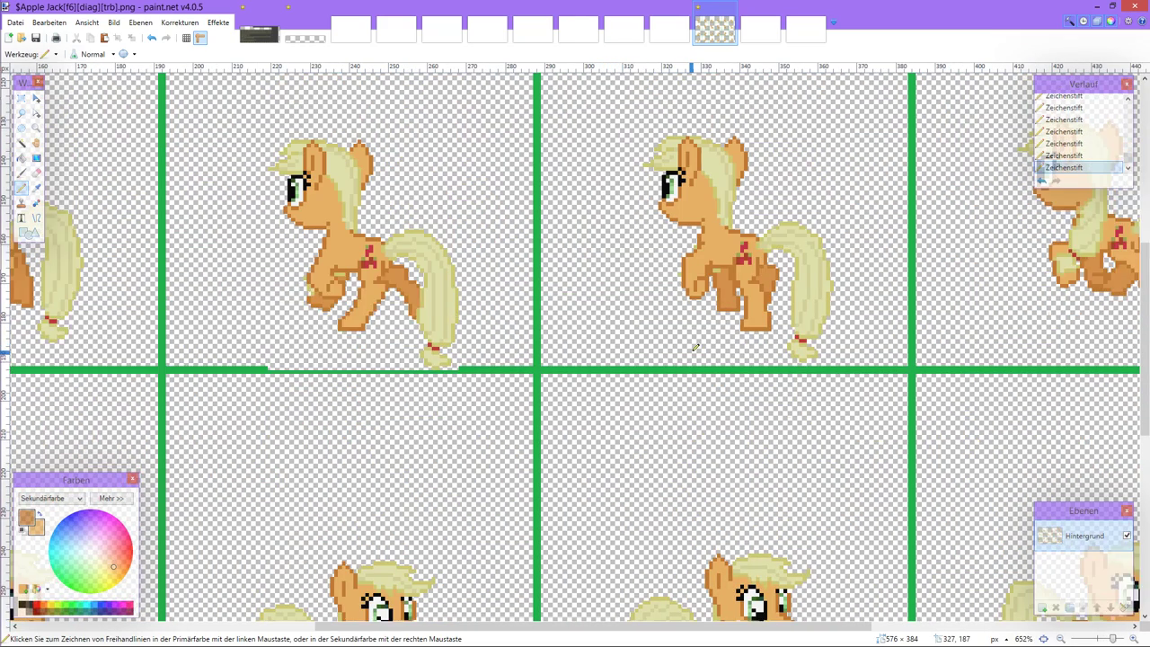
scroll(696, 347, "up", 1)
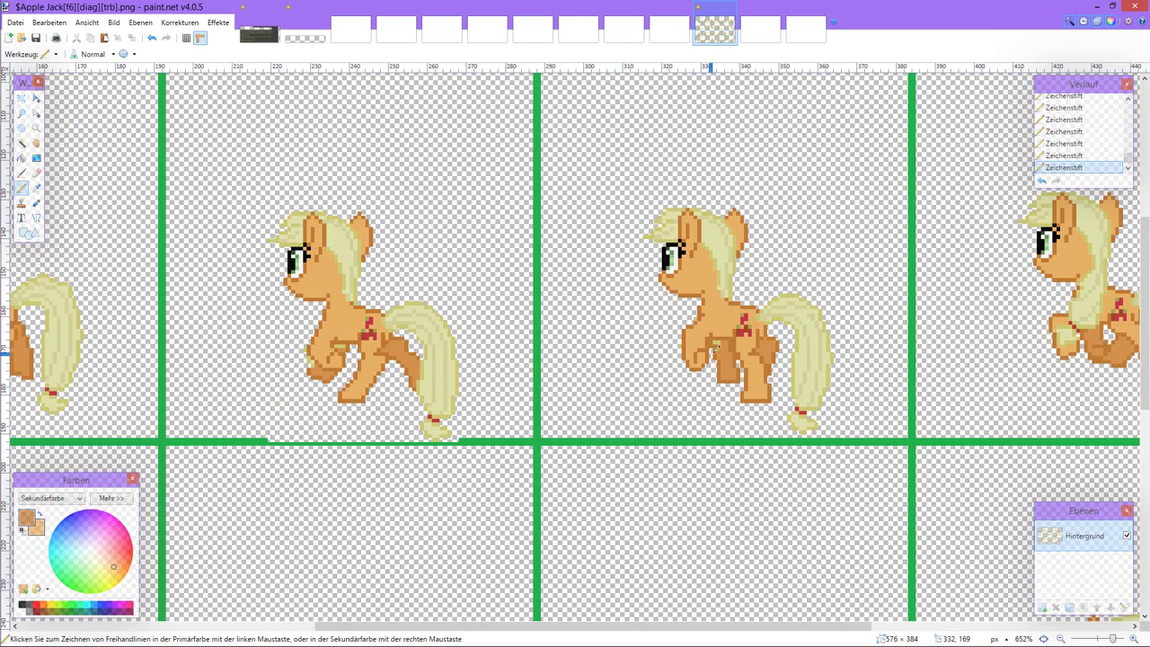
Step: Outline the fifth second-row pony's chest and belly in dark orange across the edges of its front mane, undoing and redoing three strokes as a check
scroll(701, 351, "right", 4)
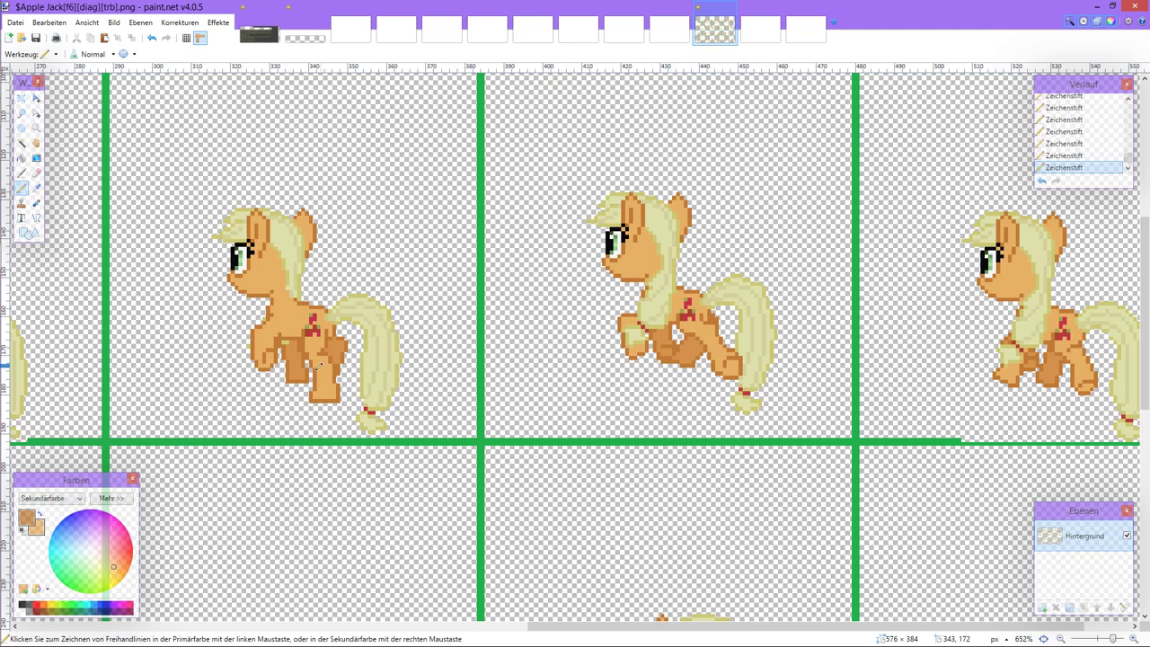
scroll(315, 373, "right", 1)
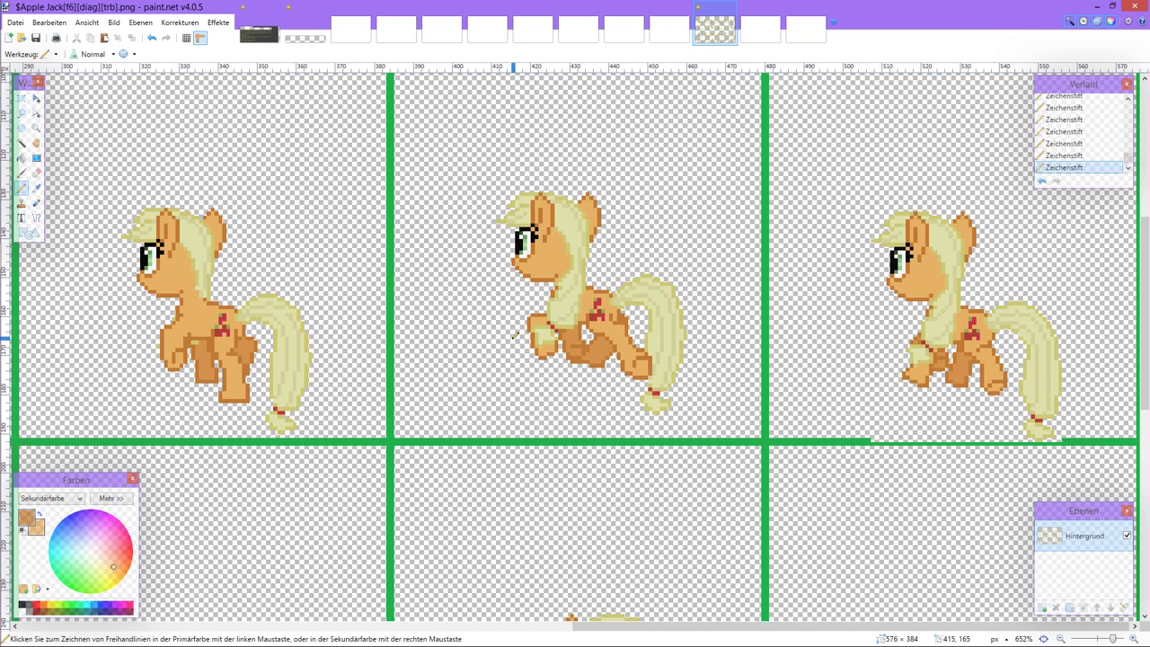
scroll(504, 335, "up", 2)
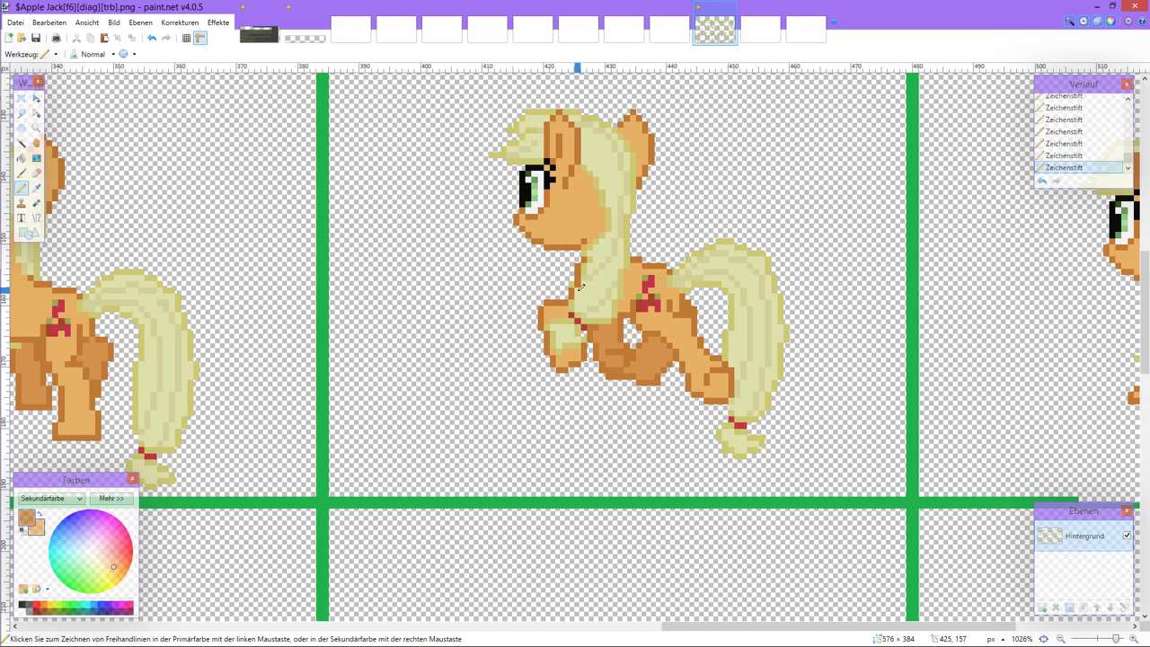
key("ctrl+z")
key("ctrl+z")
key("ctrl+z")
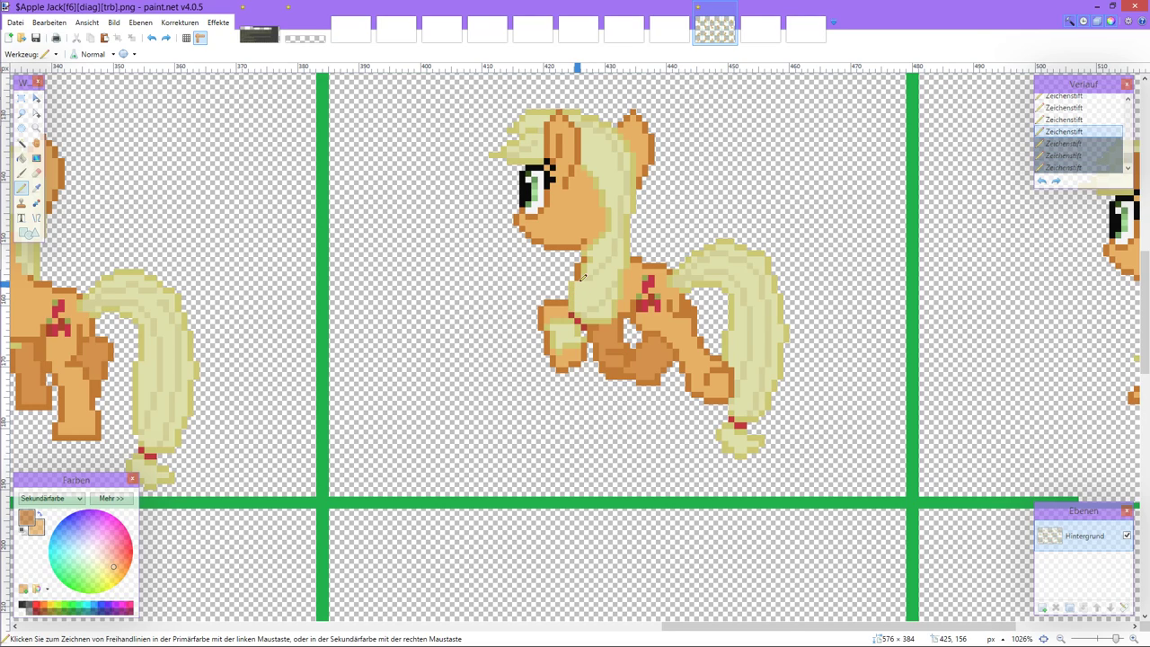
key("ctrl+y")
key("ctrl+y")
key("ctrl+y")
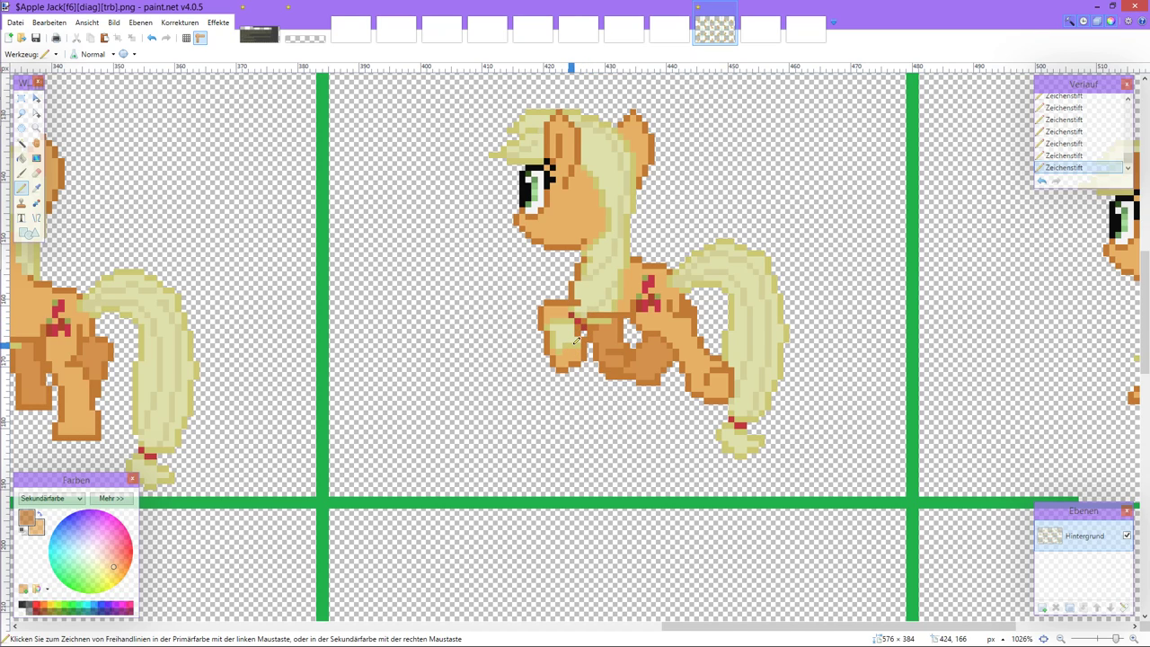
Step: Fill the fifth pony's foreleg, chest and neck with light orange over the front mane, continuing the back outline up to the remaining mane
scroll(569, 346, "up", 2)
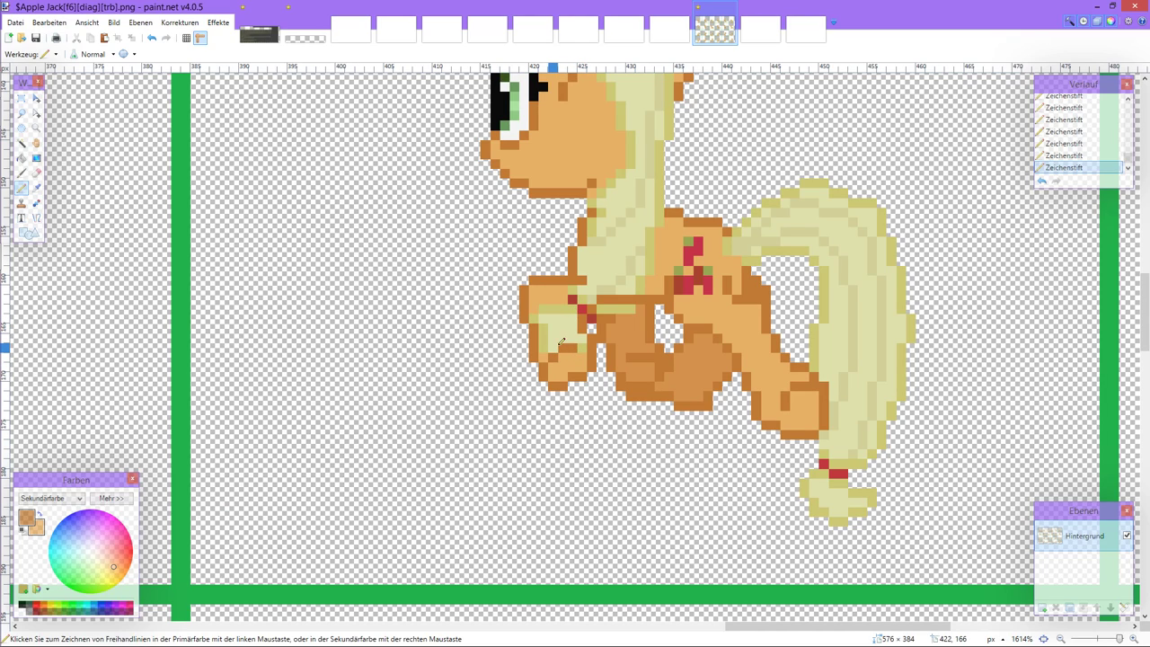
mouse_move(549, 345)
left_mouse_down()
mouse_move(534, 316)
mouse_move(556, 303)
mouse_move(556, 333)
mouse_move(580, 291)
mouse_move(641, 283)
mouse_move(602, 277)
mouse_move(592, 205)
mouse_move(598, 278)
mouse_move(586, 266)
mouse_move(613, 284)
left_mouse_up()
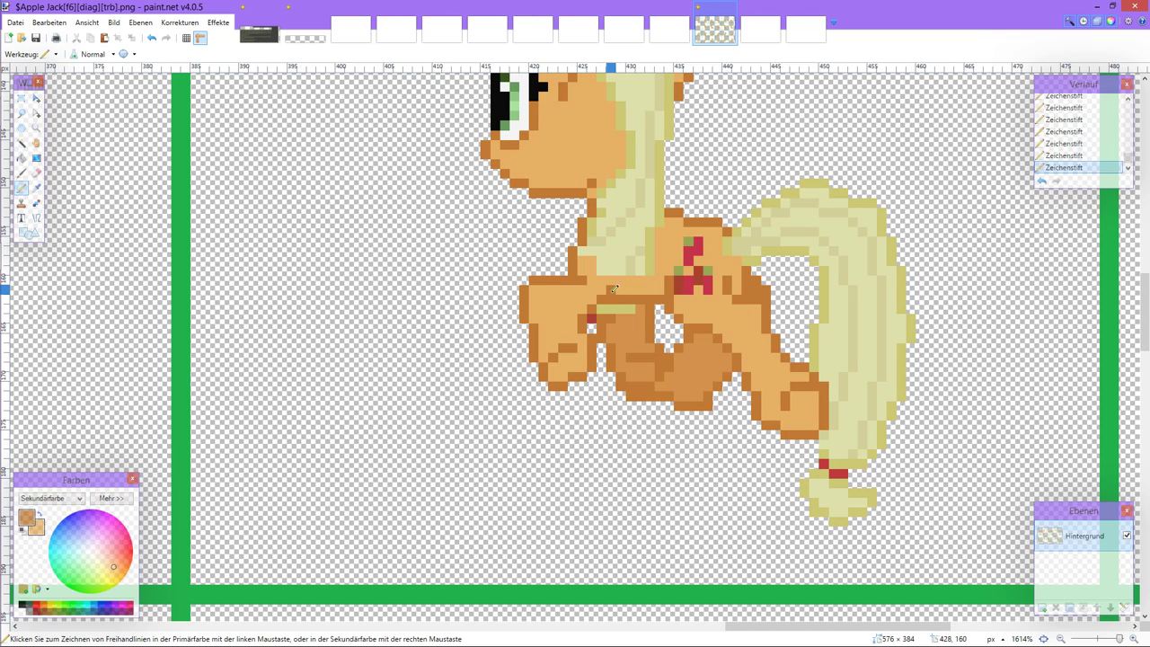
scroll(614, 289, "up", 2)
mouse_move(647, 333)
left_mouse_down()
mouse_move(585, 323)
mouse_move(650, 336)
mouse_move(638, 340)
mouse_move(661, 308)
mouse_move(620, 319)
mouse_move(662, 316)
mouse_move(605, 318)
mouse_move(595, 305)
mouse_move(623, 245)
mouse_move(658, 281)
mouse_move(637, 280)
mouse_move(609, 255)
mouse_move(660, 293)
left_mouse_up()
left_click(615, 320)
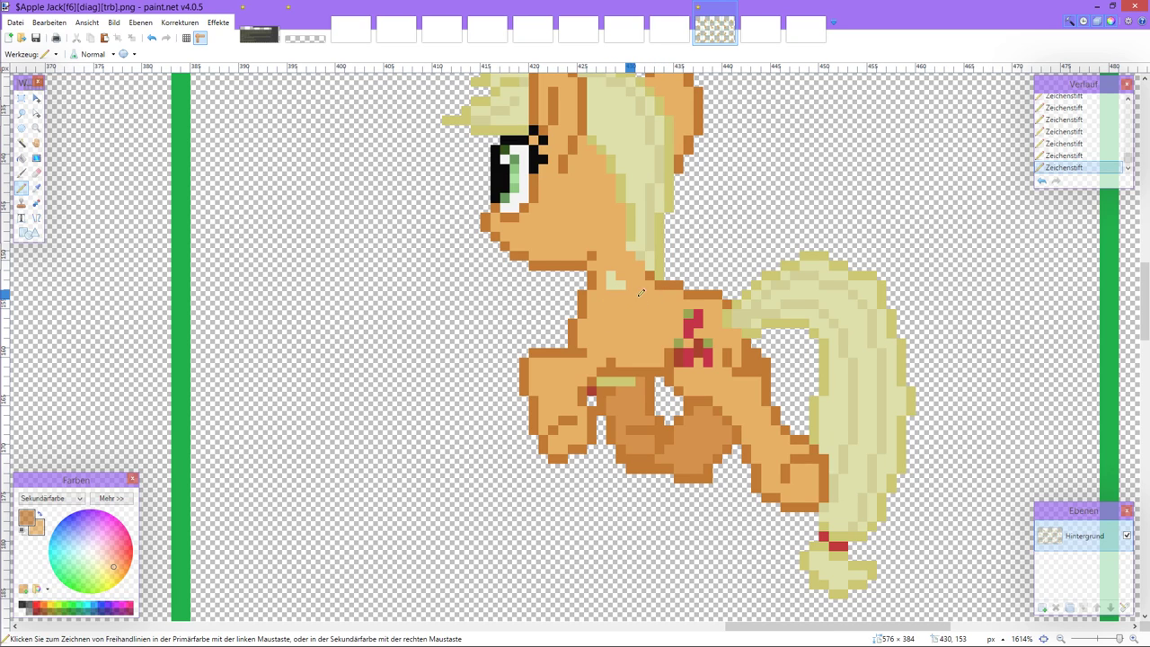
Step: Smooth the corner between the fifth pony's chest and raised foreleg with a dark orange outline pixel
scroll(620, 299, "down", 3)
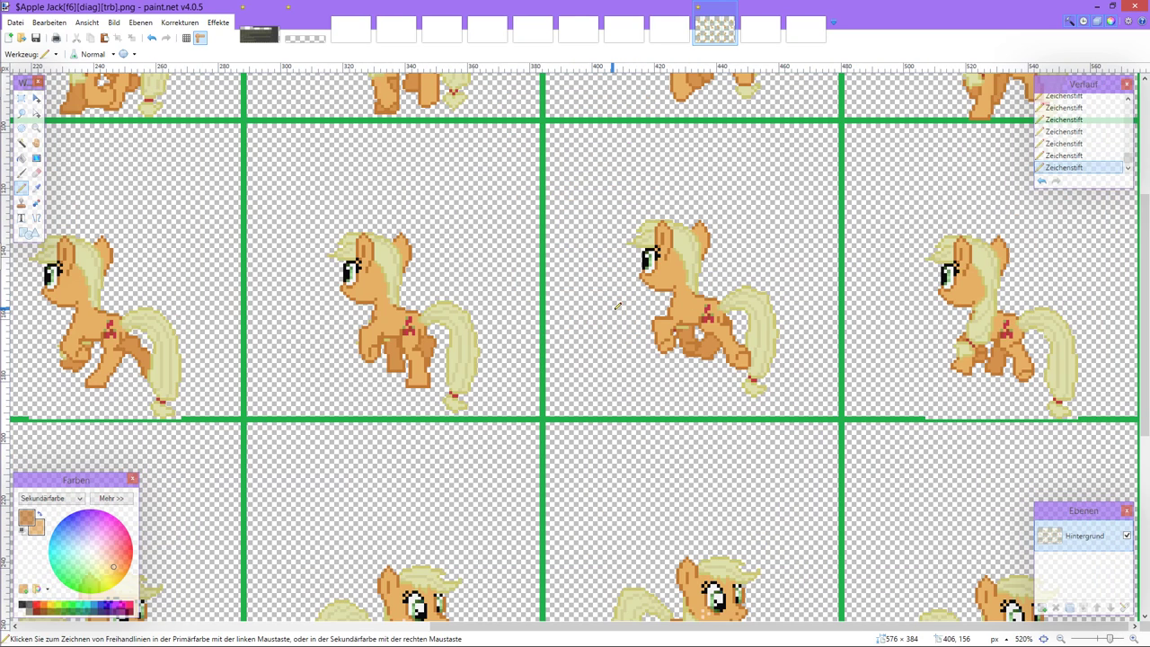
scroll(618, 307, "down", 1)
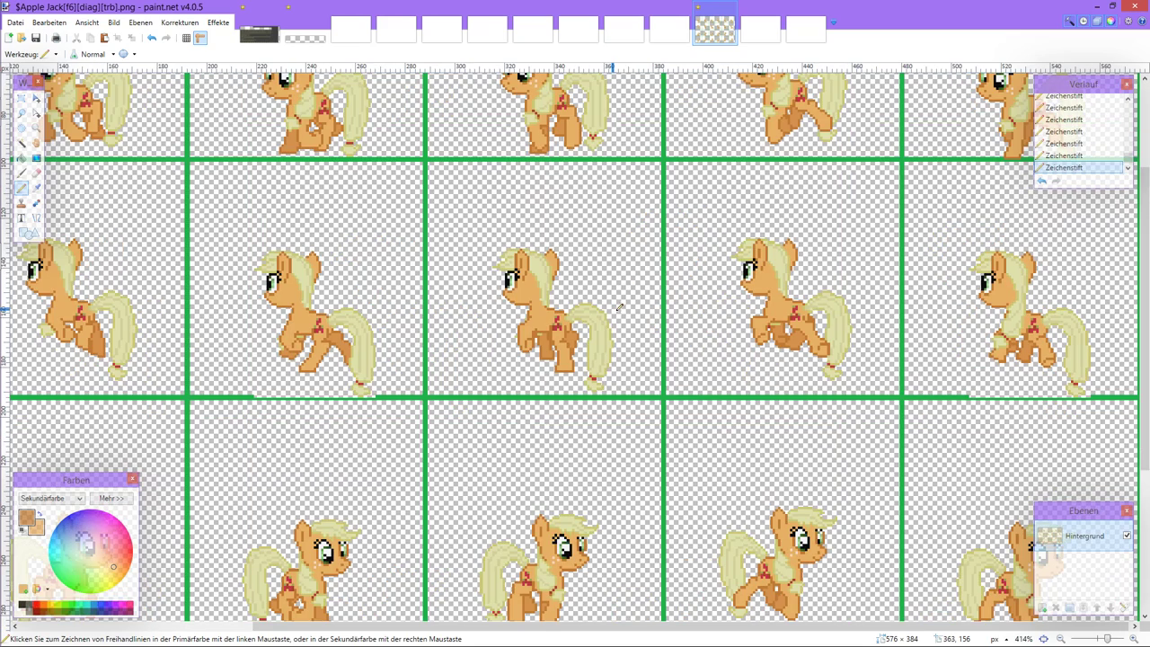
scroll(618, 306, "up", 3)
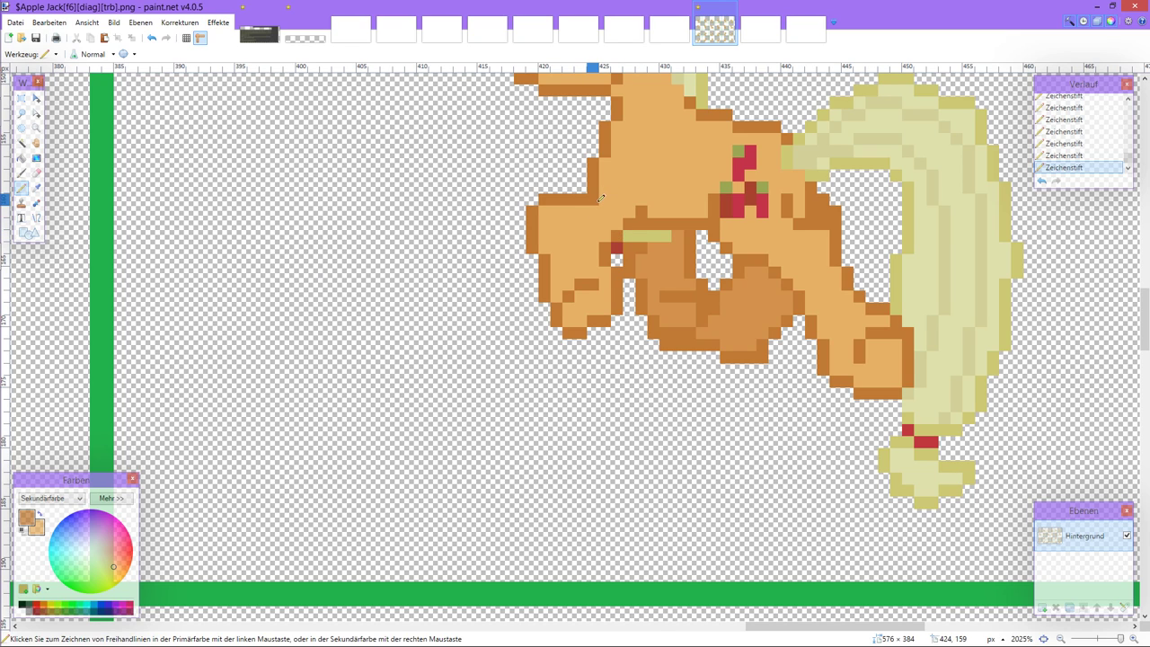
scroll(601, 199, "down", 1)
scroll(600, 212, "up", 2)
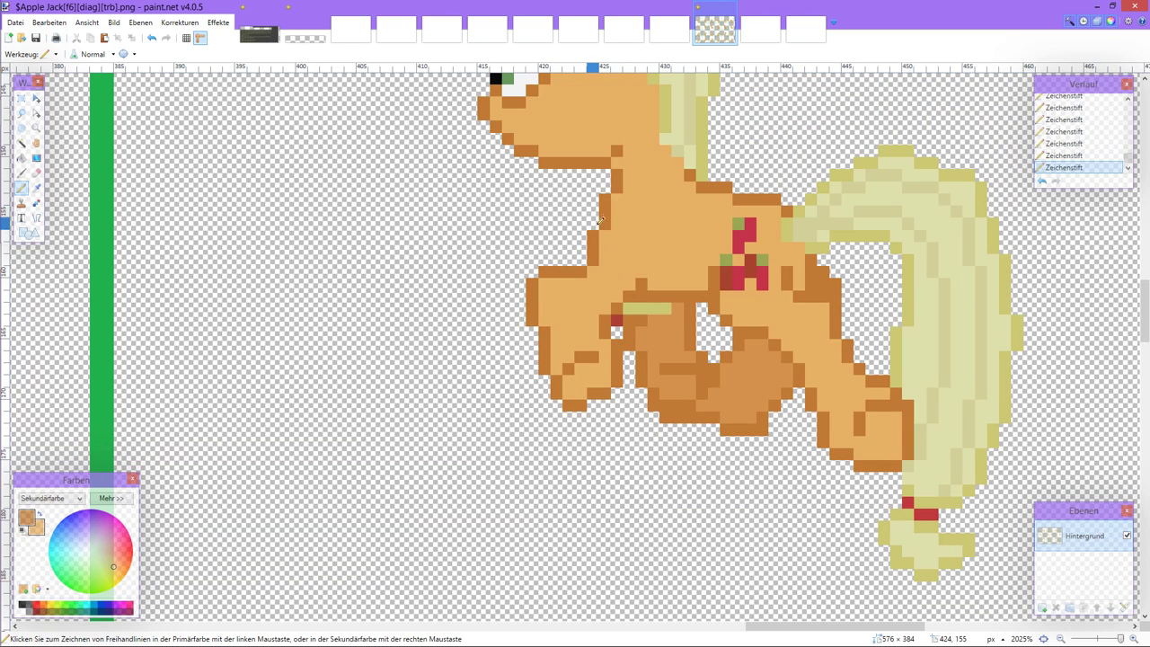
scroll(599, 219, "down", 4)
scroll(606, 233, "down", 1)
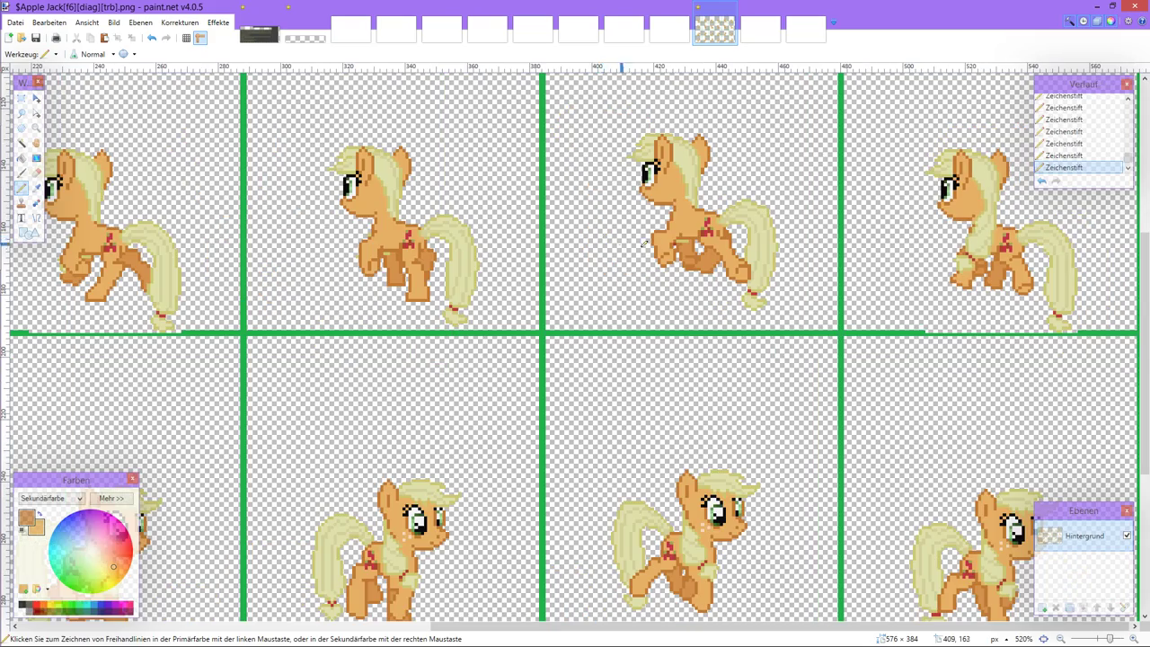
scroll(606, 234, "up", 4)
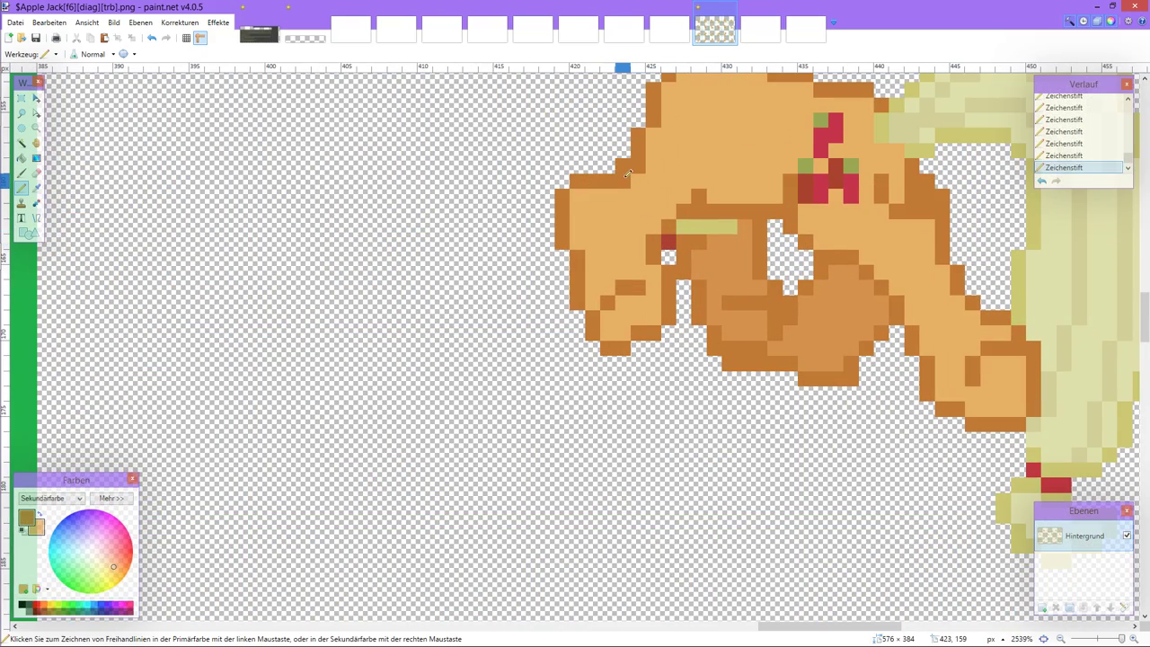
Step: Compare the fifth pony's new chest with its mirrored fourth-row counterpart, undoing and redoing the last two edits as a check
scroll(629, 172, "down", 4)
scroll(629, 172, "down", 6)
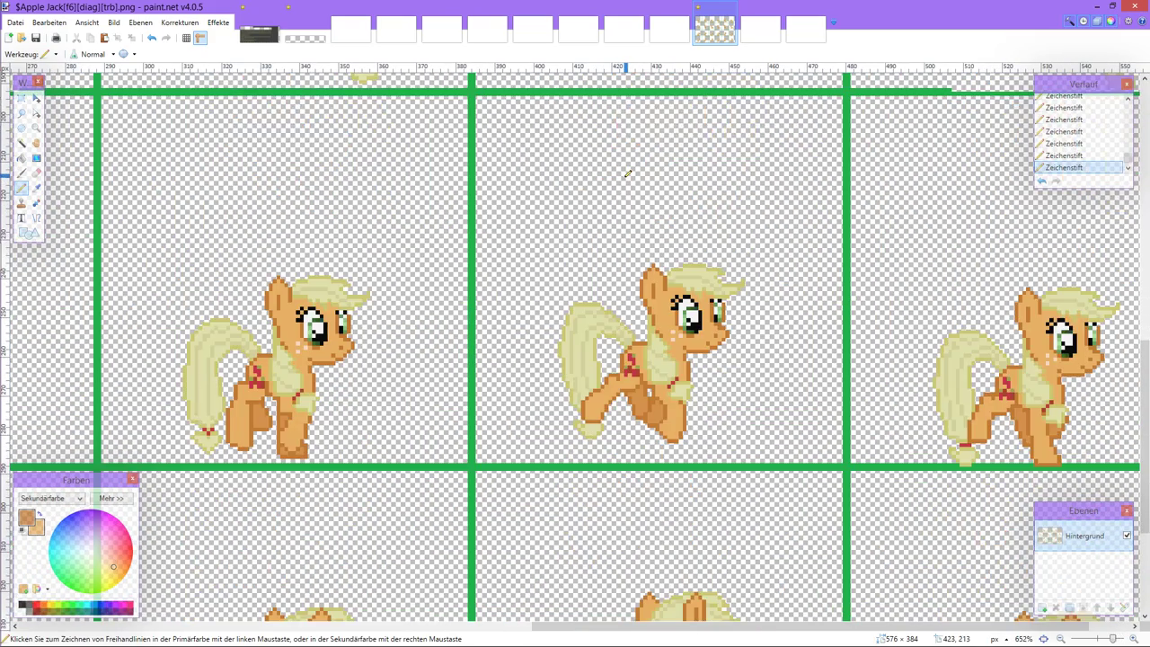
scroll(752, 386, "up", 3)
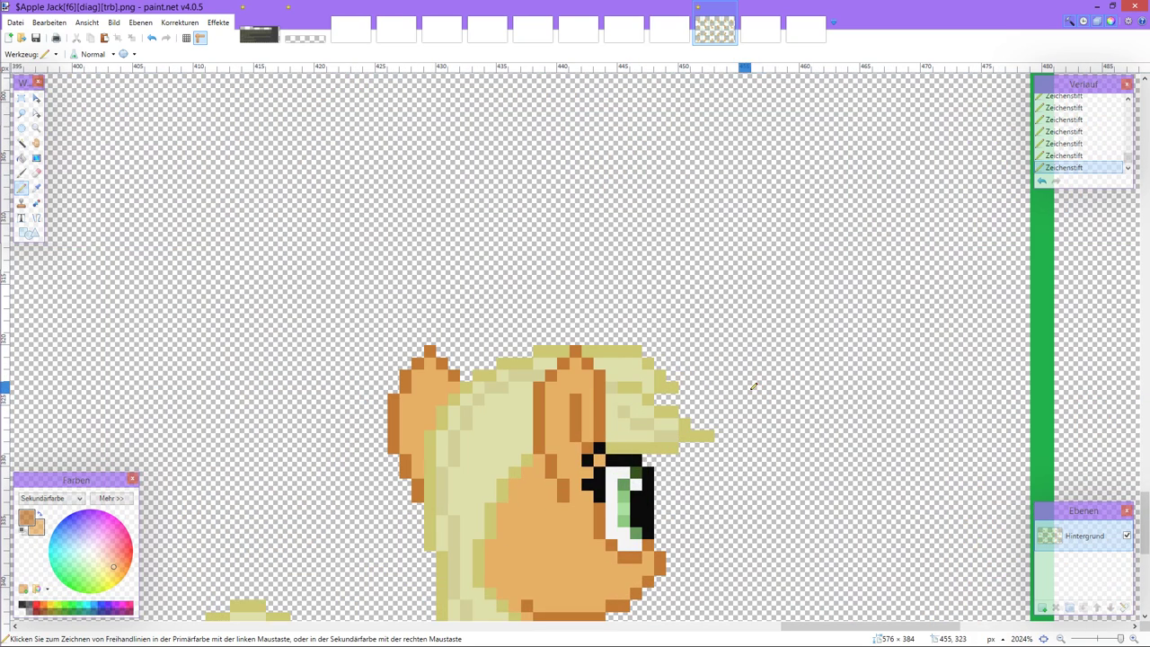
scroll(682, 360, "down", 5)
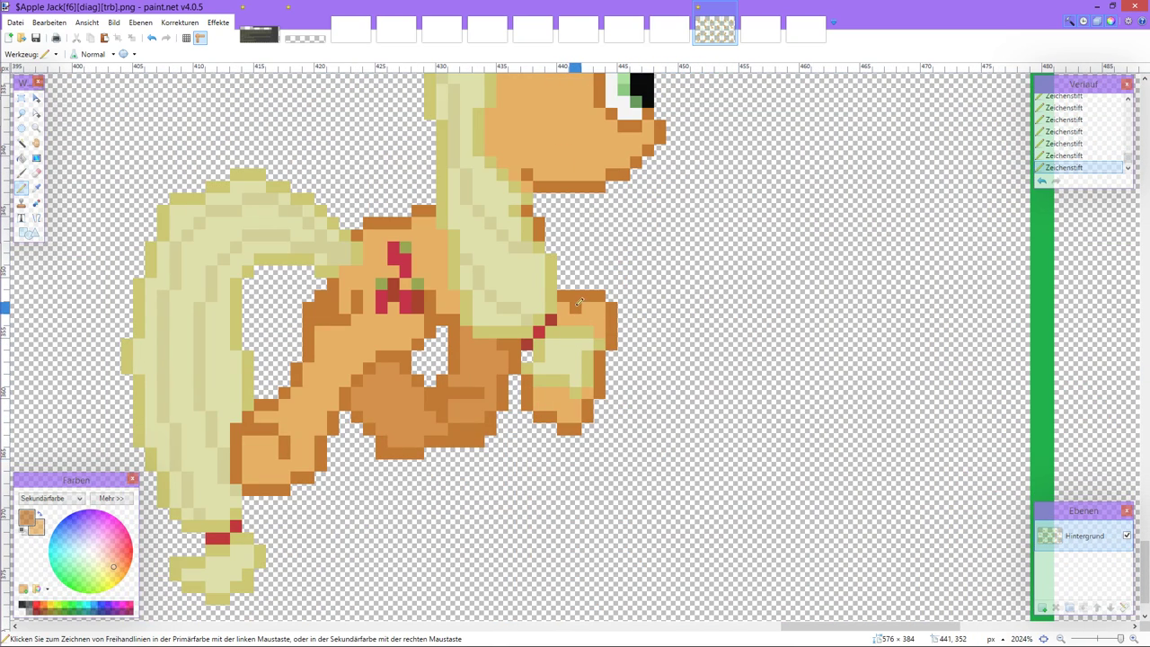
key("ctrl+z")
key("ctrl+z")
scroll(567, 292, "up", 4)
scroll(568, 292, "up", 10)
scroll(567, 292, "up", 1)
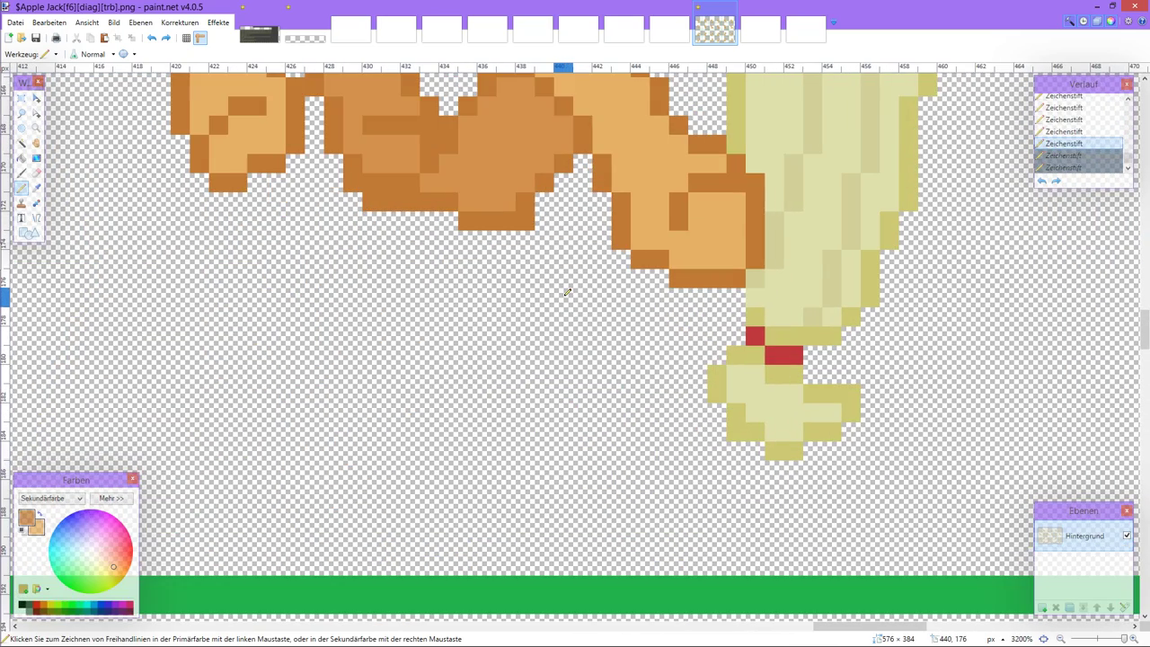
scroll(567, 292, "down", 5)
key("ctrl+y")
key("ctrl+y")
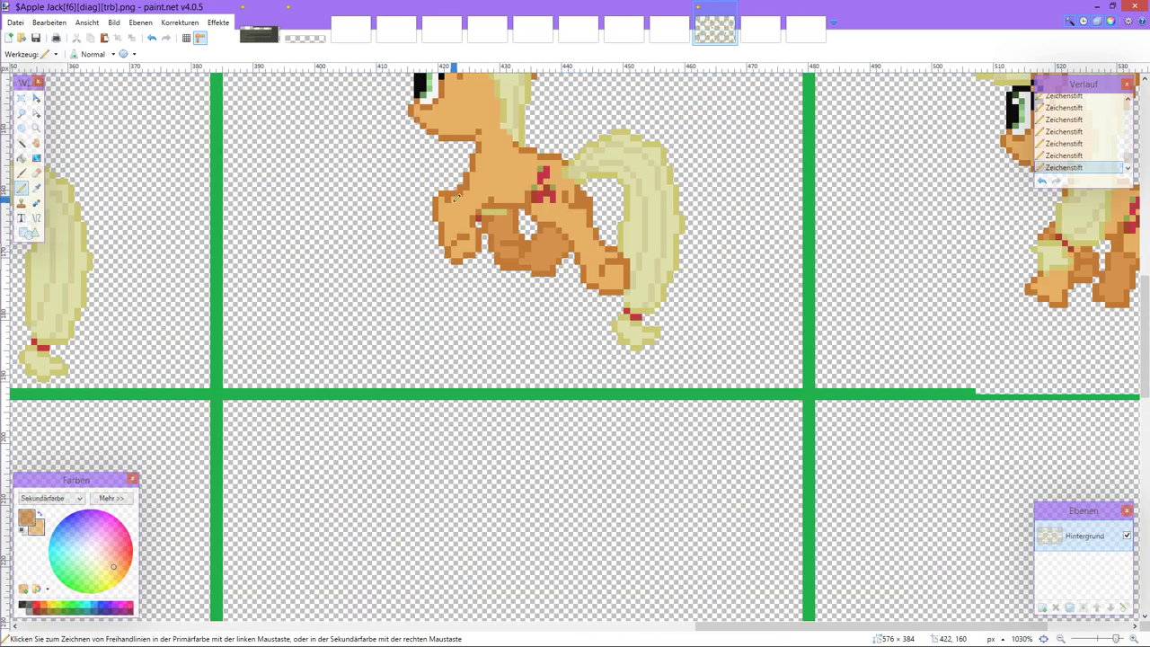
Step: Check the fifth second-row pony's chest contour up close, undoing and redoing the last two pencil edits
key("ctrl+z")
key("ctrl+z")
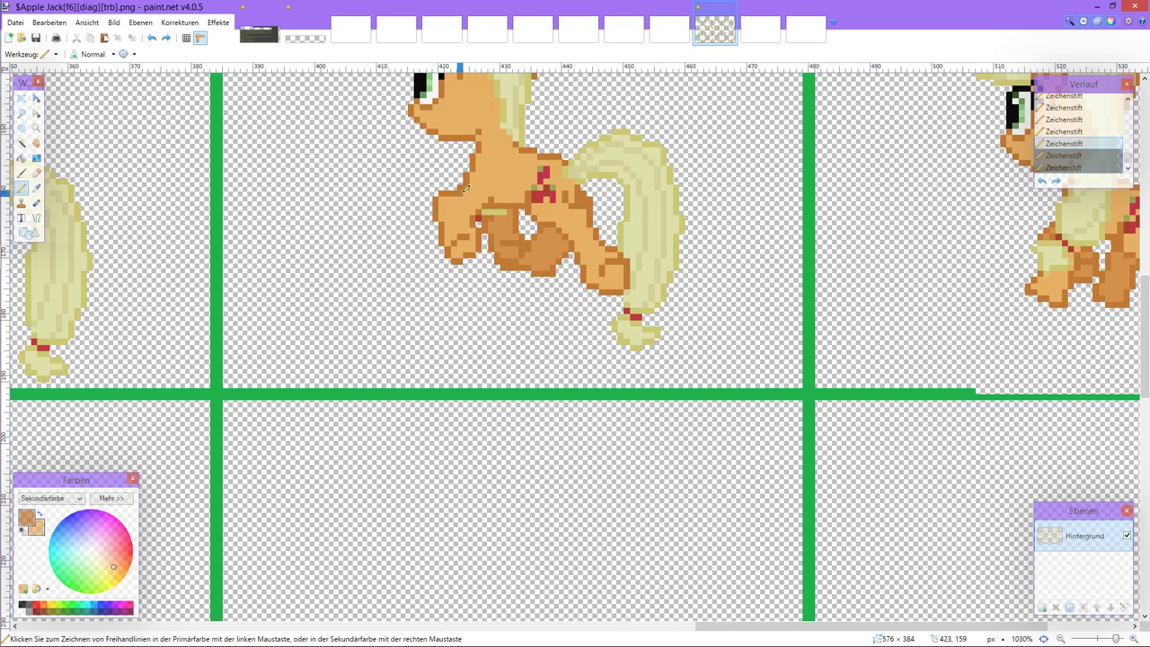
key("ctrl+y")
key("ctrl+y")
key("ctrl+z")
key("ctrl+z")
scroll(473, 186, "up", 5)
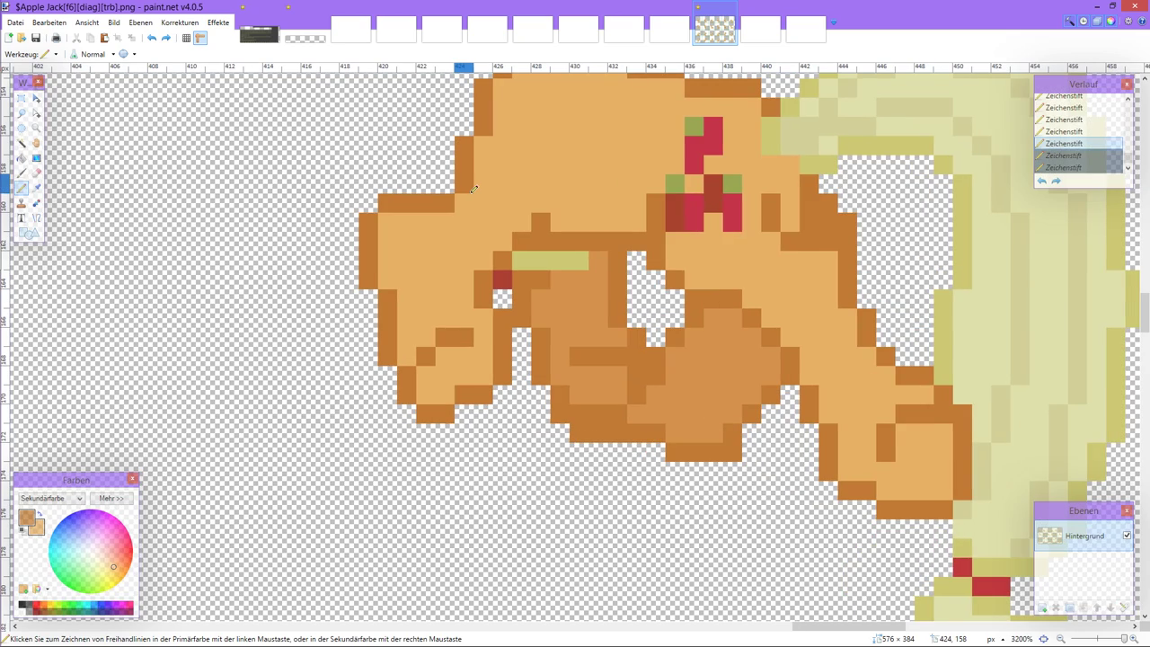
scroll(474, 189, "down", 5)
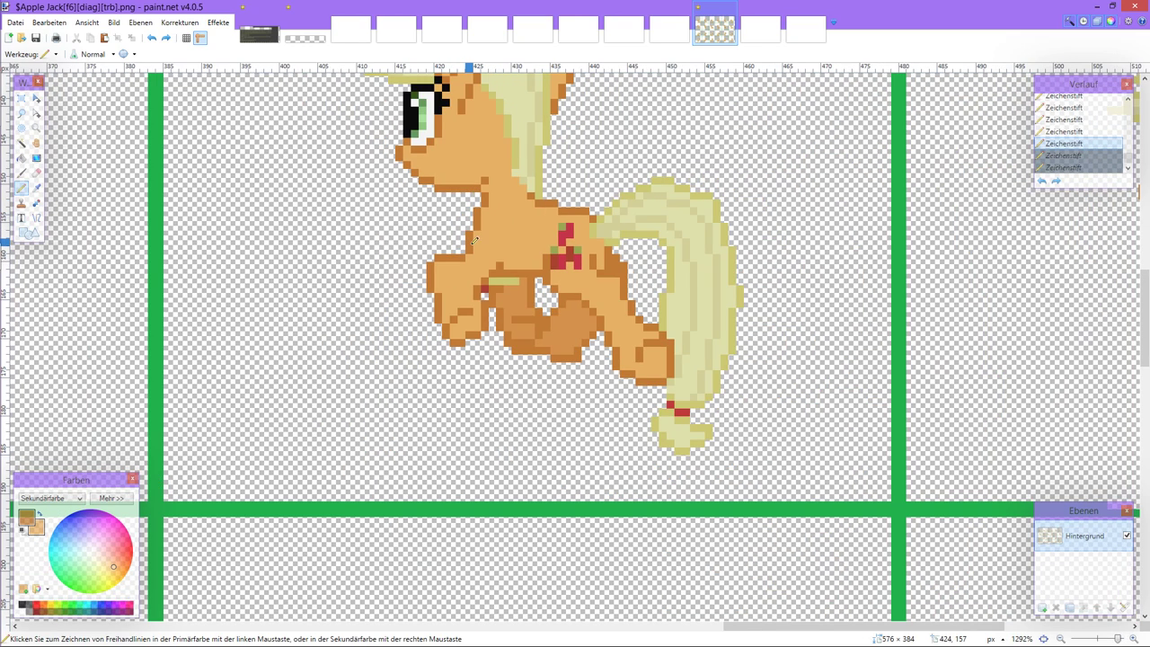
key("ctrl+y")
key("ctrl+y")
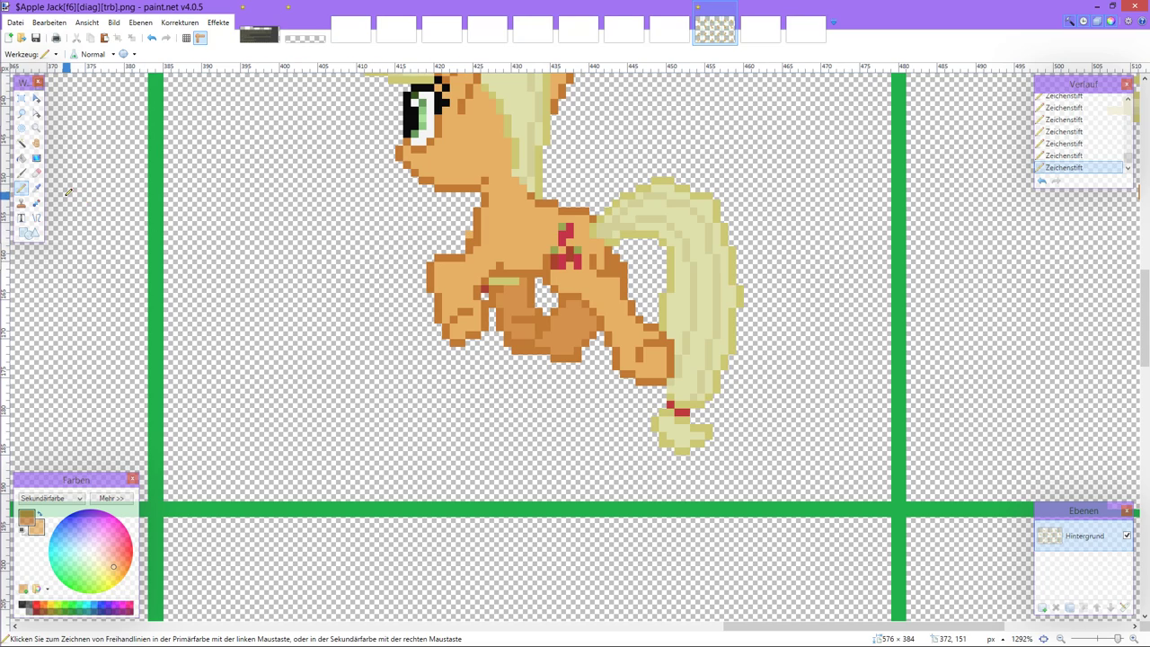
Step: Compare the fifth pony's redrawn chest with its original front mane by undoing and redoing the mane-removal strokes
key("ctrl+z")
key("ctrl+z")
key("ctrl+z")
key("ctrl+z")
key("ctrl+z")
key("ctrl+z")
key("ctrl+z")
key("ctrl+z")
key("ctrl+z")
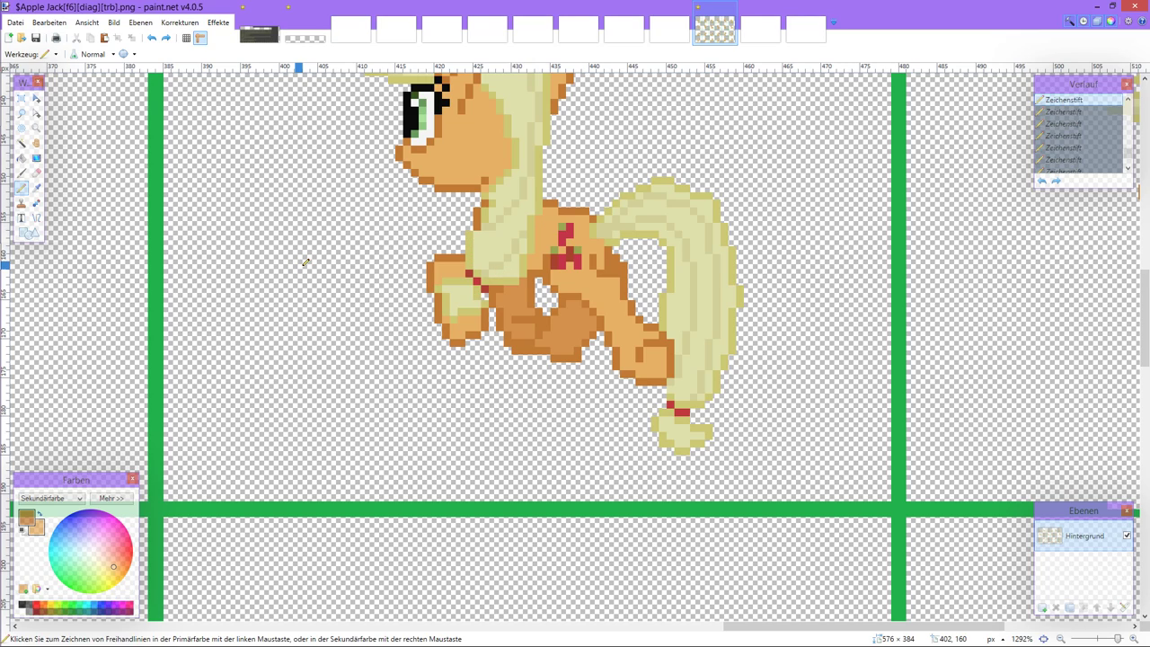
key("ctrl+y")
key("ctrl+y")
key("ctrl+y")
key("ctrl+y")
key("ctrl+y")
key("ctrl+y")
key("ctrl+y")
key("ctrl+y")
key("ctrl+y")
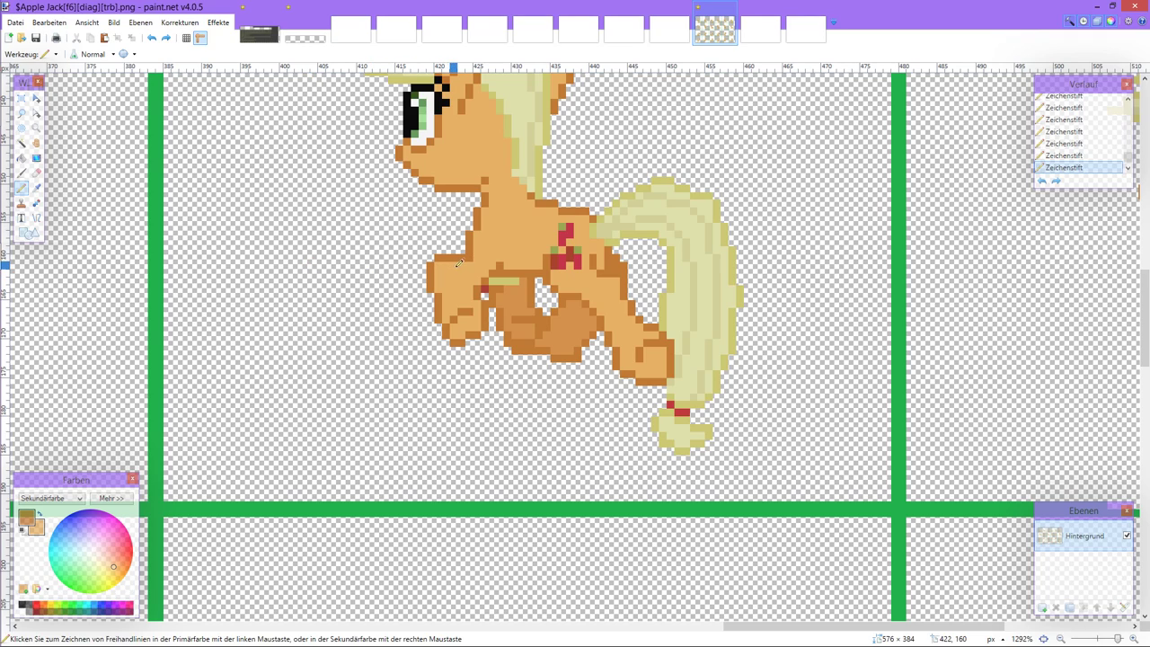
key("ctrl+z")
key("ctrl+y")
Step: Thicken the fifth pony's neck outline inward in dark orange and add khaki pixels, sampled from its mane, at the chest edge
left_click(481, 230)
left_click(37, 187)
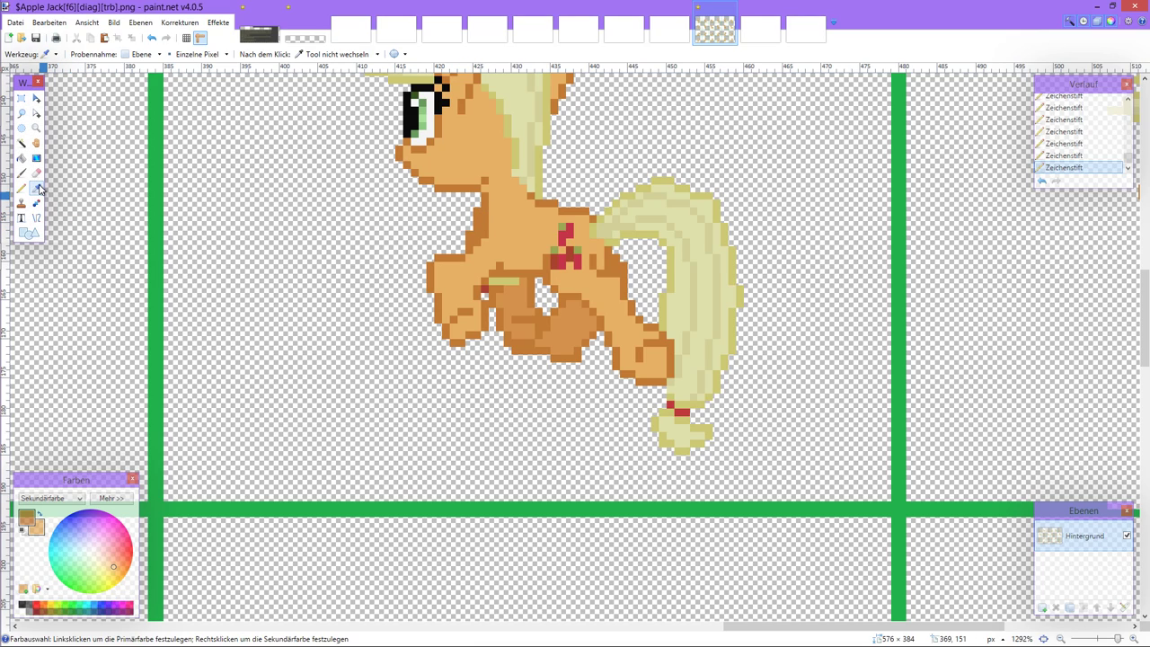
left_click(539, 186)
left_click(26, 189)
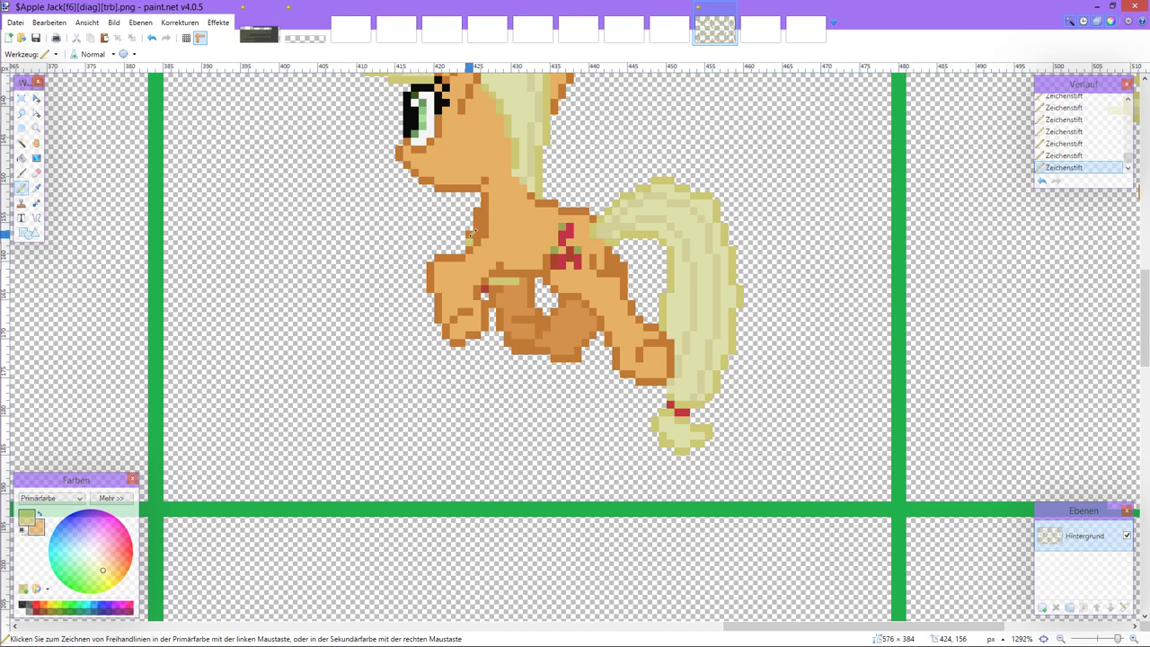
Step: Compare the fifth pony's neck and chest with the same column's poses in the other rows
scroll(478, 223, "down", 3)
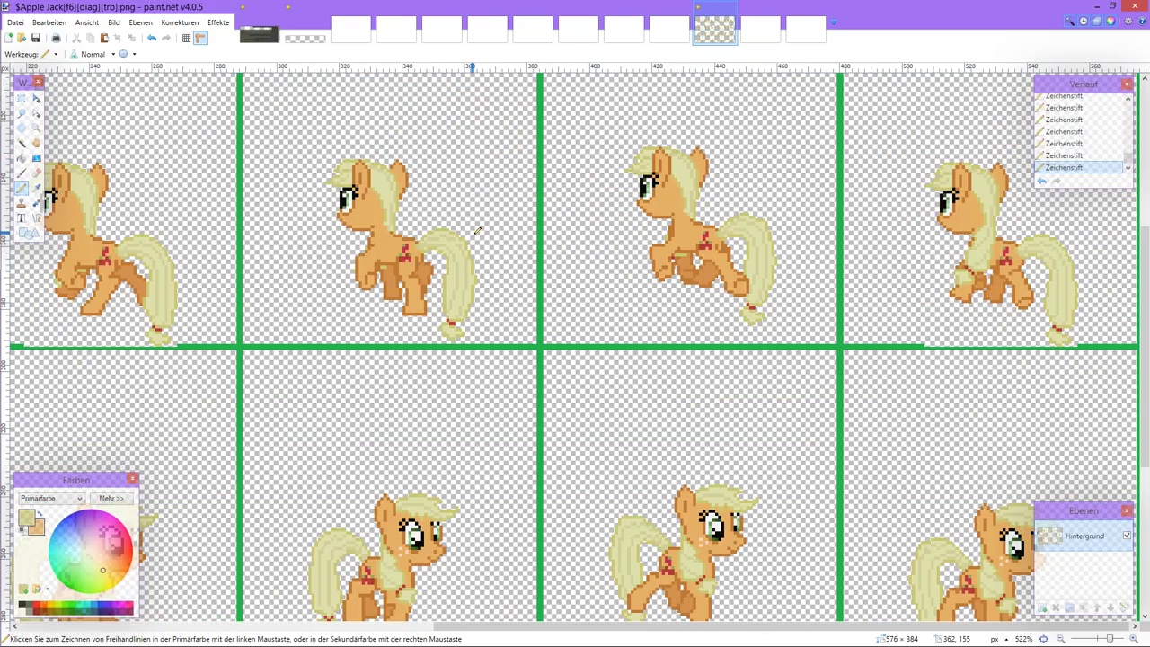
scroll(584, 261, "down", 3)
scroll(604, 270, "up", 2)
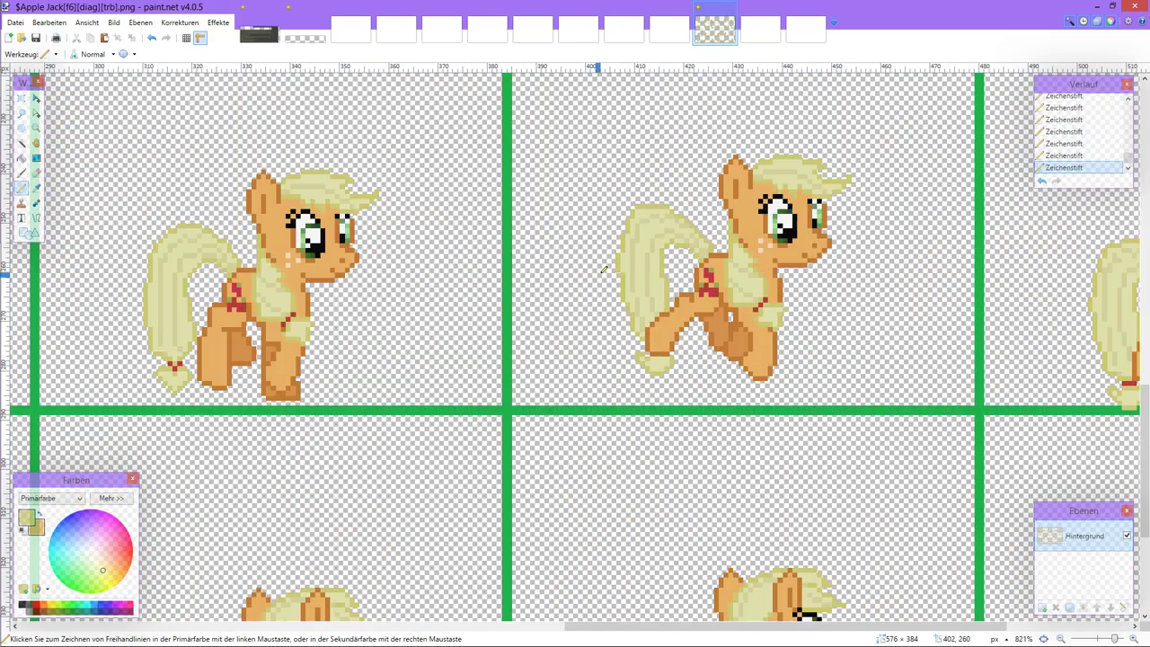
scroll(637, 272, "down", 2)
scroll(706, 293, "up", 3)
scroll(705, 295, "up", 3)
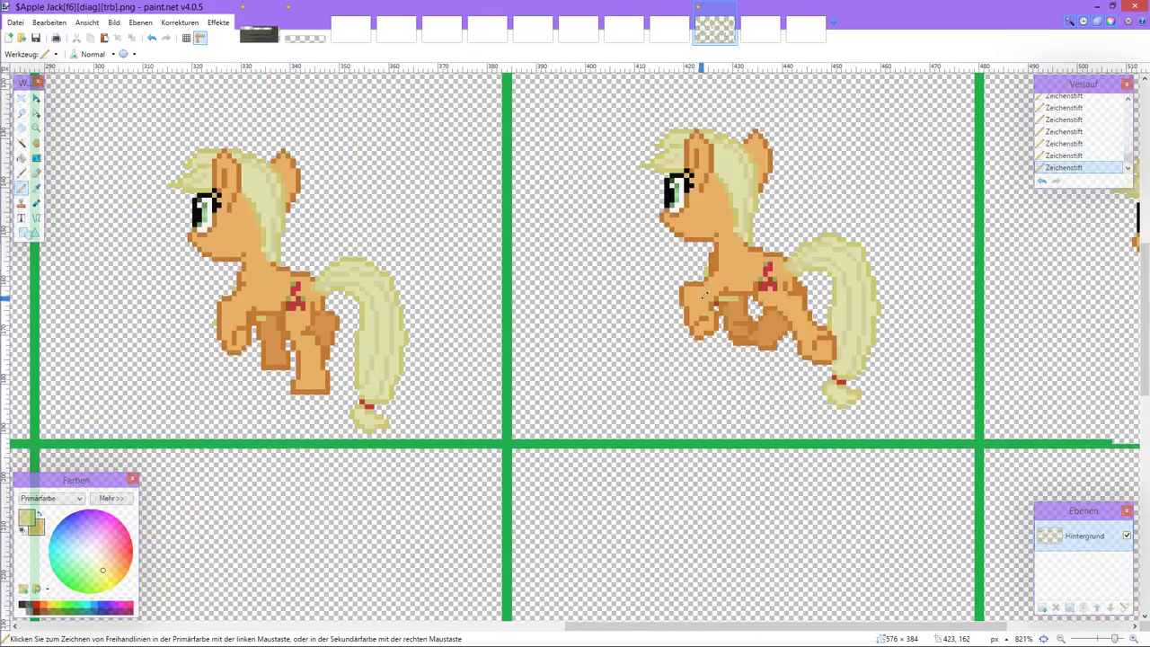
scroll(705, 295, "down", 5)
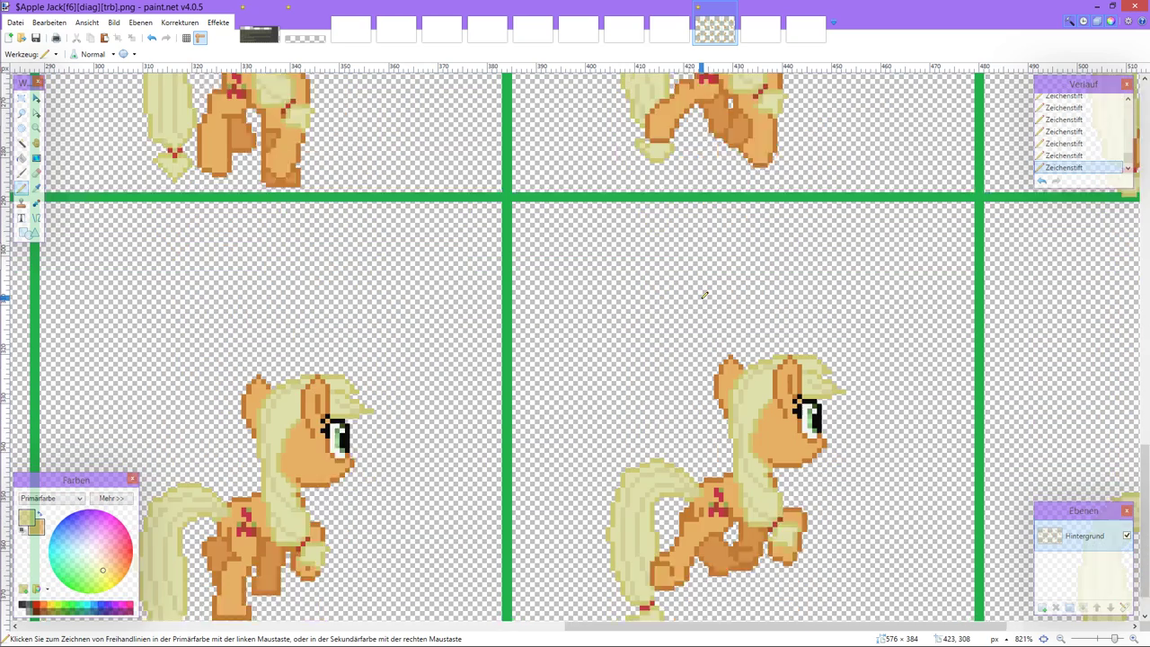
scroll(783, 450, "up", 1)
scroll(784, 449, "down", 1)
scroll(783, 446, "up", 5)
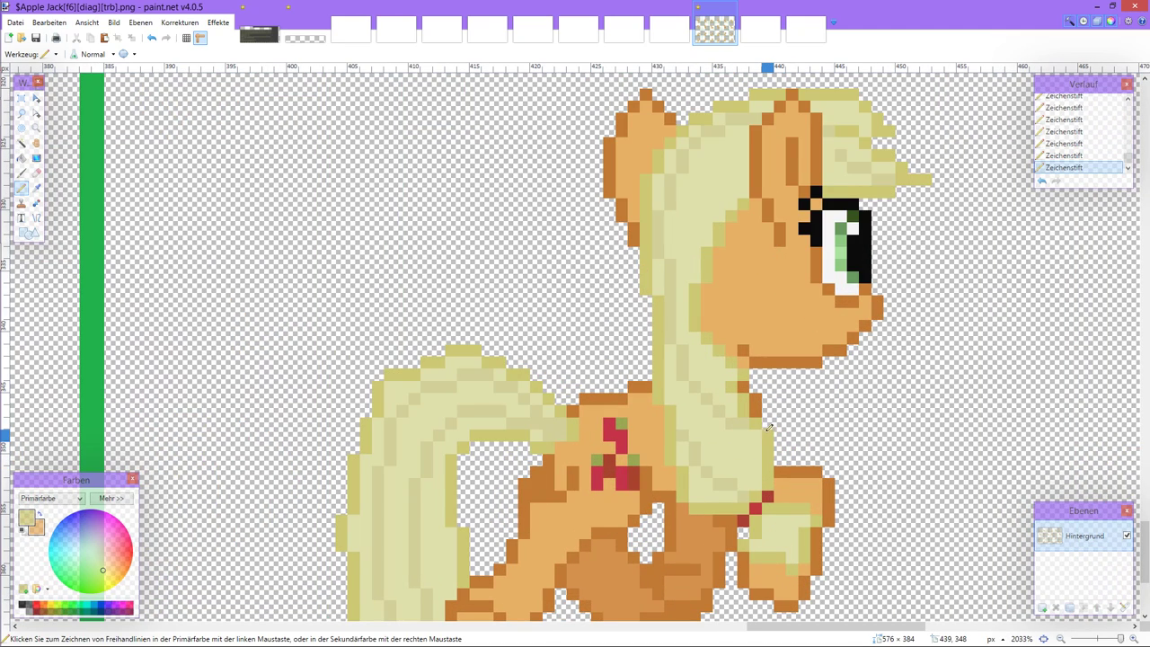
scroll(763, 424, "up", 10)
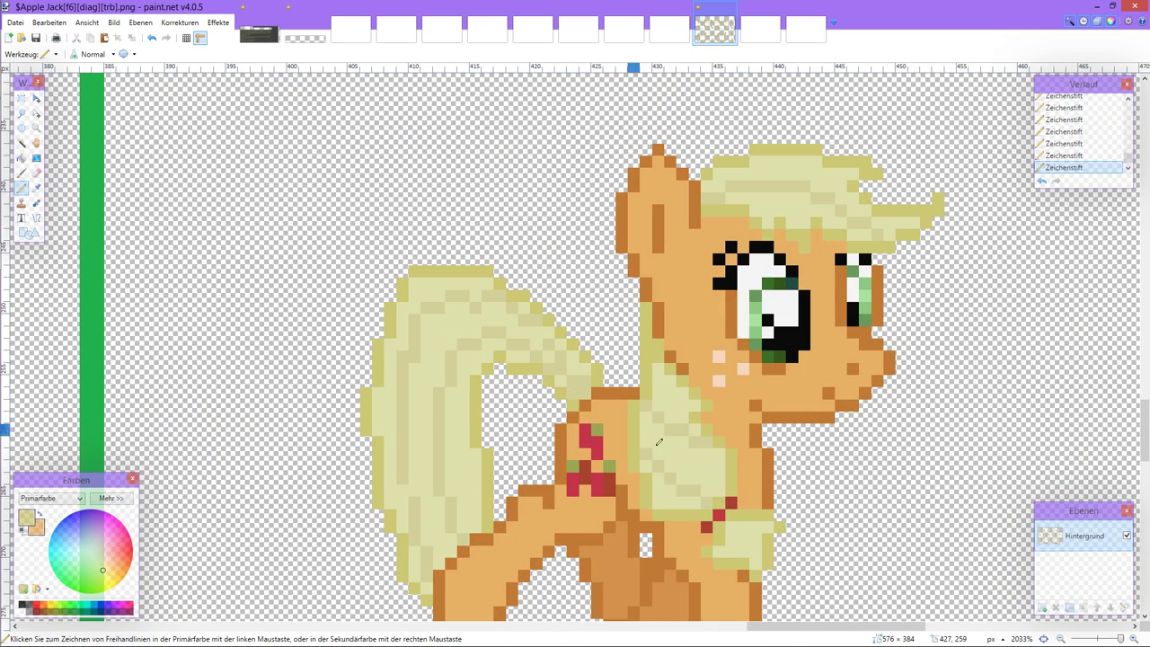
scroll(645, 432, "up", 11)
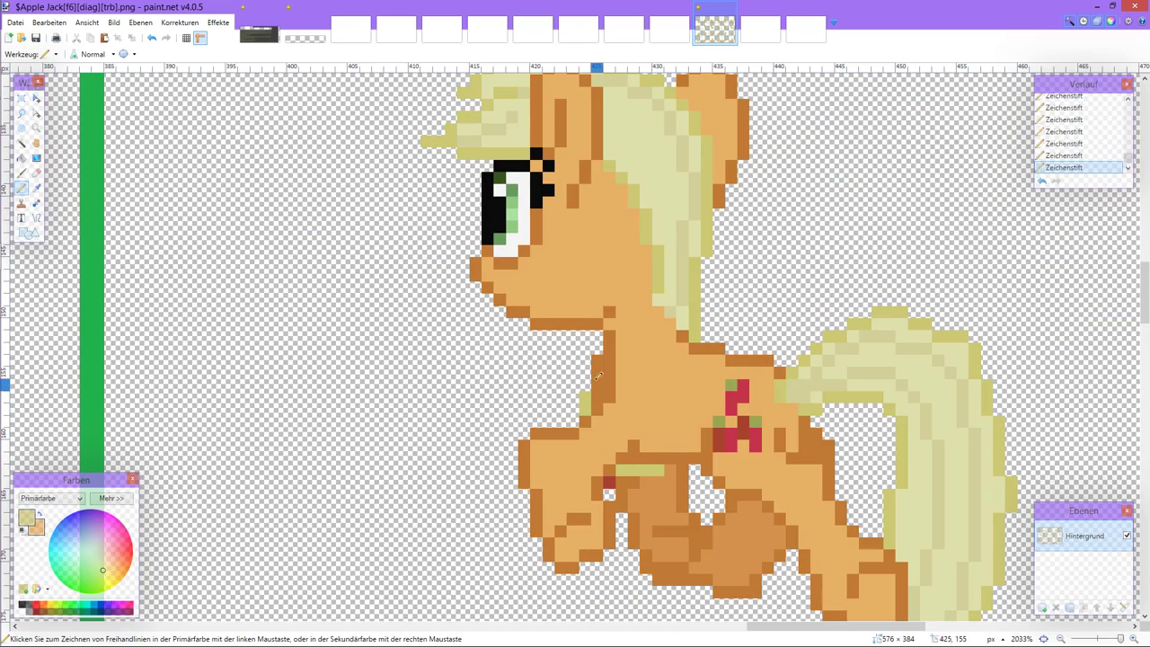
scroll(600, 379, "down", 5)
scroll(600, 382, "down", 5)
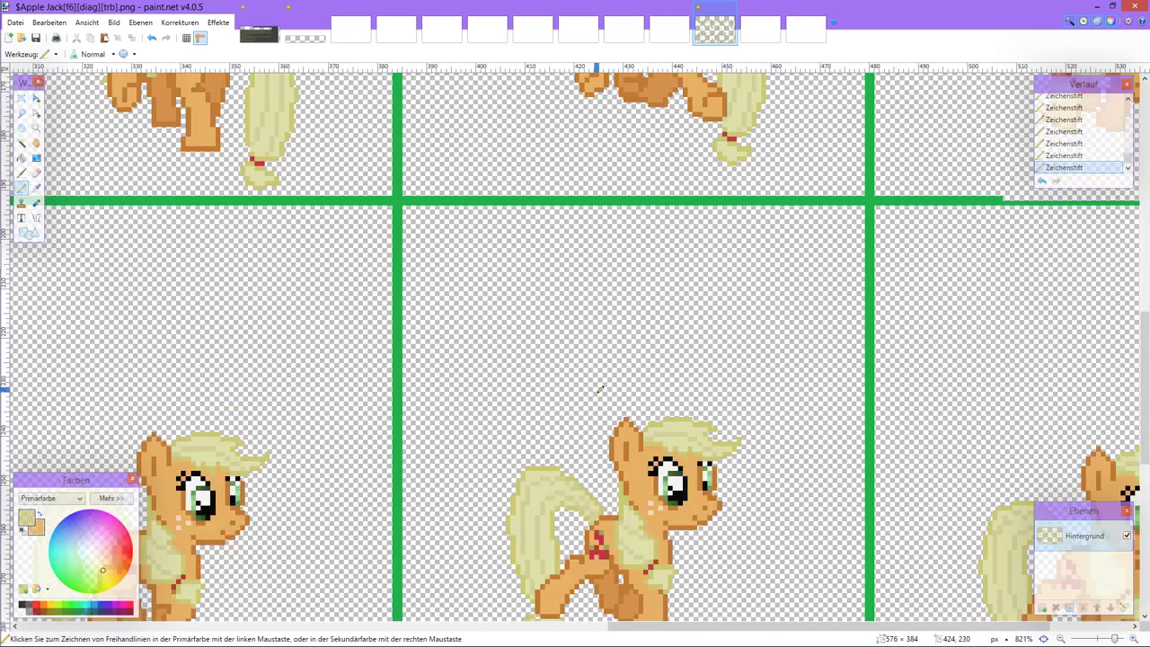
scroll(599, 393, "up", 2)
scroll(599, 393, "down", 1)
scroll(600, 393, "up", 3)
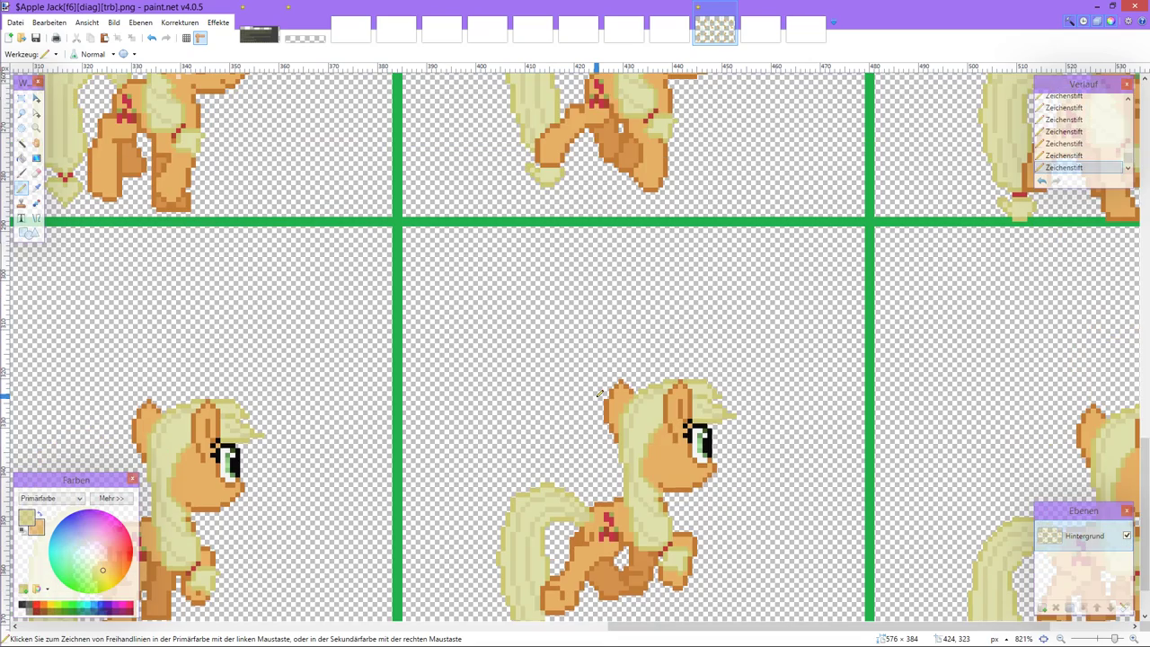
scroll(599, 393, "up", 20)
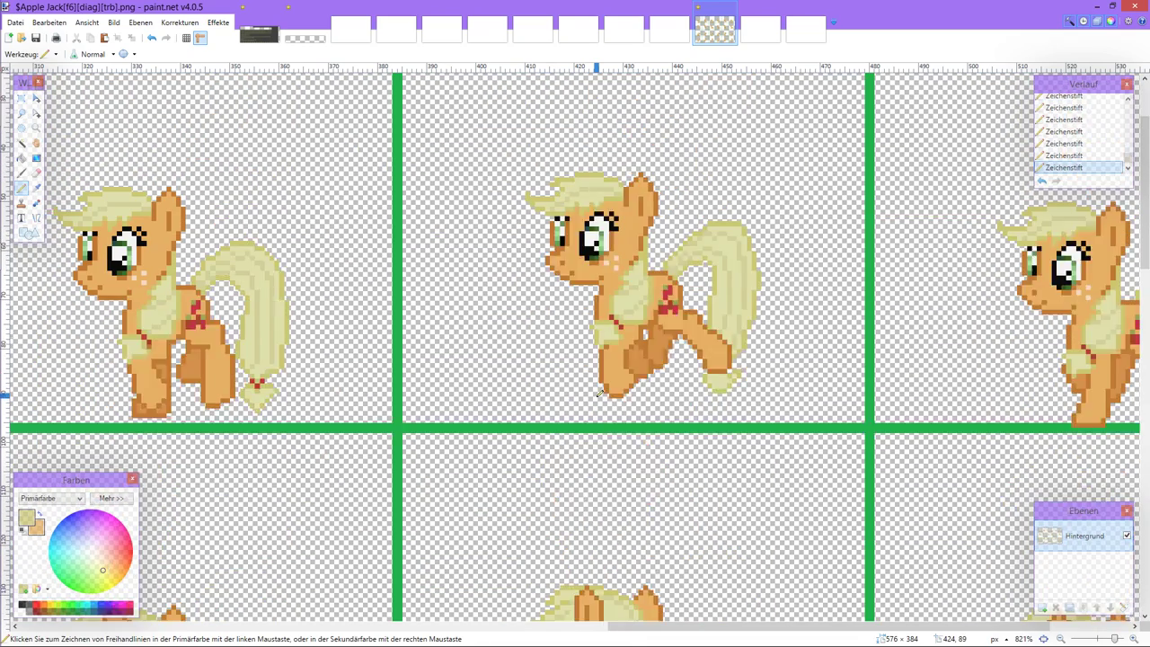
scroll(599, 392, "down", 3)
scroll(600, 393, "up", 5)
scroll(599, 393, "down", 20)
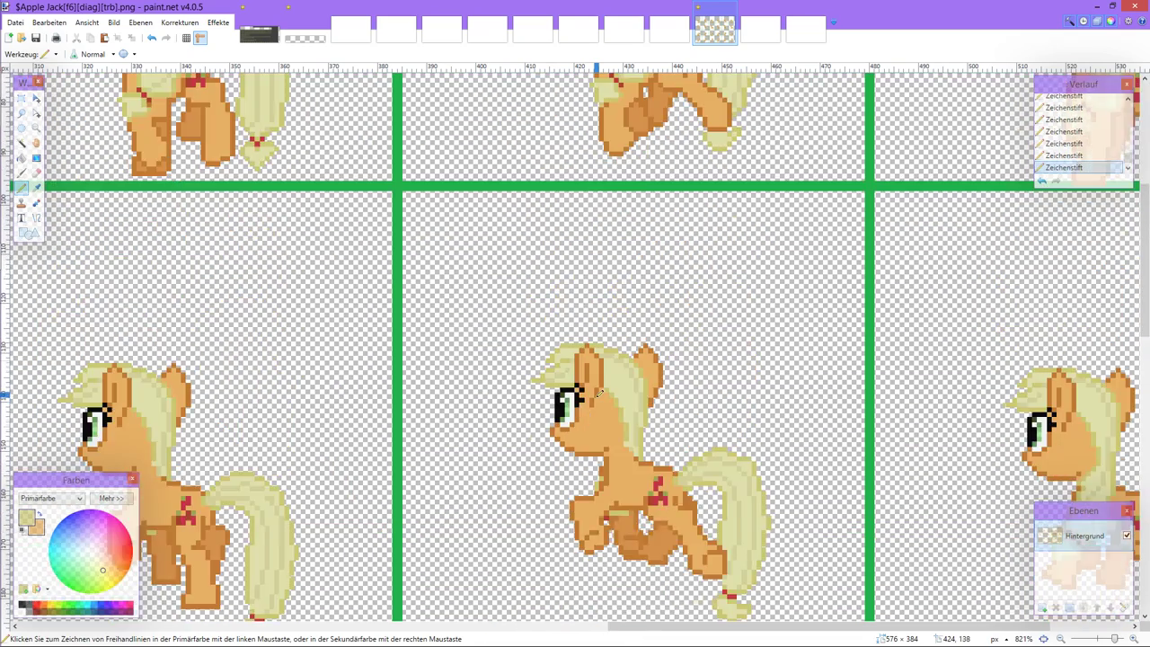
Step: Erase the outer dark orange pixels of the fifth pony's thickened neck outline with the Eraser
left_click(36, 173)
scroll(526, 360, "up", 5)
left_click(717, 281)
left_click(717, 282)
key("ctrl+z")
key("ctrl+z")
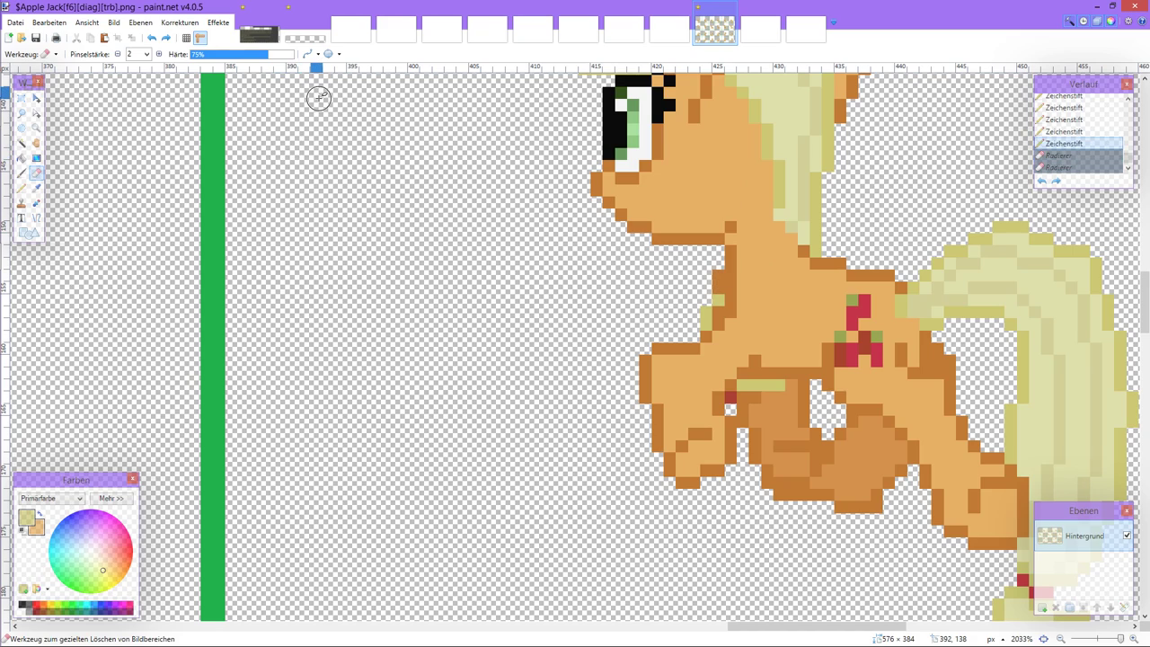
left_click(715, 278)
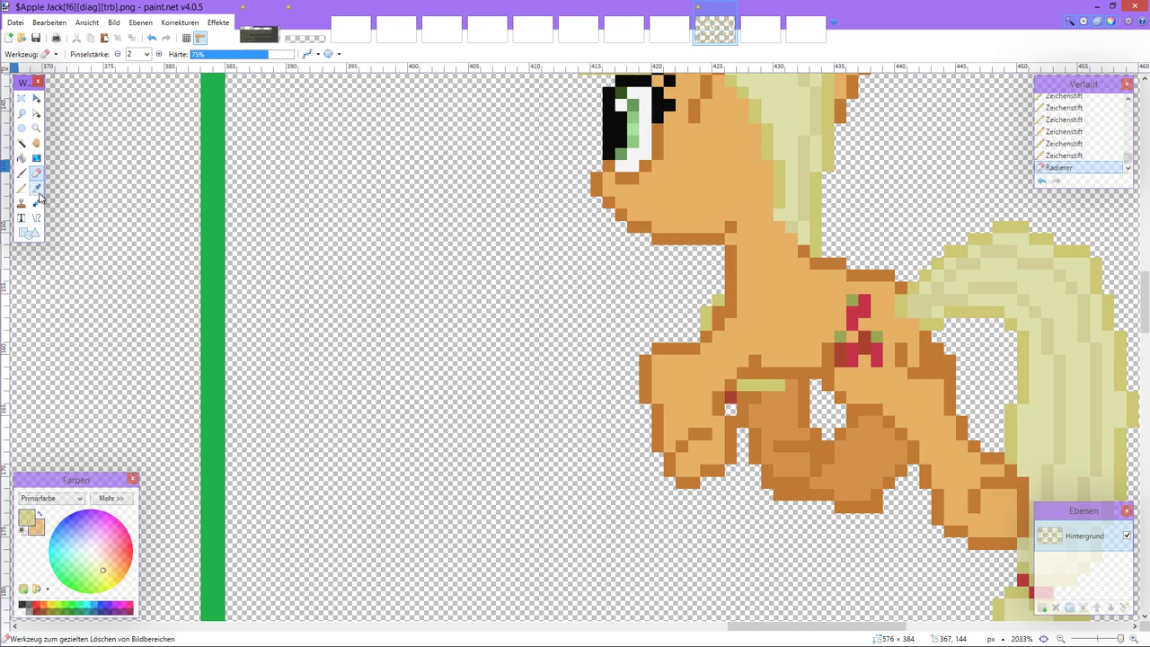
Step: Sample the dark orange outline colour and touch up the fifth pony's contour where the neck meets the chest
left_click(22, 188)
left_click(36, 188)
left_click(731, 285)
left_click(21, 187)
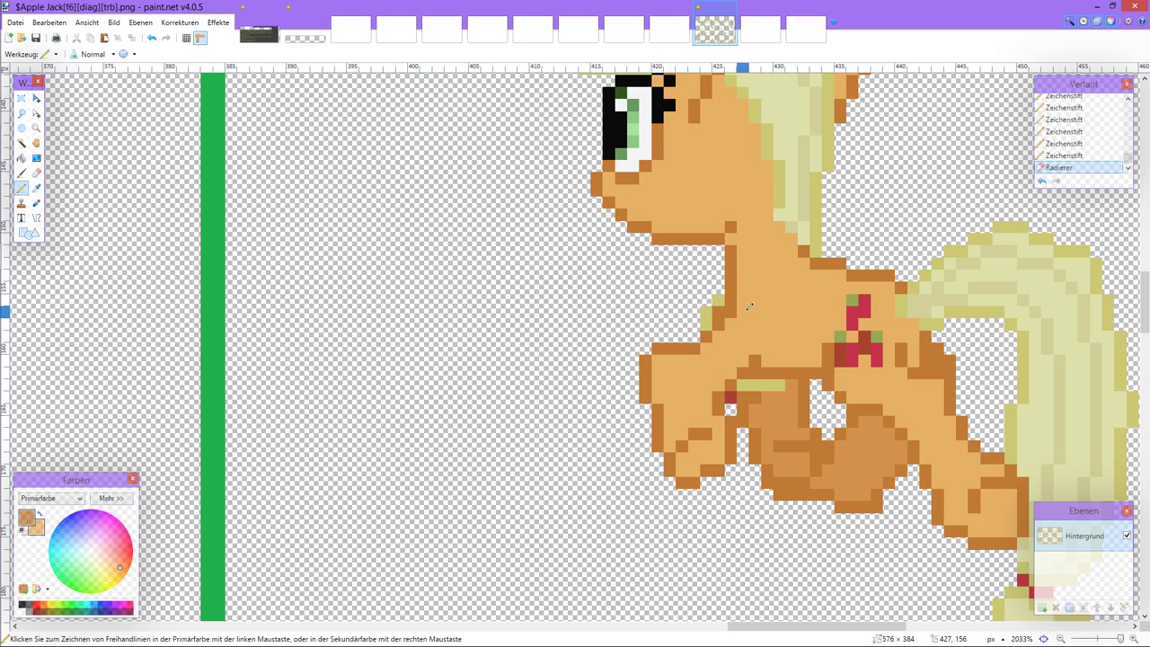
left_click(735, 313)
scroll(735, 312, "down", 5)
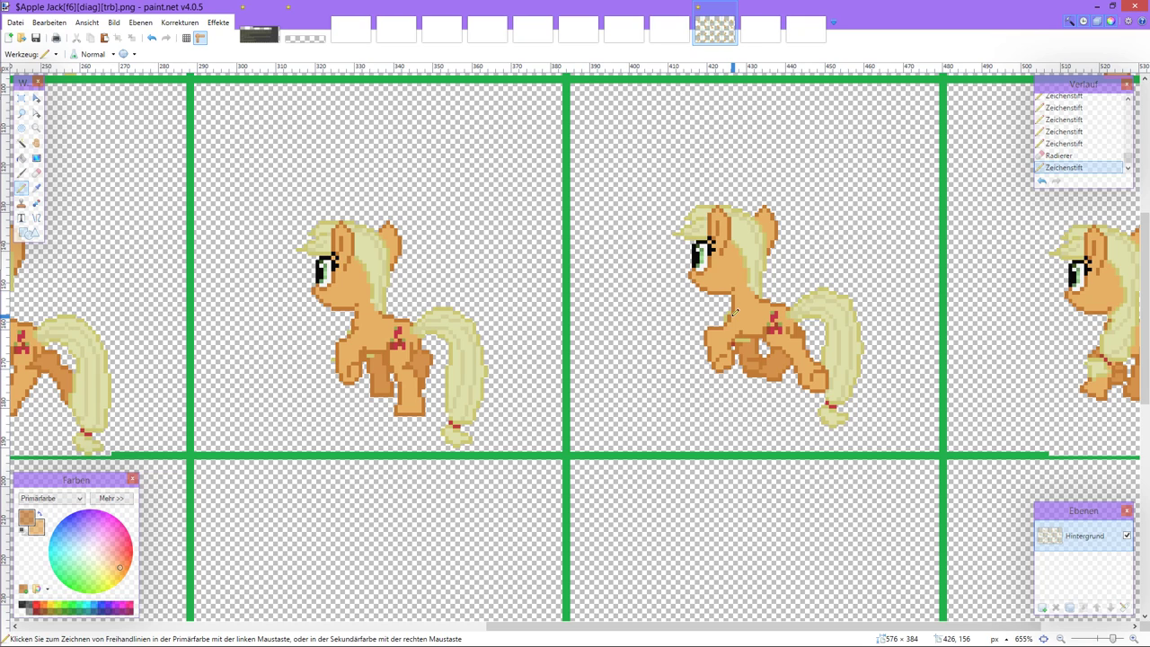
scroll(735, 312, "down", 1)
scroll(728, 309, "down", 1)
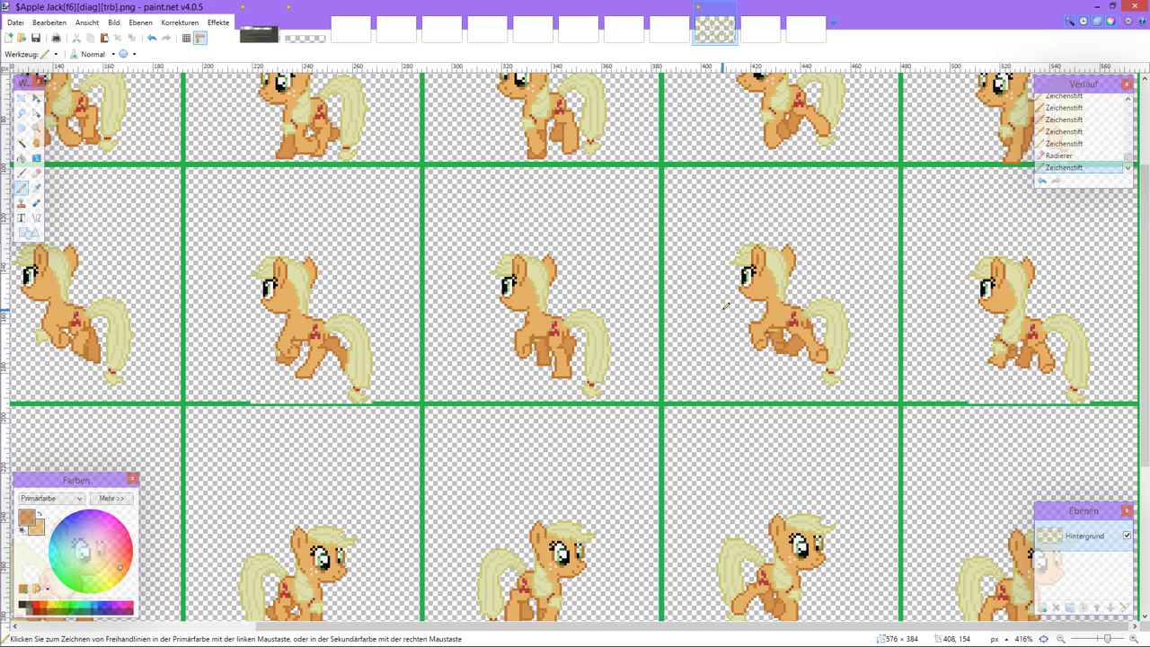
Step: Review the fifth pony's chest against its earlier versions and neighbouring frames, undoing and redoing the recent strokes
key("ctrl+z")
key("ctrl+z")
key("ctrl+z")
key("ctrl+z")
key("ctrl+z")
key("ctrl+z")
key("ctrl+z")
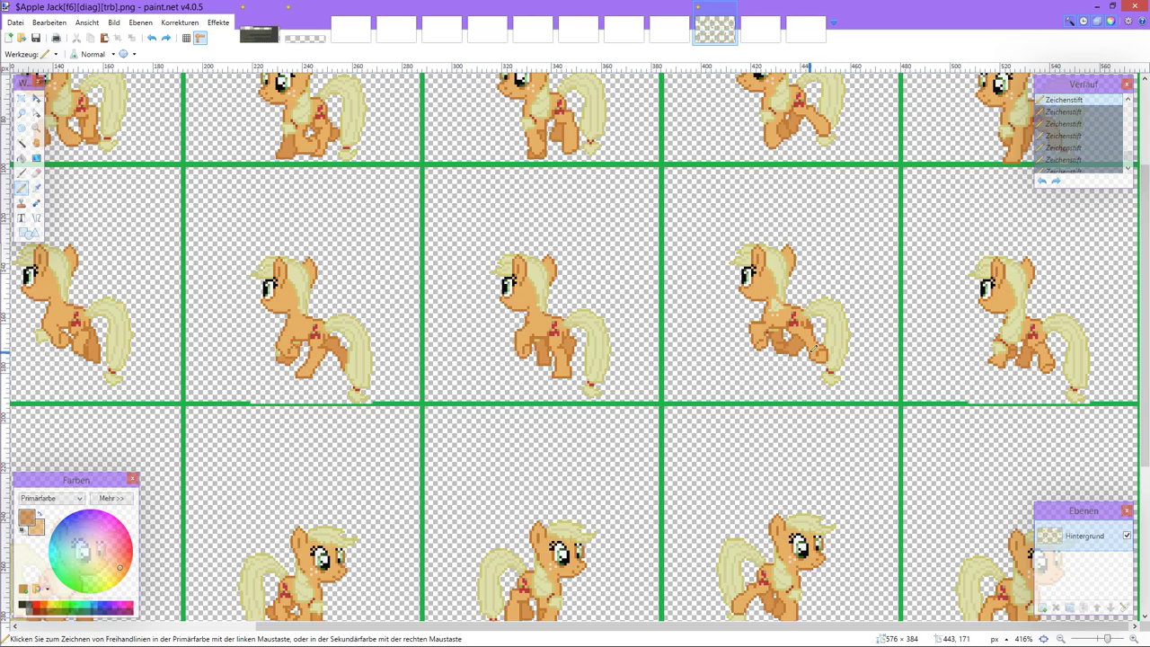
key("ctrl+y")
key("ctrl+y")
scroll(775, 323, "up", 3)
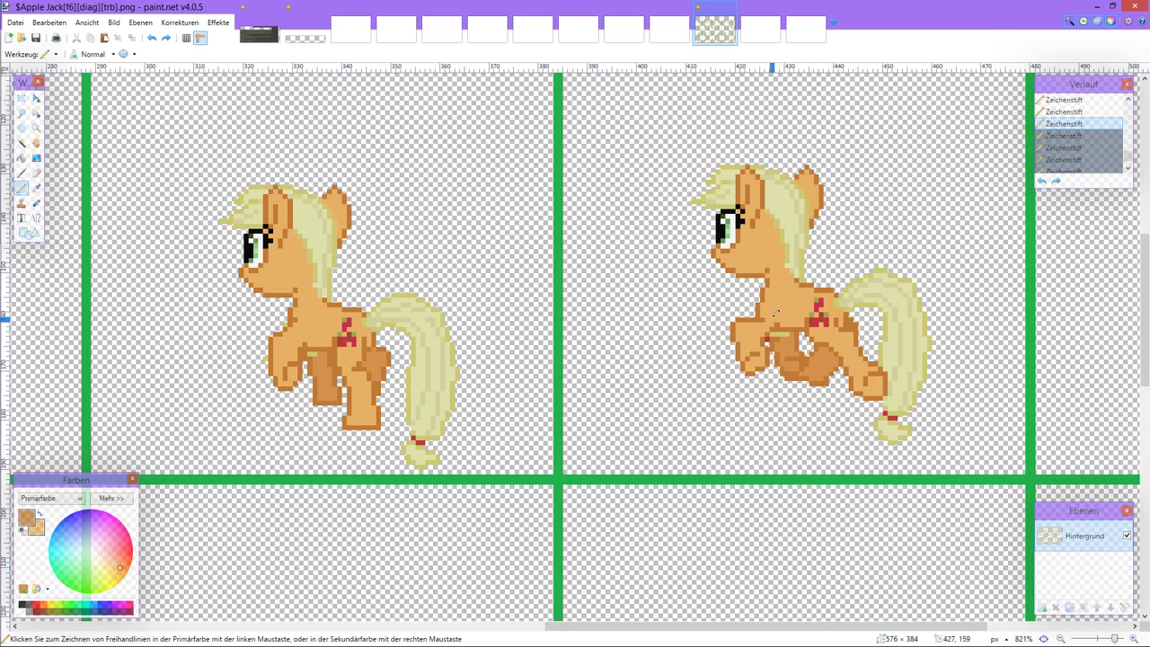
scroll(774, 311, "down", 2)
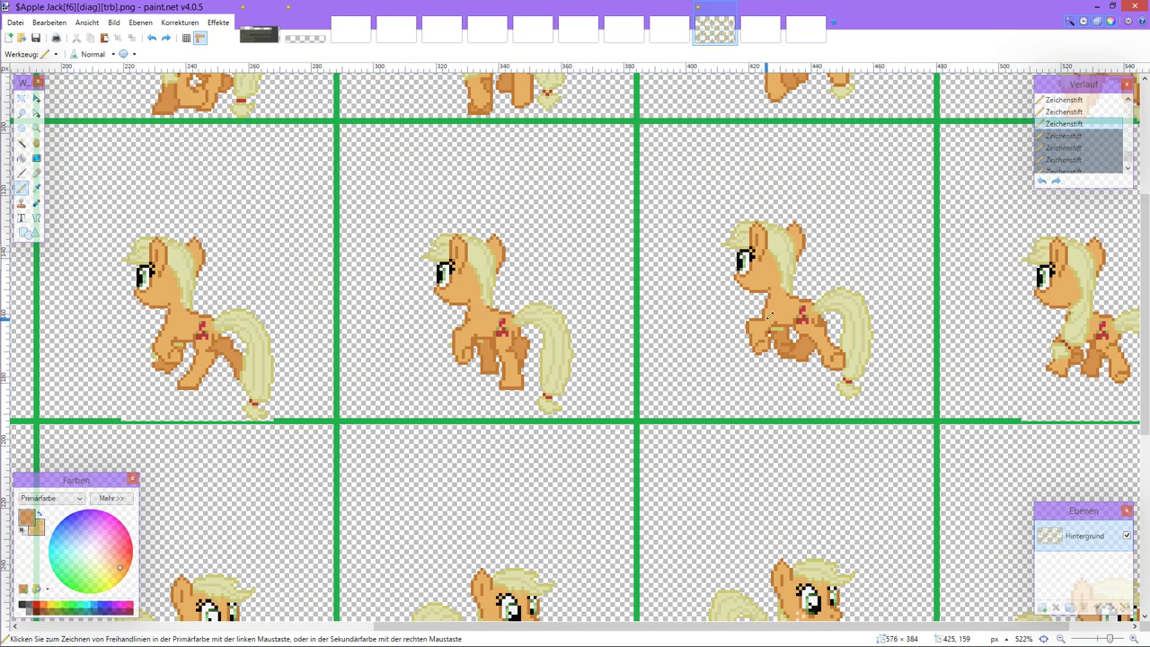
key("ctrl+y")
key("ctrl+y")
key("ctrl+y")
key("ctrl+y")
scroll(771, 316, "down", 1)
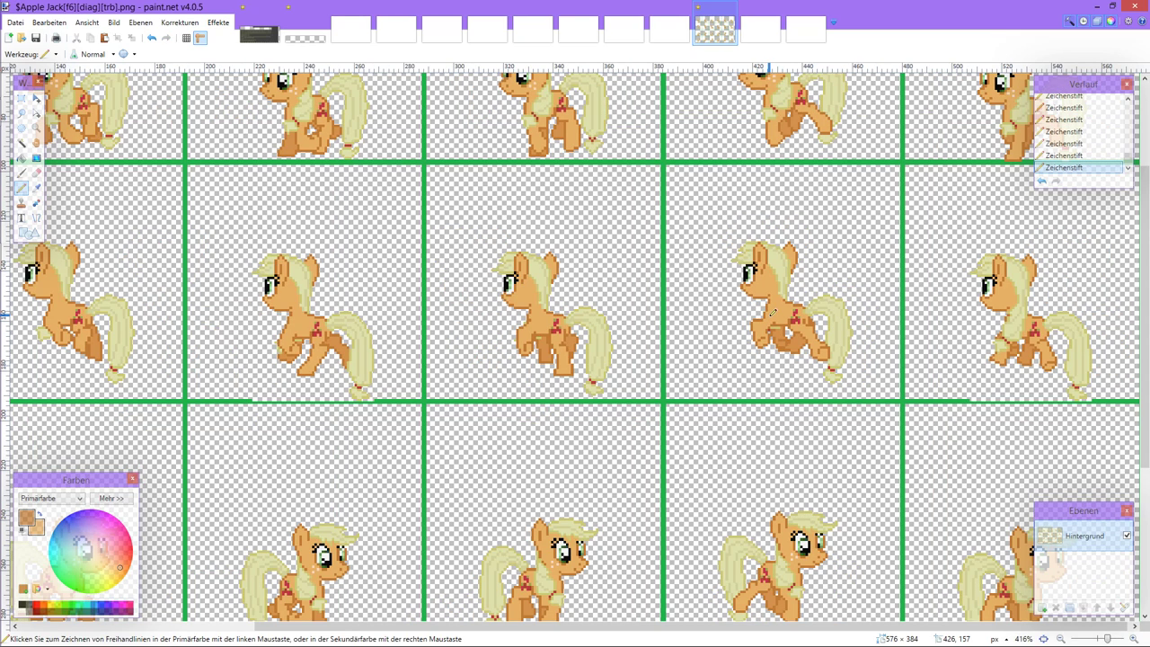
Step: Begin outlining the sixth second-row pony's foreleg in dark orange across the tip of its front mane, undoing the preceding stroke
scroll(783, 315, "down", 1)
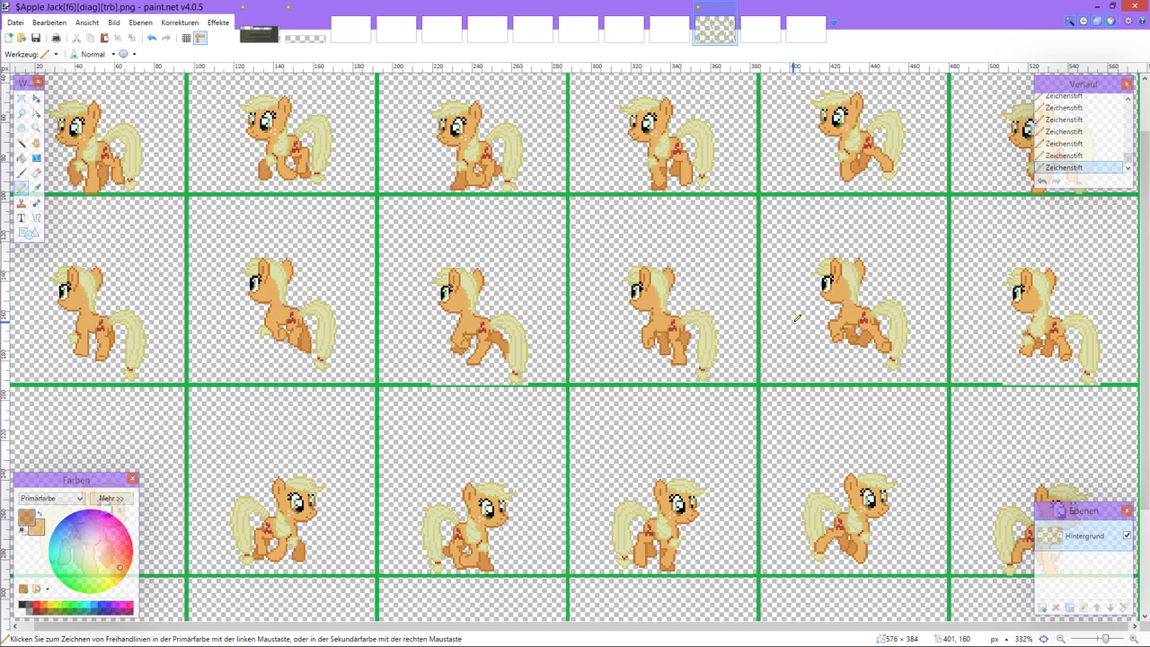
scroll(806, 307, "up", 2)
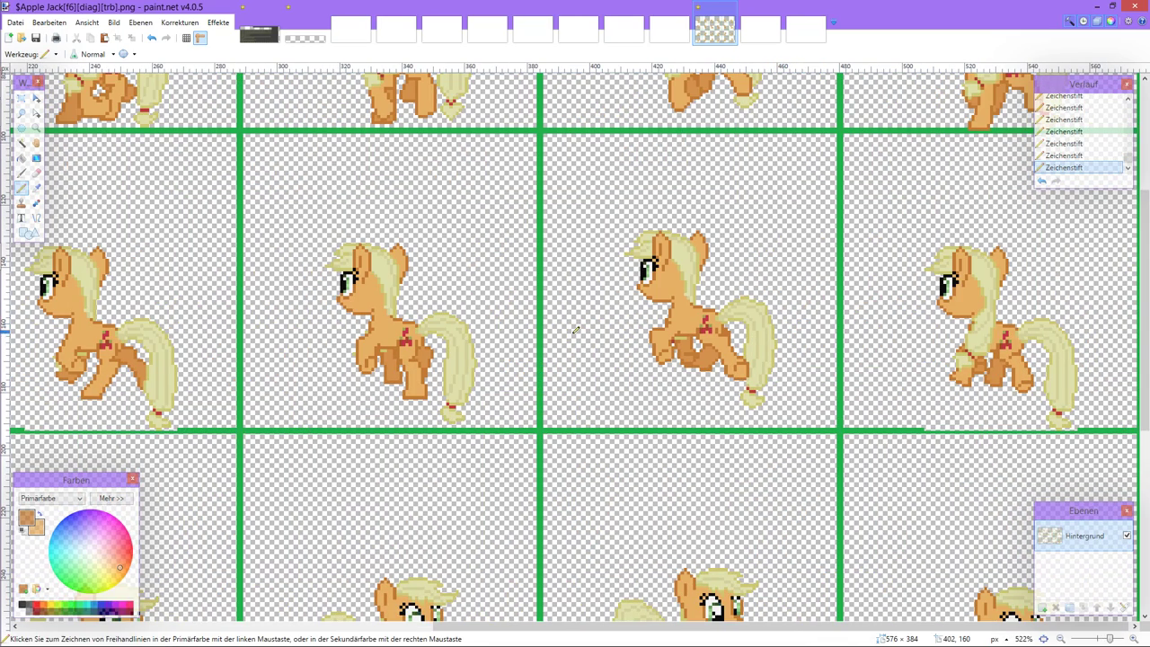
scroll(544, 333, "up", 1)
scroll(544, 333, "up", 1)
scroll(567, 324, "right", 2)
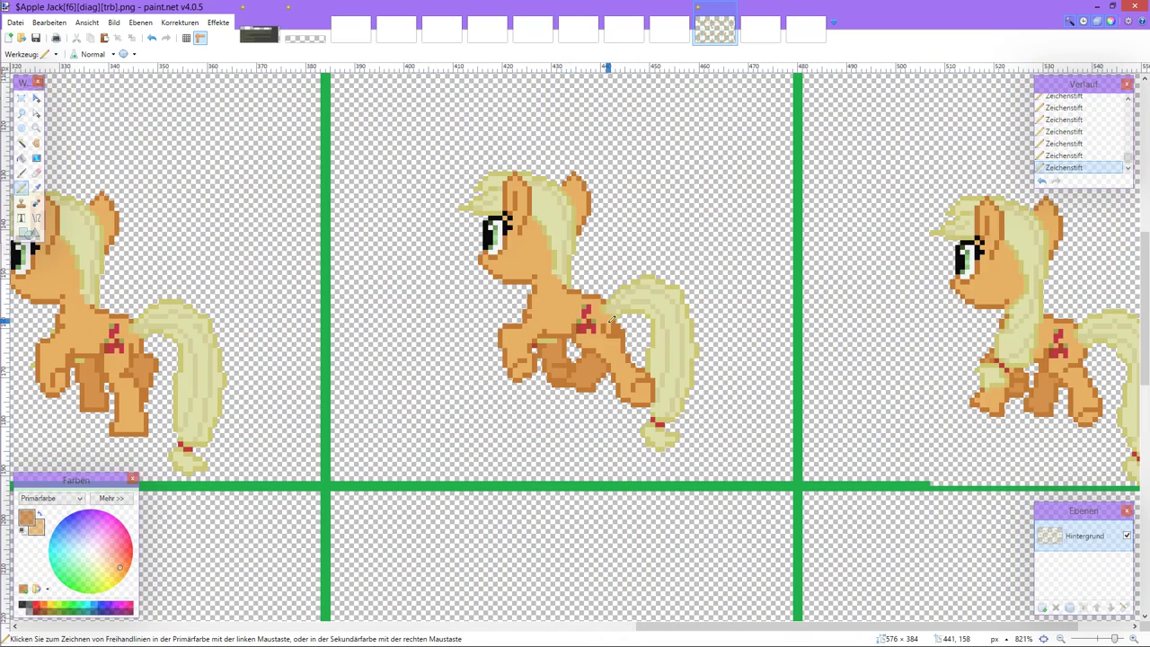
scroll(648, 288, "right", 1)
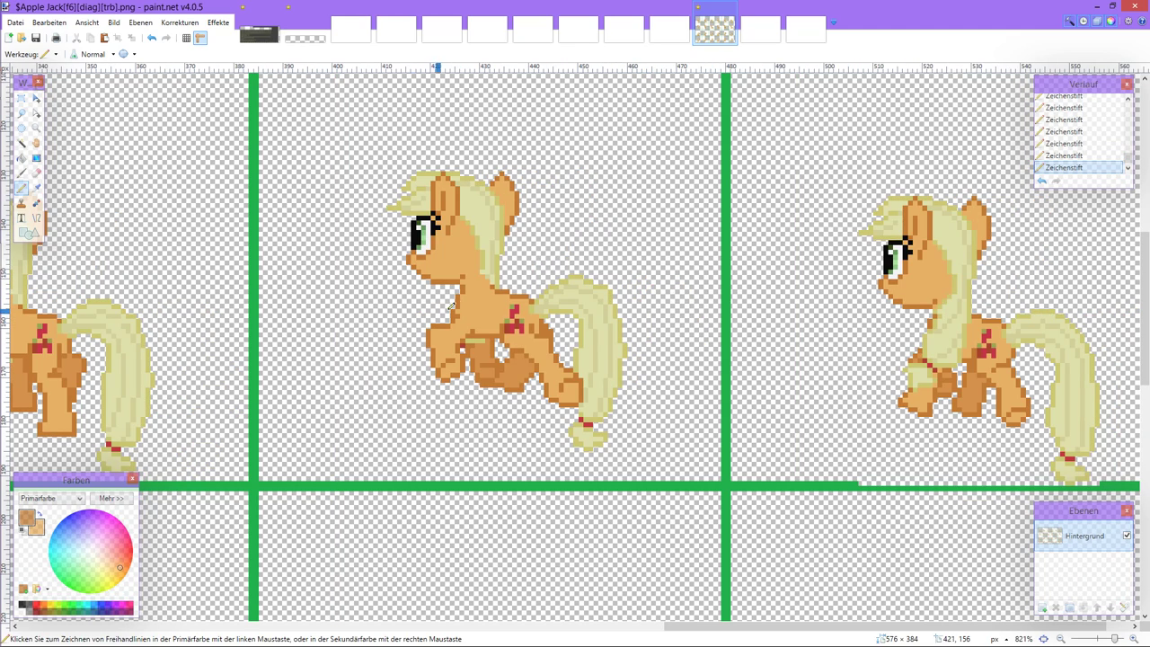
scroll(501, 277, "right", 1)
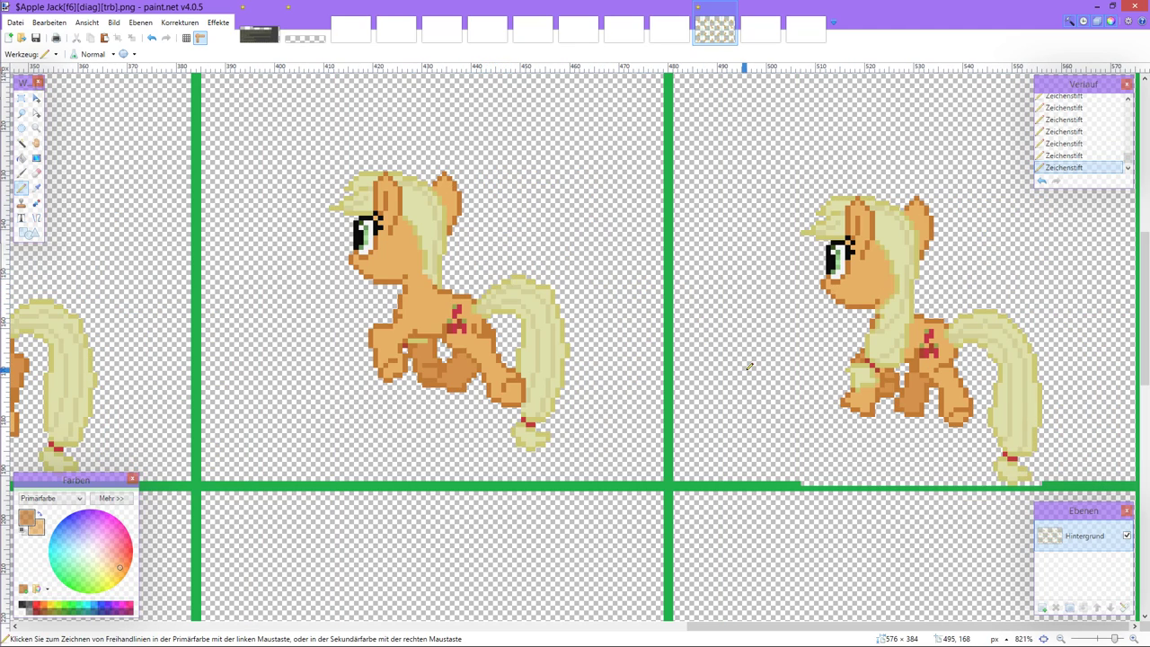
scroll(872, 386, "up", 2)
scroll(872, 387, "right", 2)
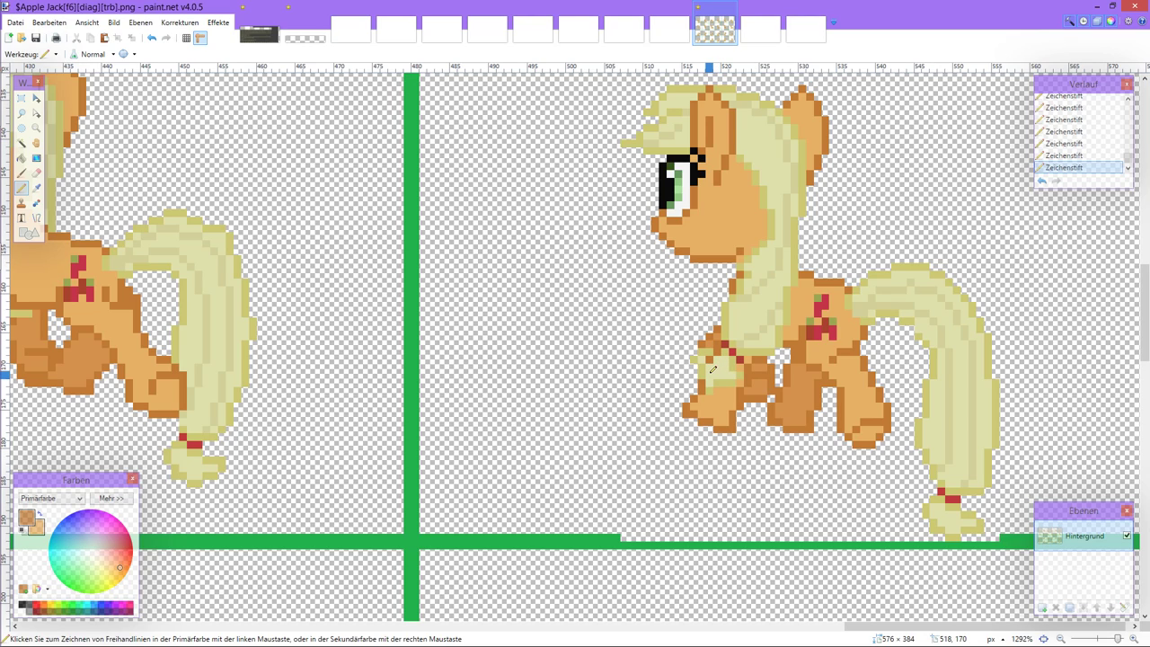
key("ctrl+z")
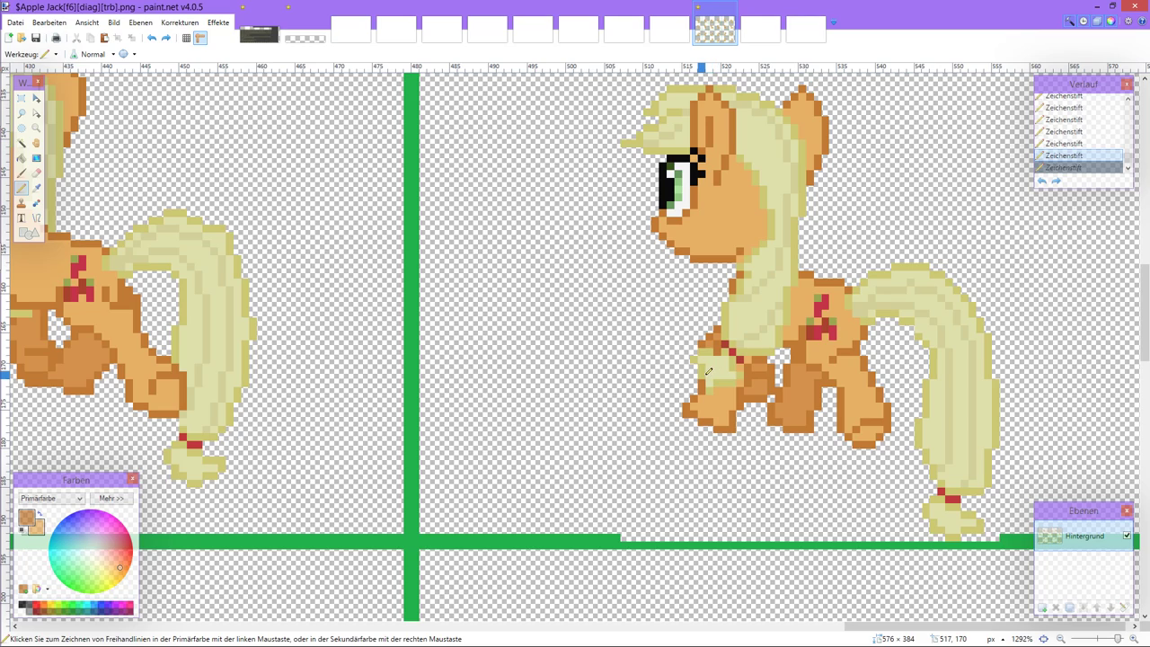
left_click(707, 374)
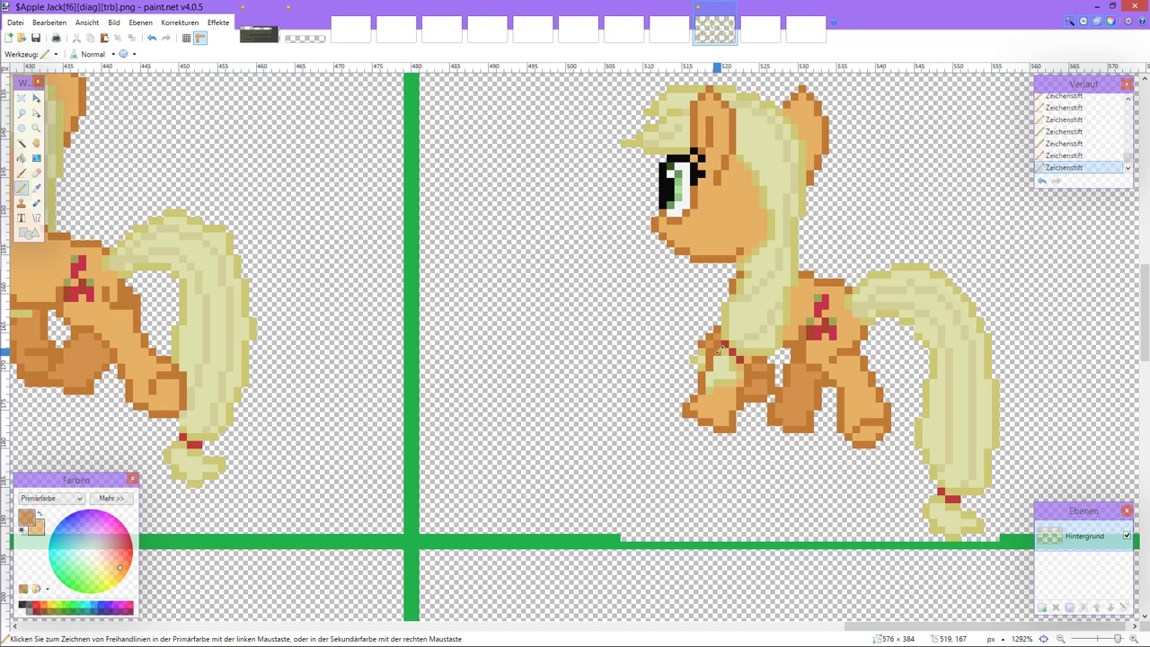
Step: Undo the last five pencil strokes in the sixth frame of the second row and repaint the foreleg over the hair tuft
key("ctrl+z")
key("ctrl+z")
key("ctrl+z")
key("ctrl+z")
key("ctrl+z")
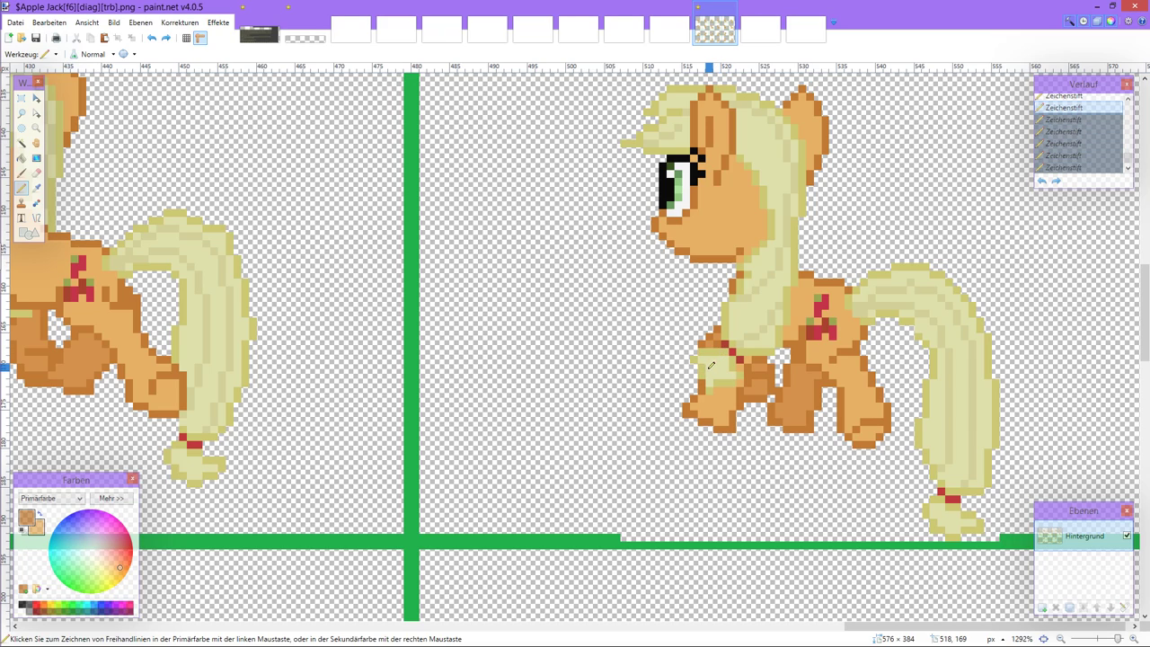
left_click(705, 373)
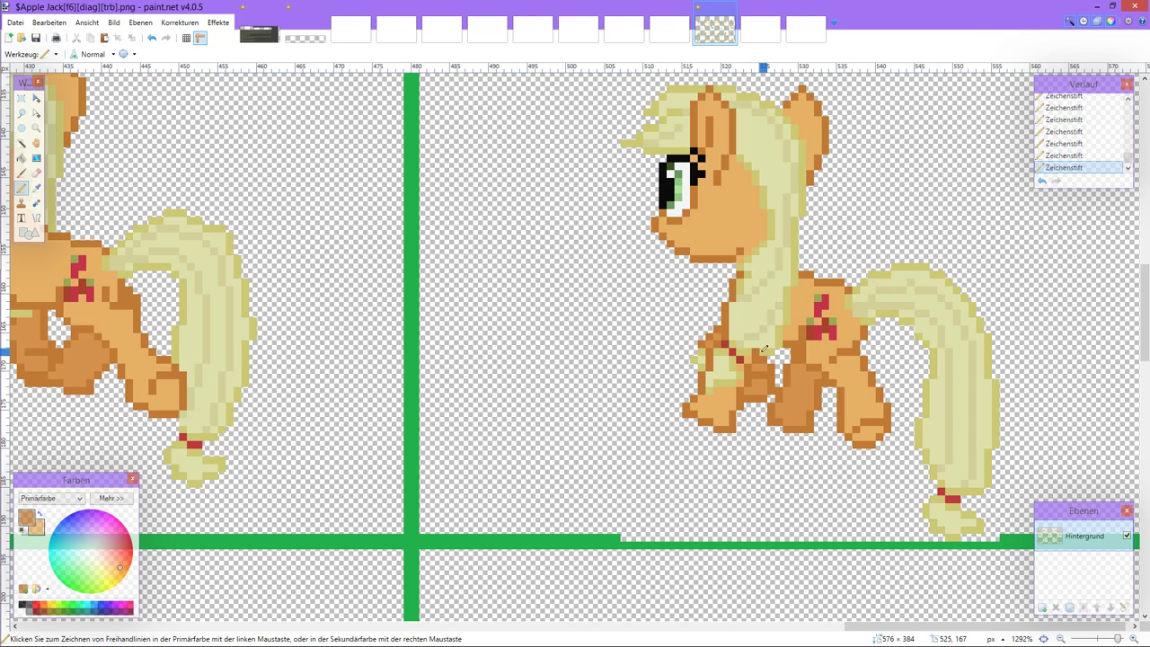
Step: Paint over the hanging mane across the neck, chest and foreleg in the sixth frame with the orange coat and outline colours
left_click_drag(778, 339, 762, 341)
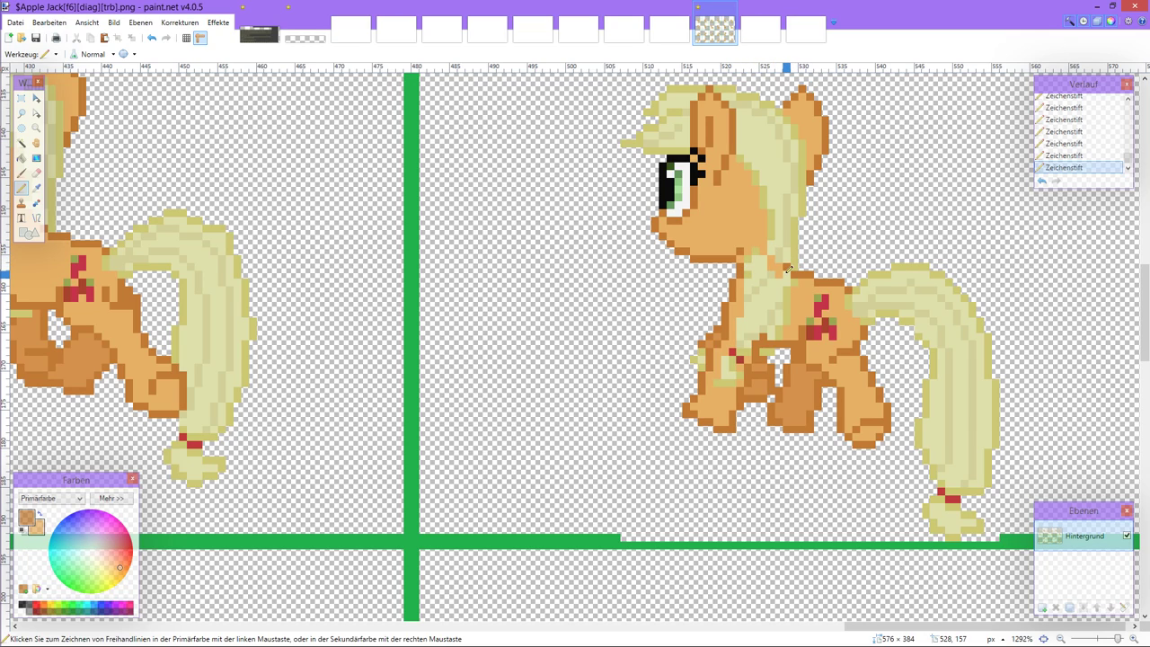
left_click(782, 336)
left_click(742, 356)
mouse_move(742, 358)
left_mouse_down()
mouse_move(724, 382)
mouse_move(736, 344)
mouse_move(744, 372)
mouse_move(760, 246)
mouse_move(792, 297)
mouse_move(775, 328)
mouse_move(758, 333)
mouse_move(754, 316)
mouse_move(778, 313)
mouse_move(755, 317)
mouse_move(784, 299)
mouse_move(757, 284)
left_mouse_up()
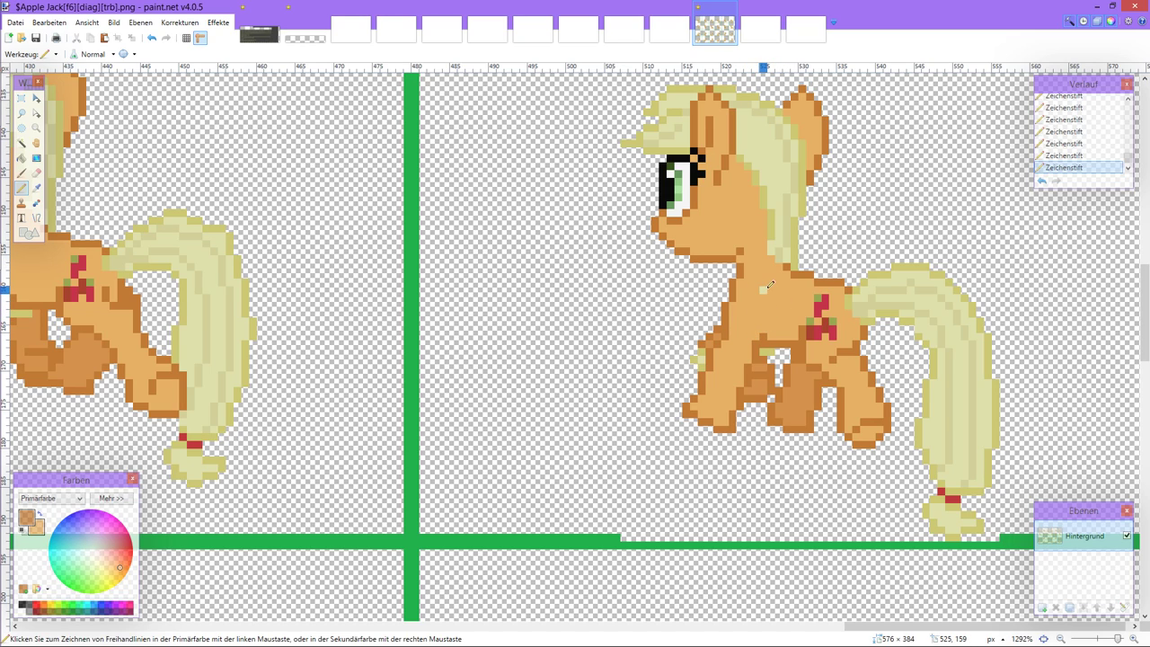
Step: Compare the edited sixth frame with the fifth frame beside it
scroll(766, 290, "down", 1, "ctrl")
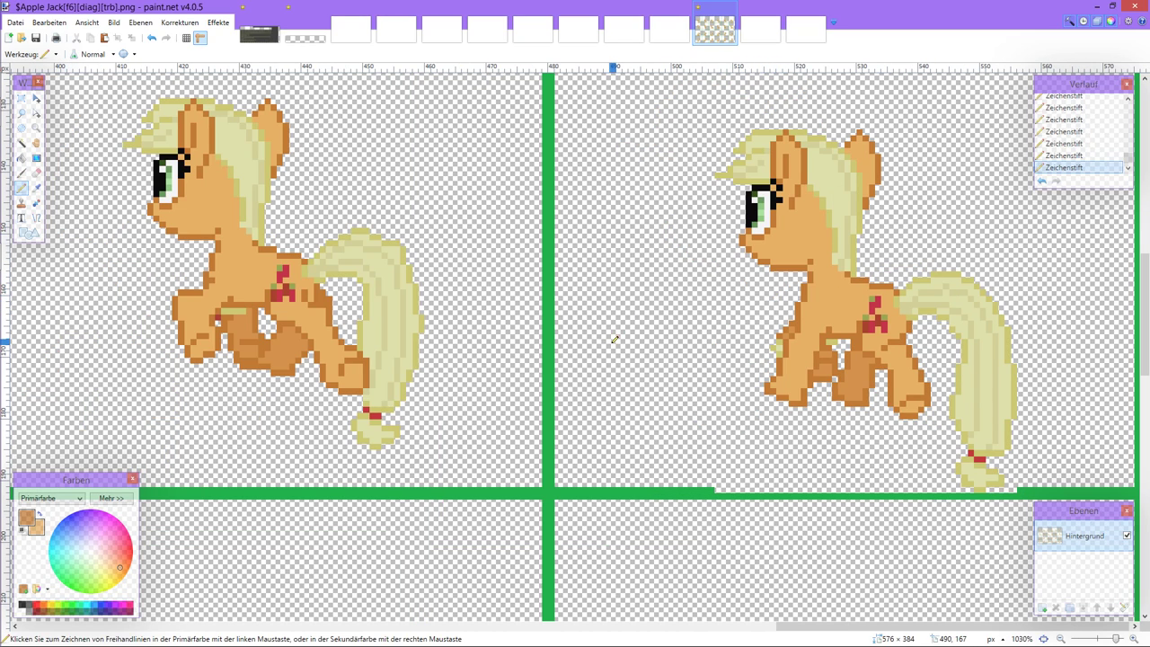
scroll(857, 383, "up", 2, "ctrl")
scroll(857, 383, "down", 3, "ctrl")
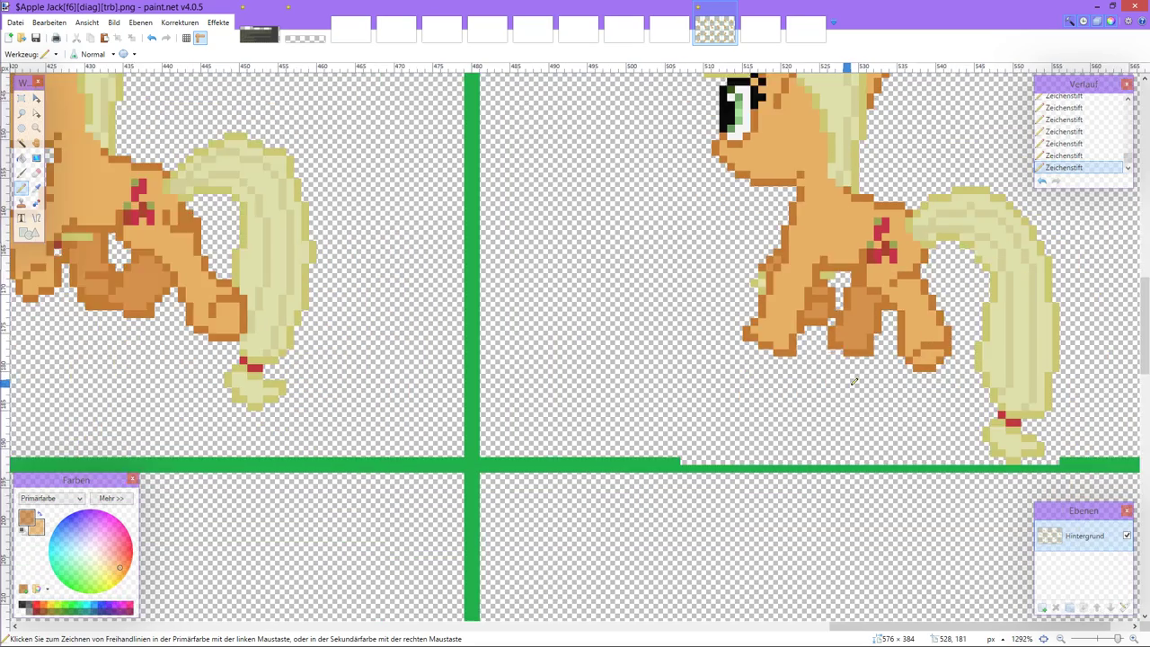
scroll(854, 382, "left", 1)
scroll(853, 382, "down", 3)
scroll(854, 382, "up", 3)
scroll(854, 382, "down", 3)
scroll(854, 382, "up", 4)
scroll(853, 382, "up", 1, "ctrl")
scroll(854, 382, "right", 3)
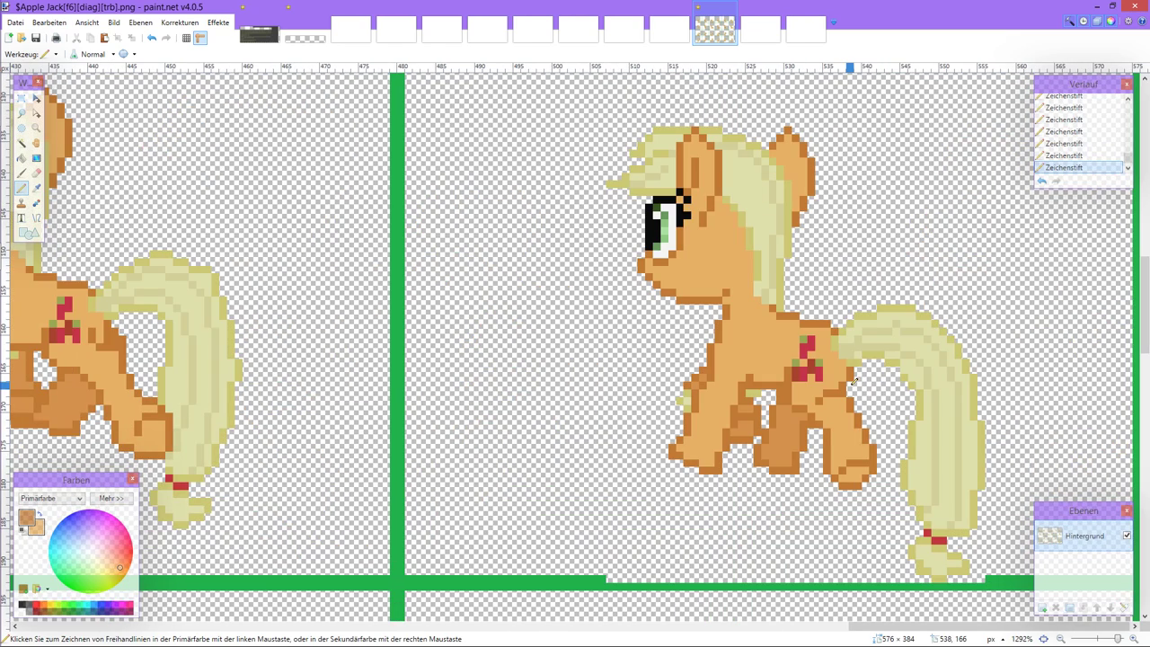
scroll(854, 382, "left", 3)
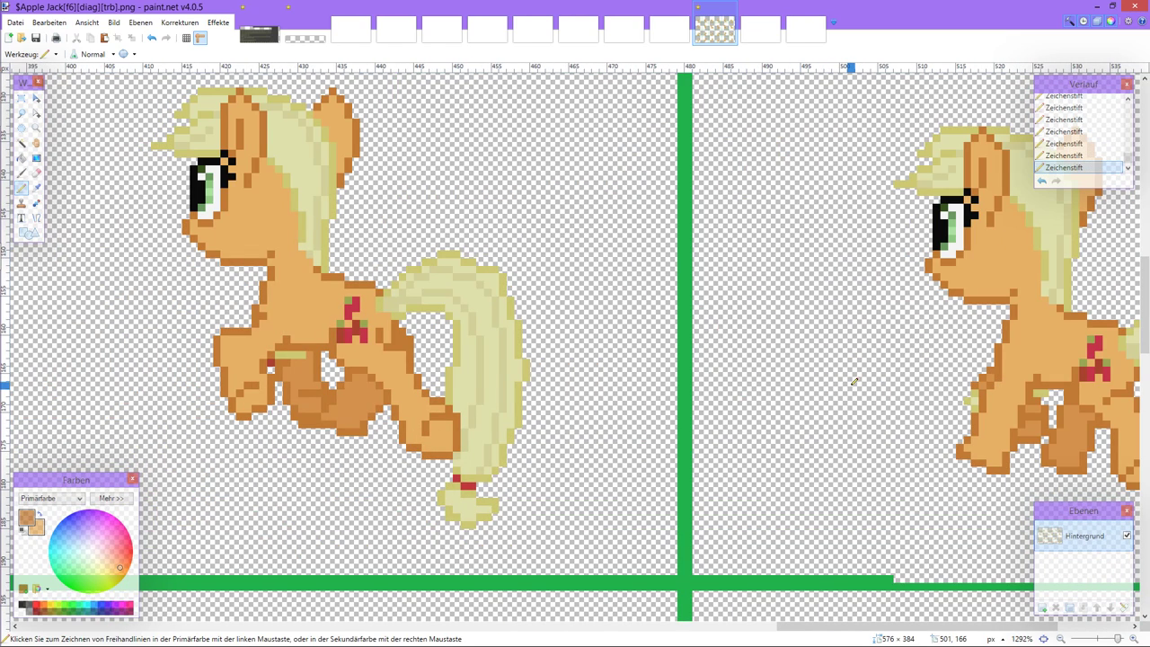
scroll(853, 382, "down", 1, "ctrl")
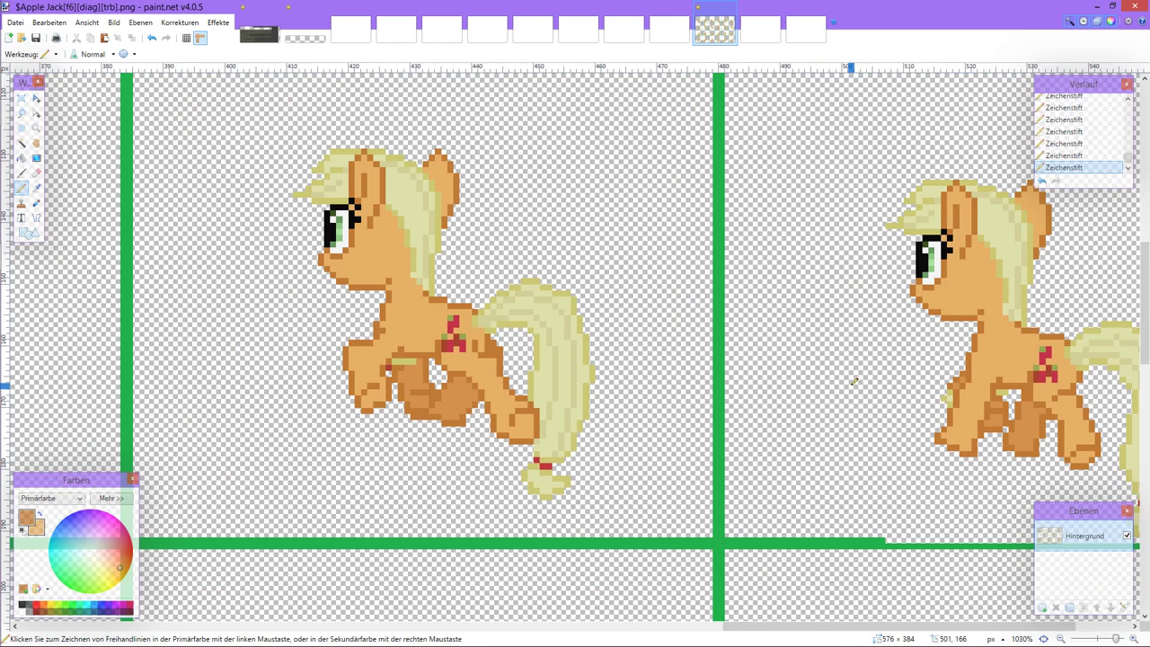
Step: Pick the shaded leg orange from the first frame as the secondary colour and return to the Pencil tool
scroll(355, 329, "left", 10)
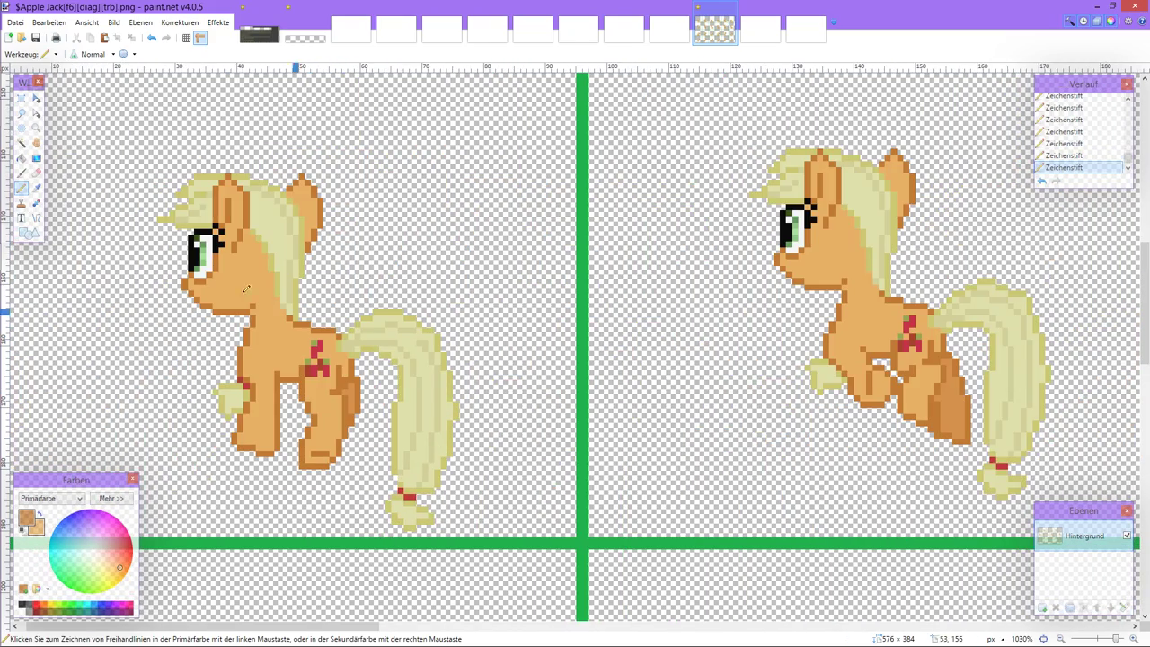
left_click(36, 188)
scroll(287, 330, "up", 2, "ctrl")
right_click(416, 426)
left_click(20, 188)
Step: Paint over the leftover hair pixels beneath the belly in the fourth and fifth frames with the orange tones
scroll(526, 397, "right", 4)
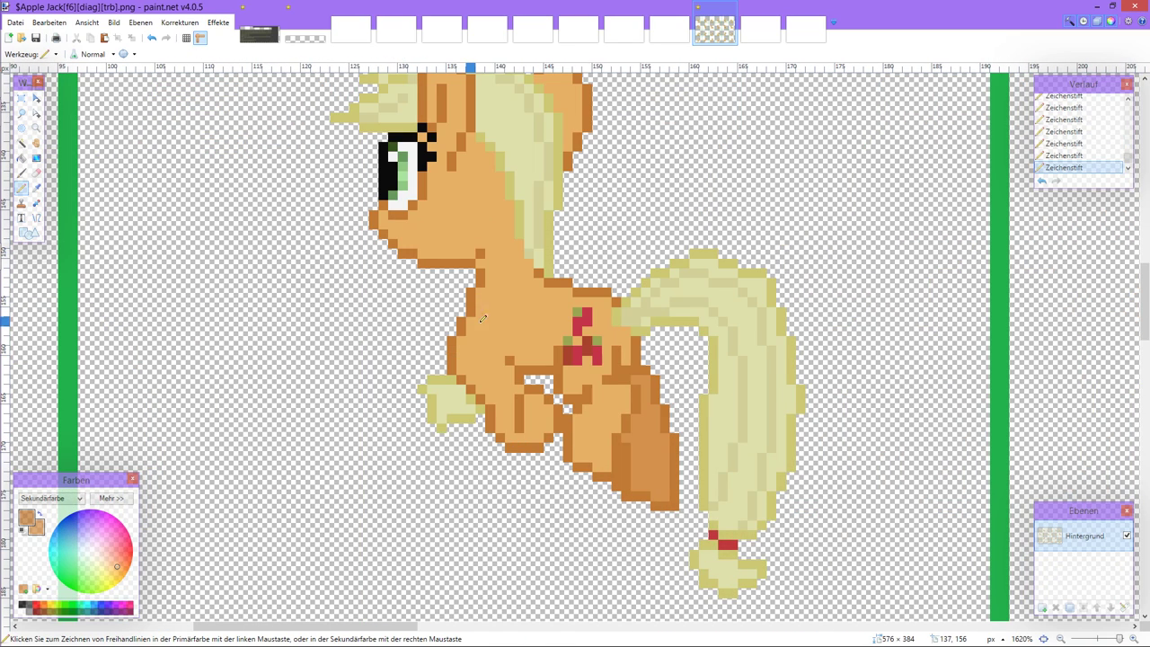
scroll(526, 397, "right", 3)
scroll(513, 384, "left", 3)
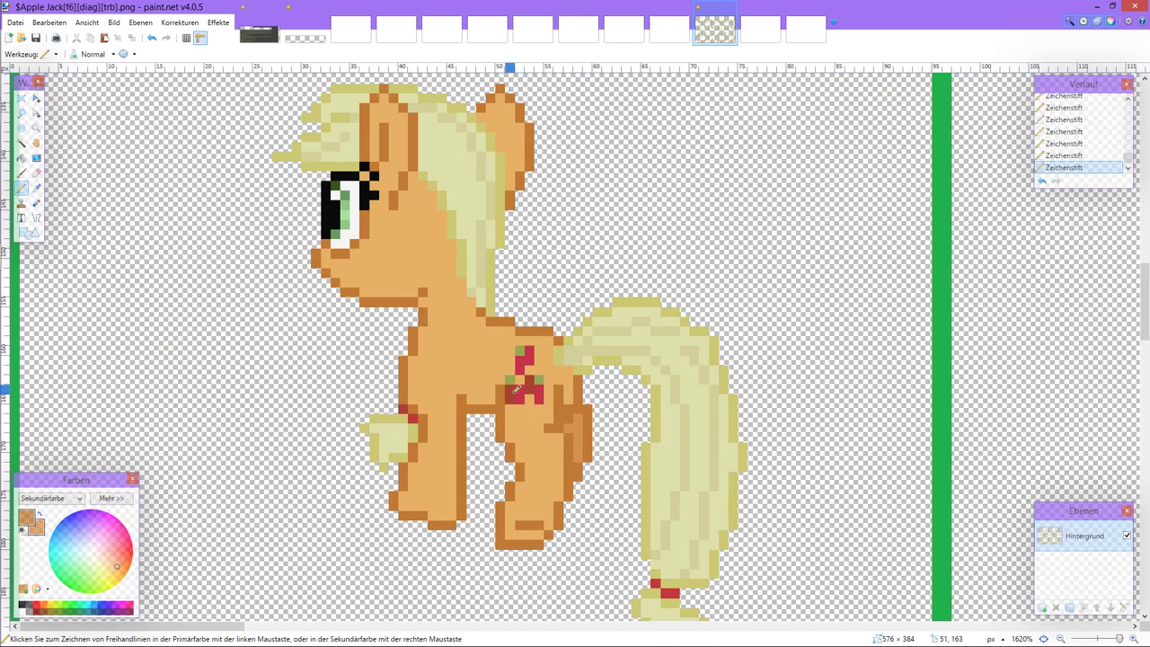
scroll(516, 387, "right", 2)
scroll(527, 385, "left", 1)
scroll(566, 393, "right", 1)
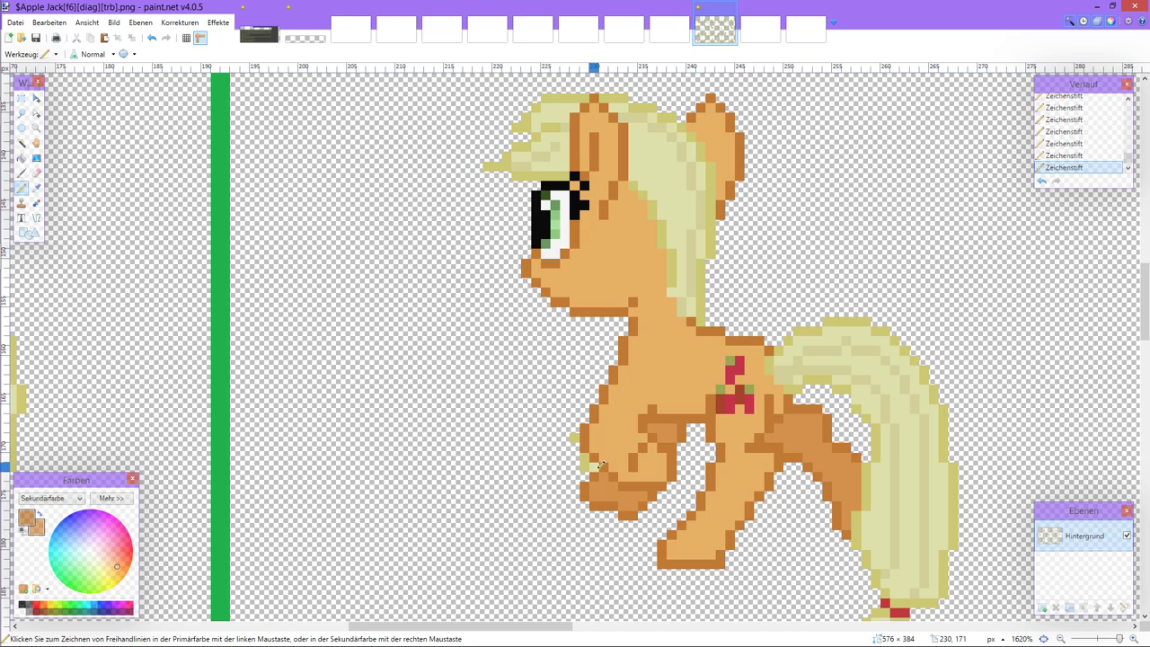
scroll(604, 464, "right", 3)
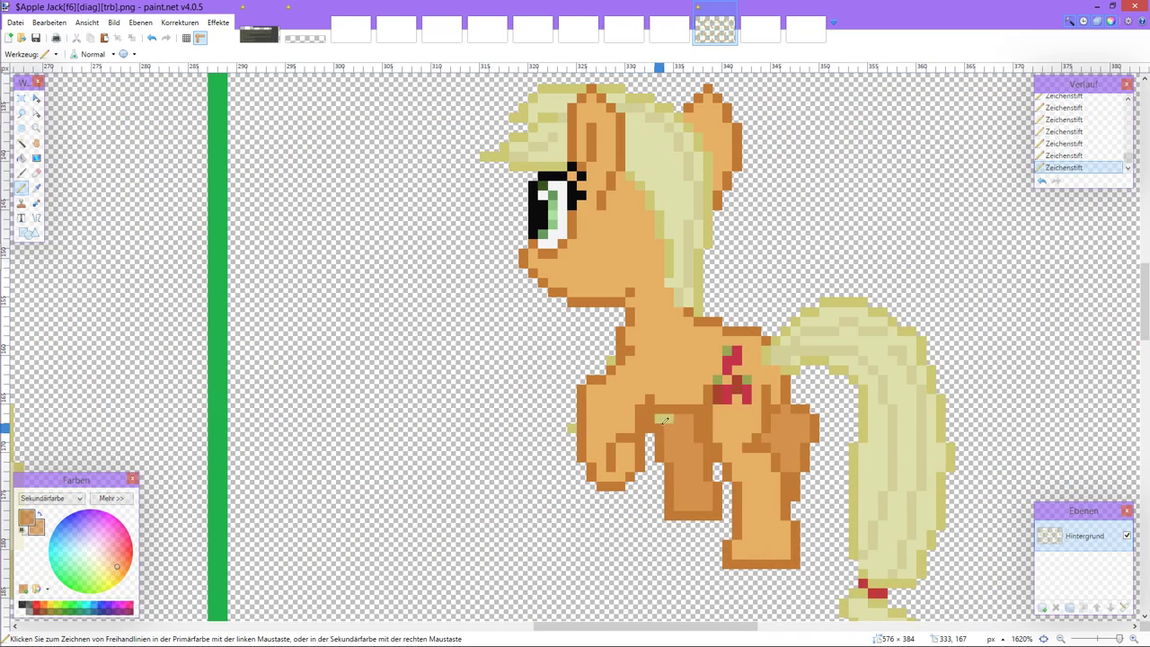
left_click(665, 419)
scroll(666, 416, "right", 1)
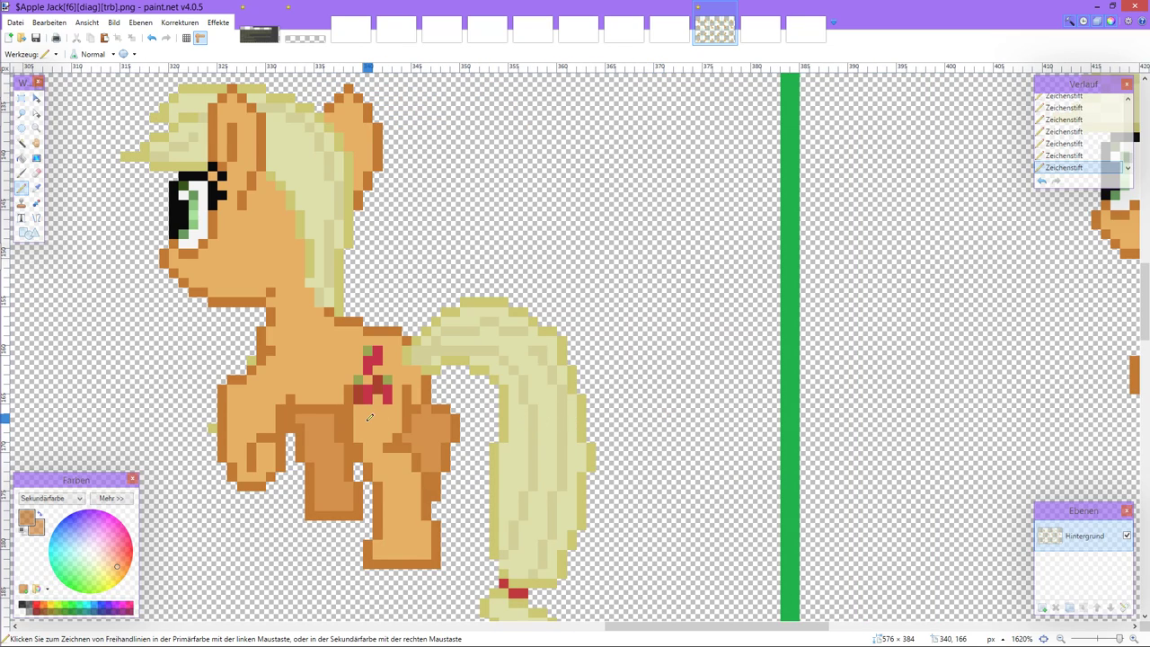
scroll(369, 417, "right", 2)
left_click(666, 380)
scroll(666, 380, "down", 1)
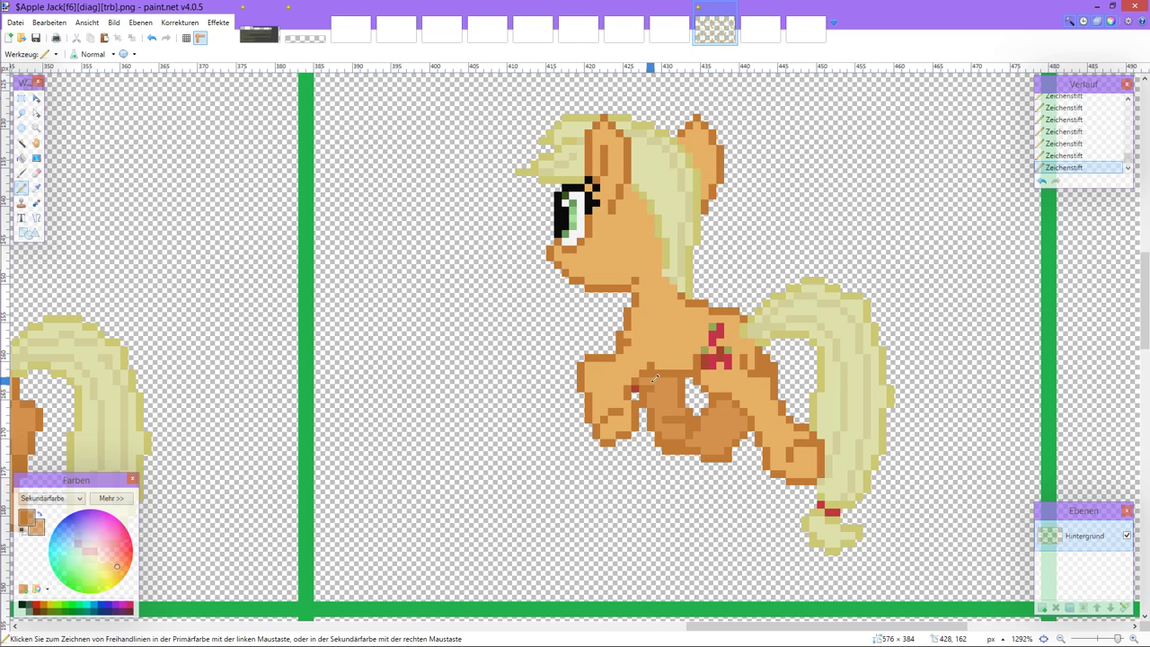
Step: Examine the fourth, fifth and sixth frames of the second row for leftover hair pixels
scroll(646, 381, "right", 1)
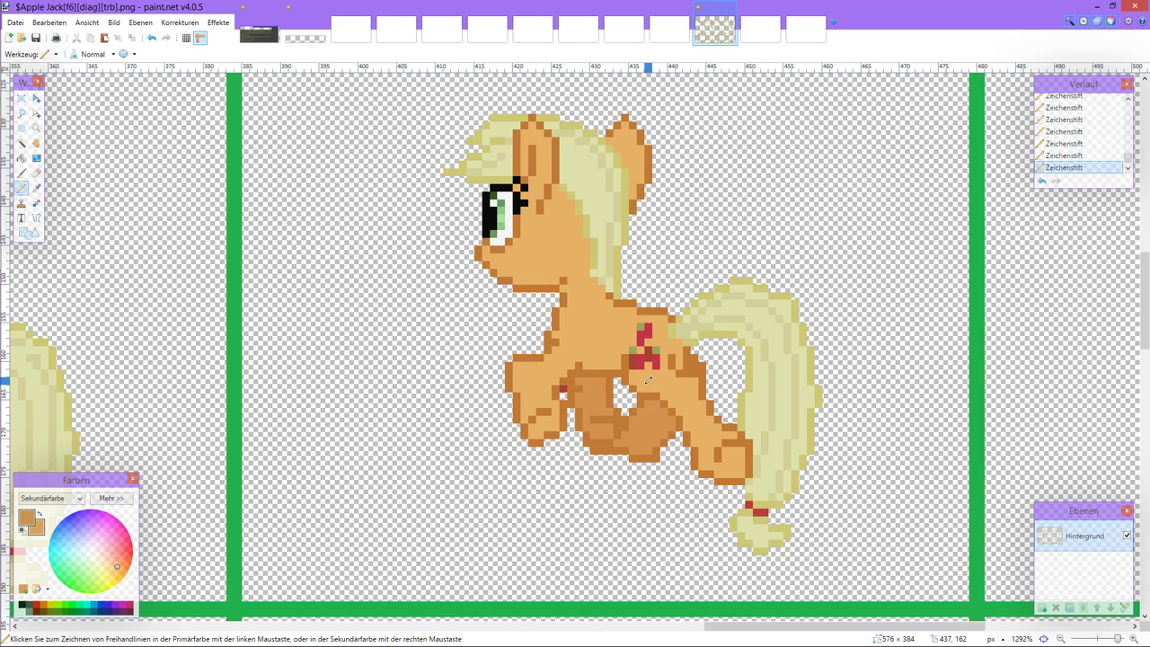
scroll(642, 381, "right", 1)
scroll(642, 381, "right", 1)
scroll(642, 380, "down", 1)
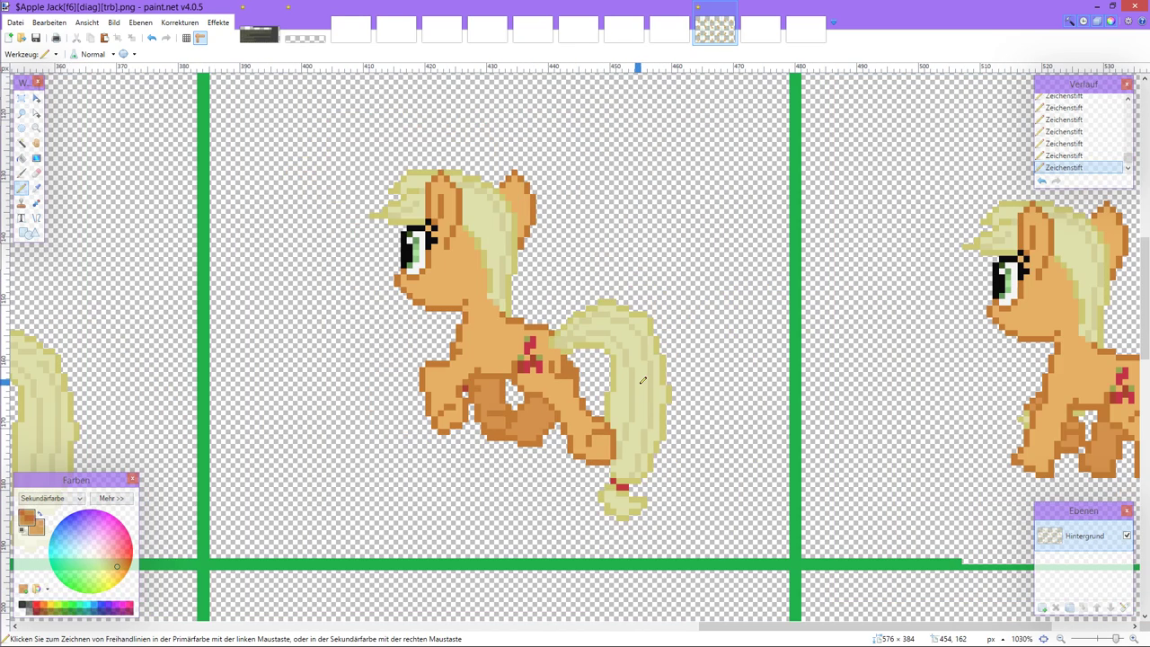
scroll(643, 380, "right", 3)
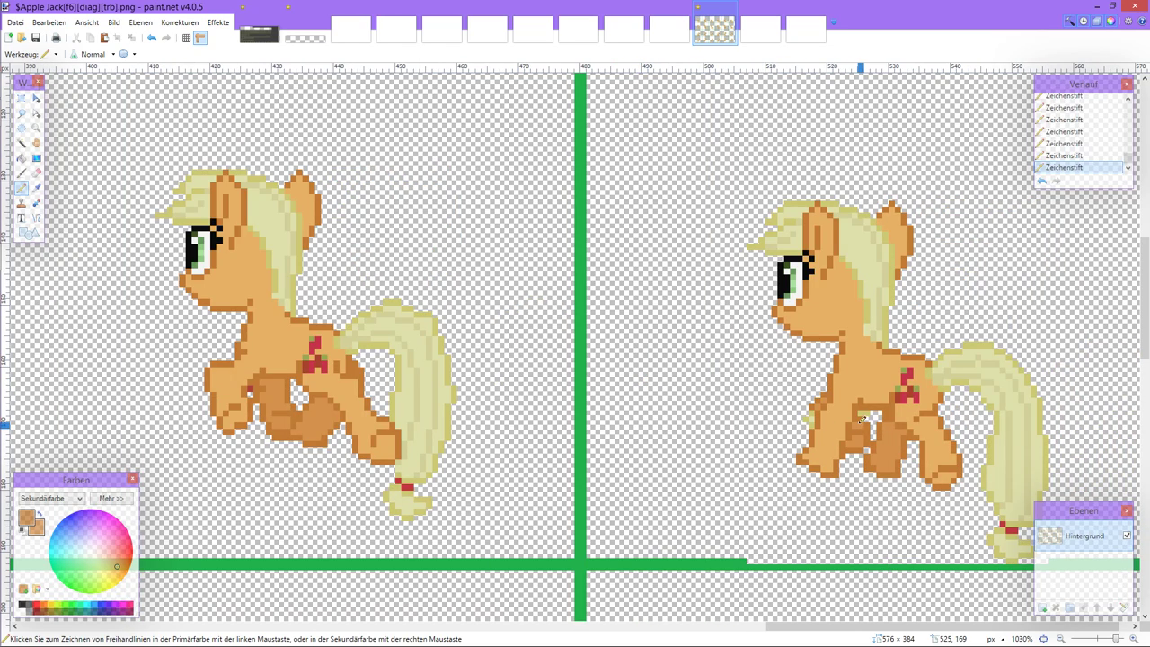
scroll(863, 419, "left", 2)
scroll(863, 420, "right", 3)
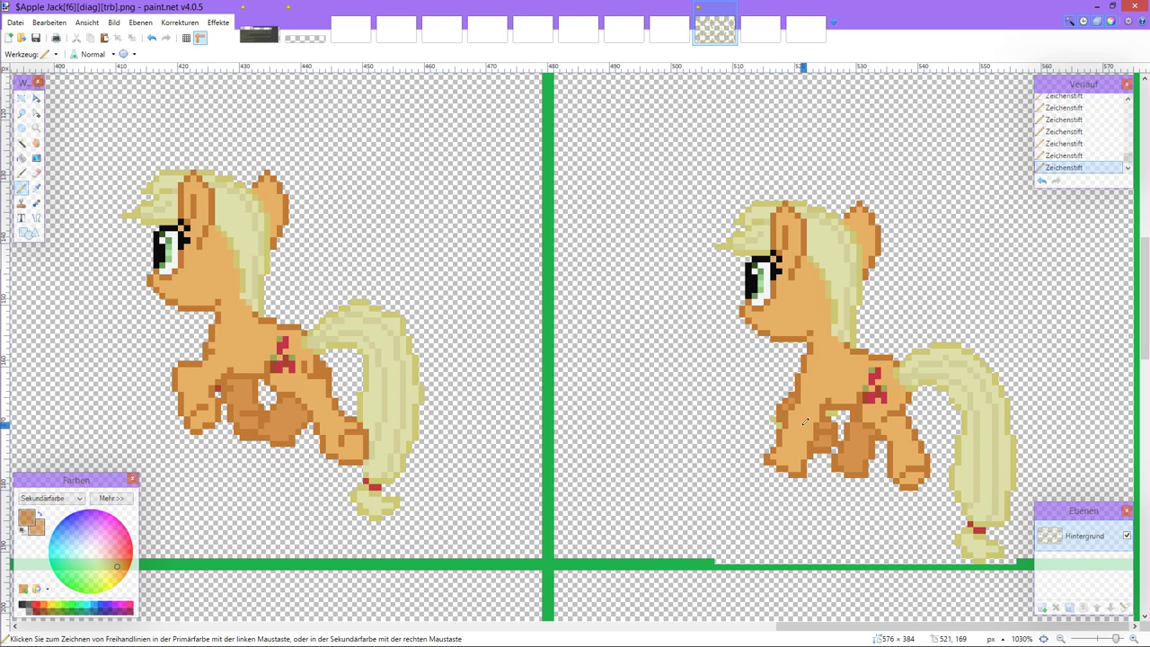
scroll(787, 419, "up", 2)
scroll(804, 420, "down", 3)
scroll(805, 421, "down", 2)
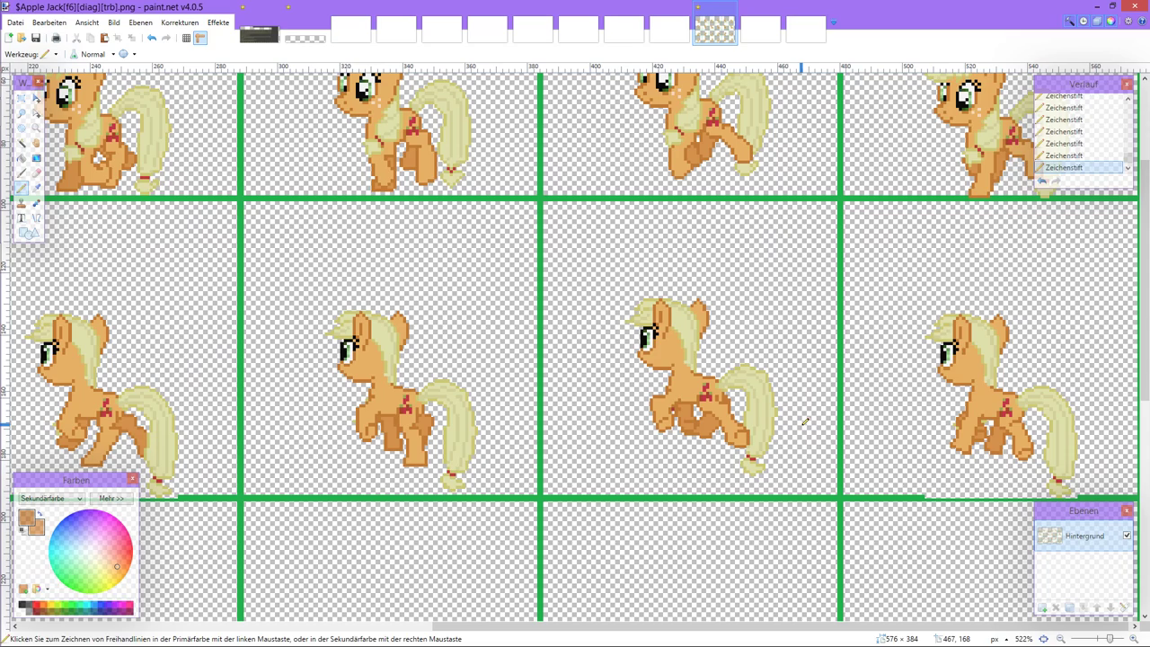
scroll(873, 411, "up", 2)
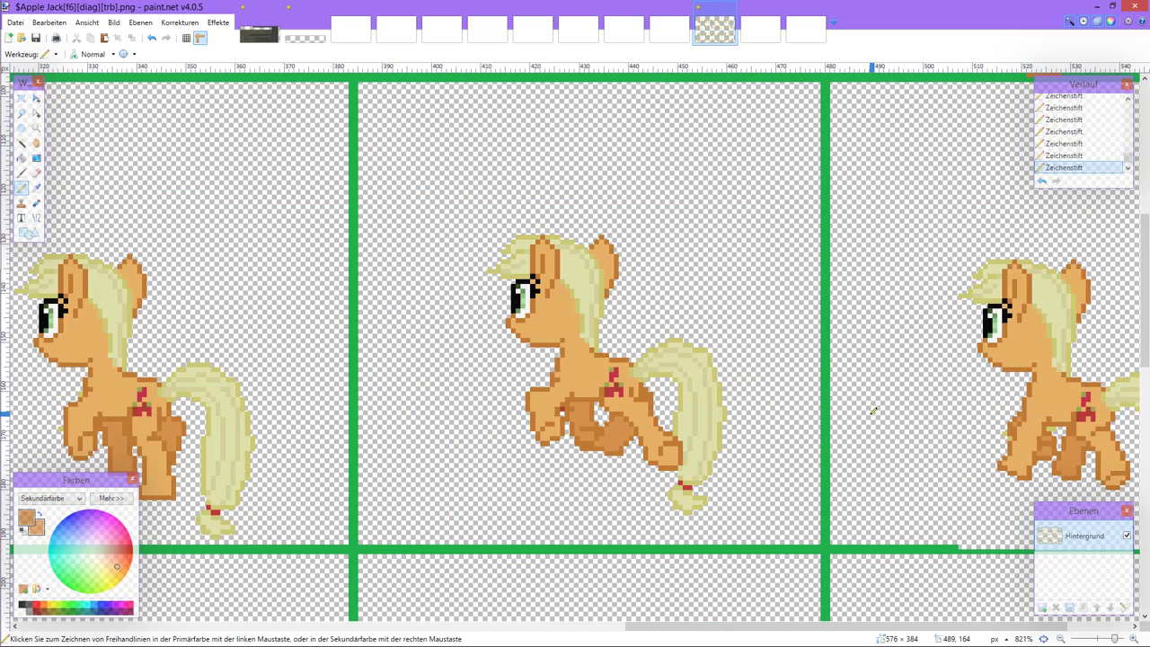
scroll(858, 386, "right", 2)
scroll(849, 368, "down", 3)
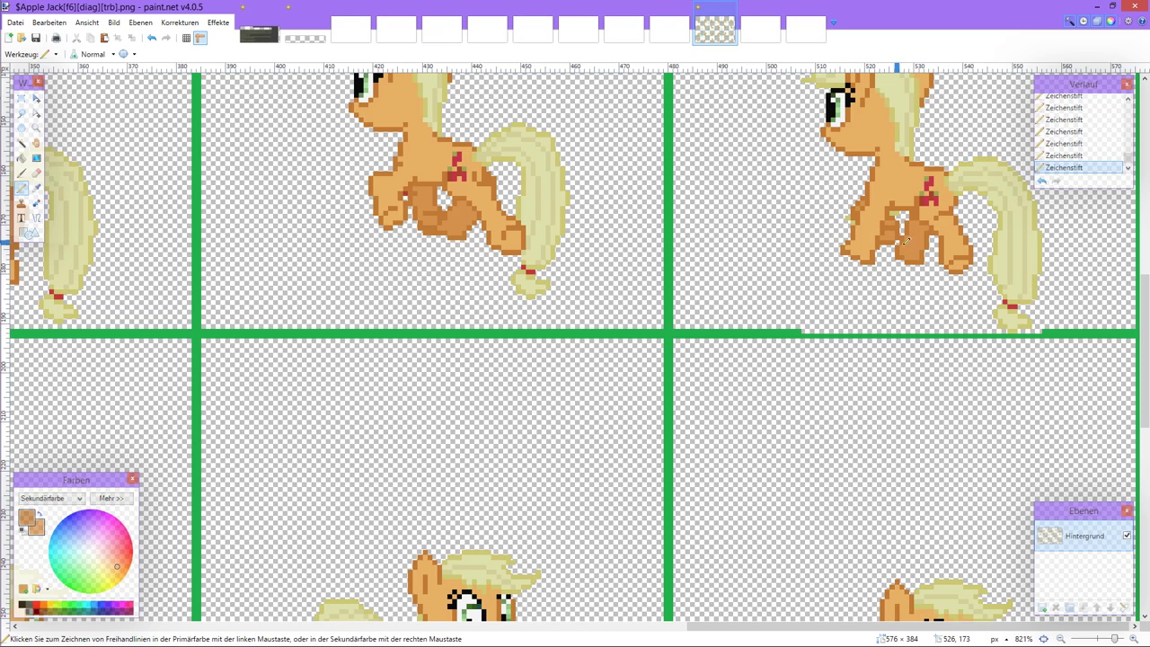
scroll(923, 244, "up", 3)
scroll(923, 245, "down", 2)
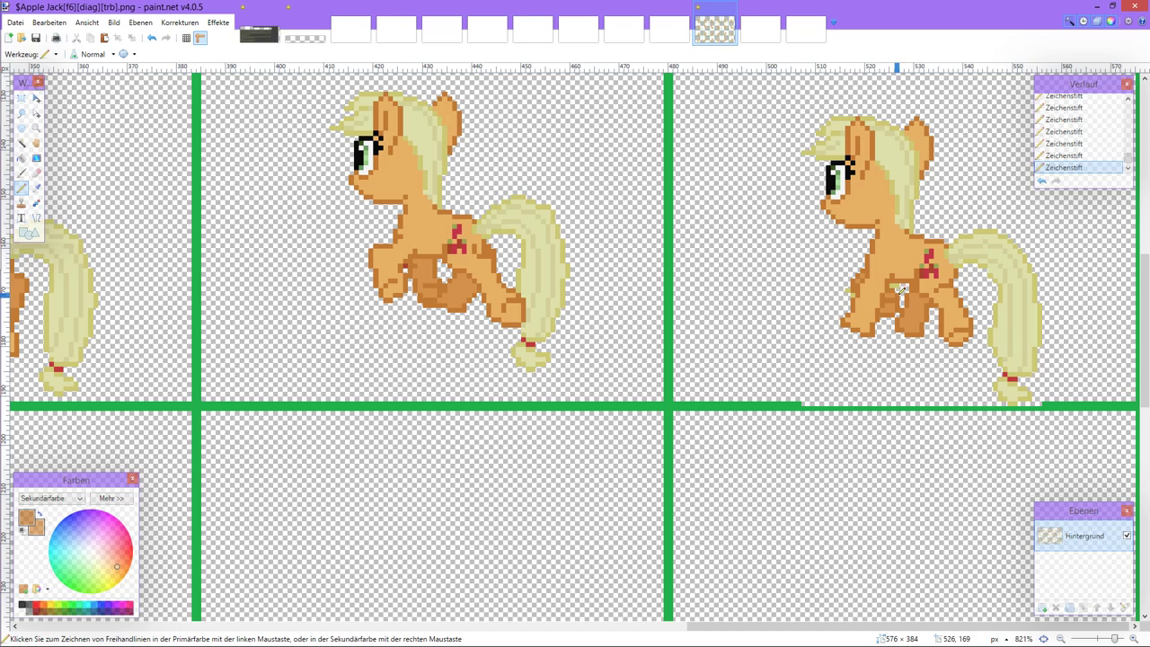
Step: Pick the mane yellow as primary colour and the coat orange as secondary colour, and return to the Pencil tool
left_click(36, 187)
scroll(931, 353, "up", 4)
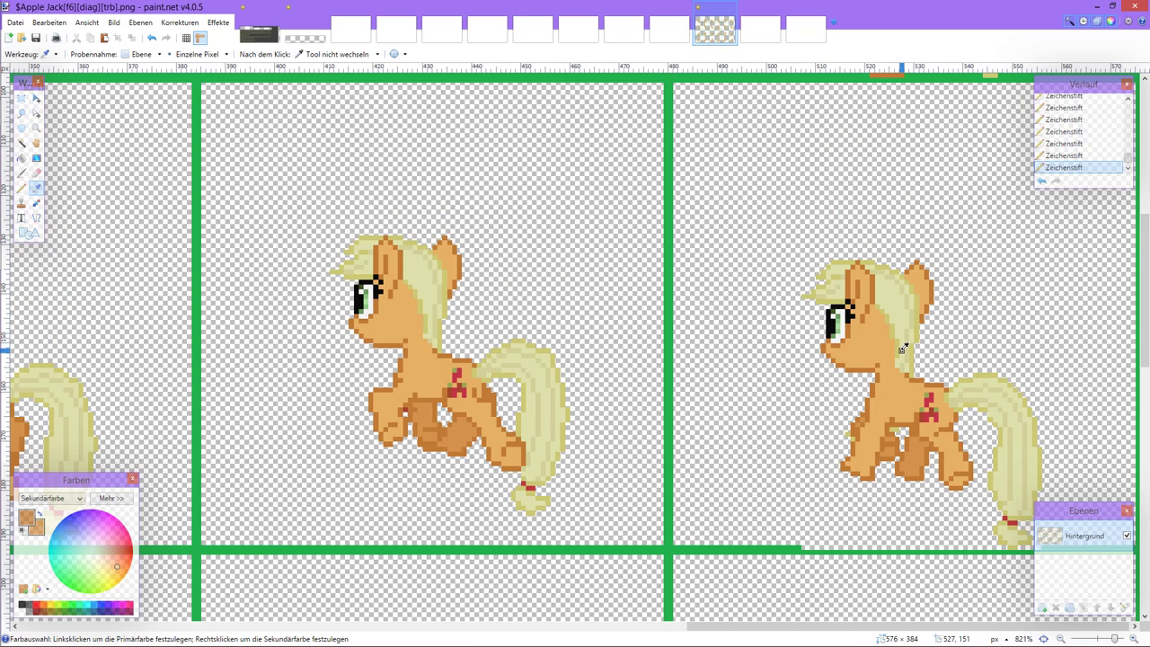
left_click(899, 351)
mouse_move(5, 180)
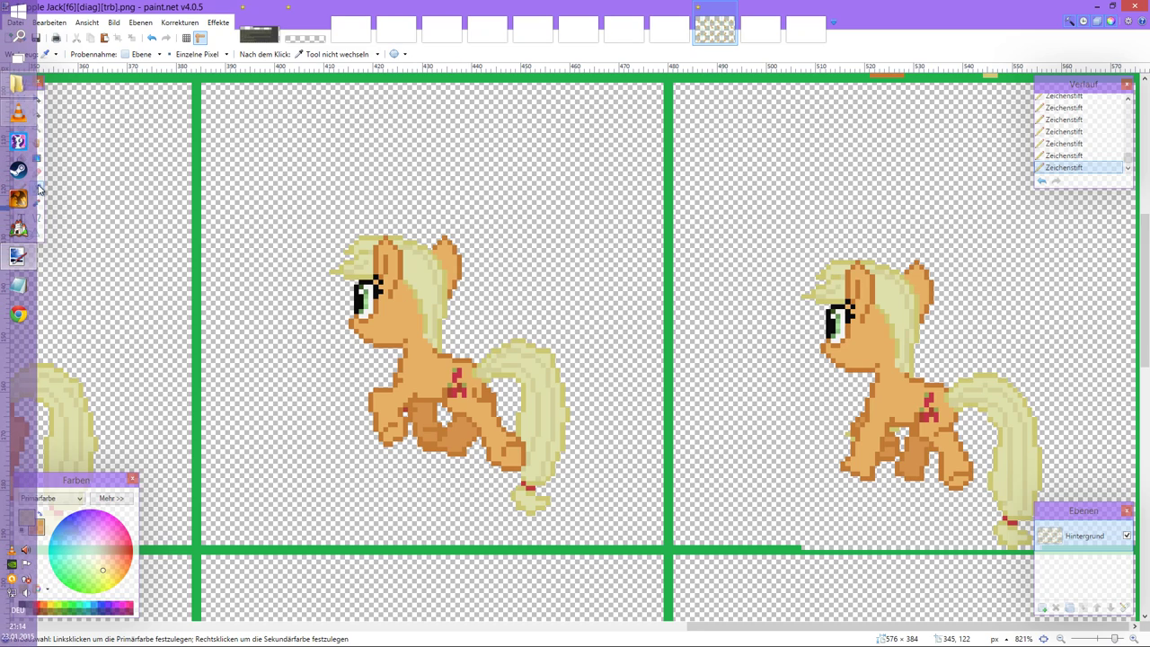
right_click(868, 364)
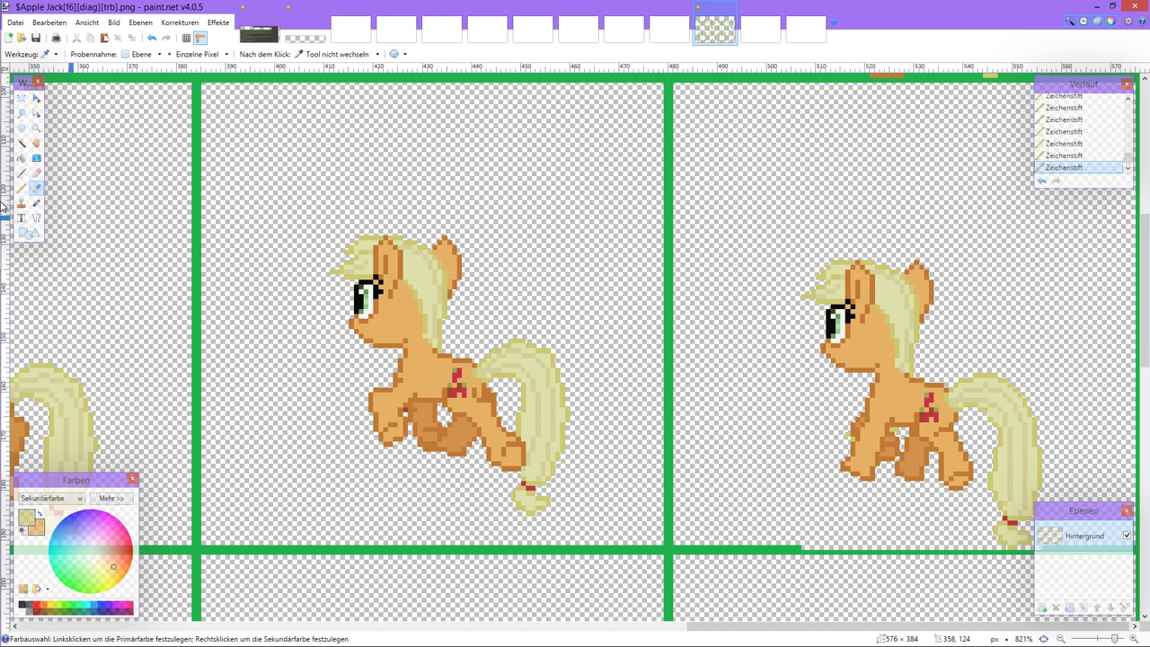
left_click(22, 187)
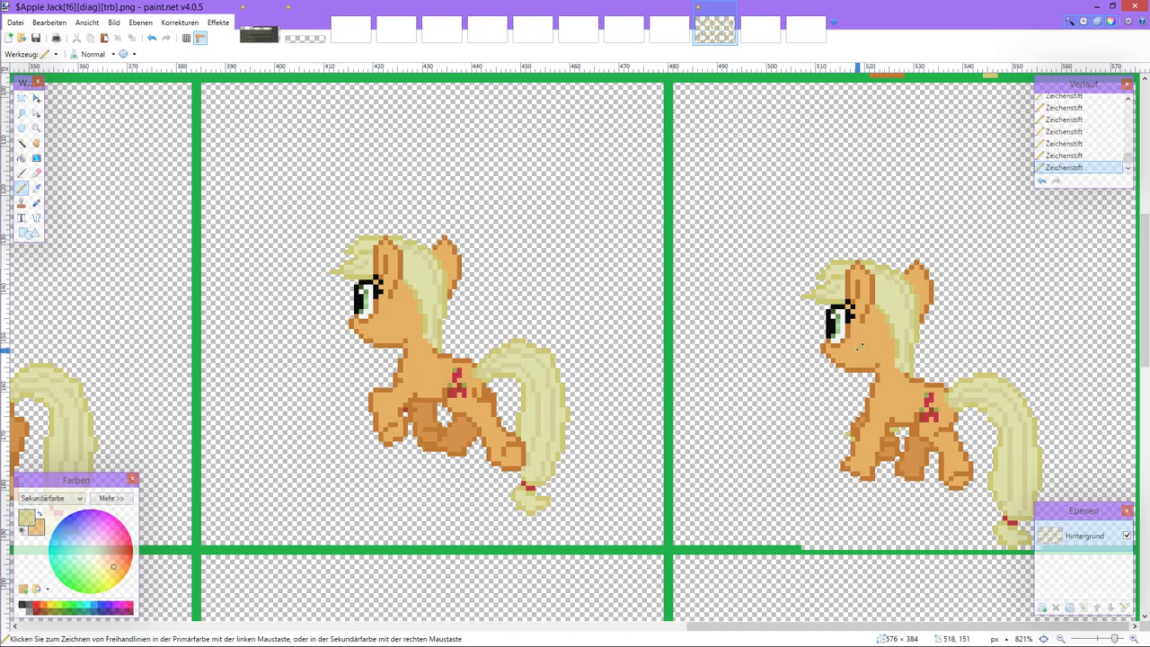
Step: Touch up the lower tip of the neck mane with the picked mane yellow across the second row, from the sixth frame back to the first
scroll(860, 346, "up", 4)
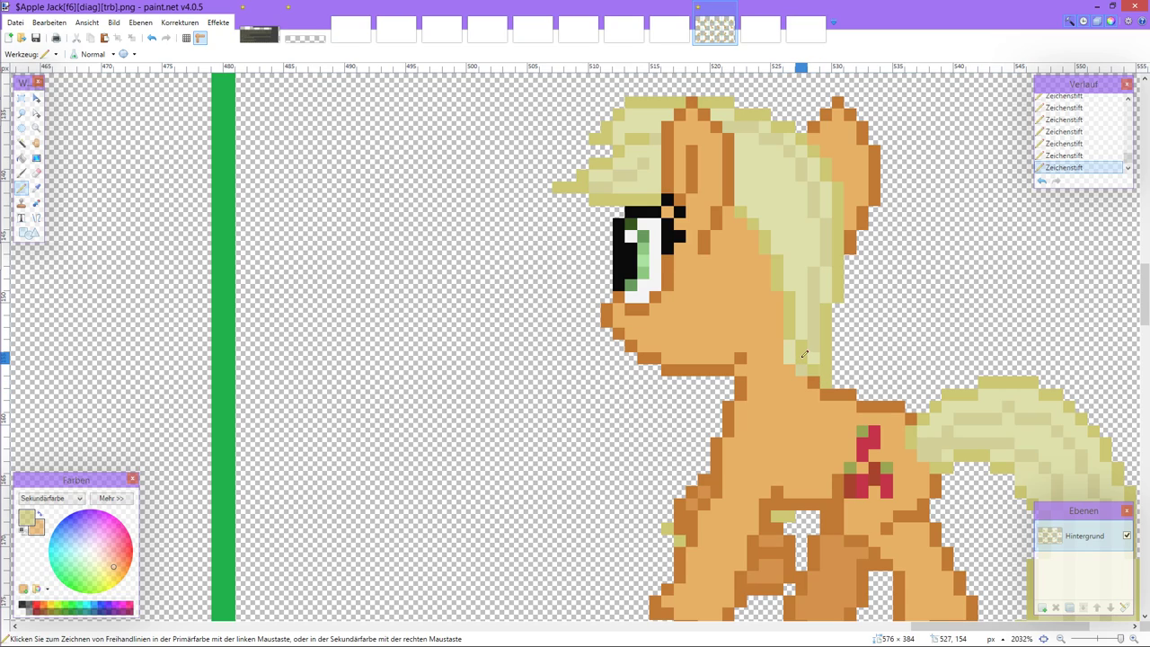
key("ctrl+z")
left_click(800, 358)
scroll(771, 369, "left", 3)
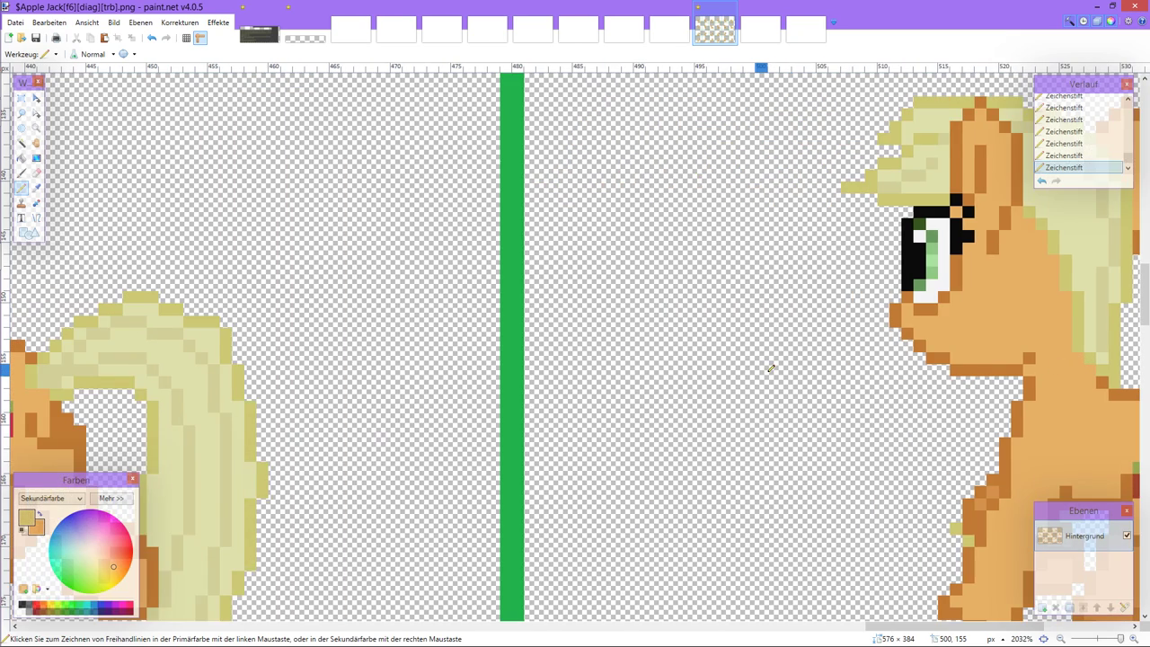
scroll(771, 369, "left", 4)
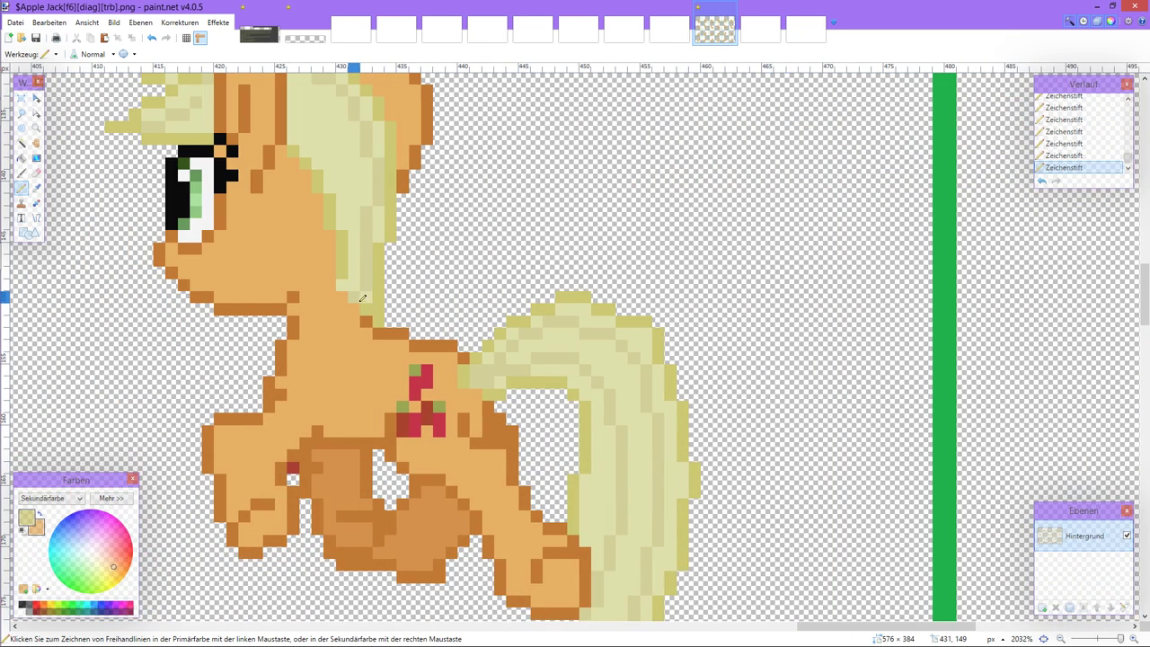
scroll(368, 305, "left", 4)
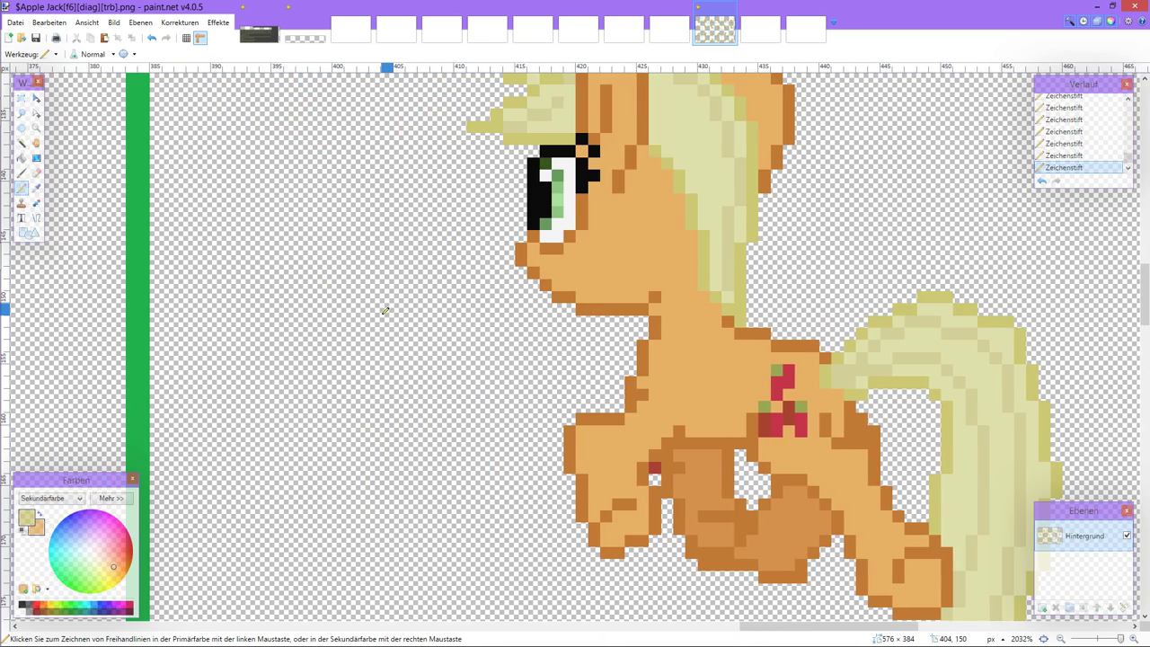
scroll(384, 311, "left", 6)
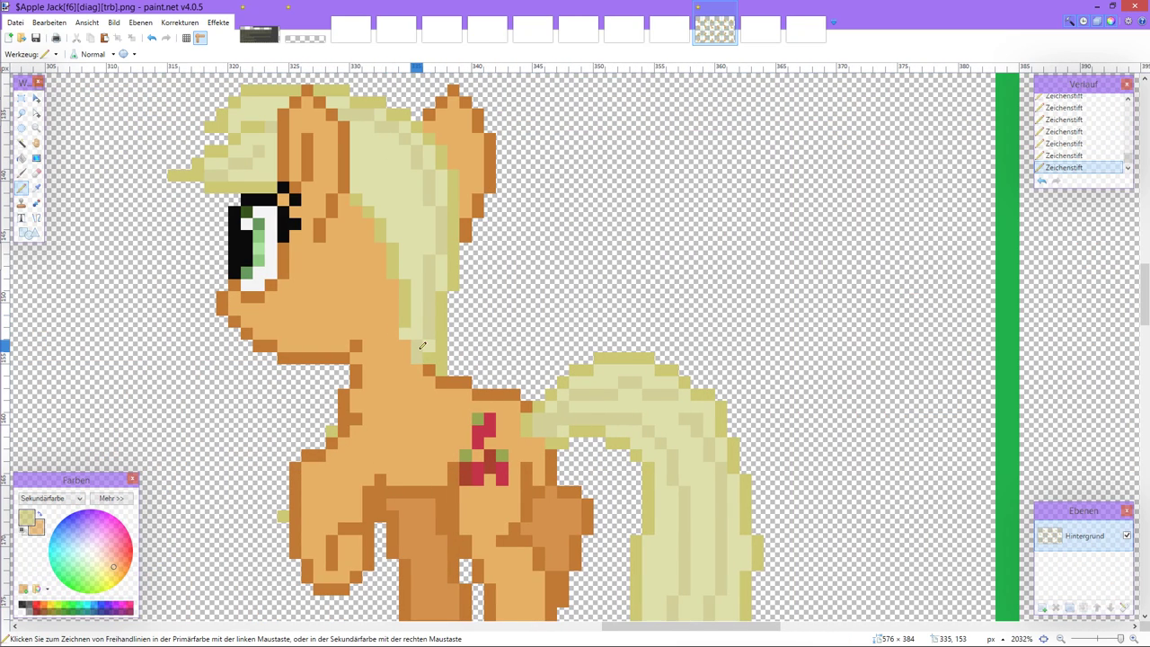
scroll(417, 355, "left", 5)
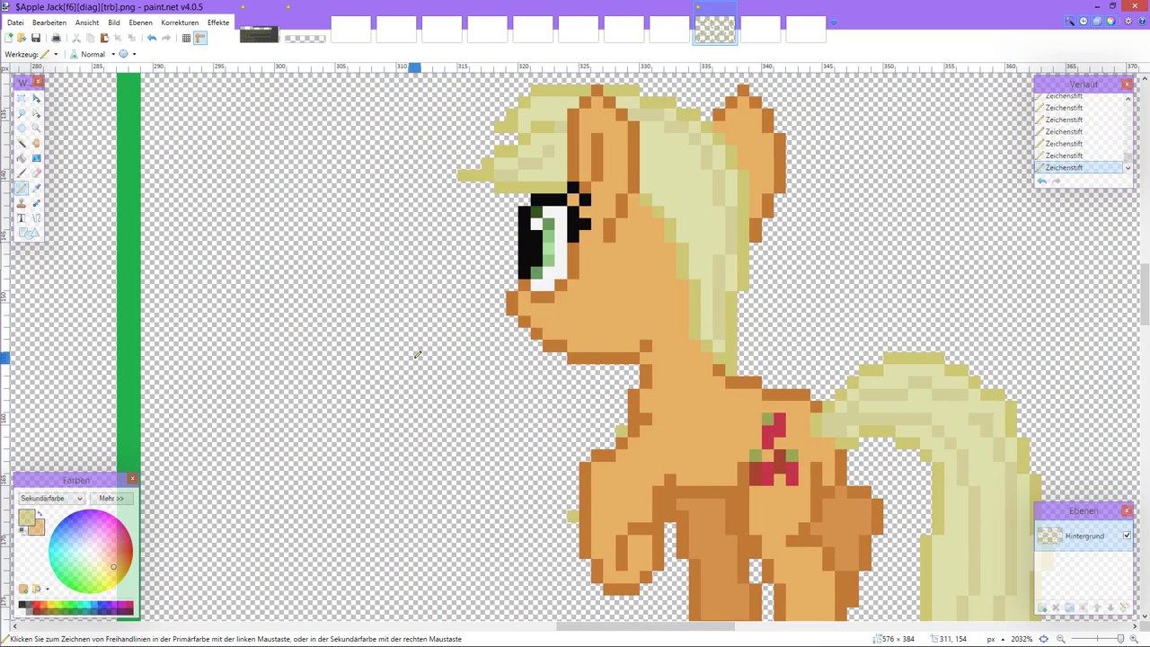
scroll(417, 354, "left", 12)
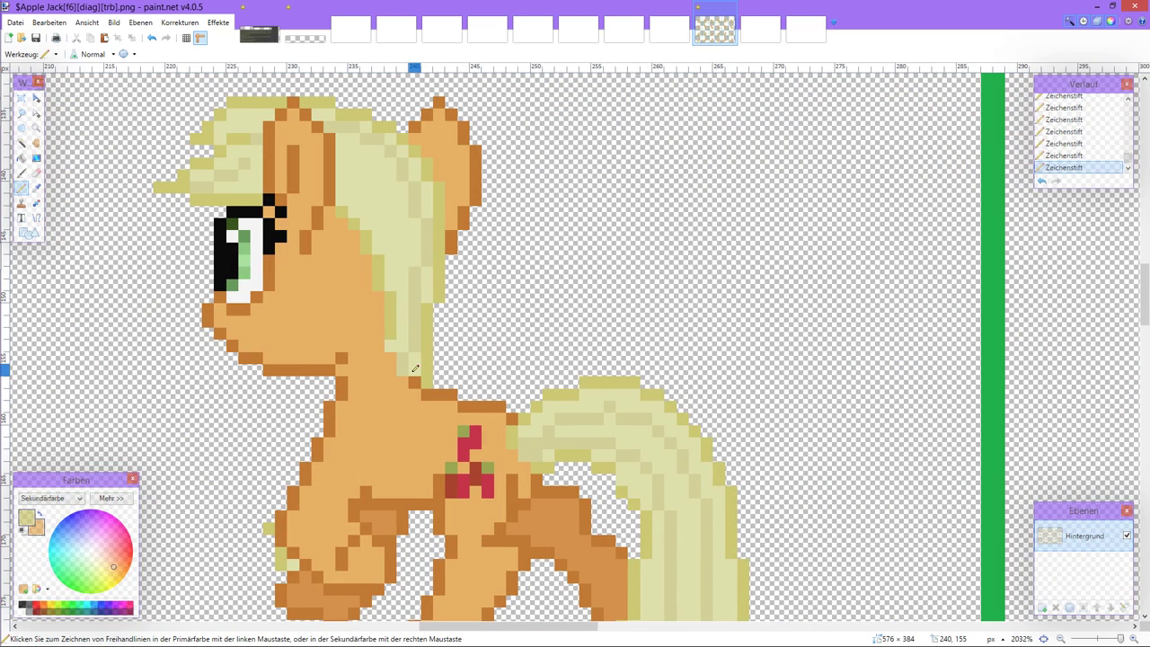
scroll(398, 369, "left", 6)
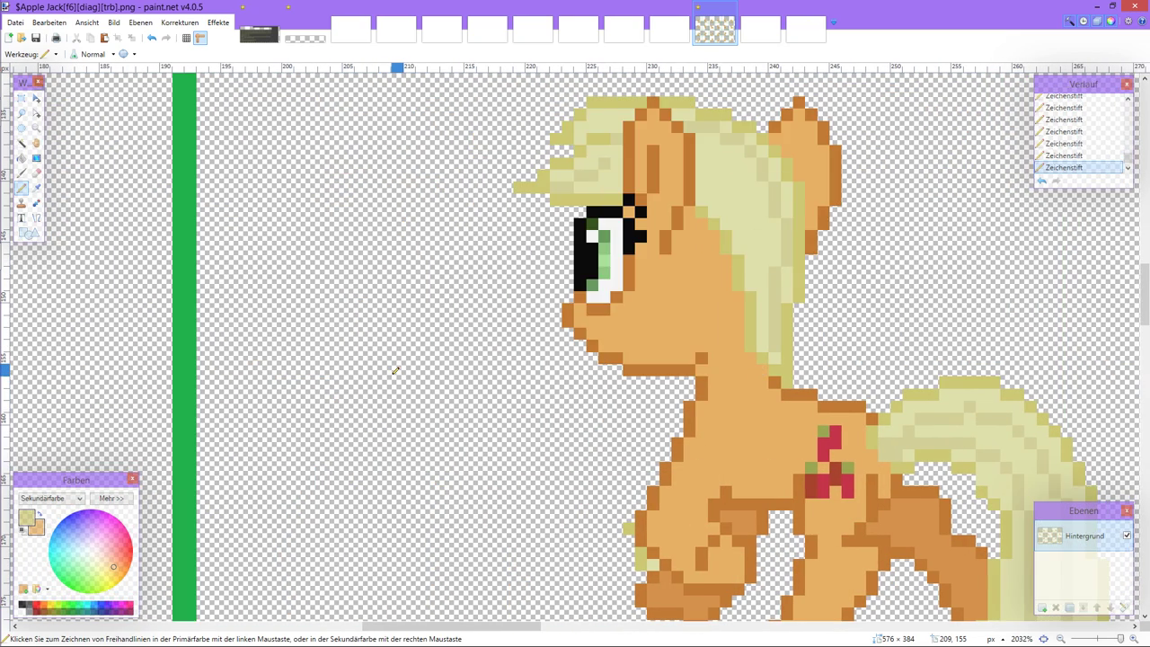
scroll(395, 369, "left", 15)
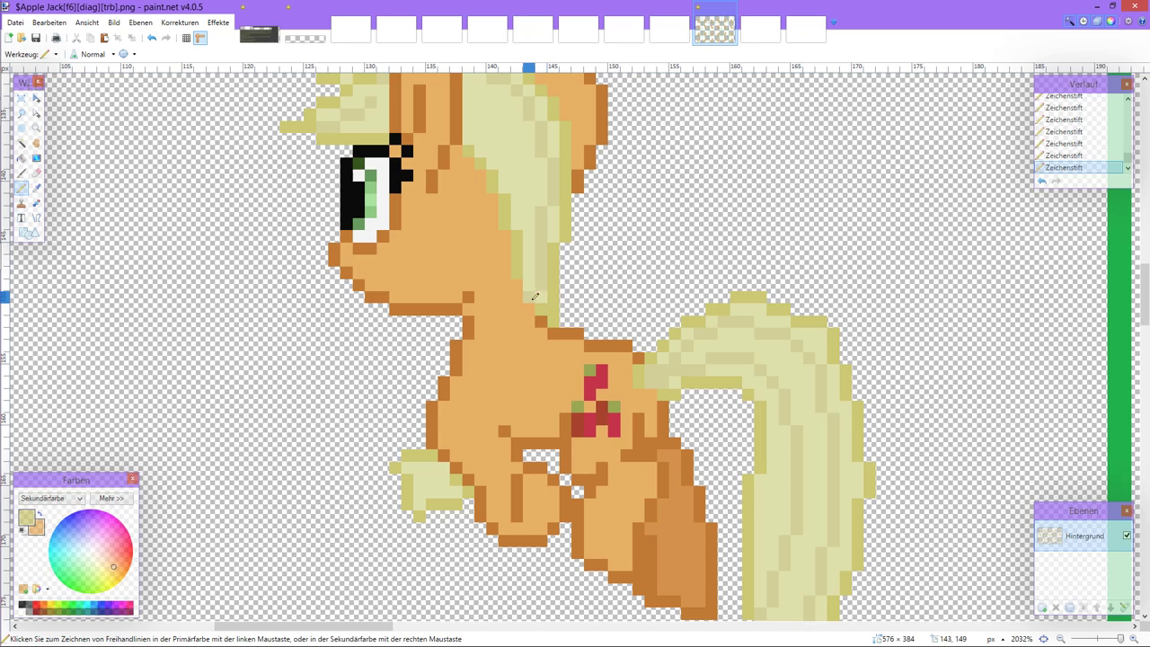
scroll(535, 304, "left", 6)
scroll(536, 305, "left", 12)
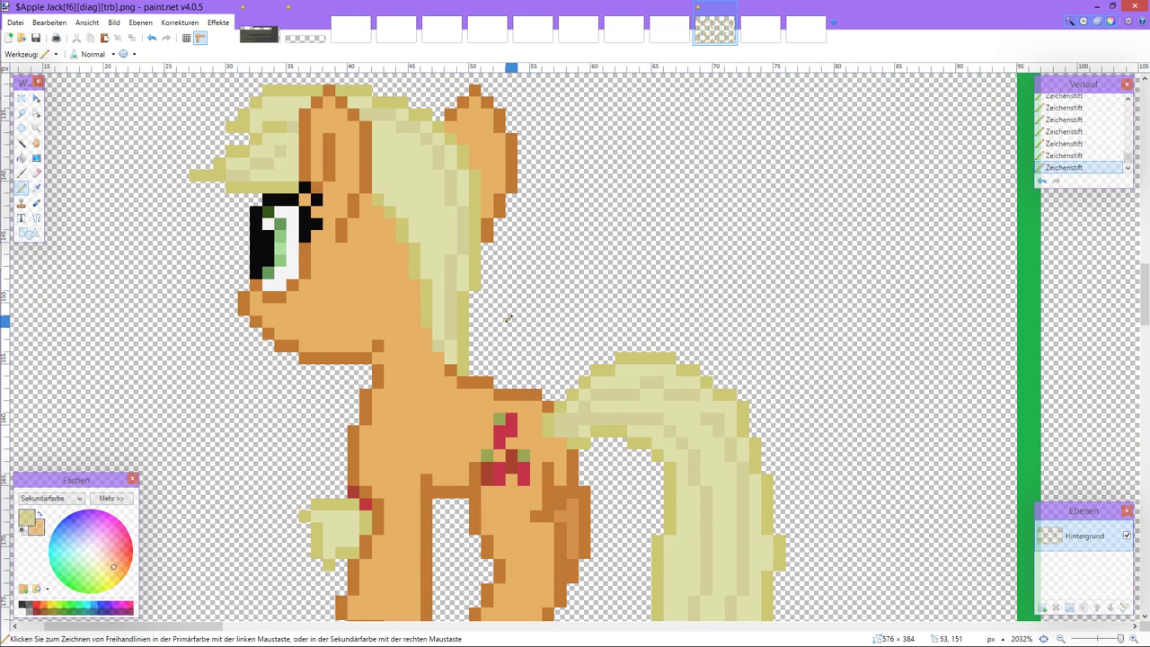
scroll(452, 333, "left", 2)
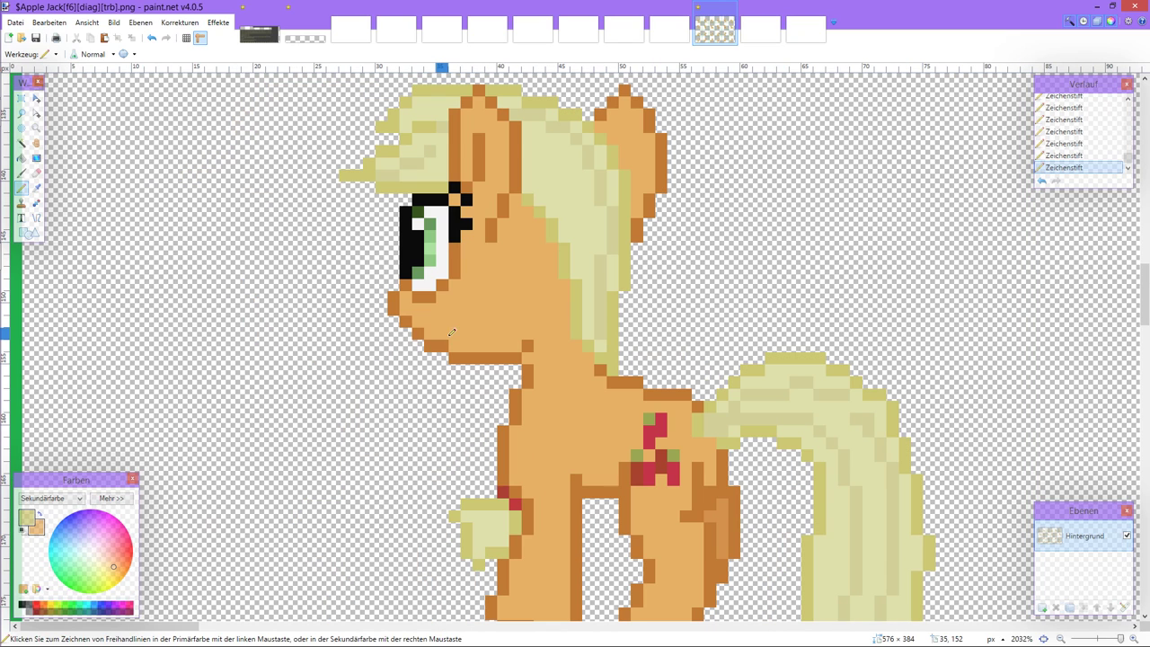
Step: Pick the shaded leg orange from the third frame's far hind leg and extend that leg over the tail with its outline and fill
scroll(461, 331, "down", 6)
scroll(461, 331, "down", 3)
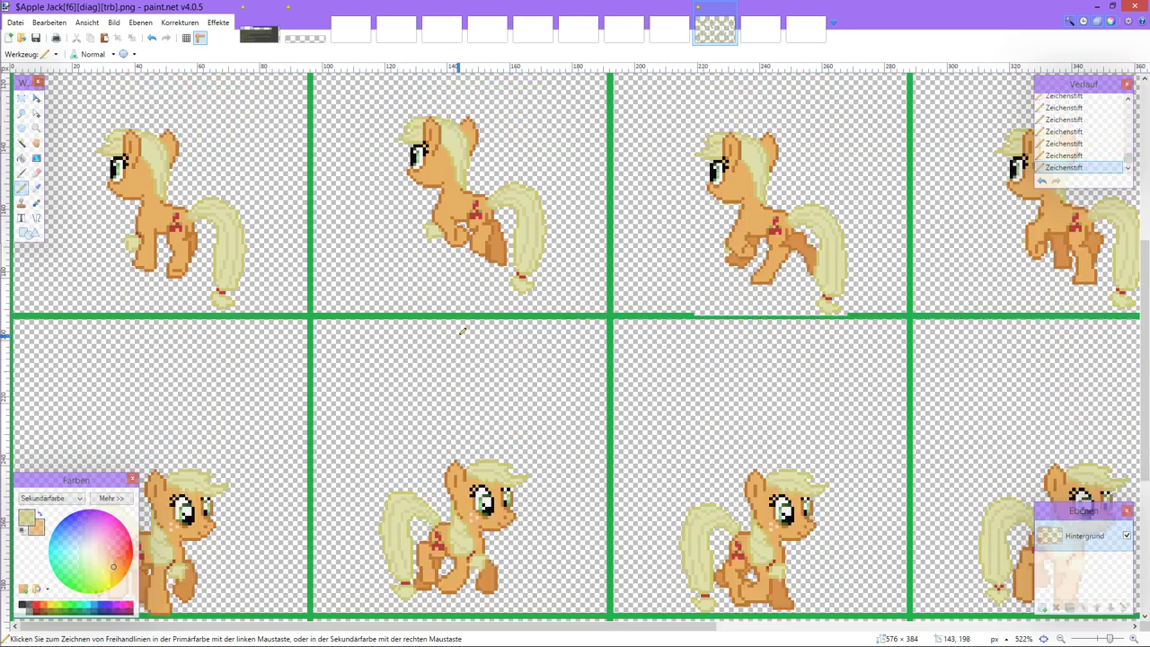
scroll(463, 331, "up", 3)
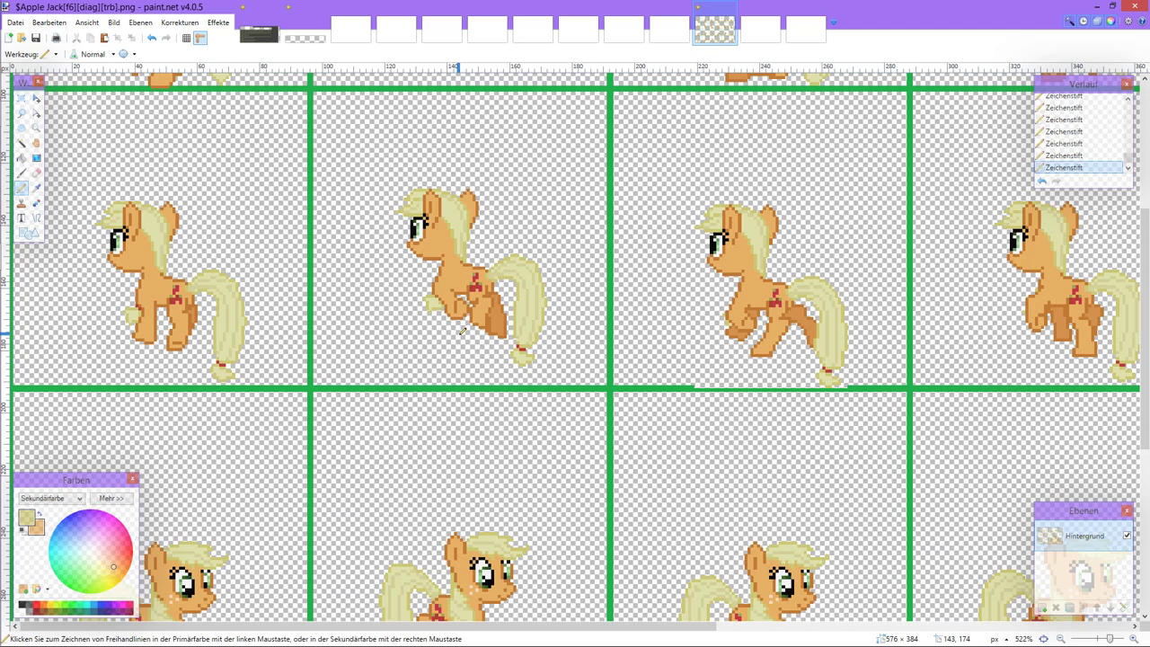
scroll(463, 330, "right", 6)
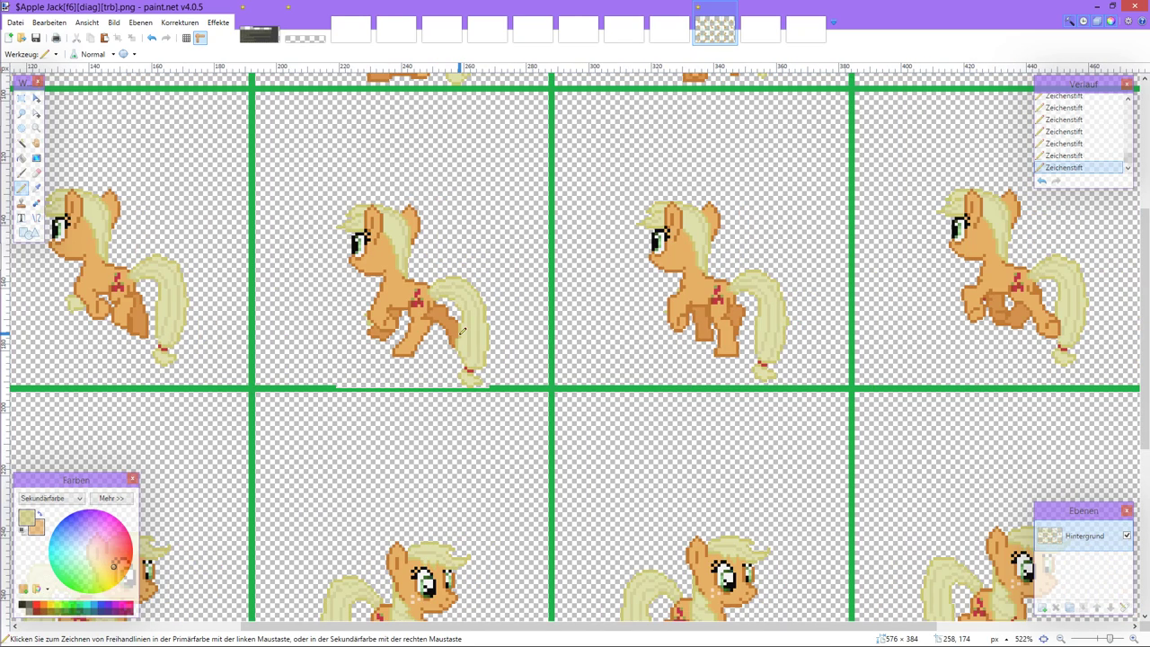
scroll(462, 331, "up", 4)
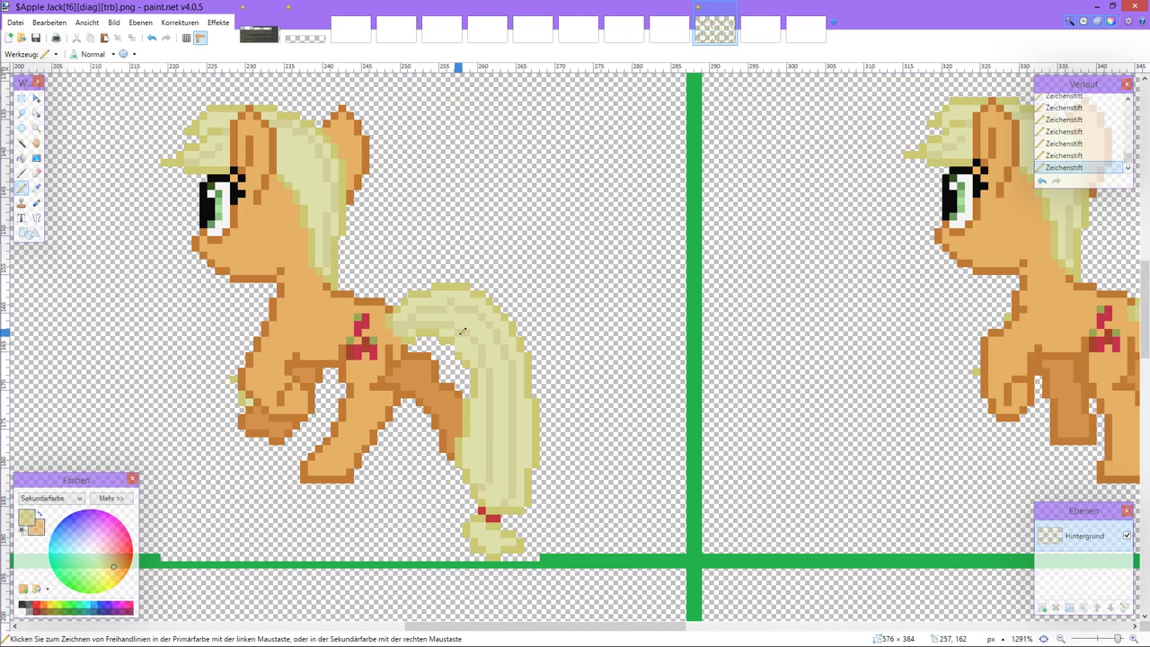
left_click(37, 187)
left_click(448, 432)
right_click(449, 431)
left_click(21, 188)
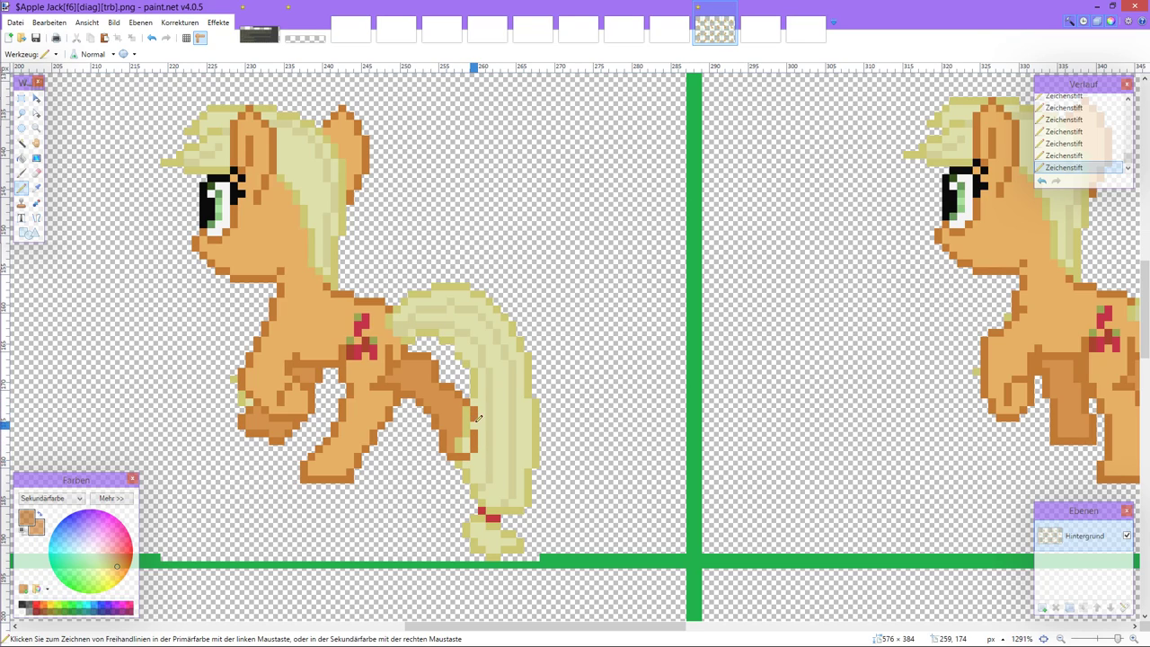
mouse_move(469, 410)
left_mouse_down()
mouse_move(464, 444)
mouse_move(465, 433)
left_mouse_up()
Step: Examine the third to sixth frames of the second row up close for legs and tails that still need correcting
scroll(440, 426, "down", 2)
scroll(440, 426, "left", 10)
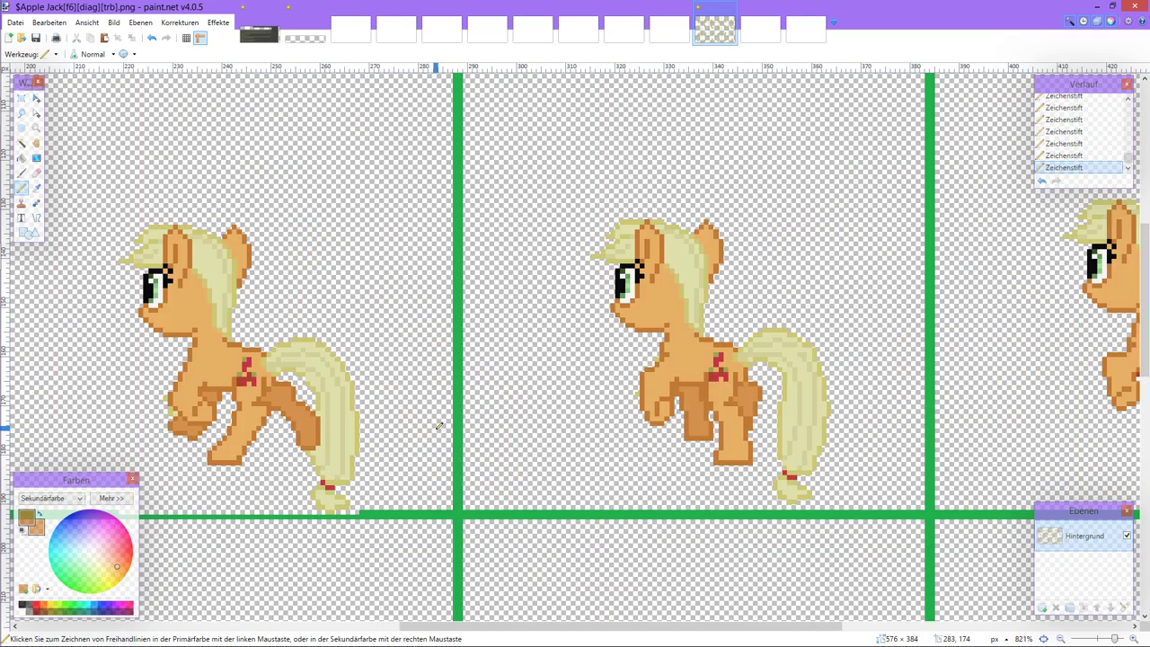
scroll(440, 426, "right", 10)
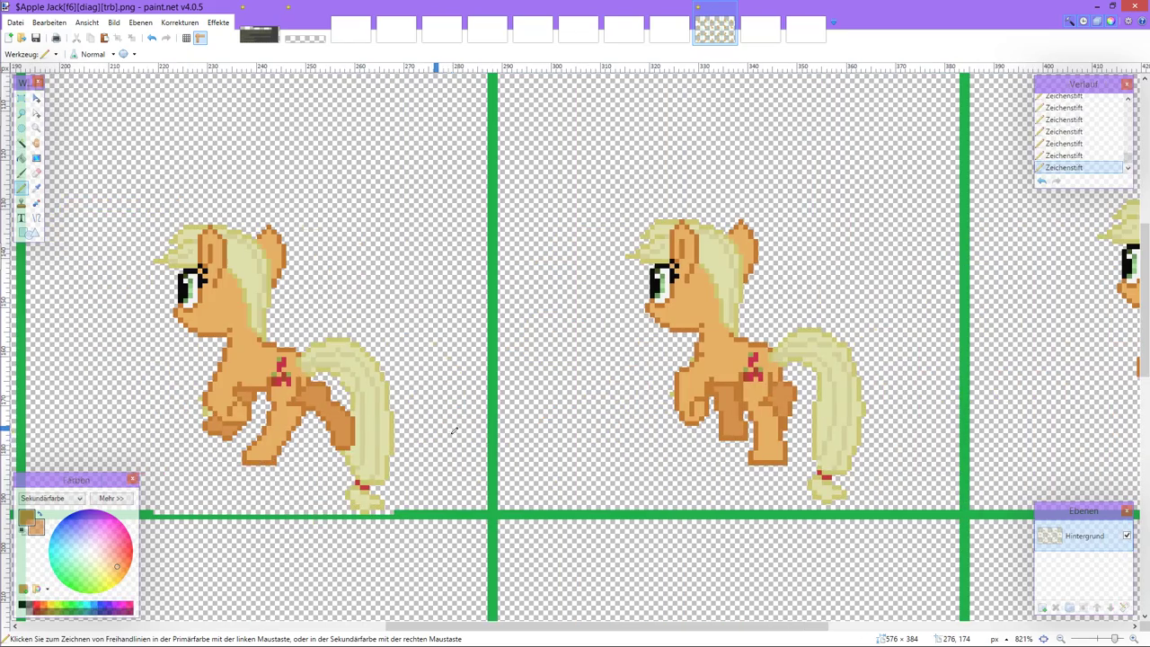
scroll(459, 435, "down", 2)
scroll(459, 435, "down", 1)
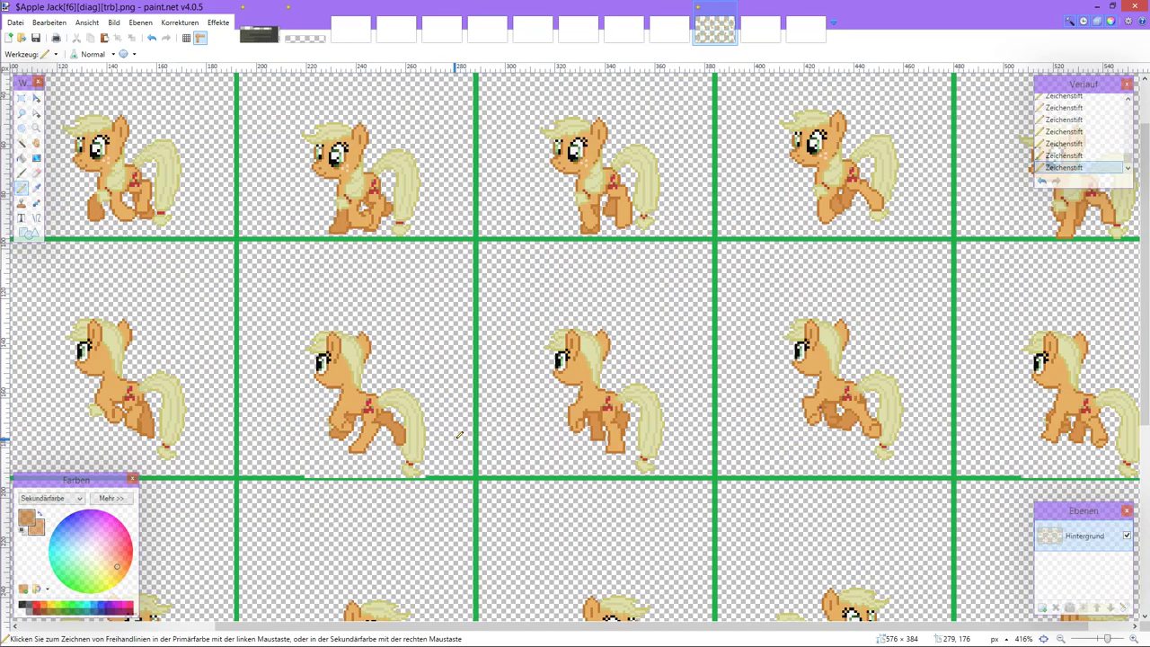
scroll(460, 435, "up", 3)
scroll(459, 435, "right", 5)
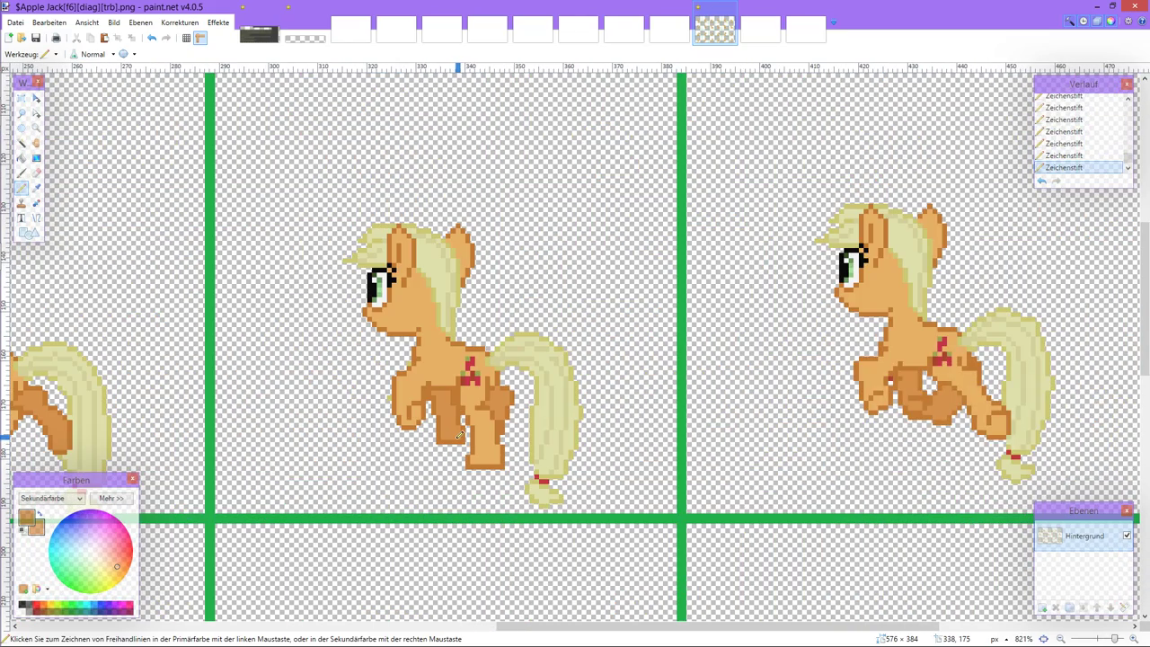
scroll(460, 435, "up", 2)
scroll(459, 435, "right", 5)
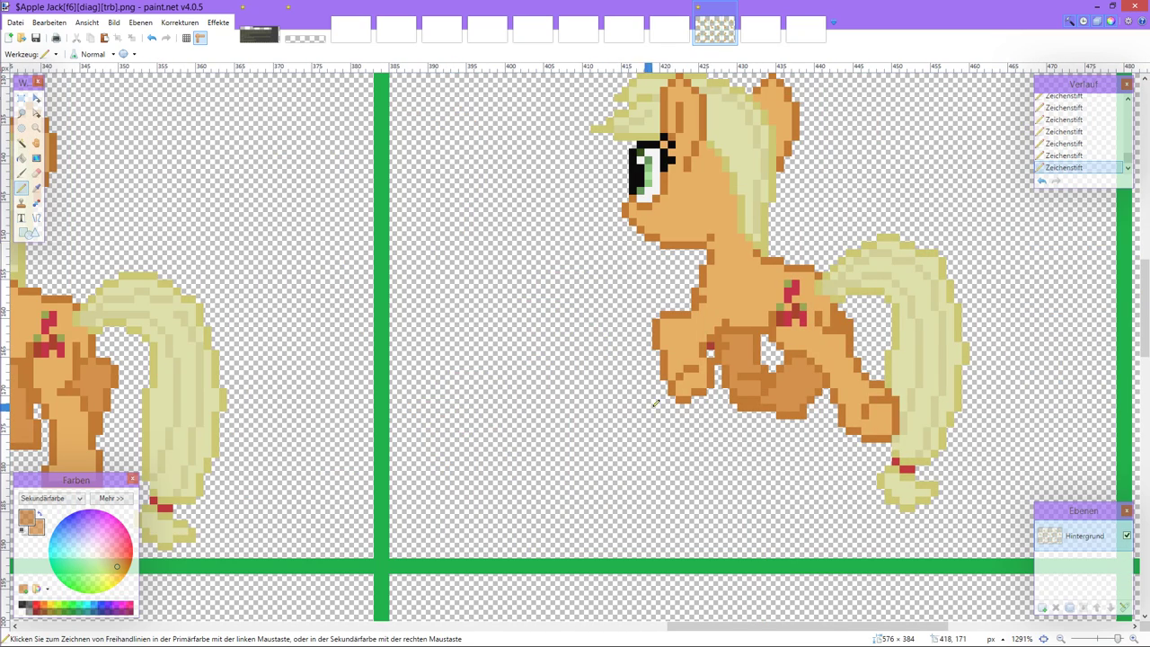
scroll(671, 401, "down", 1)
scroll(671, 400, "right", 5)
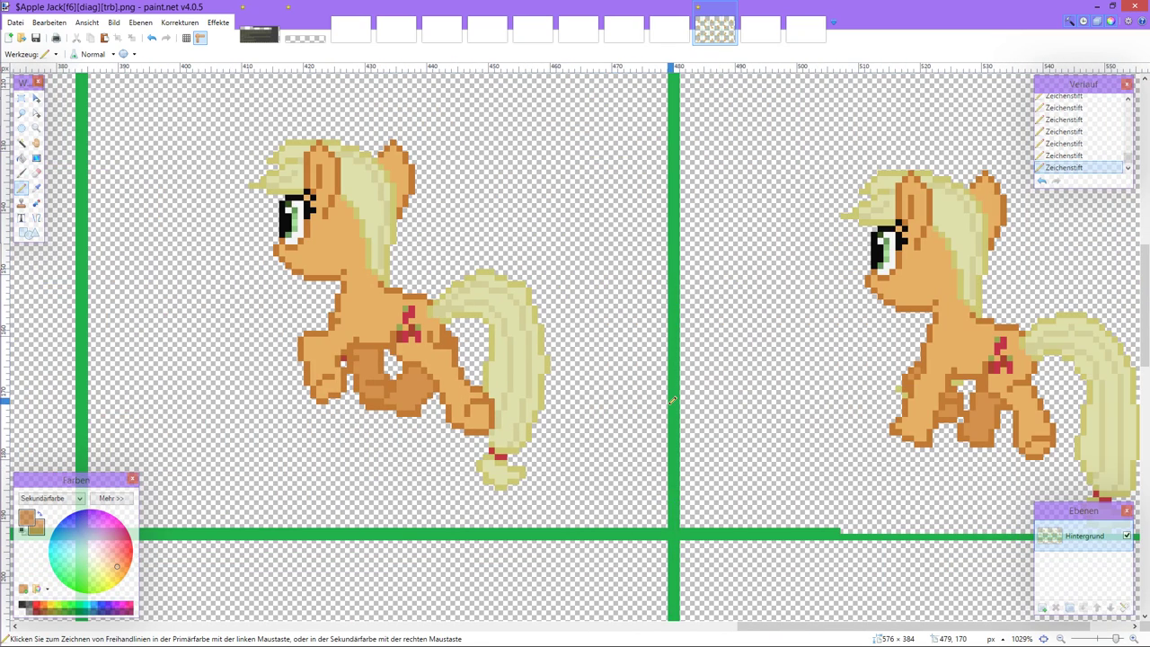
scroll(671, 401, "right", 3)
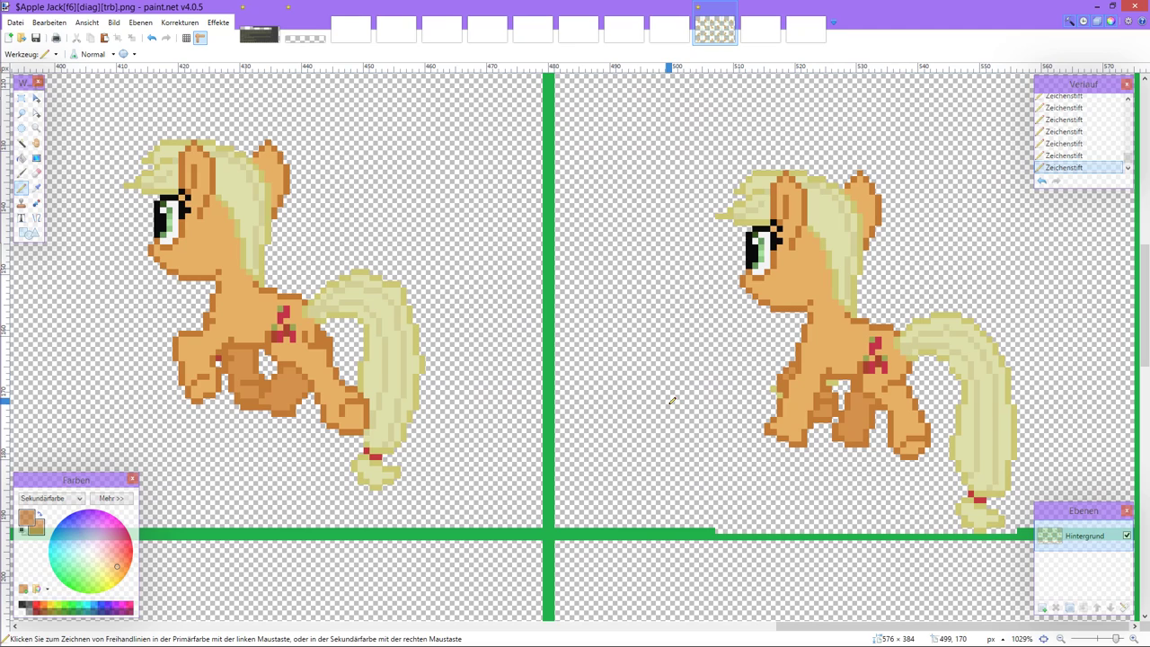
Step: Compare the second-row frames with the rows above and below across the whole sprite sheet
scroll(671, 401, "down", 4)
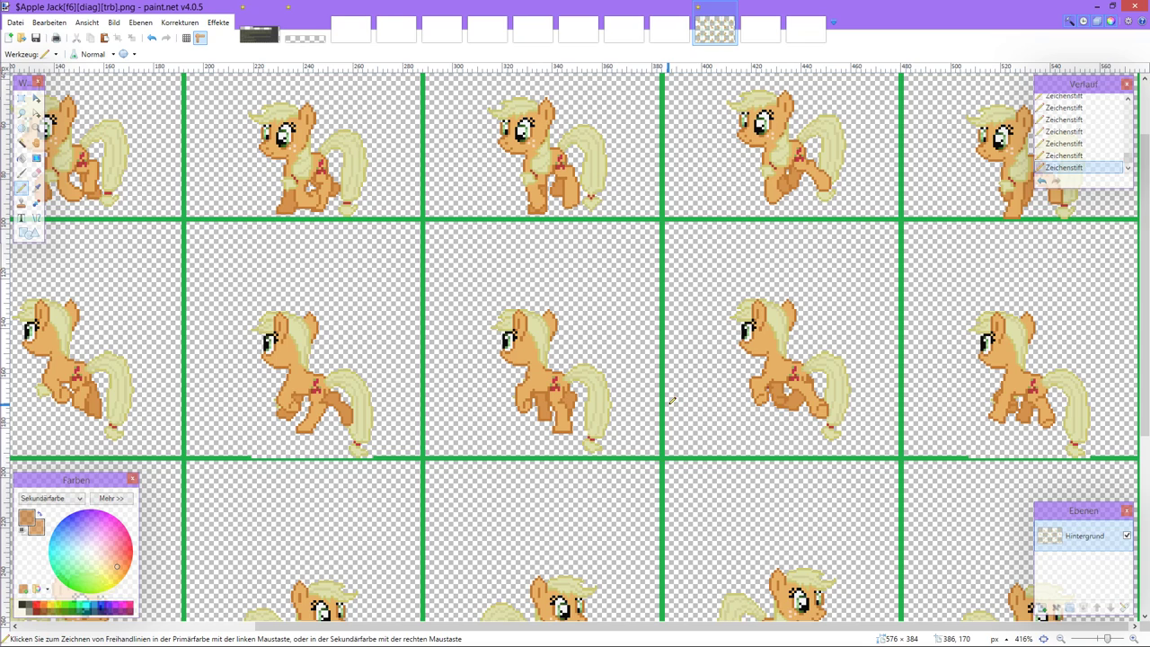
scroll(672, 401, "down", 2)
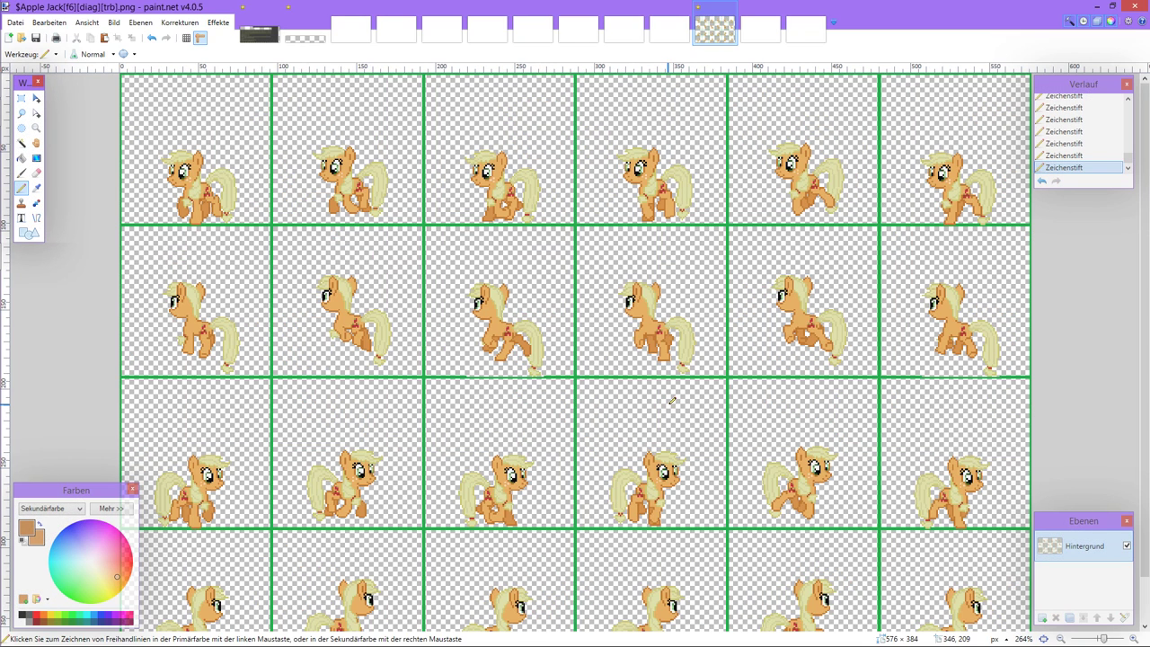
scroll(671, 400, "down", 1)
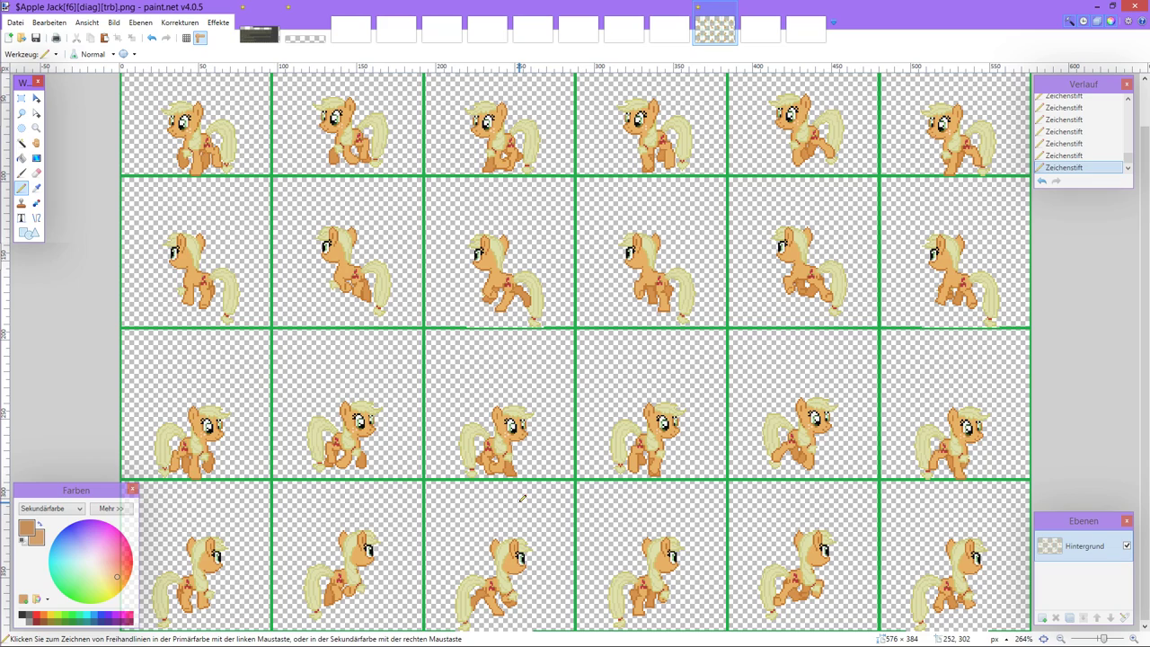
scroll(522, 497, "up", 2)
scroll(586, 495, "right", 3)
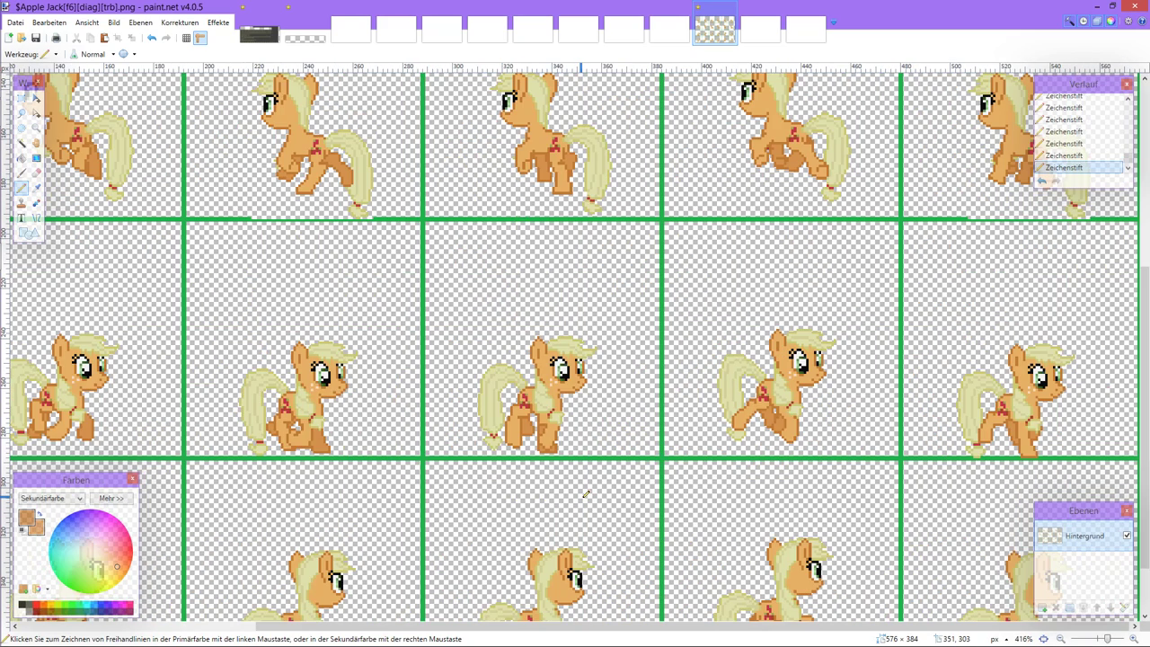
scroll(586, 495, "down", 1)
scroll(586, 495, "down", 4)
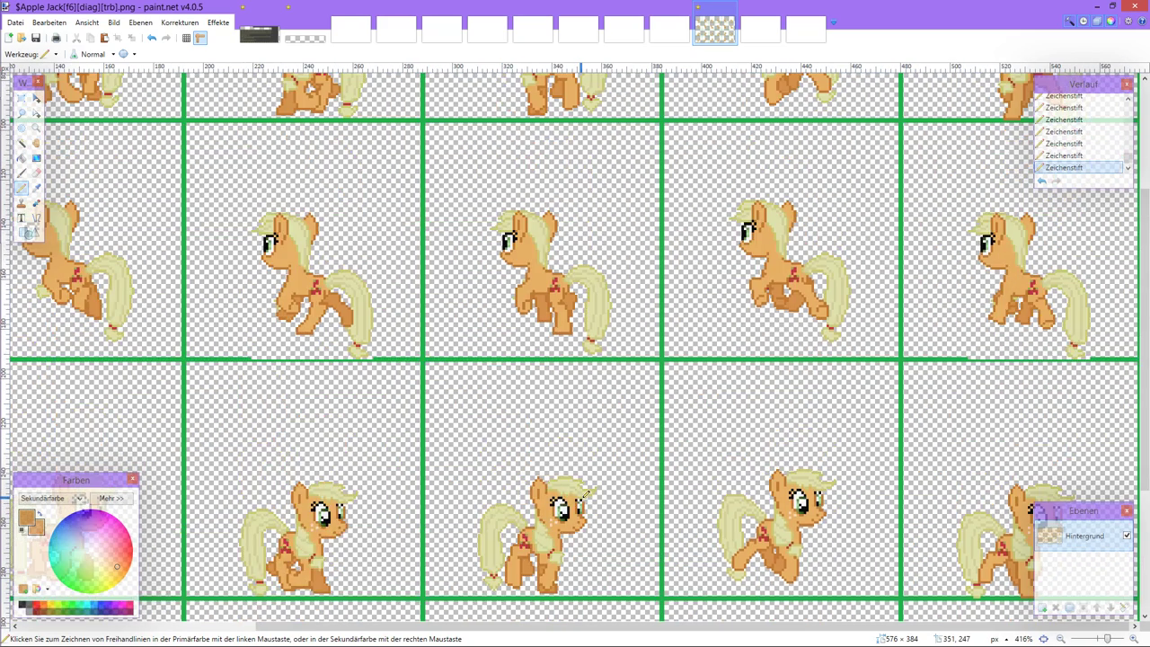
scroll(580, 493, "up", 4)
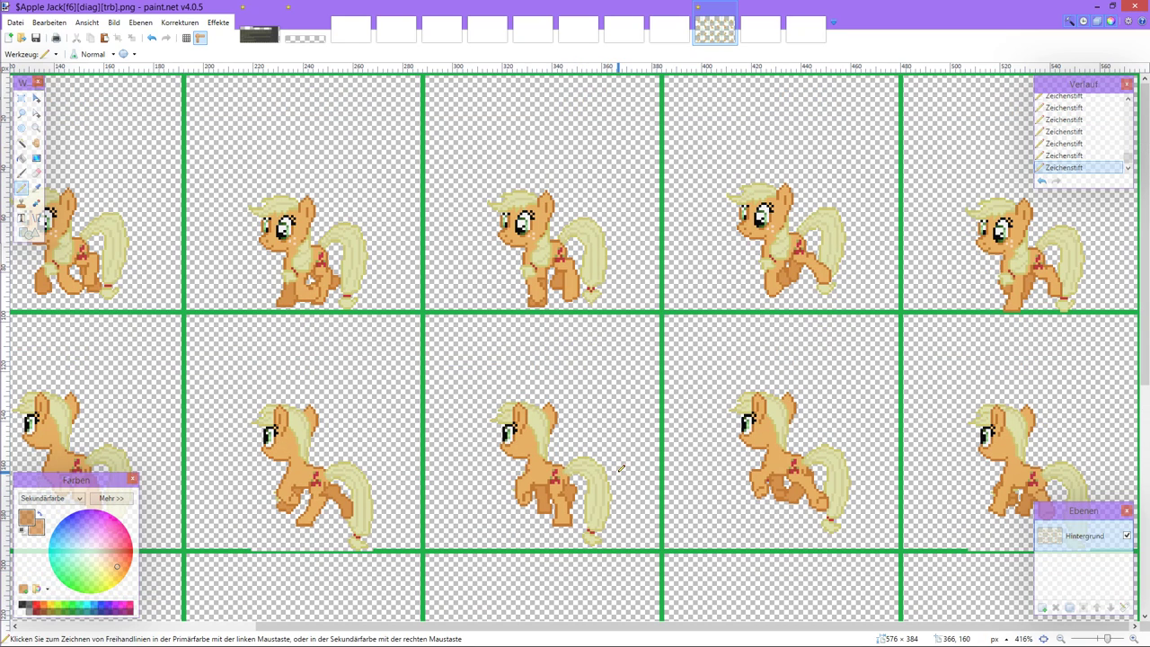
scroll(621, 468, "down", 1)
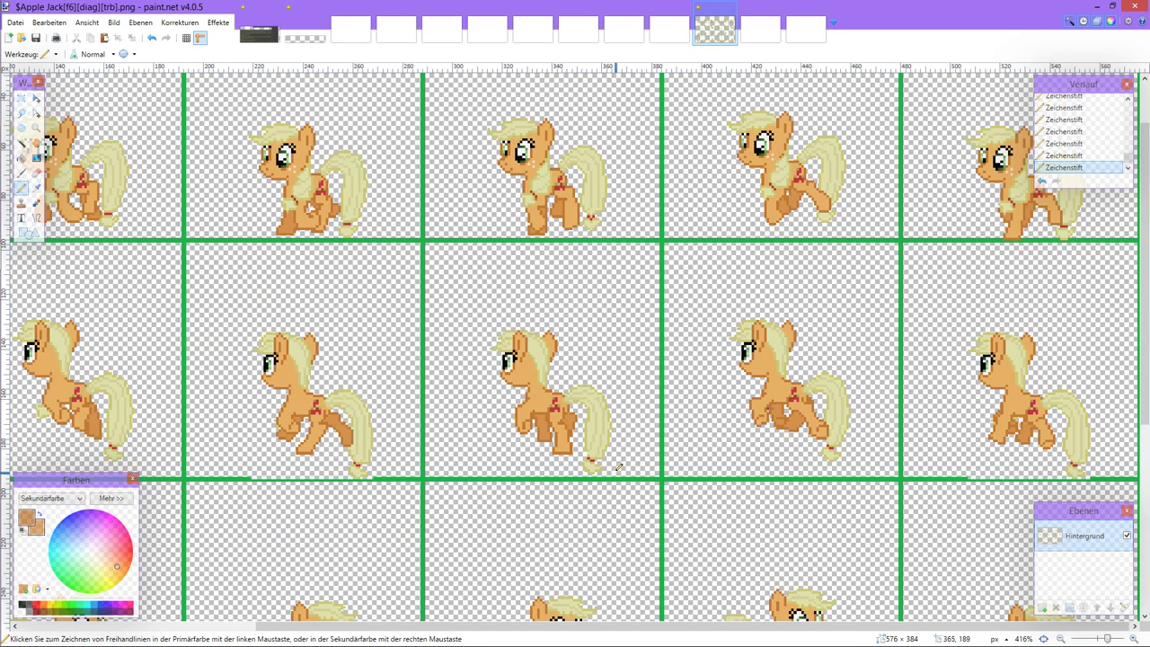
Step: Pick the yellow at the edge of the fourth frame's tail as the primary colour
left_click(36, 187)
scroll(560, 366, "up", 1)
scroll(575, 376, "right", 2)
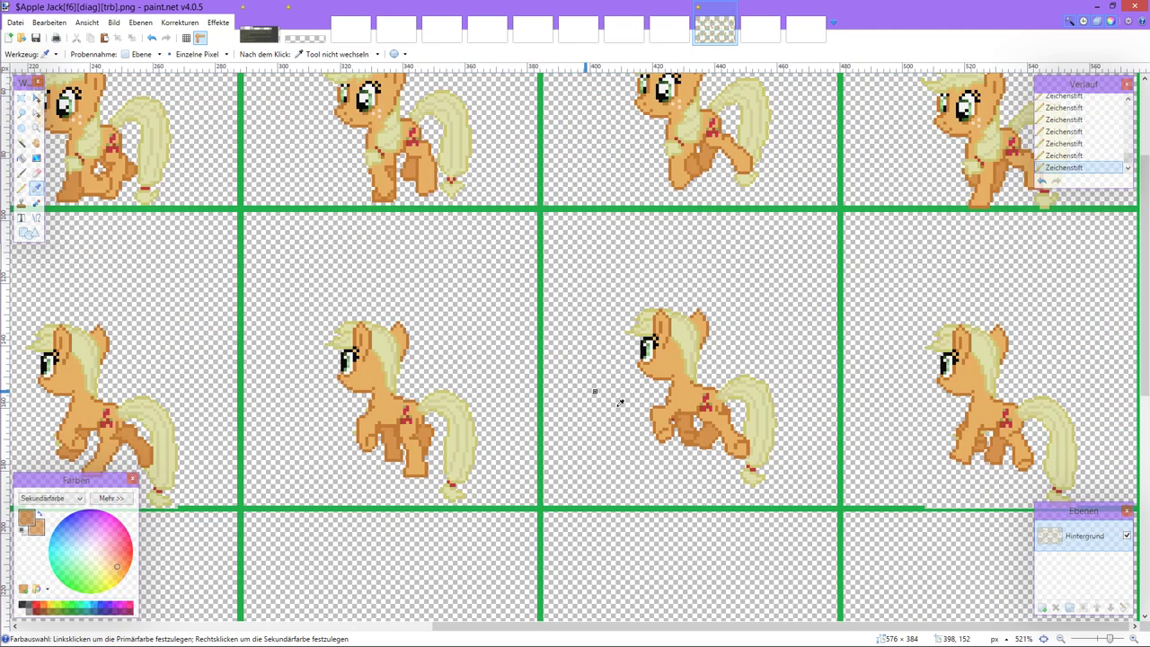
scroll(744, 454, "up", 3)
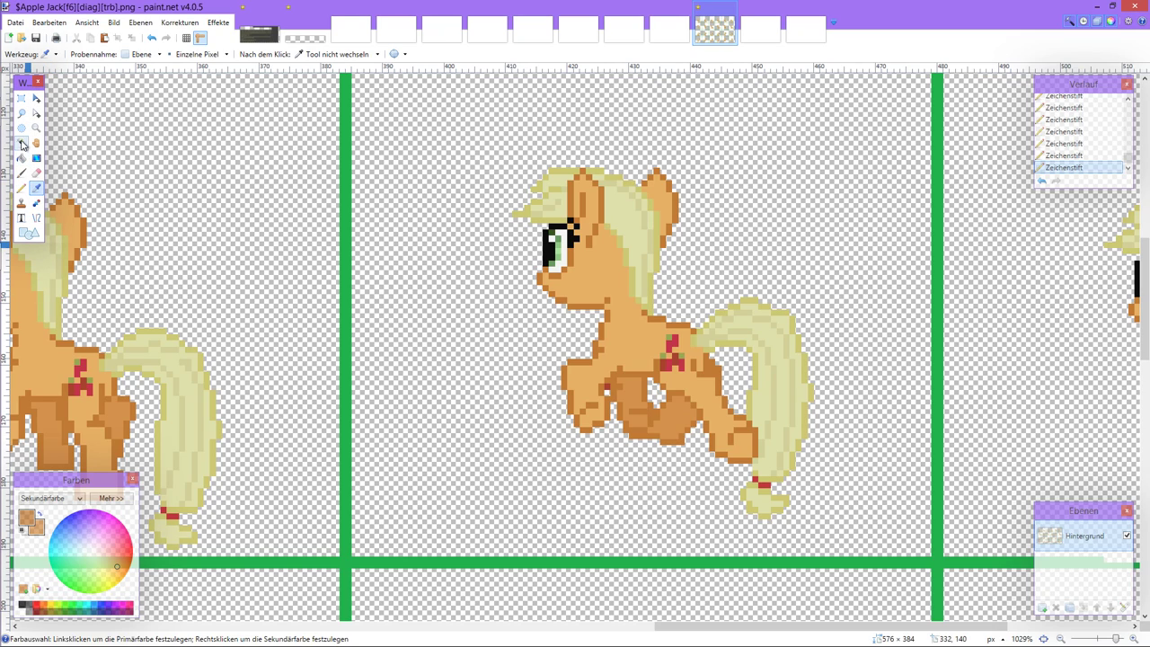
left_click(21, 98)
scroll(293, 499, "left", 2)
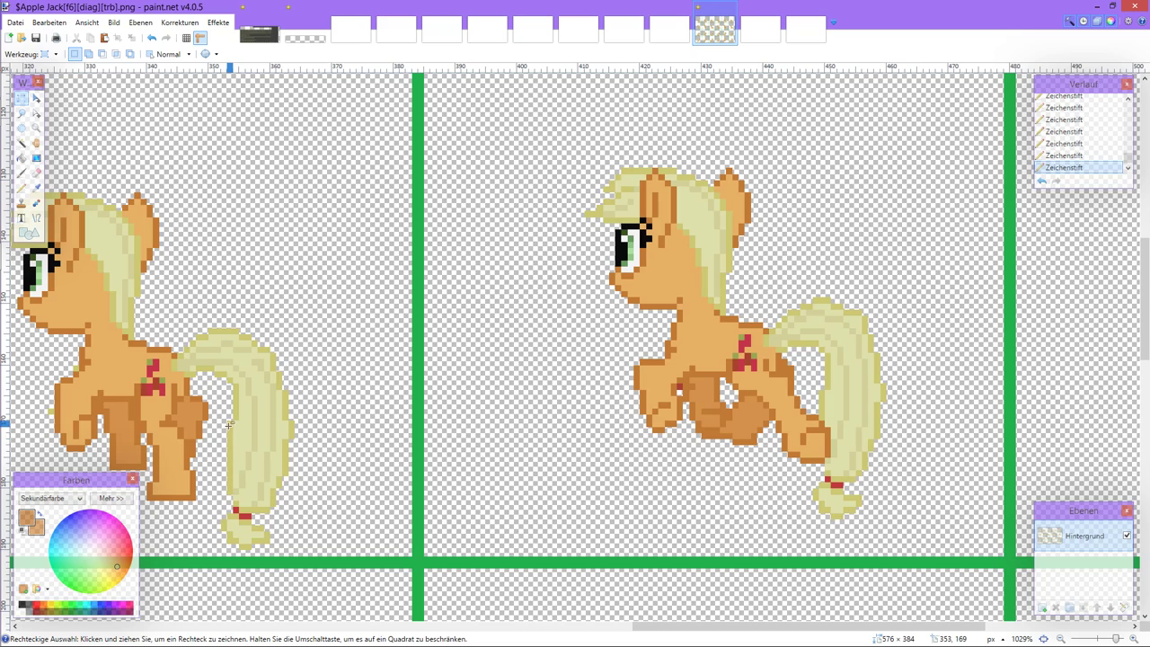
left_click(36, 187)
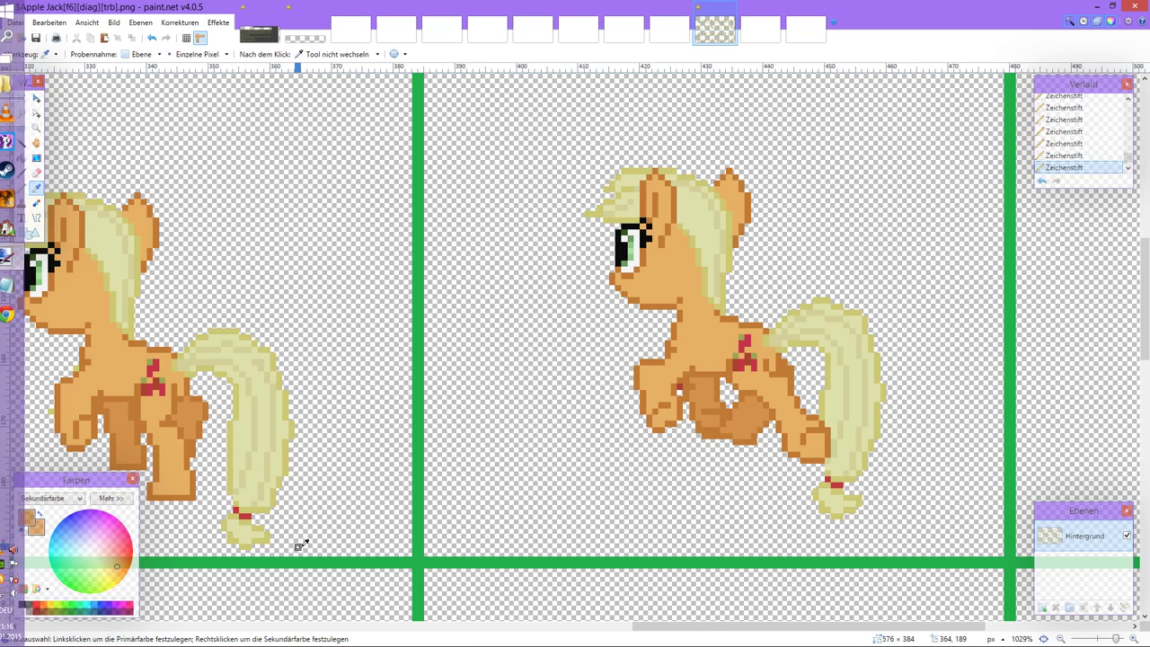
left_click(230, 486)
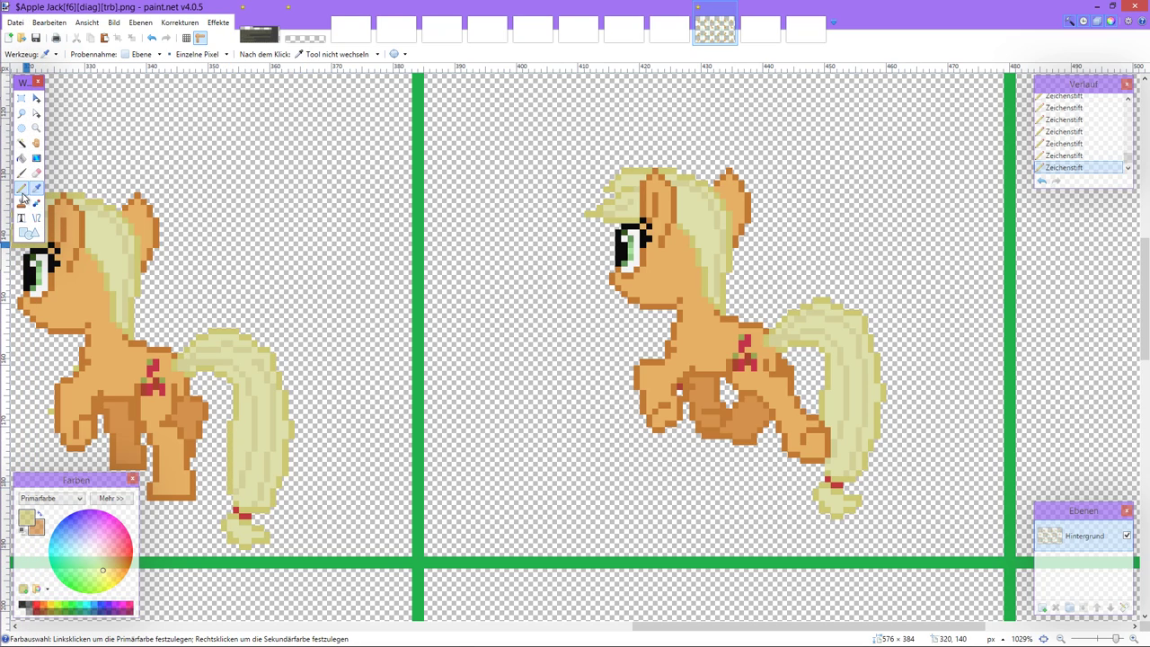
Step: Select the lower part of the fourth frame's tail with several combined rectangular selections that follow its outline
left_click(22, 187)
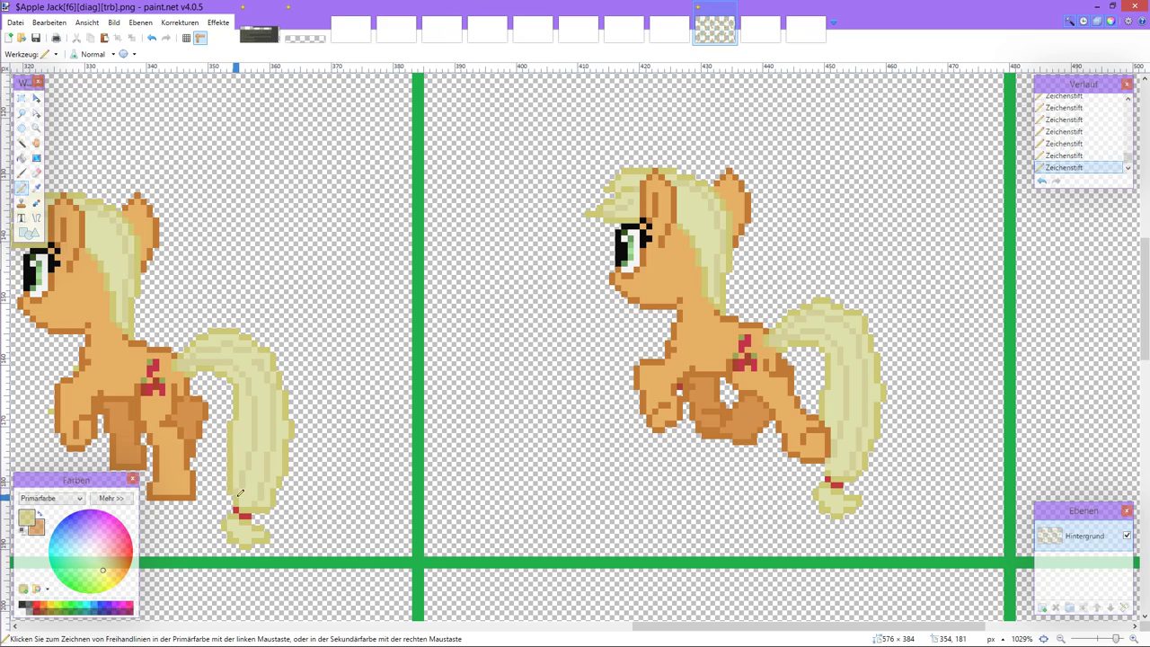
left_click(22, 143)
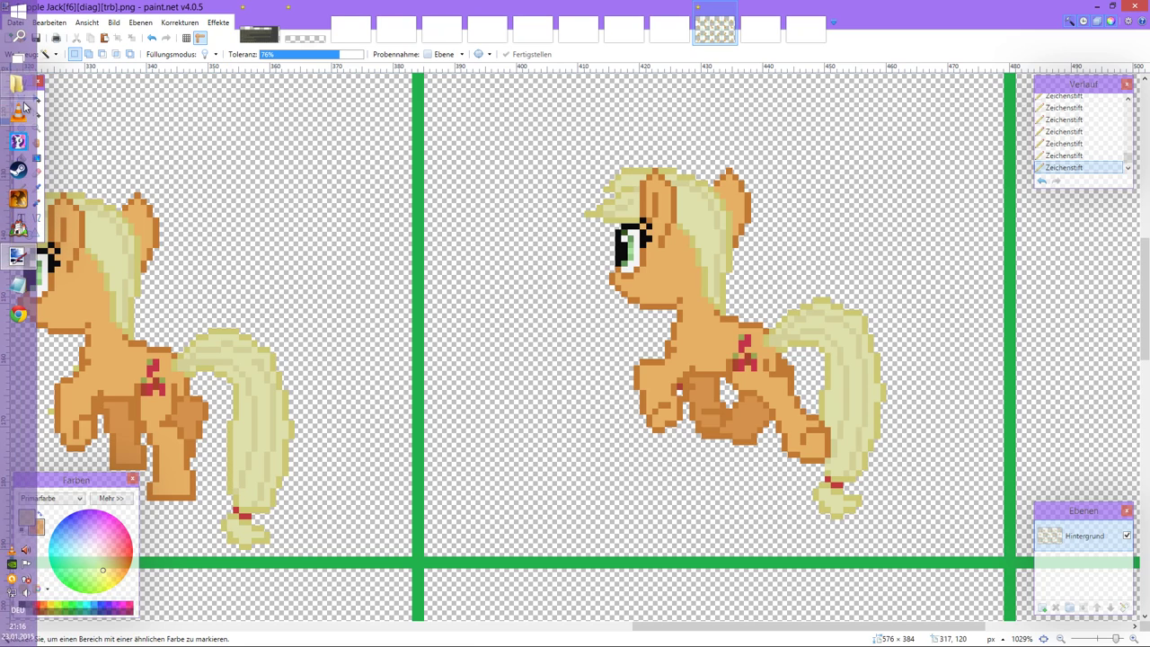
left_click(24, 101)
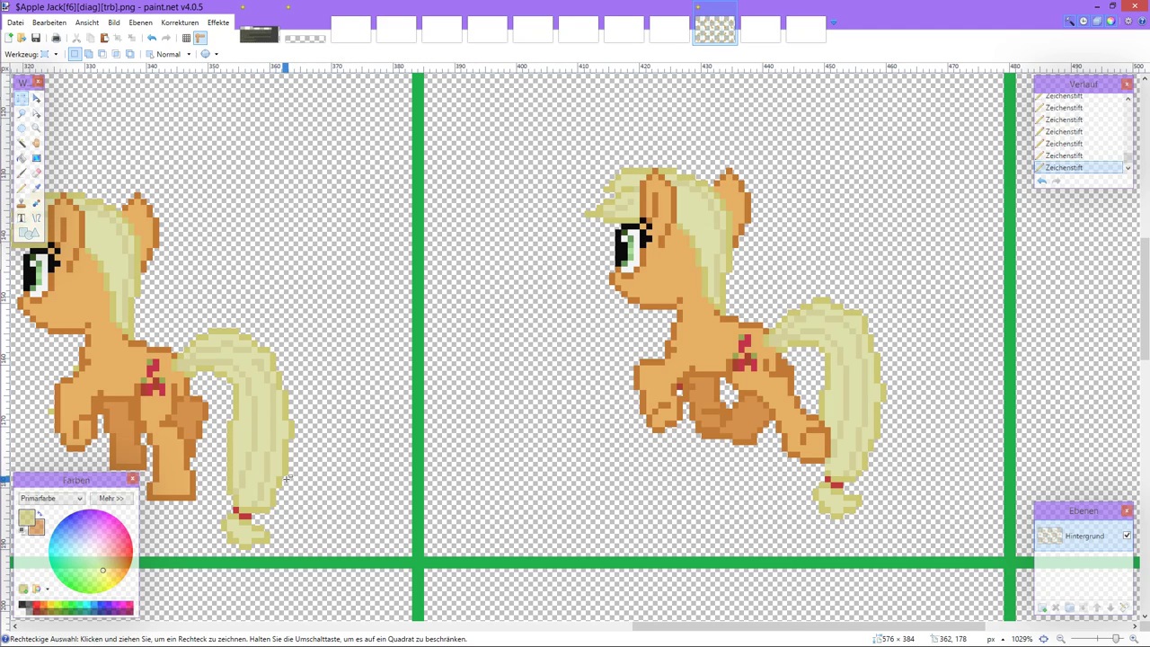
left_click_drag(235, 422, 449, 532)
scroll(297, 440, "up", 3)
key("ctrl+z")
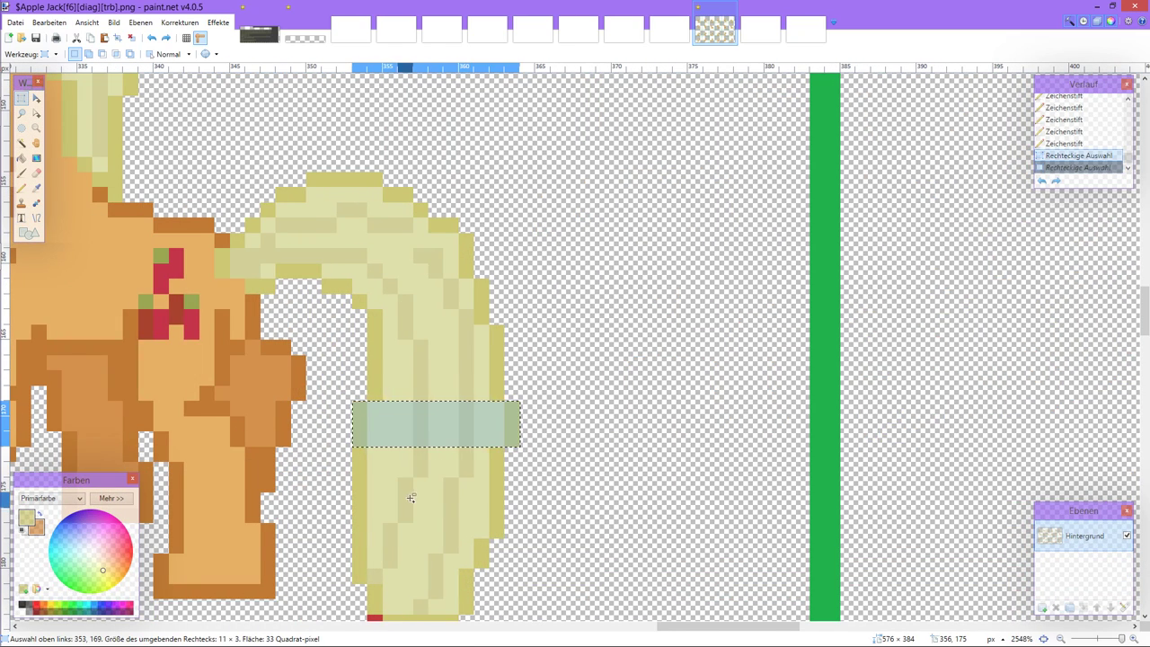
left_click_drag(355, 404, 503, 539)
left_click_drag(363, 554, 492, 568)
left_click_drag(359, 544, 436, 580)
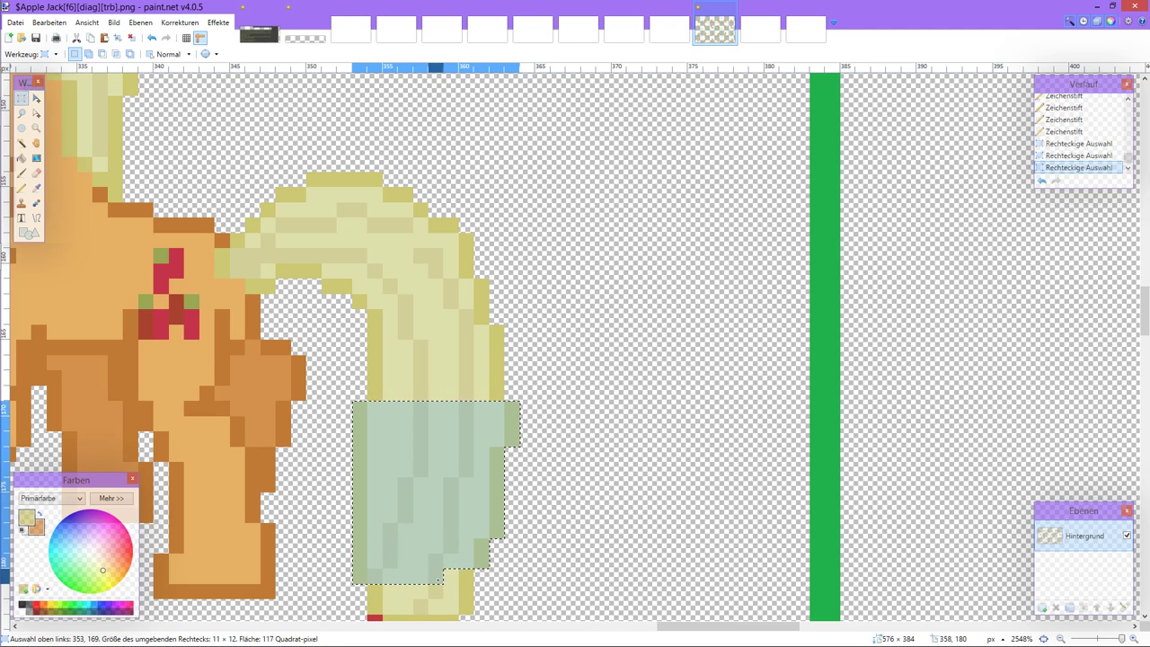
Step: Extend the selection down over the fourth frame's hair tie and tail tuft, and copy the selected tail end
scroll(436, 580, "down", 3)
left_click_drag(370, 445, 395, 468)
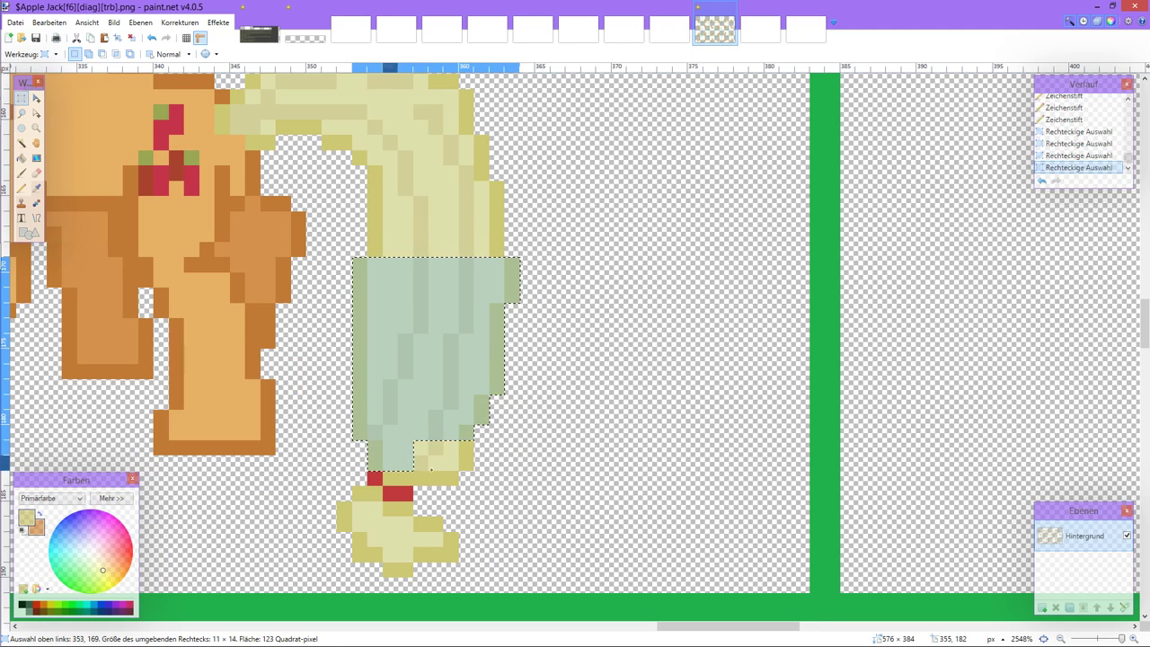
key("ctrl+z")
left_click_drag(467, 461, 426, 469)
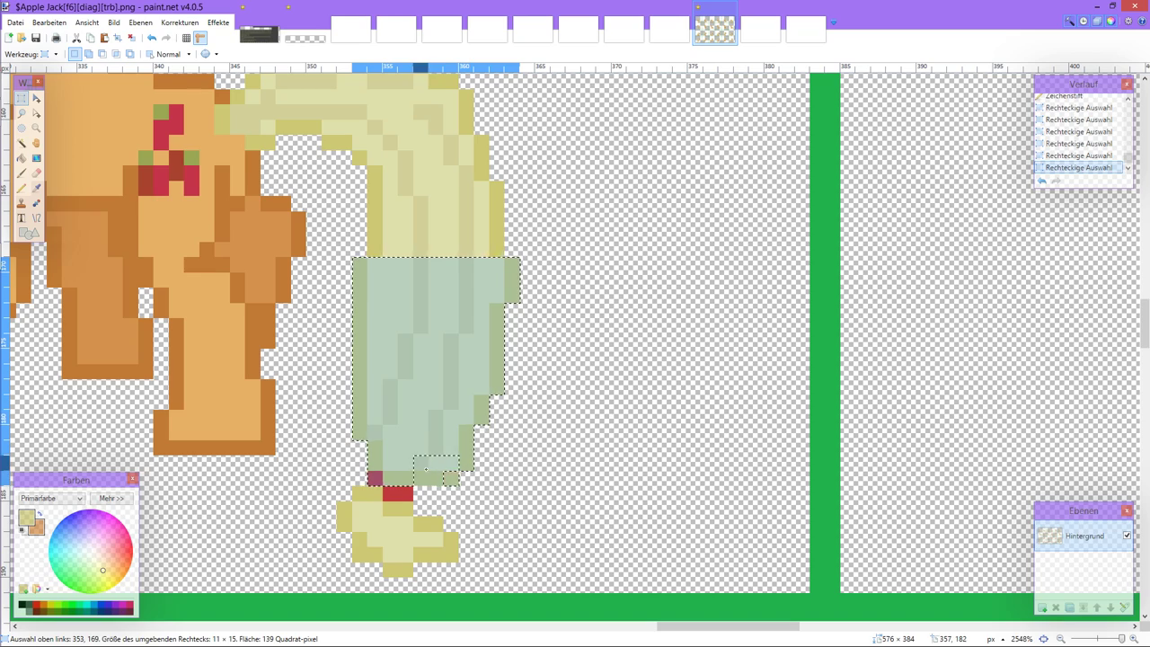
left_click_drag(355, 492, 437, 530)
left_click_drag(366, 543, 385, 565)
Step: Try to place the copied fourth-frame tail end over the fifth frame's tail
scroll(402, 552, "down", 5)
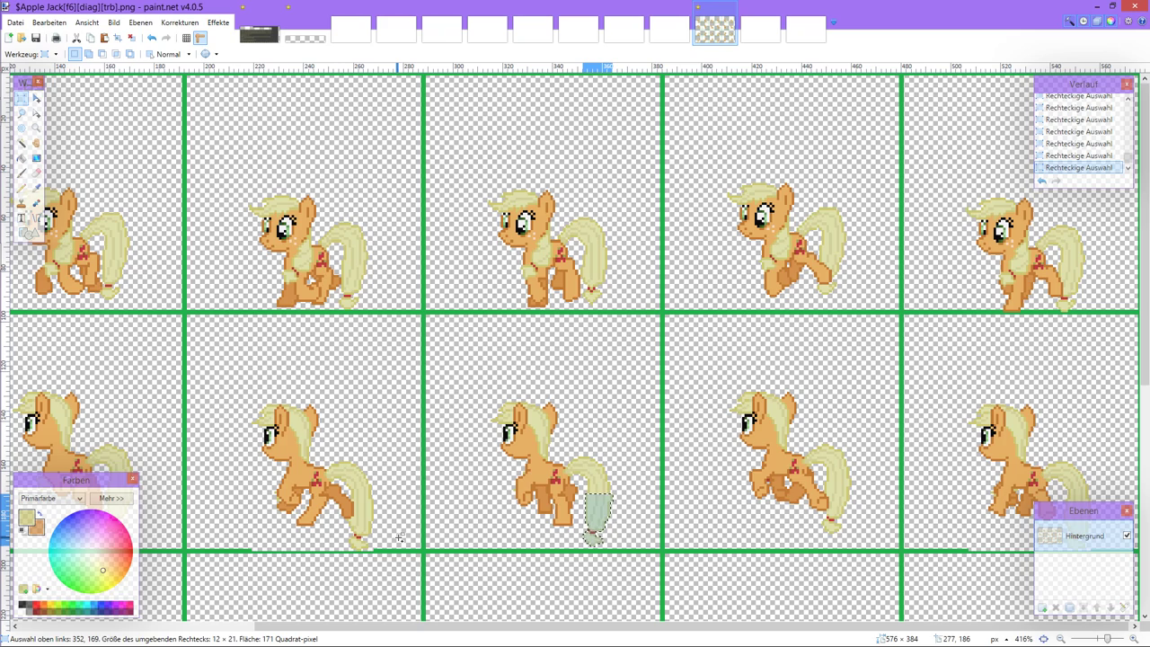
key("ctrl+v")
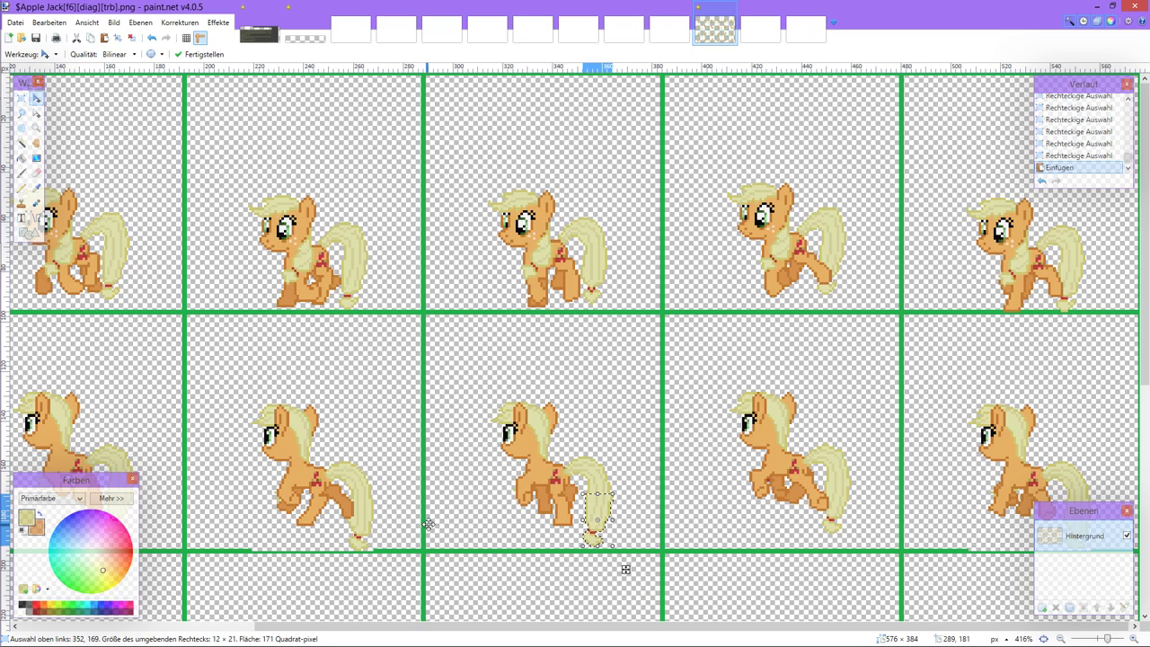
left_click_drag(593, 502, 820, 487)
scroll(845, 499, "up", 1)
scroll(844, 499, "up", 1)
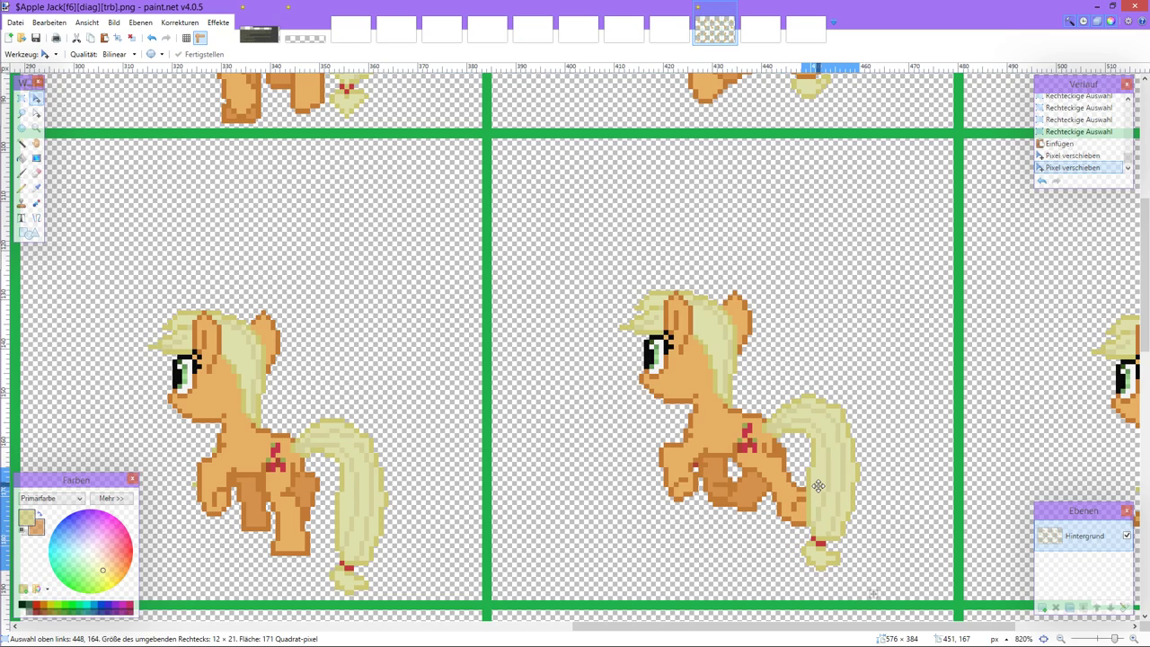
left_click_drag(818, 487, 661, 478)
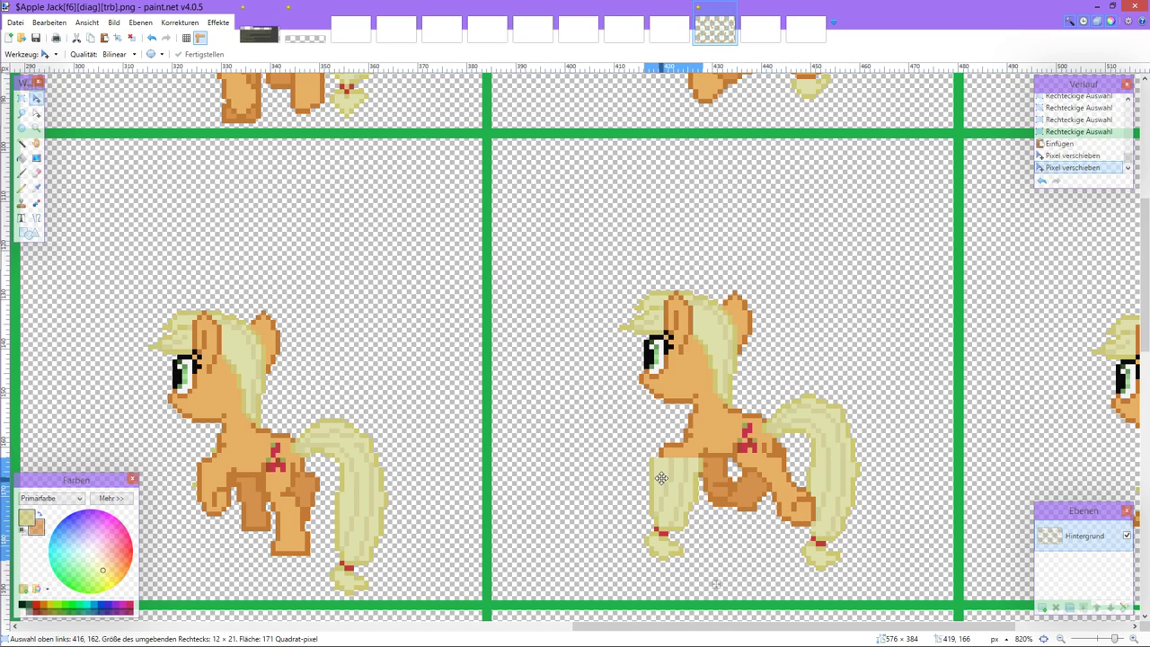
key("ctrl+z")
key("ctrl+z")
key("ctrl+z")
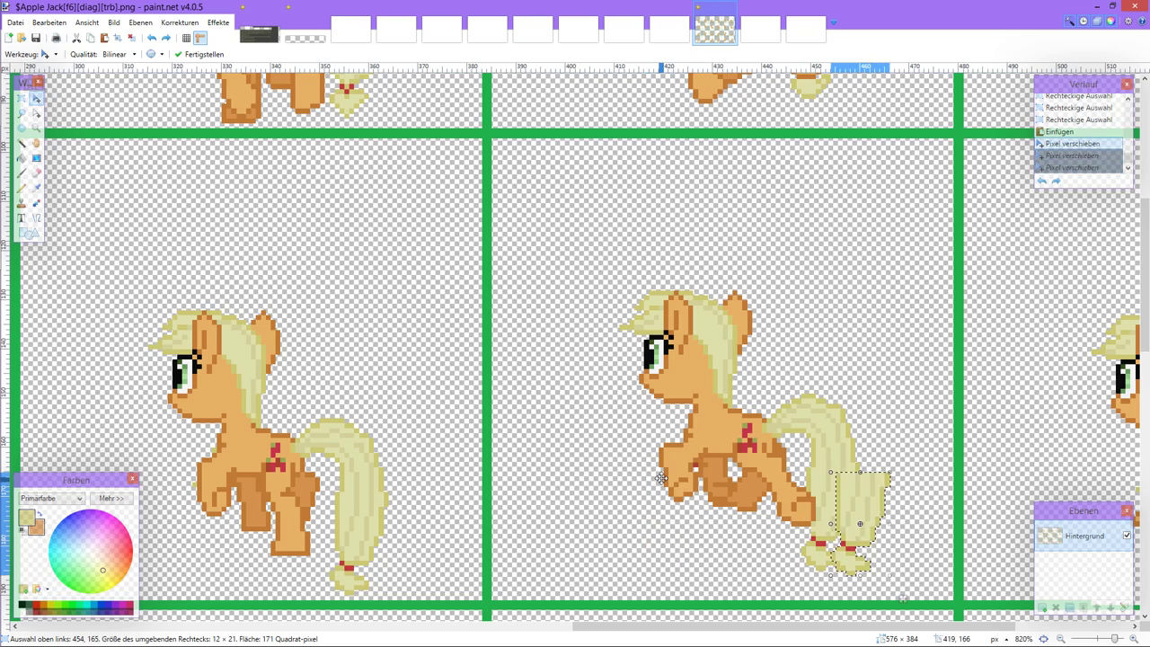
key("ctrl+z")
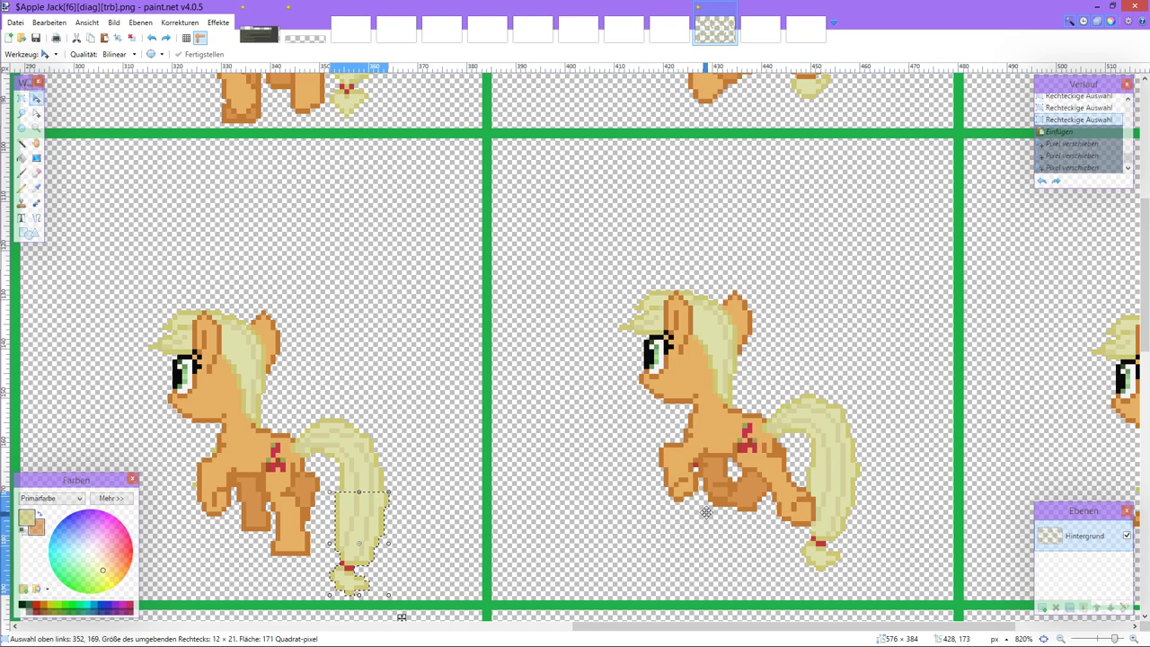
Step: Cancel saving the image and clear the selection on the fourth frame's tail
key("ctrl+s")
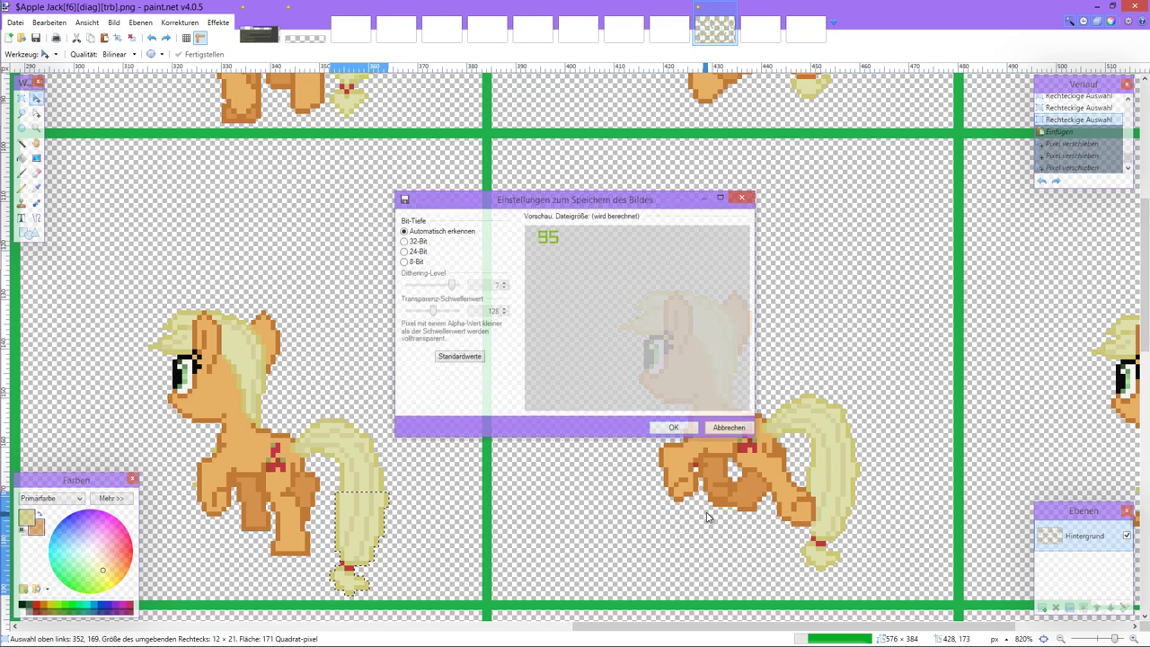
left_click(727, 429)
key("ctrl+d")
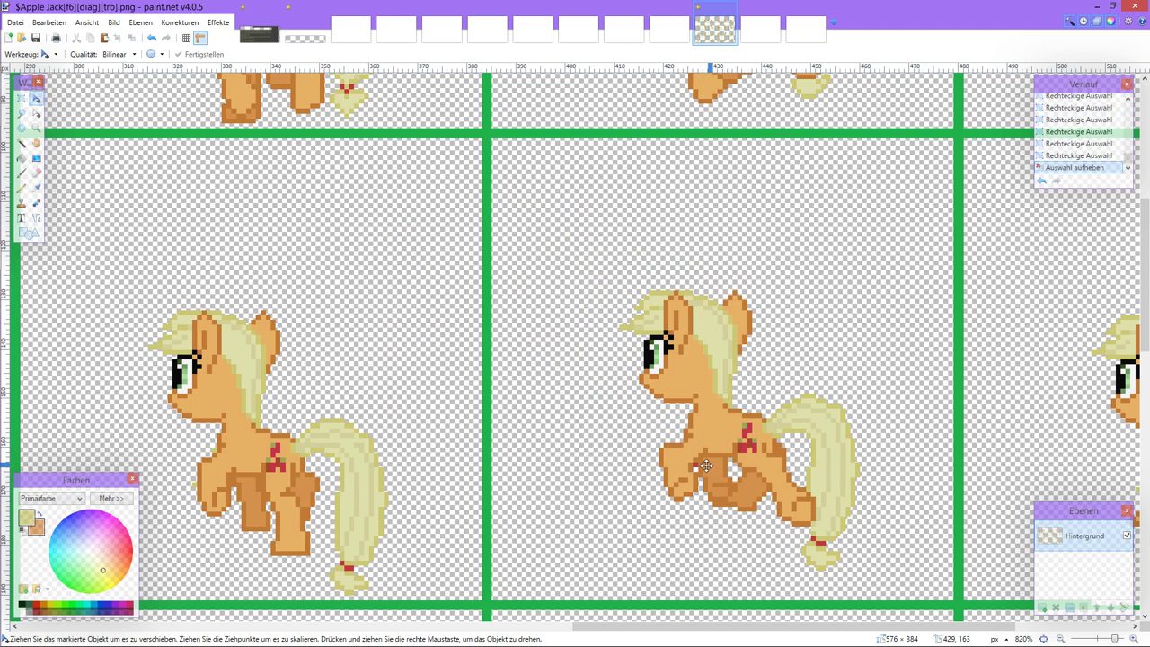
scroll(700, 465, "down", 2)
scroll(704, 465, "right", 3)
scroll(704, 464, "right", 1)
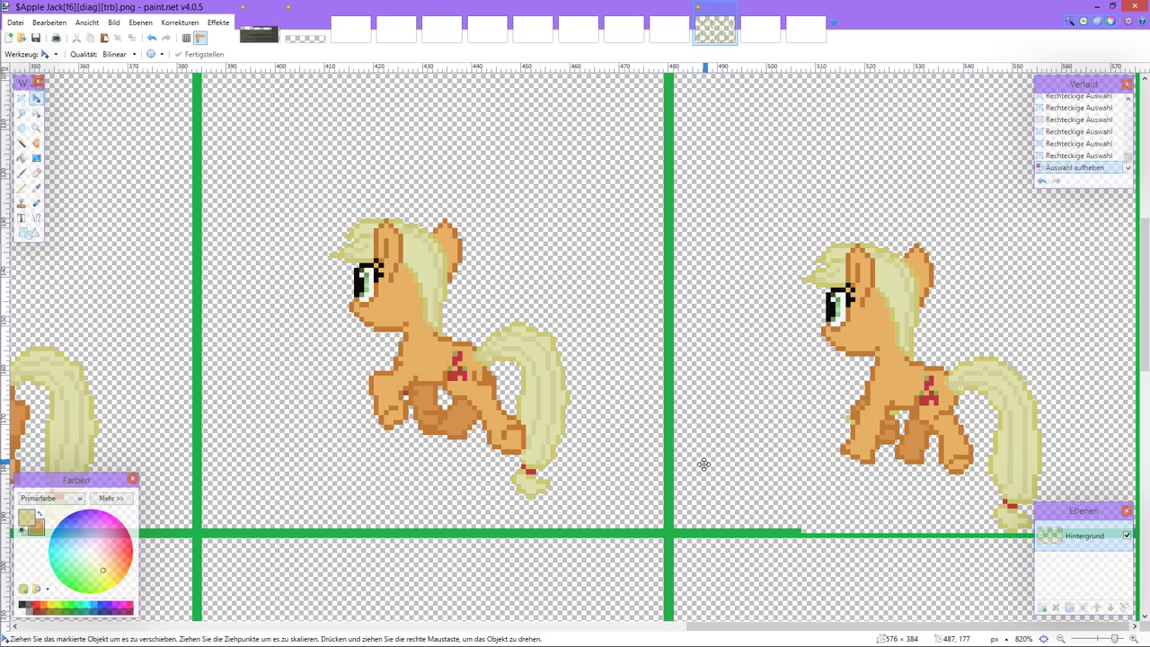
scroll(704, 464, "left", 10)
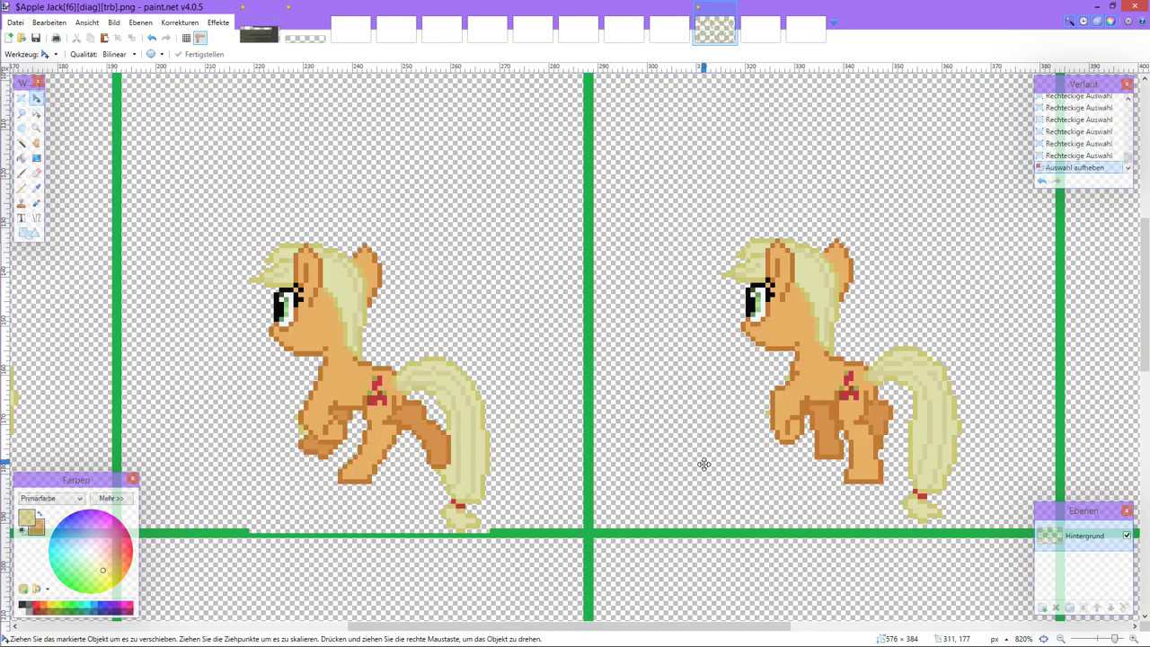
scroll(703, 464, "left", 2)
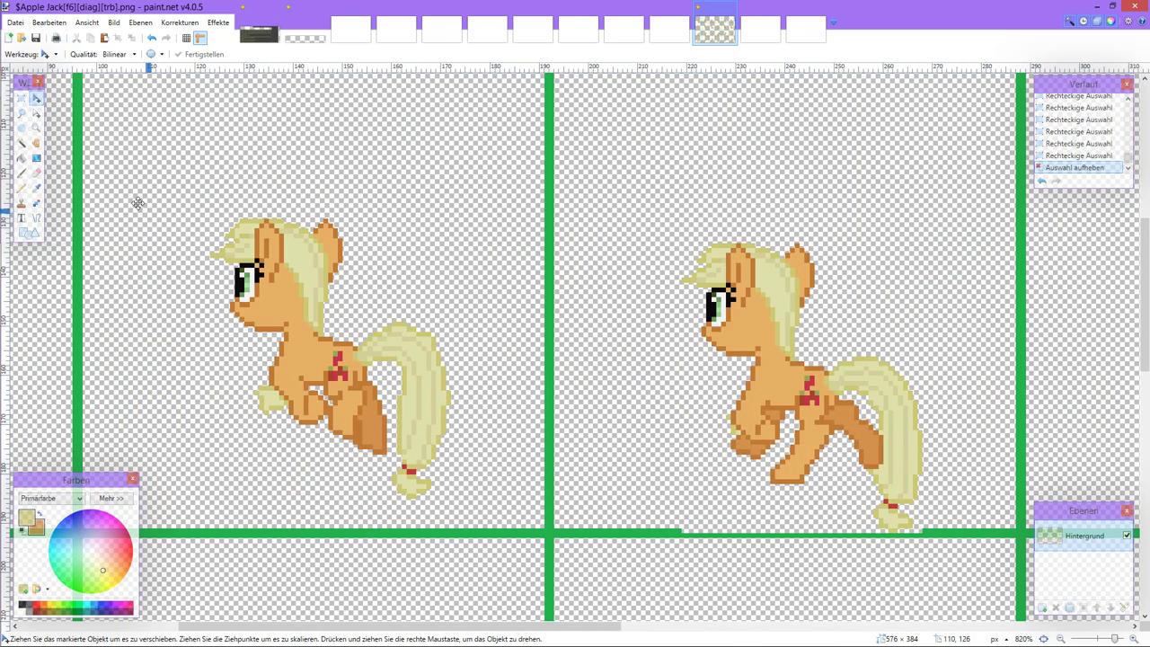
left_click(22, 98)
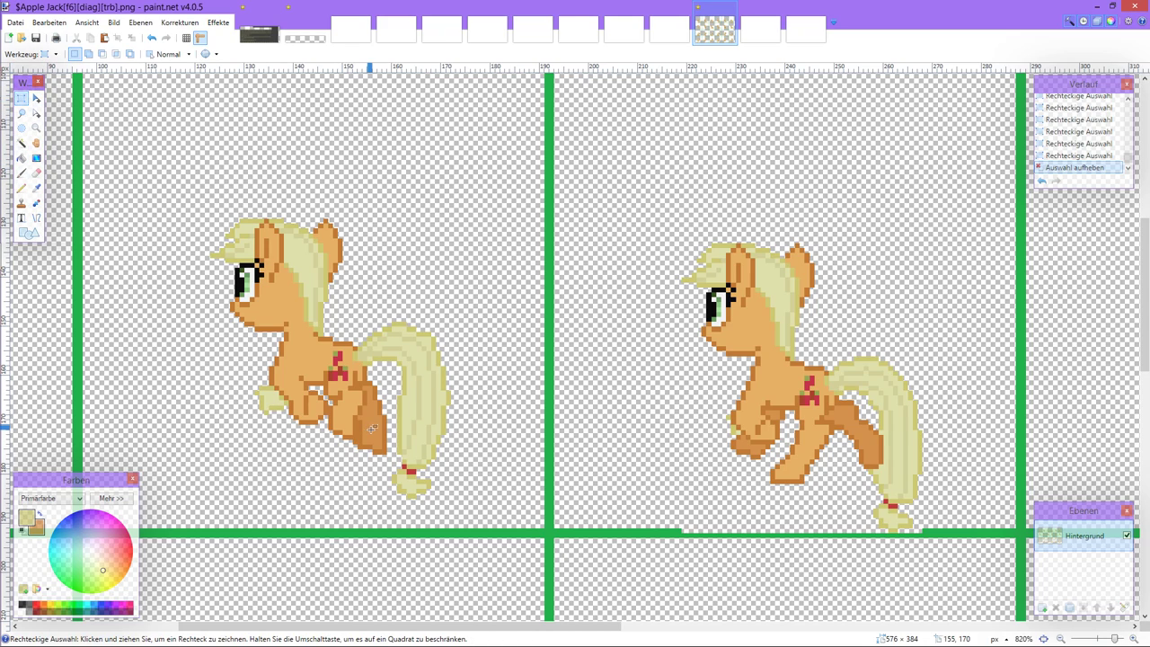
left_click_drag(447, 394, 492, 477)
scroll(401, 398, "up", 3, "ctrl")
mouse_move(374, 484)
left_mouse_down()
mouse_move(471, 507)
mouse_move(387, 484)
left_mouse_up()
key("ctrl+z")
key("ctrl+z")
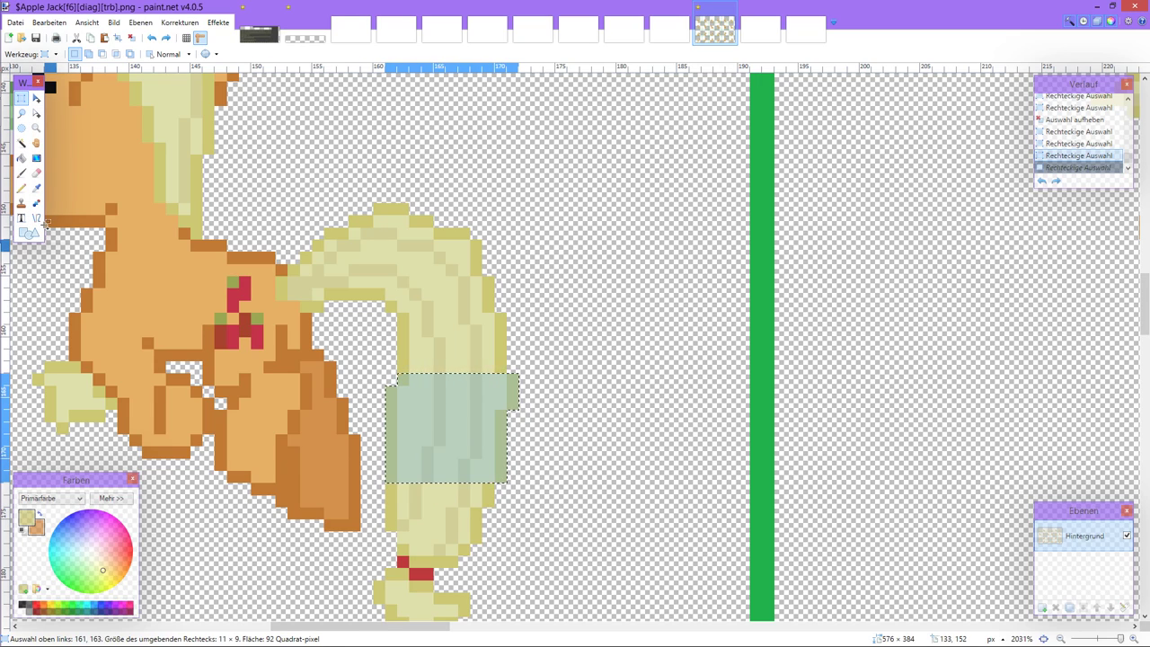
key("ctrl+d")
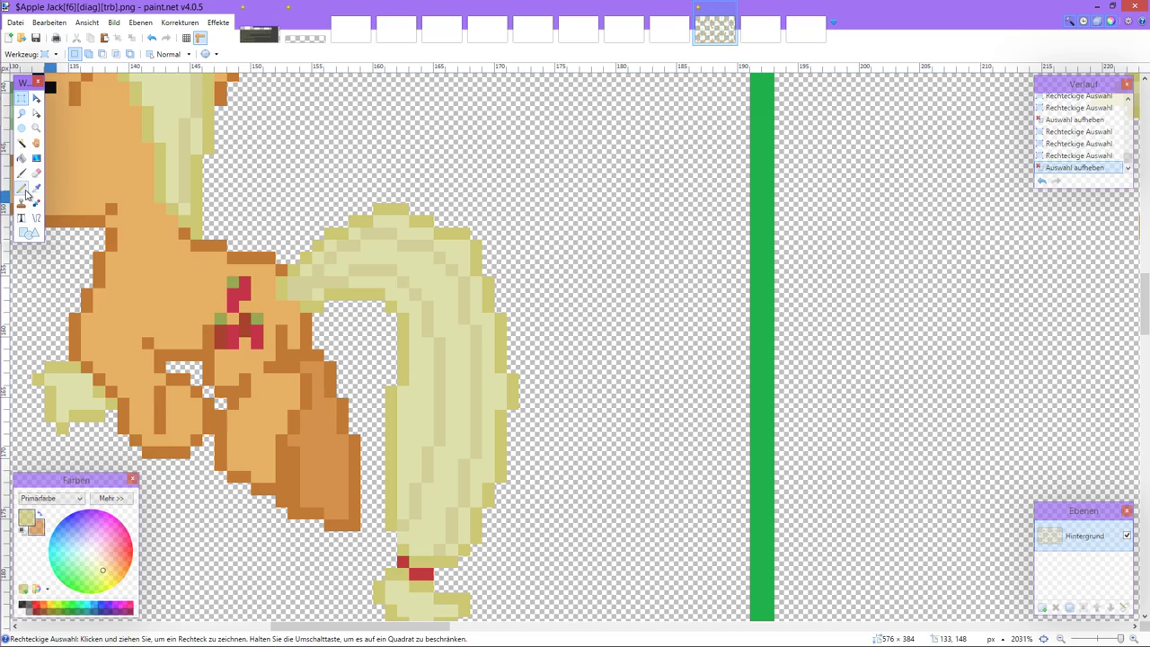
Step: Draw a pencil pixel beside the second frame's tail and select the tail's middle section with combined rectangular selections
left_click(22, 187)
left_click(357, 498)
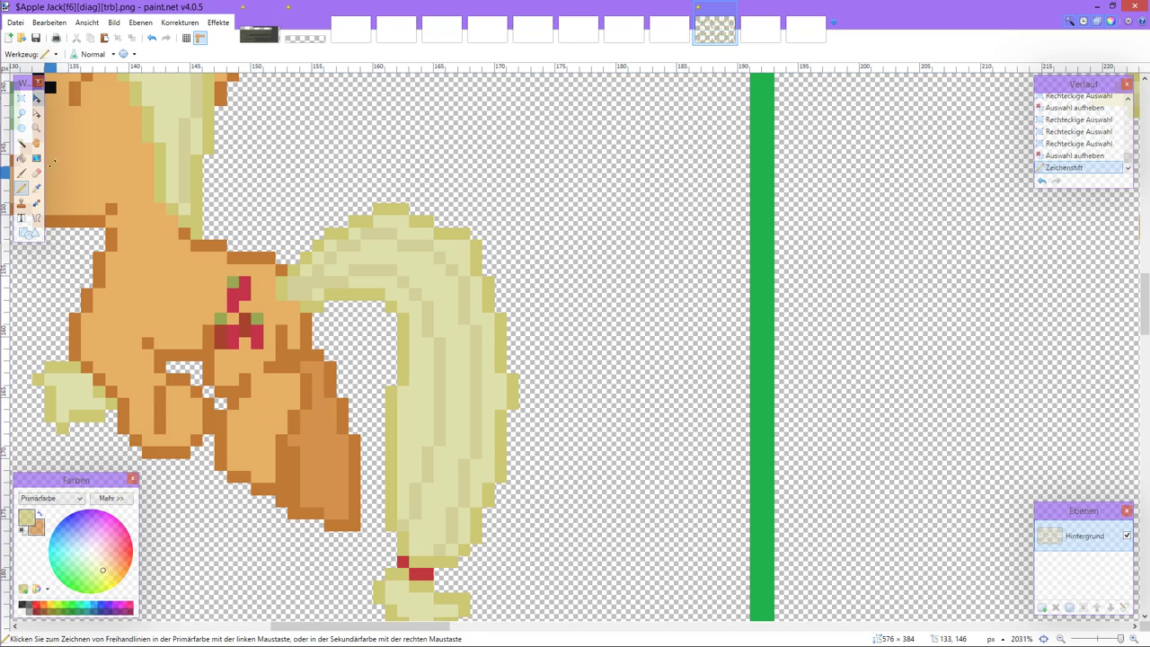
left_click(22, 98)
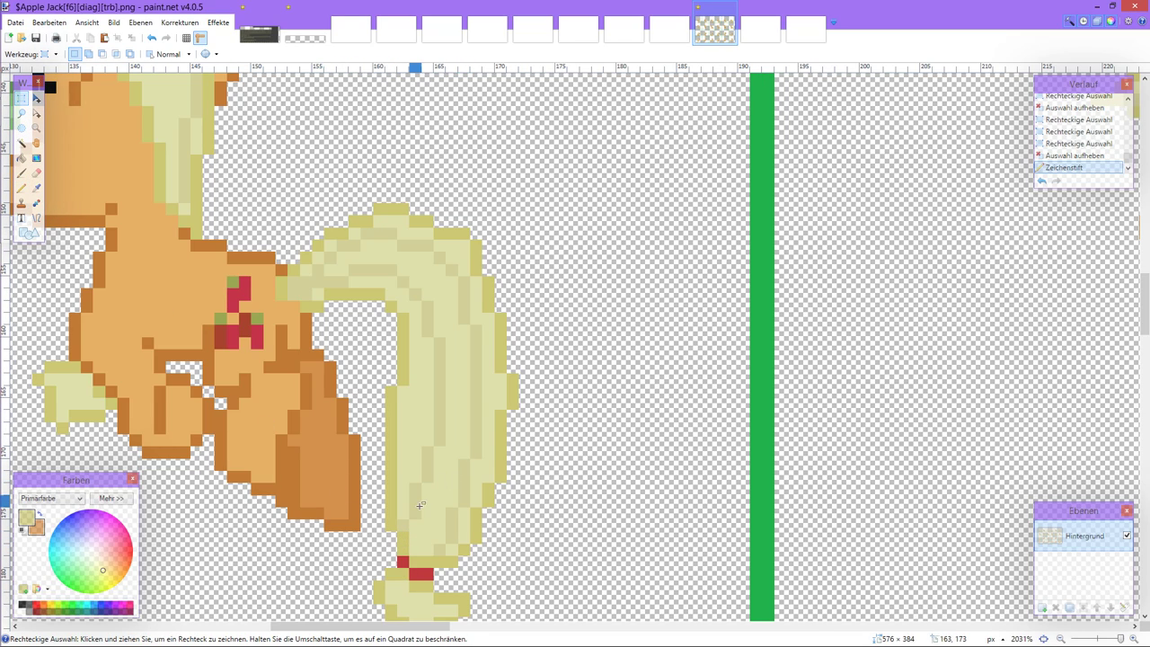
left_click_drag(518, 374, 388, 422)
left_click_drag(503, 418, 393, 483)
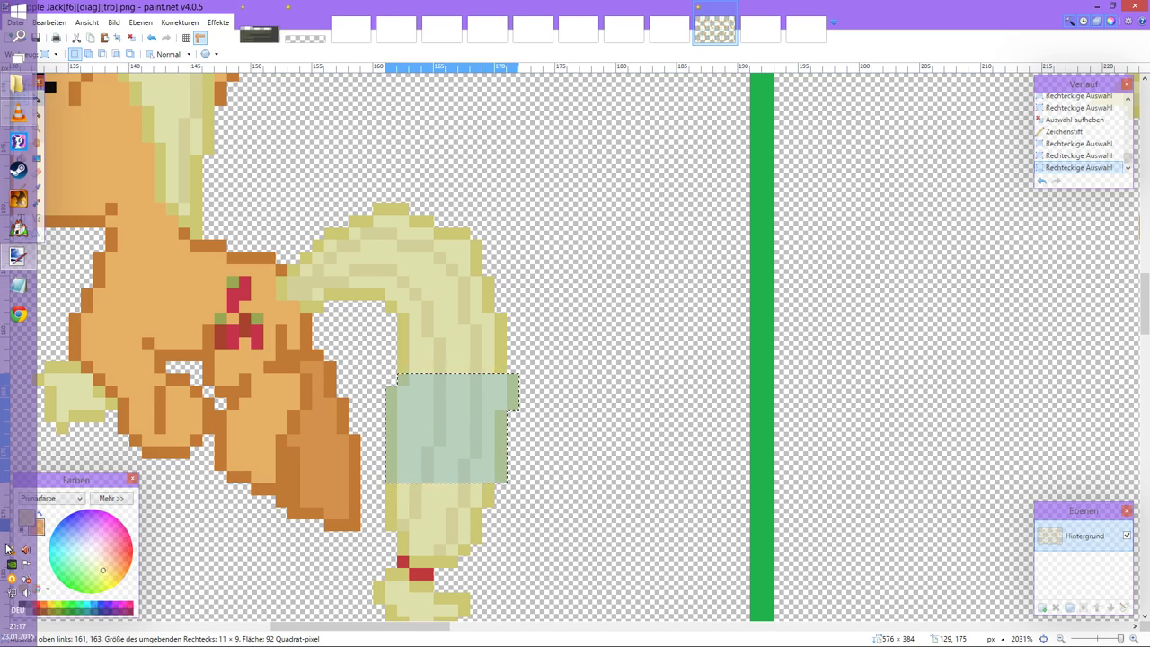
Step: Switch to VLC media player to skip the current track and hide the player again
left_click(11, 550)
key("n")
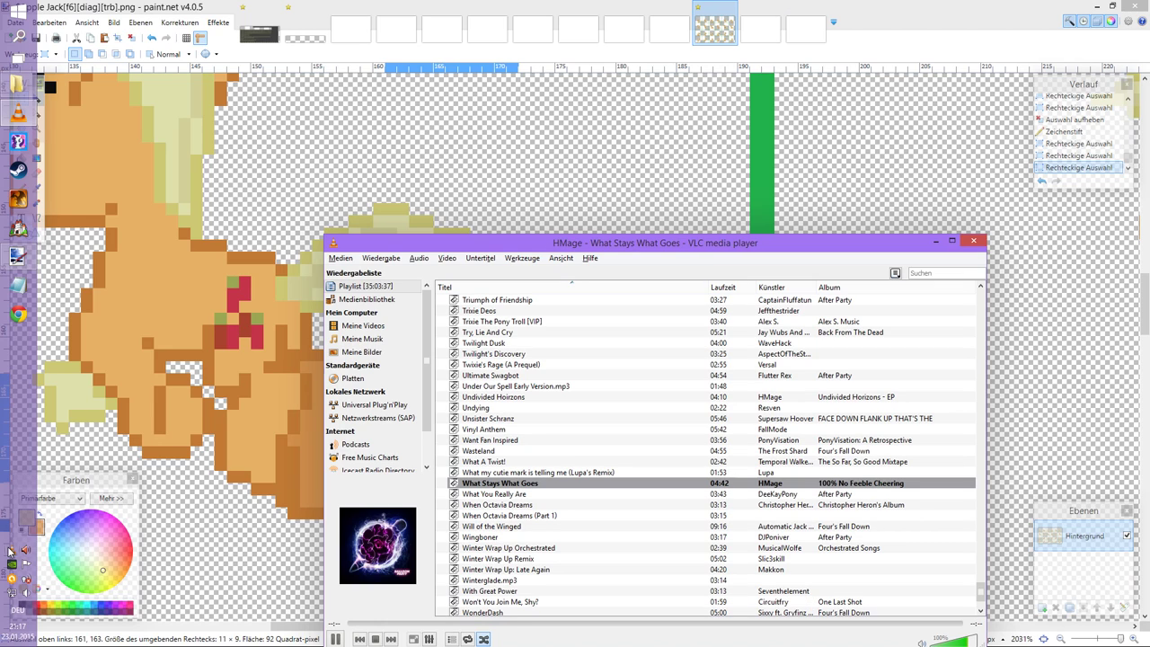
left_click(11, 550)
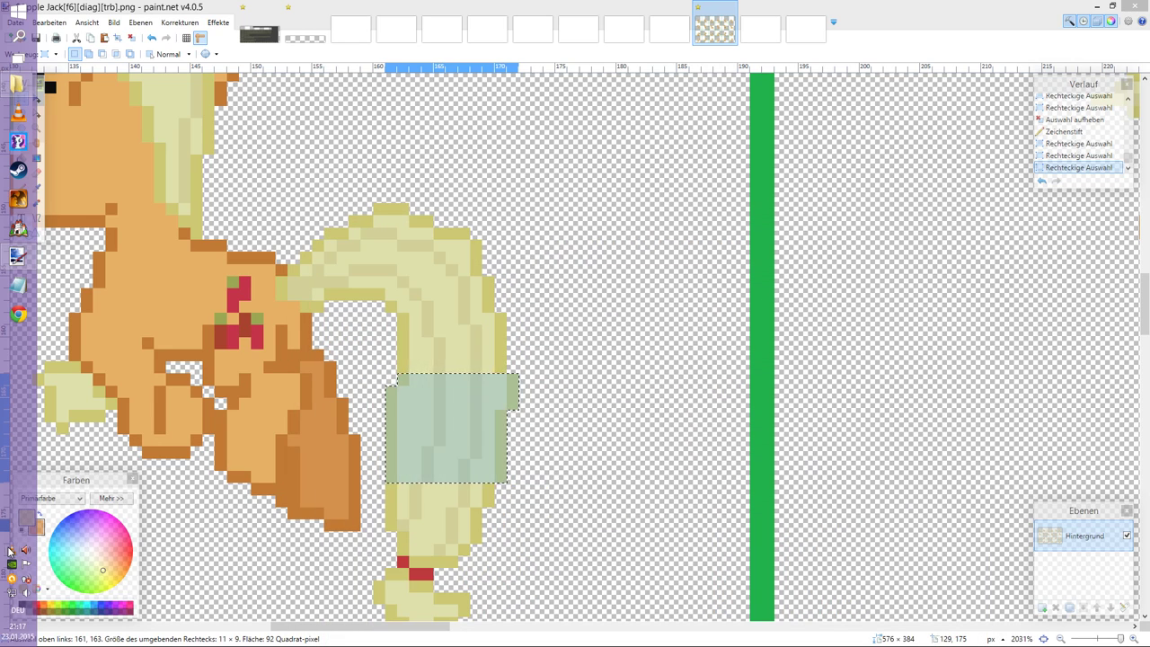
Step: Extend the selection over the rest of the second frame's tail, including the red hair tie and tuft, and copy it
left_click(391, 486)
mouse_move(391, 487)
left_mouse_down()
mouse_move(402, 500)
mouse_move(480, 508)
mouse_move(487, 519)
mouse_move(402, 532)
mouse_move(482, 543)
mouse_move(411, 552)
mouse_move(422, 567)
mouse_move(472, 568)
left_mouse_up()
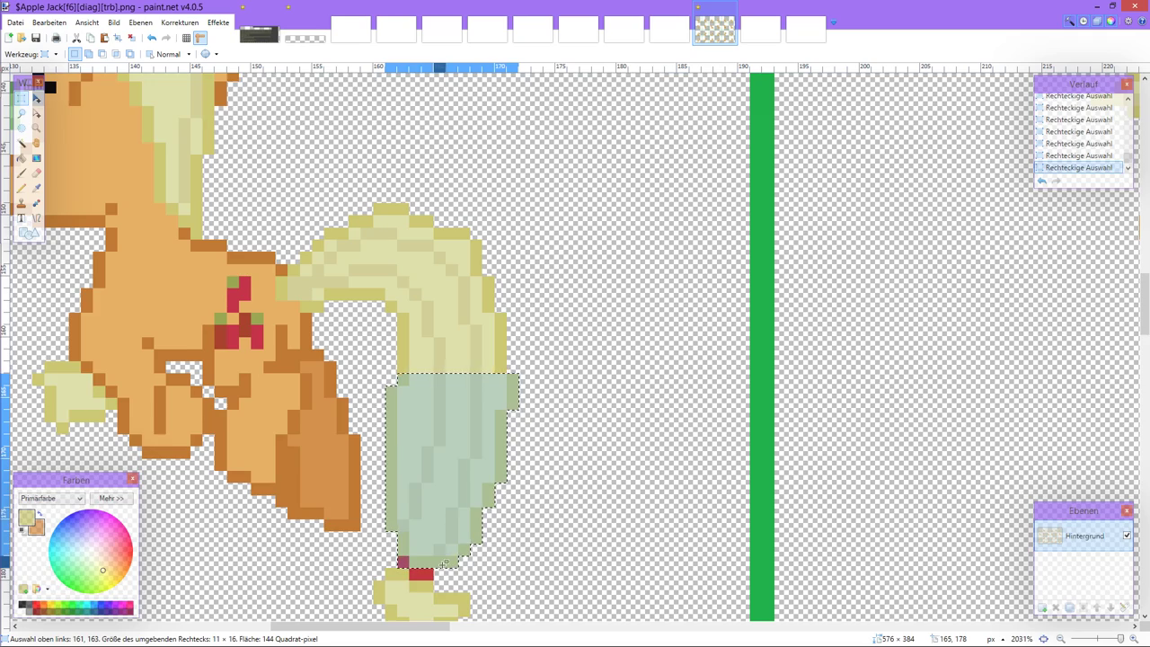
scroll(393, 521, "down", 1)
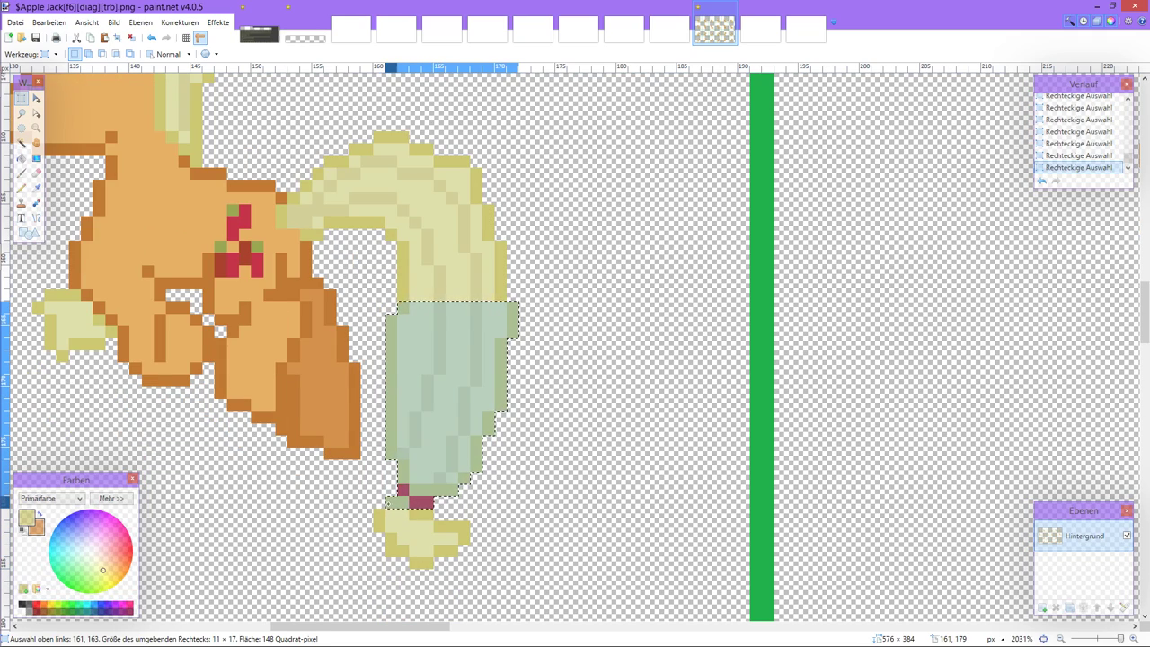
left_click_drag(376, 500, 411, 565)
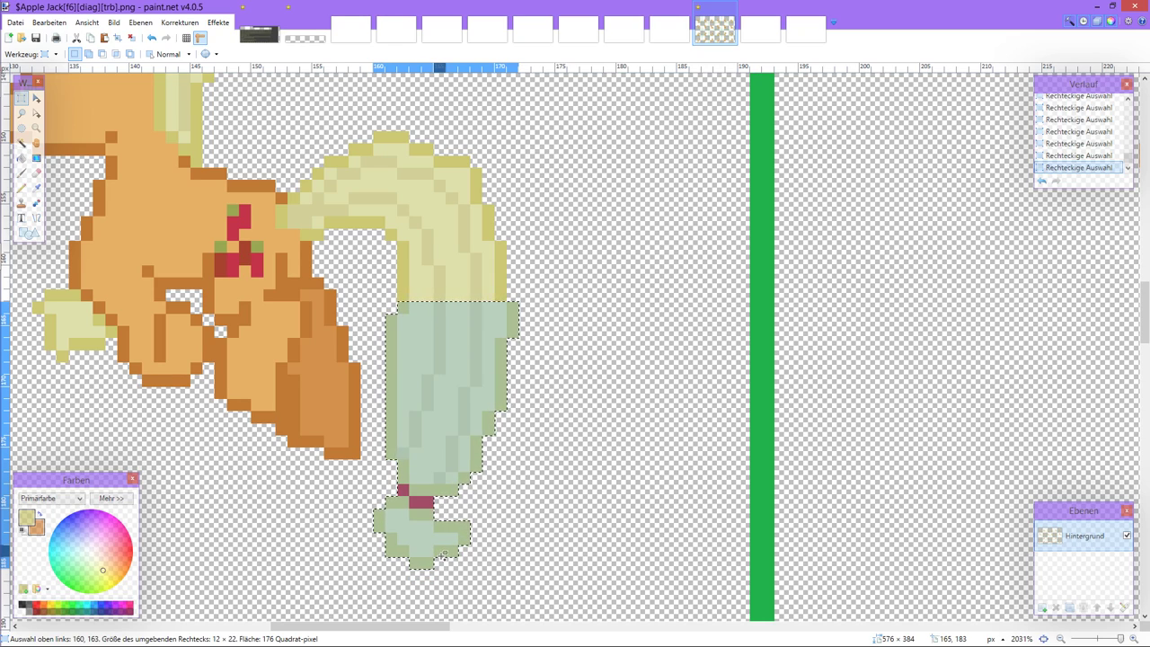
key("ctrl+v")
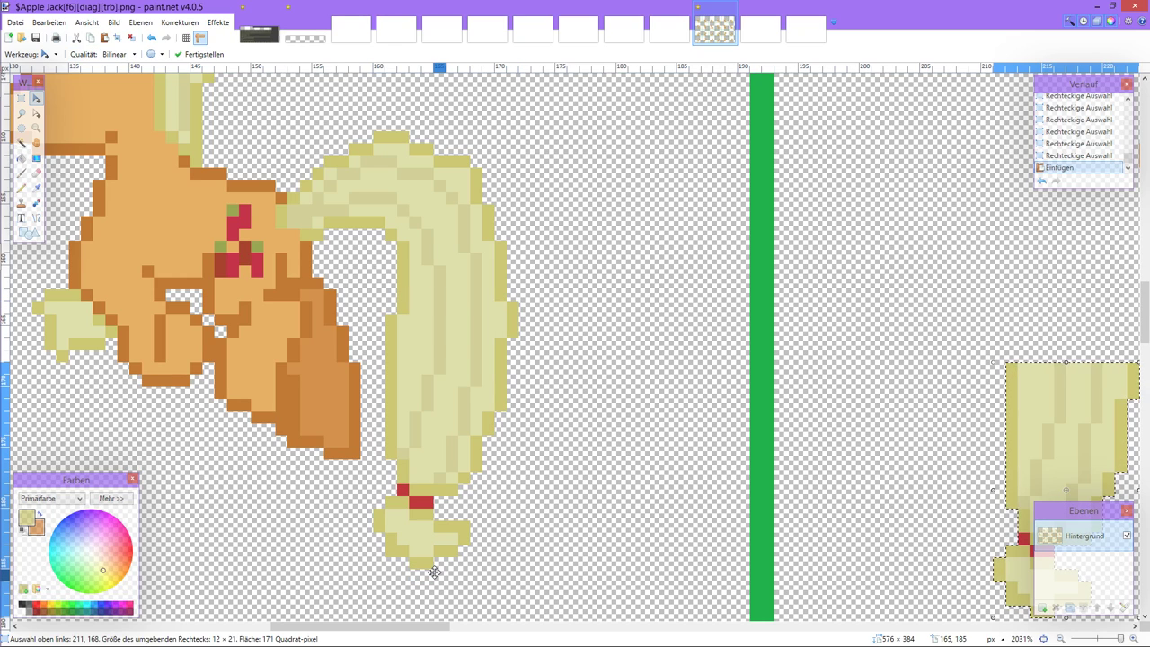
key("ctrl+z")
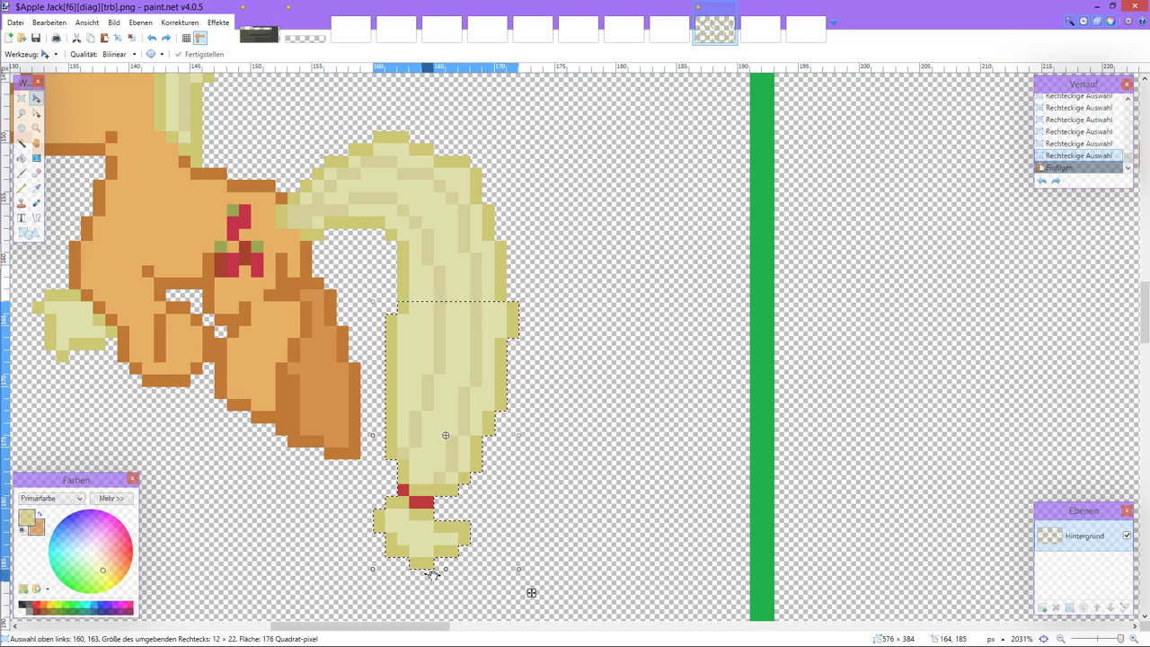
Step: Paste the copied tail end over the fifth frame's lower tail with its top-left corner at 448, 163, and clear the selection
scroll(531, 592, "right", 15)
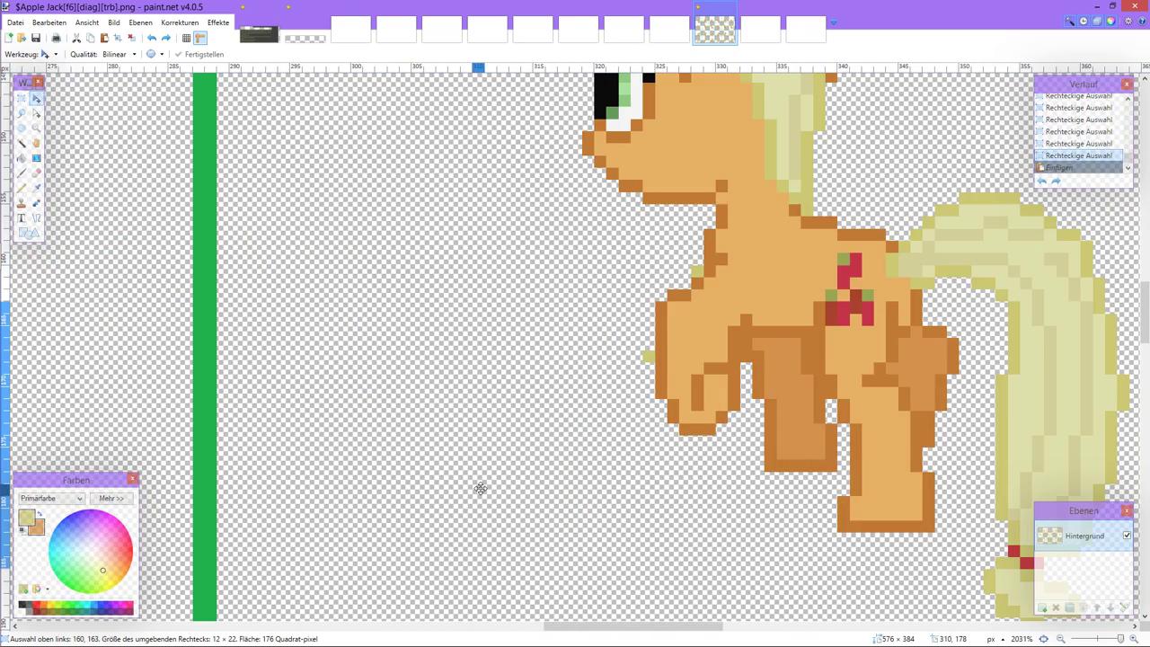
scroll(481, 488, "down", 3)
scroll(480, 488, "right", 10)
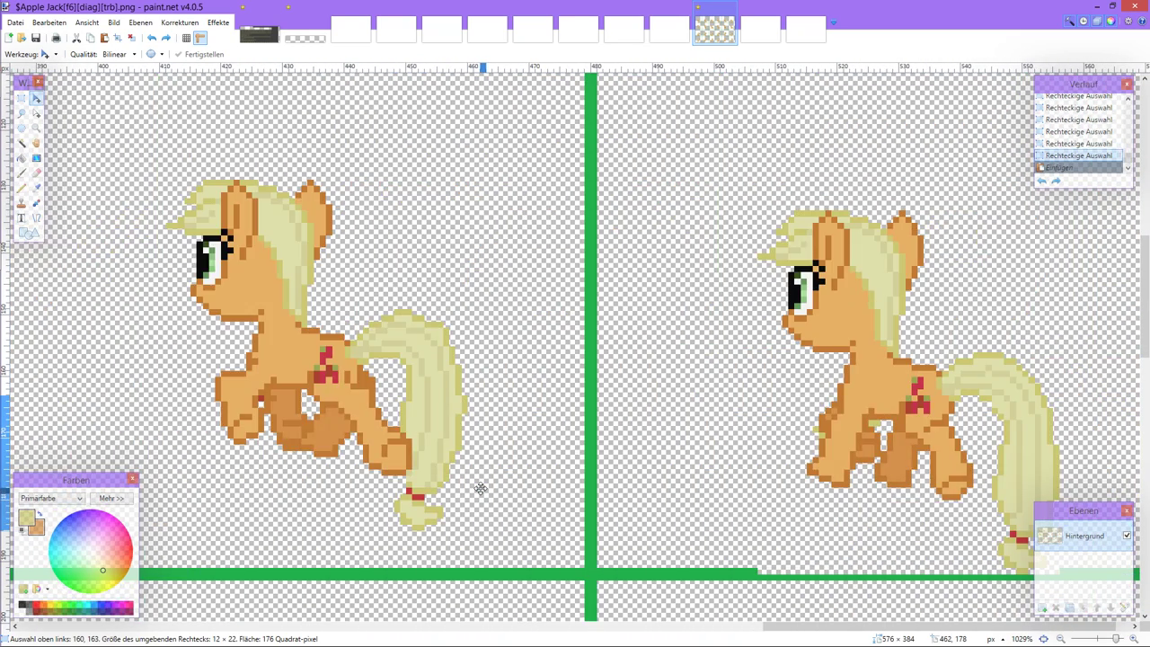
key("ctrl+v")
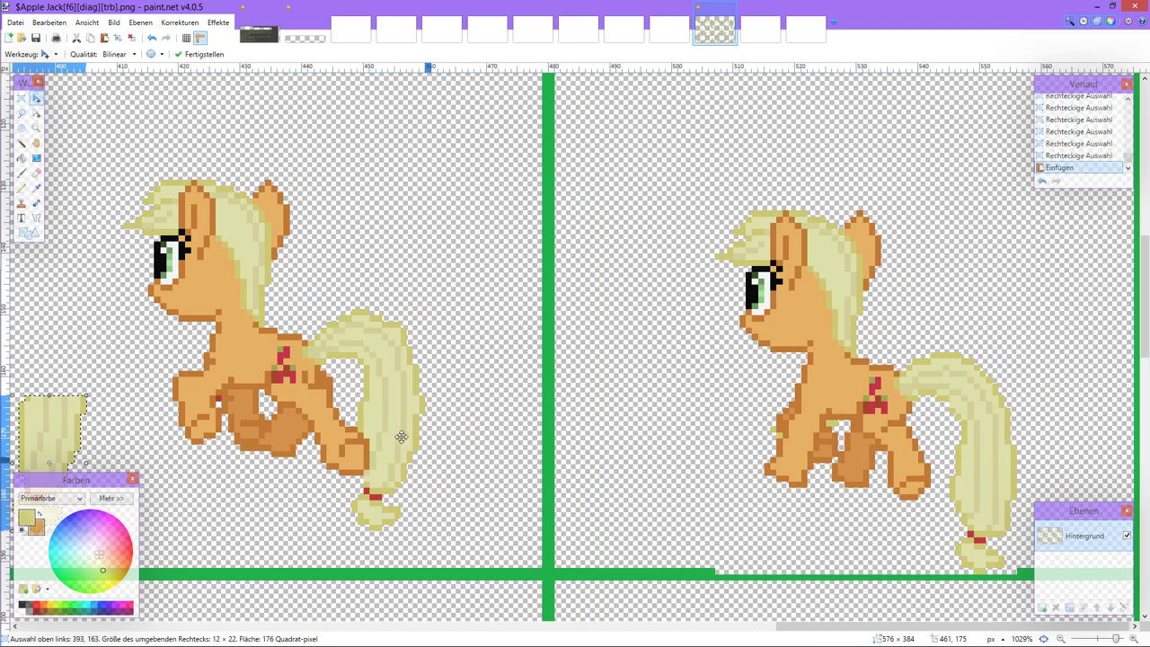
left_click_drag(66, 425, 406, 420)
key("ctrl+d")
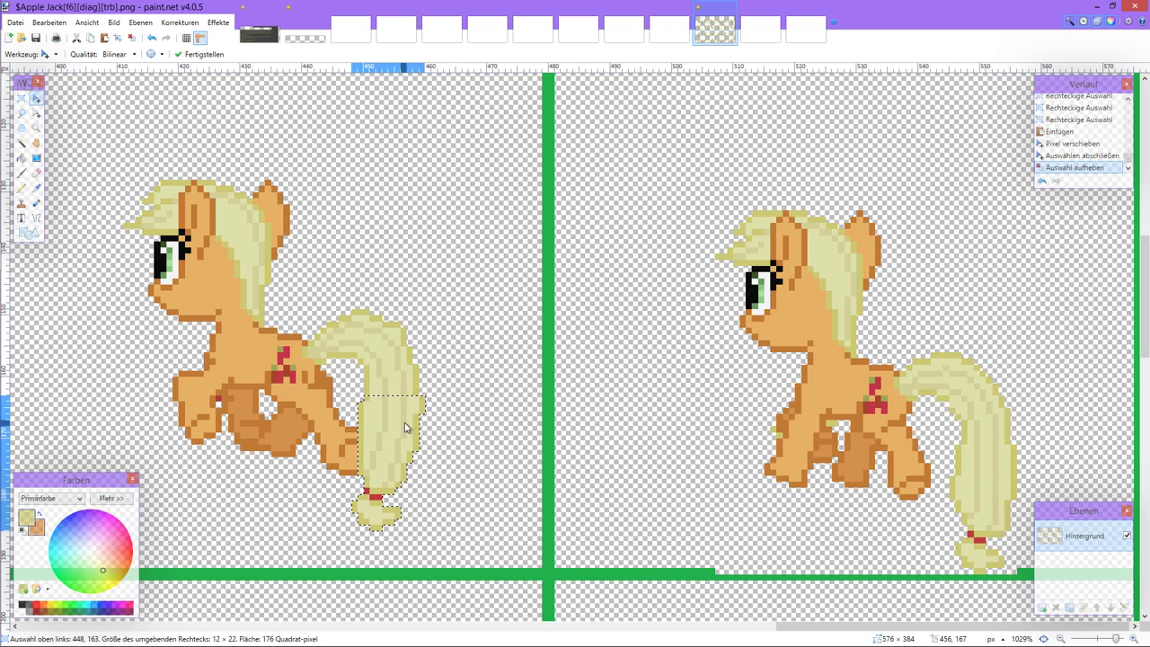
Step: Save the sprite sheet as PNG with automatically detected bit depth
scroll(405, 422, "down", 5)
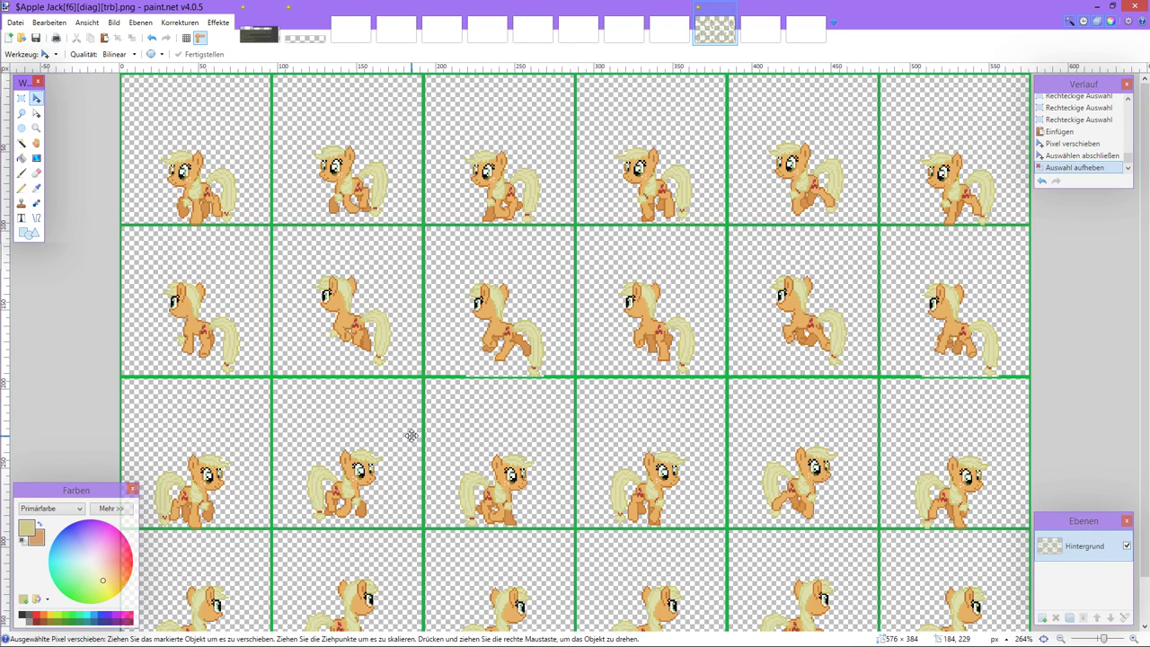
key("ctrl+s")
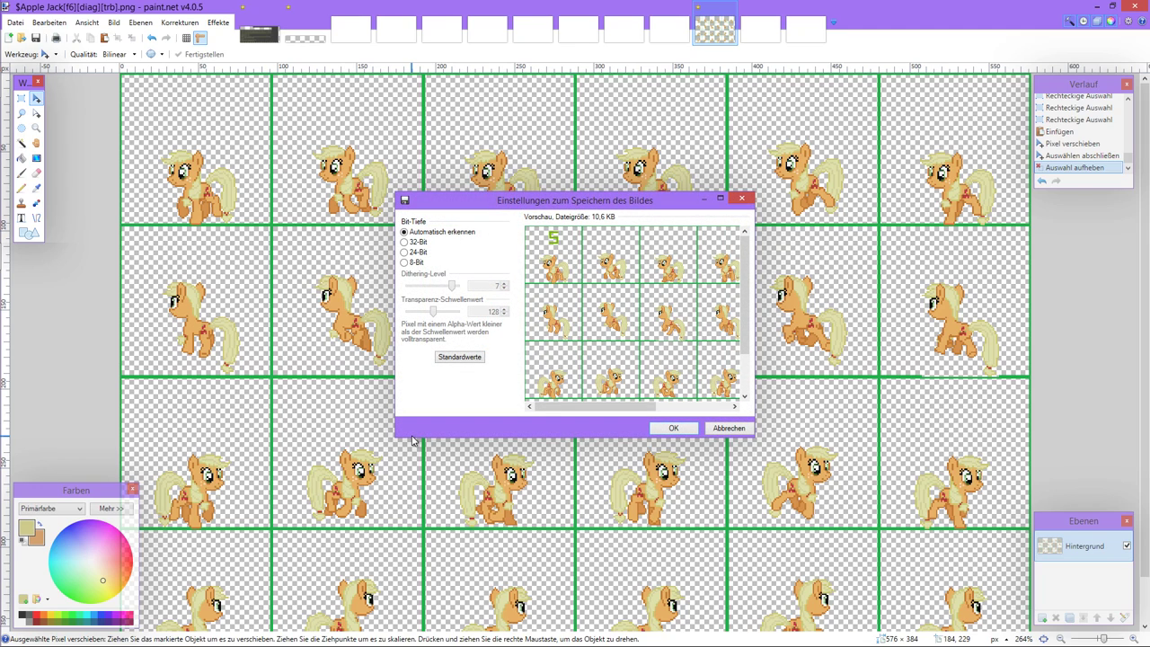
key("Return")
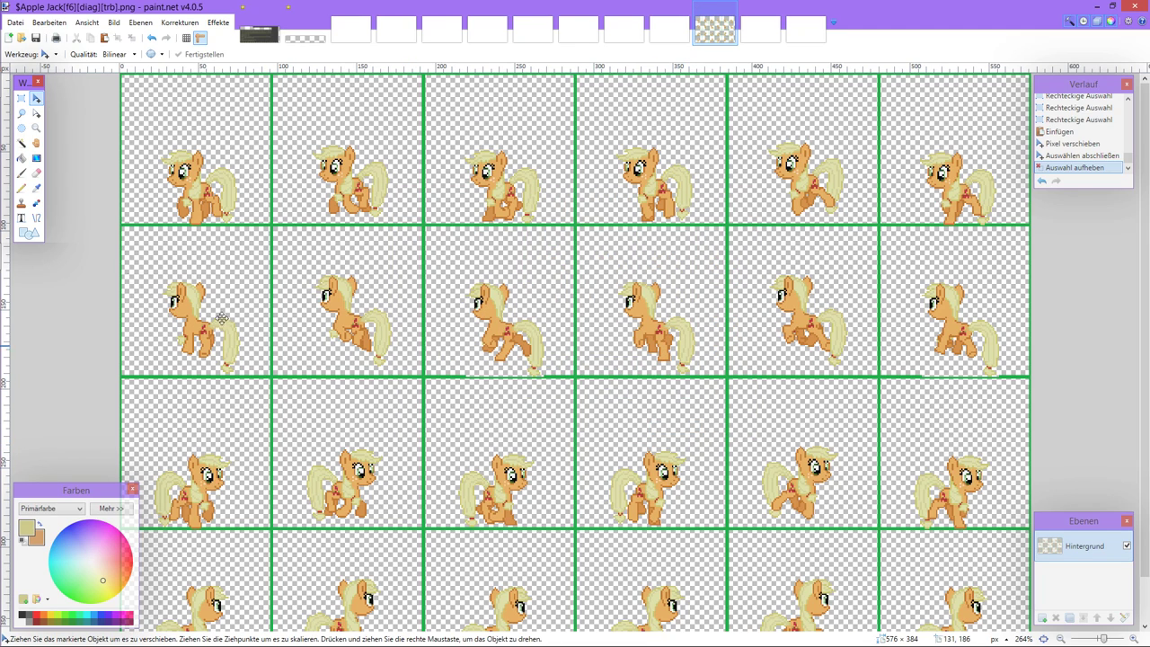
Step: Select the connected green grid lines with the Magic Wand at 0% tolerance and delete them from the whole sheet
left_click(22, 143)
left_click_drag(333, 53, 160, 56)
left_click(273, 225)
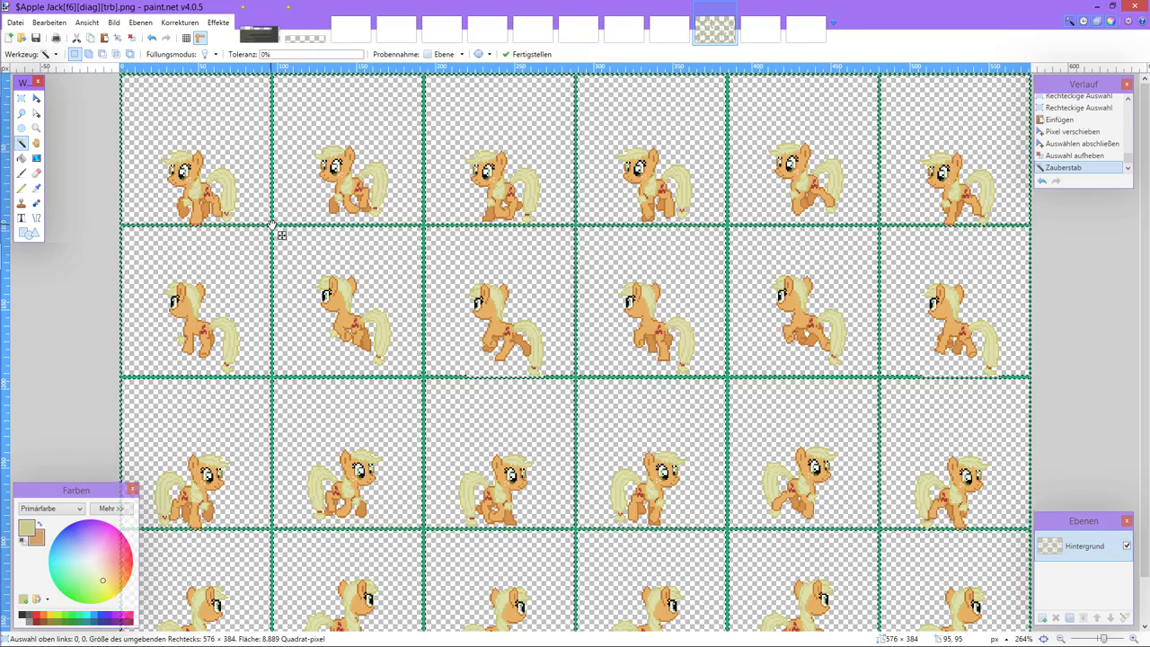
left_click(269, 197)
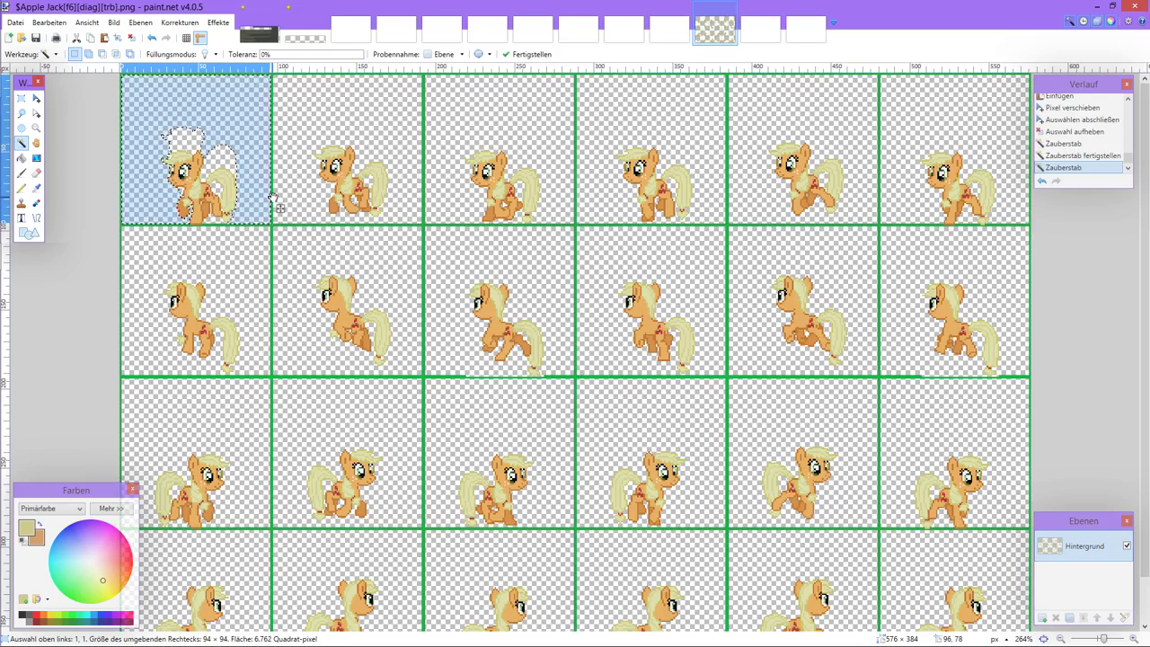
left_click_drag(272, 198, 276, 196)
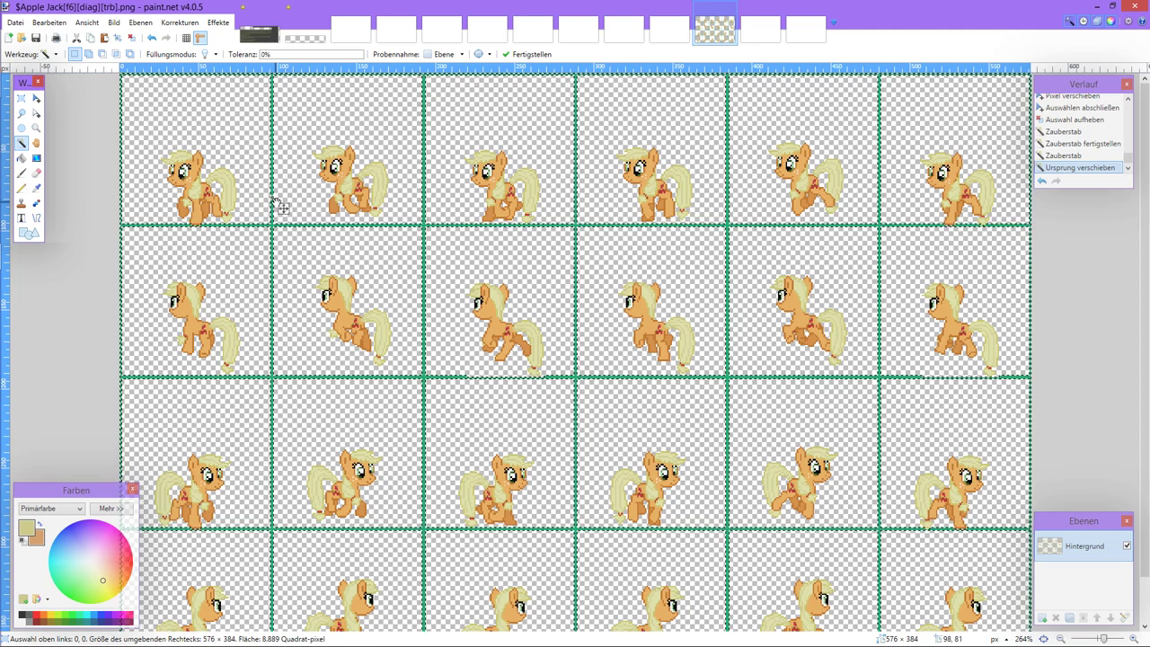
key("Delete")
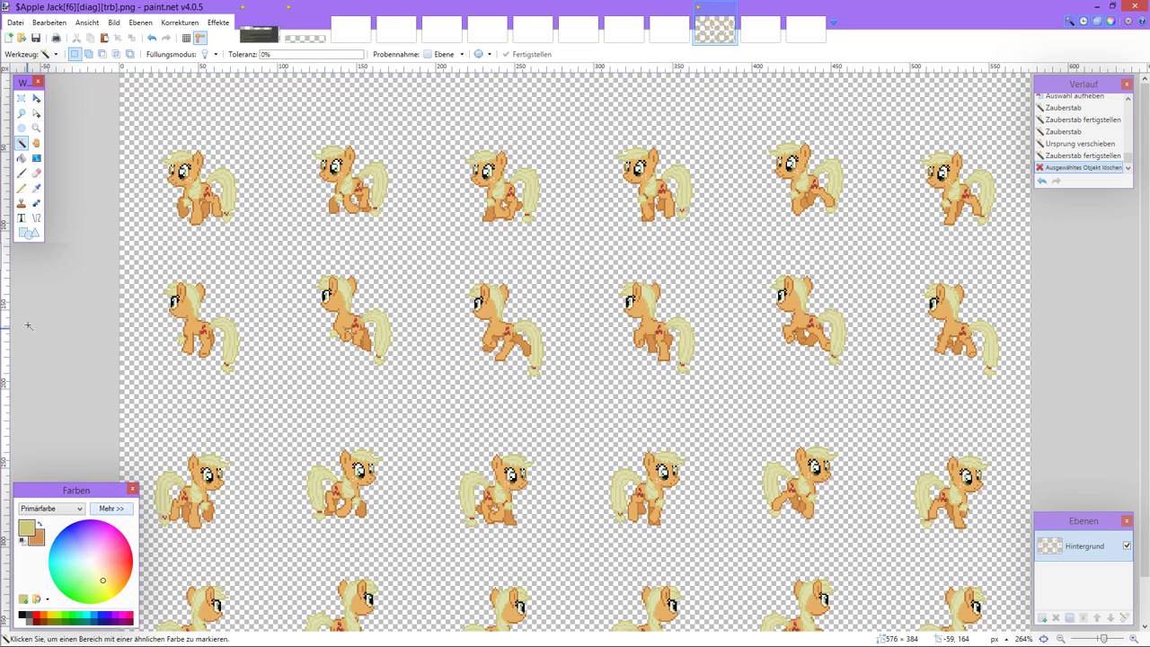
Step: Sample the pony's dark outline orange as primary and light body orange as secondary colour, and switch to the Pencil on the first frame
left_click(36, 187)
scroll(220, 224, "up", 3)
scroll(224, 230, "up", 5)
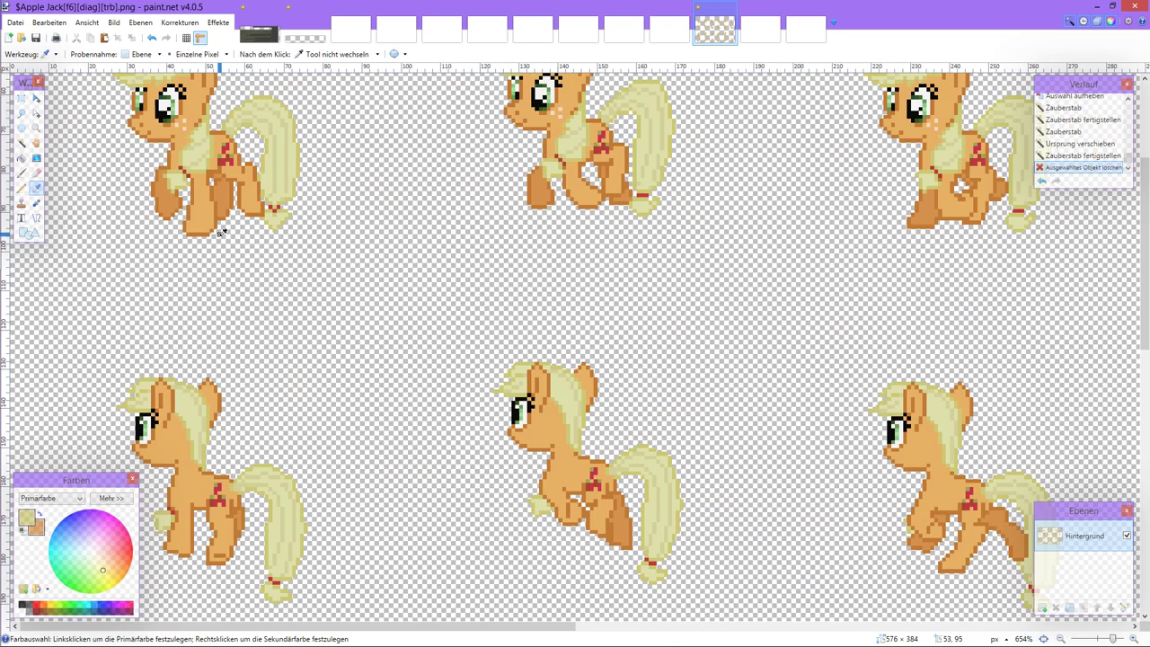
scroll(242, 195, "up", 2)
scroll(169, 320, "down", 3)
scroll(171, 321, "left", 1)
left_click(214, 298)
right_click(216, 304)
left_click(21, 188)
scroll(269, 359, "up", 4)
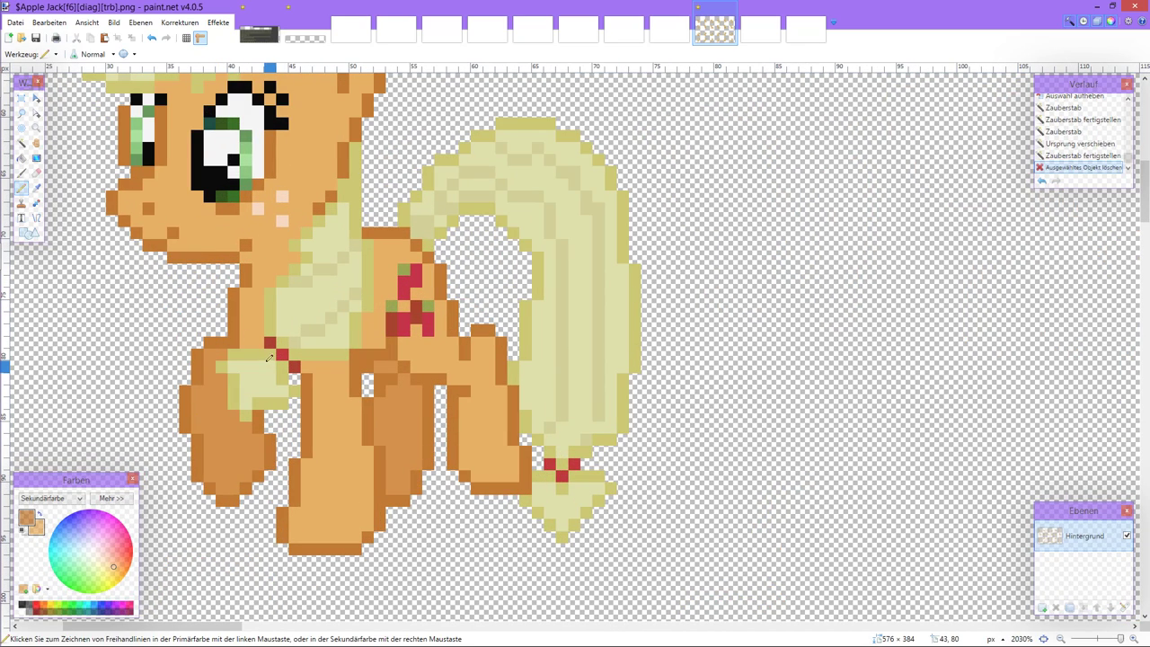
Step: Draw dark outline pixels over the first top-row frame's mane tie and below its chest, and extend the back outline across the mane
left_click(246, 350)
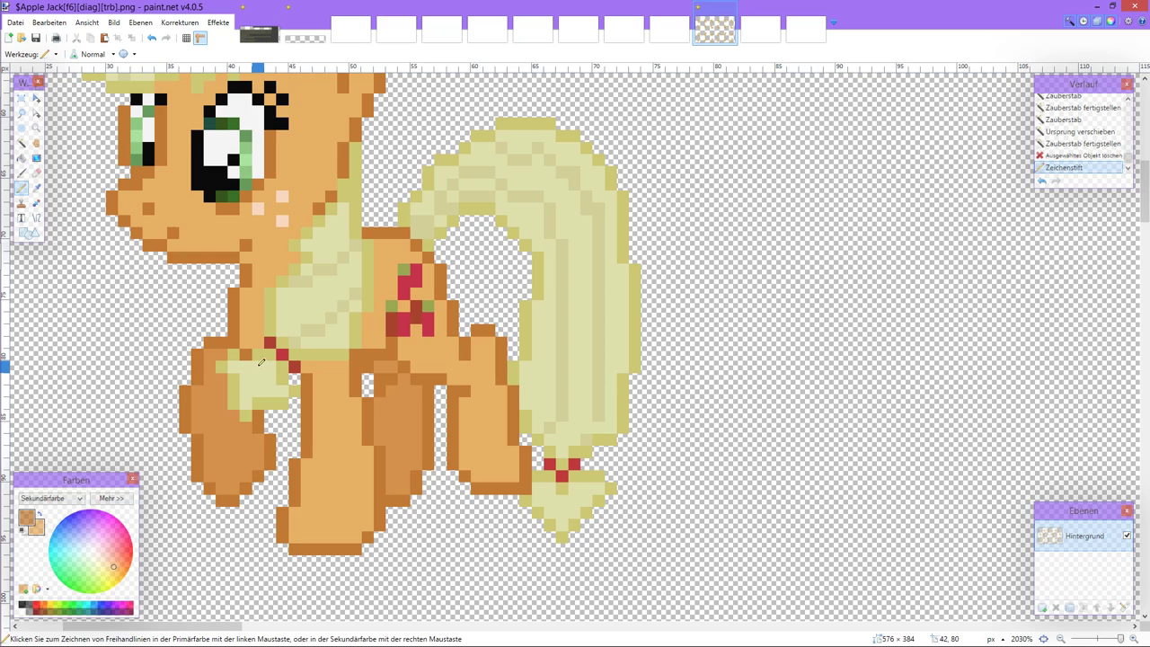
left_click(269, 361)
left_click(271, 367)
left_click(282, 366)
left_click(293, 366)
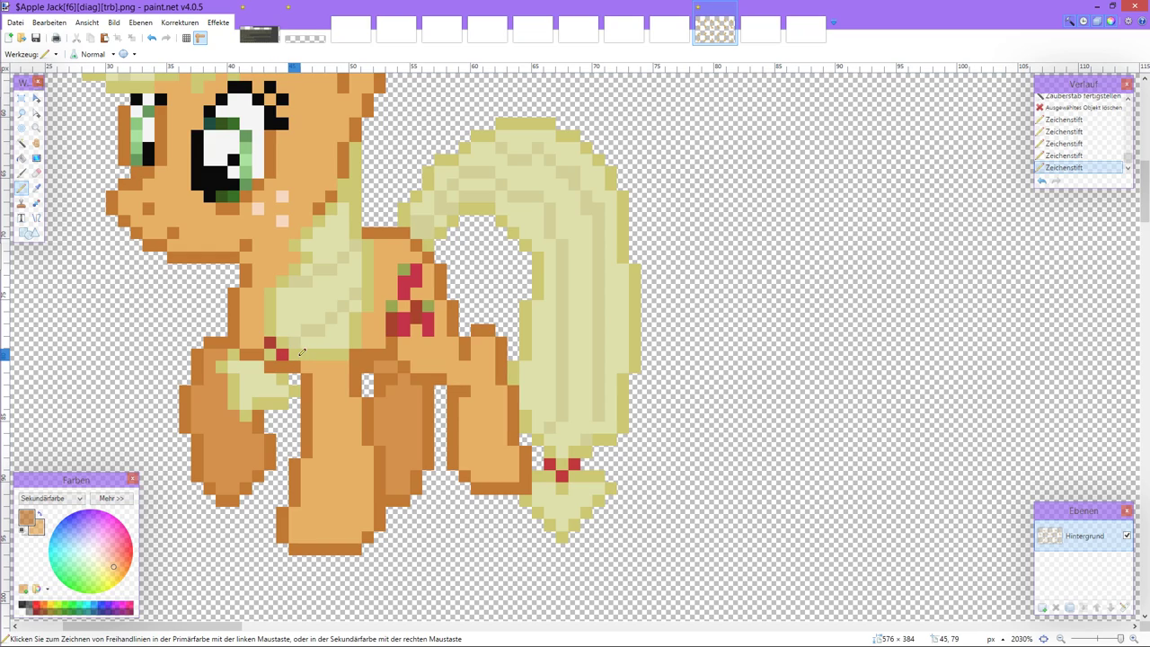
left_click(284, 354)
left_click(283, 352)
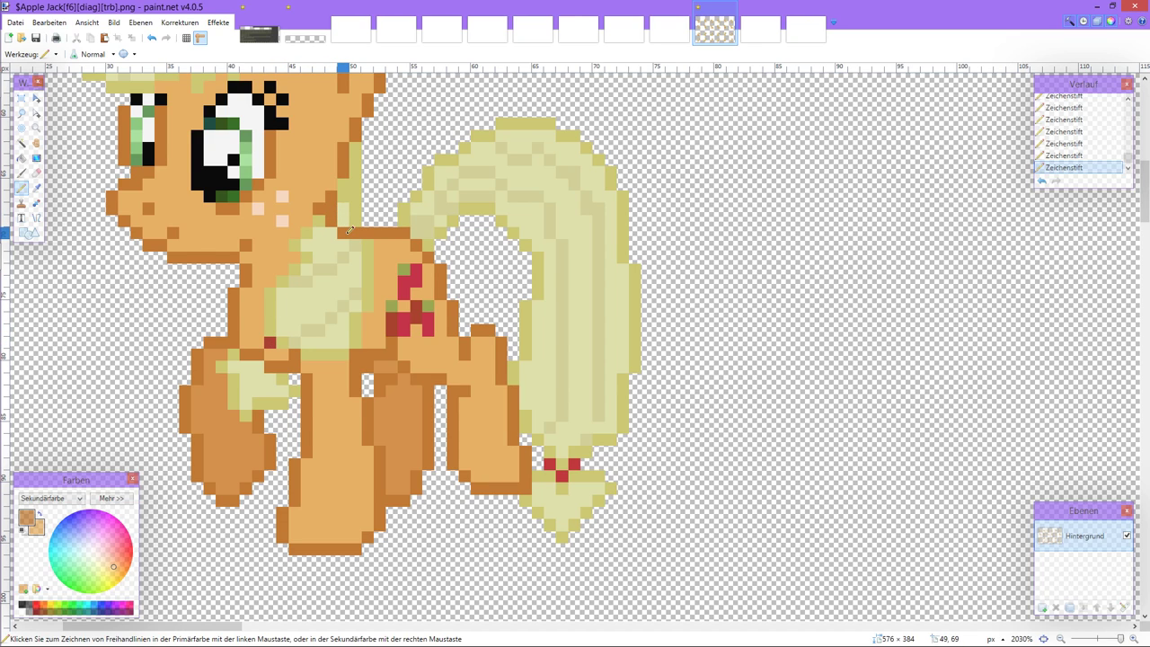
Step: Paint over the hanging mane on the first top-row frame's neck and chest with the light body orange
scroll(349, 231, "down", 3)
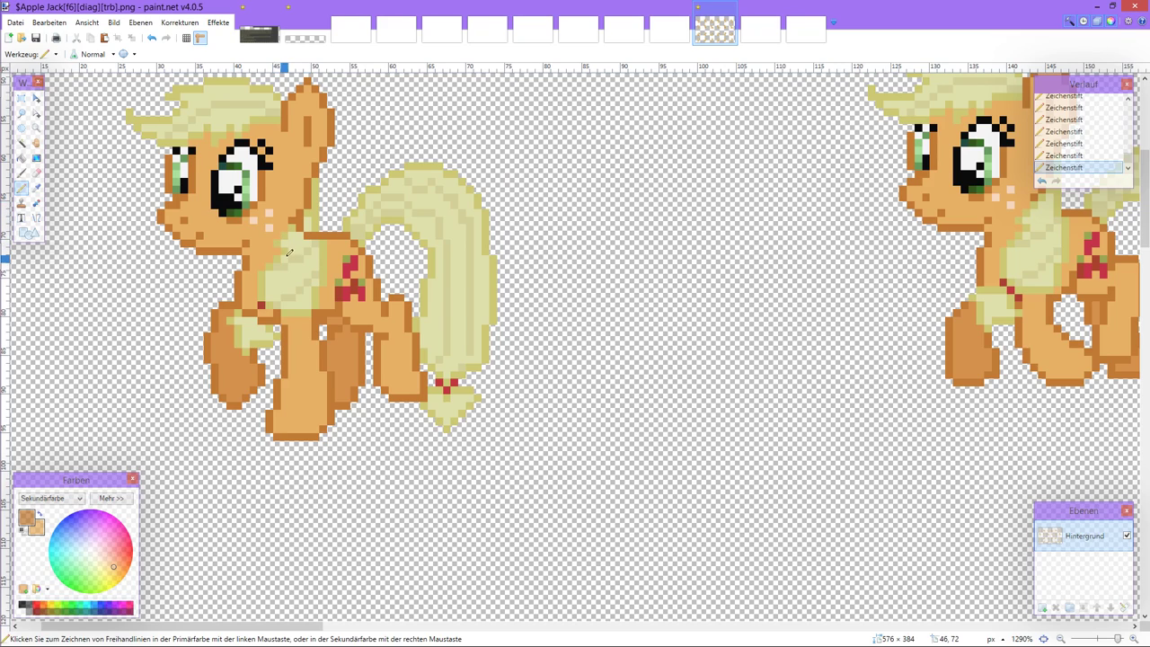
scroll(293, 256, "up", 1)
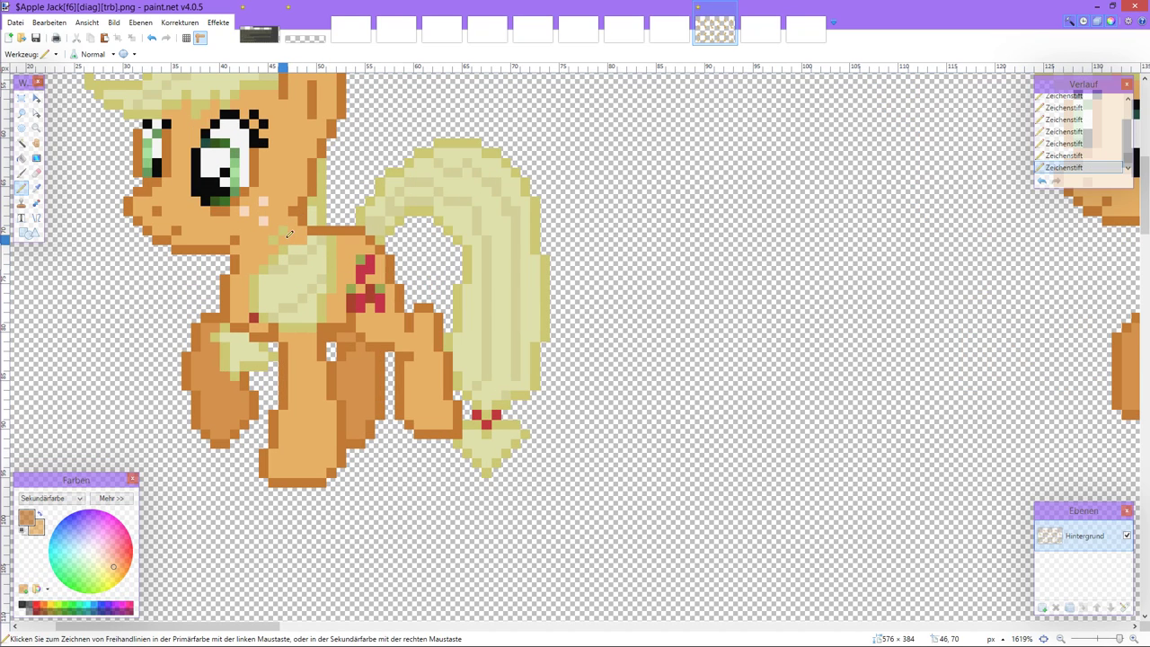
left_click_drag(280, 234, 306, 239)
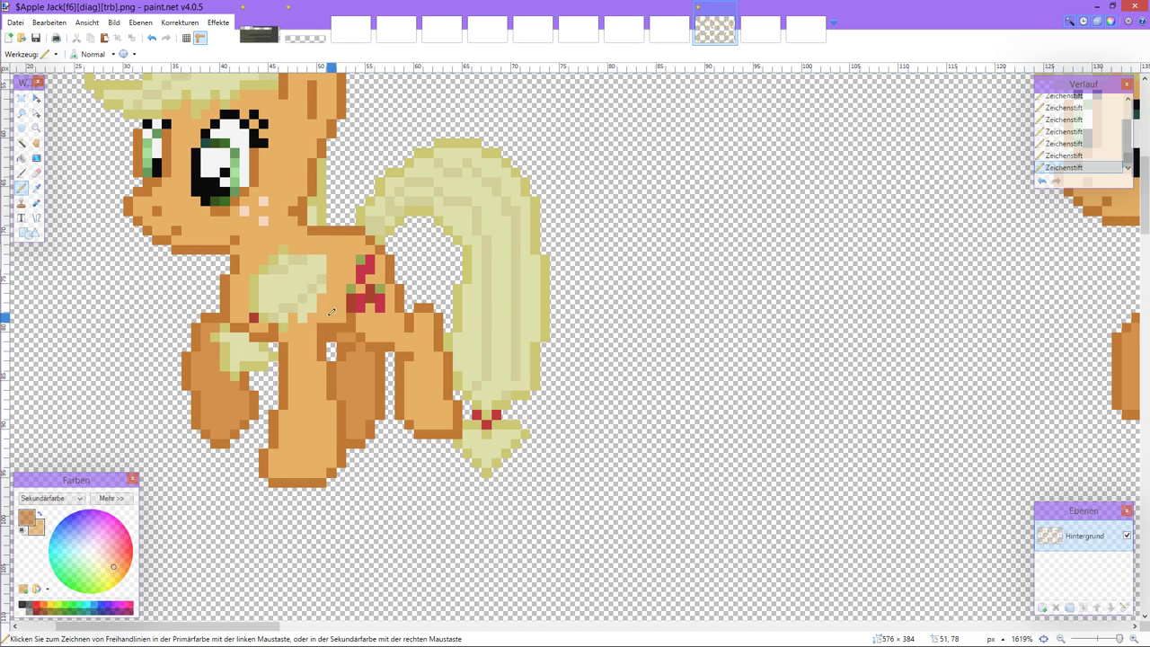
left_click_drag(324, 316, 253, 312)
mouse_move(279, 261)
left_mouse_down()
mouse_move(319, 262)
mouse_move(271, 263)
mouse_move(327, 258)
mouse_move(305, 285)
mouse_move(263, 279)
mouse_move(321, 275)
mouse_move(320, 291)
mouse_move(278, 296)
mouse_move(318, 302)
mouse_move(269, 300)
mouse_move(314, 298)
left_mouse_up()
Step: Extend the dark back outline across the mane at the neck of the second top-row frame
scroll(293, 290, "down", 2)
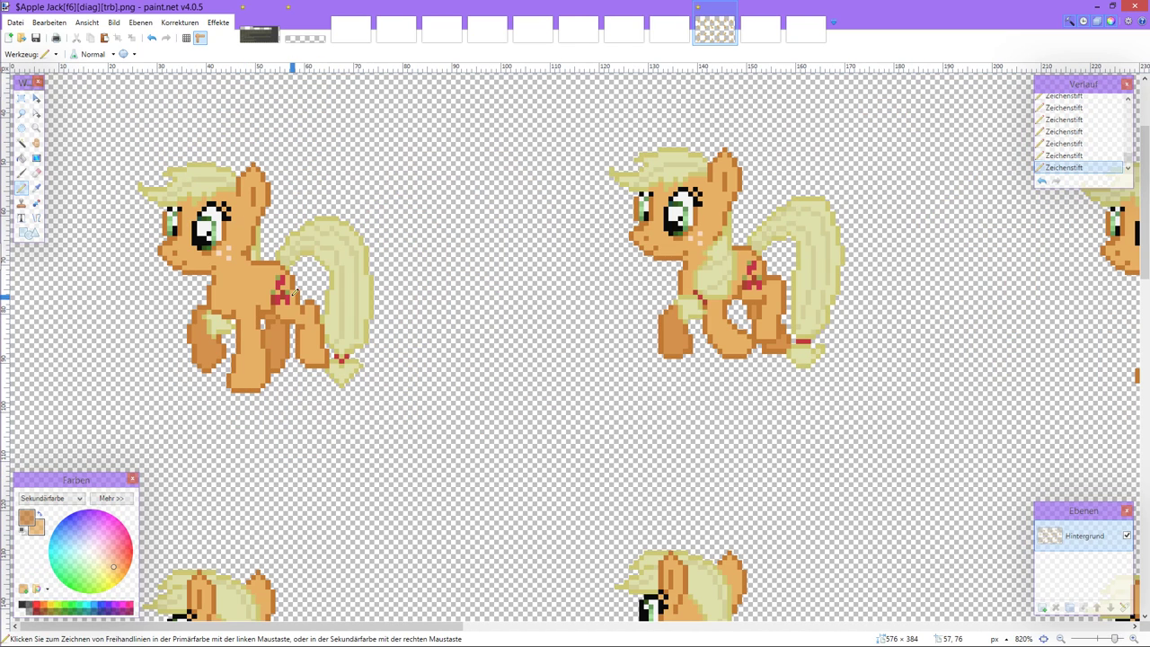
scroll(293, 290, "up", 2)
scroll(294, 291, "right", 5)
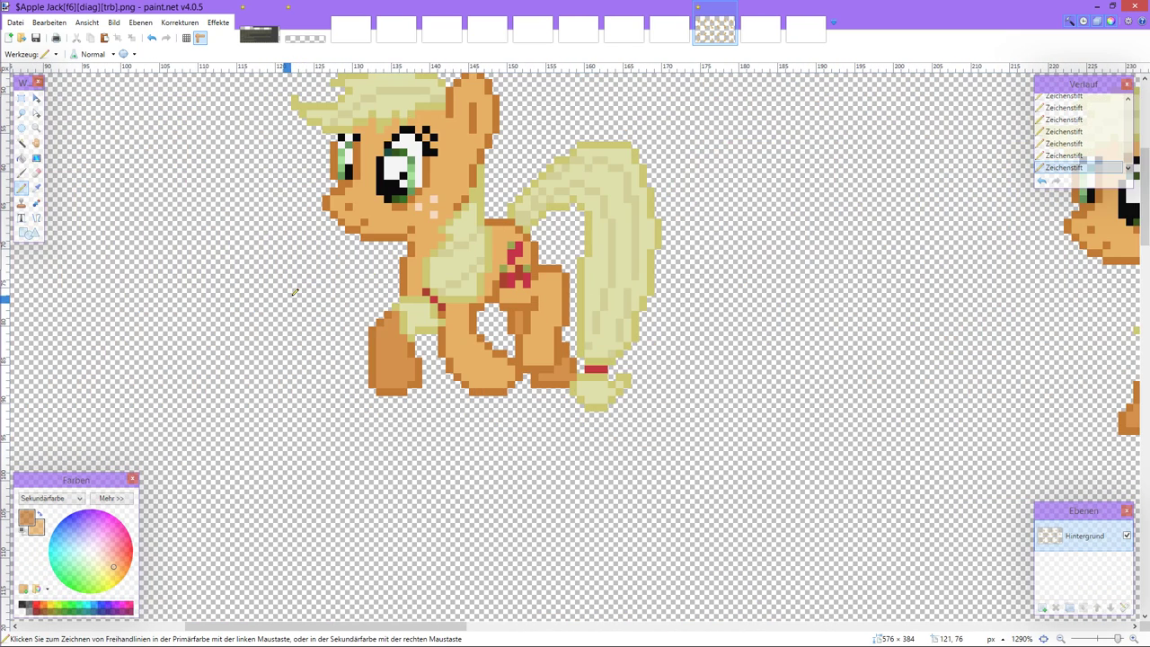
scroll(294, 292, "up", 1)
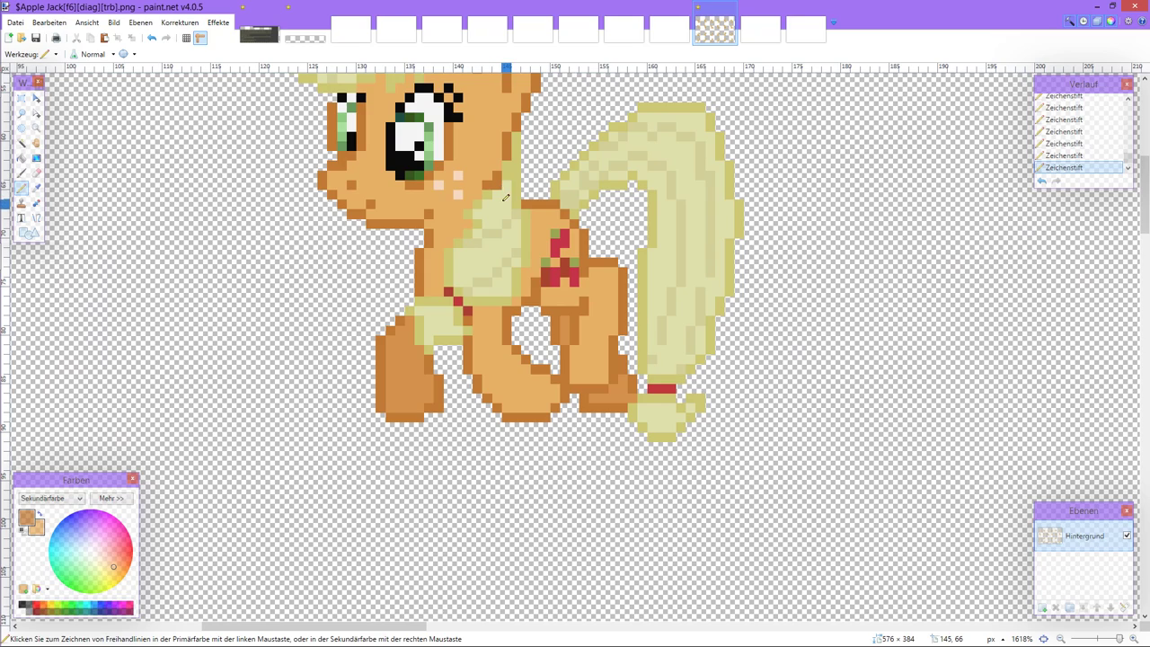
left_click_drag(499, 194, 526, 203)
scroll(458, 229, "left", 3)
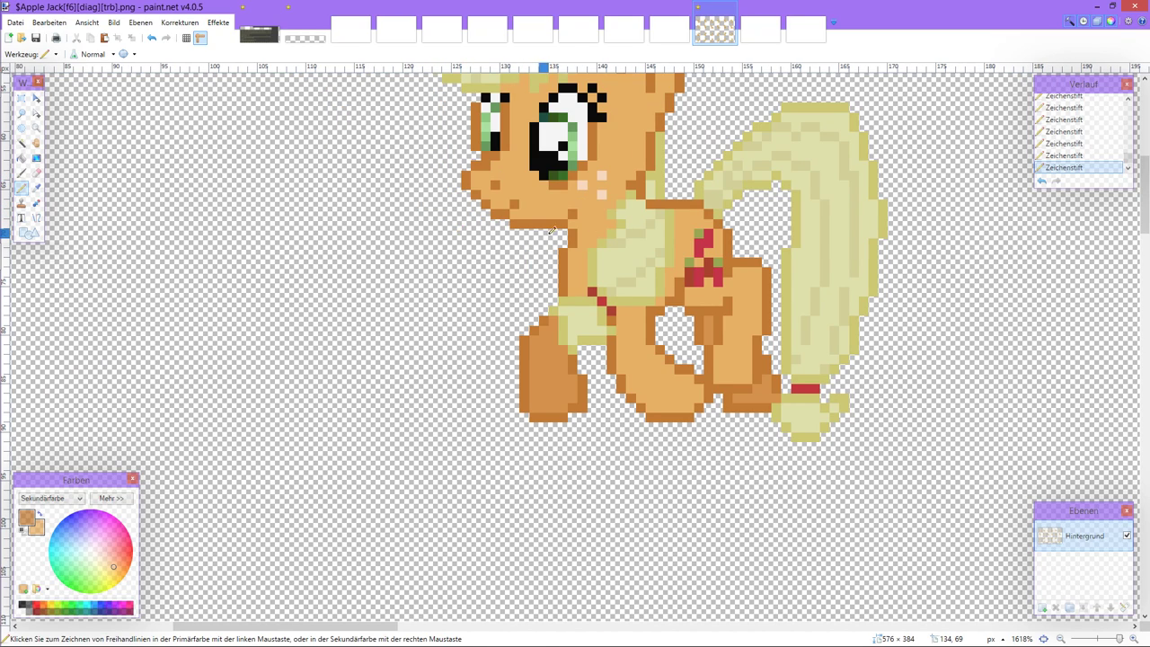
Step: Start recolouring the lower edge of the hanging mane and its red tie on the second top-row frame
scroll(585, 228, "left", 3)
scroll(585, 228, "down", 3)
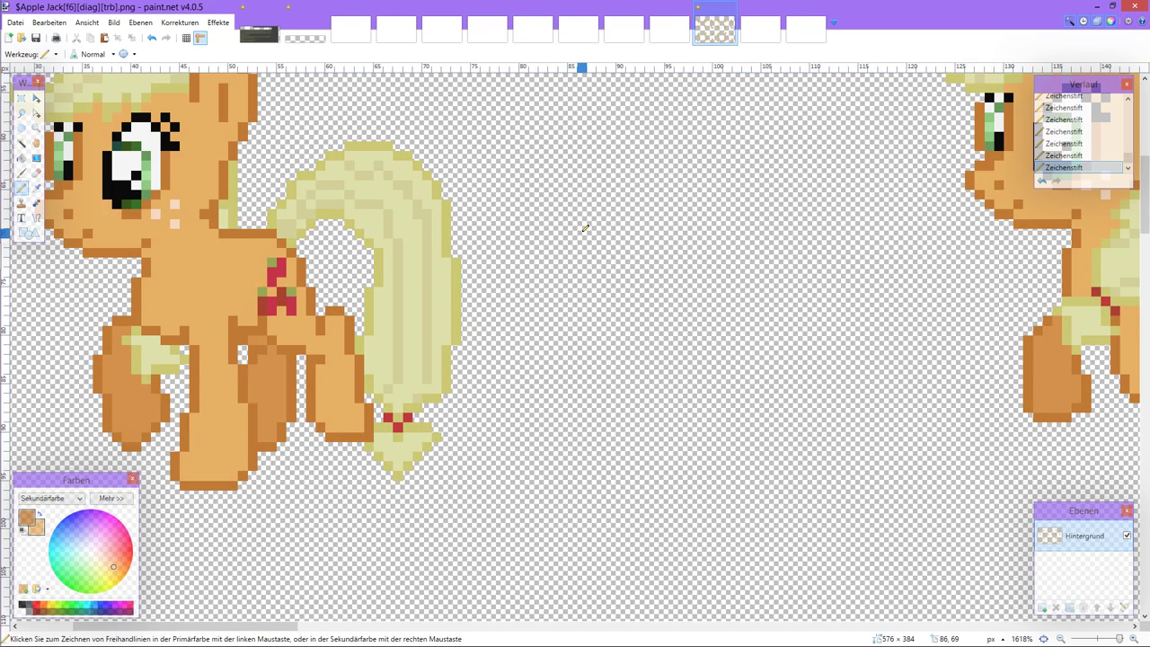
scroll(585, 228, "up", 3)
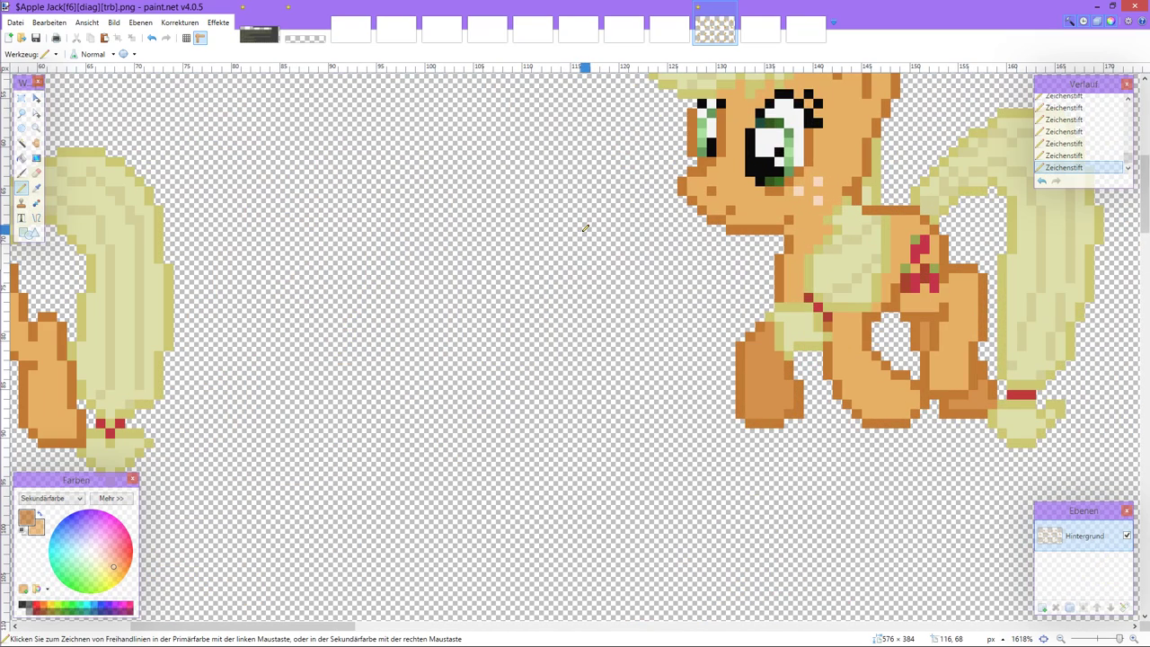
scroll(689, 252, "left", 6)
scroll(688, 256, "left", 3)
scroll(545, 251, "right", 6)
scroll(647, 266, "right", 5)
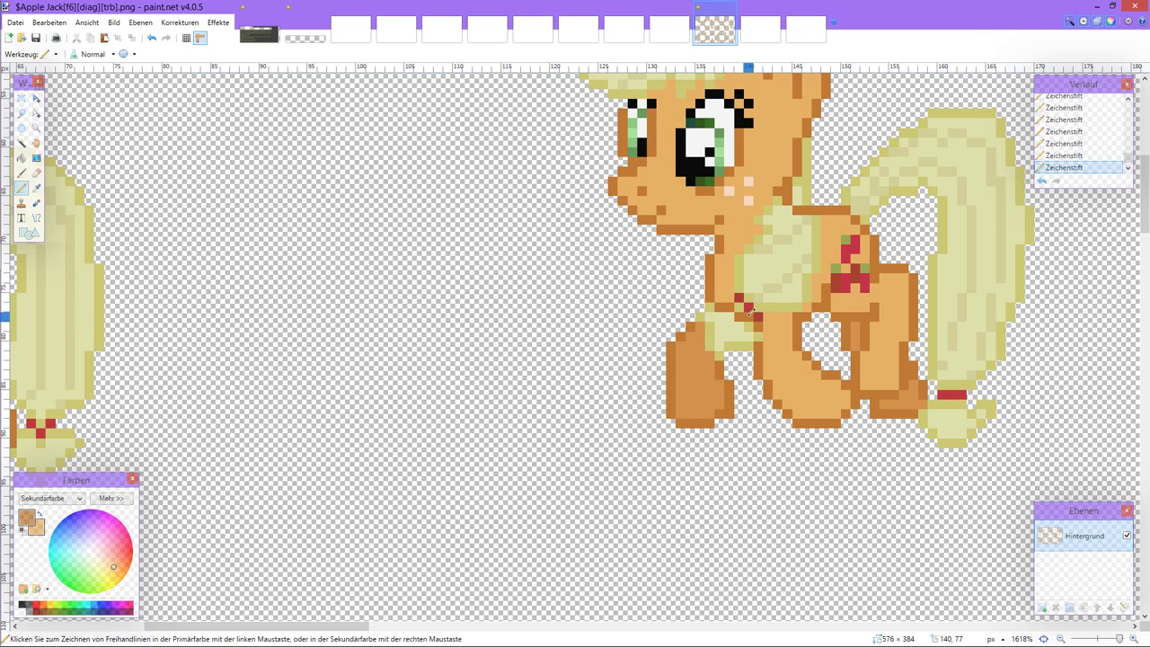
left_click(799, 292)
Step: Complete the chest outline over the second top-row frame's red mane tie and fill the remaining chest mane with light body orange
scroll(800, 295, "down", 2)
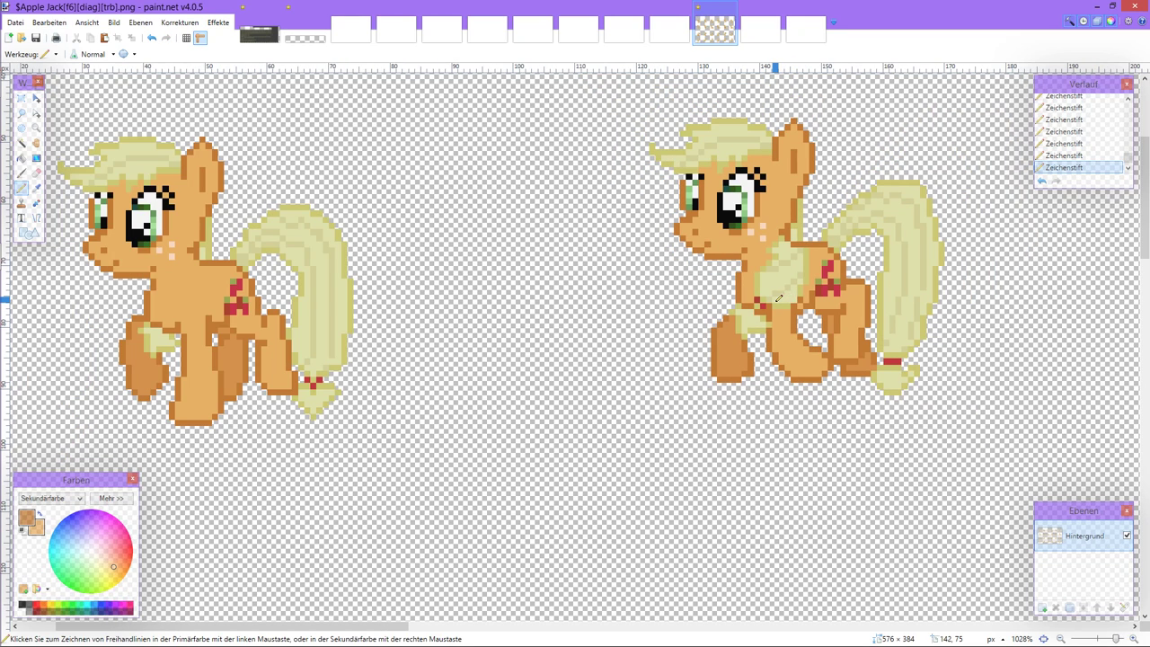
scroll(778, 300, "down", 2)
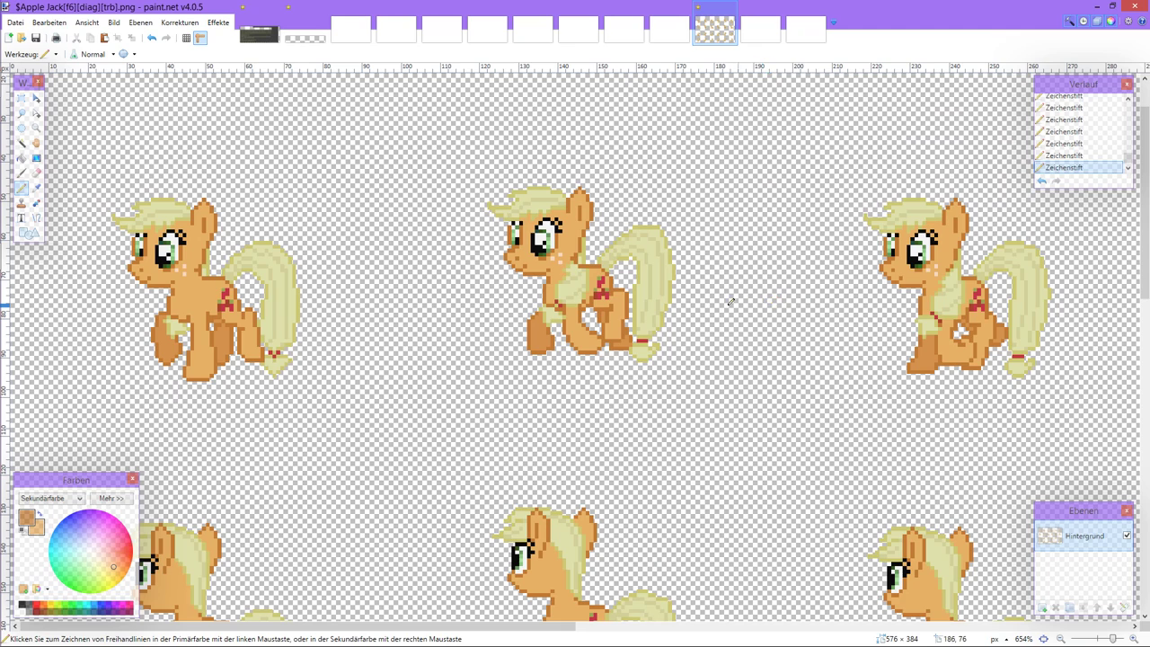
scroll(609, 302, "up", 2)
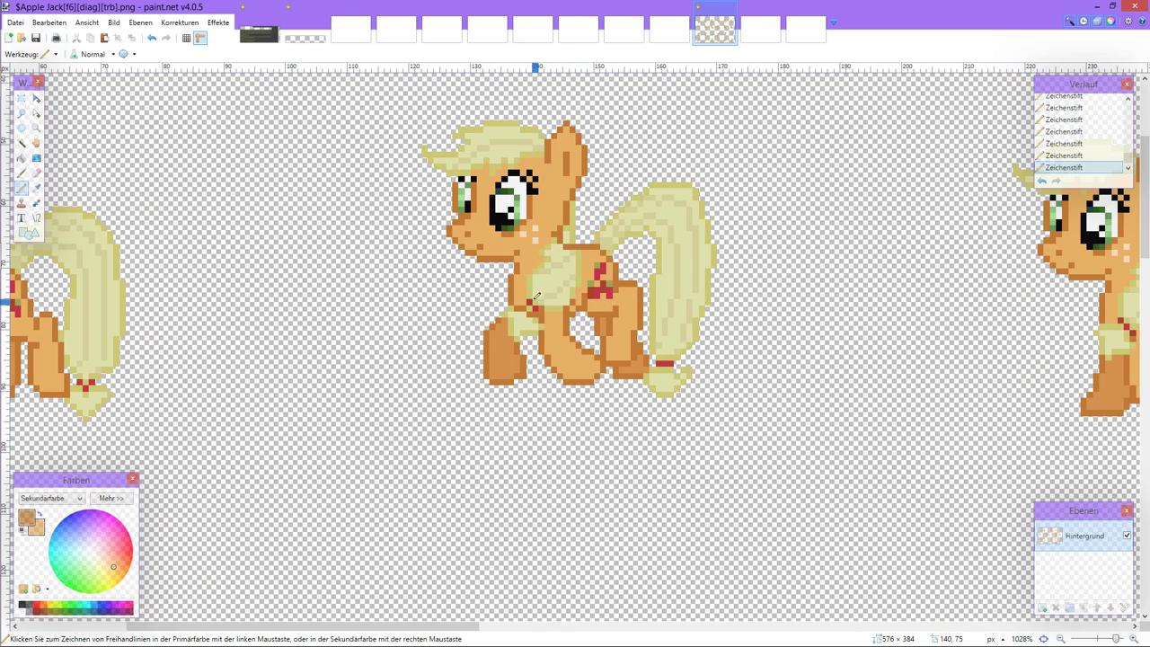
scroll(535, 301, "up", 2)
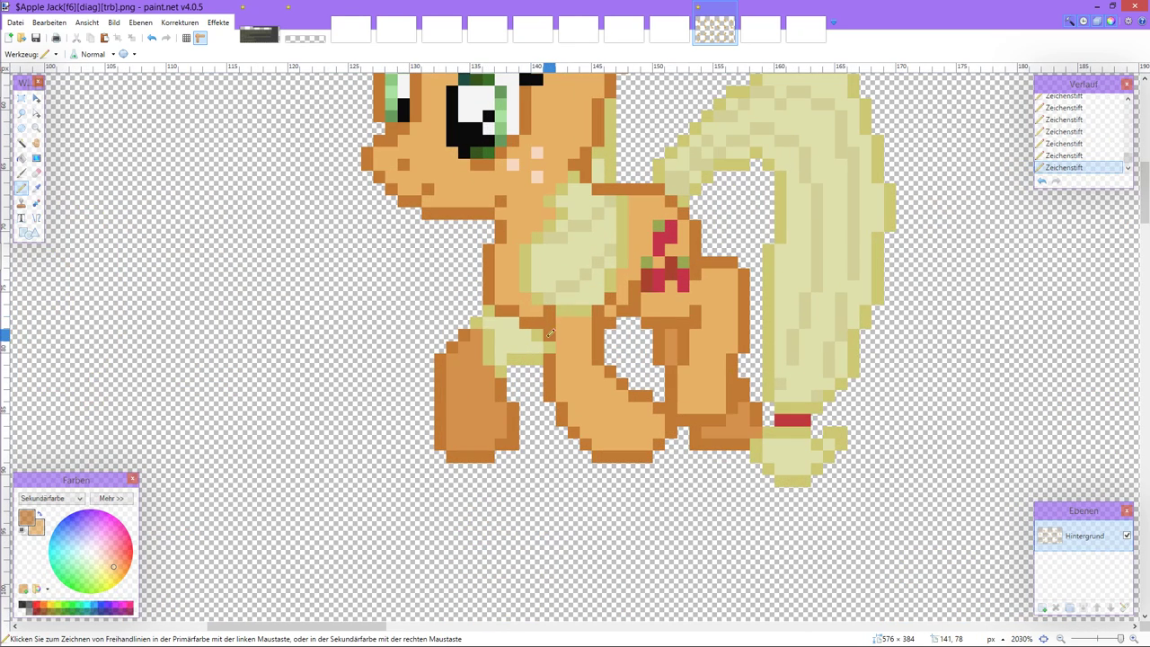
scroll(548, 328, "up", 1)
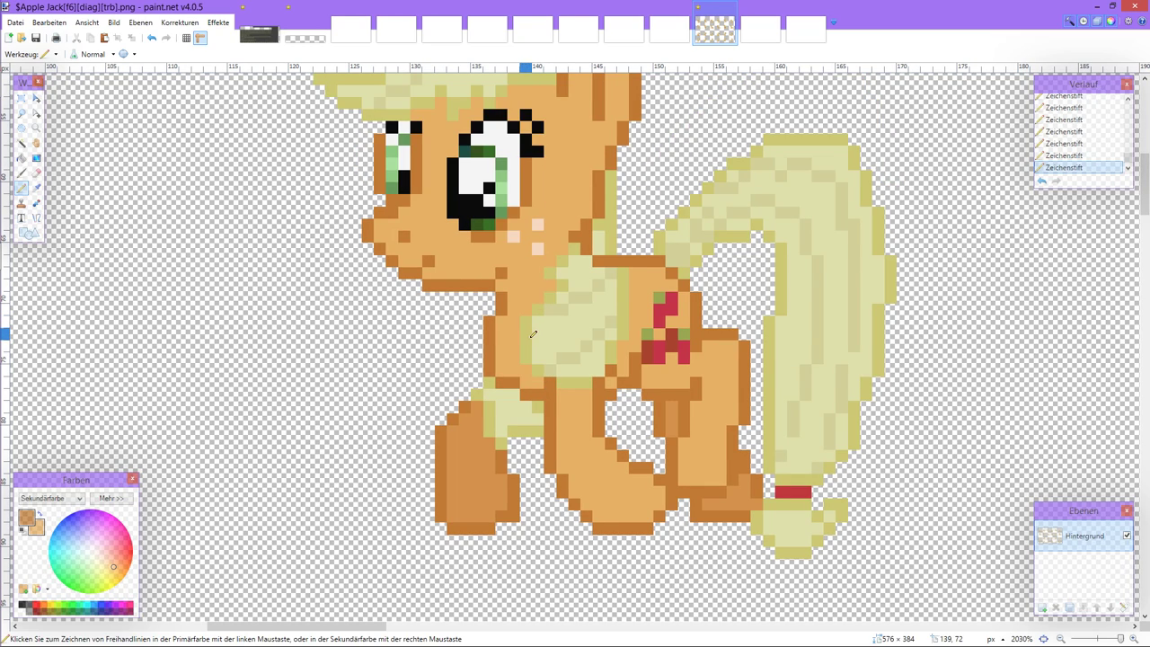
mouse_move(537, 345)
left_mouse_down()
mouse_move(572, 361)
mouse_move(571, 377)
mouse_move(576, 368)
mouse_move(586, 379)
mouse_move(621, 329)
mouse_move(625, 277)
mouse_move(550, 263)
mouse_move(575, 248)
mouse_move(588, 262)
mouse_move(555, 274)
mouse_move(619, 289)
mouse_move(533, 297)
mouse_move(612, 304)
mouse_move(533, 314)
mouse_move(613, 319)
mouse_move(513, 329)
mouse_move(611, 335)
mouse_move(545, 347)
mouse_move(604, 346)
left_mouse_up()
Step: Try to draw the dark chest outline across the third top-row frame's hanging mane and paint out its red tie in light orange
scroll(543, 329, "down", 6)
scroll(543, 329, "down", 2)
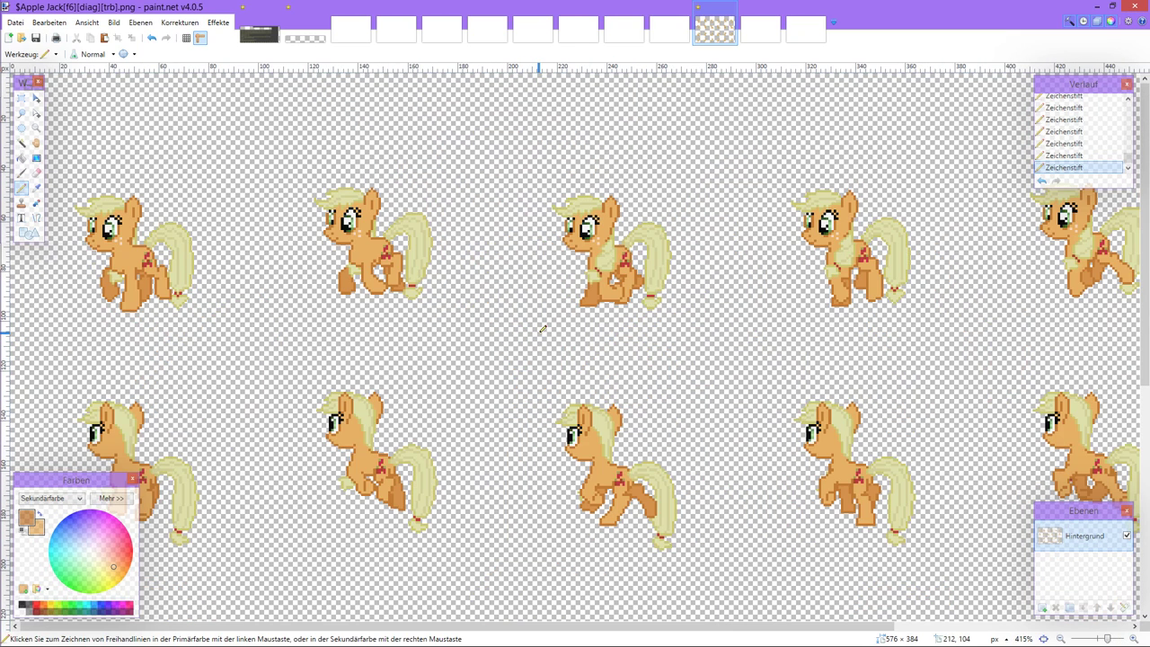
scroll(543, 329, "up", 5)
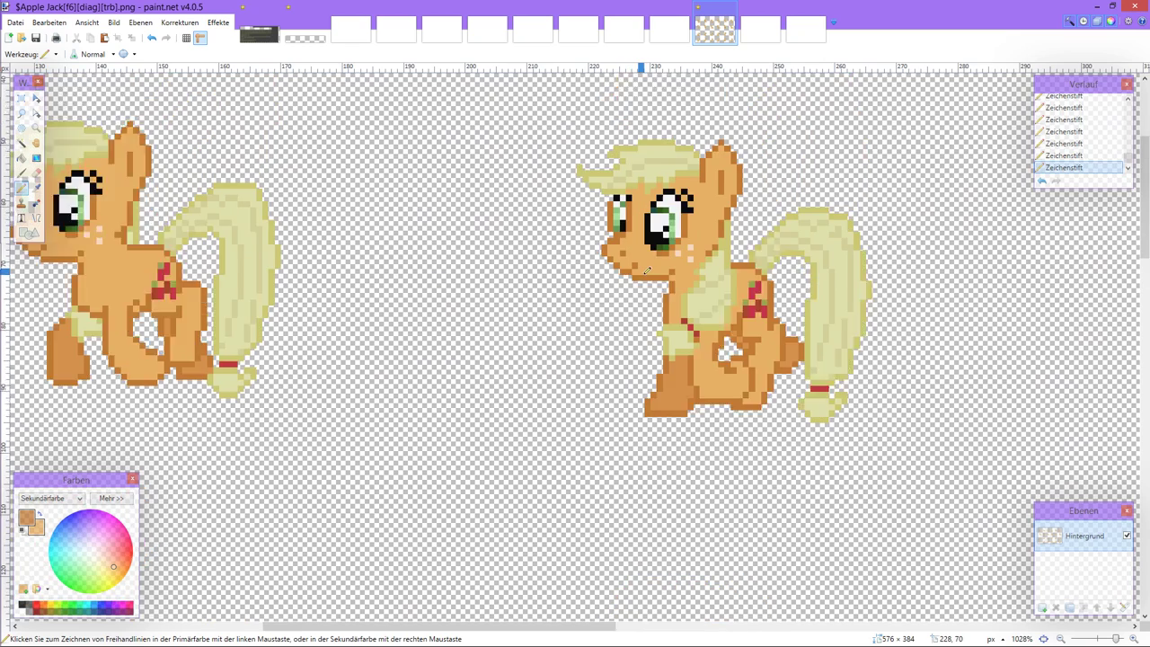
scroll(647, 270, "left", 3)
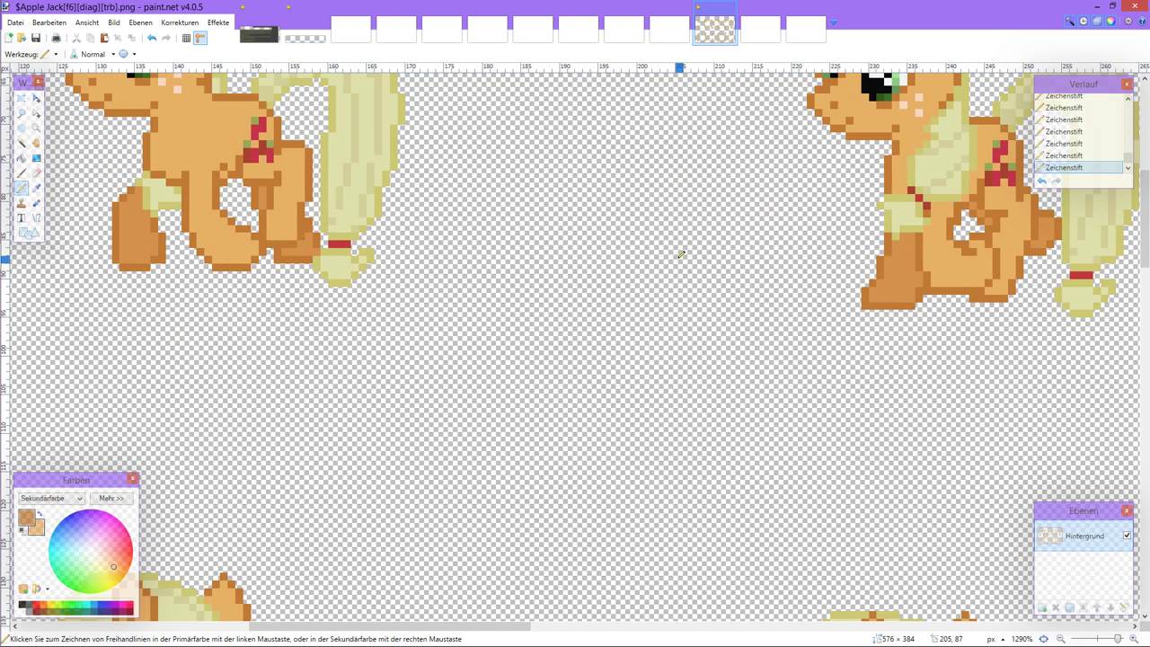
scroll(682, 255, "right", 4)
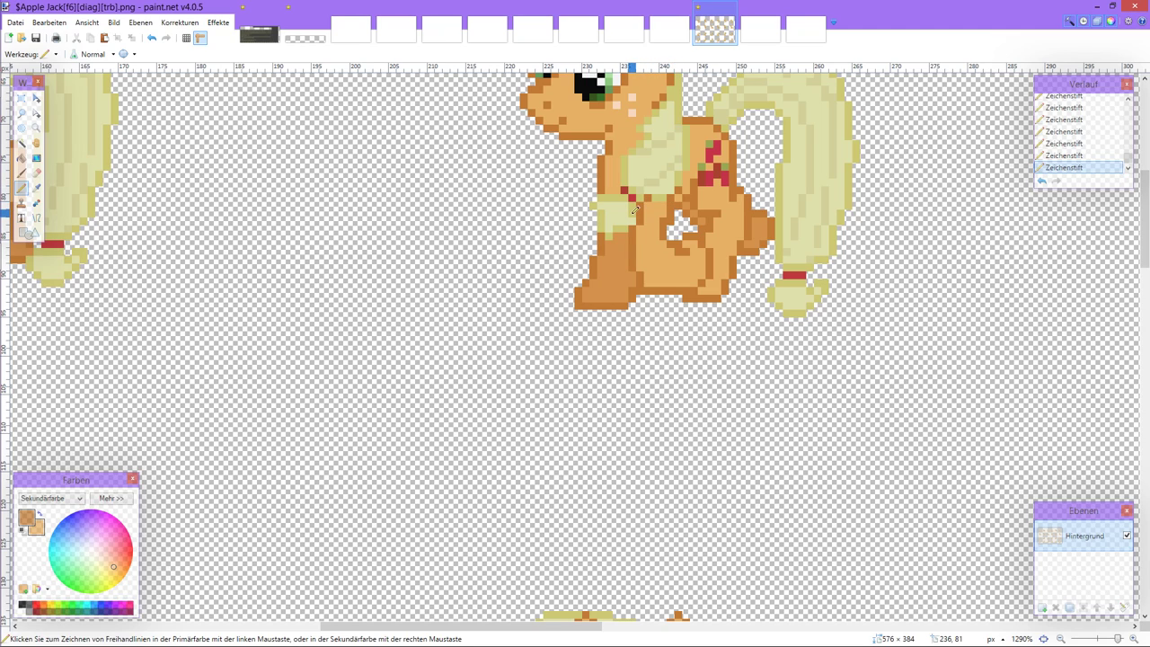
scroll(632, 214, "up", 2, "ctrl")
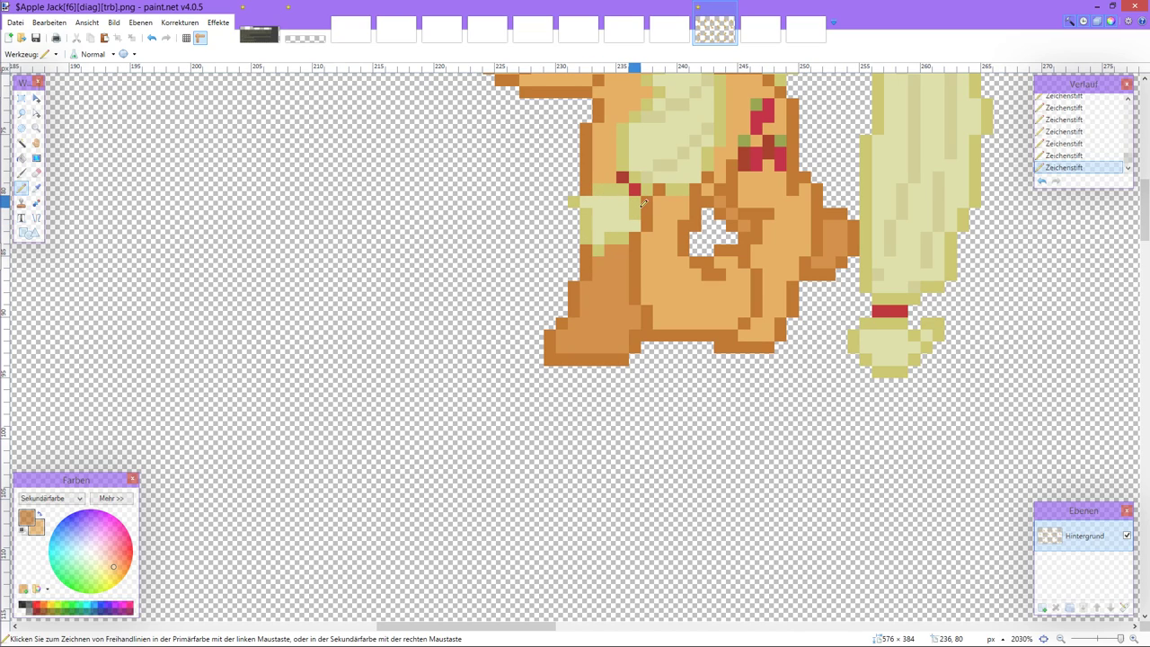
key("ctrl+z")
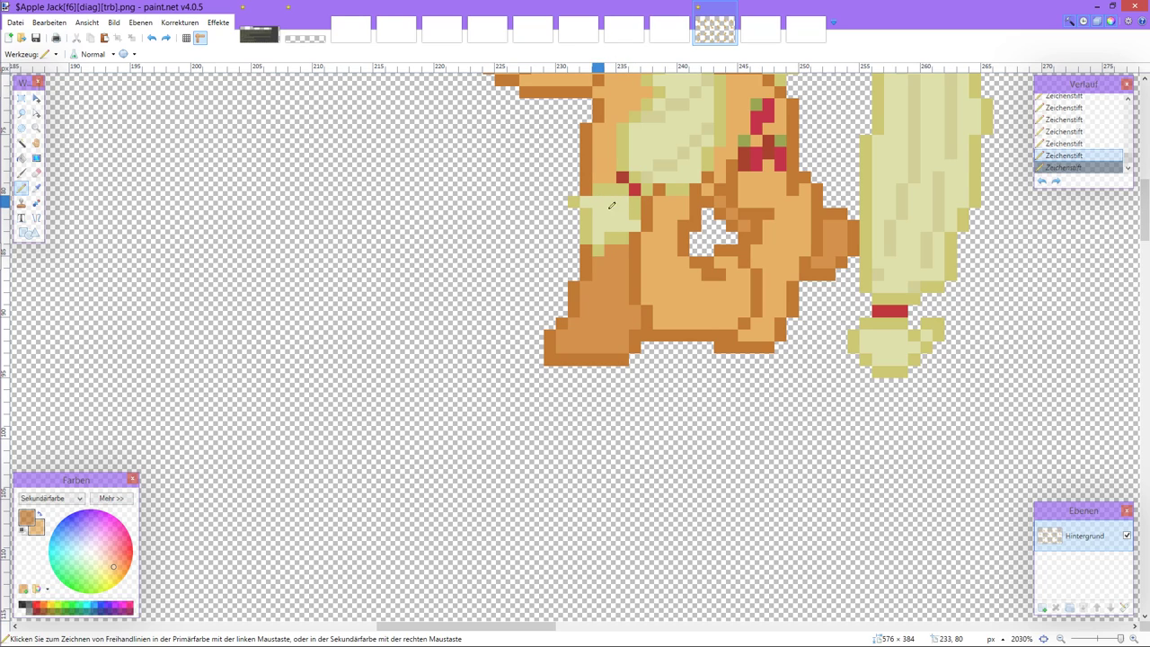
key("ctrl+y")
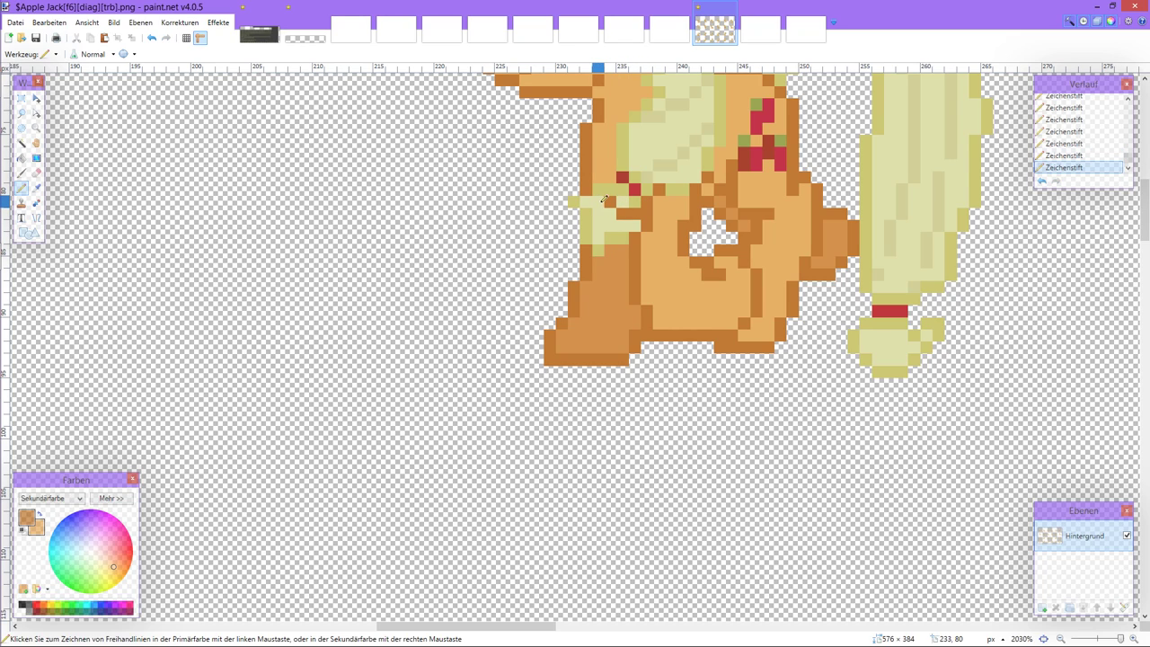
scroll(599, 208, "down", 3, "ctrl")
scroll(600, 207, "down", 1)
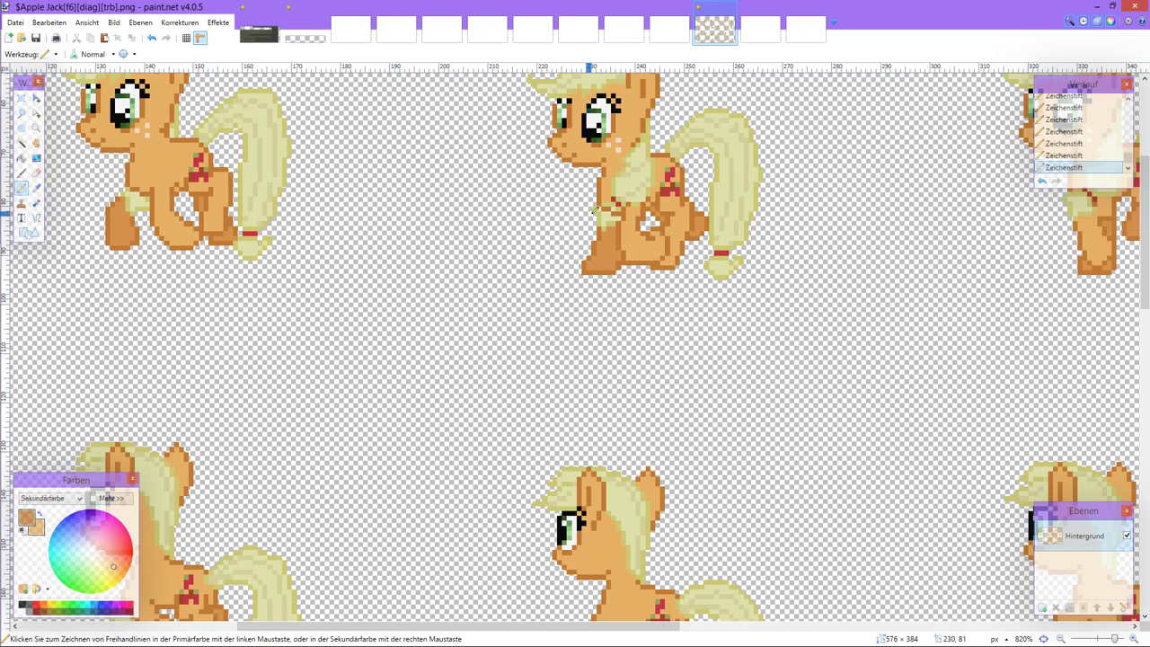
scroll(635, 204, "up", 4)
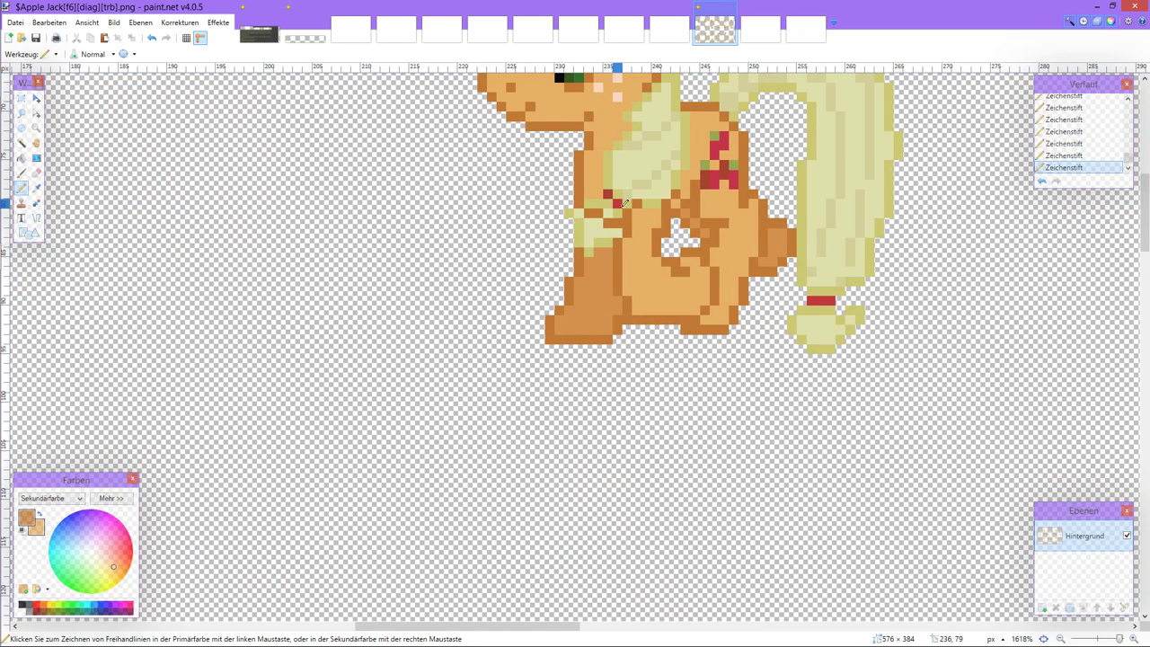
mouse_move(617, 203)
left_mouse_down()
mouse_move(601, 187)
mouse_move(634, 184)
left_mouse_up()
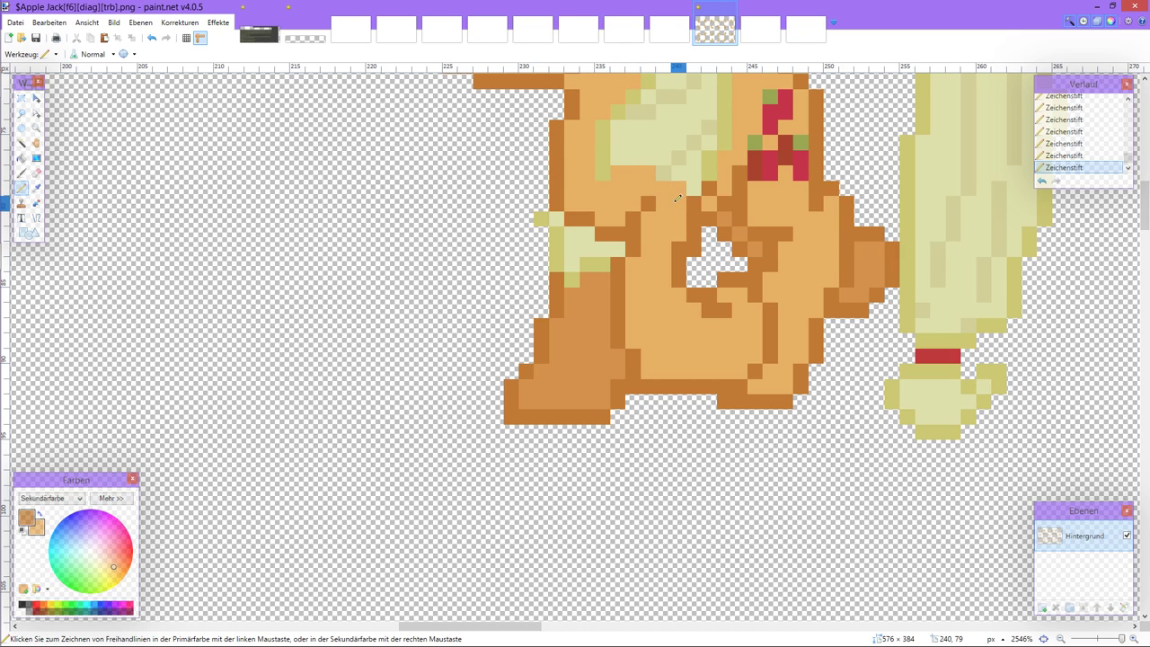
Step: Compare the third top-row frame's chest before and after the edits, and undo the outline and tie recolouring
scroll(663, 200, "down", 5)
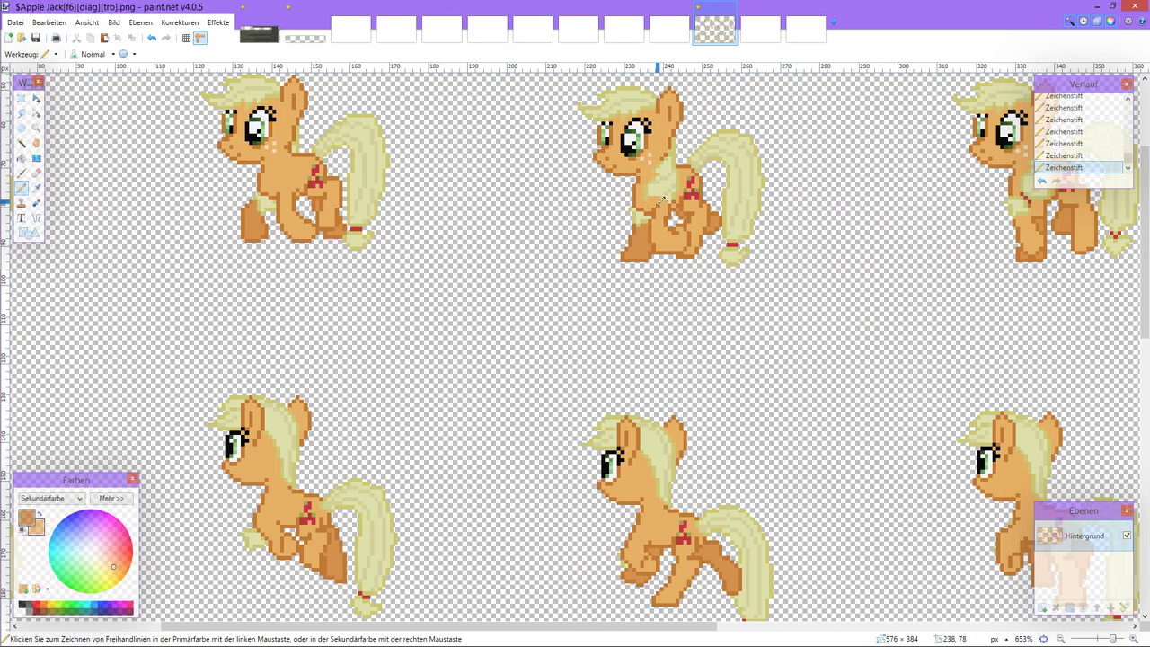
key("ctrl+z")
key("ctrl+z")
key("ctrl+z")
key("ctrl+z")
key("ctrl+z")
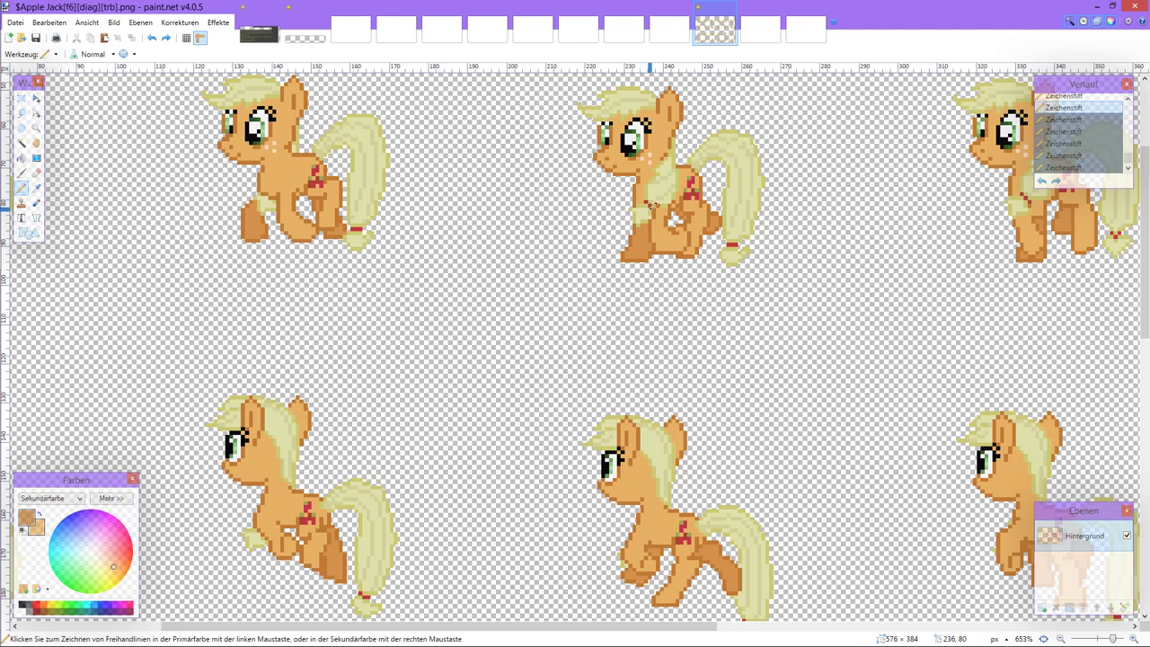
key("ctrl+y")
key("ctrl+y")
key("ctrl+y")
key("ctrl+y")
key("ctrl+y")
scroll(645, 205, "up", 4)
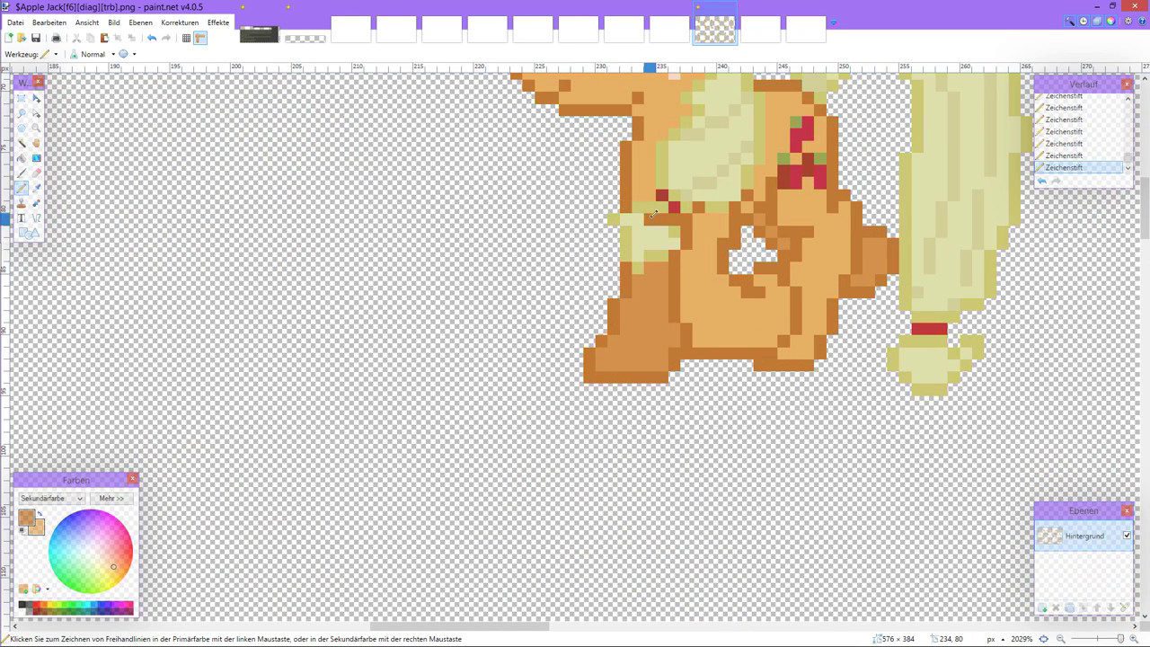
scroll(644, 208, "down", 5)
key("ctrl+z")
key("ctrl+z")
key("ctrl+z")
key("ctrl+z")
scroll(649, 210, "up", 4)
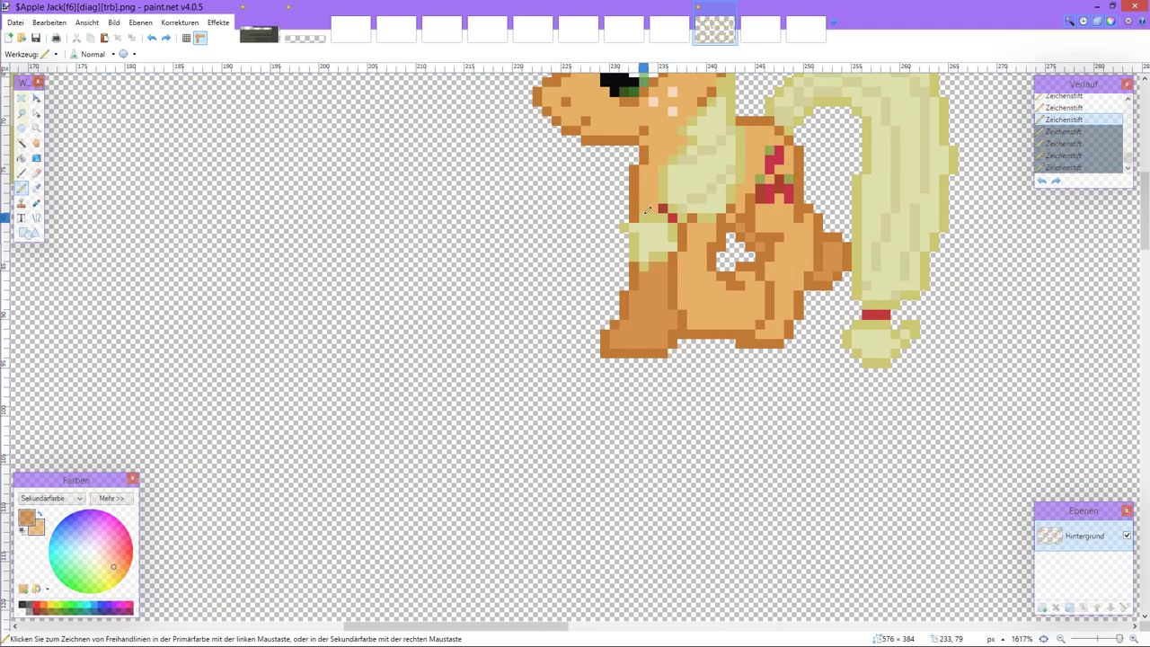
Step: Redraw the dark chest outline across the lower part of the third top-row frame's hanging mane
left_click_drag(651, 221, 673, 229)
key("ctrl+z")
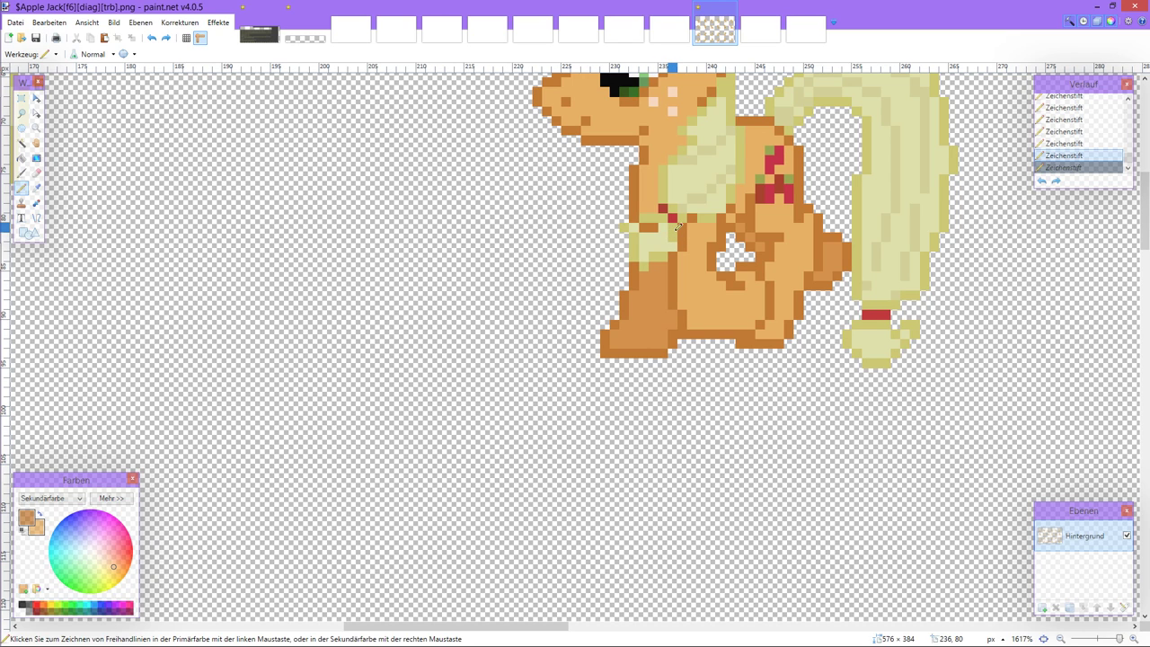
key("ctrl+y")
scroll(676, 224, "down", 6)
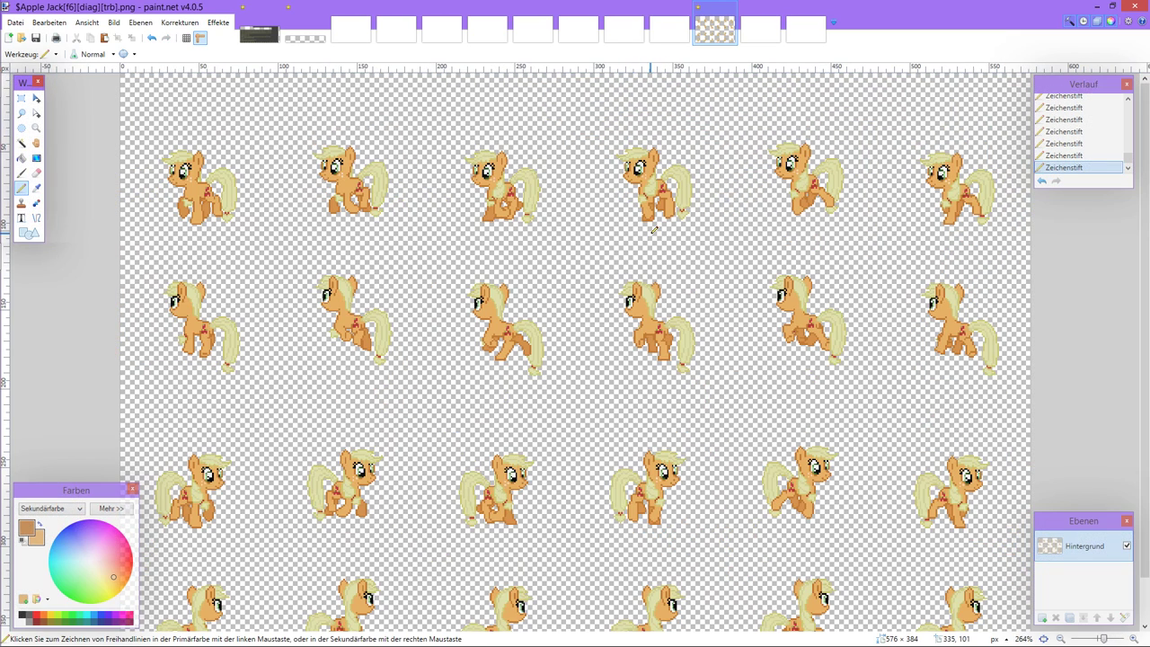
scroll(654, 229, "up", 6)
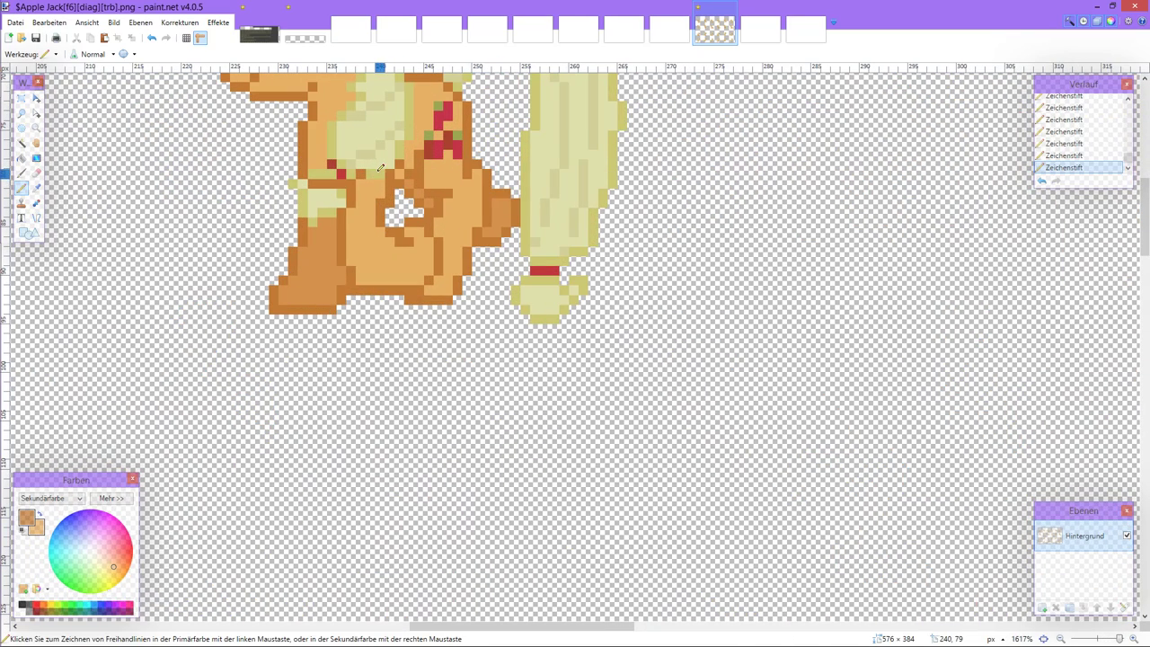
scroll(350, 171, "down", 3)
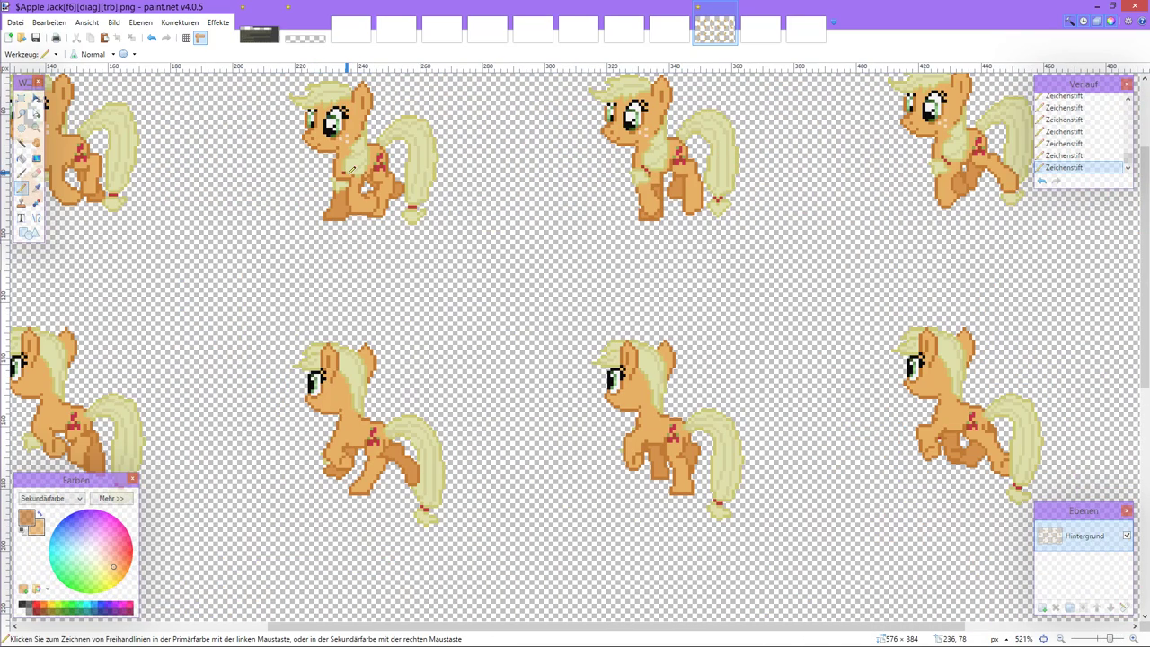
scroll(352, 168, "down", 1)
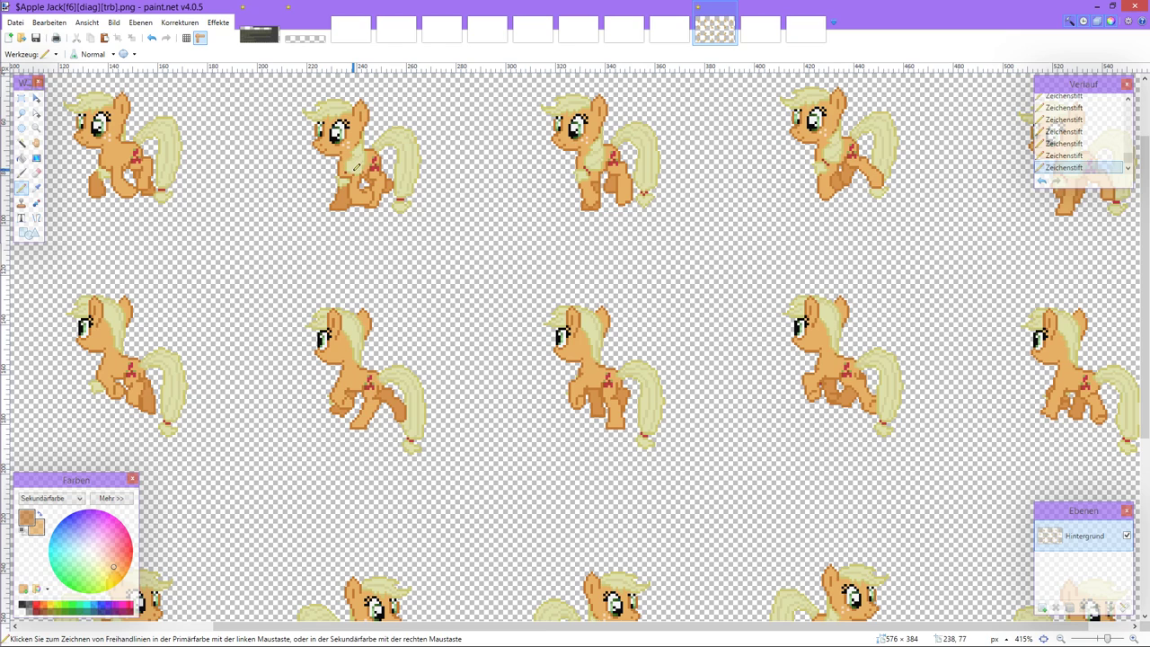
Step: Compare the third top-row frame's chest with and without the new outline strokes by undoing and redoing them
key("ctrl+z")
key("ctrl+z")
key("ctrl+z")
scroll(353, 170, "up", 4)
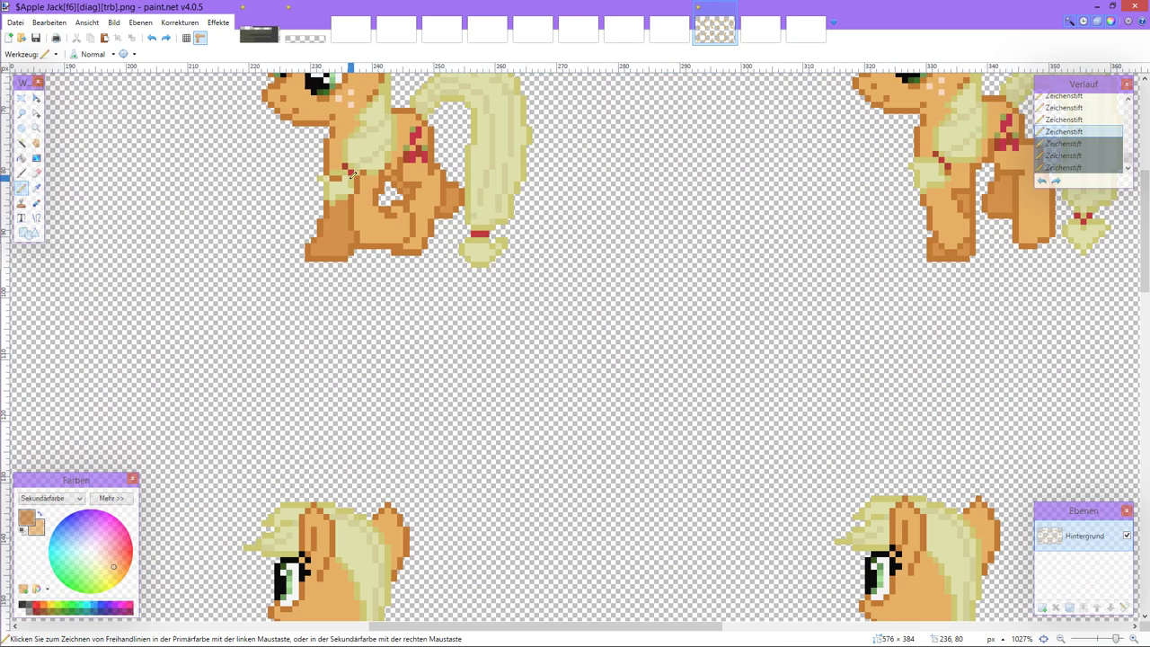
key("ctrl+y")
key("ctrl+y")
key("ctrl+y")
scroll(352, 179, "down", 4)
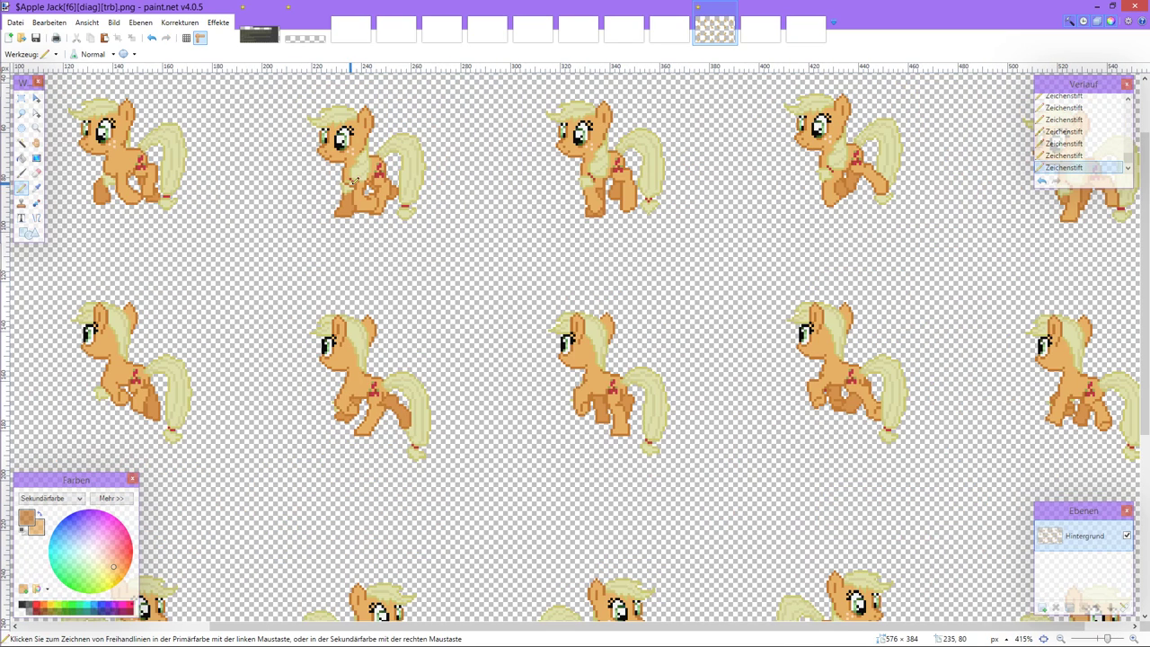
Step: Paint over the red tie and the front edge of the third top-row frame's mane with light body orange
scroll(355, 170, "up", 7)
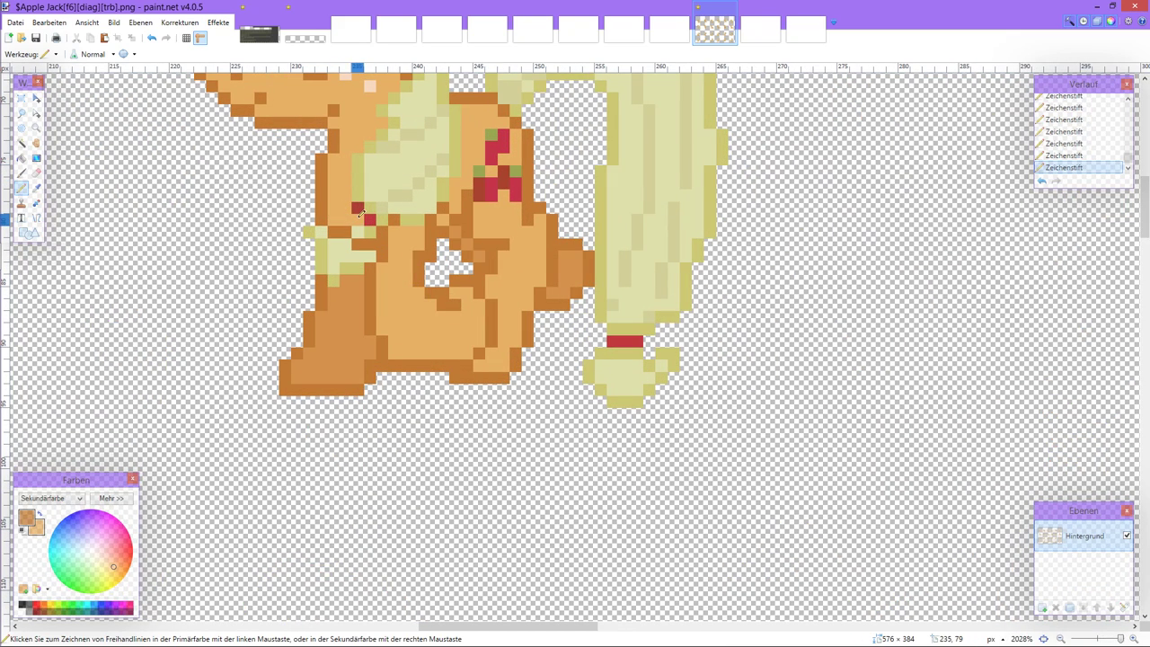
left_click_drag(358, 208, 369, 149)
left_click_drag(382, 189, 382, 142)
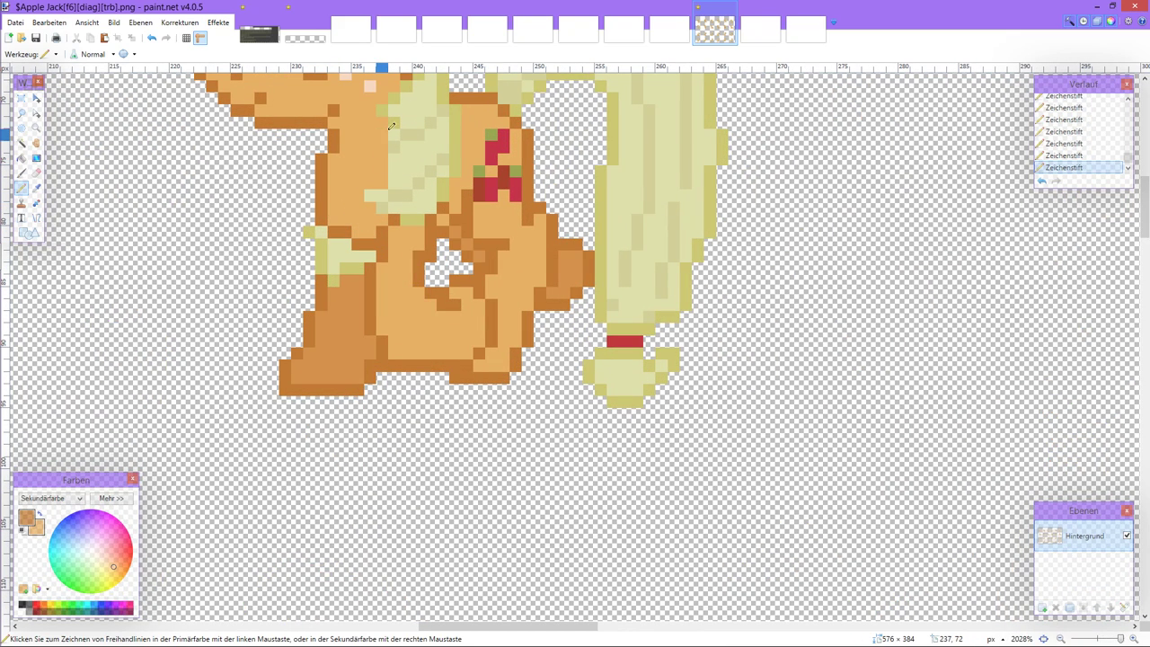
Step: Extend the dark back outline across the third top-row frame's mane at the neck and fill the remaining chest mane with light body orange
scroll(405, 95, "up", 3)
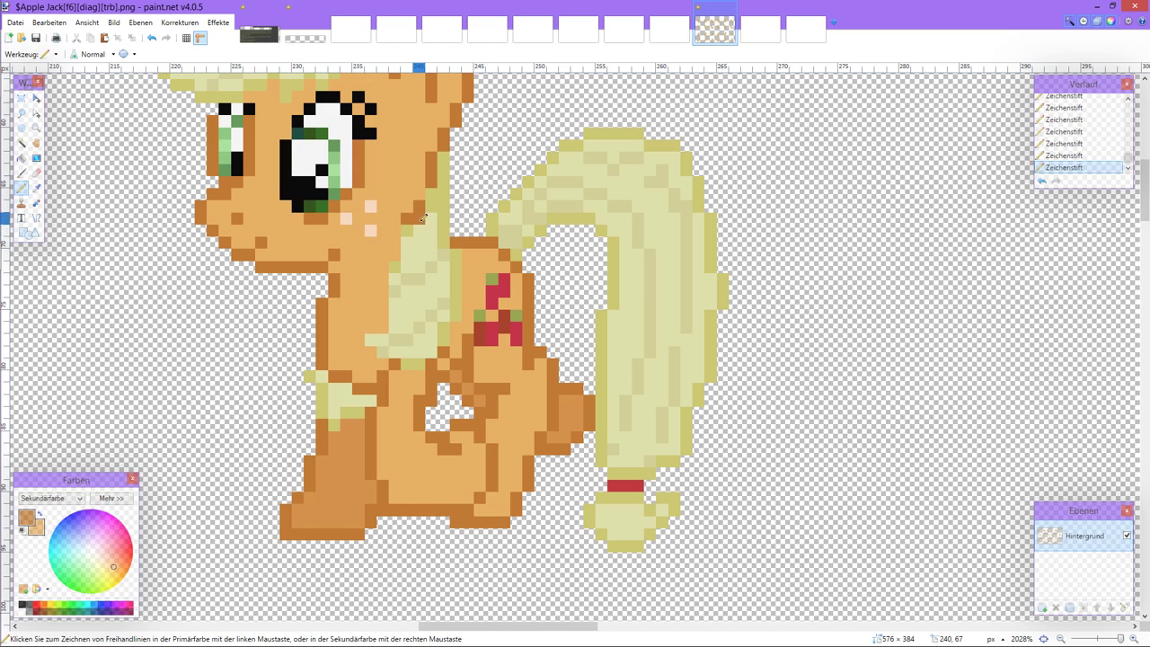
scroll(436, 198, "down", 4)
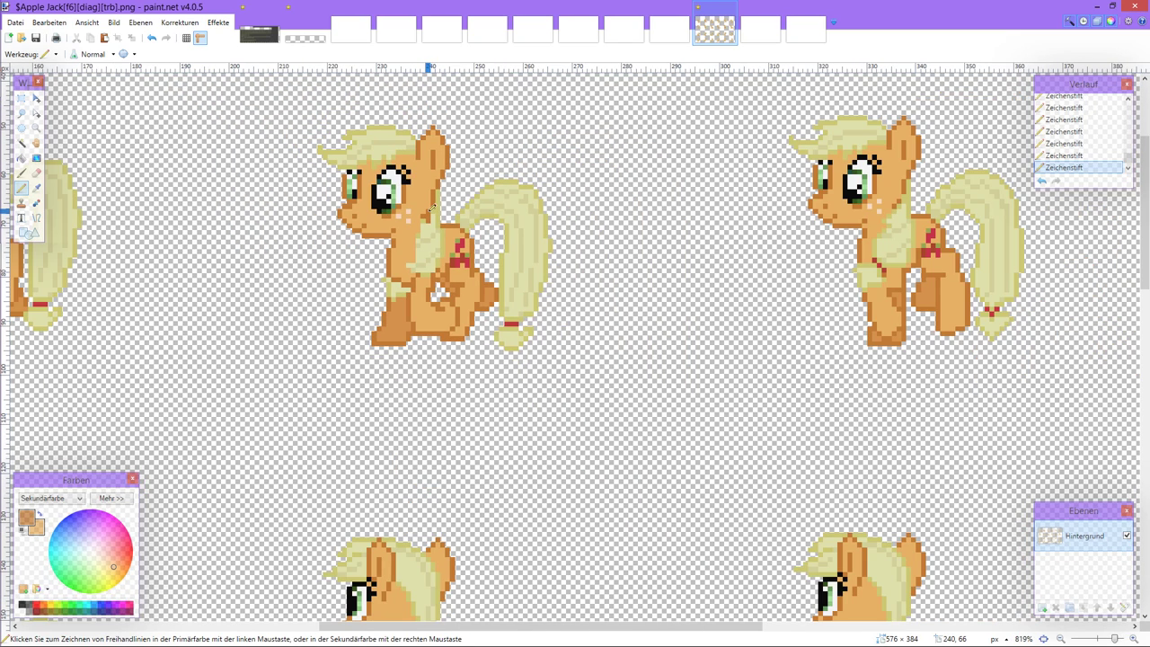
scroll(439, 214, "right", 2)
scroll(435, 222, "up", 2)
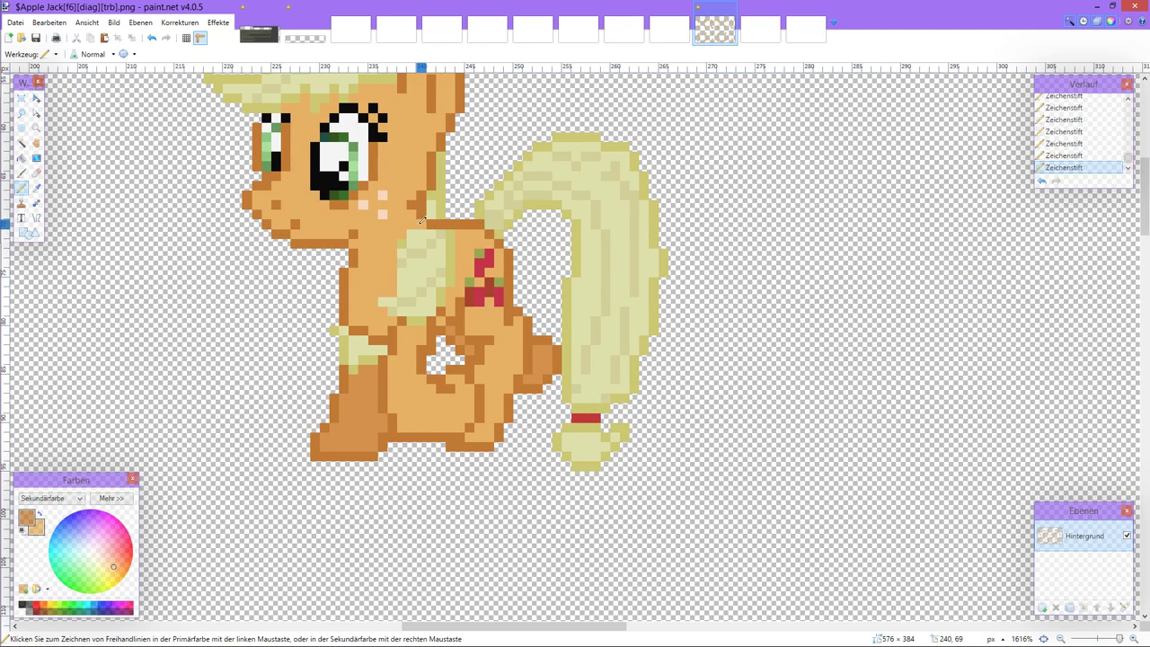
mouse_move(439, 234)
left_mouse_down()
mouse_move(398, 243)
mouse_move(455, 249)
mouse_move(388, 250)
mouse_move(455, 260)
mouse_move(397, 264)
mouse_move(435, 274)
mouse_move(472, 267)
mouse_move(385, 299)
mouse_move(437, 303)
mouse_move(411, 320)
left_mouse_up()
scroll(415, 316, "down", 2)
scroll(419, 316, "down", 3)
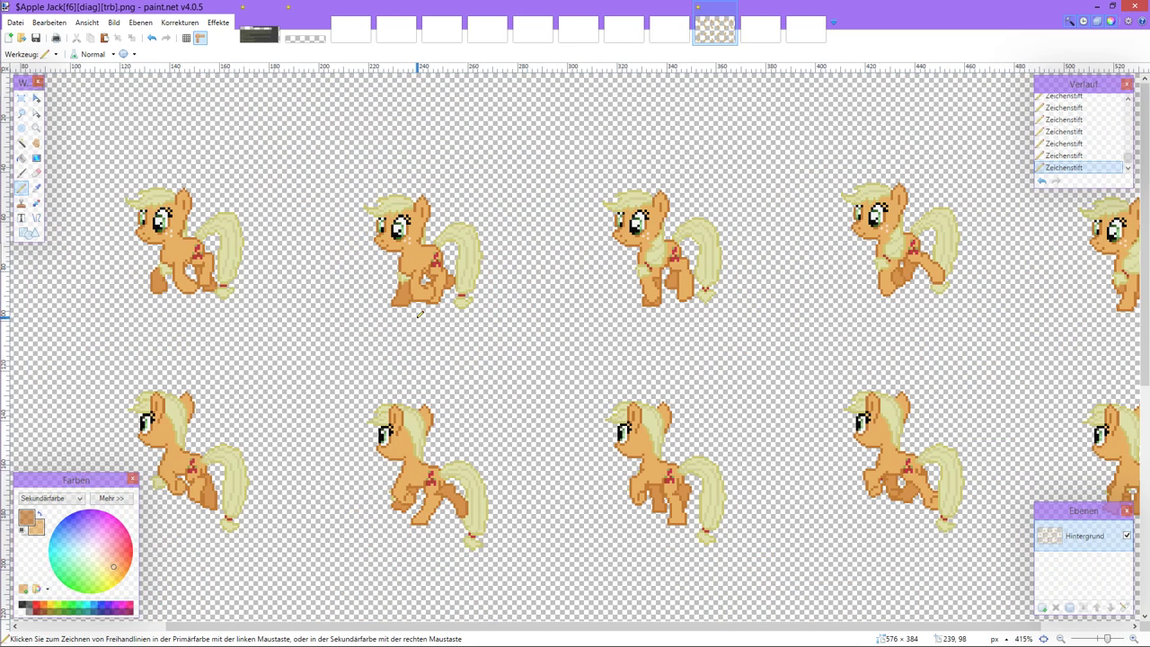
scroll(419, 313, "left", 3)
scroll(420, 314, "right", 3)
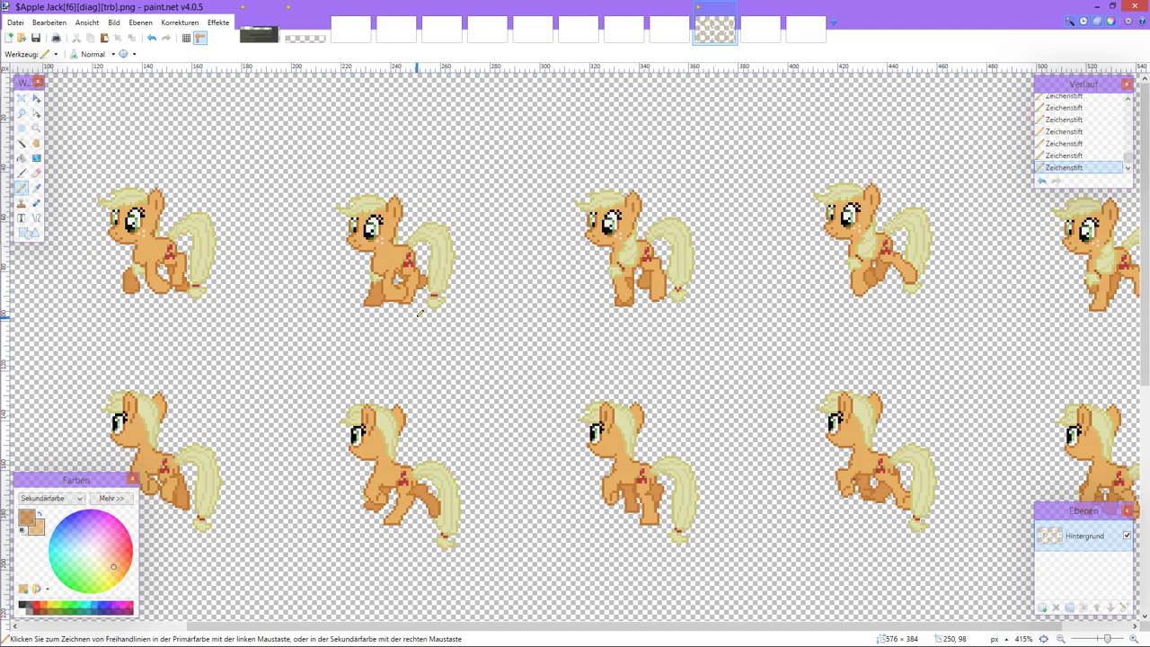
Step: Draw the dark chest outline diagonally across the hanging mane tip on the fourth top-row frame
scroll(419, 313, "right", 1)
scroll(431, 313, "up", 3)
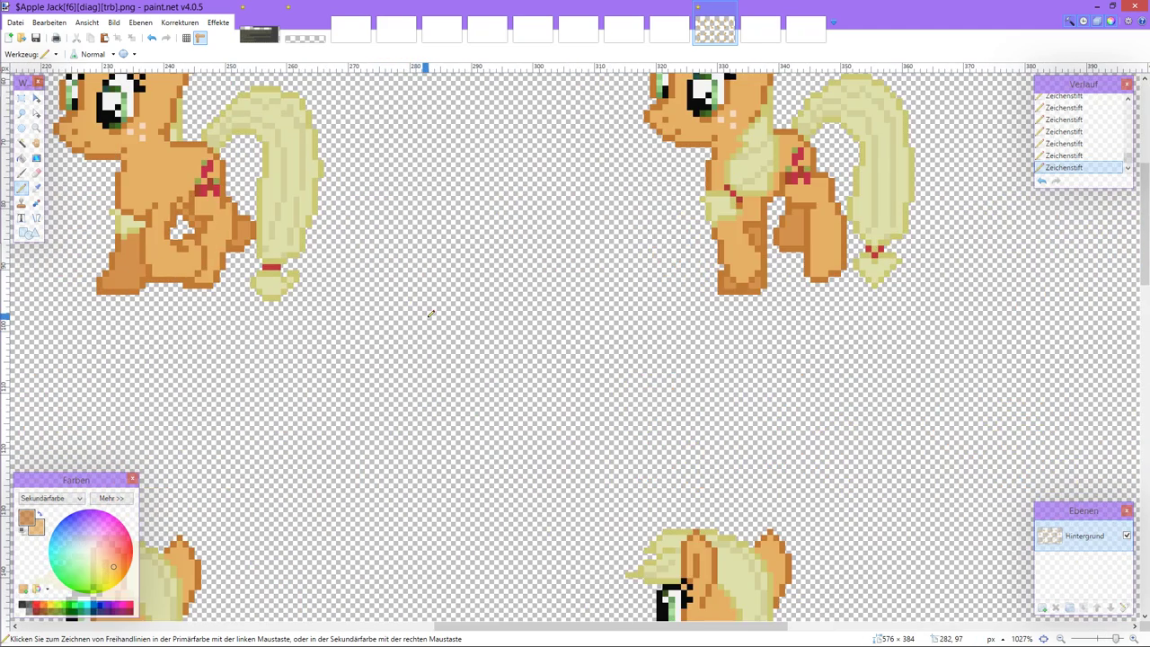
scroll(430, 313, "right", 5)
scroll(426, 351, "up", 2)
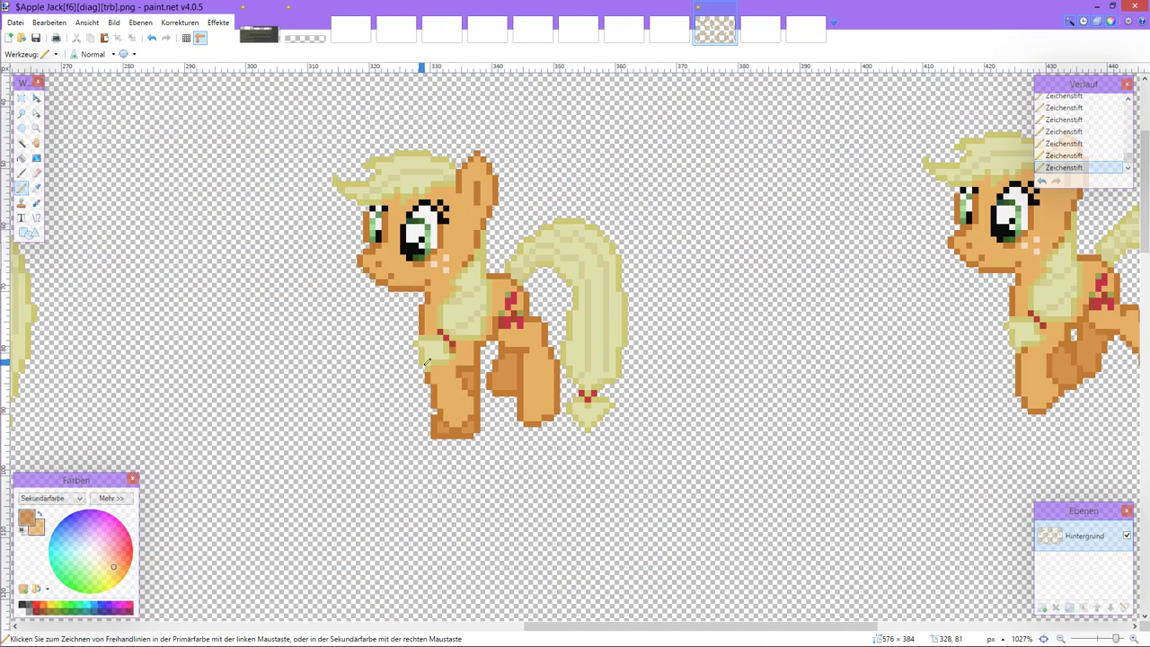
scroll(427, 362, "up", 3)
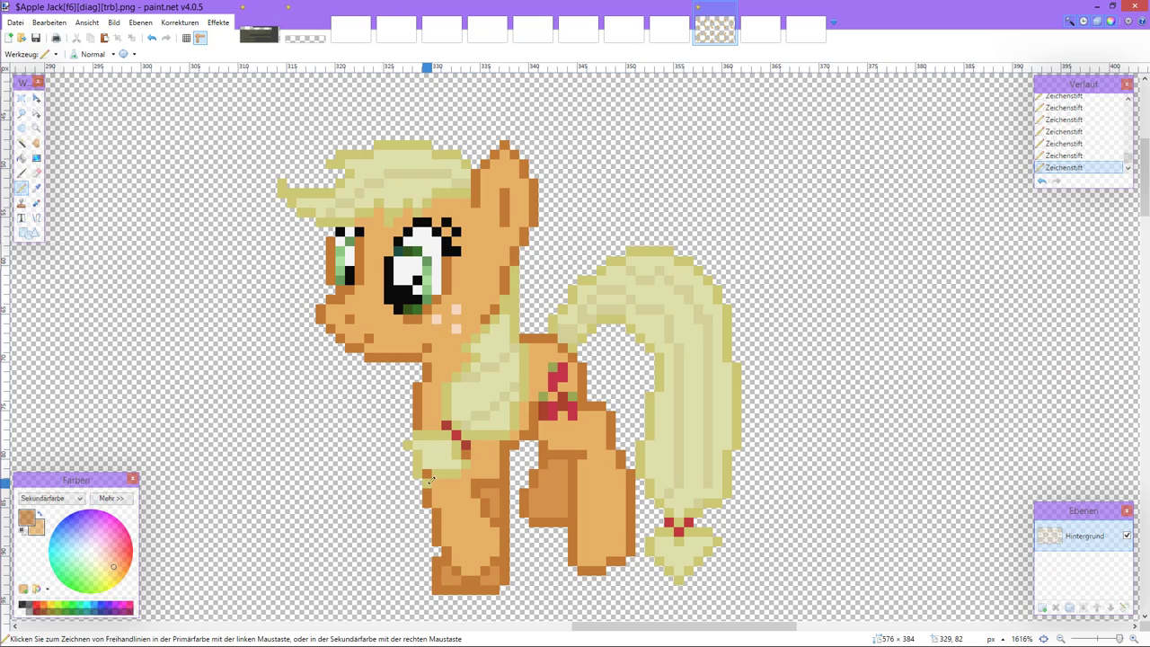
left_click(438, 466)
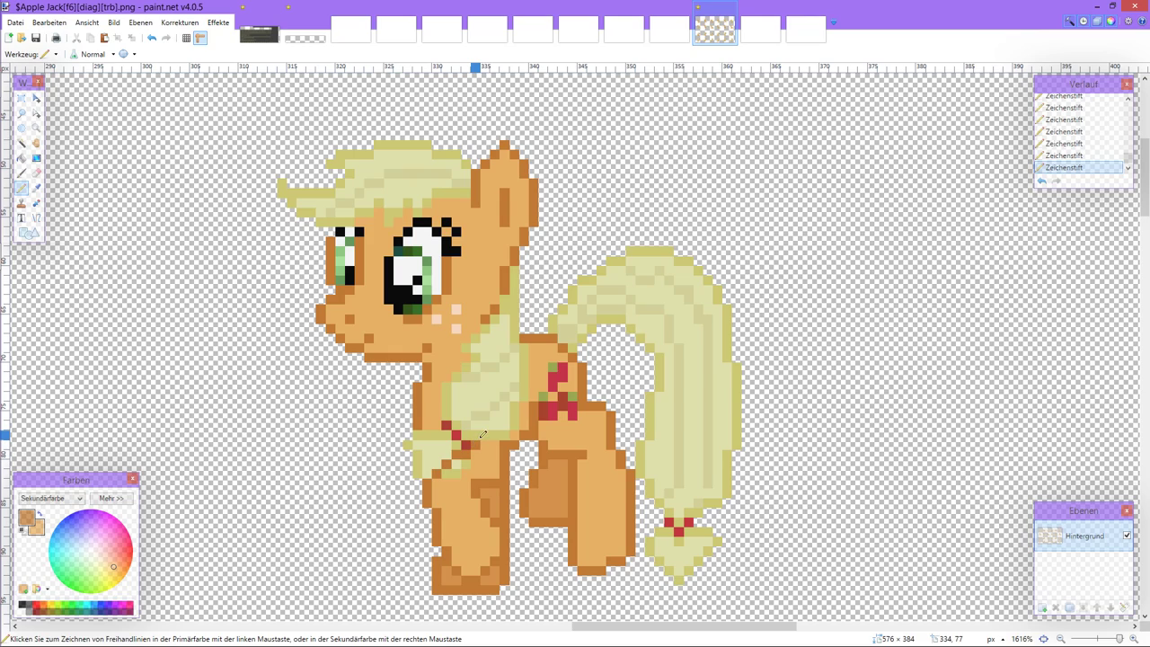
Step: Try extending the dark outline along the lower edge of the fourth top-row frame's mane, undoing each attempt
key("ctrl+z")
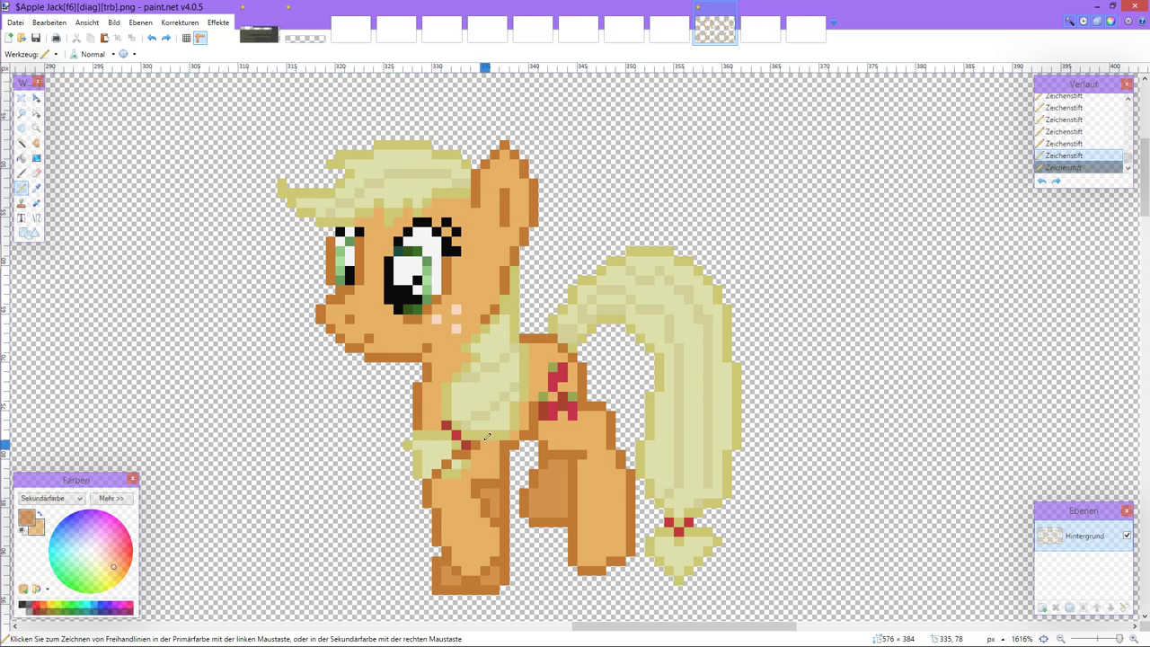
left_click(508, 436)
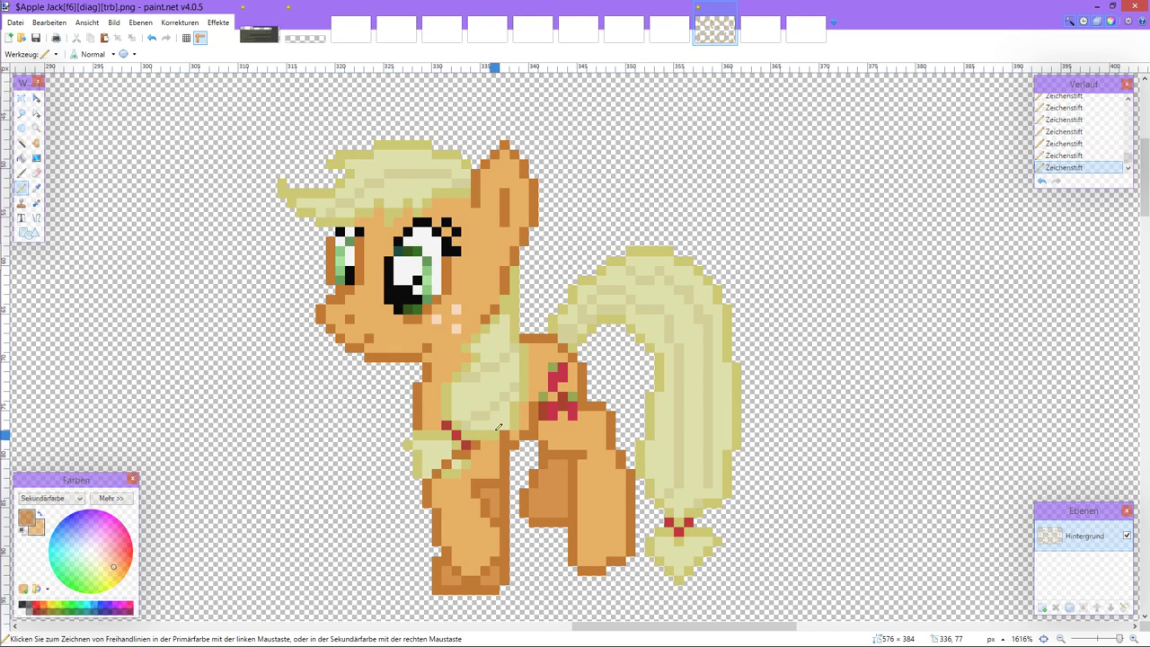
key("ctrl+z")
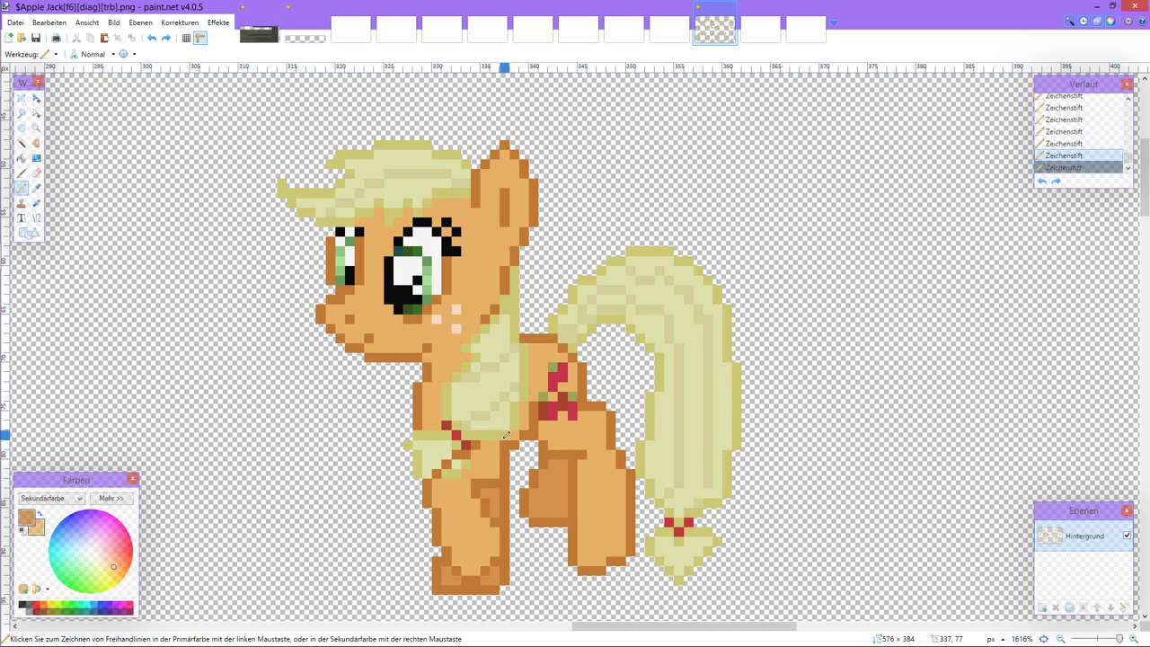
Step: Draw the dark leg and chest outlines around the fourth top-row frame's mane tip and clear the stray mane pixels from the front leg
left_click(508, 435)
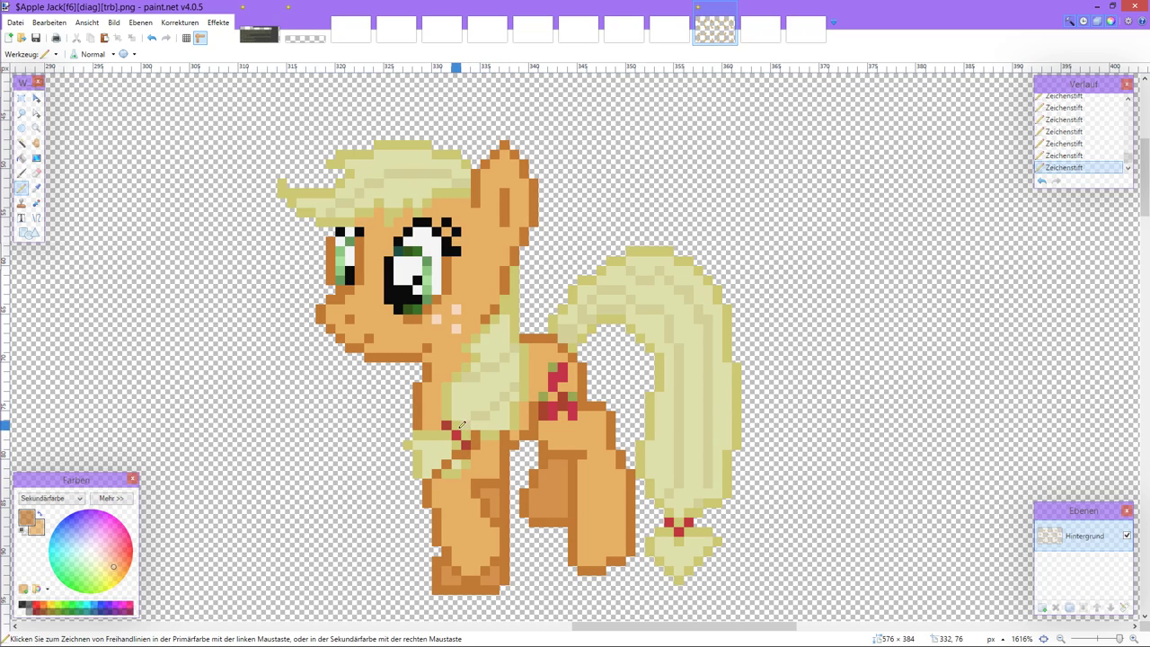
scroll(467, 423, "down", 1)
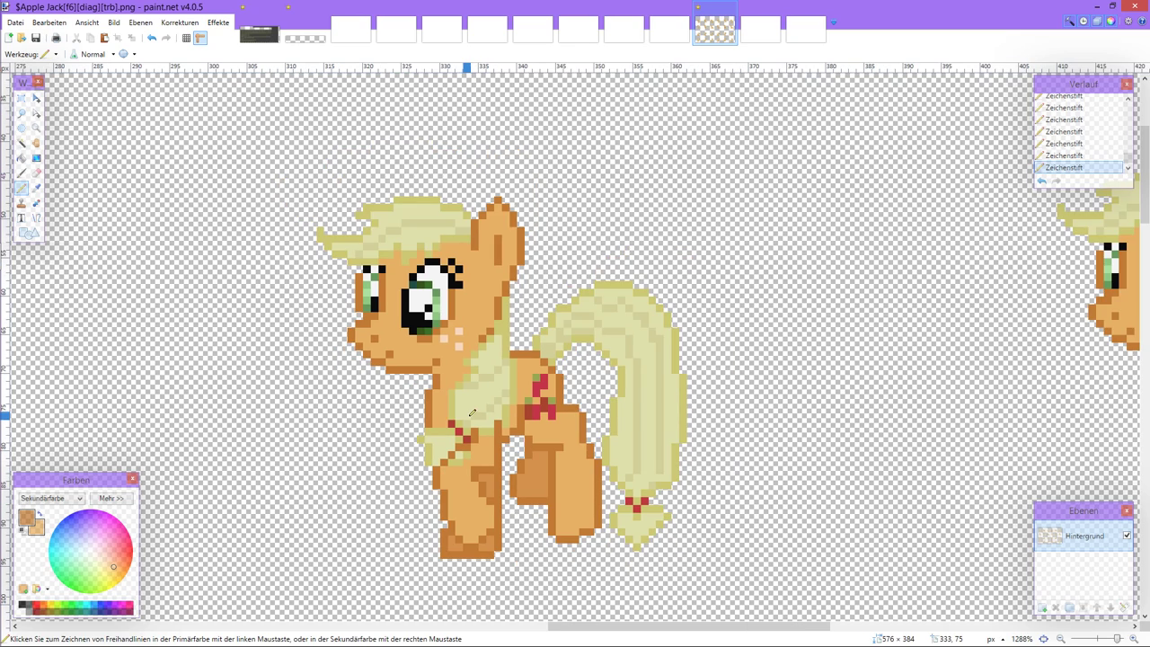
scroll(458, 434, "down", 4)
scroll(449, 337, "up", 5)
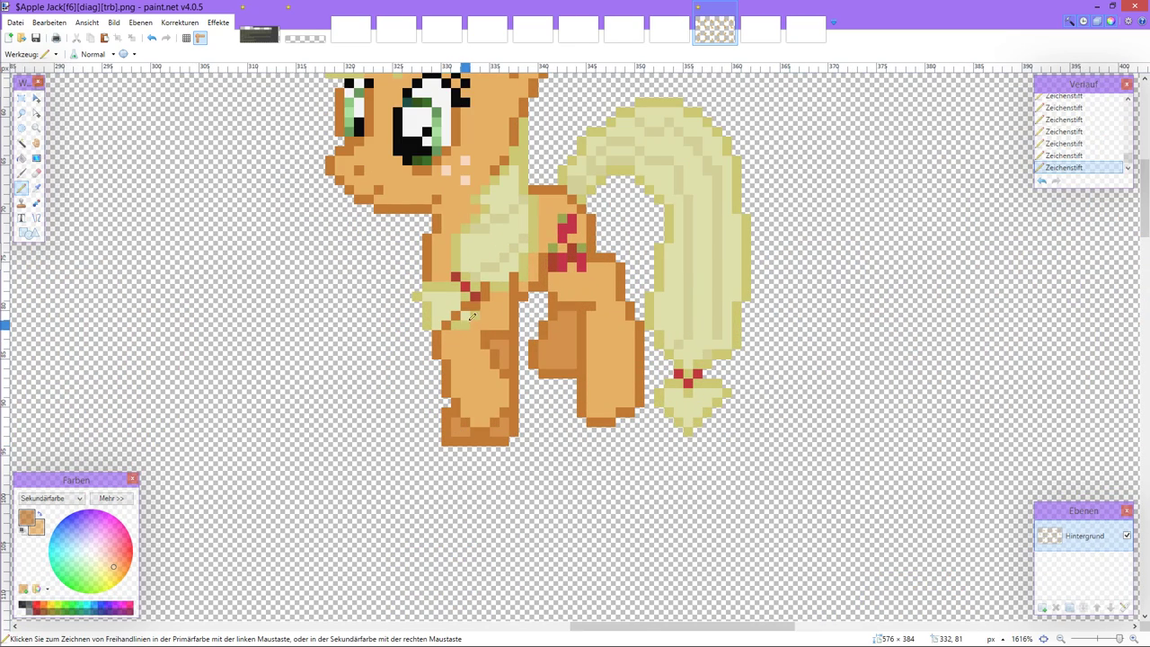
key("ctrl+z")
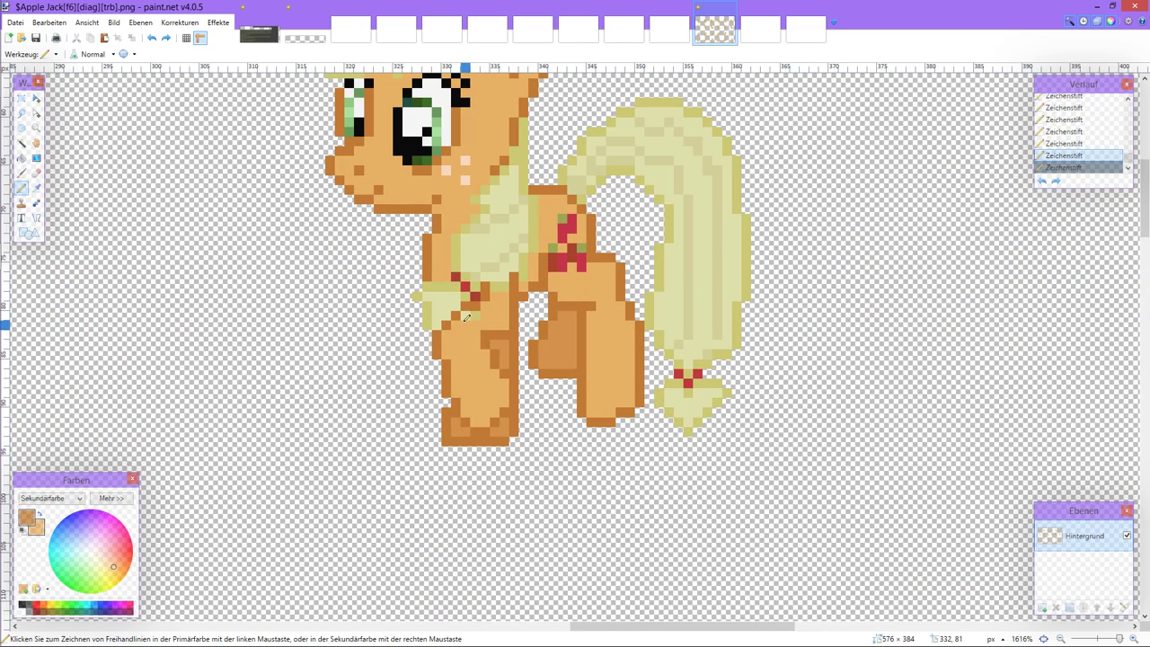
key("ctrl+y")
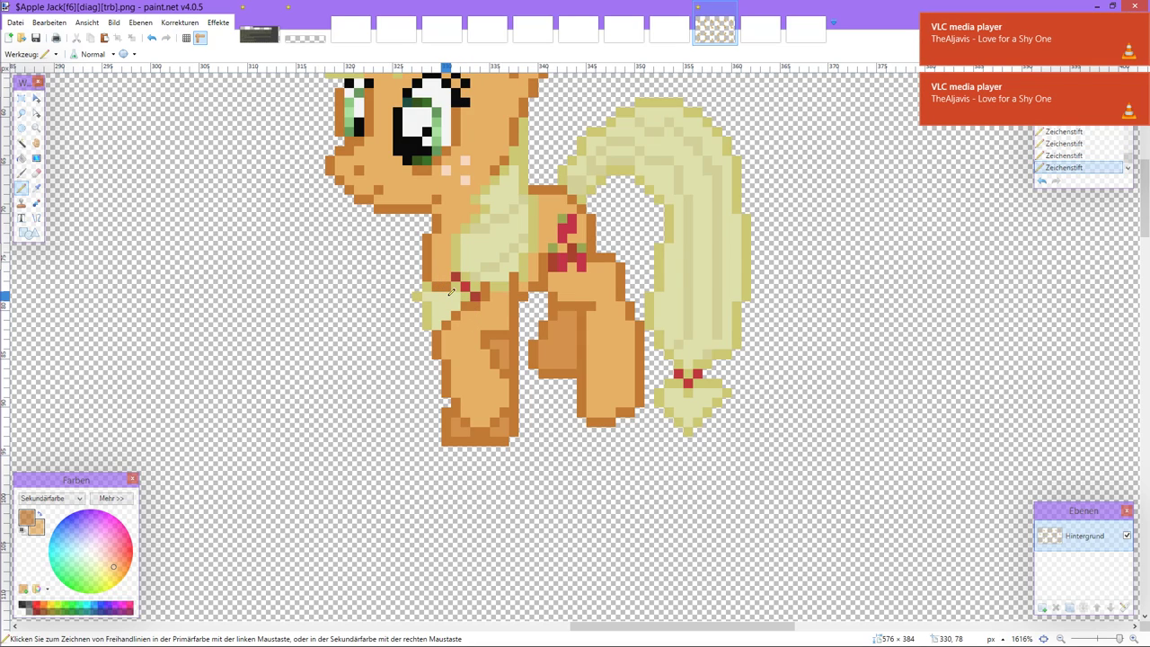
scroll(465, 295, "down", 1)
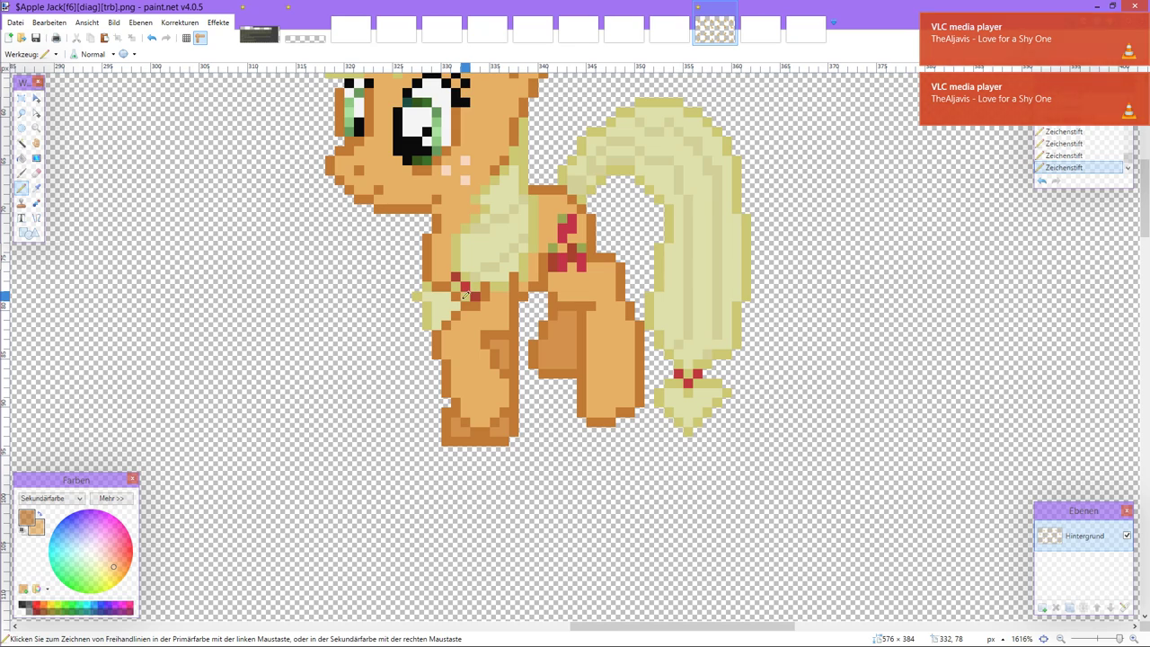
scroll(462, 289, "down", 1)
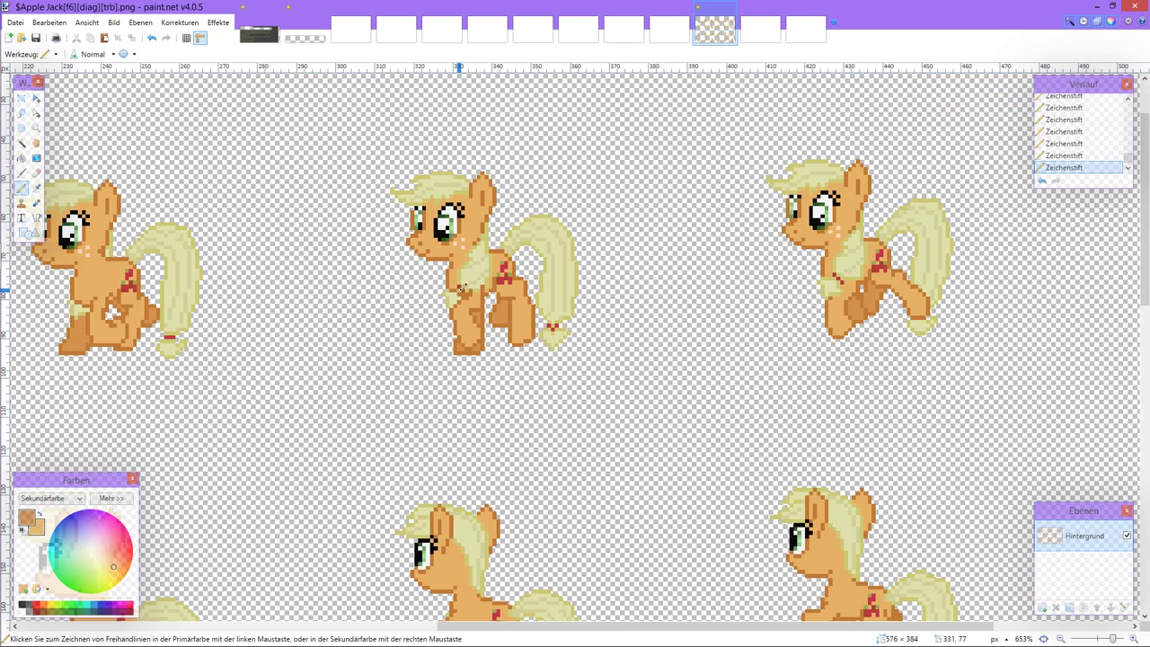
Step: Paint over the fourth top-row frame's red tie and chest mane with light body orange and continue the dark back outline at the neck
scroll(467, 286, "up", 1)
left_click_drag(473, 290, 467, 253)
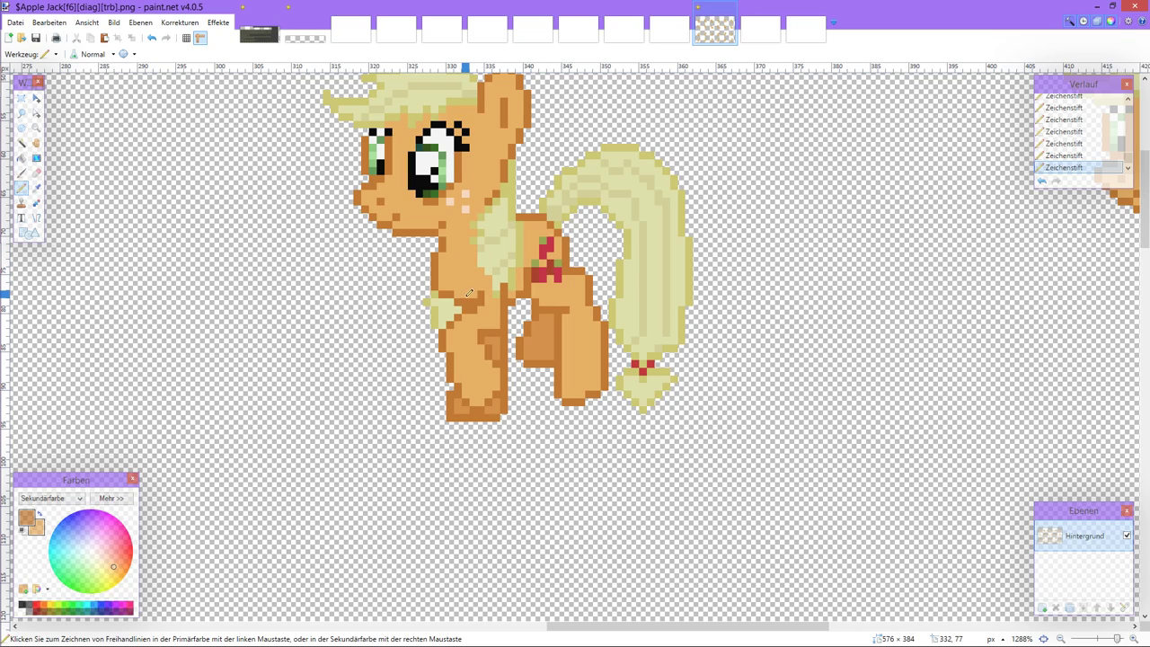
key("ctrl+z")
left_click(469, 299)
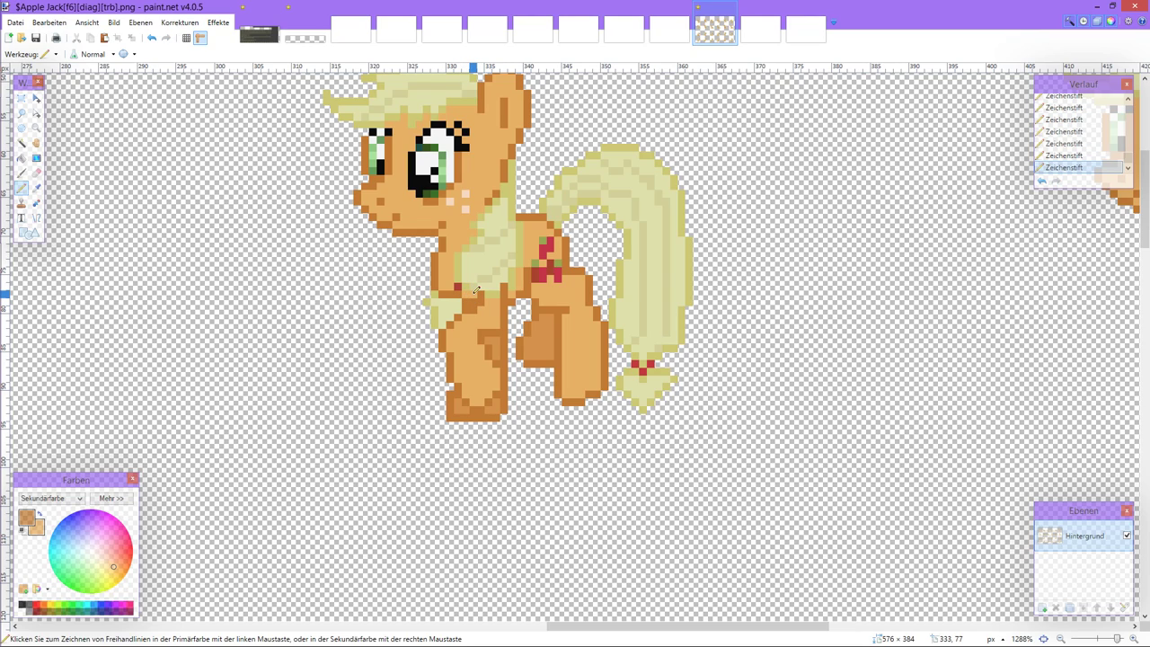
mouse_move(485, 284)
left_mouse_down()
mouse_move(497, 271)
mouse_move(471, 269)
mouse_move(481, 231)
left_mouse_up()
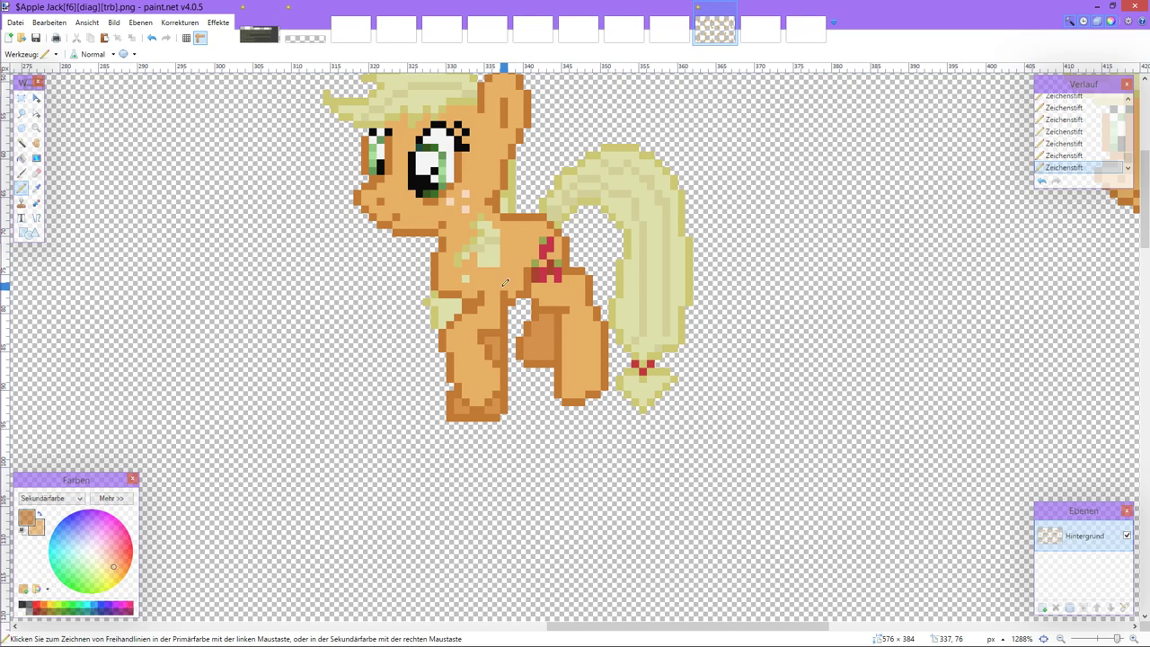
mouse_move(495, 261)
left_mouse_down()
mouse_move(478, 216)
mouse_move(501, 237)
mouse_move(469, 251)
left_mouse_up()
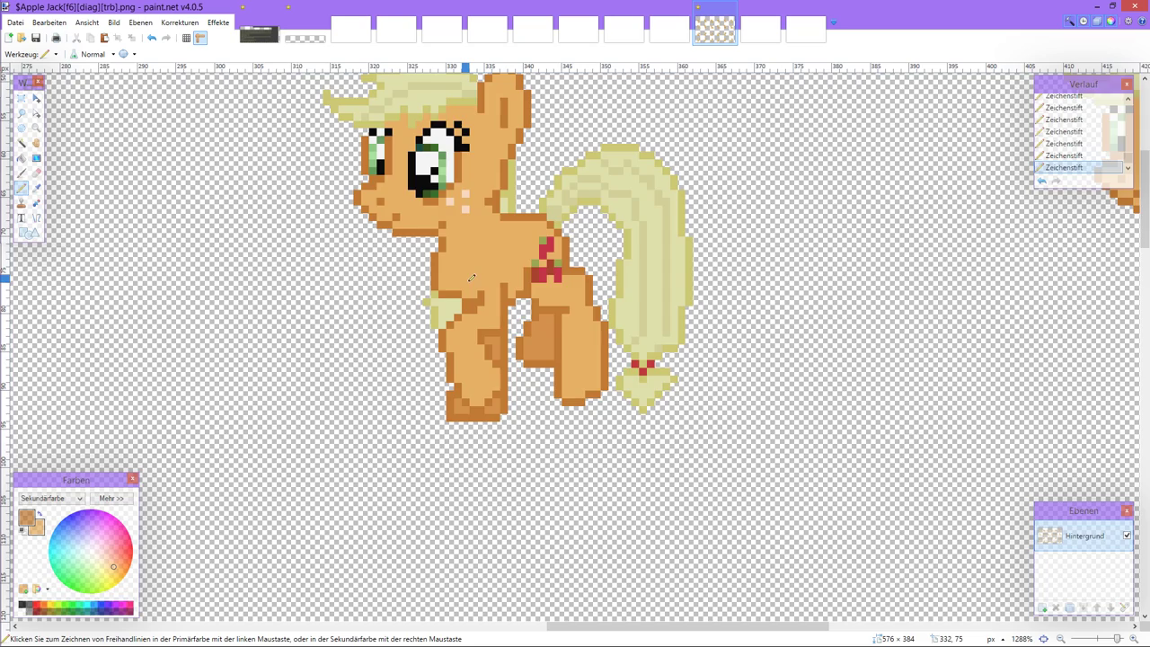
Step: Draw the dark front and rear outlines of the foreleg across the lower mane on the fifth top-row frame
scroll(473, 249, "down", 4)
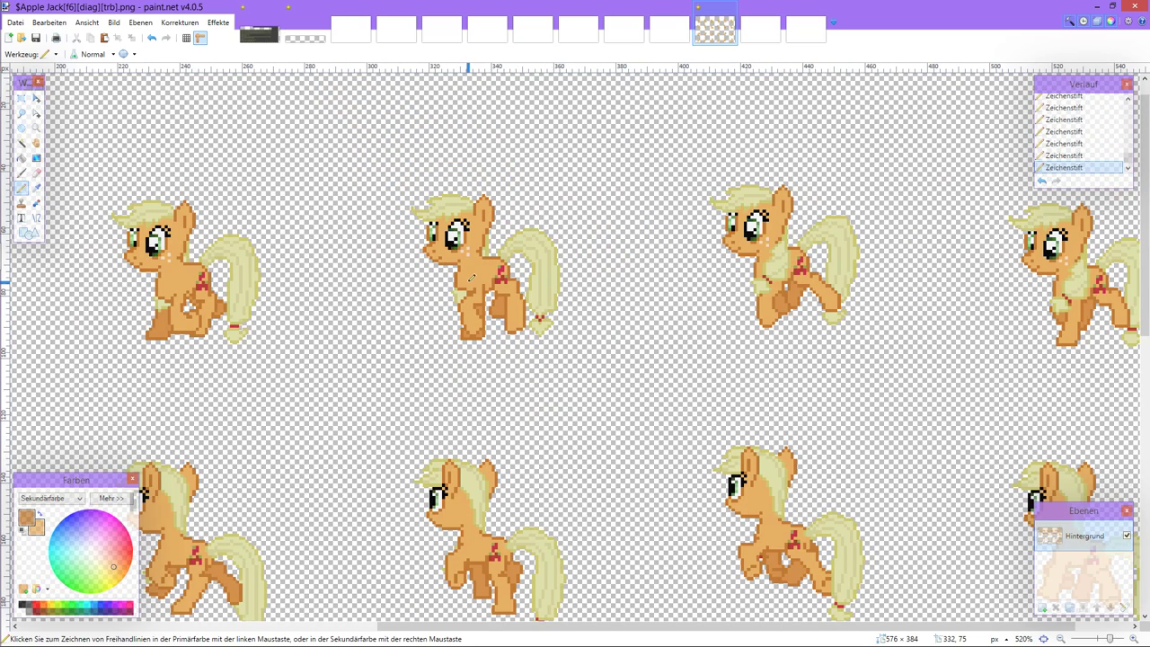
scroll(471, 277, "up", 4)
scroll(471, 278, "right", 10)
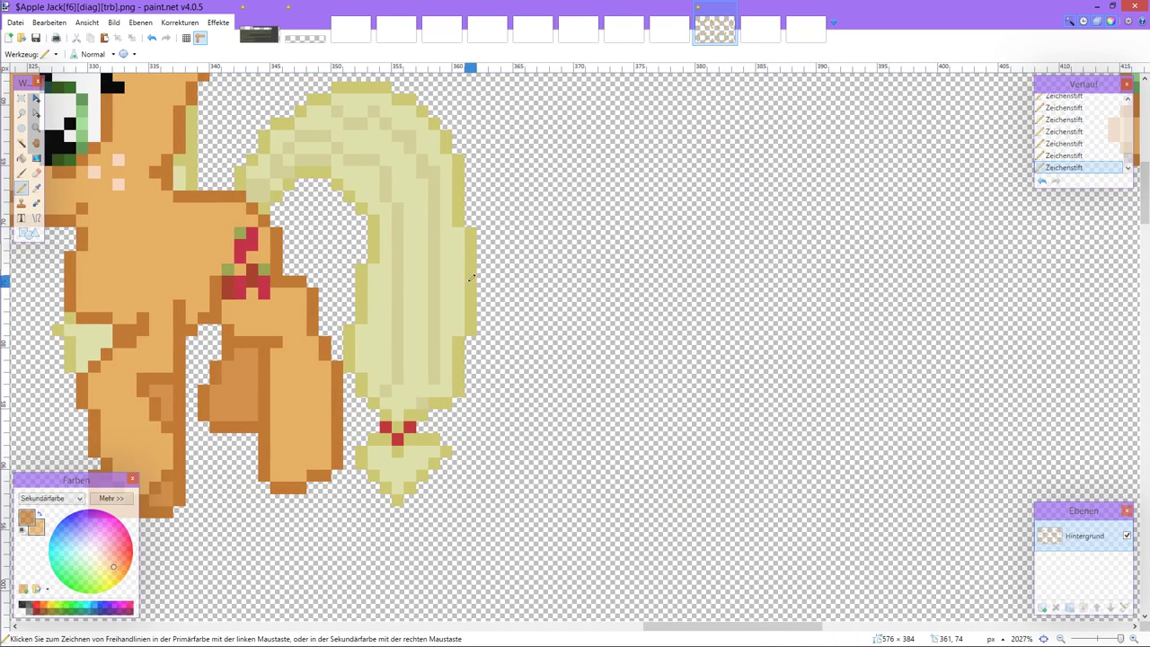
scroll(414, 280, "right", 3)
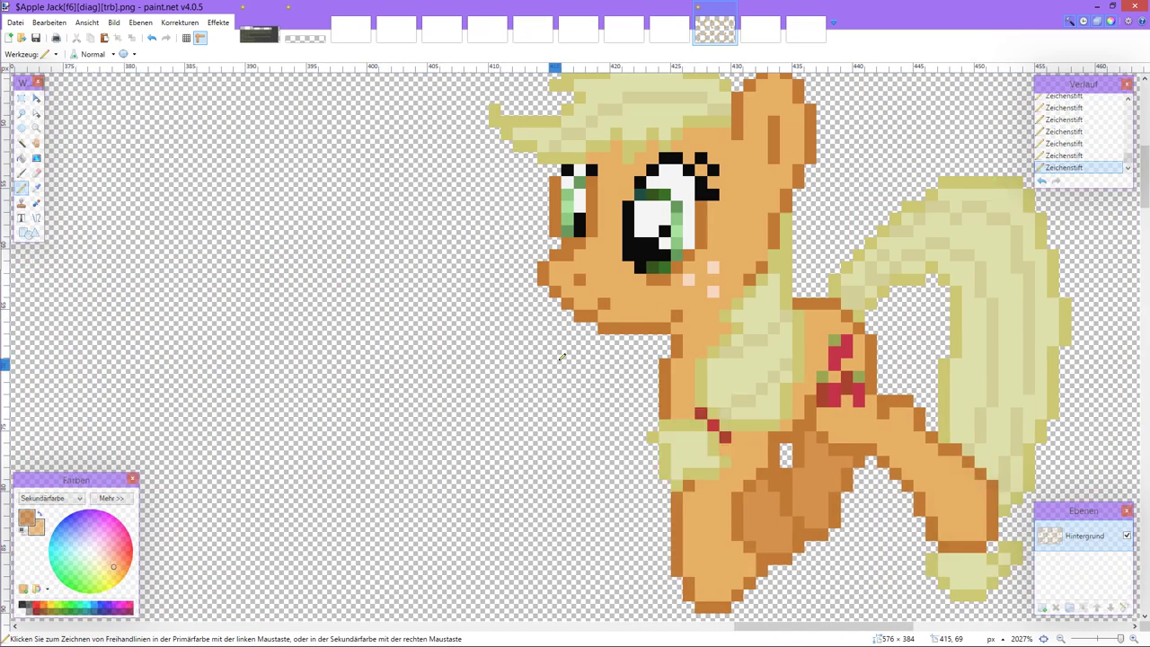
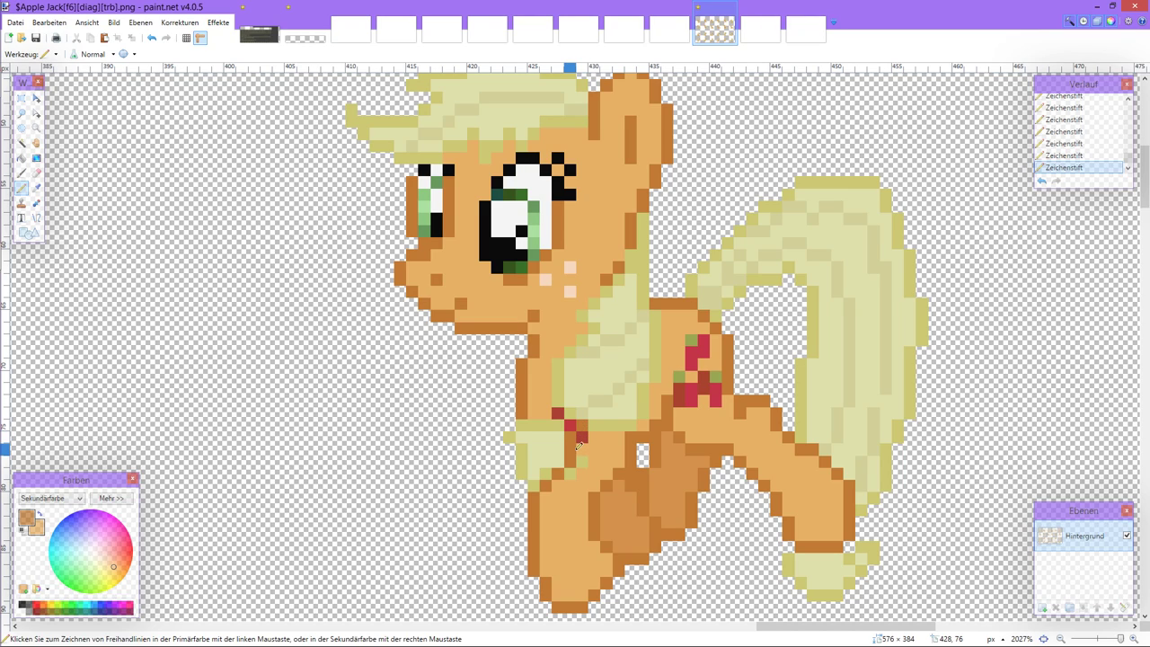
scroll(578, 447, "down", 4)
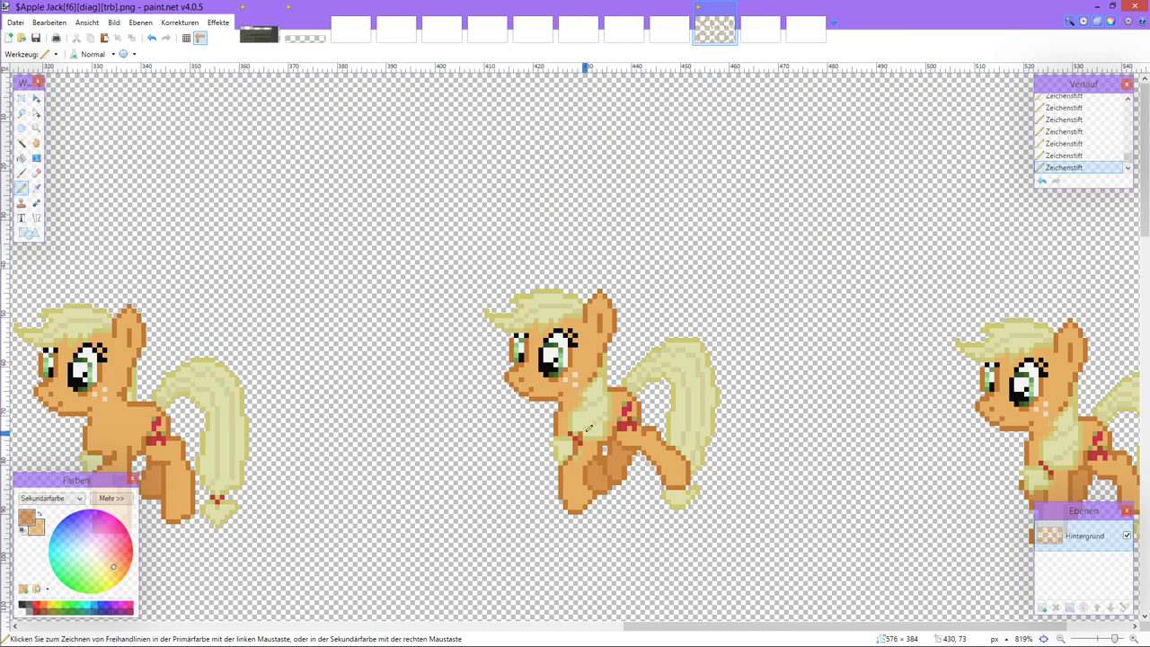
scroll(590, 427, "up", 3)
scroll(591, 428, "down", 3)
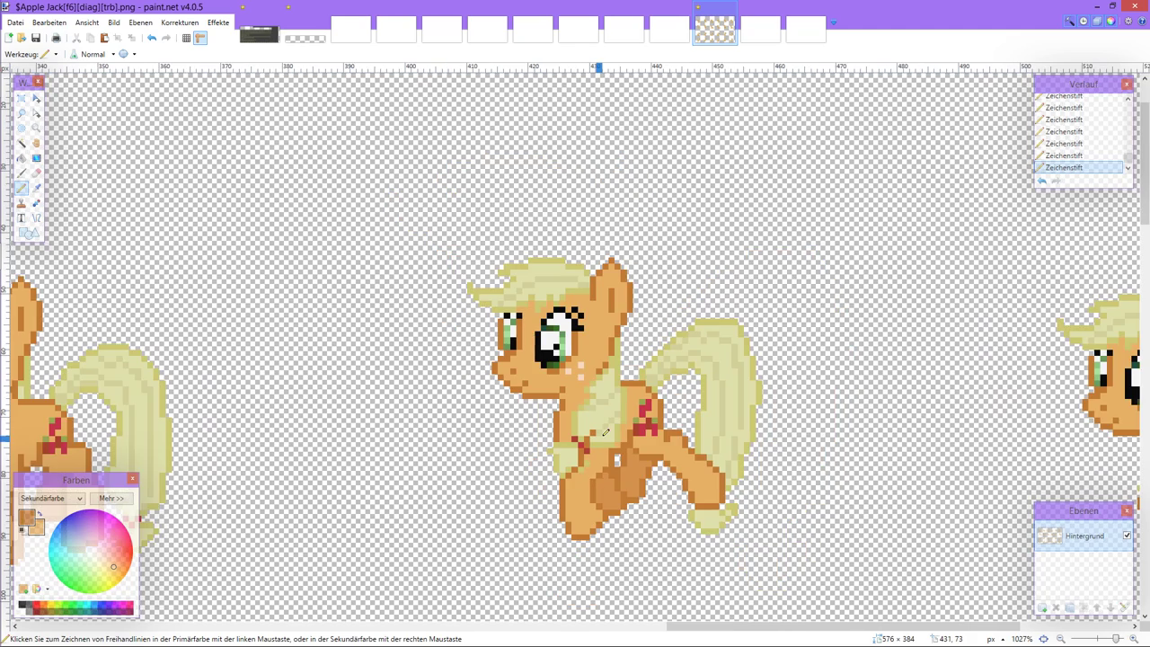
scroll(611, 438, "up", 4)
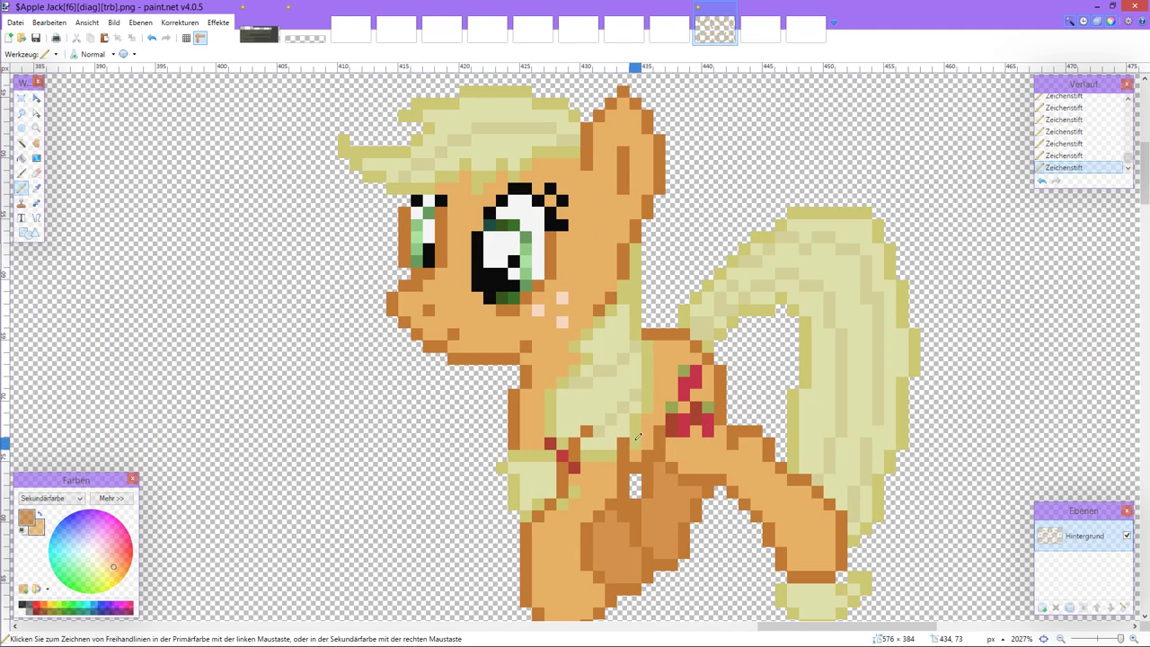
Step: Replace the stray dark pixel in the fifth top-row frame's mane with light body orange and paint out most of the red tie
left_click(585, 433)
scroll(599, 442, "down", 2)
scroll(600, 442, "up", 3)
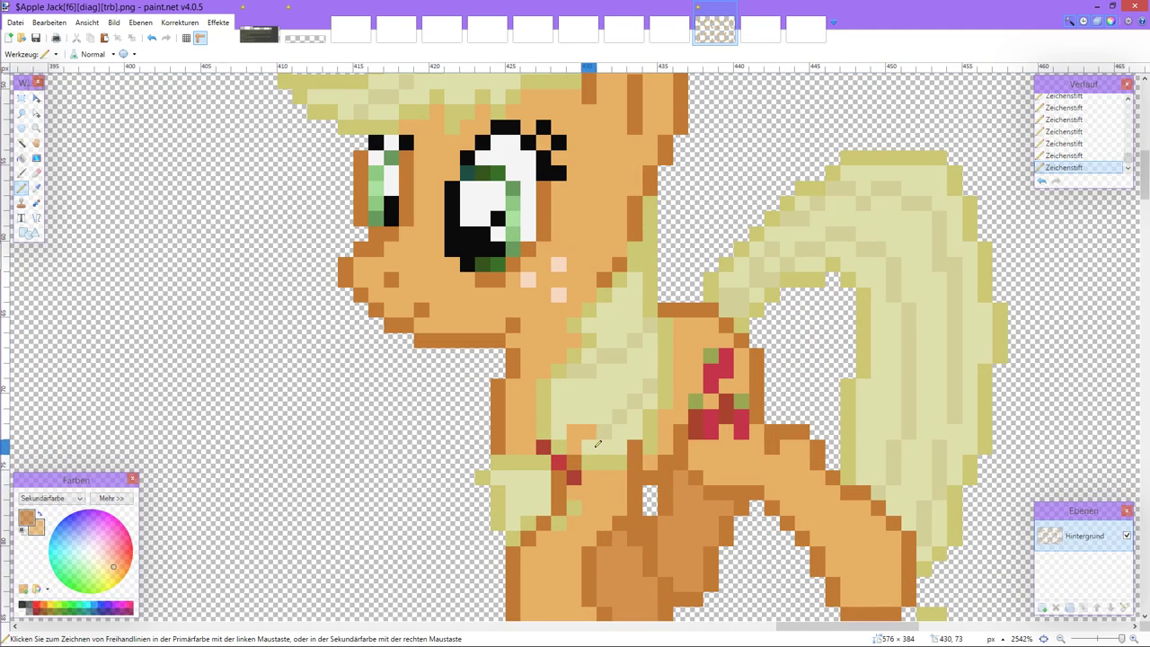
scroll(579, 508, "down", 2)
scroll(570, 468, "down", 1)
scroll(570, 469, "down", 2)
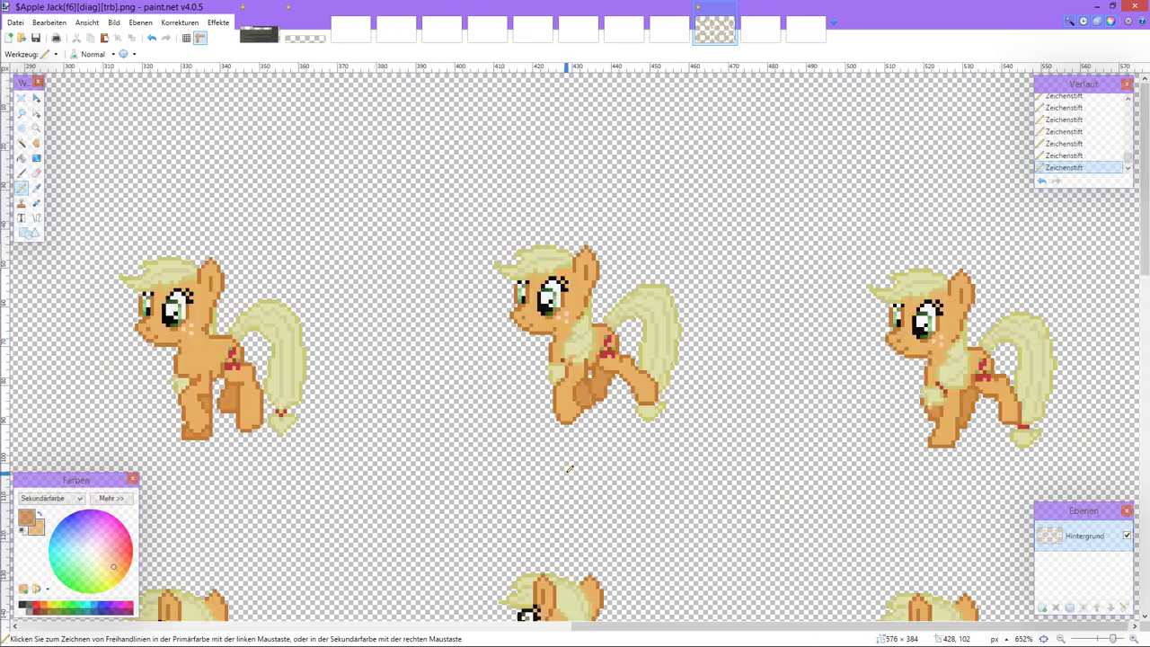
Step: Extend the dark back outline at the fifth top-row frame's neck and fill the remaining chest mane with light body orange
scroll(570, 469, "up", 2)
scroll(693, 388, "up", 1)
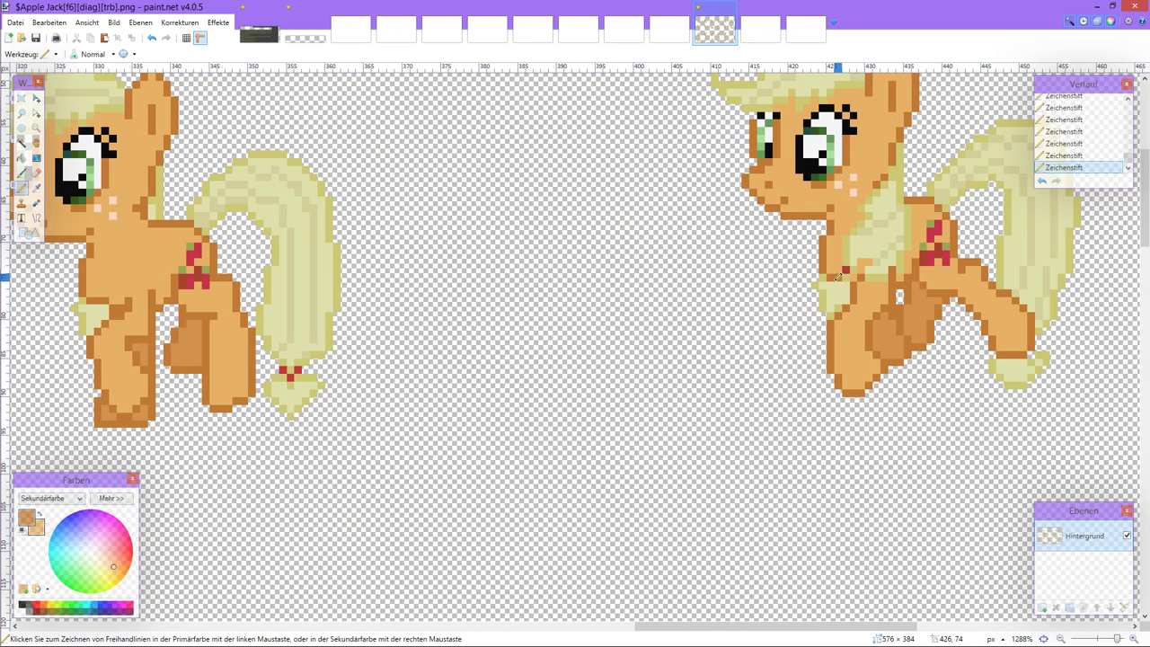
mouse_move(852, 273)
left_mouse_down()
mouse_move(861, 230)
mouse_move(845, 261)
mouse_move(886, 183)
left_mouse_up()
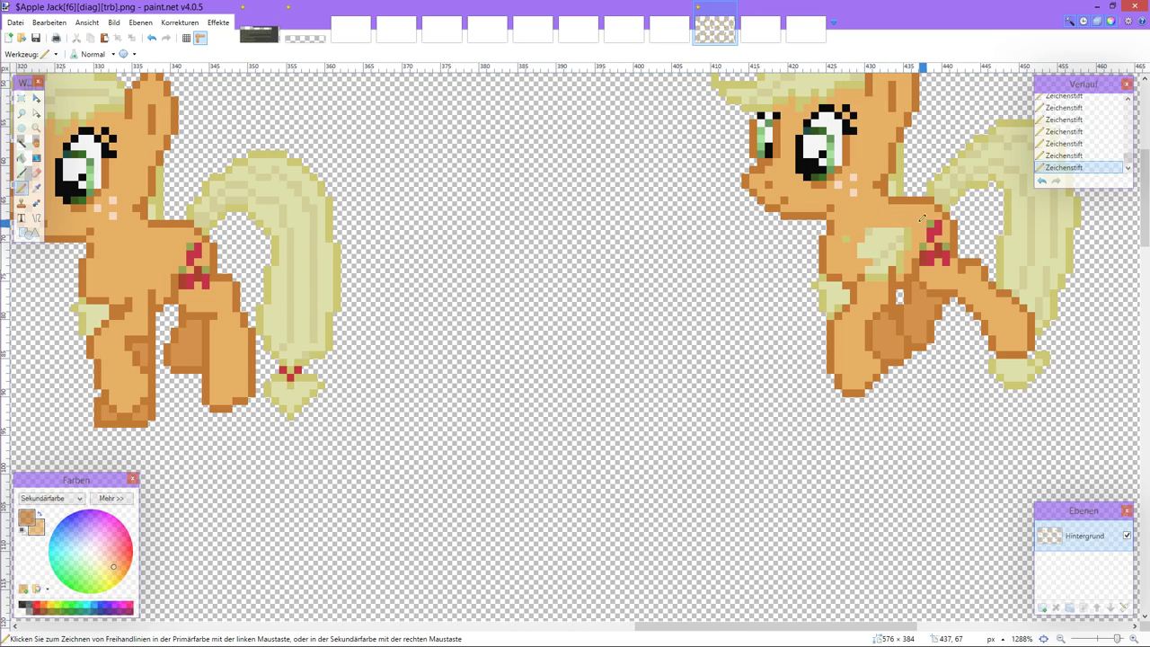
mouse_move(910, 231)
left_mouse_down()
mouse_move(866, 239)
mouse_move(914, 242)
mouse_move(875, 245)
mouse_move(901, 250)
mouse_move(890, 258)
mouse_move(863, 255)
mouse_move(891, 271)
left_mouse_up()
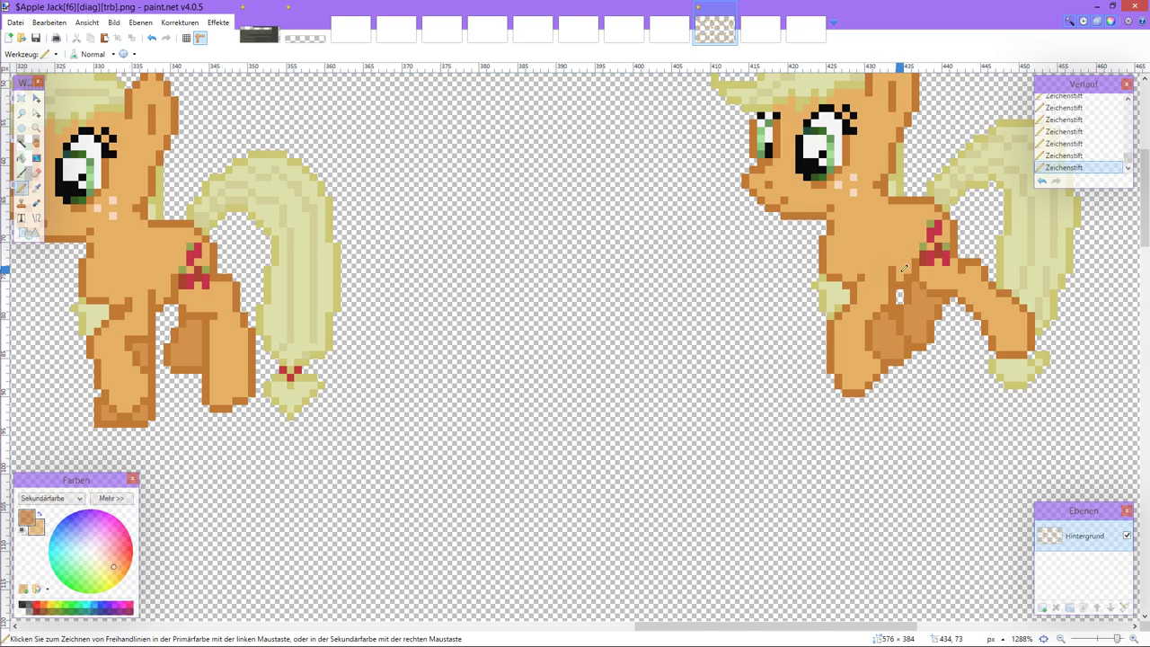
Step: Compare the repainted top-row frames with one another and examine the remaining frame on the sprite sheet
scroll(904, 268, "down", 2)
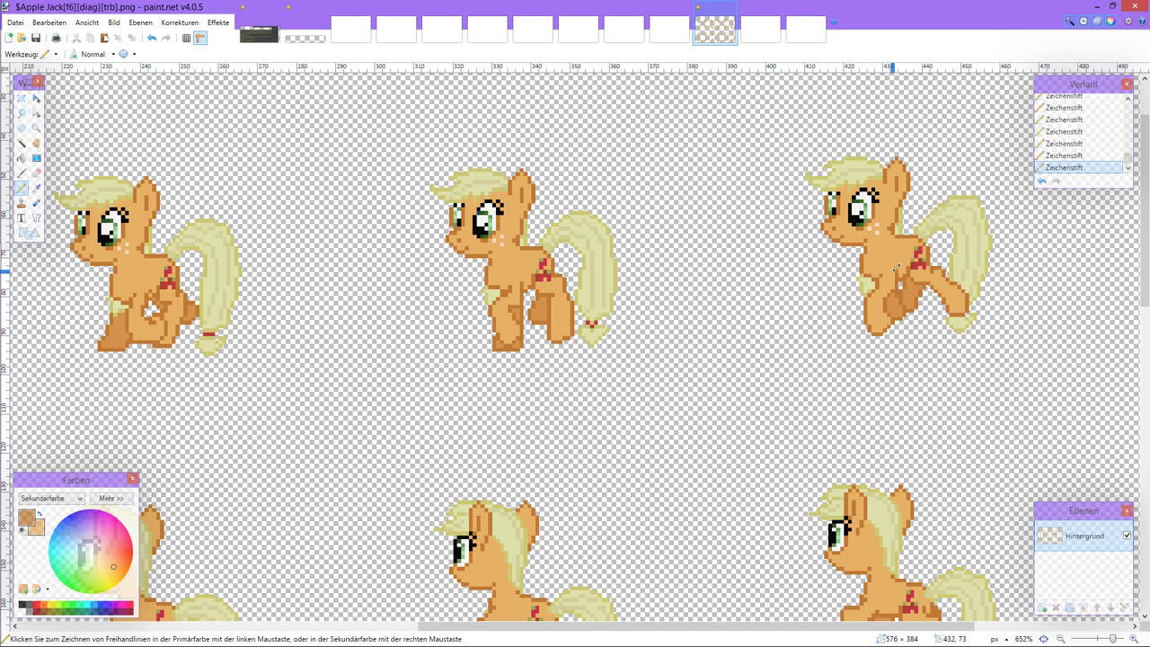
scroll(895, 268, "up", 1)
scroll(900, 267, "down", 2)
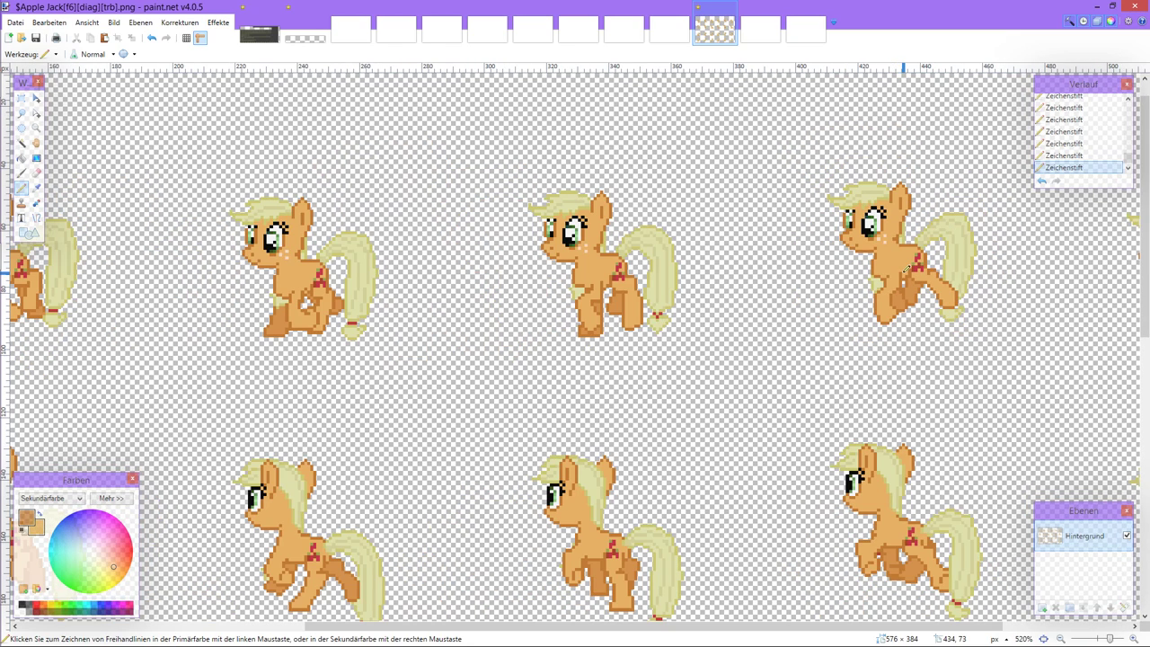
scroll(906, 268, "right", 3)
scroll(907, 268, "left", 2)
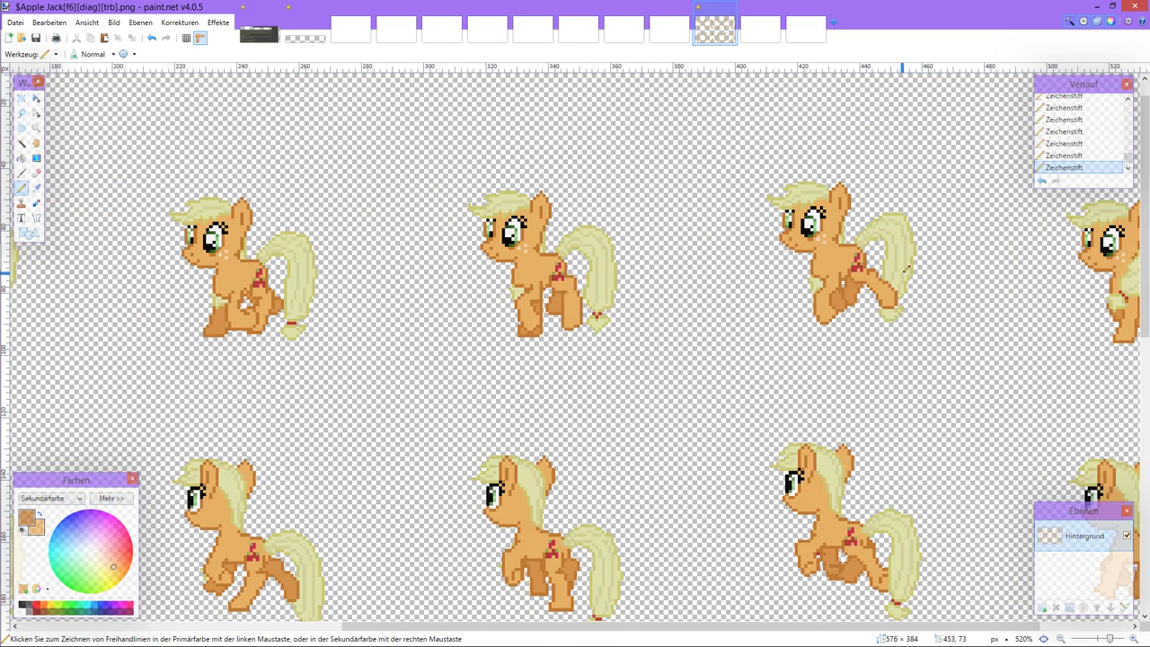
scroll(906, 268, "up", 1)
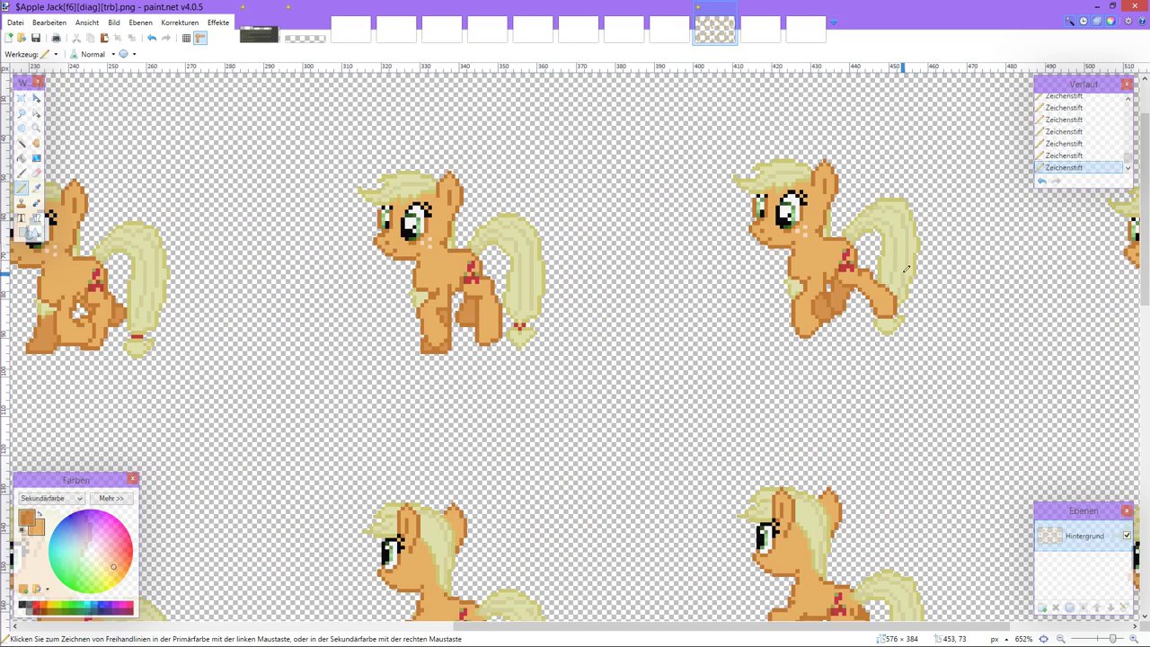
scroll(907, 268, "down", 1)
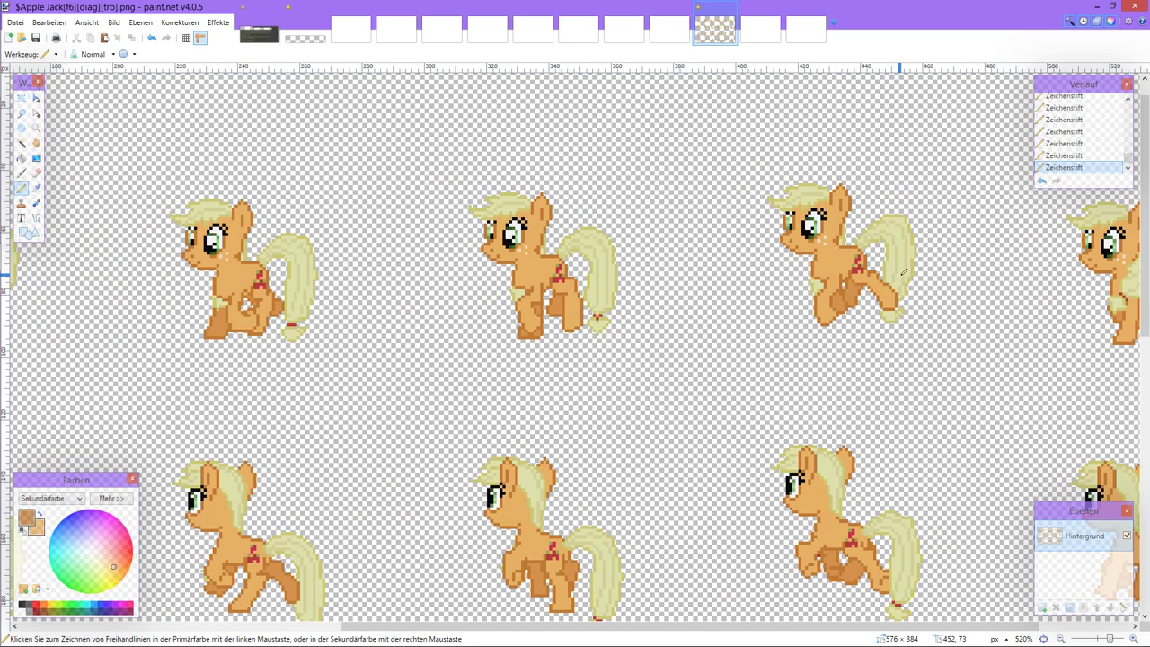
scroll(904, 272, "down", 1)
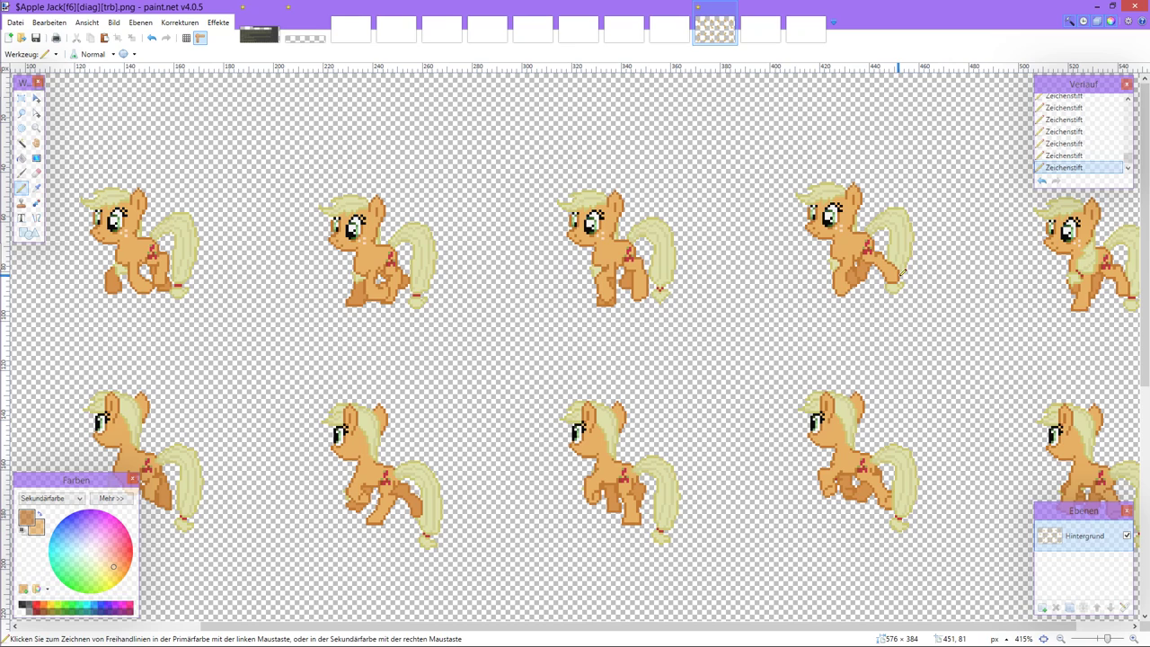
scroll(903, 272, "left", 2)
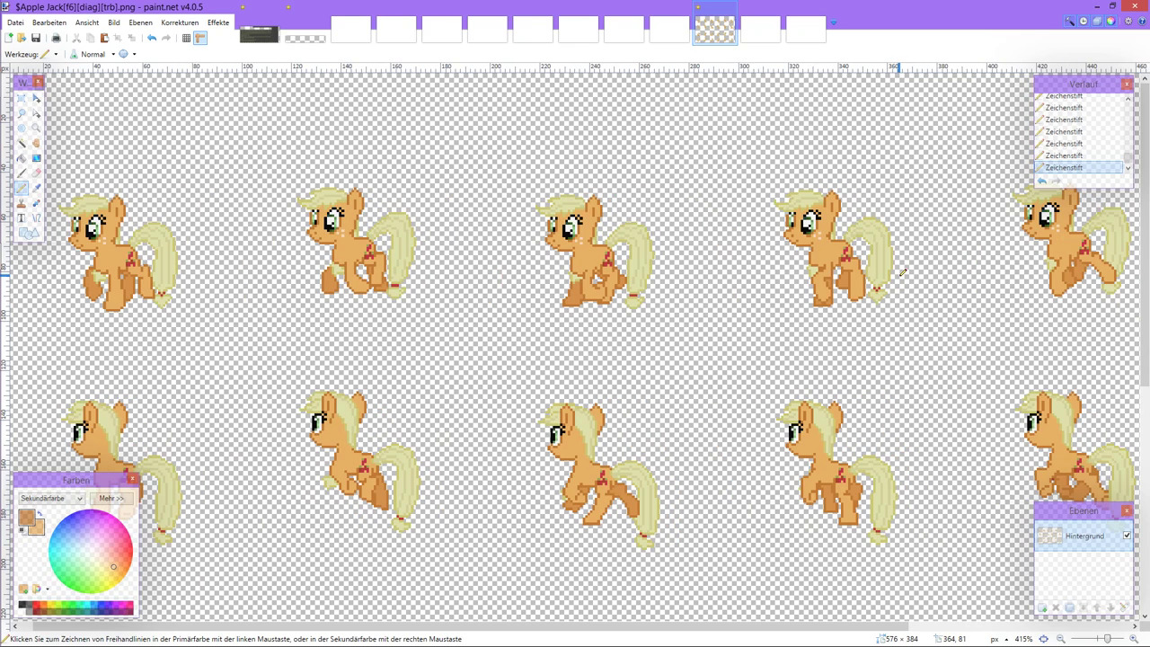
scroll(903, 272, "right", 3)
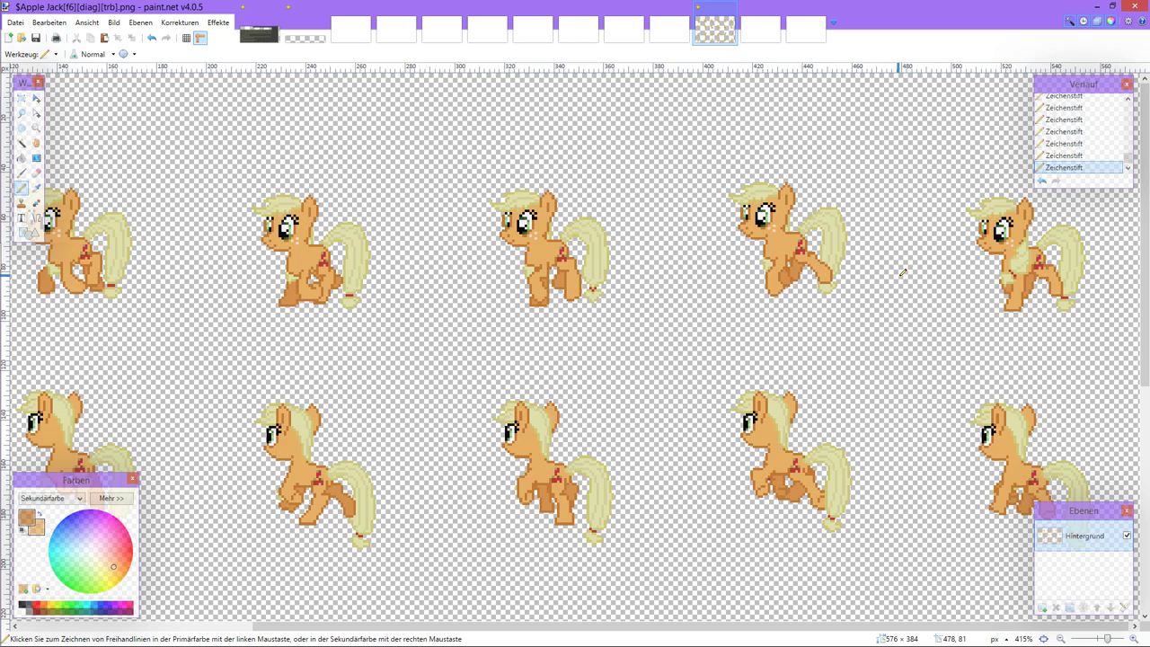
Step: Draw the dark back outline across the sixth top-row frame's neck mane and paint the upper chest mane light body orange
scroll(903, 271, "up", 4)
scroll(807, 284, "left", 2)
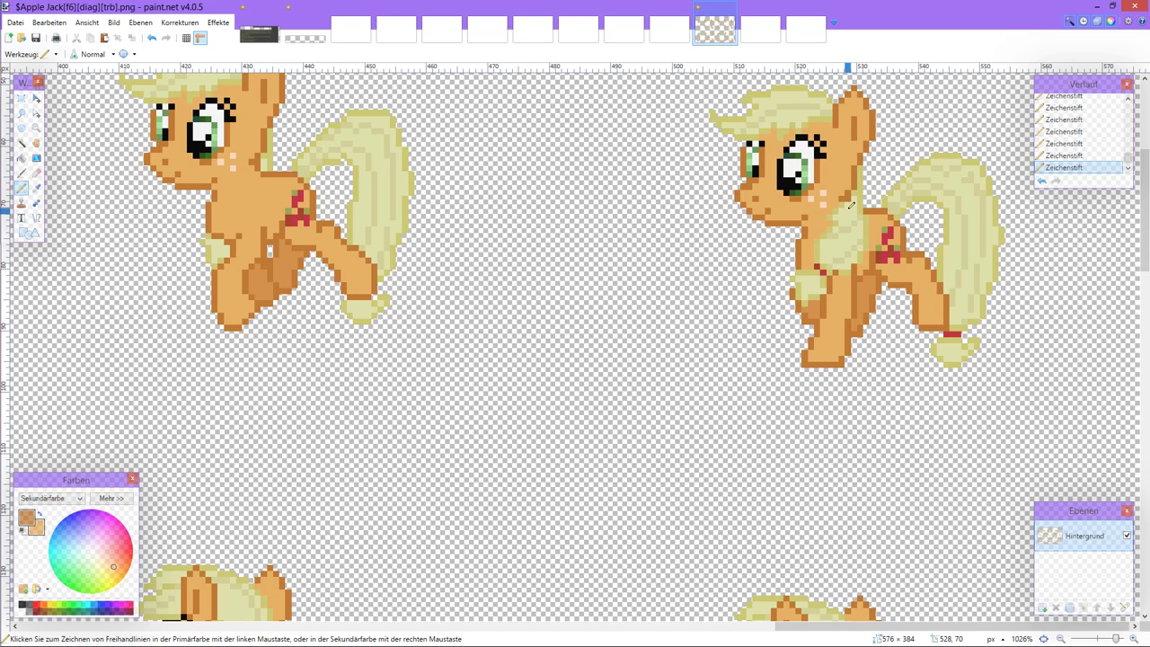
key("ctrl+z")
left_click_drag(850, 210, 849, 211)
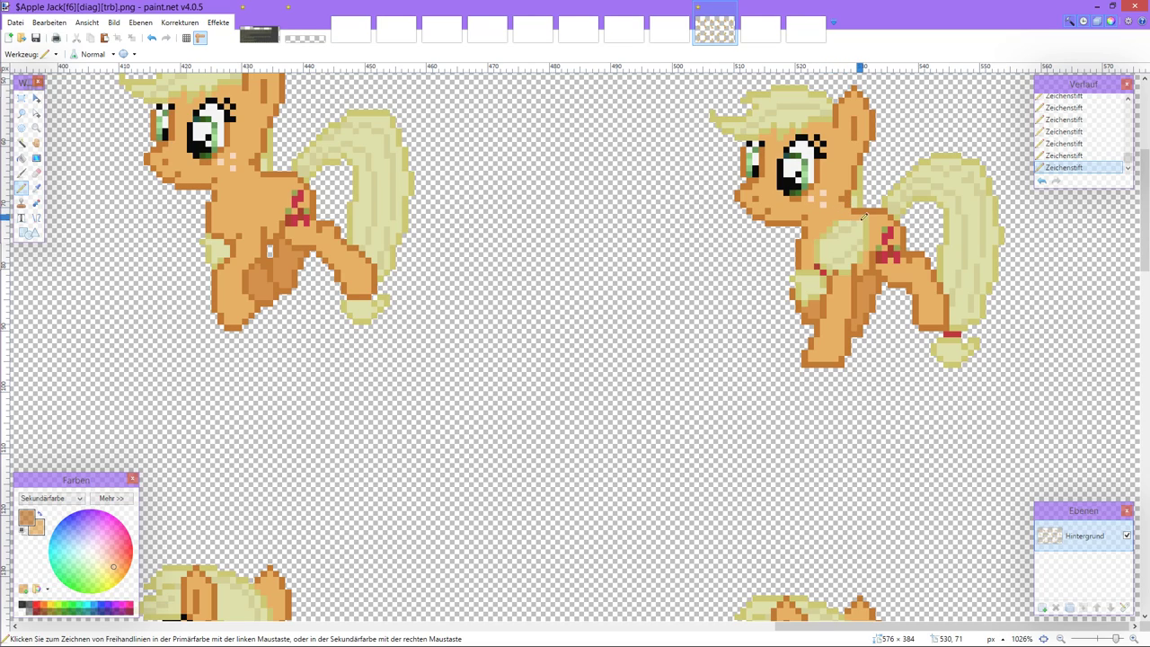
mouse_move(867, 223)
left_mouse_down()
mouse_move(818, 235)
mouse_move(867, 236)
left_mouse_up()
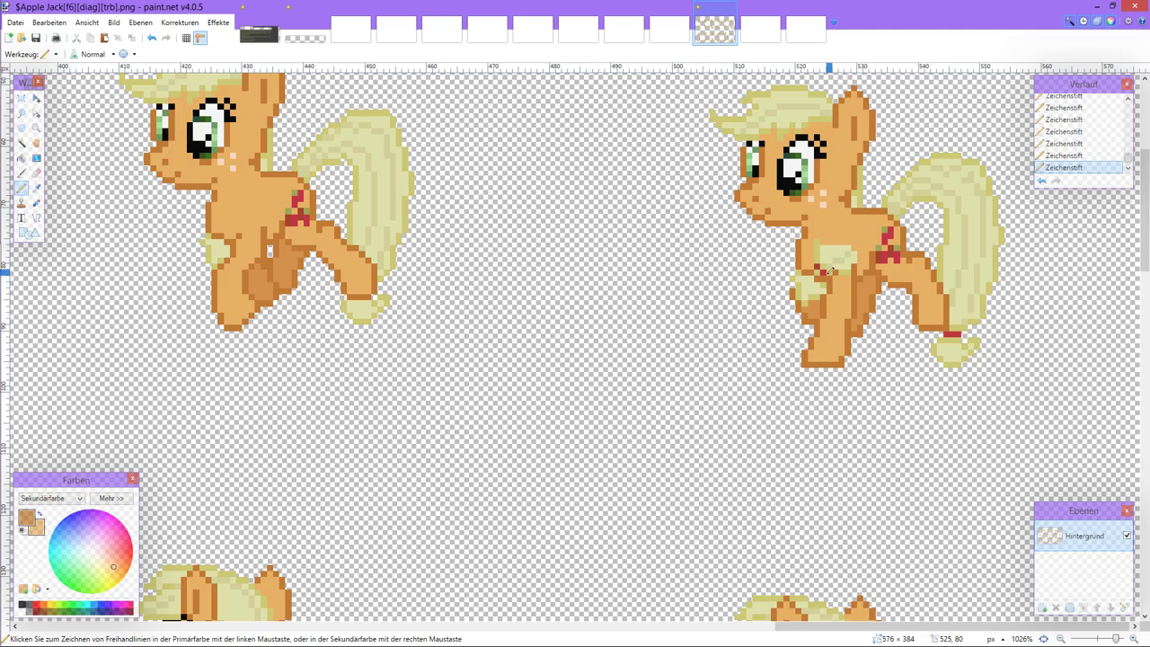
Step: Paint out the red tie and the remaining mane on the sixth top-row frame's chest with light body orange
key("ctrl+z")
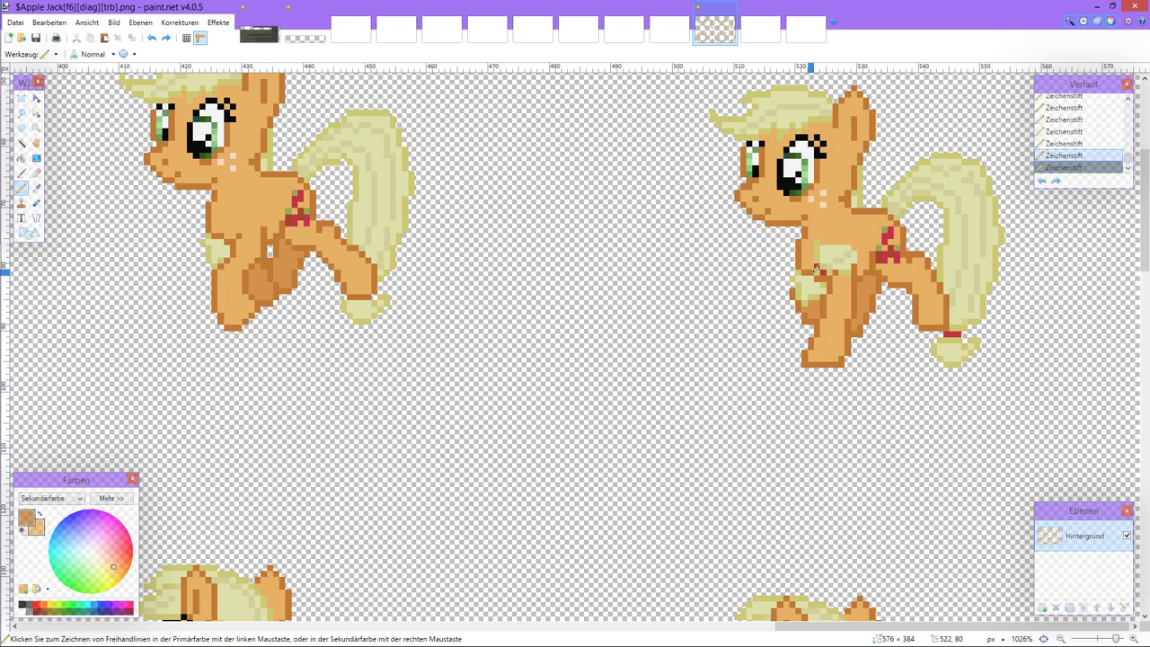
left_click(822, 269)
scroll(820, 268, "up", 3)
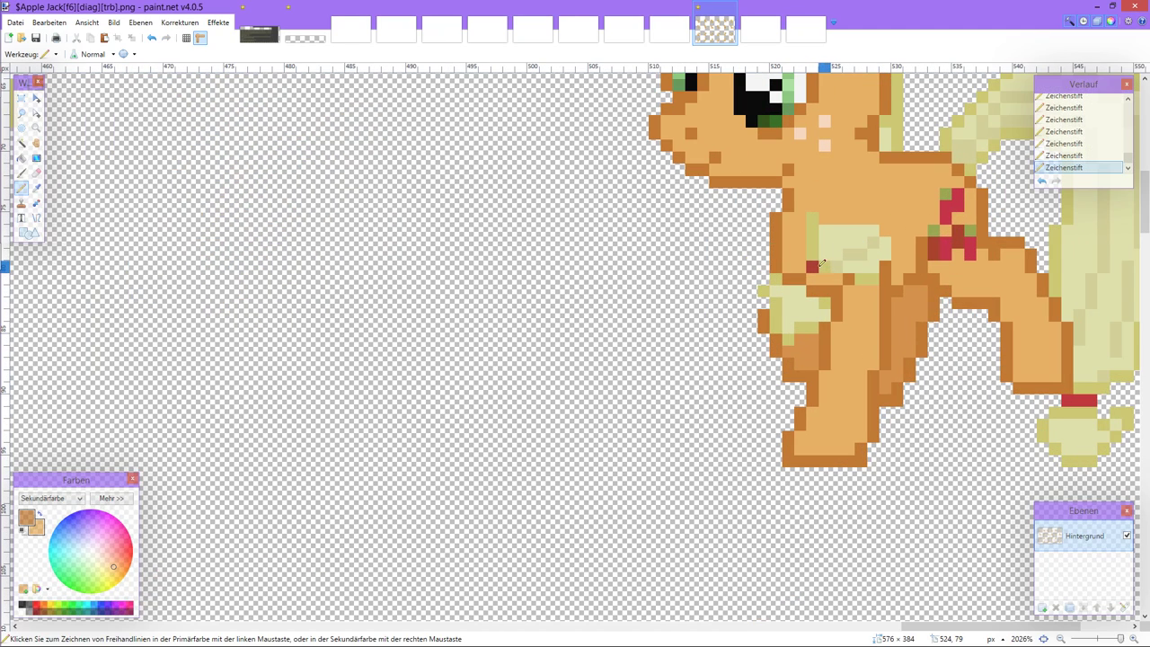
mouse_move(819, 220)
left_mouse_down()
mouse_move(879, 228)
mouse_move(835, 233)
mouse_move(886, 243)
mouse_move(829, 247)
mouse_move(889, 244)
mouse_move(867, 255)
mouse_move(850, 240)
mouse_move(867, 276)
mouse_move(869, 262)
mouse_move(831, 261)
left_mouse_up()
scroll(831, 262, "down", 4)
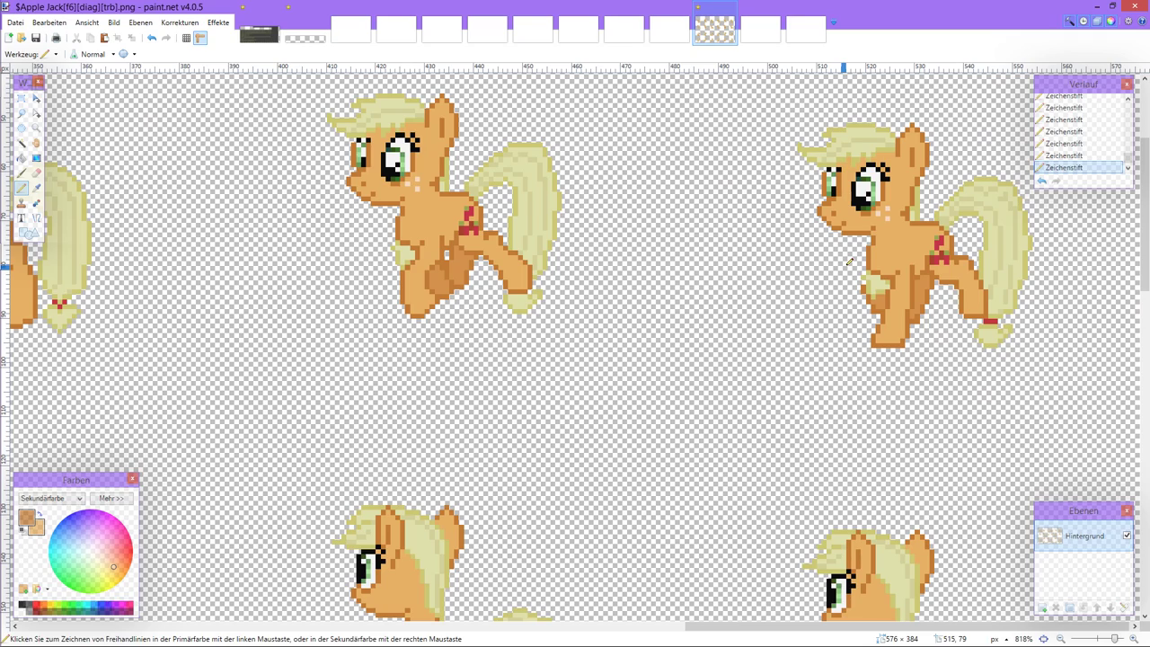
Step: Examine the small mane tufts left at the chest across the top-row frames
scroll(854, 262, "down", 3)
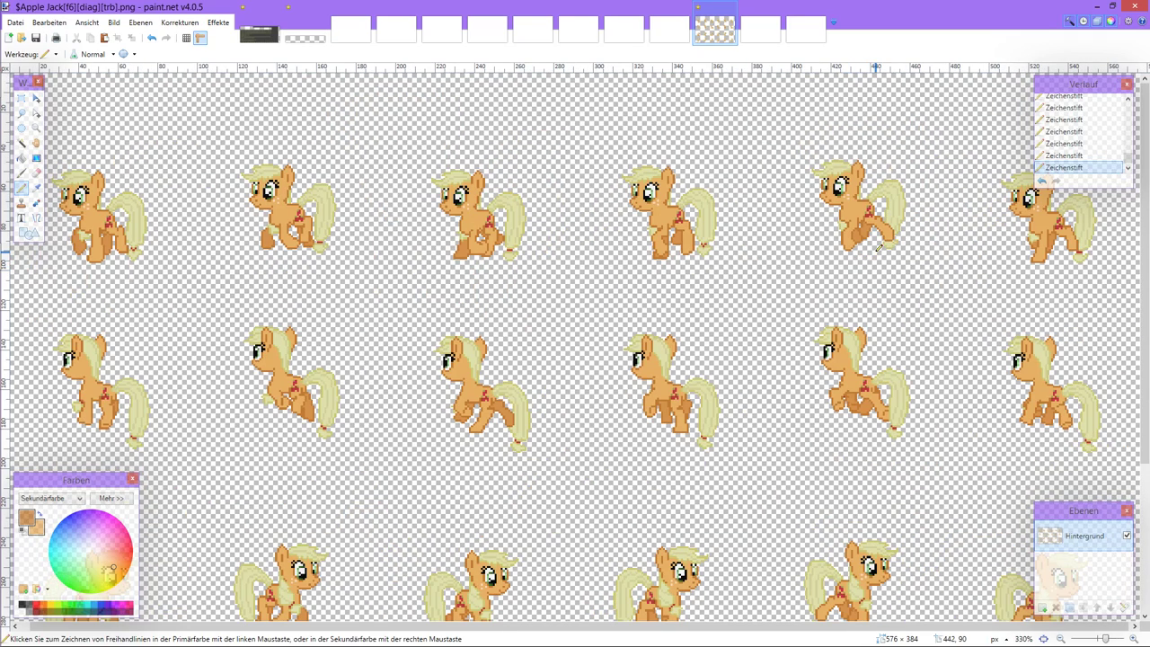
scroll(879, 248, "left", 1)
scroll(575, 256, "up", 3)
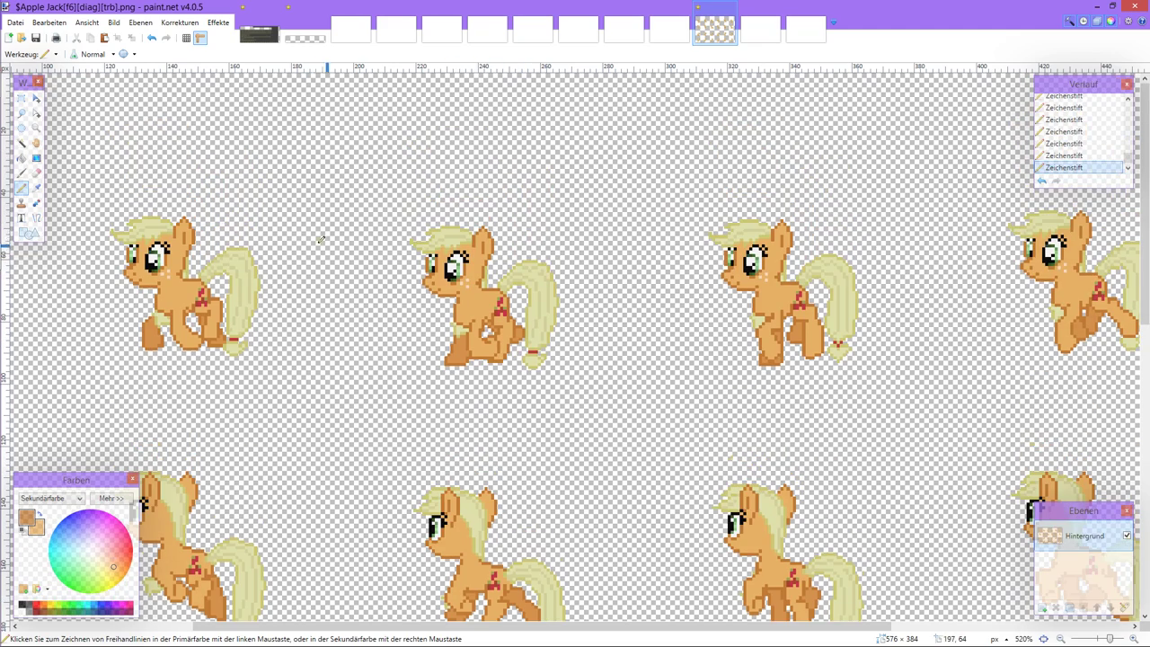
left_click(36, 187)
scroll(267, 320, "up", 2)
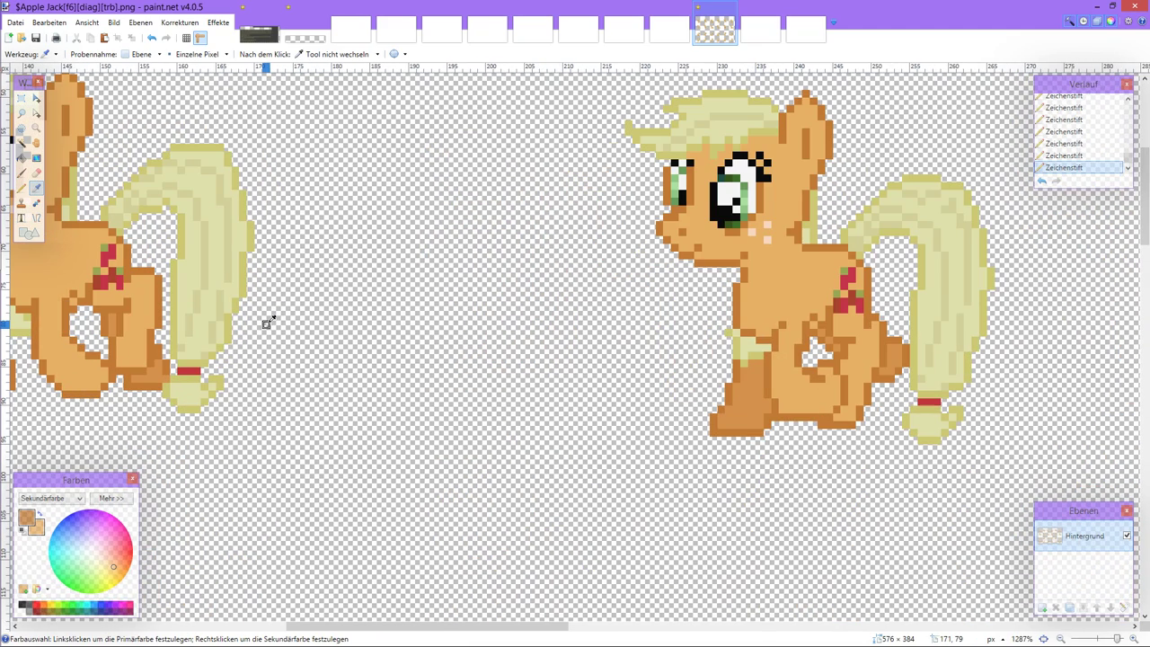
scroll(333, 316, "up", 3)
scroll(353, 309, "right", 3)
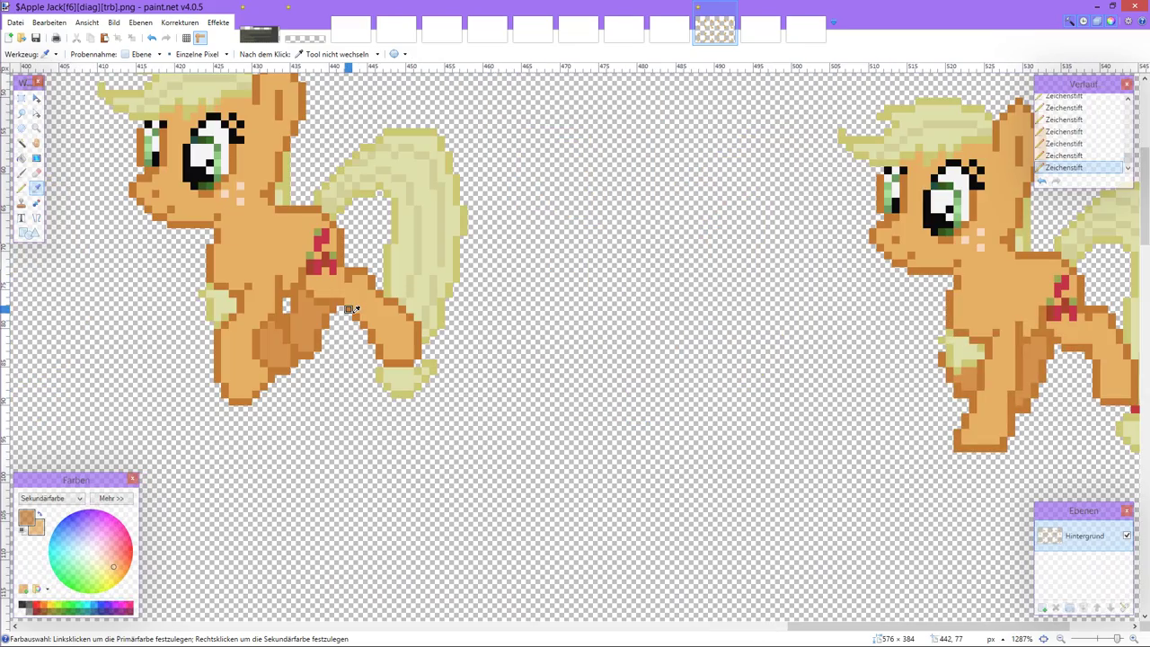
scroll(351, 309, "right", 2)
scroll(351, 310, "left", 20)
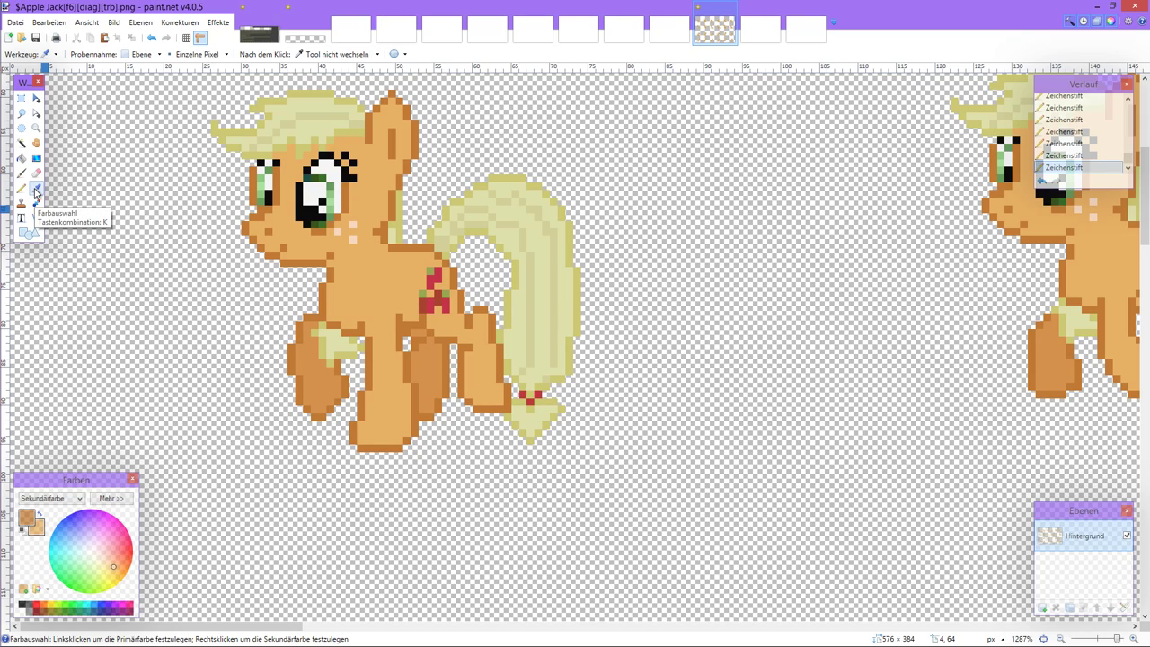
Step: Sample the shaded leg orange as secondary colour and paint over the chest tuft behind the first top-row frame's raised foreleg
left_click(22, 188)
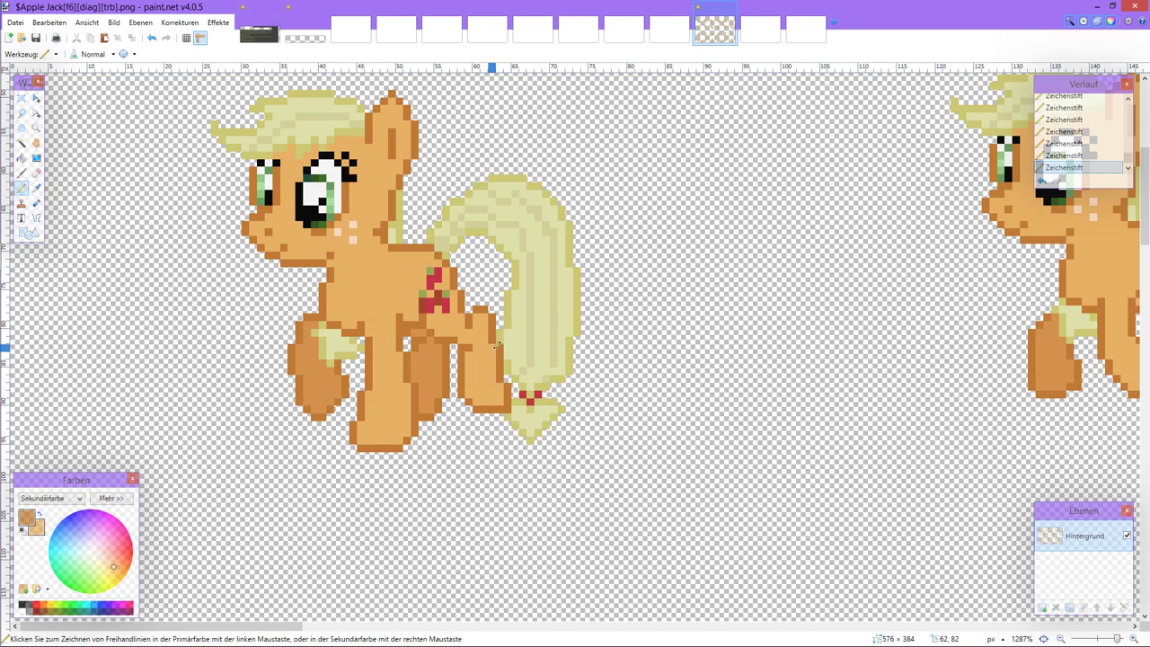
left_click(36, 187)
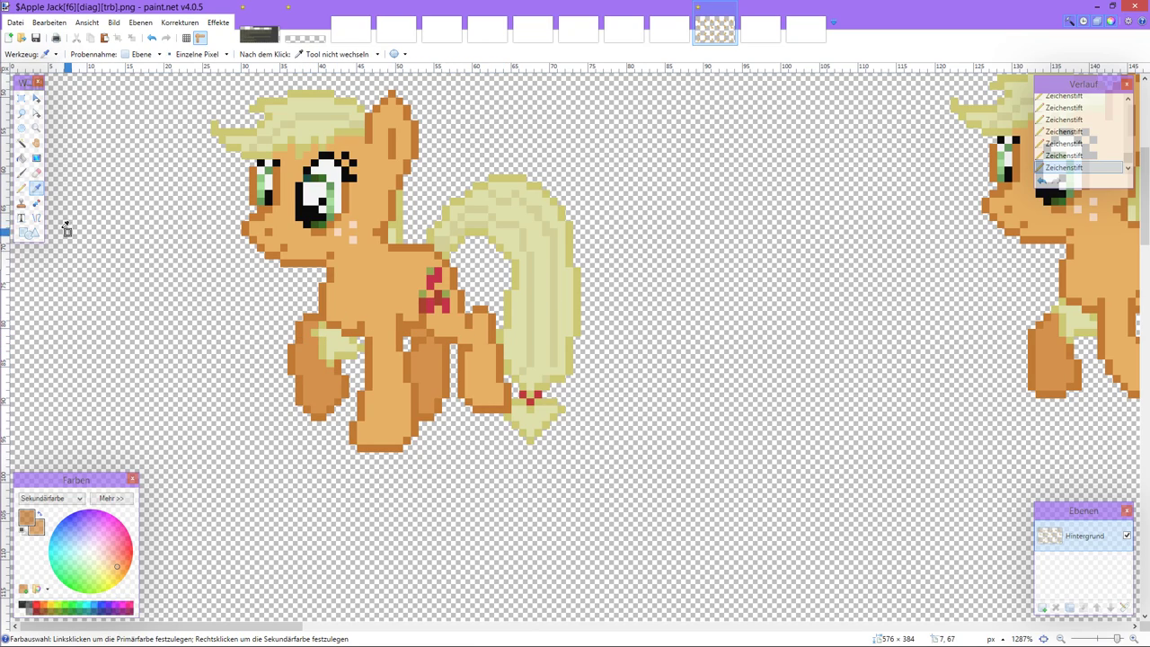
left_click(22, 188)
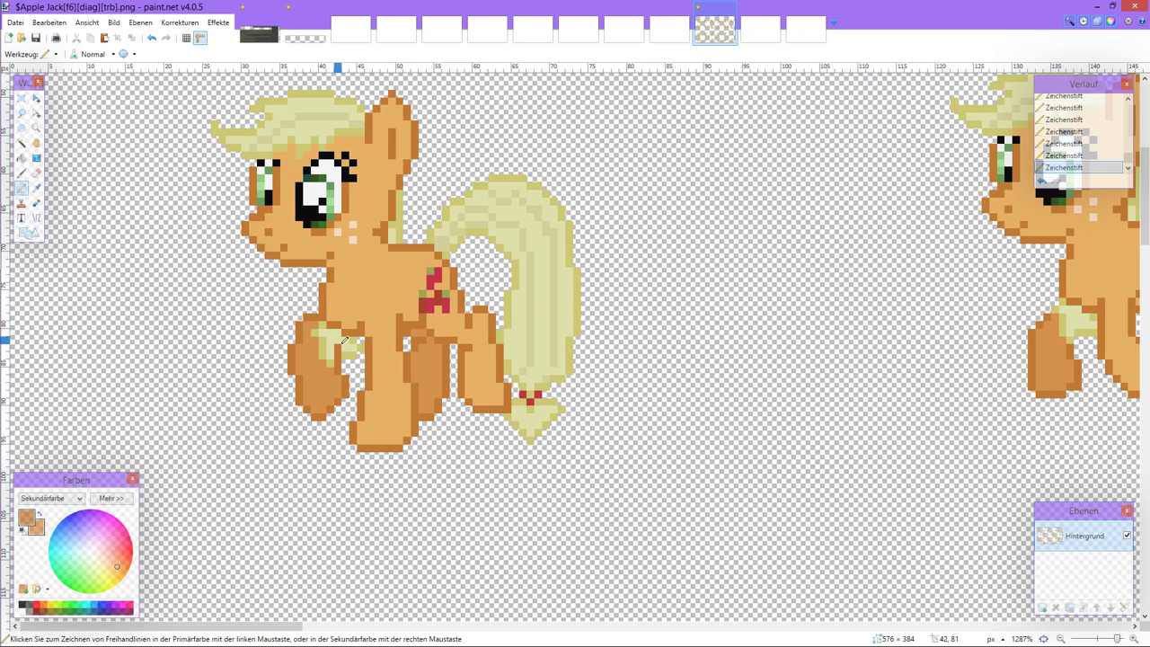
mouse_move(344, 329)
left_mouse_down()
mouse_move(320, 329)
mouse_move(333, 332)
left_mouse_up()
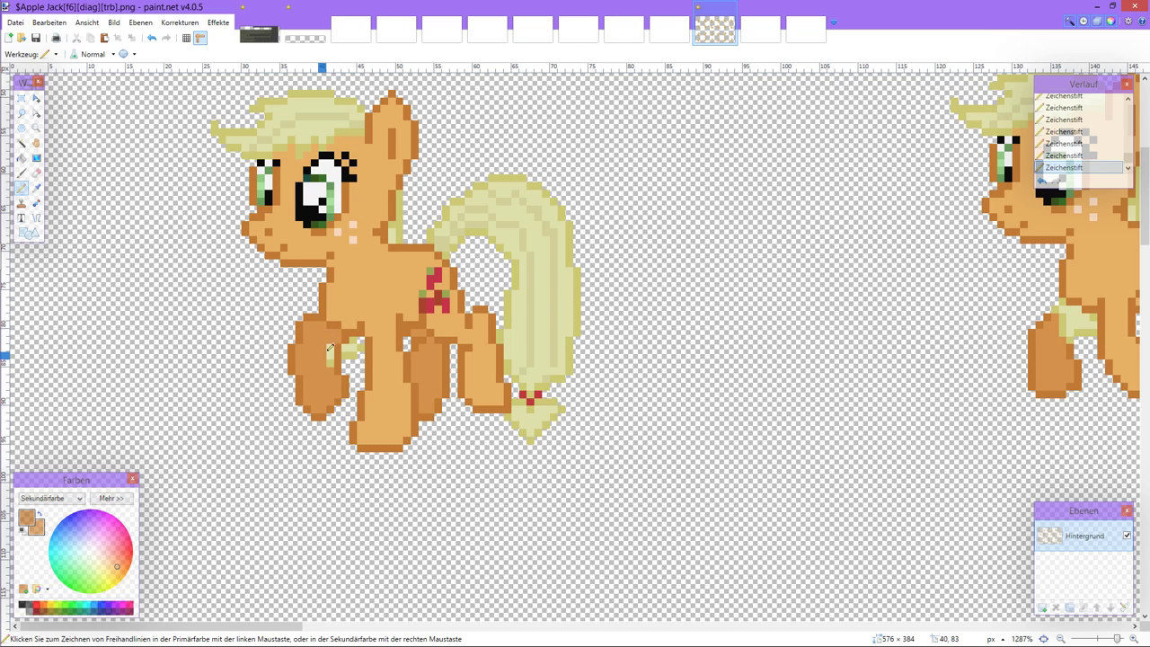
scroll(330, 342, "down", 4)
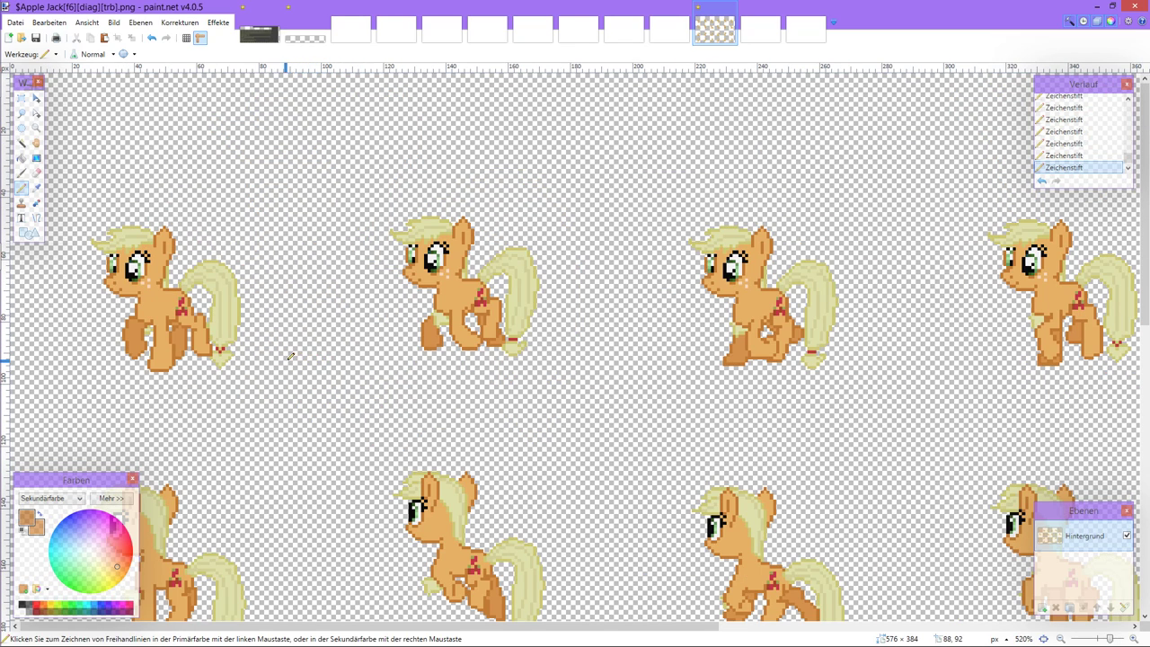
scroll(86, 306, "up", 4)
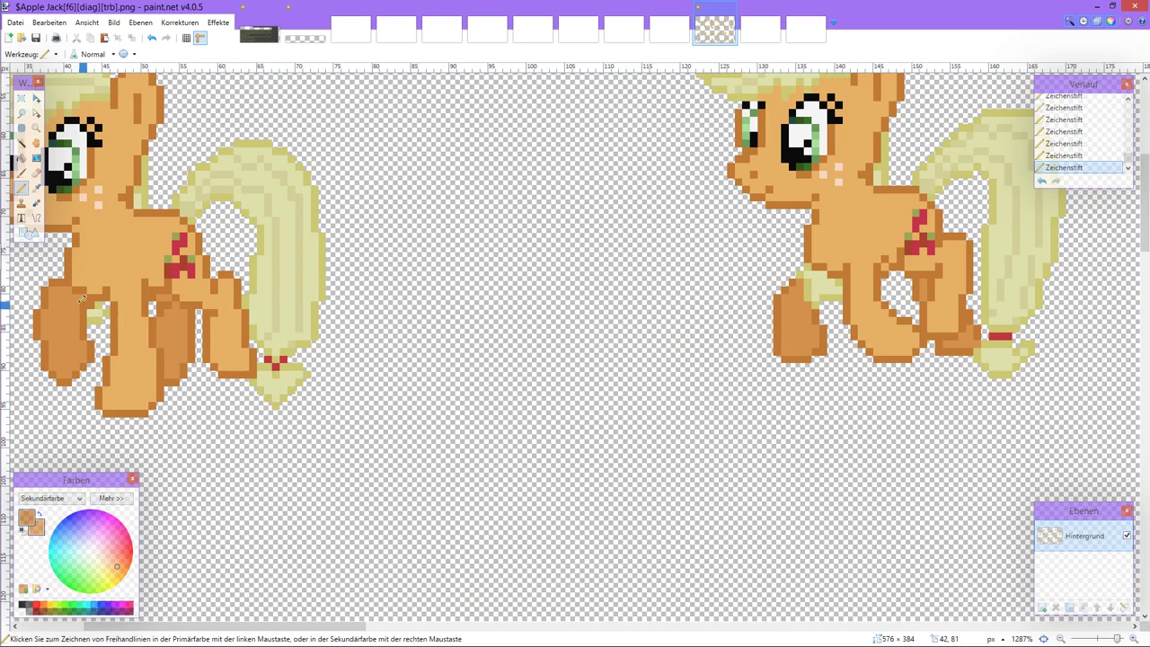
left_click(36, 187)
left_click(99, 306)
left_click(21, 187)
scroll(93, 299, "down", 3)
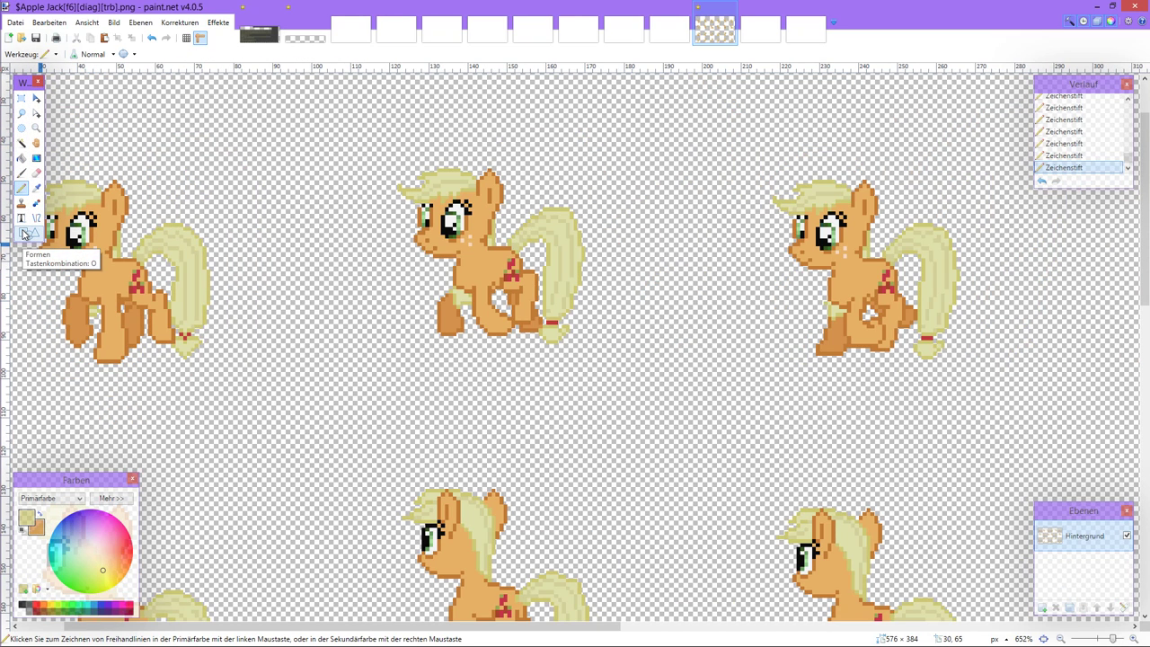
key("ctrl+z")
key("ctrl+z")
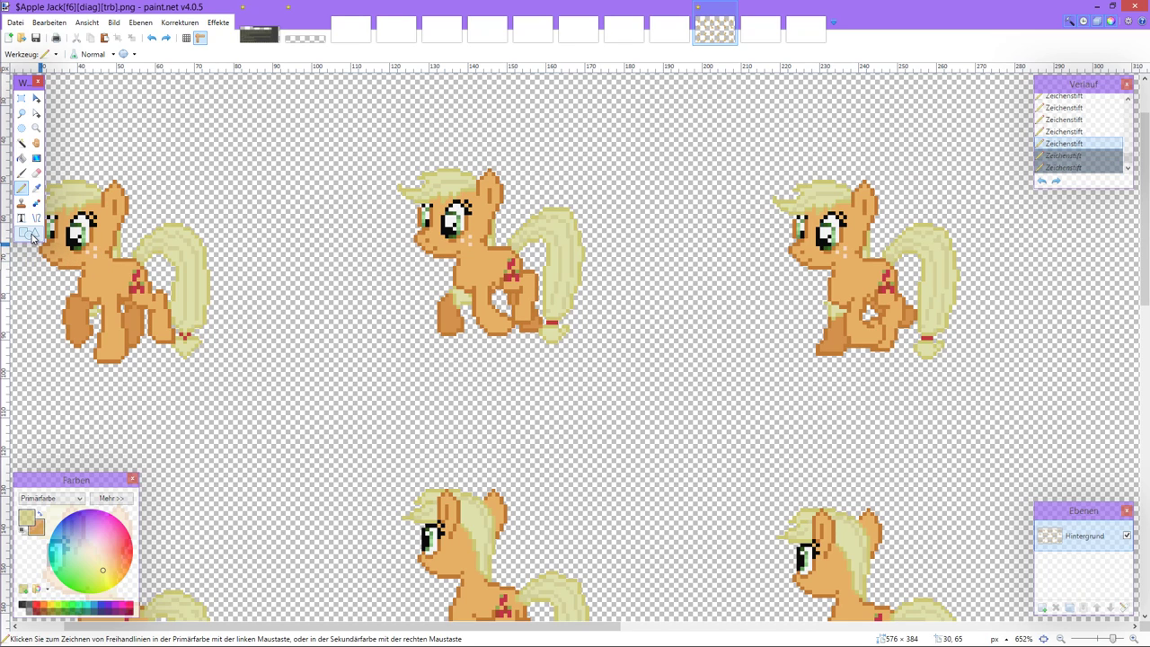
Step: Sample the dark outline orange as primary colour and paint the outline and shaded foreleg over the second top-row frame's chest tuft
scroll(237, 320, "up", 3)
scroll(287, 333, "right", 4)
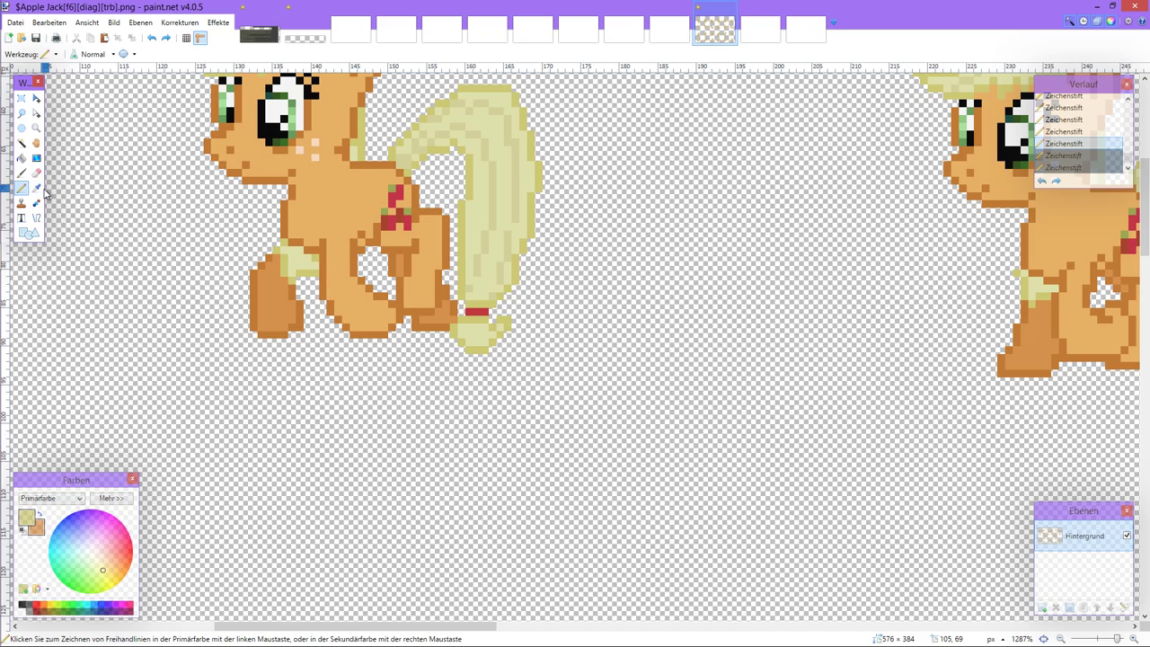
left_click(36, 187)
left_click(255, 281)
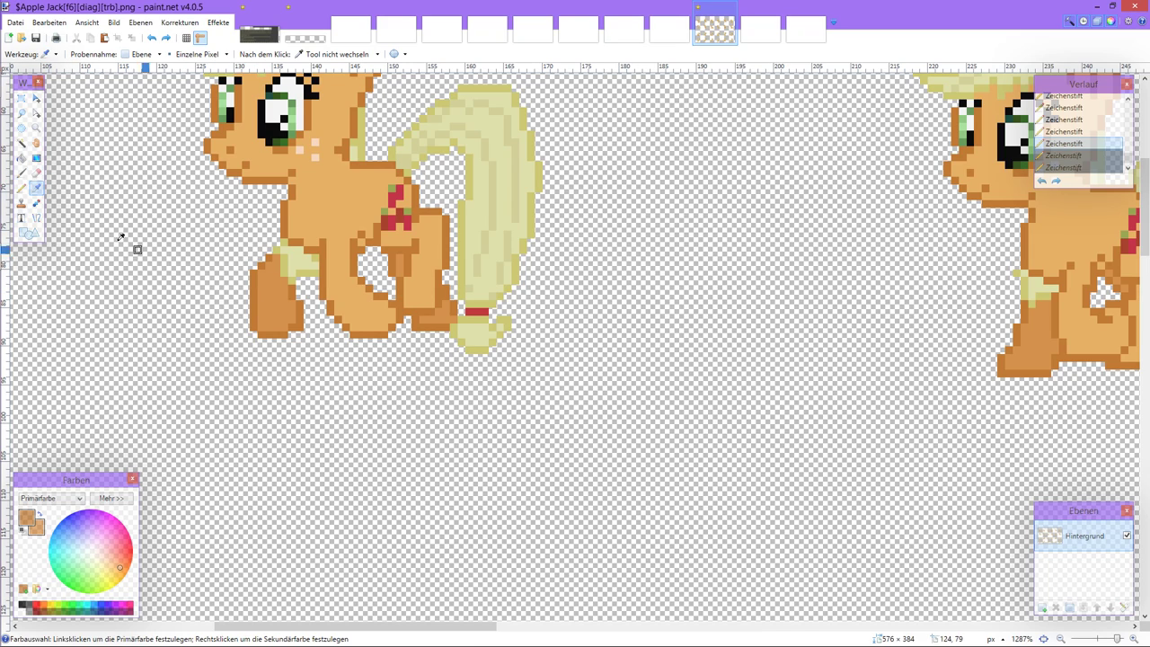
left_click(21, 188)
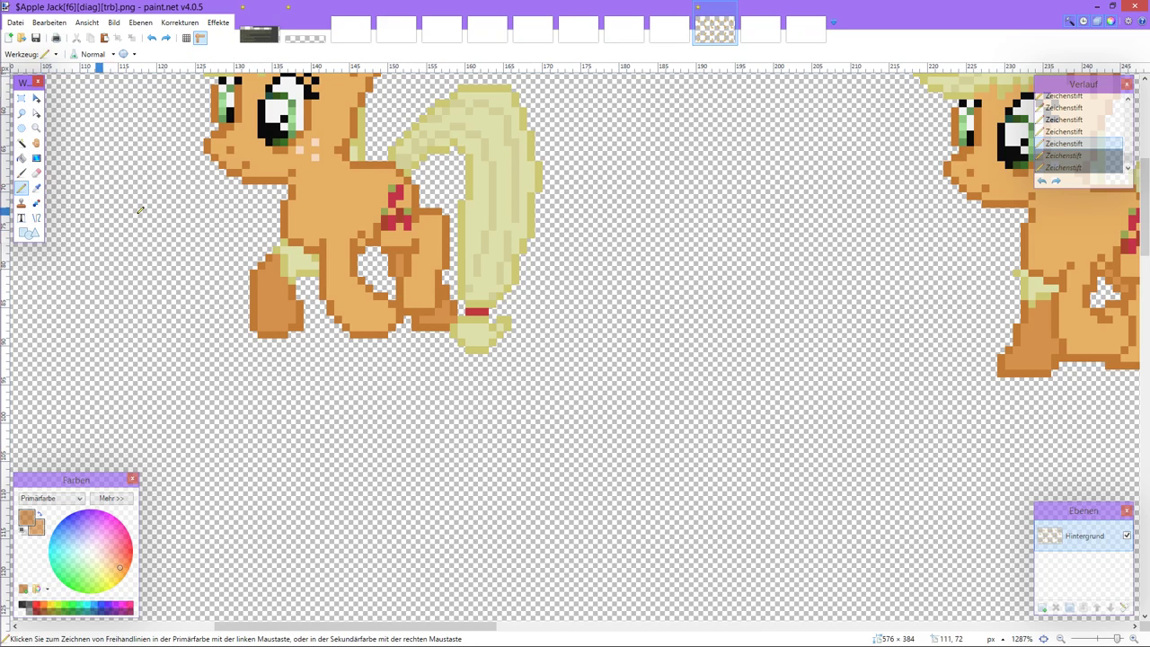
left_click(288, 267)
key("ctrl+z")
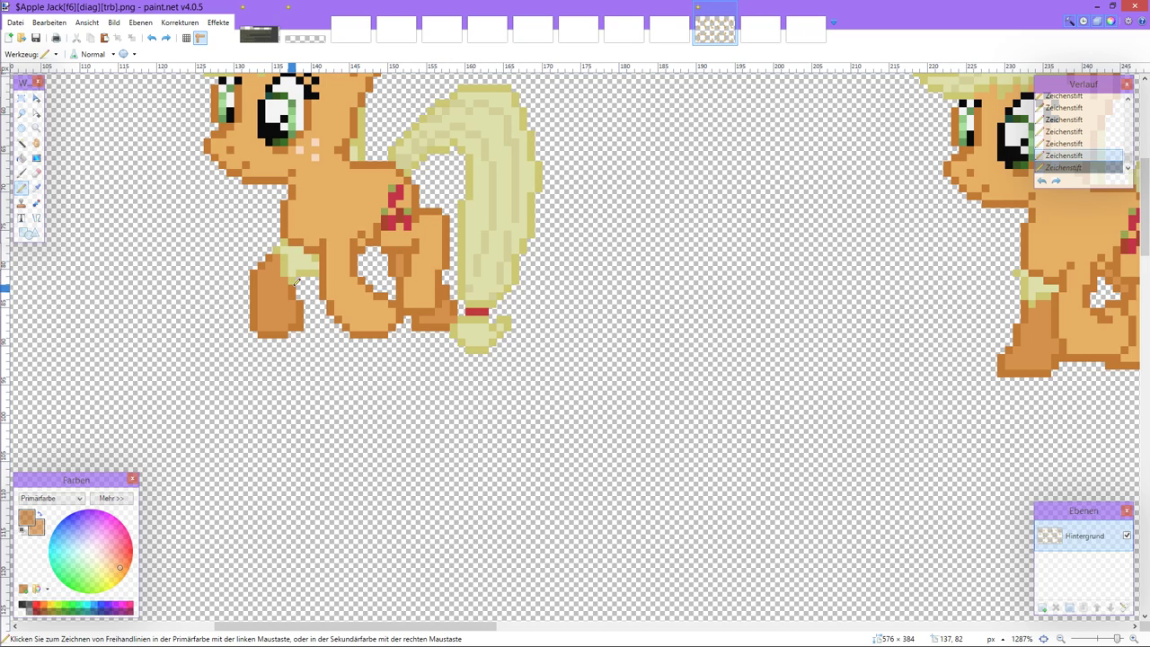
key("ctrl+y")
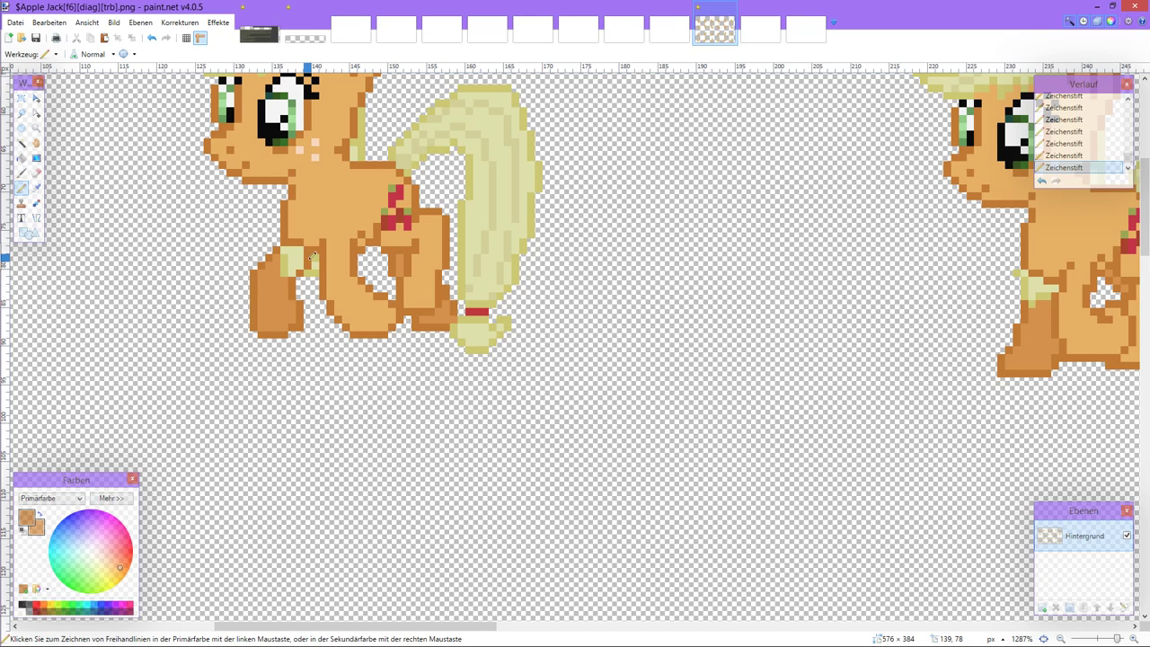
mouse_move(308, 258)
left_mouse_down()
mouse_move(288, 273)
mouse_move(288, 244)
mouse_move(298, 248)
left_mouse_up()
scroll(301, 247, "down", 5)
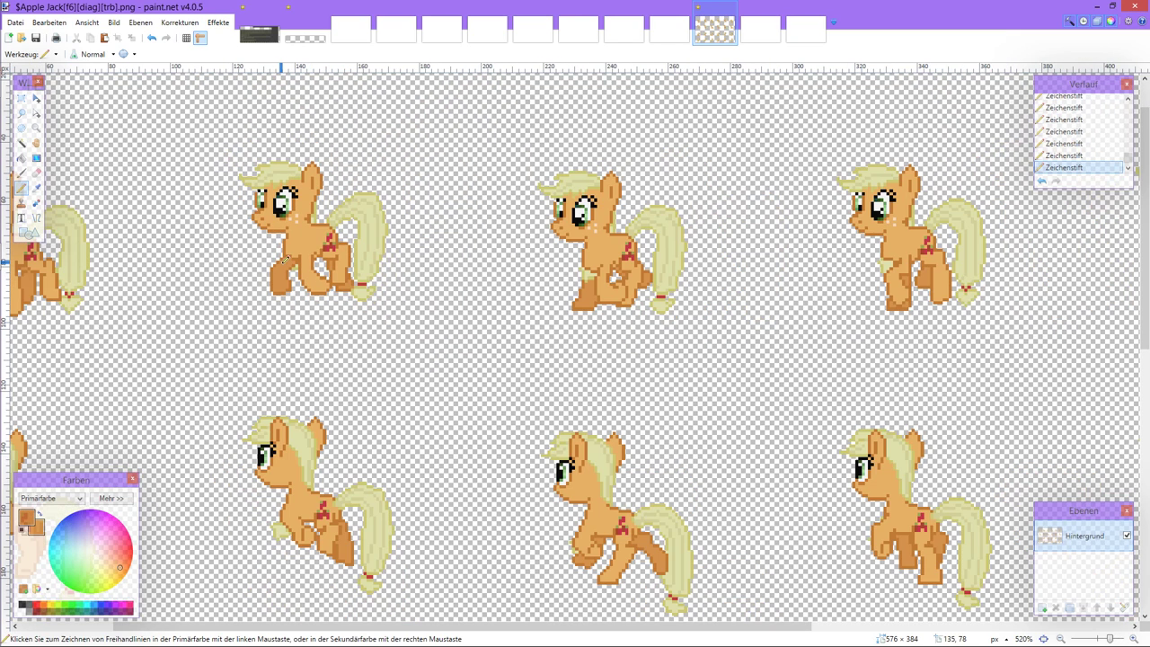
Step: Paint the third top-row frame's chest tuft over with dark outline orange and shaded foreleg orange
scroll(287, 262, "right", 3)
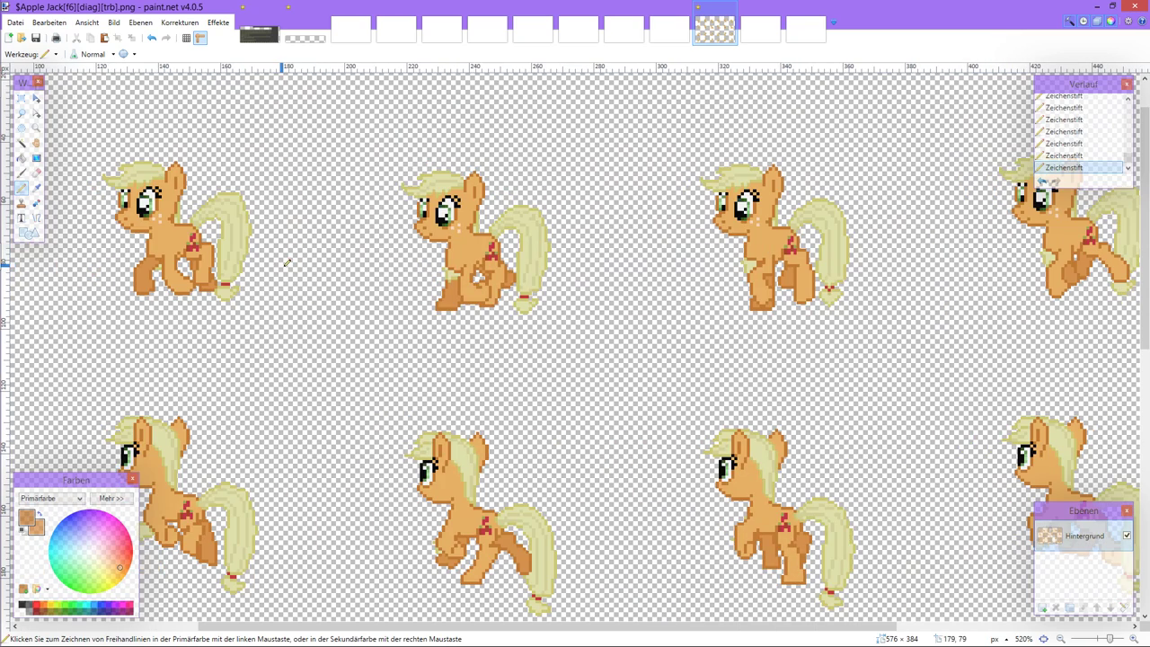
scroll(488, 278, "up", 4)
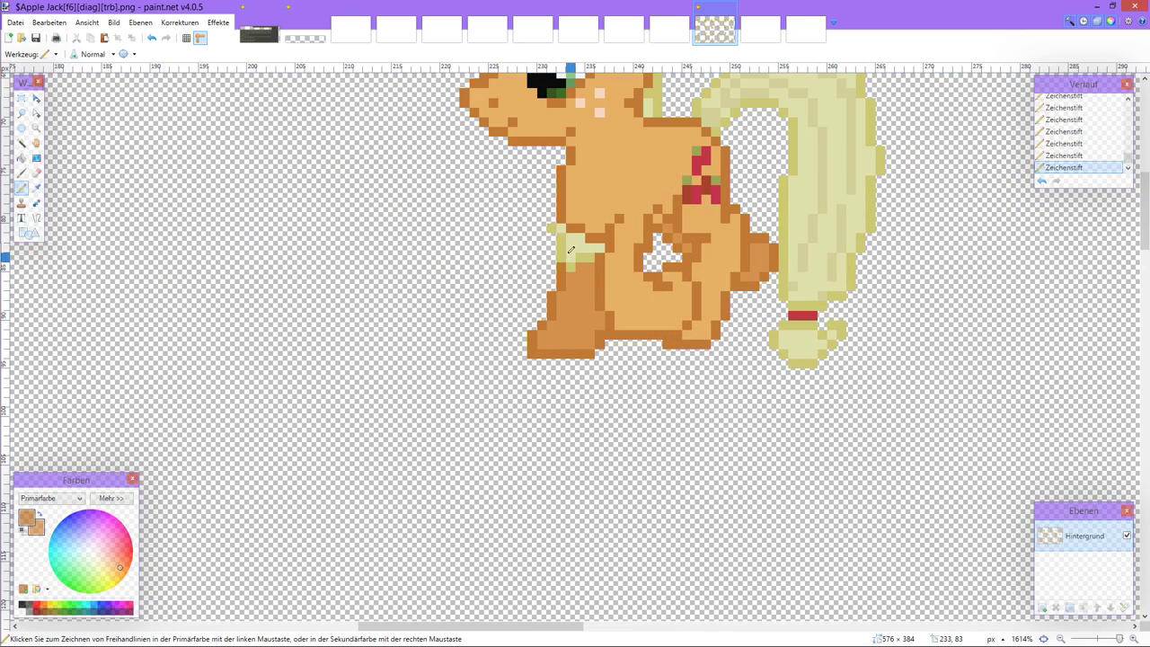
mouse_move(578, 237)
left_mouse_down()
mouse_move(572, 271)
mouse_move(597, 247)
left_mouse_up()
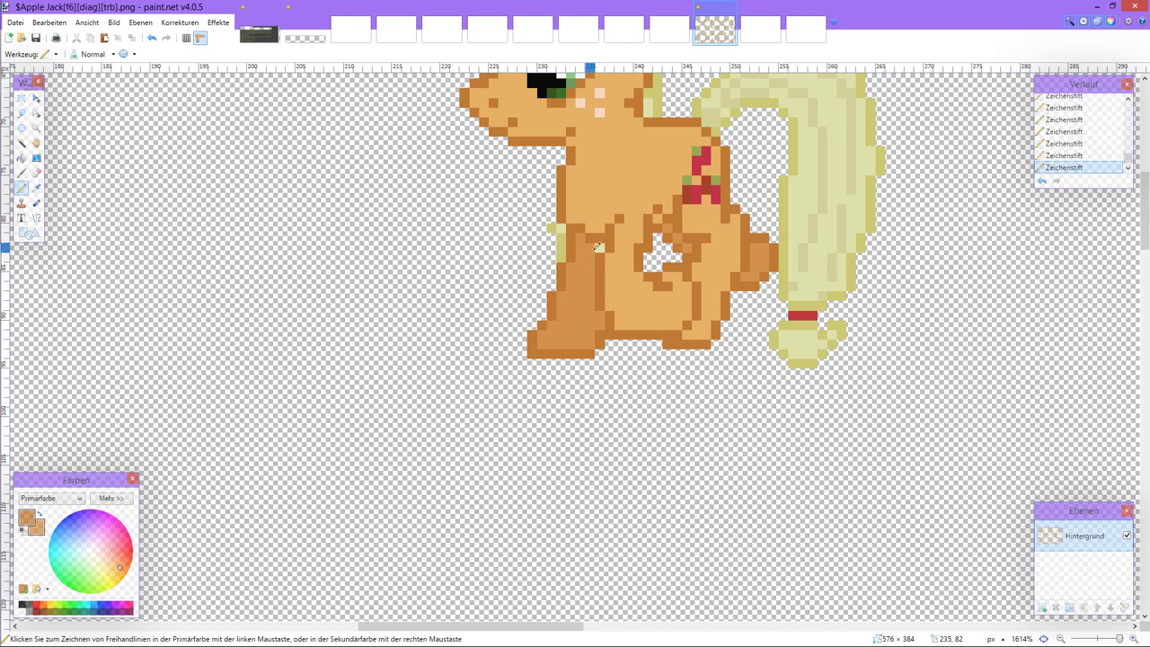
scroll(598, 246, "down", 5)
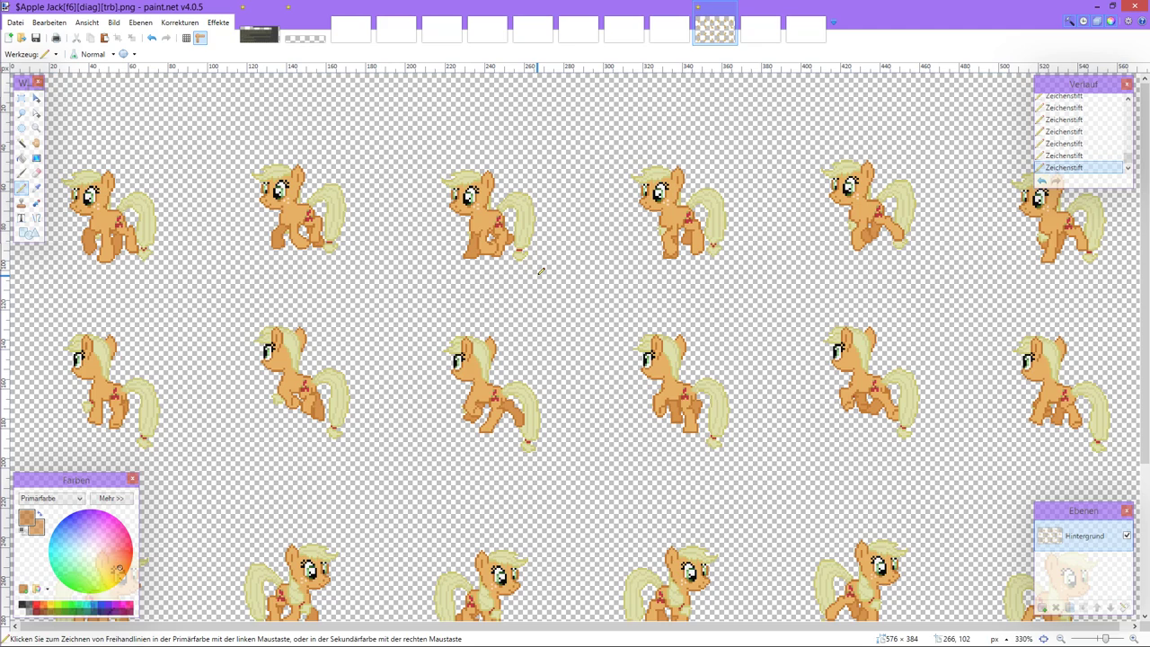
Step: Paint over the inner part of the fifth top-row frame's chest tuft along the foreleg and compare it with the neighbouring frames
scroll(542, 272, "up", 5)
scroll(603, 256, "up", 3)
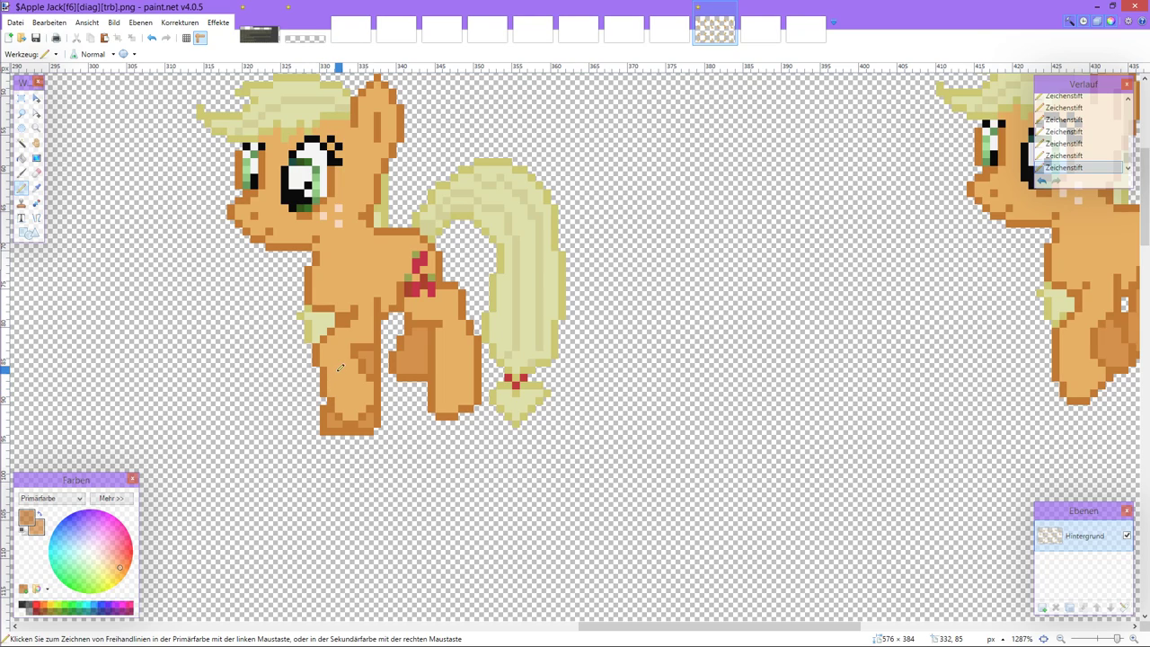
scroll(360, 327, "down", 4)
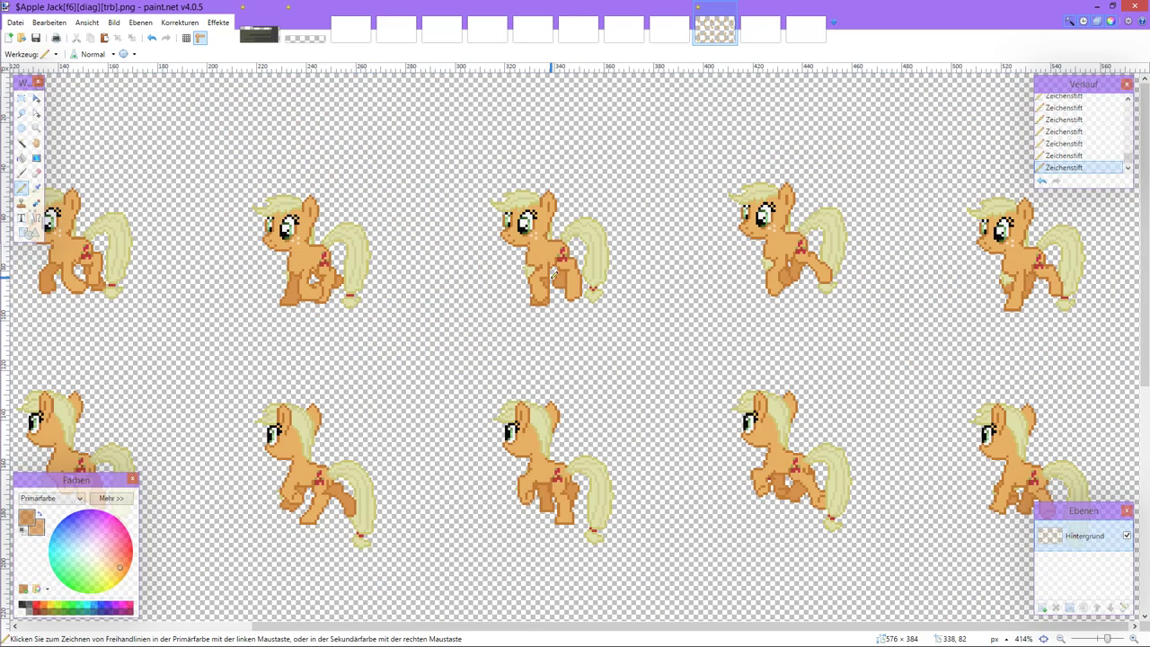
scroll(555, 274, "up", 4)
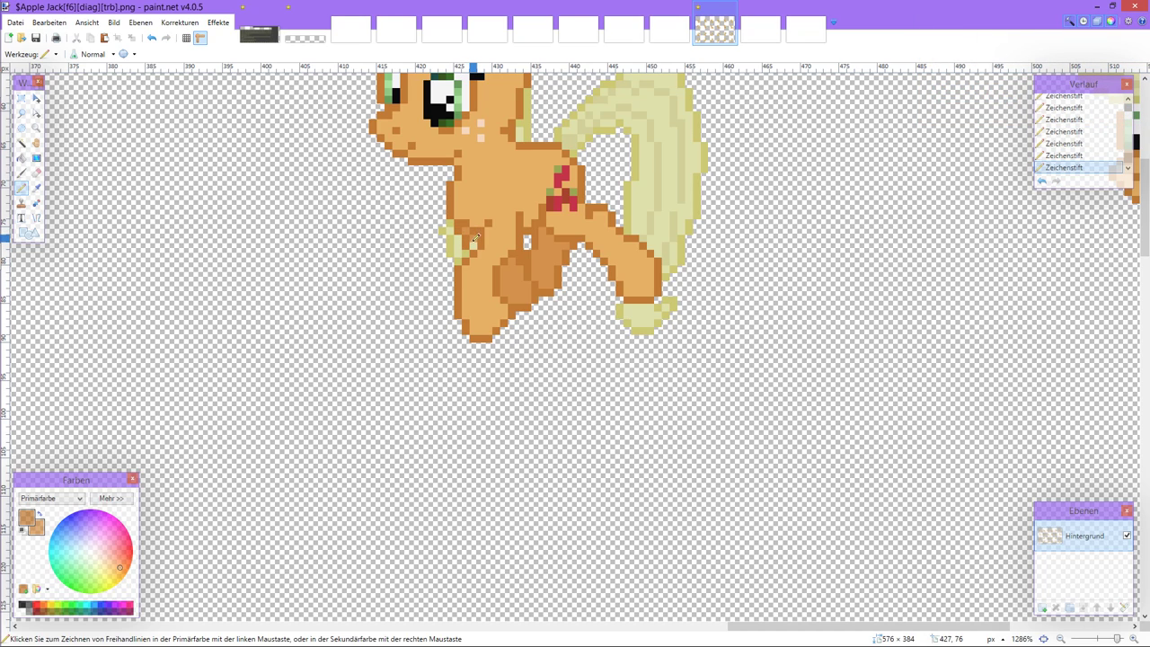
scroll(469, 236, "down", 5)
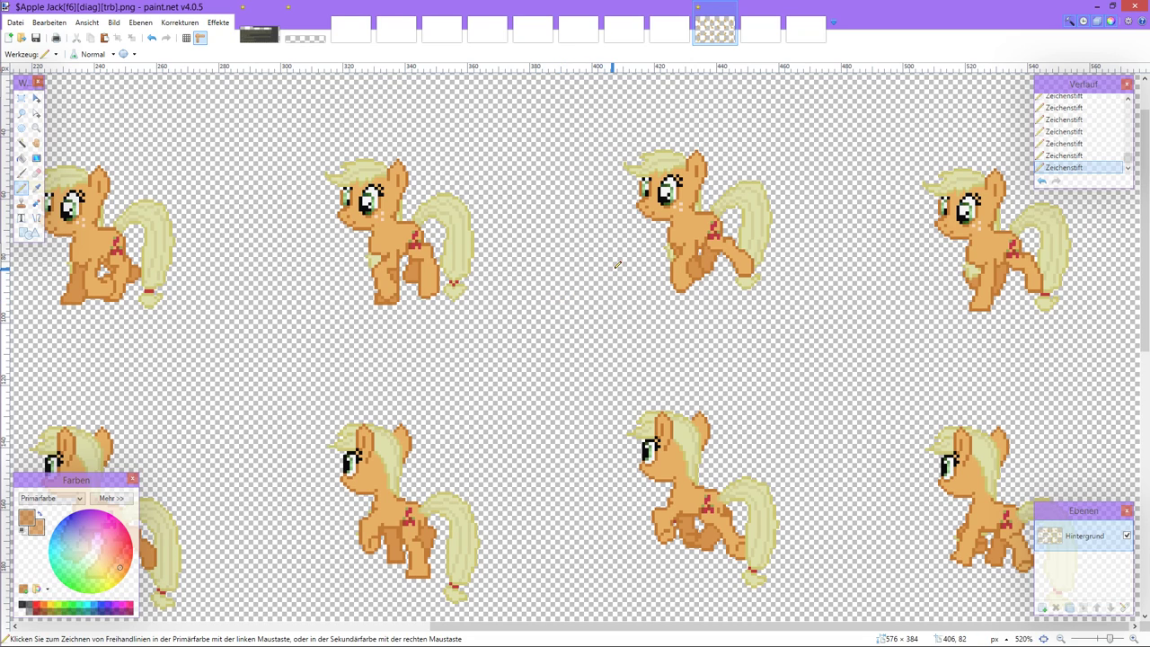
scroll(390, 258, "up", 1)
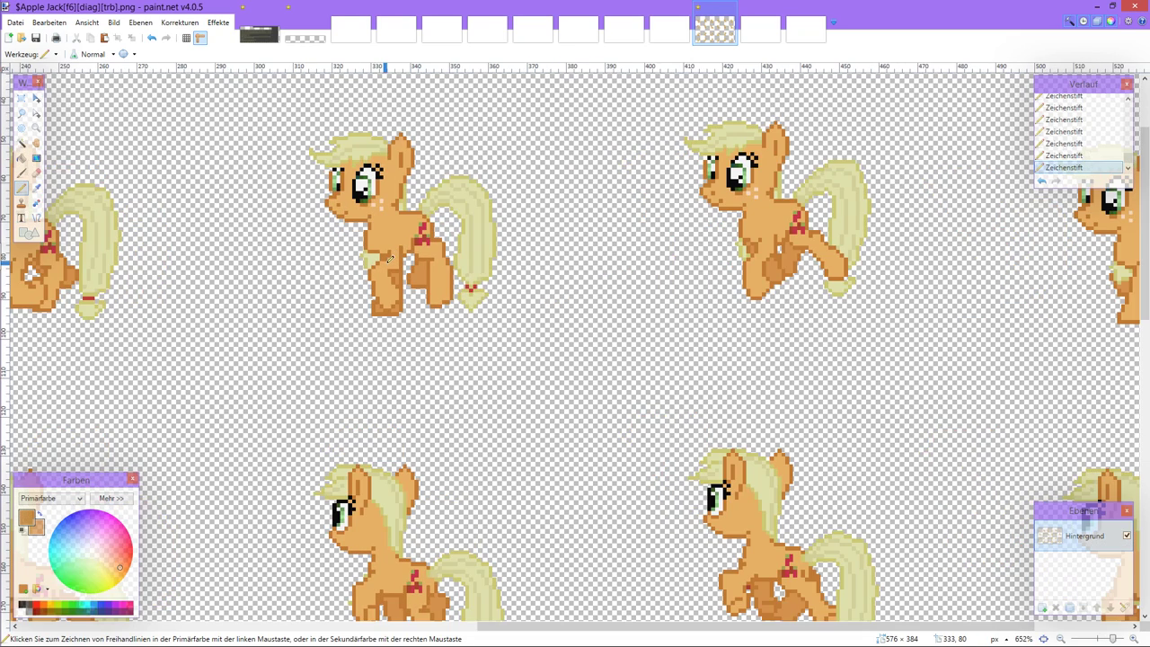
scroll(526, 275, "right", 2)
scroll(624, 287, "up", 1)
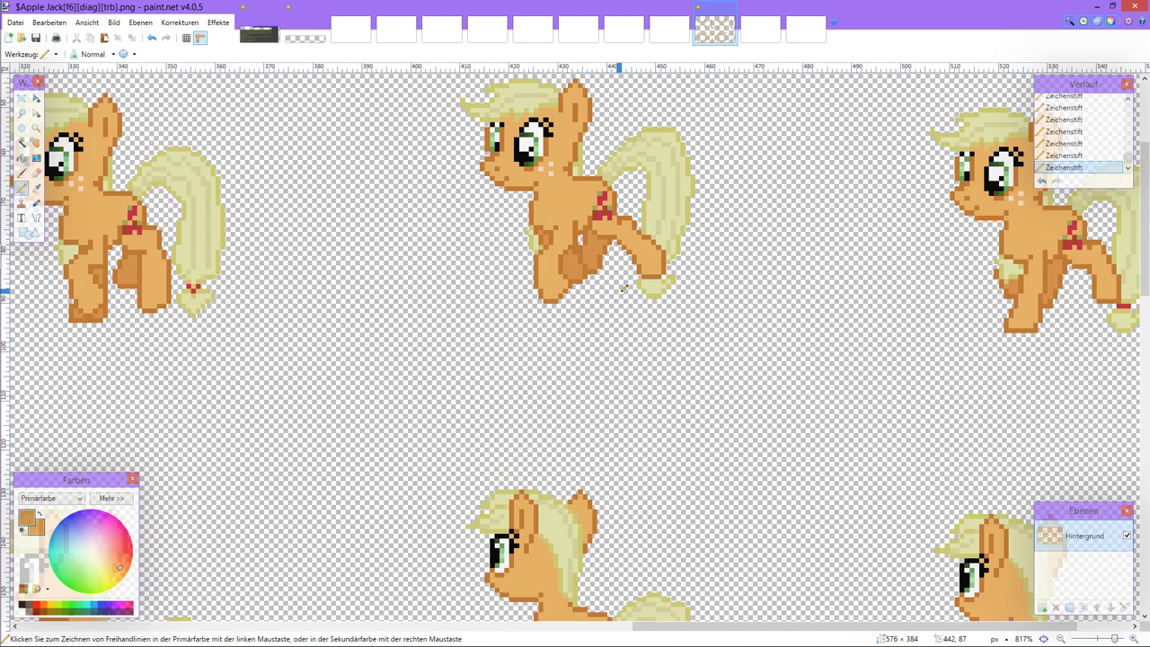
Step: Paint over the sixth top-row frame's chest tuft along the foreleg and compare the result with the neighbouring frames
scroll(624, 288, "right", 1)
scroll(899, 284, "up", 3)
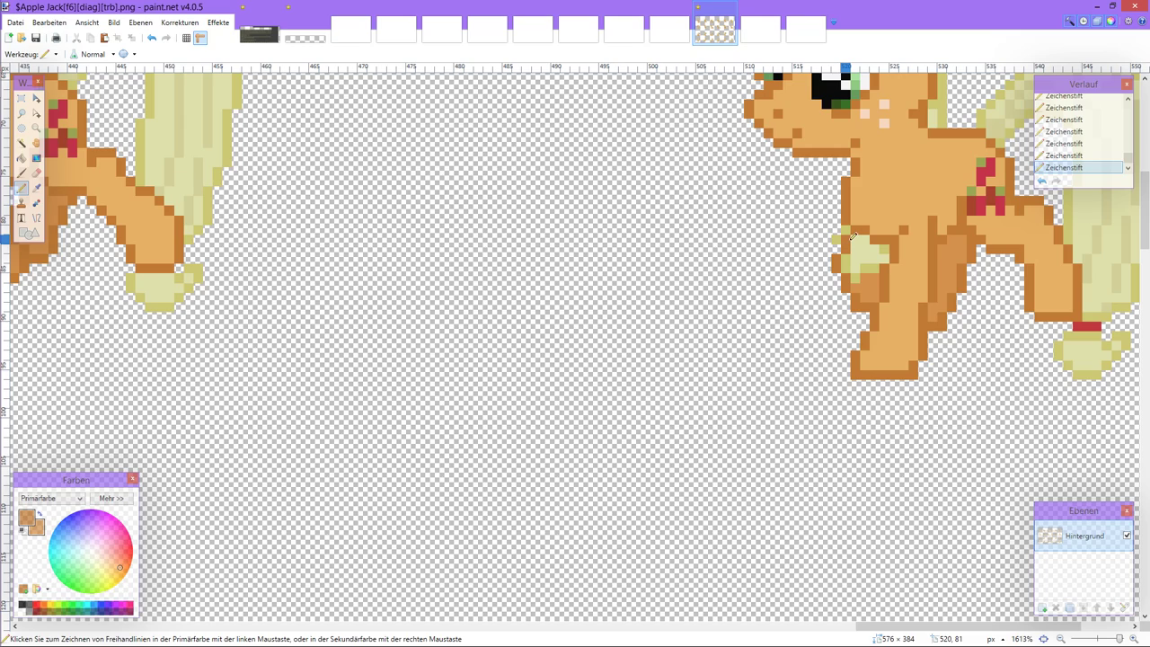
mouse_move(863, 238)
left_mouse_down()
mouse_move(888, 258)
mouse_move(855, 267)
mouse_move(858, 277)
mouse_move(852, 264)
left_mouse_up()
scroll(861, 280, "down", 4)
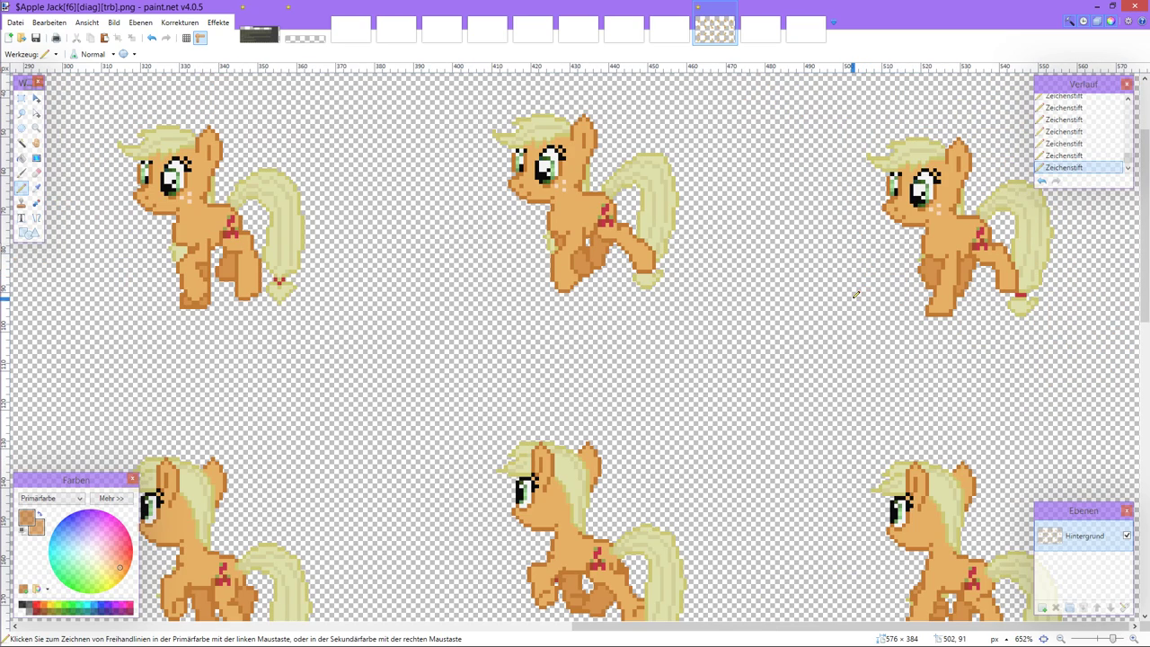
scroll(857, 295, "down", 1)
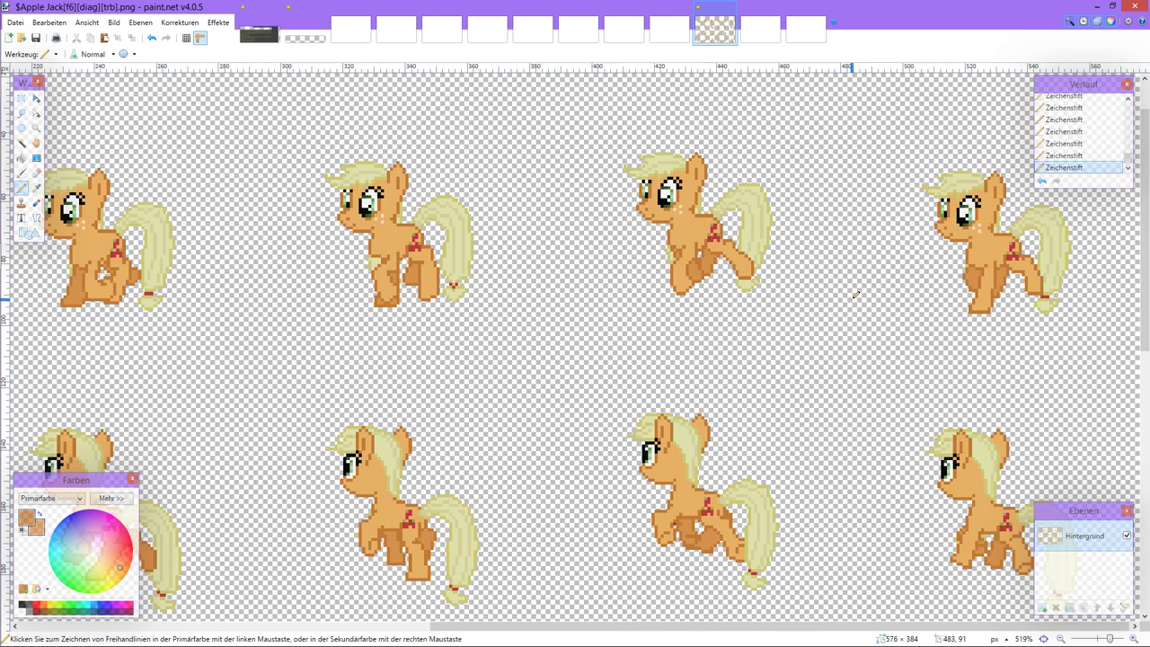
scroll(438, 273, "up", 2)
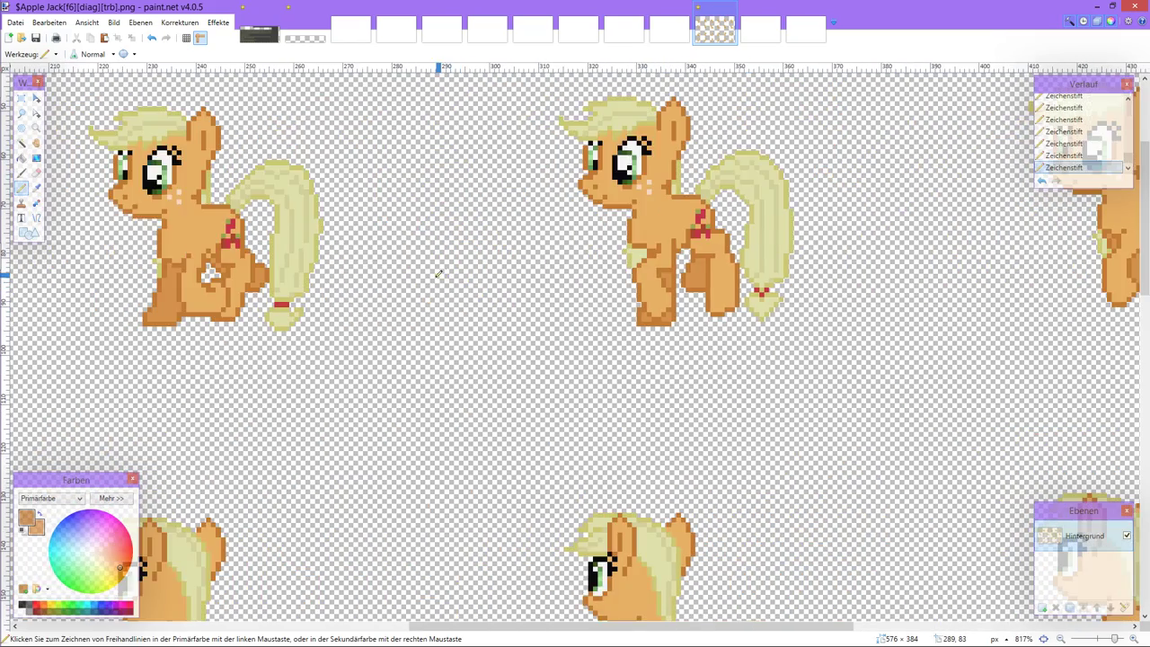
Step: Sample the tail's dark yellow outline as primary colour and its light yellow fill as secondary colour for the Pencil
scroll(438, 273, "left", 5)
key("k")
left_click(367, 266)
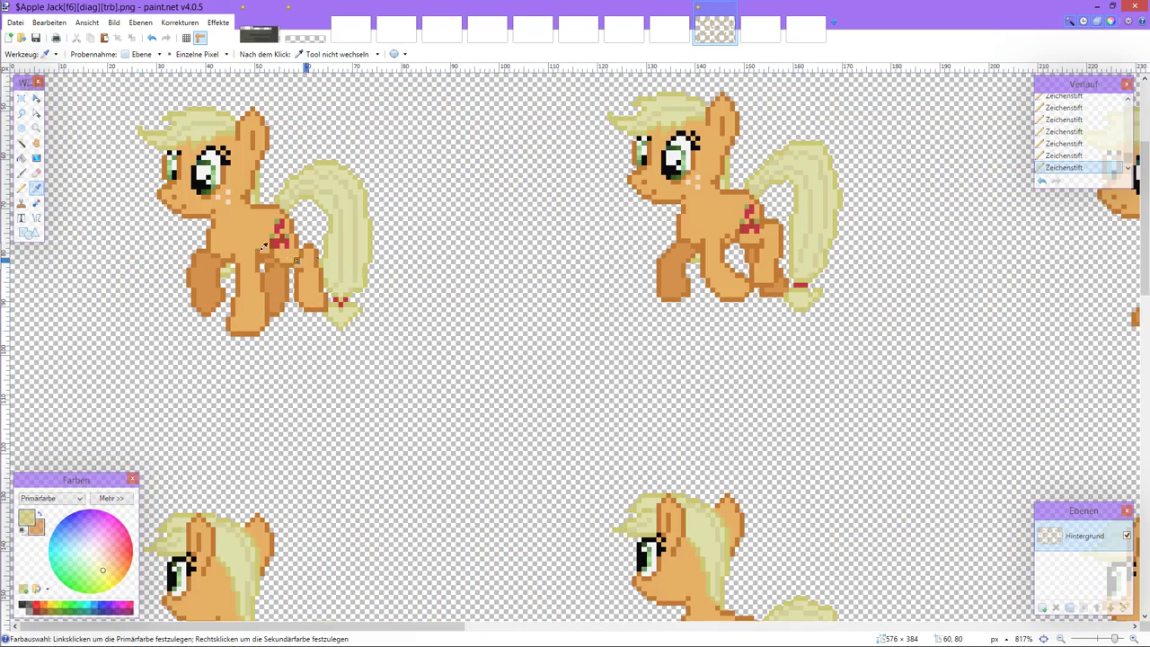
right_click(319, 254)
left_click(21, 187)
Step: Extend the first top-row frame's tail tip over the corner of the hind hoof with outline and fill yellow
scroll(331, 316, "up", 1)
scroll(331, 316, "up", 1)
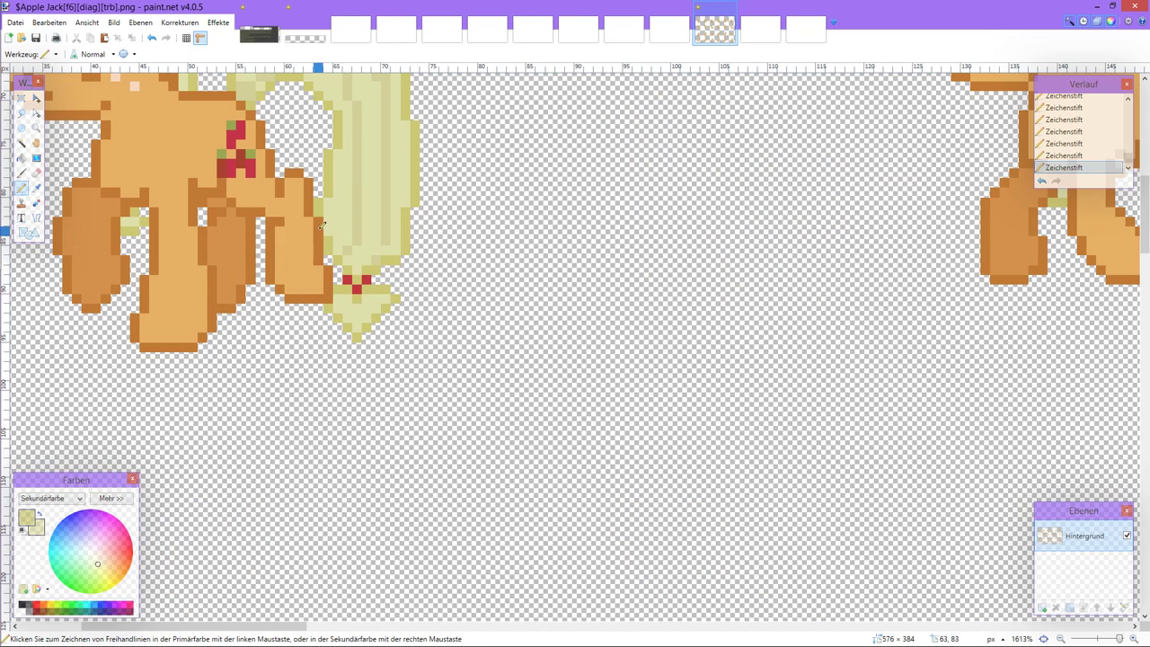
scroll(352, 239, "right", 3)
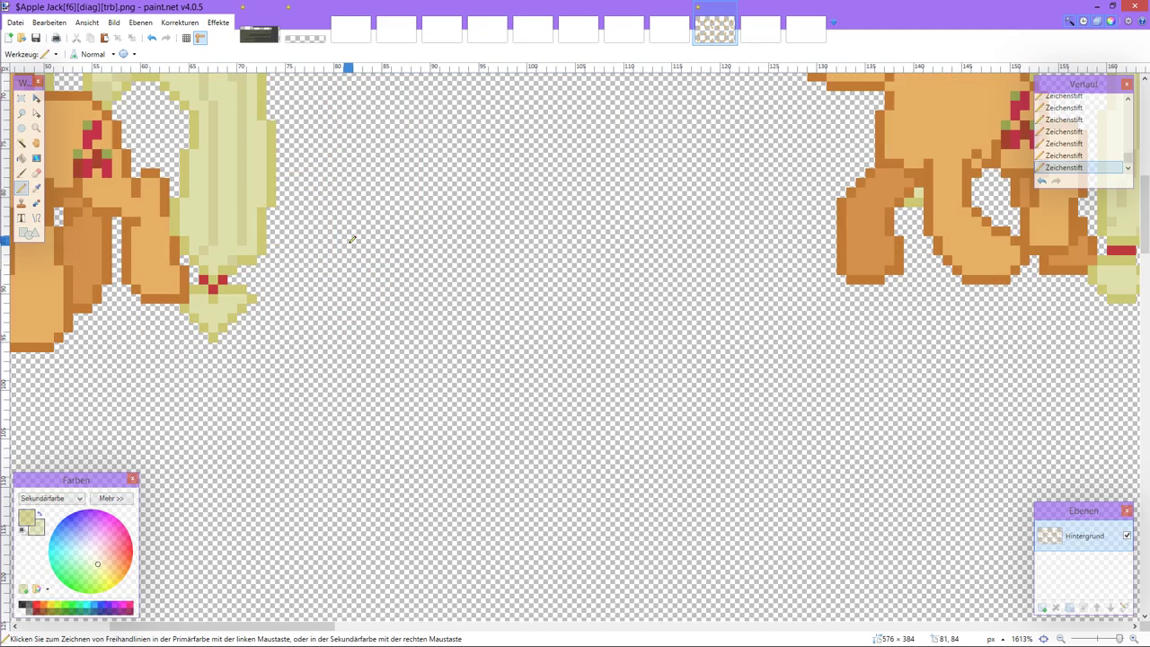
scroll(202, 311, "up", 1)
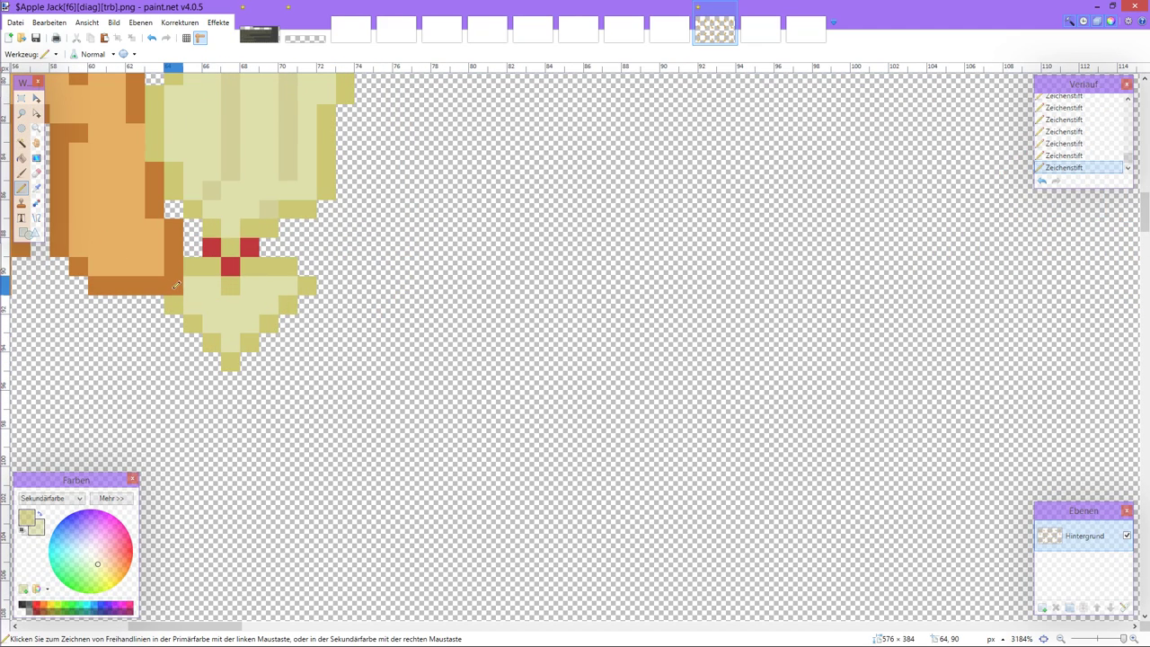
left_click_drag(154, 285, 155, 266)
left_click(174, 266)
right_click(173, 285)
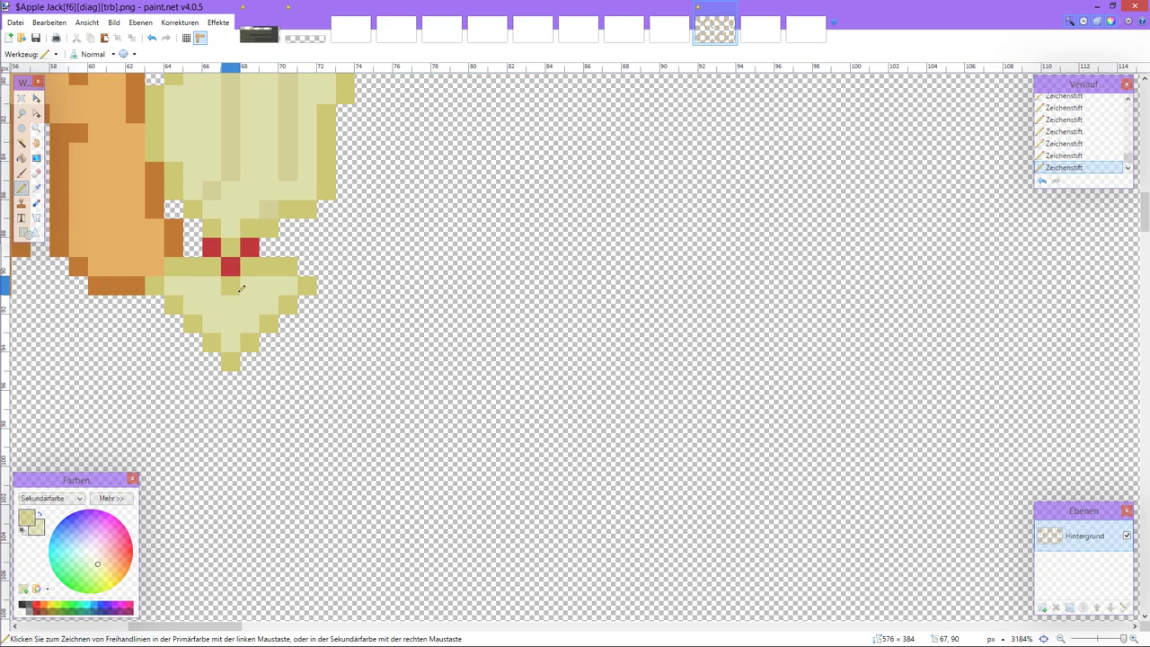
Step: Compare the tail tips and hind hooves across the top-row frames, undoing and redoing the last three strokes on the first frame
scroll(242, 289, "down", 3)
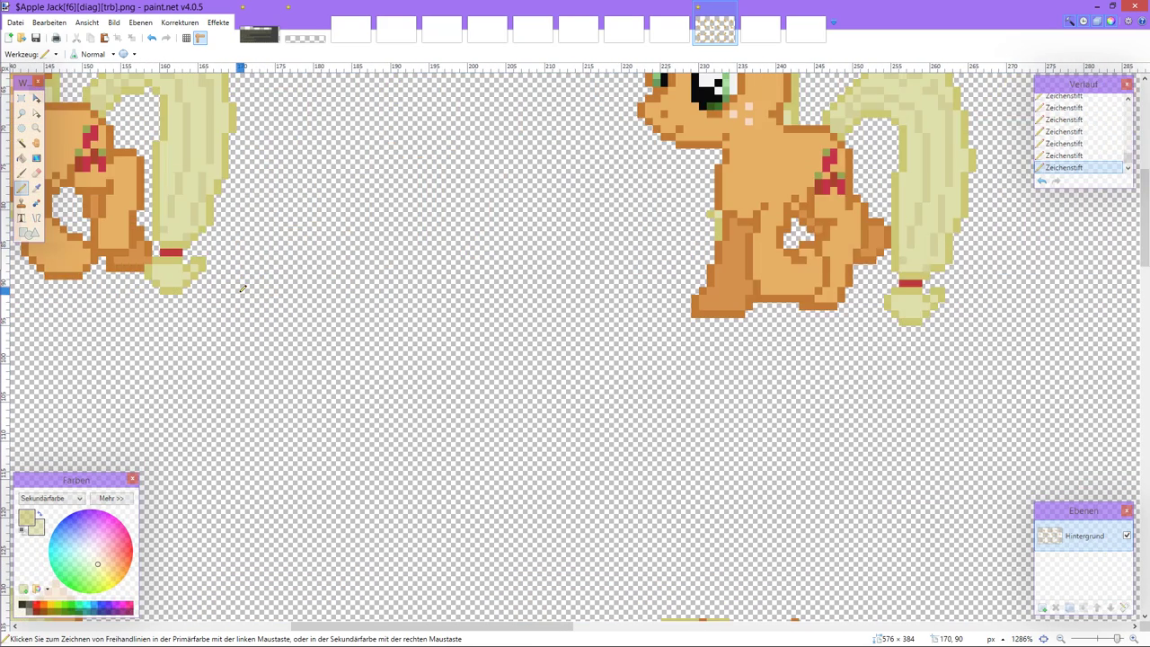
scroll(242, 288, "down", 4)
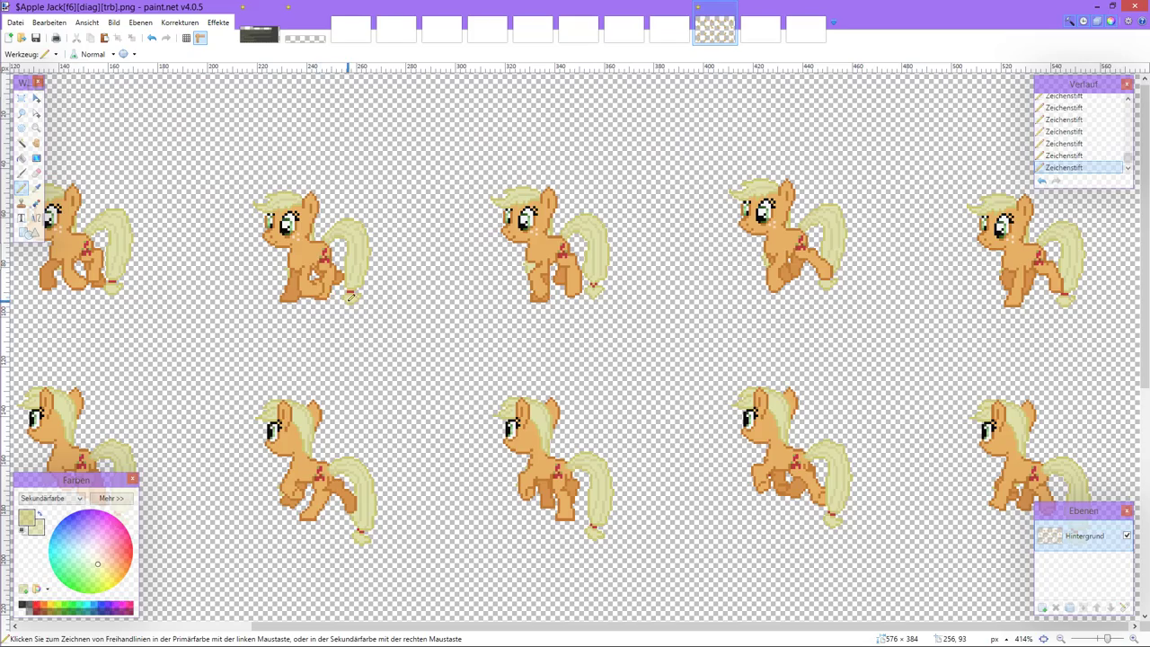
scroll(350, 297, "up", 4)
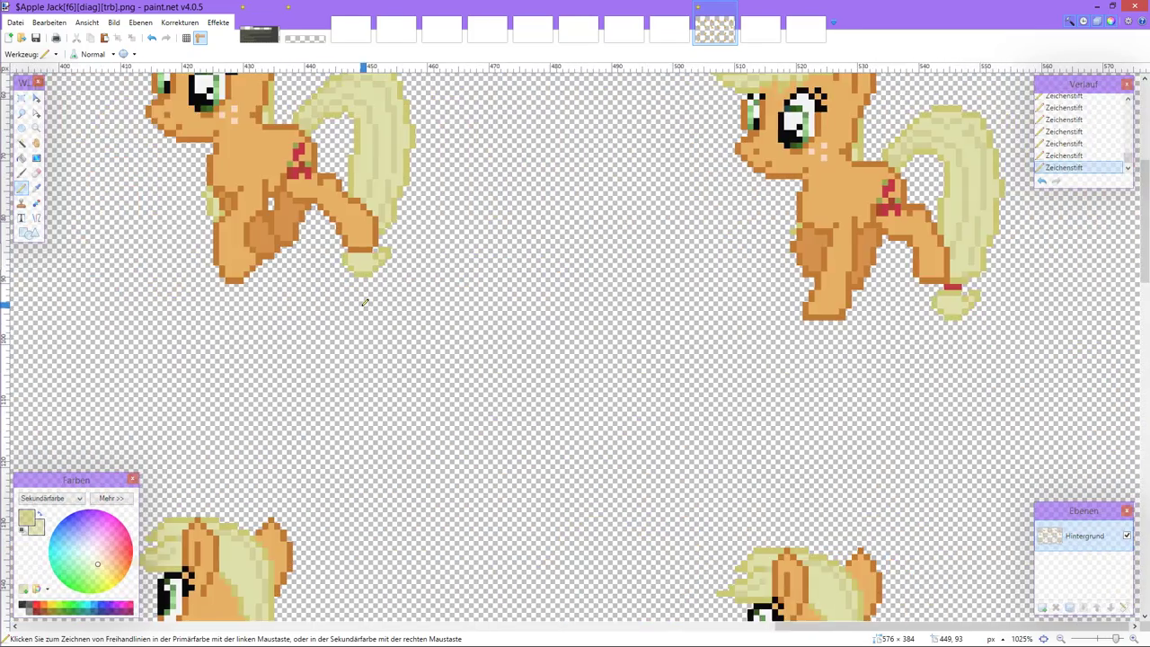
scroll(364, 303, "left", 5)
scroll(368, 302, "left", 10)
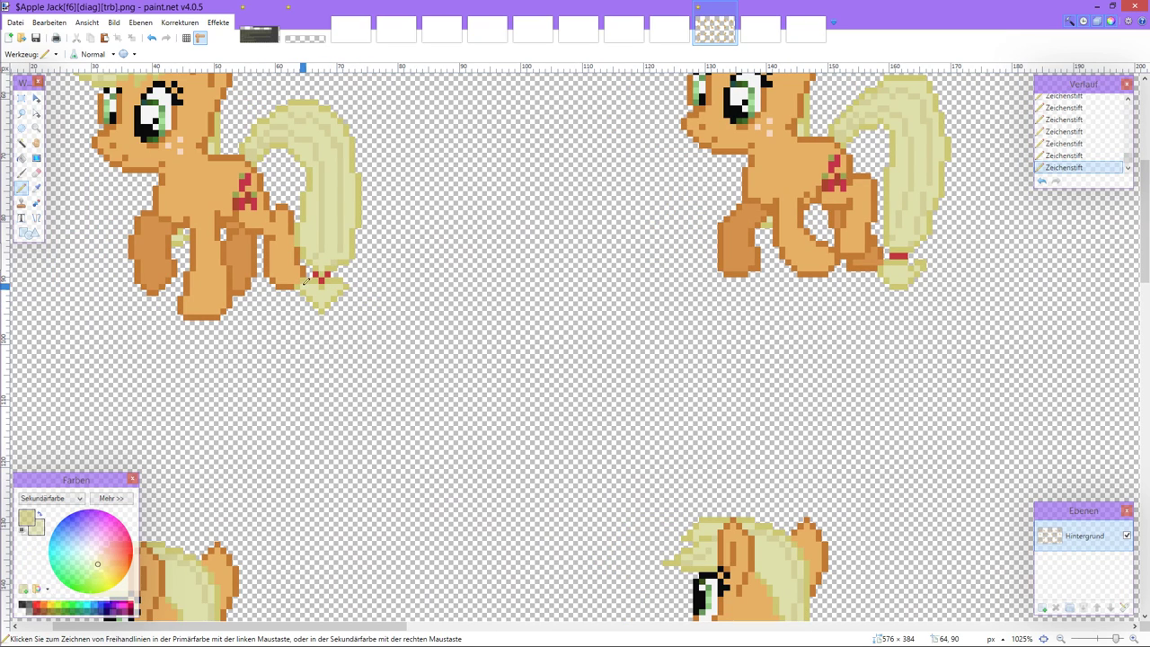
key("ctrl+z")
key("ctrl+z")
key("ctrl+z")
key("ctrl+y")
key("ctrl+y")
key("ctrl+y")
scroll(311, 275, "up", 4)
scroll(332, 285, "down", 4)
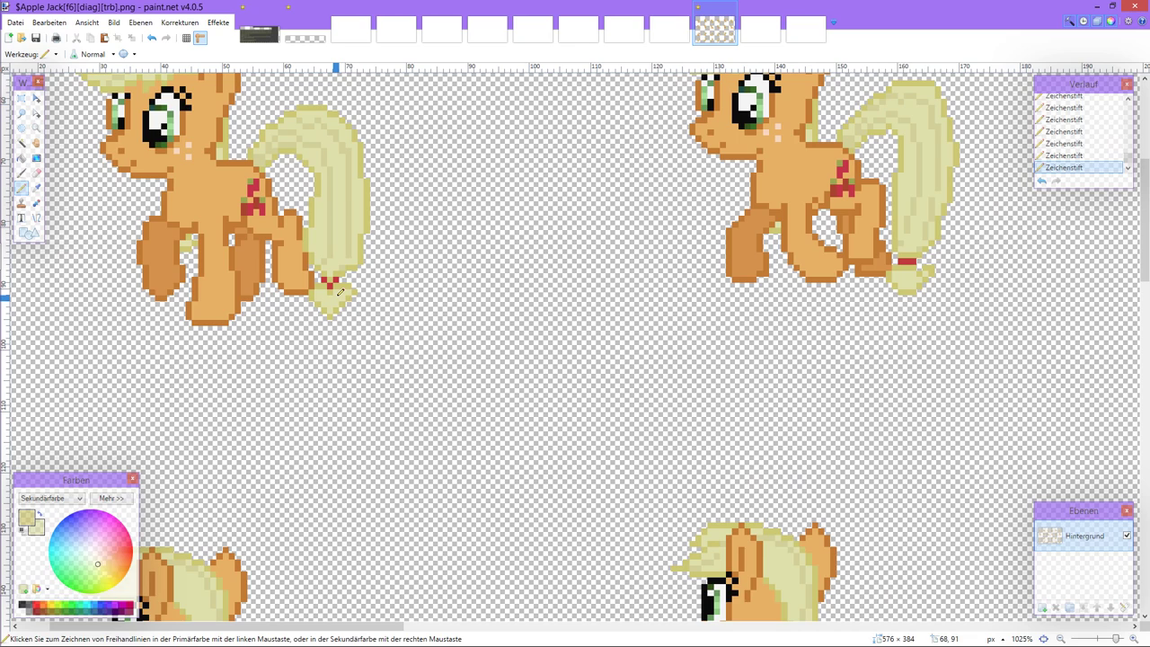
scroll(341, 292, "right", 3)
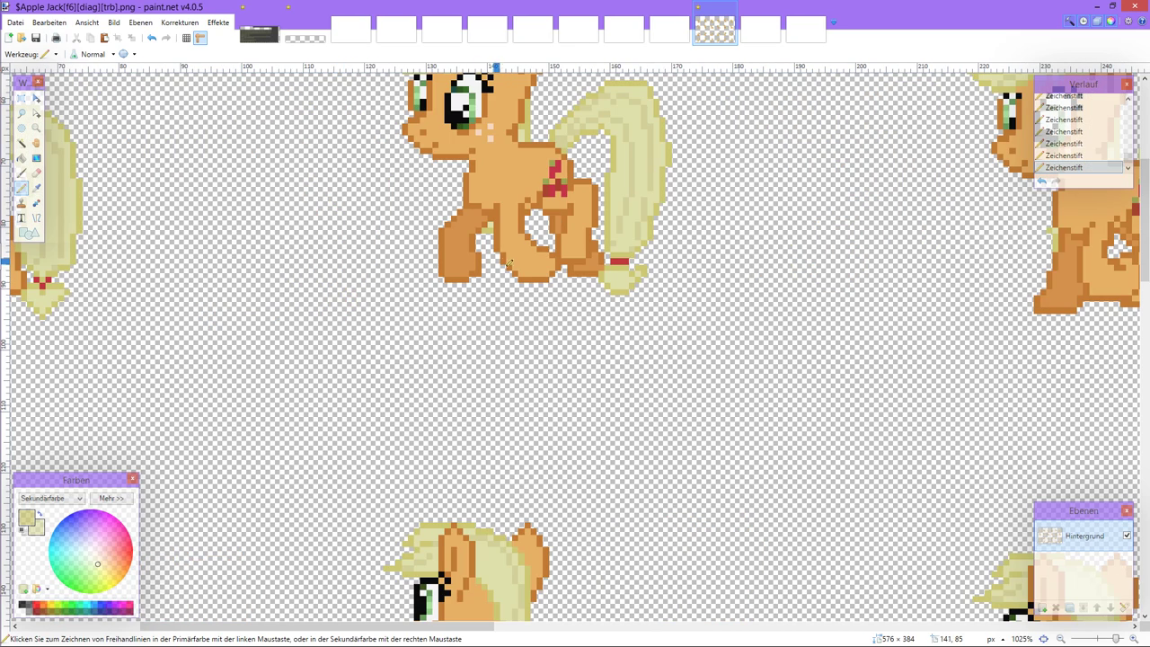
scroll(521, 267, "left", 1)
scroll(526, 268, "right", 4)
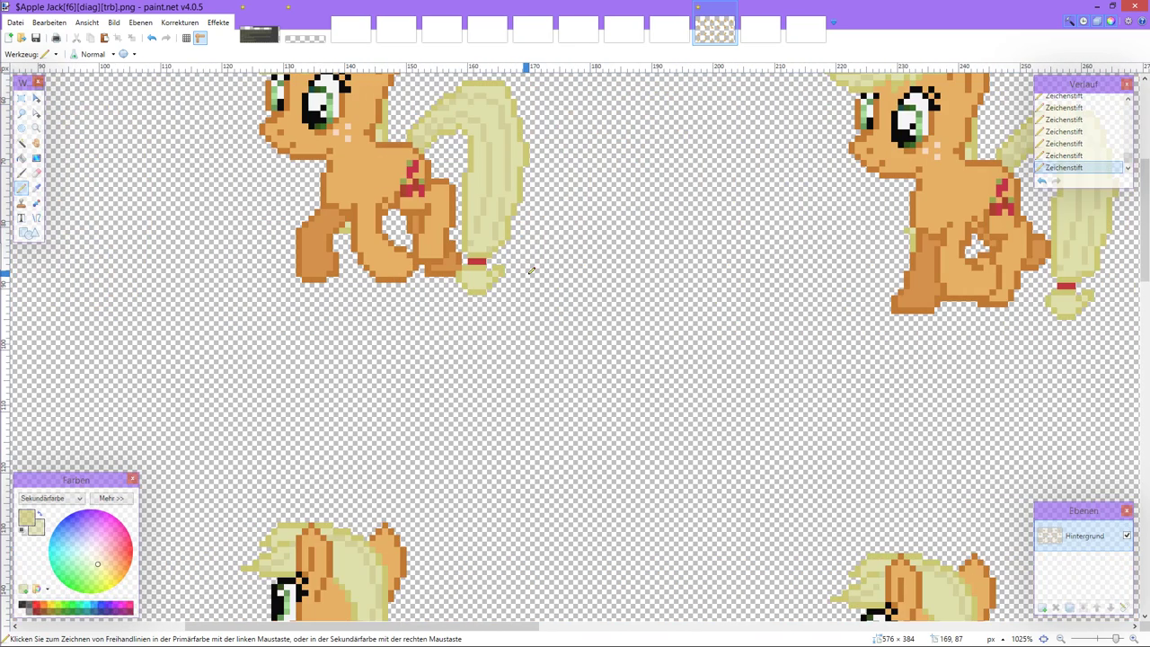
Step: Sample the second top-row frame's dark hoof outline as primary colour and the shaded leg orange as secondary colour for the Pencil
left_click(37, 187)
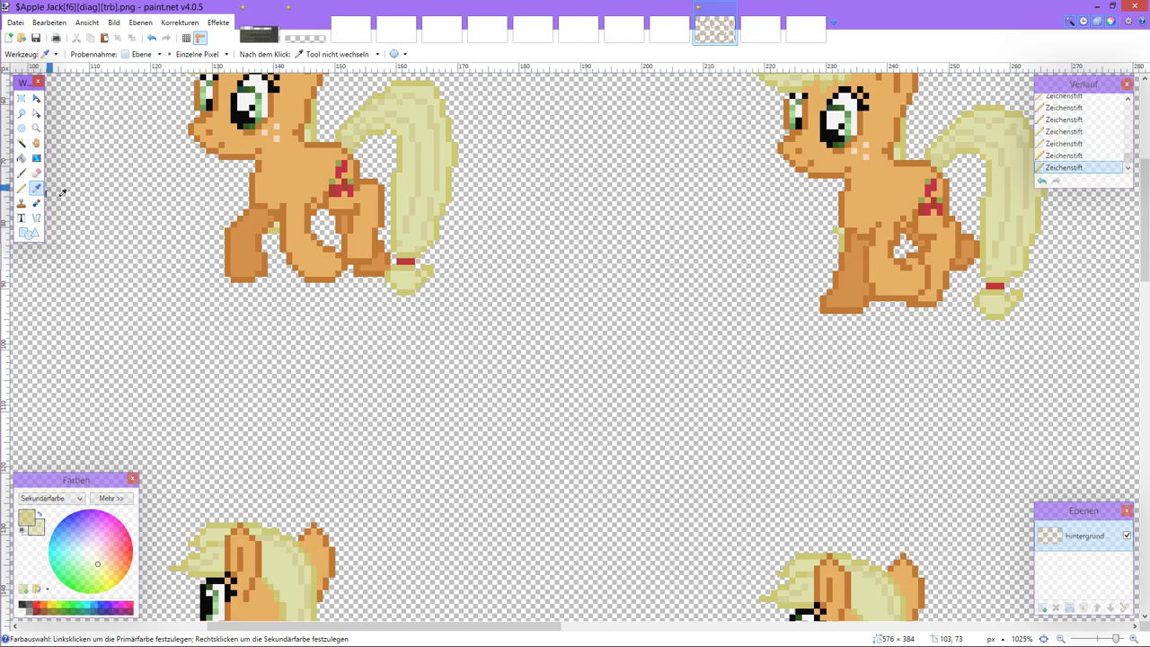
scroll(387, 272, "up", 3)
left_click(392, 256)
left_click(391, 247)
right_click(391, 247)
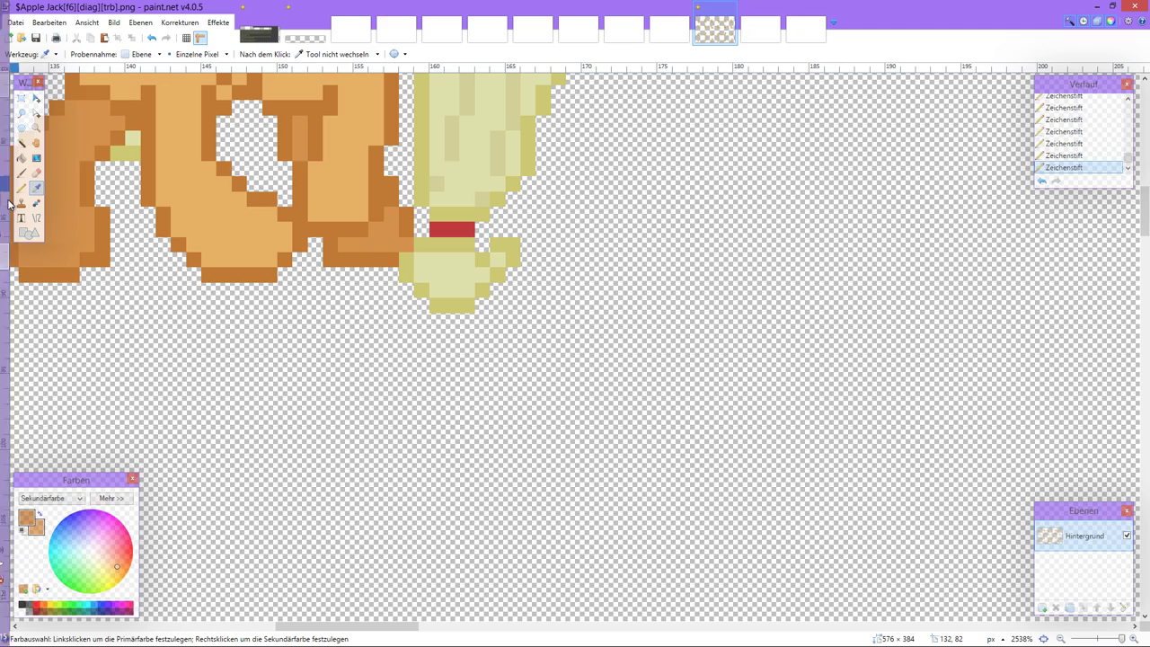
left_click(22, 187)
left_click_drag(409, 263, 421, 244)
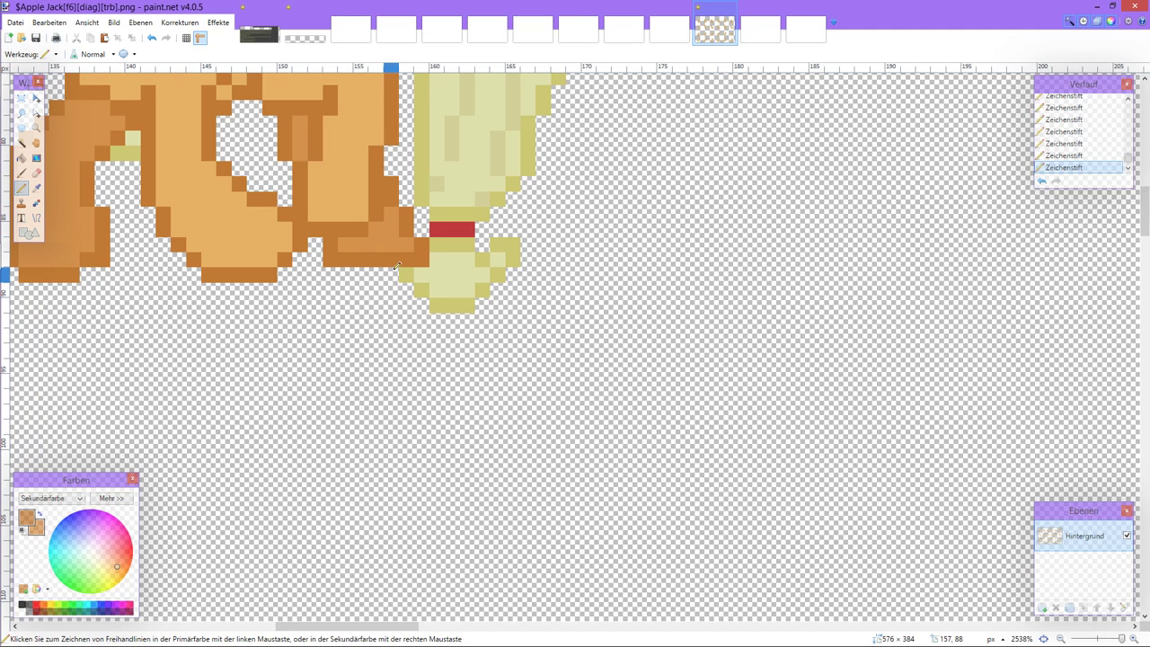
key("ctrl+z")
key("ctrl+z")
Step: Extend the second top-row frame's hind hoof outline over the adjoining edge of the tail tip
left_click_drag(422, 266, 421, 241)
scroll(422, 255, "down", 2, "ctrl")
scroll(350, 254, "up", 2)
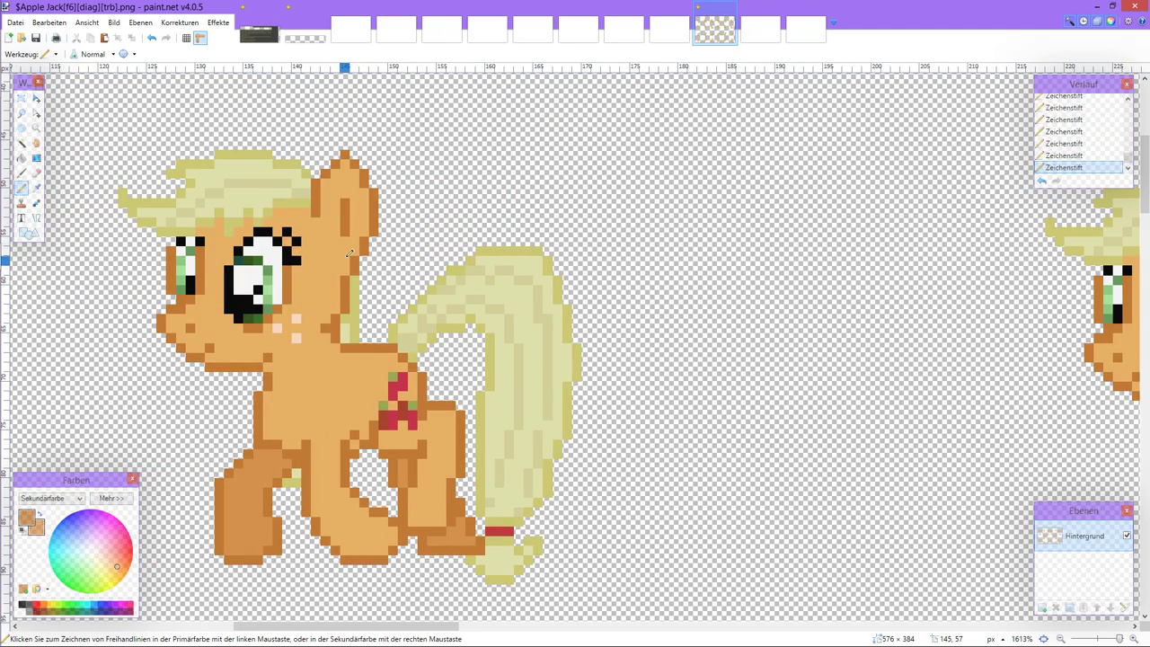
Step: Examine the tail's length and where its tip meets the hind hoof on each top-row frame
scroll(350, 254, "left", 6)
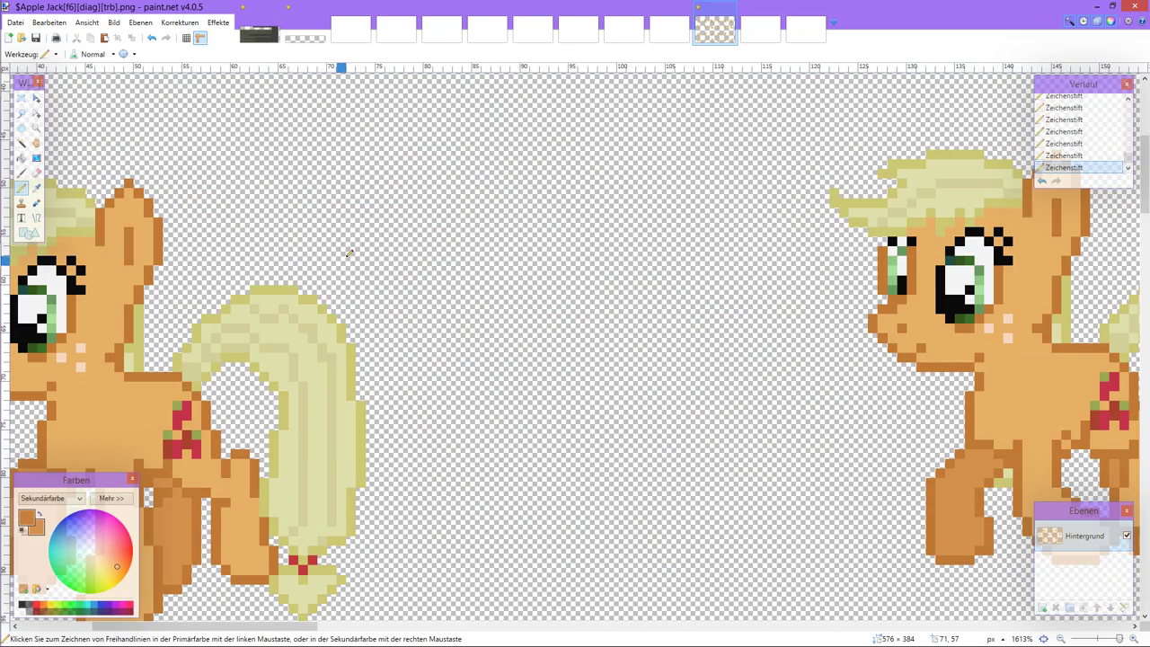
scroll(349, 254, "right", 2)
scroll(349, 255, "right", 5)
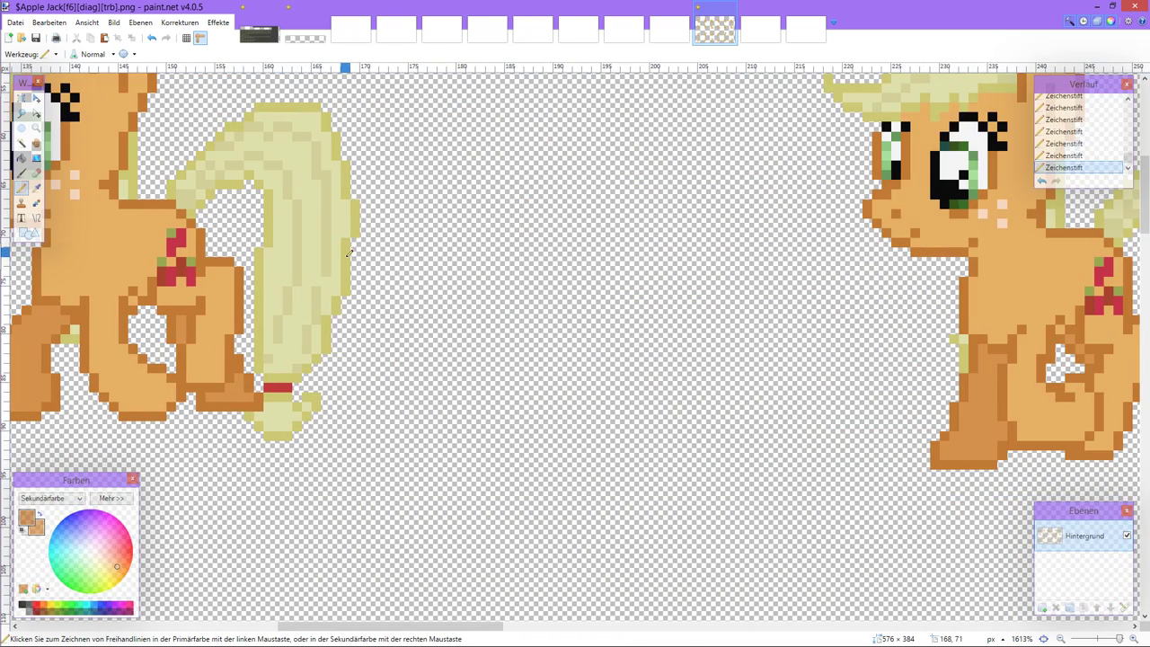
scroll(350, 261, "right", 5)
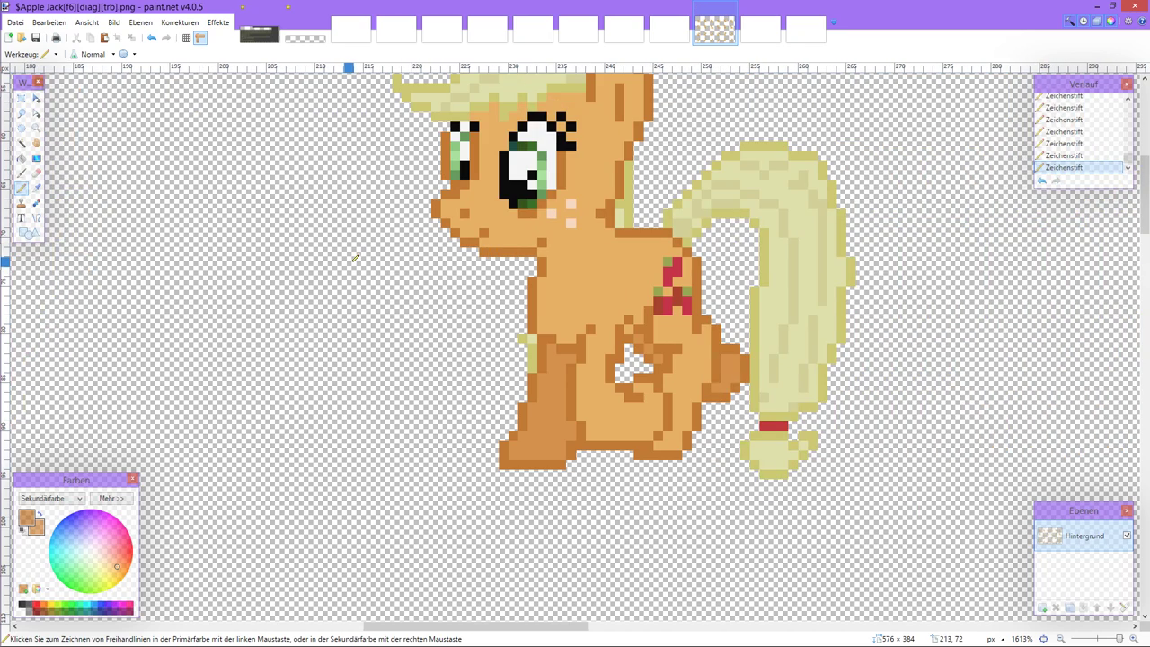
scroll(356, 258, "right", 7)
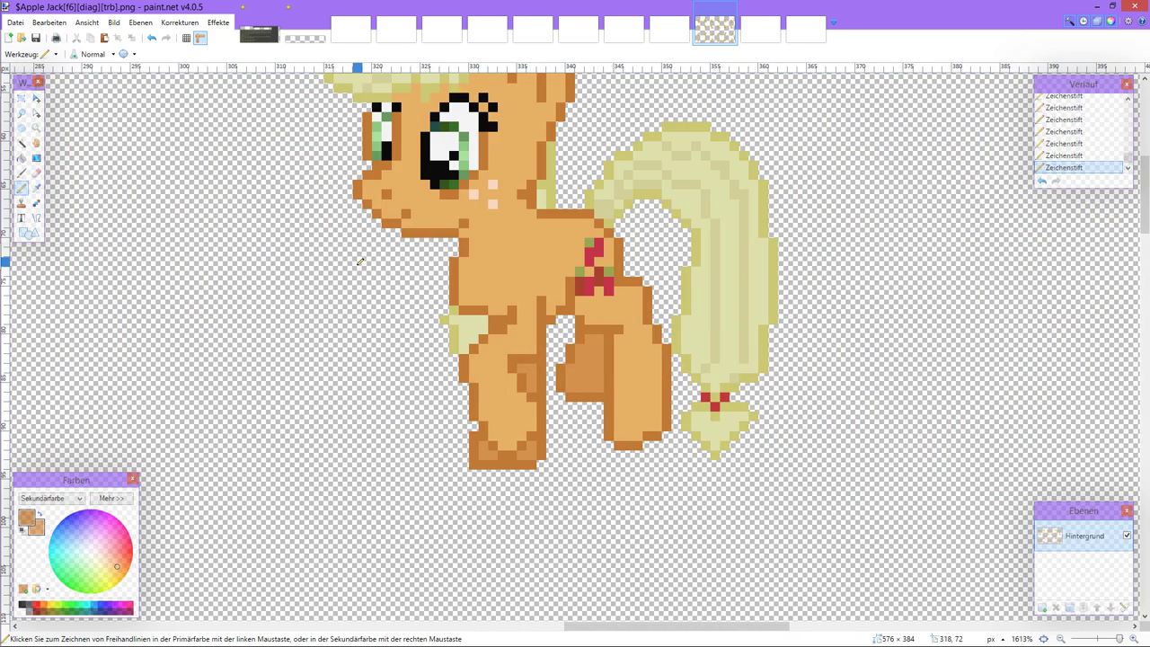
scroll(360, 261, "right", 7)
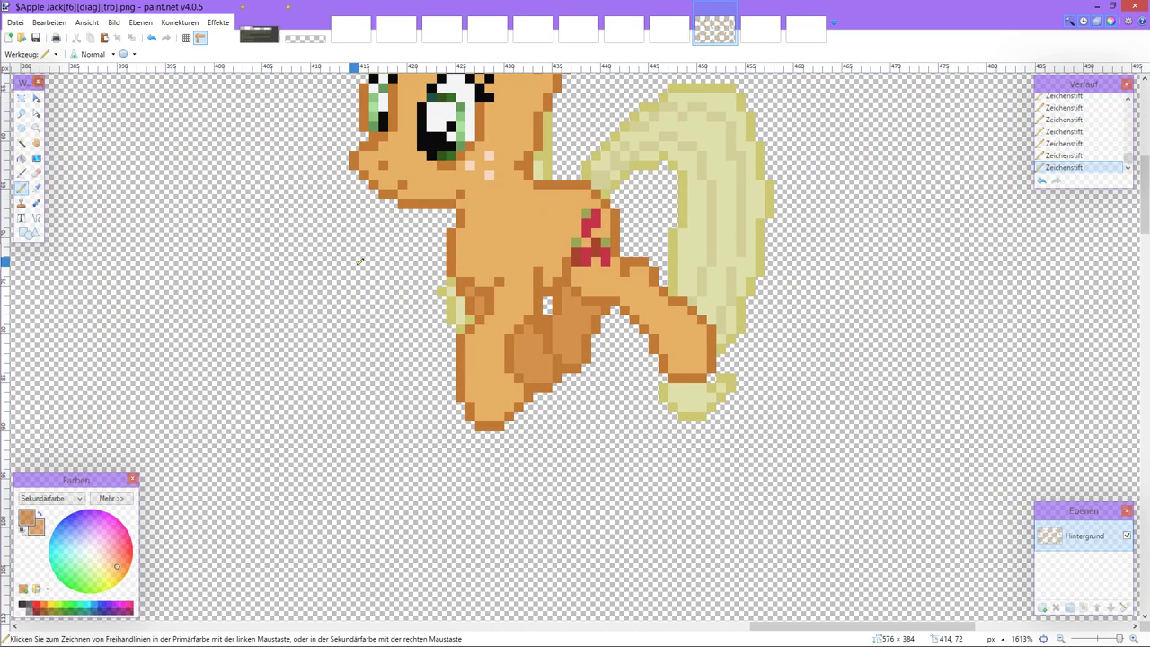
scroll(359, 262, "right", 1)
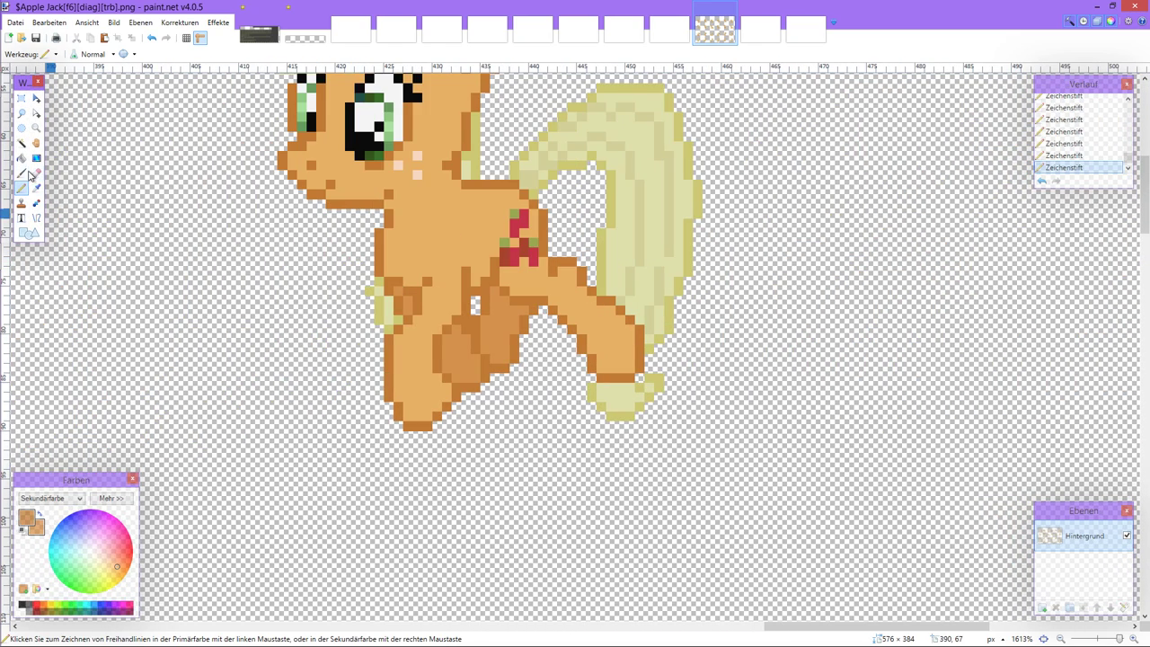
Step: Compare the tail ends, red hair bands and tips across all top-row frames to find a suitable source for the fifth frame
left_click(22, 98)
scroll(190, 243, "down", 5)
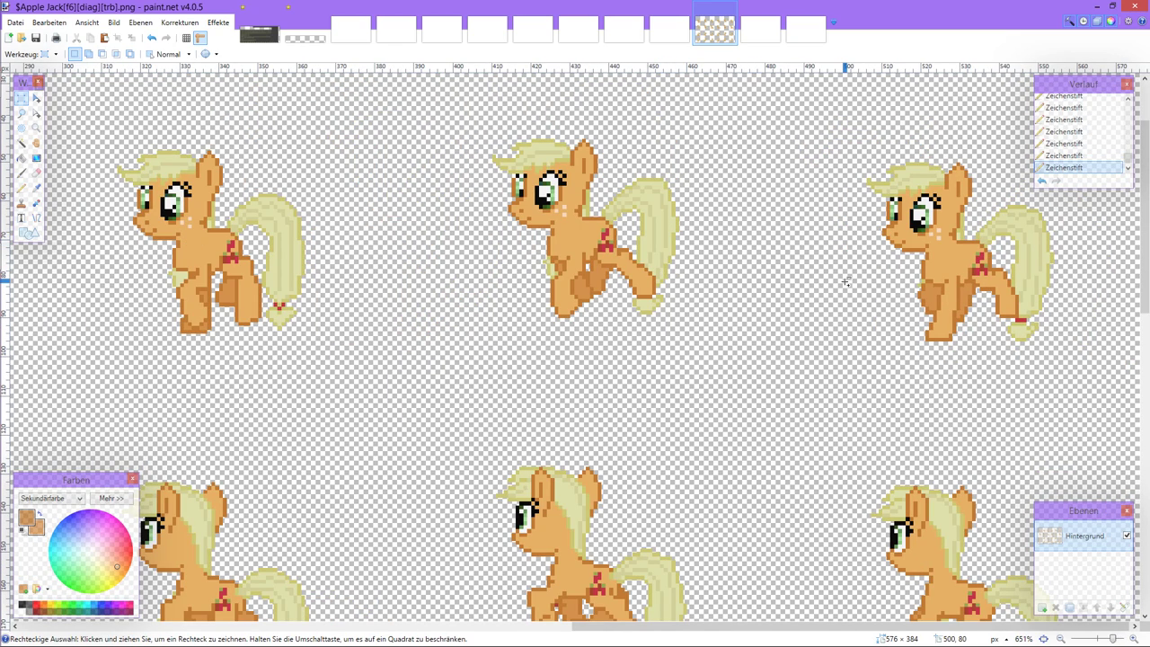
scroll(846, 282, "up", 2)
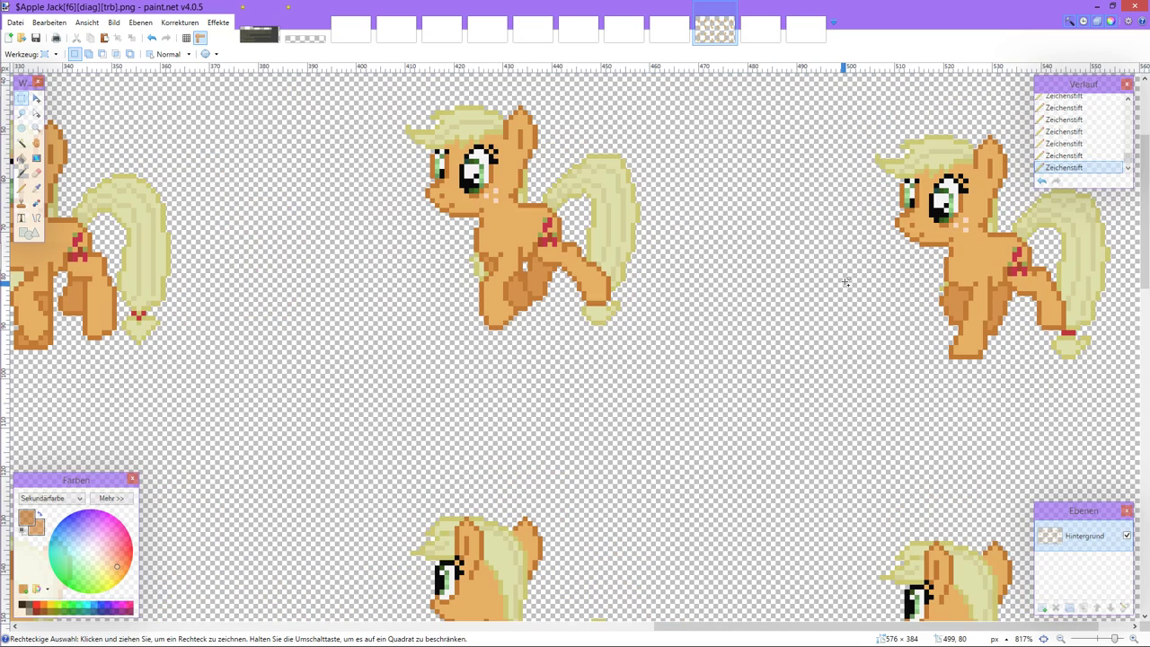
scroll(846, 282, "left", 3)
scroll(846, 282, "right", 3)
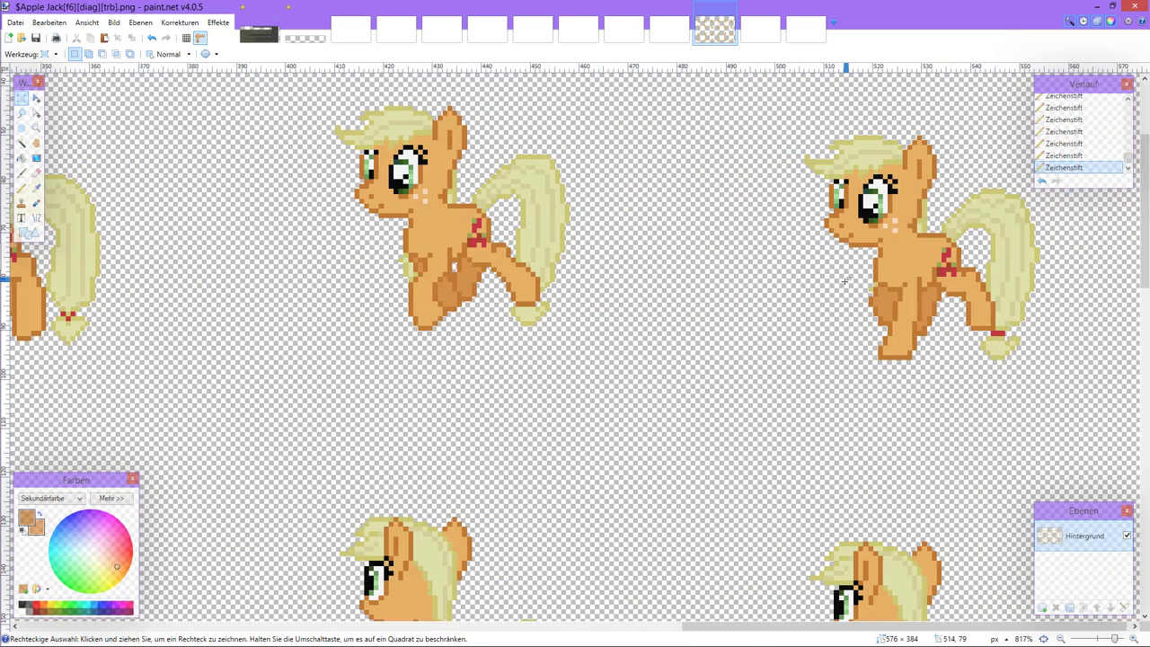
scroll(846, 282, "left", 2)
scroll(845, 282, "left", 2)
scroll(846, 283, "left", 3)
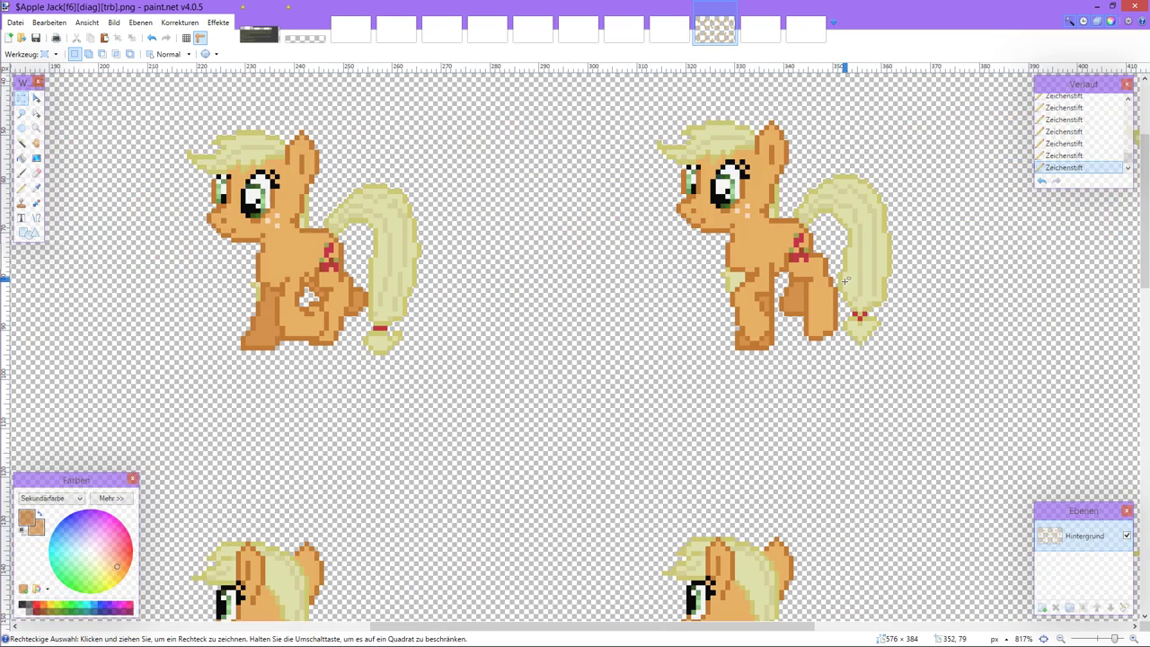
scroll(846, 282, "right", 2)
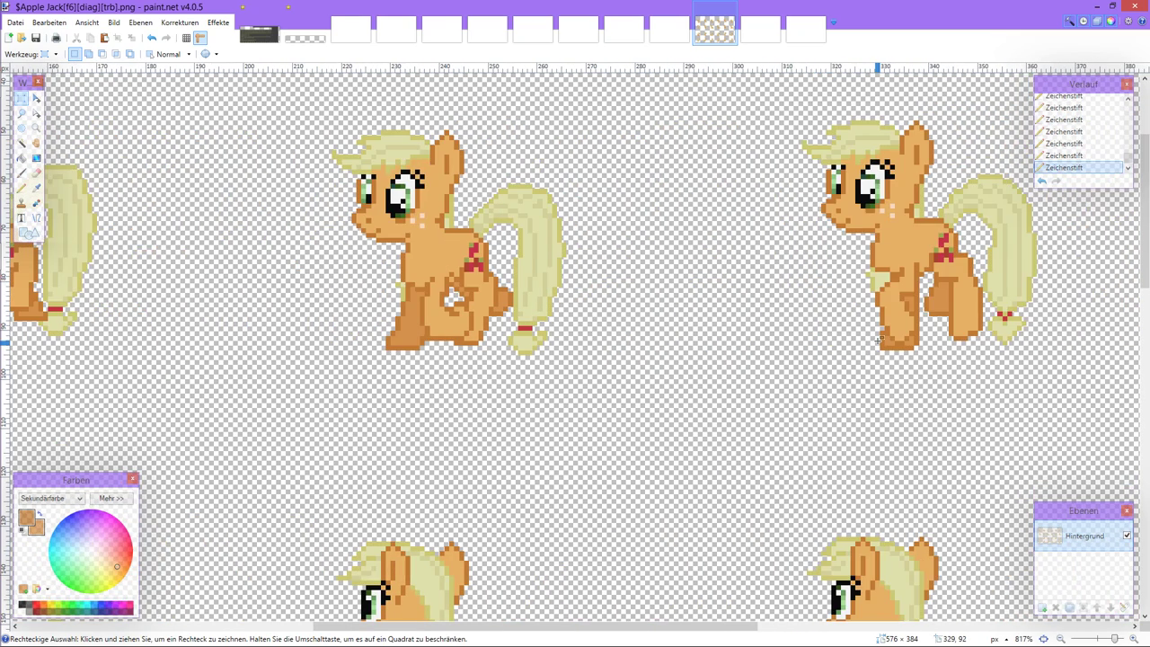
scroll(878, 340, "left", 1)
scroll(877, 341, "left", 2)
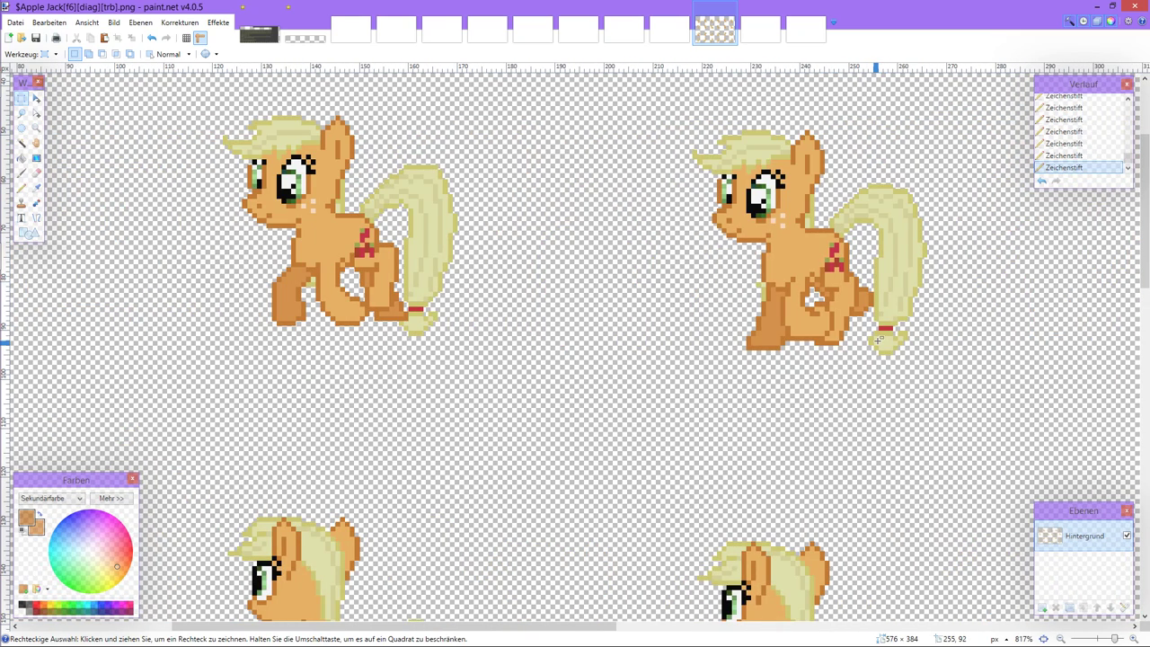
scroll(877, 340, "left", 3)
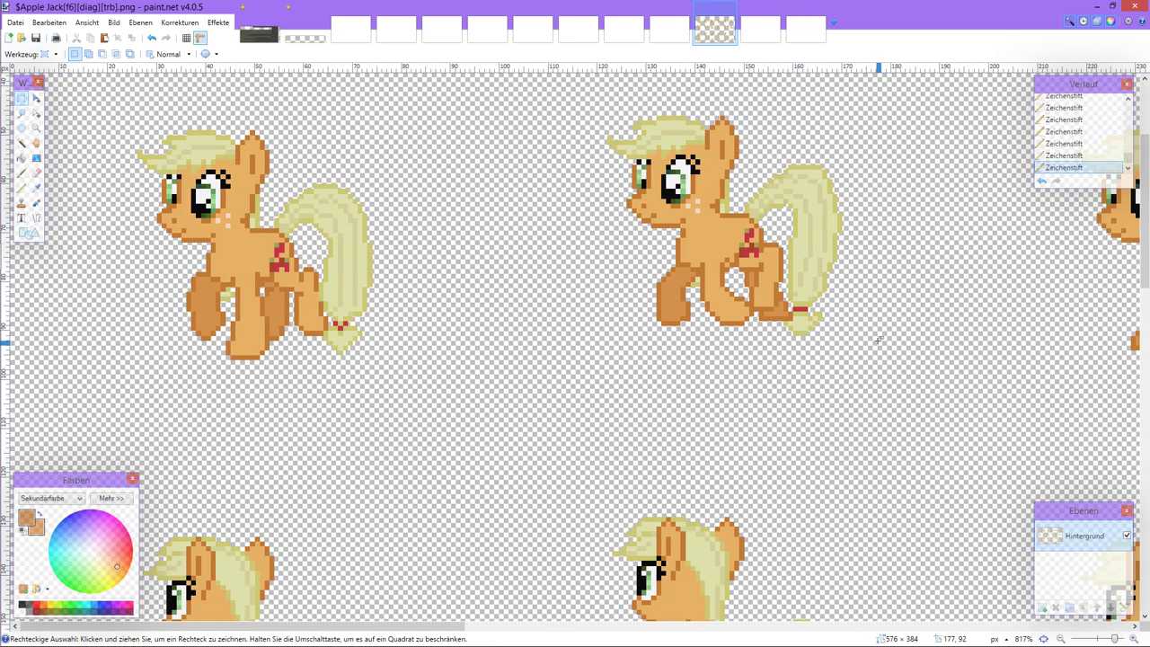
scroll(584, 352, "right", 2)
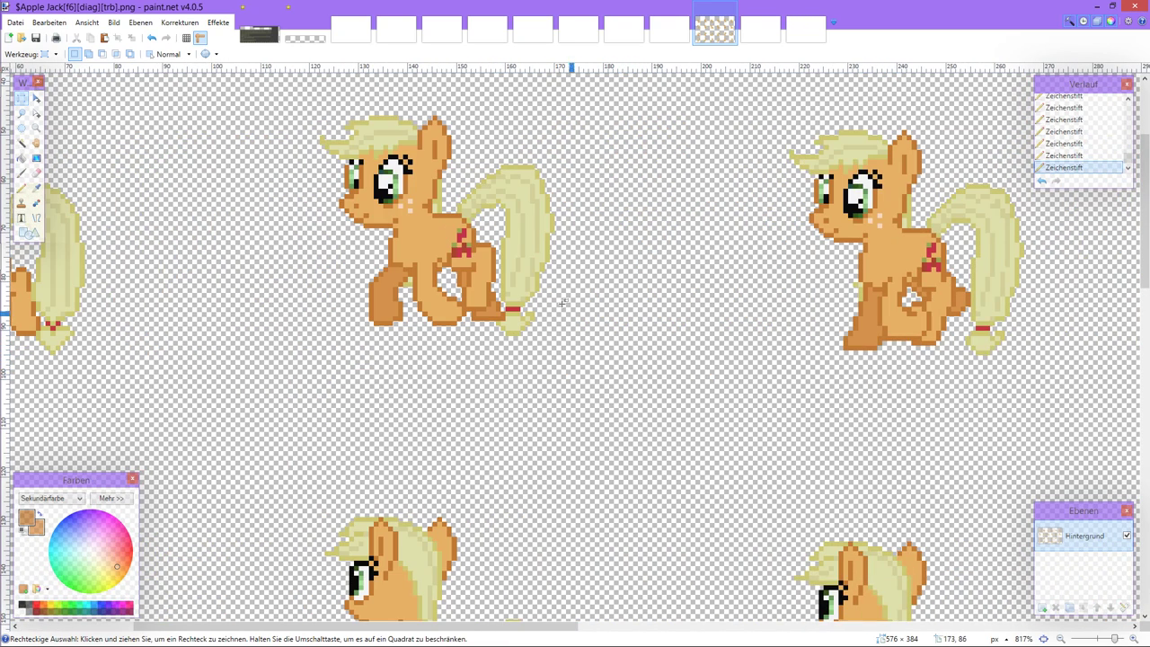
Step: Select the second top-row frame's lower tail, including the red band and tip, within a 10 × 15 pixel area that excludes the hoof
scroll(555, 282, "up", 5)
left_click_drag(536, 241, 509, 384)
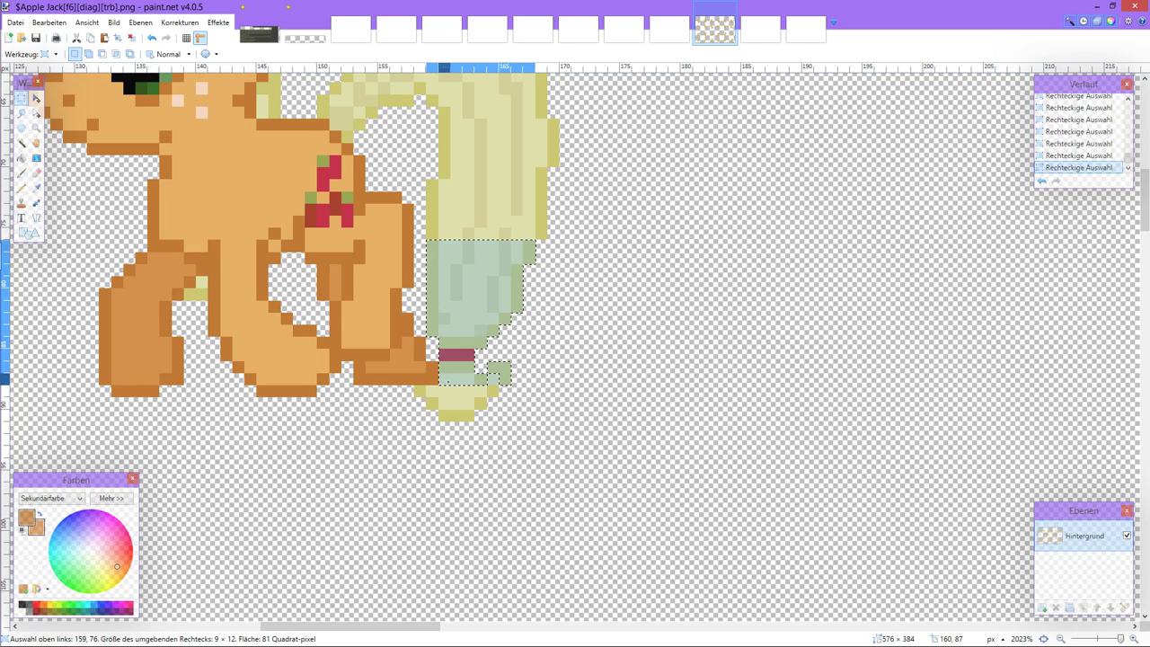
left_click_drag(419, 391, 469, 416)
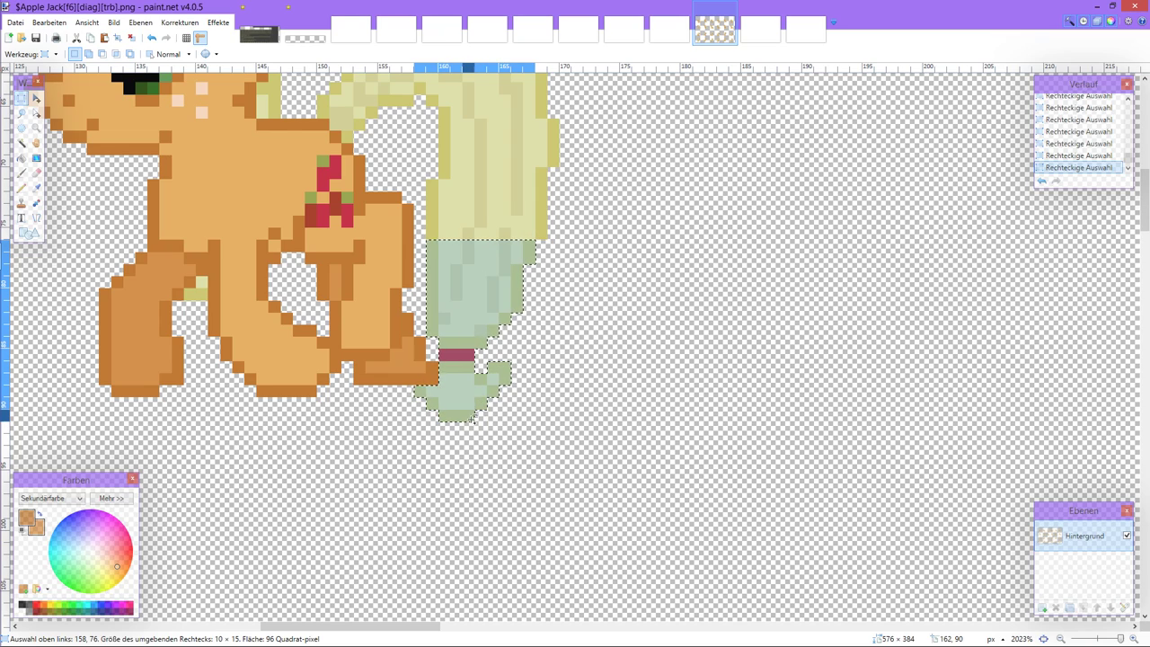
Step: Paste a copy of the selected tail end onto the fifth top-row frame, aligned with its tail above, and deselect it
scroll(469, 417, "down", 5)
scroll(575, 377, "right", 3)
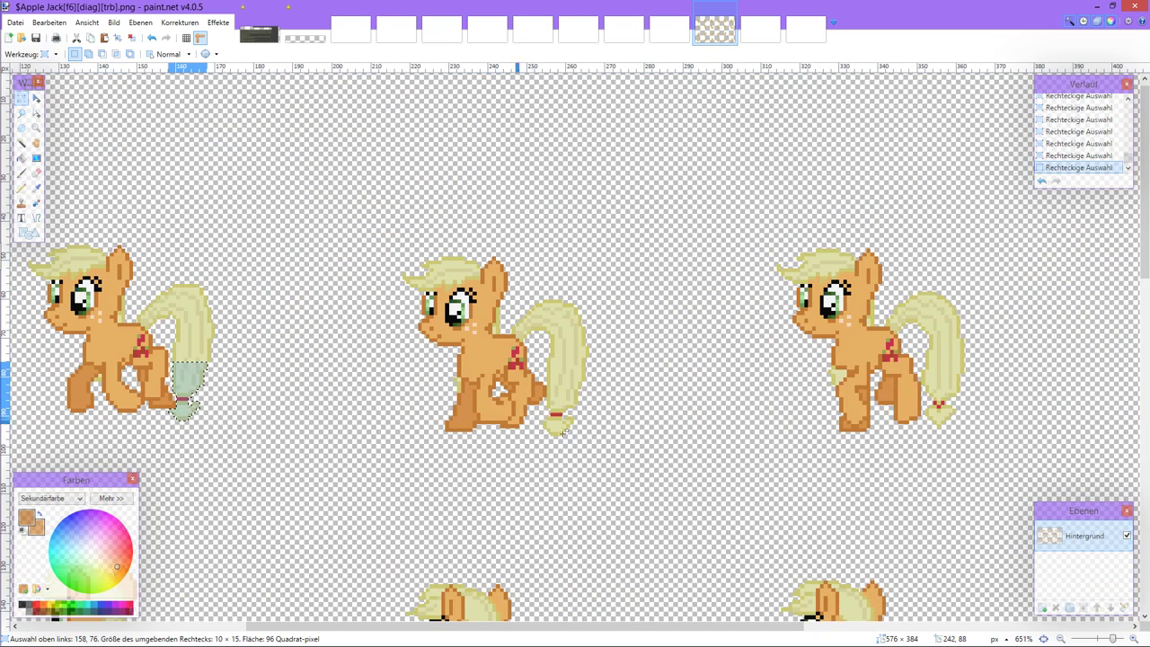
scroll(670, 436, "up", 3)
scroll(669, 437, "right", 5)
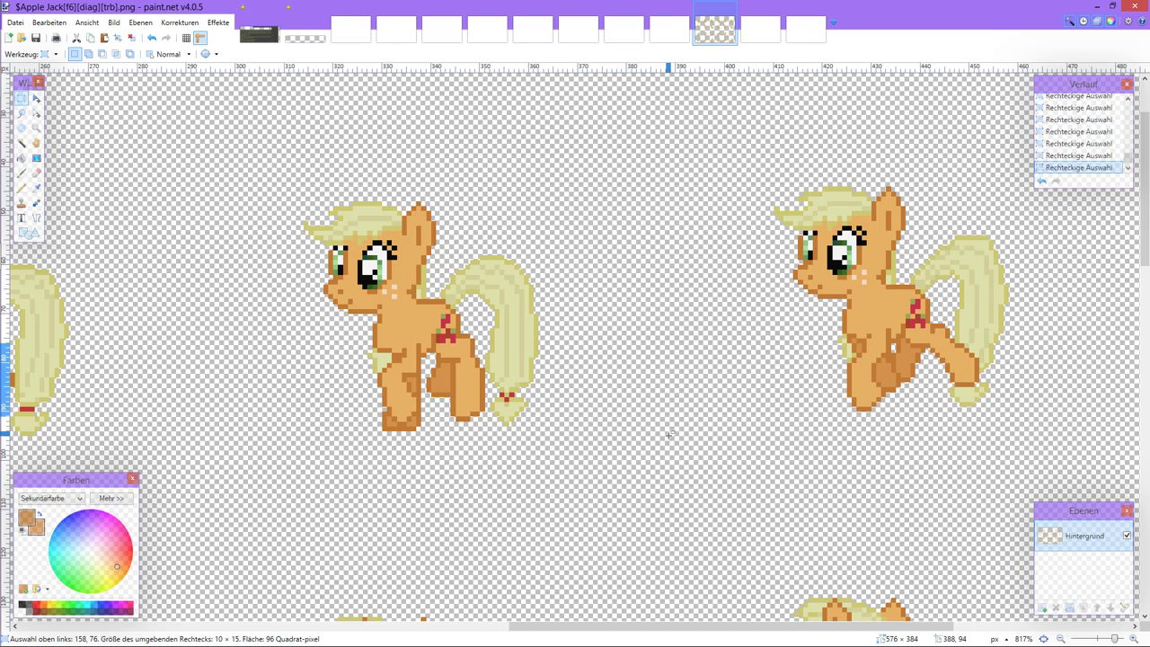
key("ctrl+v")
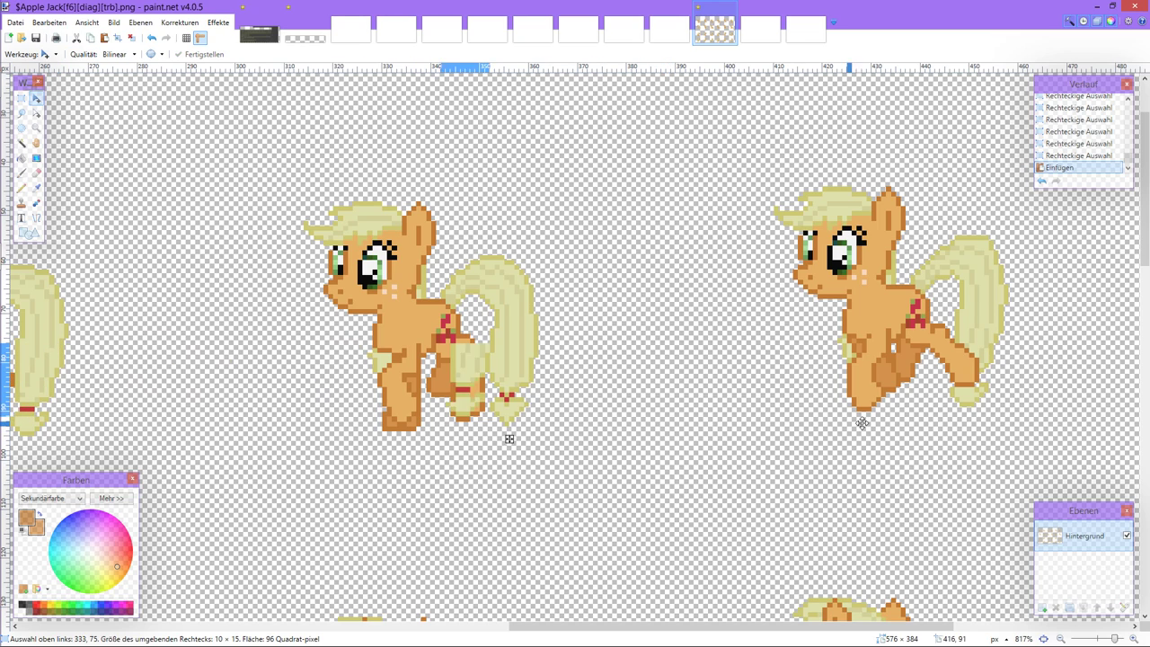
left_click_drag(784, 439, 895, 429)
scroll(895, 429, "down", 1)
scroll(832, 347, "up", 3)
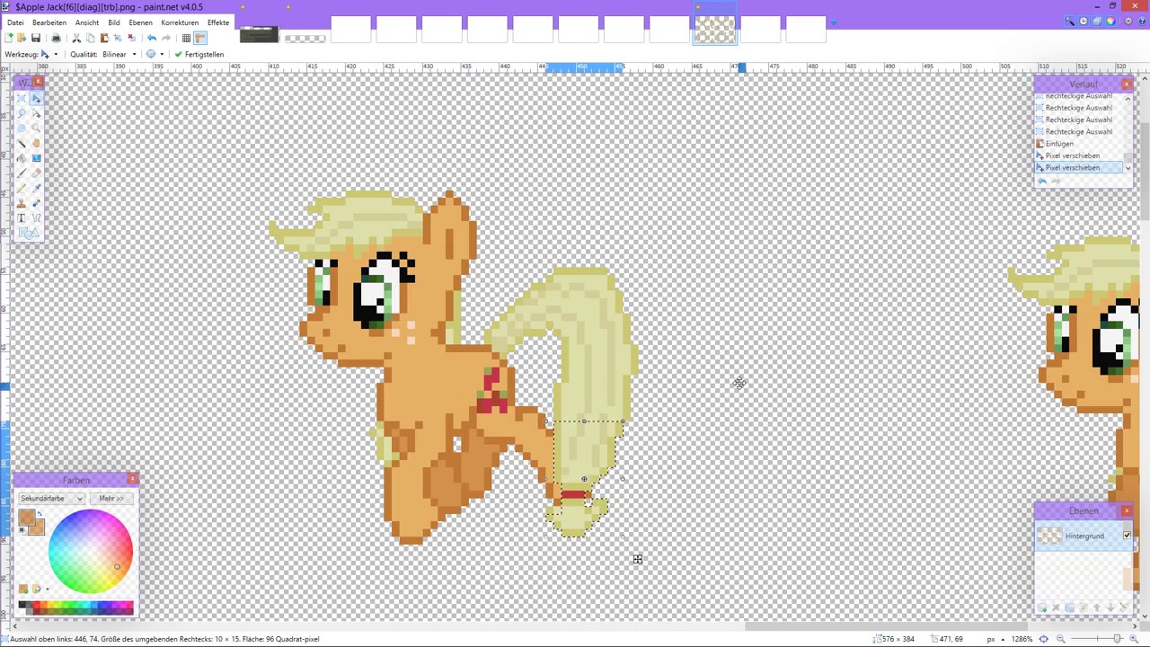
key("ctrl+d")
Step: Sample the fifth frame's olive tail outline colour and paint over the leftover brown hoof pixel just below the hair band with the Pencil
scroll(660, 398, "up", 3)
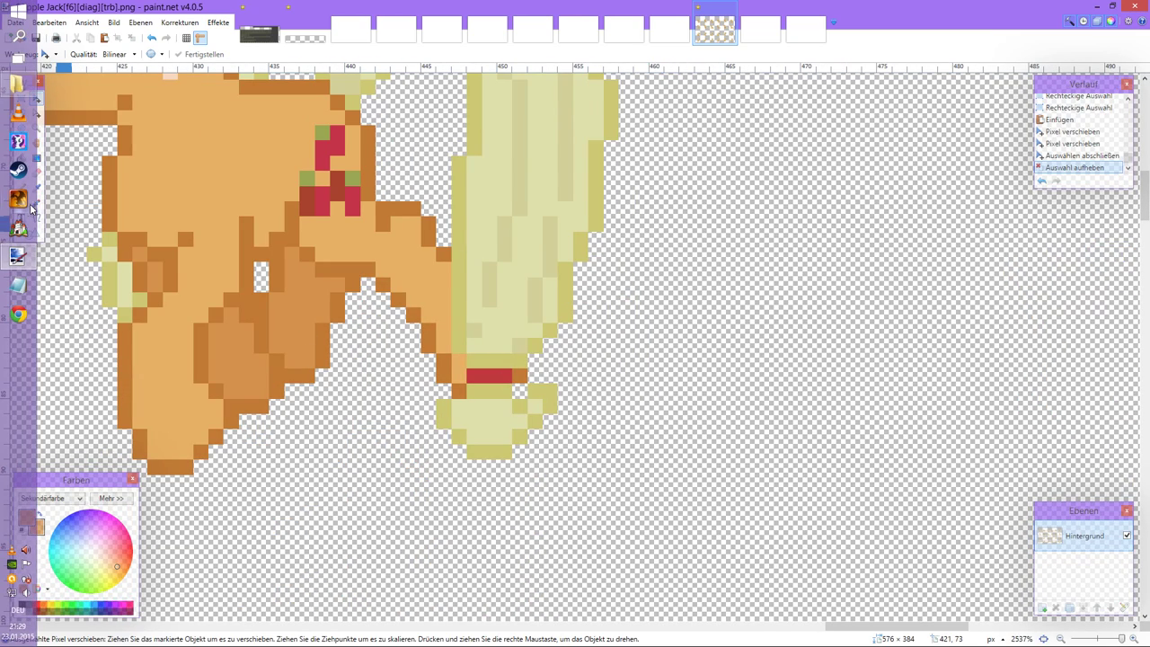
left_click(37, 188)
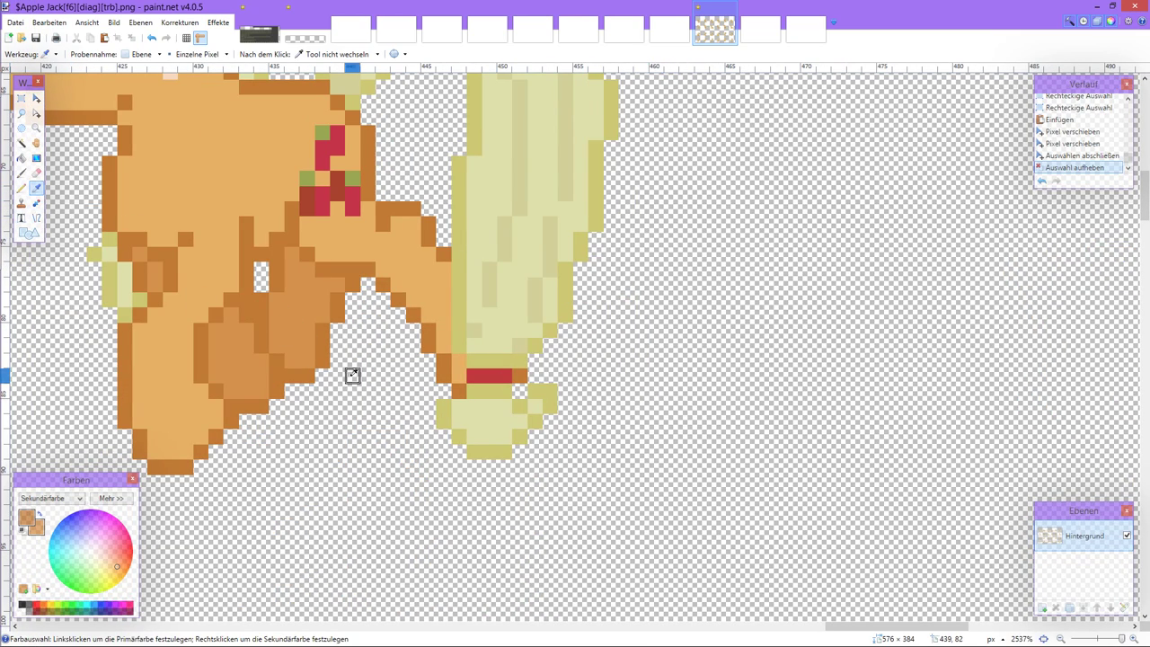
left_click(438, 400)
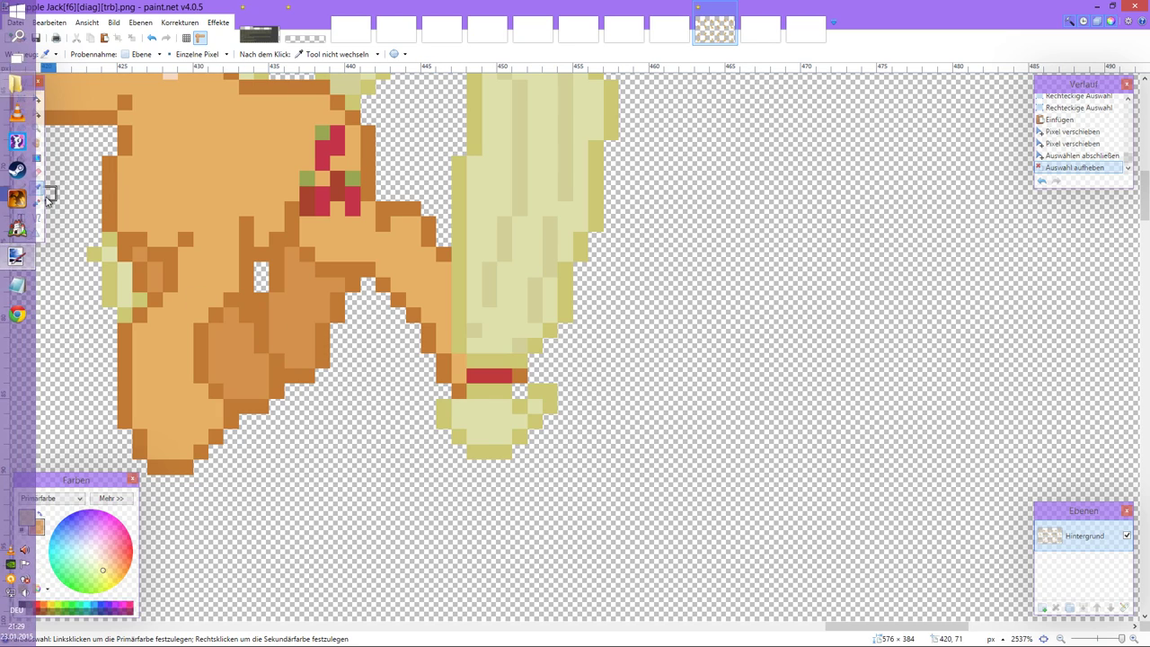
left_click(22, 187)
left_click(454, 377)
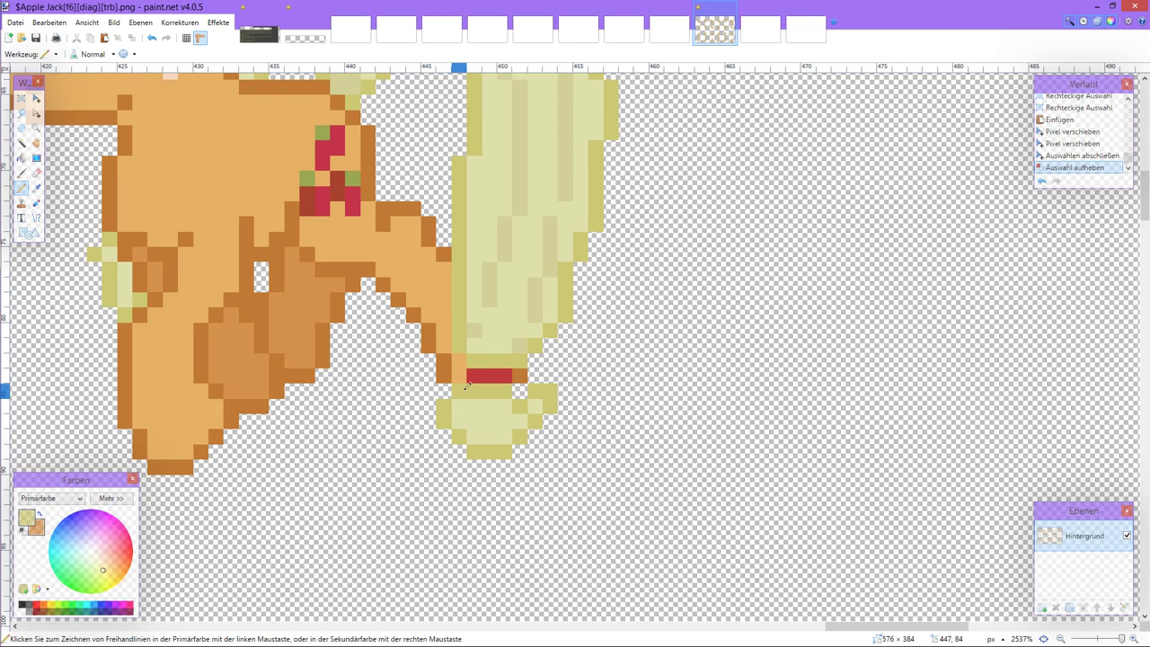
Step: Compare the fifth frame's replaced tail end with the tails on the neighbouring top-row frames
scroll(456, 374, "down", 3)
scroll(405, 376, "left", 3)
scroll(389, 377, "right", 5)
scroll(389, 377, "right", 5)
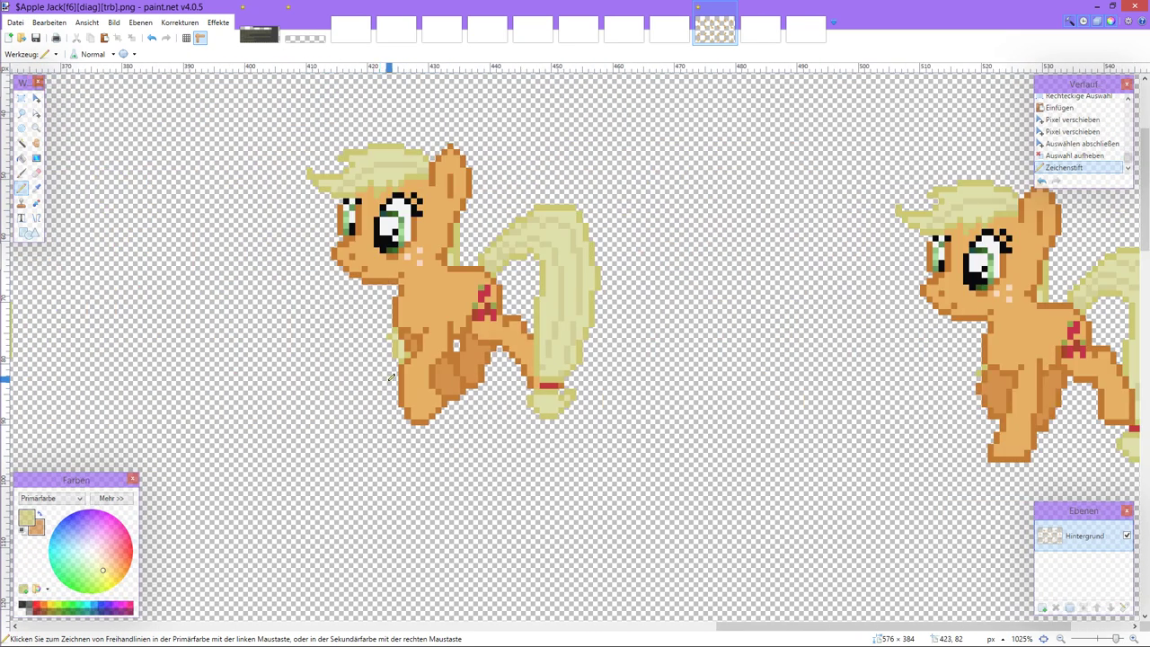
scroll(942, 471, "up", 1)
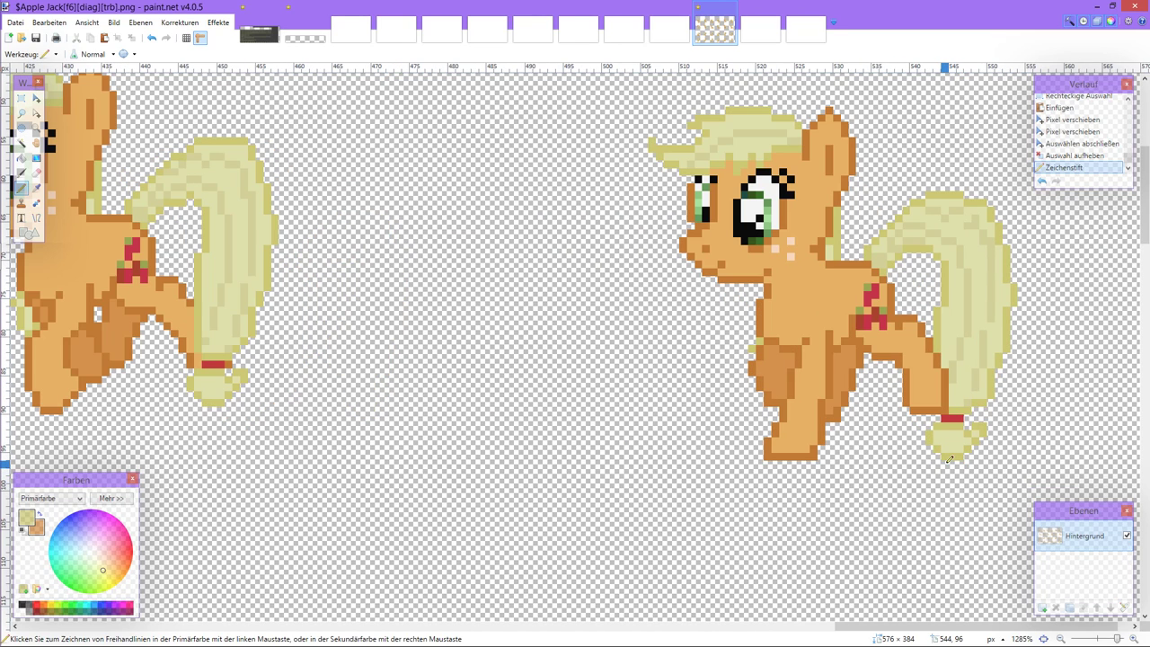
scroll(950, 459, "down", 2)
scroll(950, 459, "left", 6)
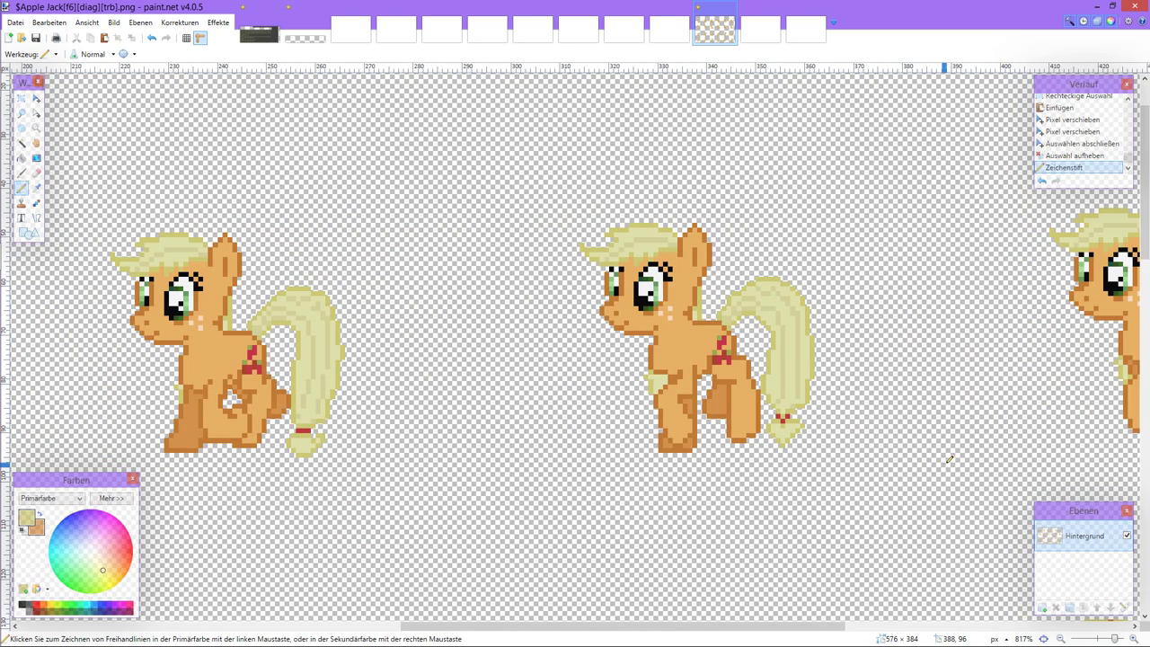
Step: Copy a 10 × 14 pixel tail end with red band and tip from another top-row frame onto the sixth frame's tail, and deselect it
left_click(23, 100)
scroll(218, 325, "up", 2)
left_click_drag(447, 448, 393, 576)
key("ctrl+c")
key("ctrl+v")
left_click_drag(415, 480, 864, 213)
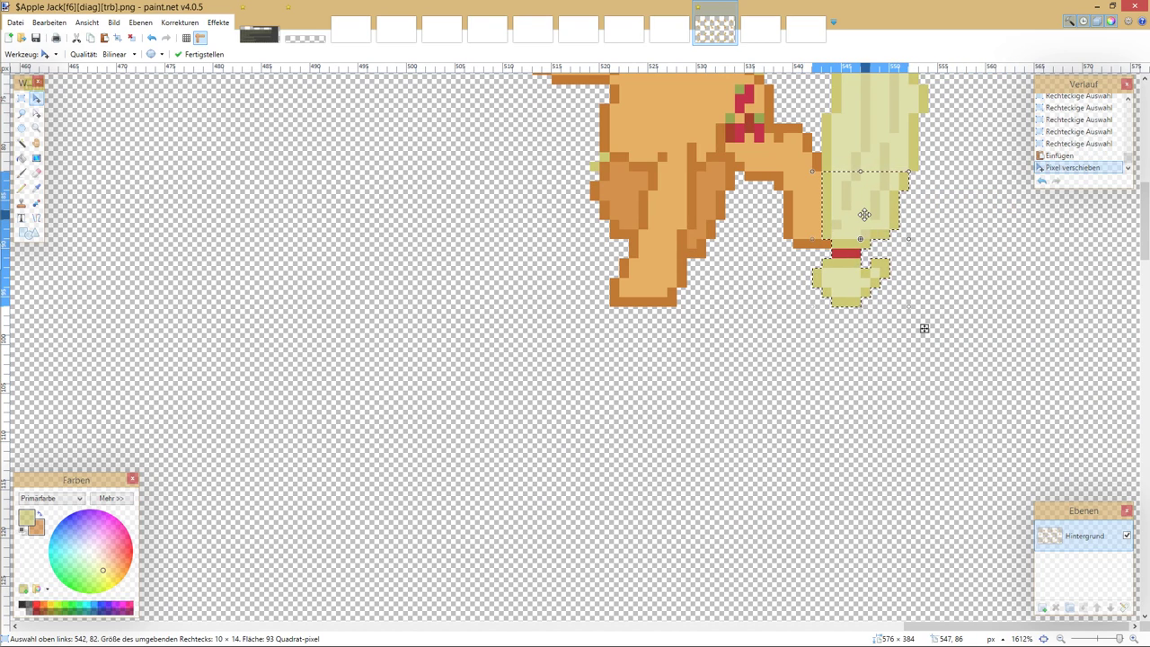
key("ctrl+d")
Step: Check the corrected tails across the whole sprite sheet and save the file
scroll(865, 214, "down", 3)
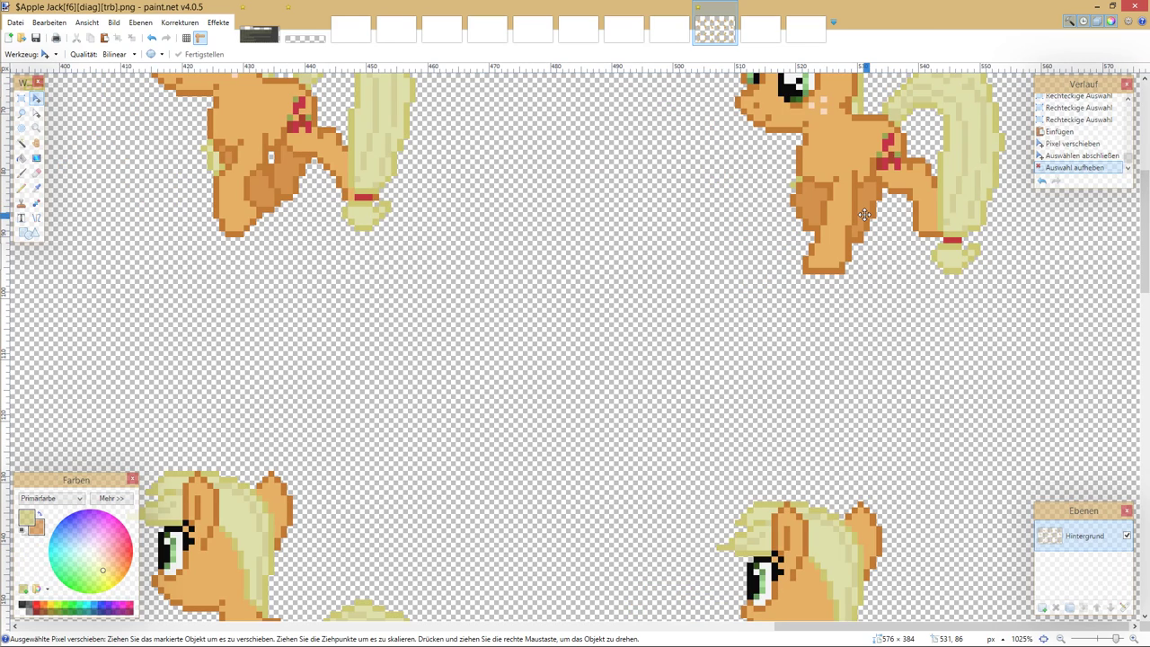
scroll(865, 214, "down", 3)
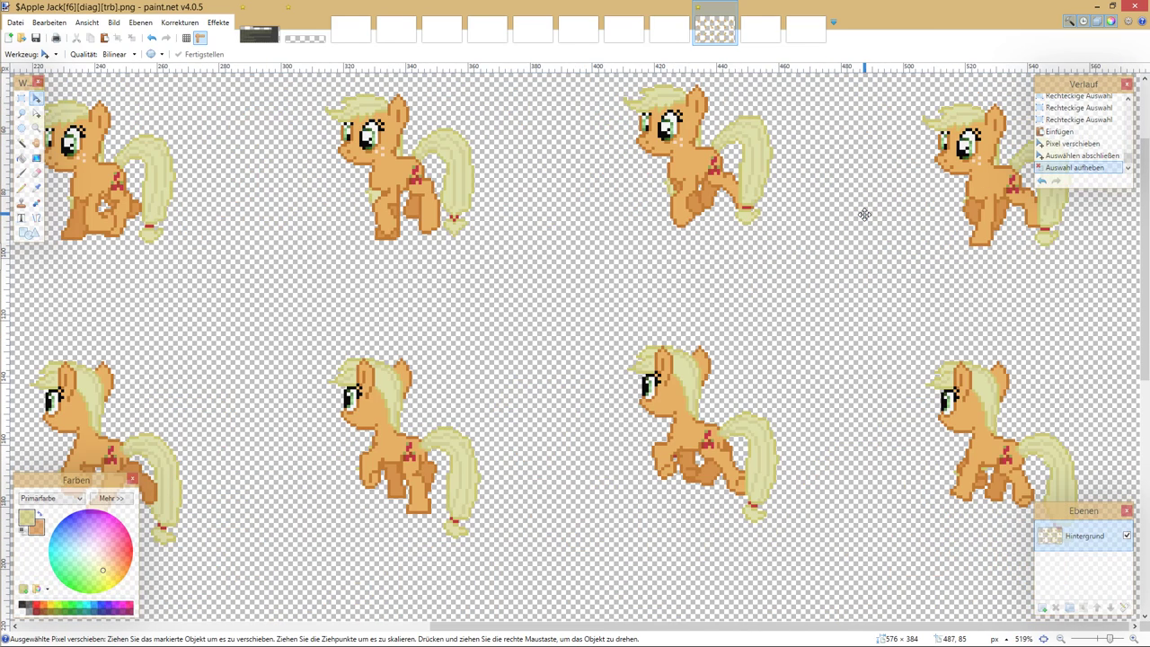
scroll(864, 214, "down", 3)
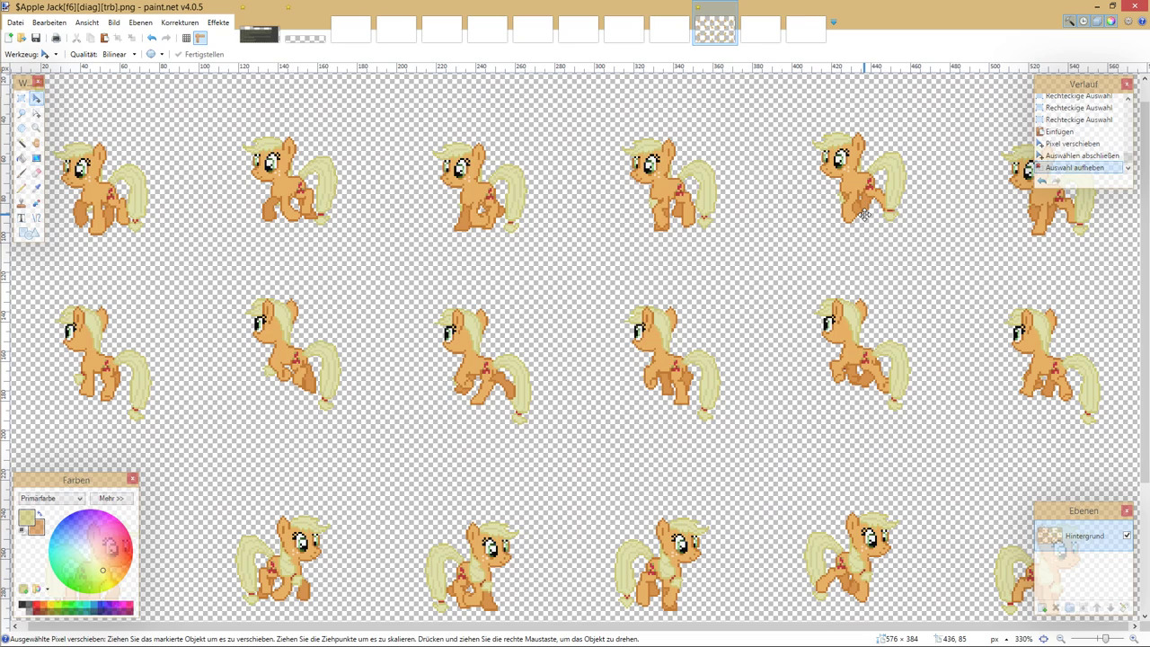
scroll(864, 213, "down", 2)
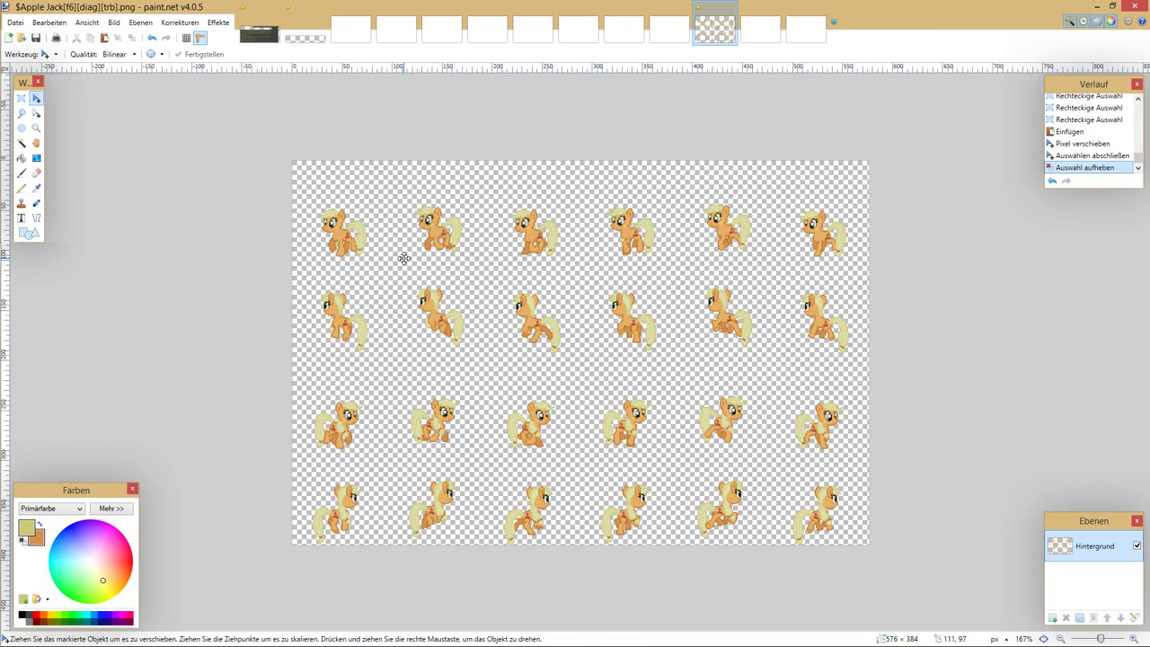
key("ctrl+s")
left_click(729, 8)
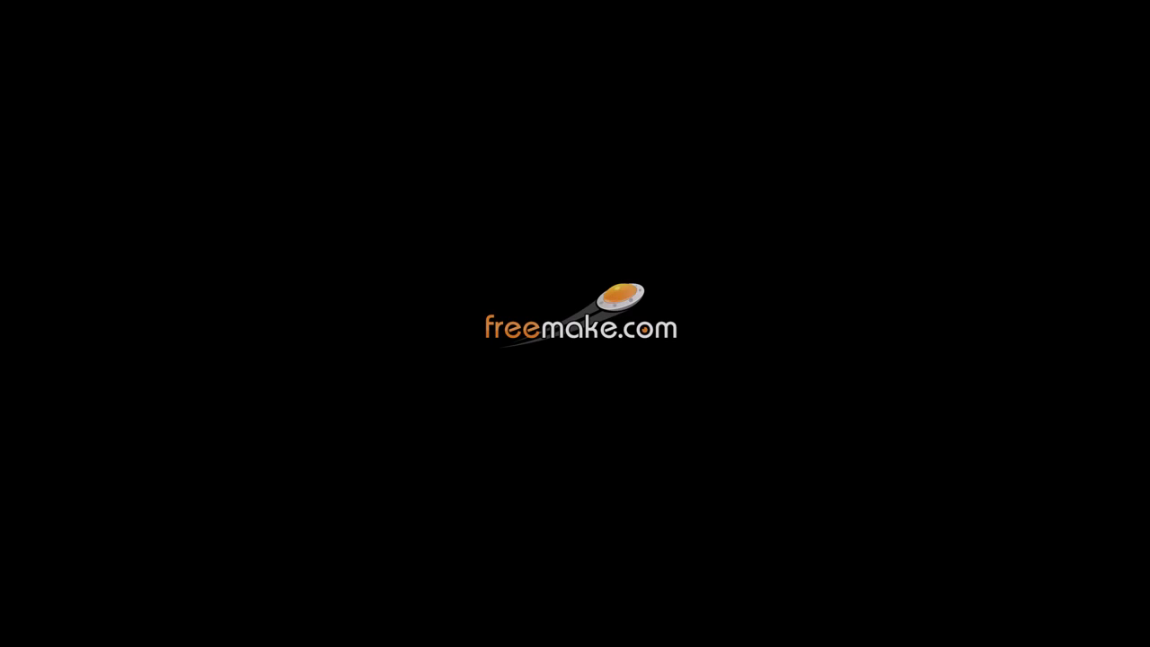